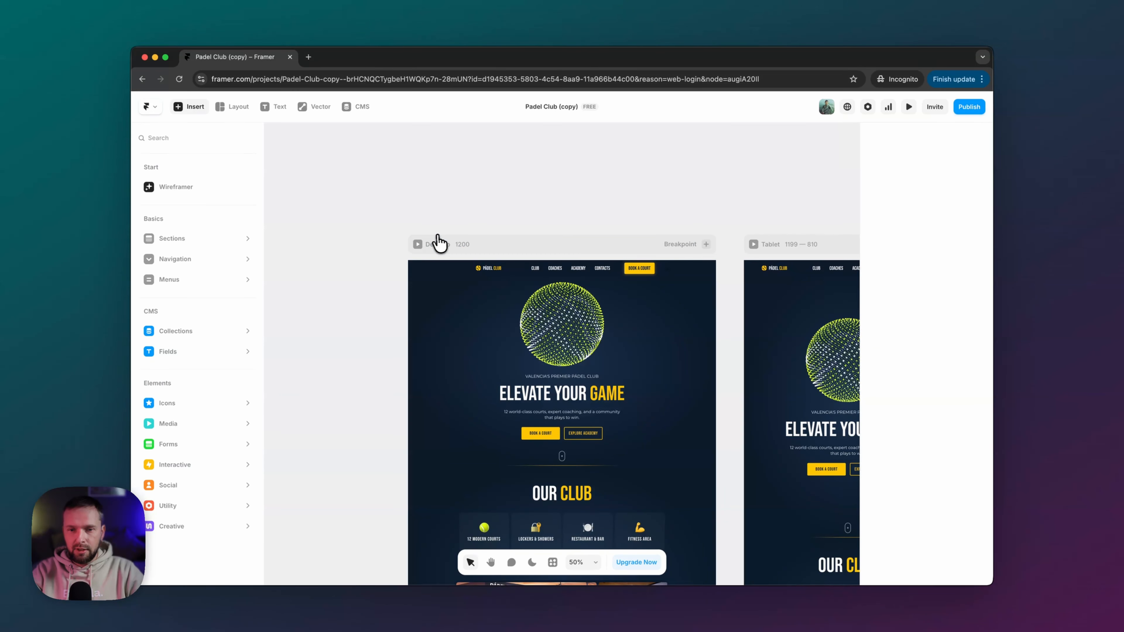
- Pan across the Padel Club (copy) home page's Desktop, Tablet and Phone breakpoints
scroll(438, 242, right, 10)
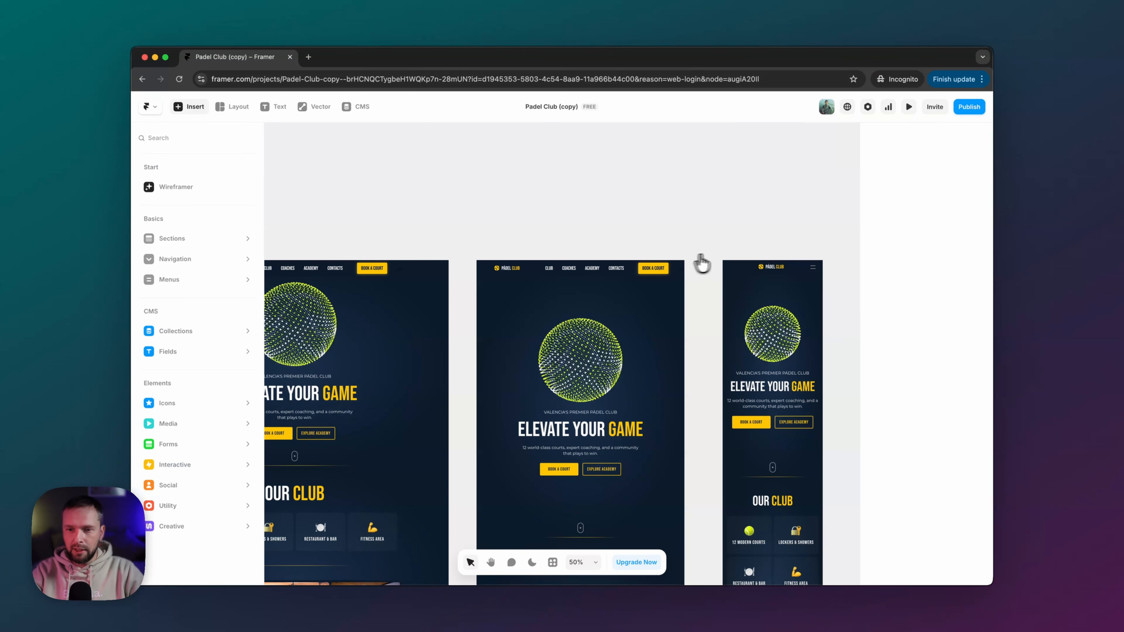
scroll(722, 259, left, 4)
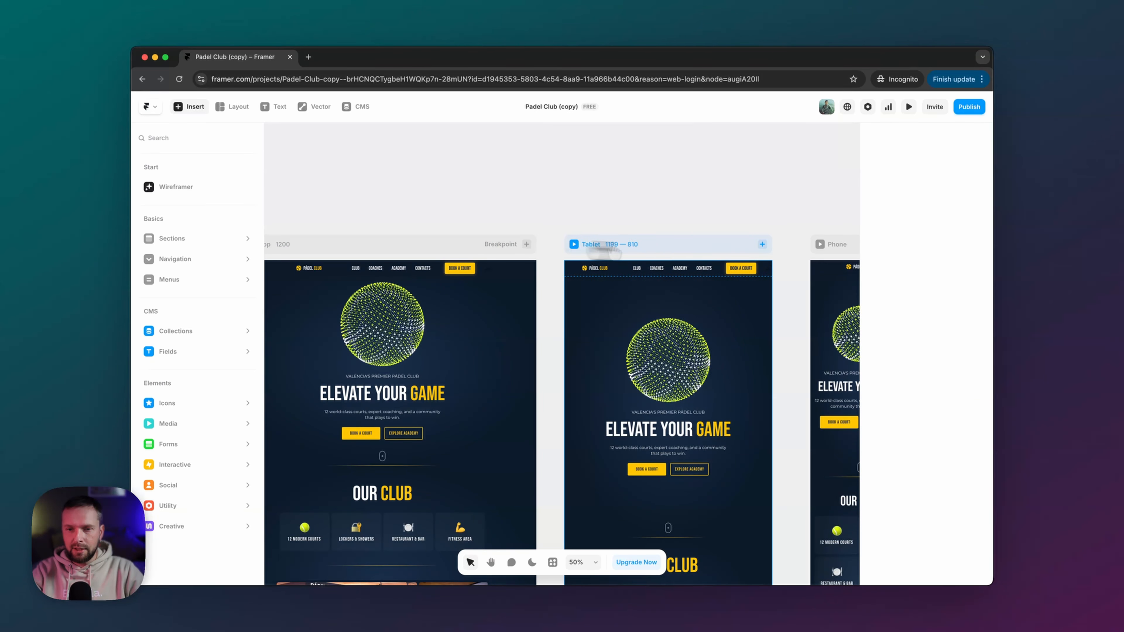
scroll(694, 246, right, 5)
scroll(693, 253, left, 10)
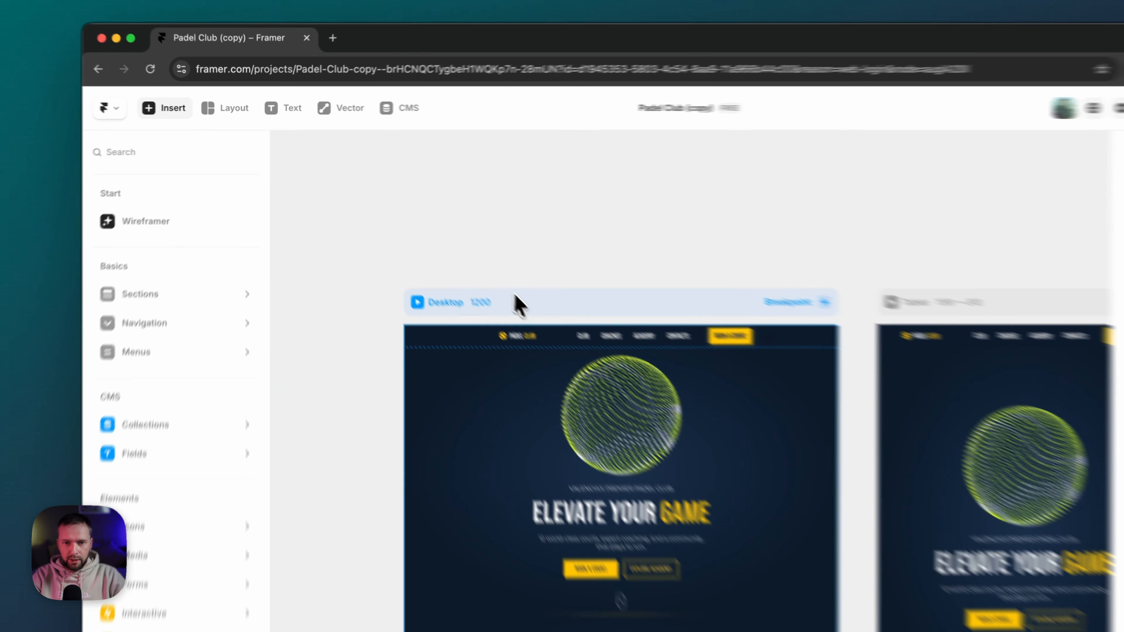
- Select the Desktop home frame and zoom to about 90% on the 'ELEVATE YOUR GAME' hero
click(440, 244)
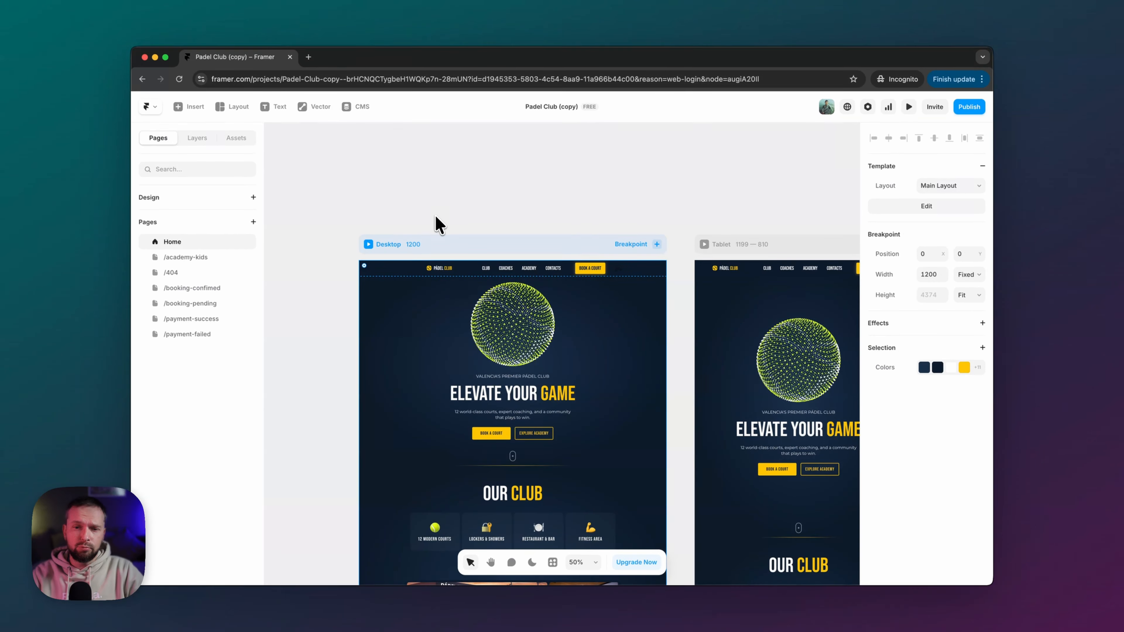
scroll(438, 223, left, 1)
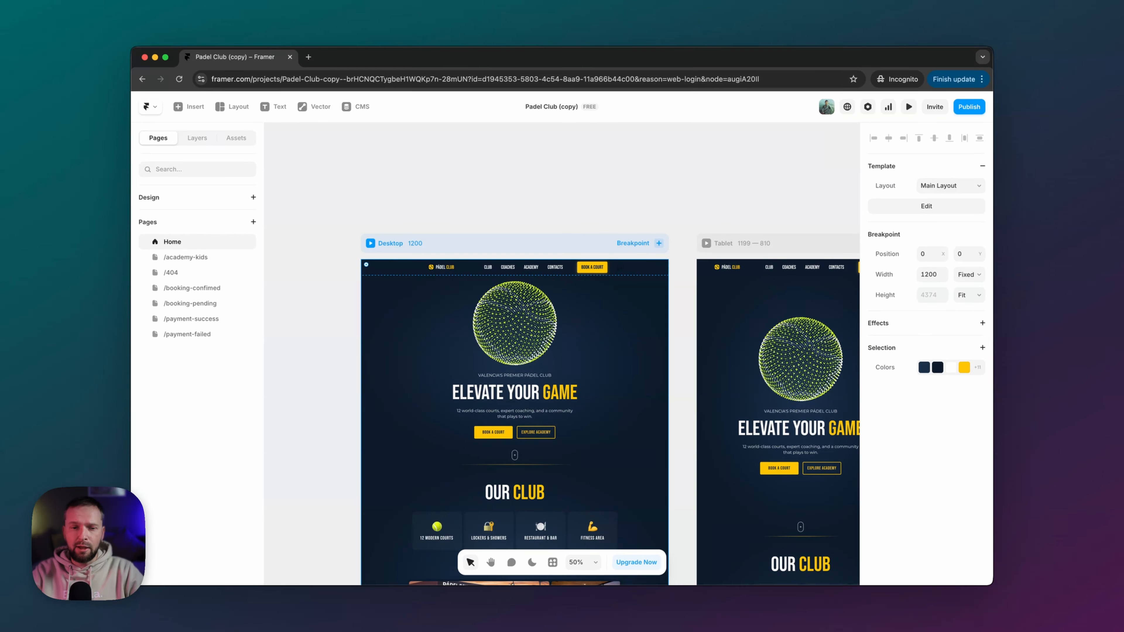
scroll(616, 269, left, 2)
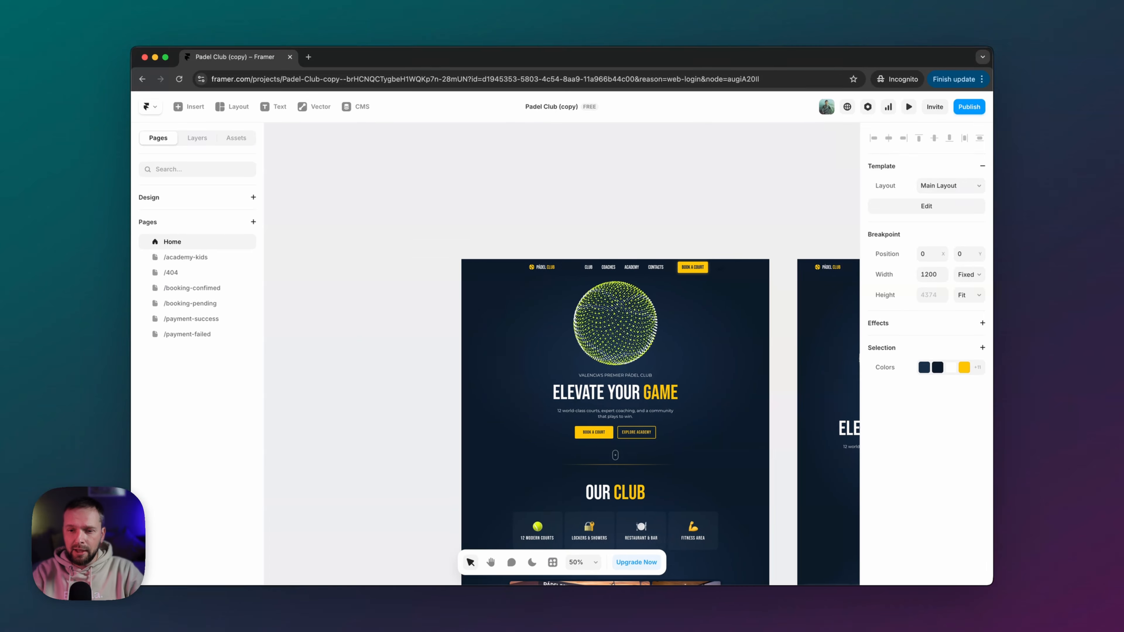
scroll(615, 269, right, 2)
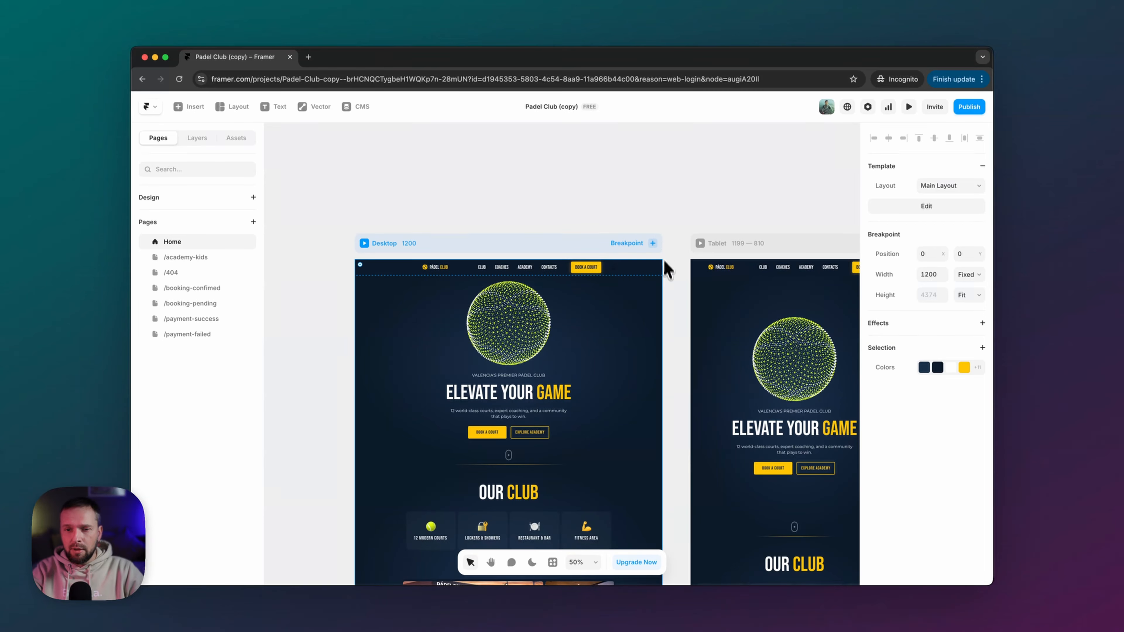
scroll(668, 272, down, 2)
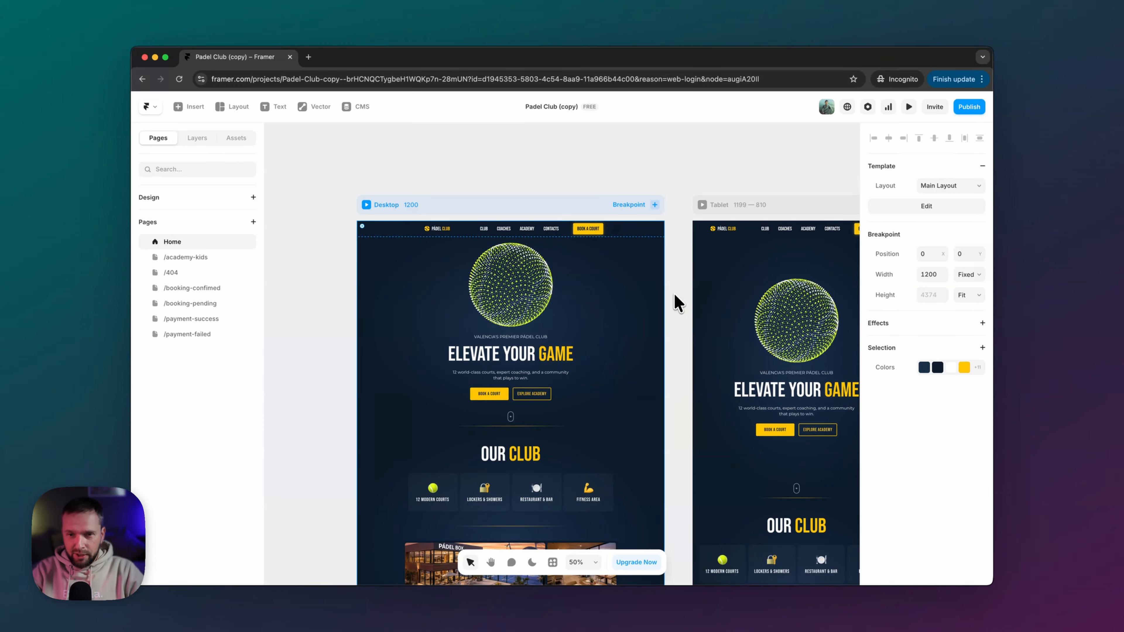
scroll(674, 292, up, 5)
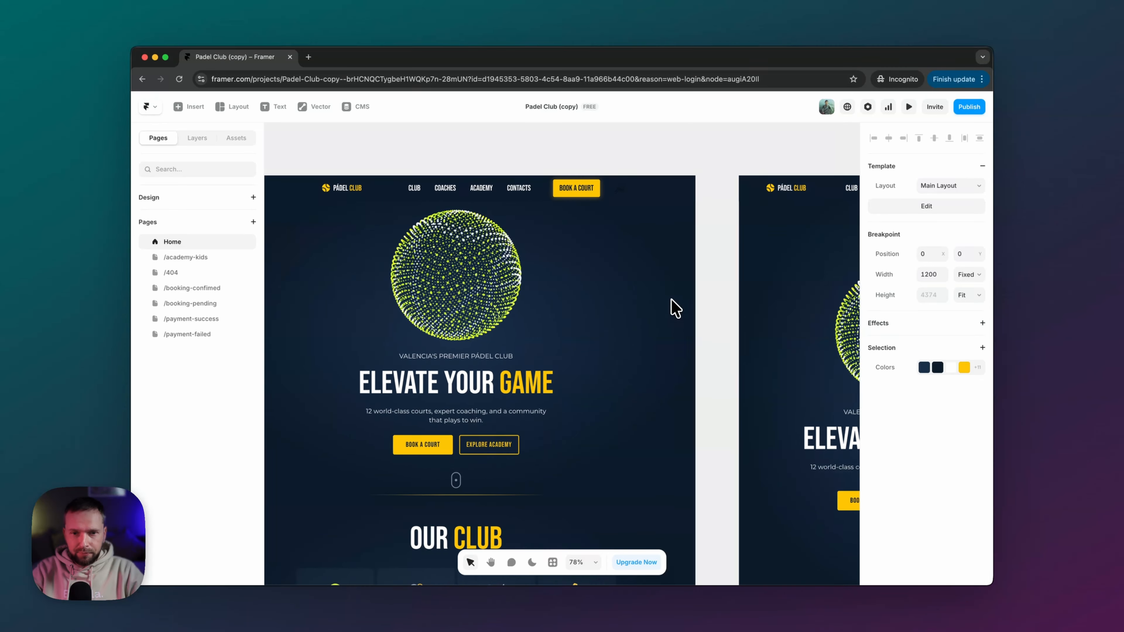
scroll(675, 307, left, 5)
scroll(675, 307, up, 1)
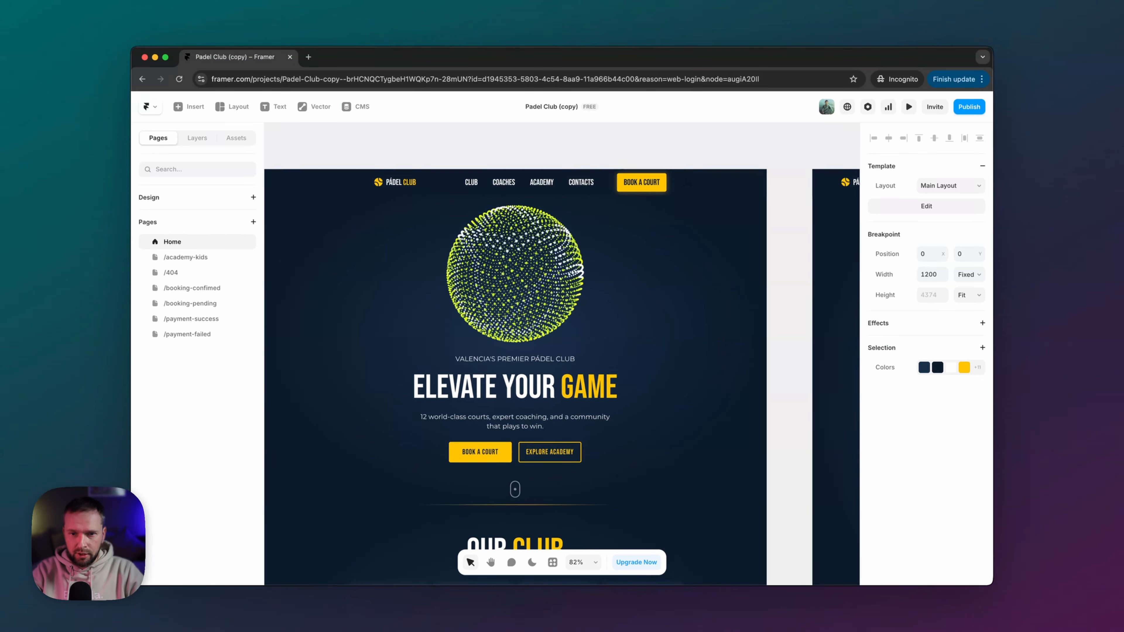
scroll(672, 308, up, 2)
scroll(672, 308, left, 3)
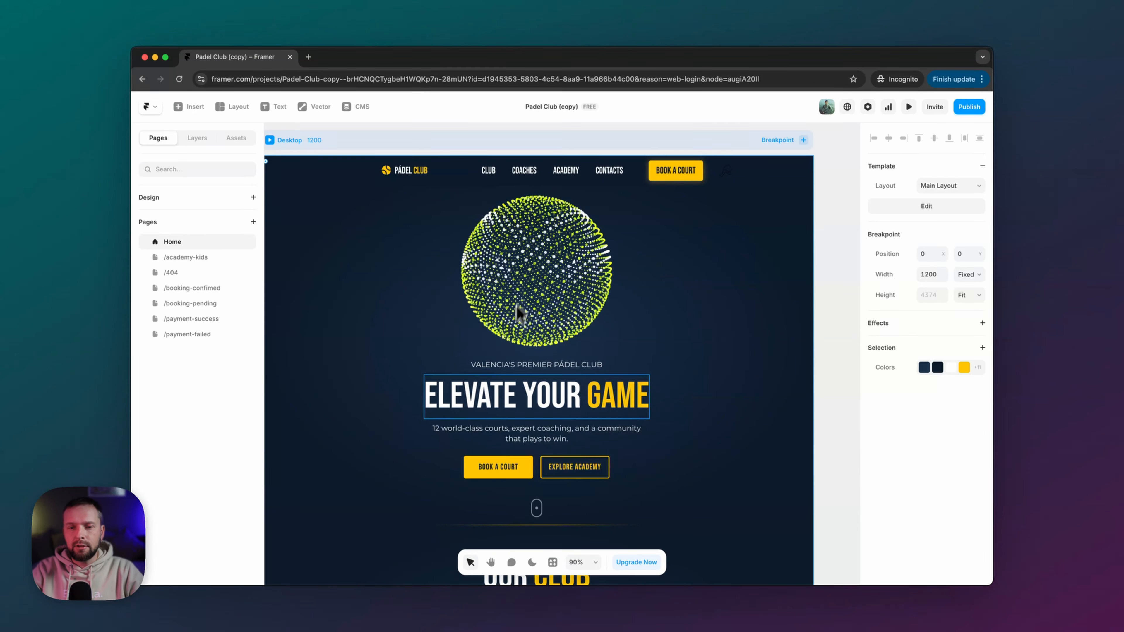
- Lower the TennisBallSphere's Particles to 2200, leaving Particle Size at 0.1
click(525, 283)
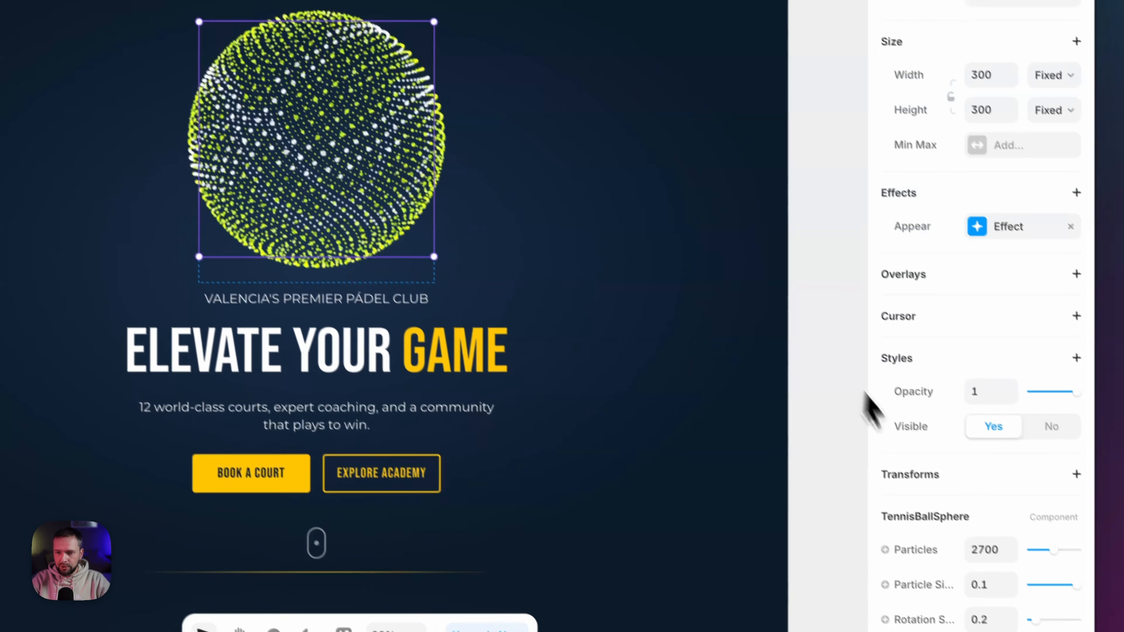
scroll(996, 533, down, 5)
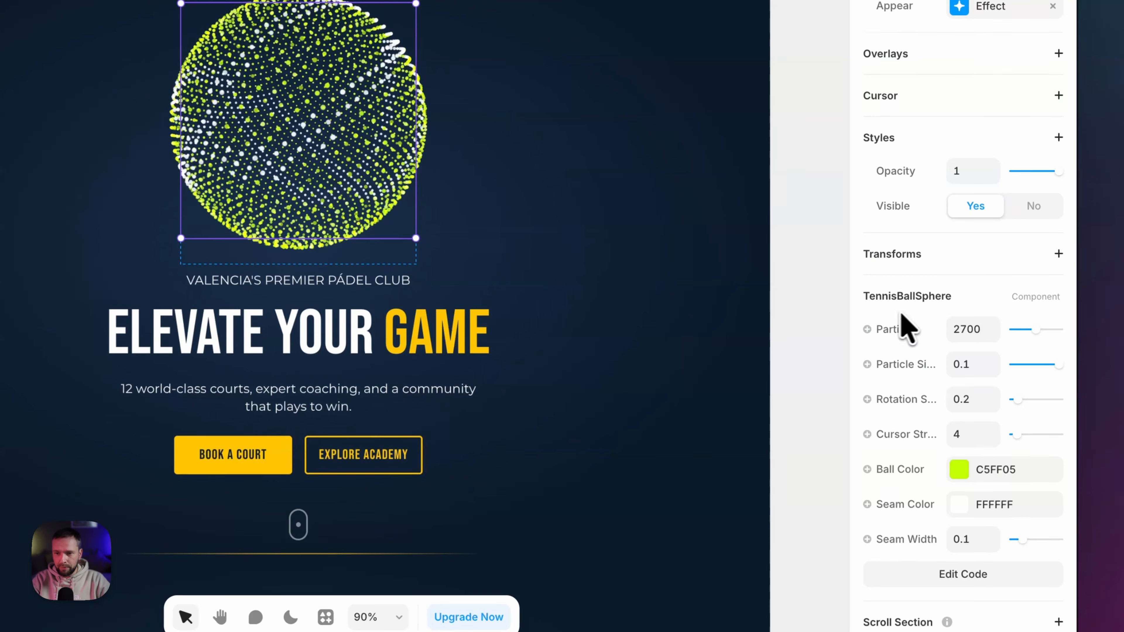
drag(1036, 330, 1016, 330)
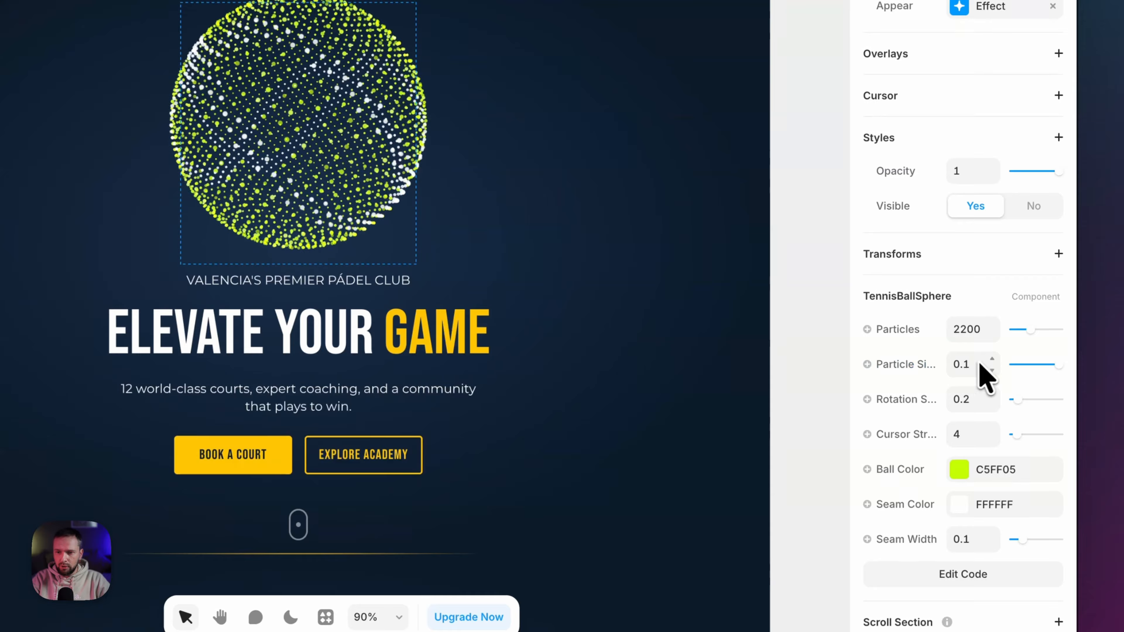
drag(1057, 364, 1038, 365)
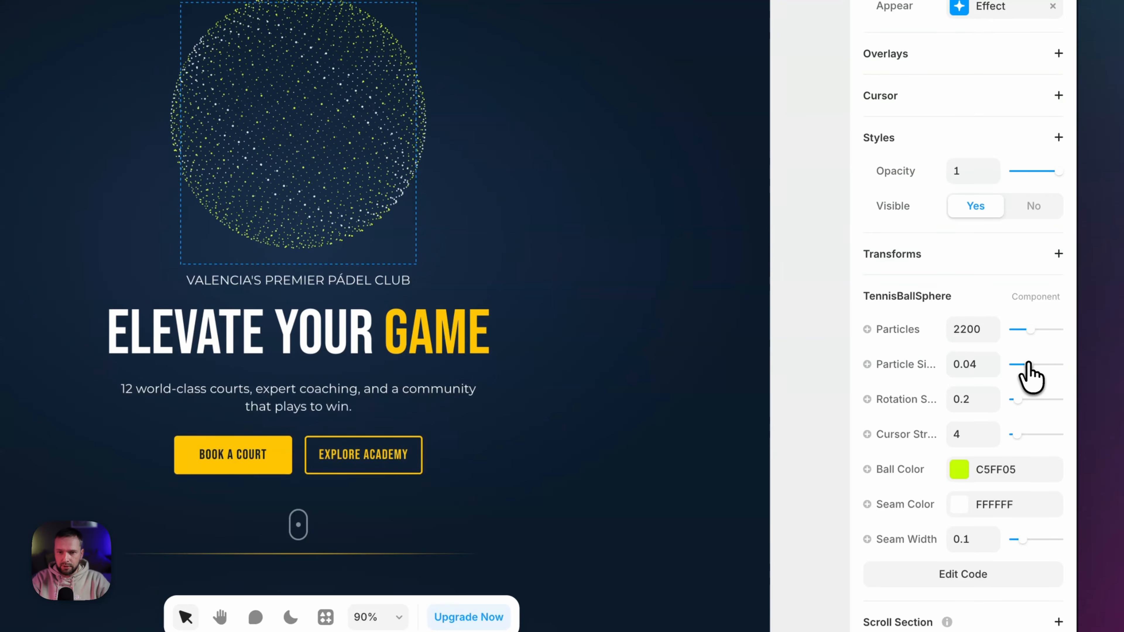
scroll(927, 422, down, 1)
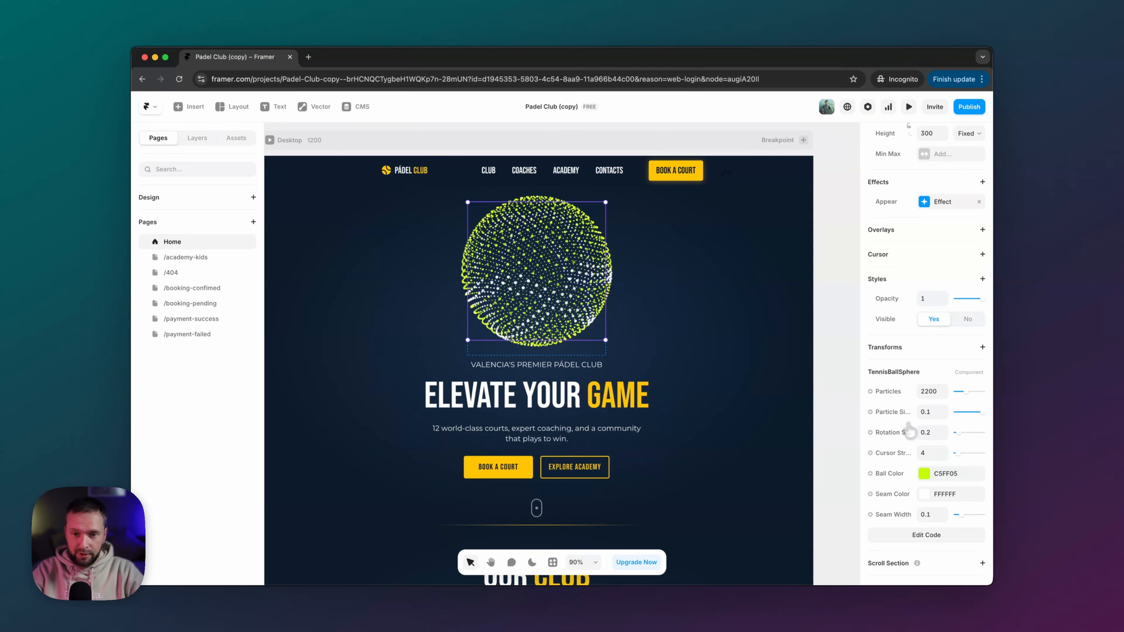
scroll(768, 397, up, 1)
click(551, 367)
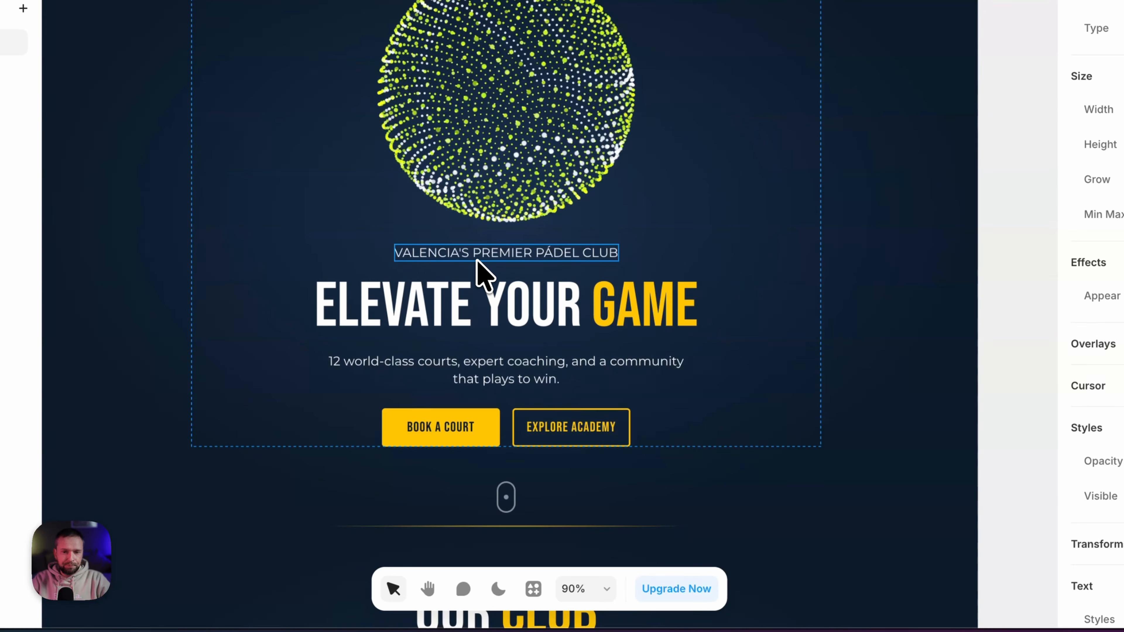
scroll(476, 275, right, 1)
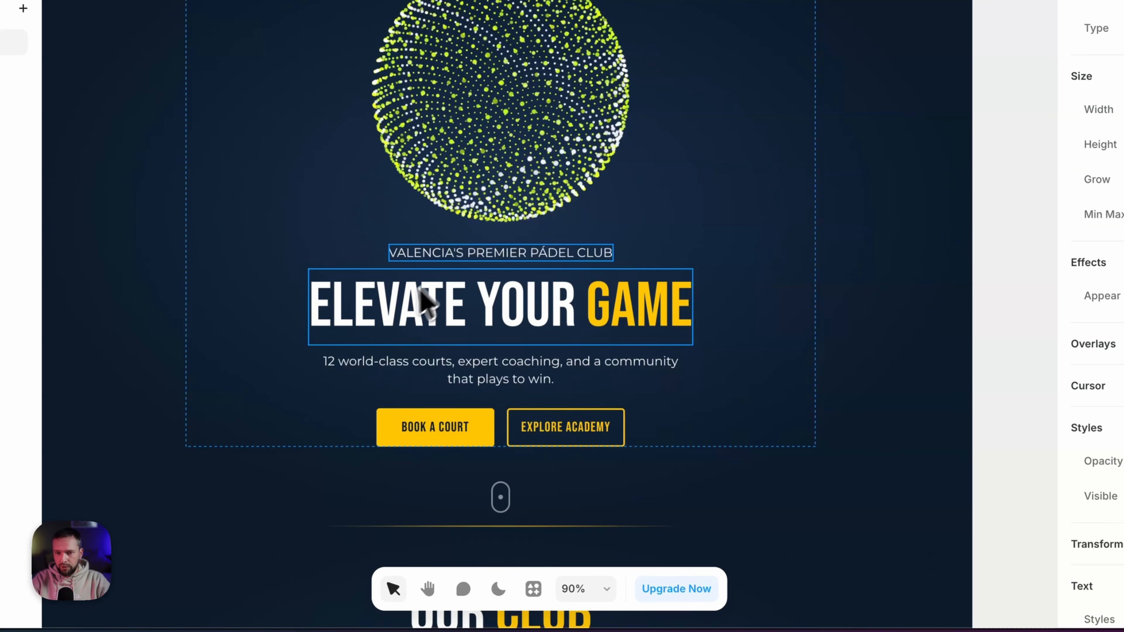
click(397, 318)
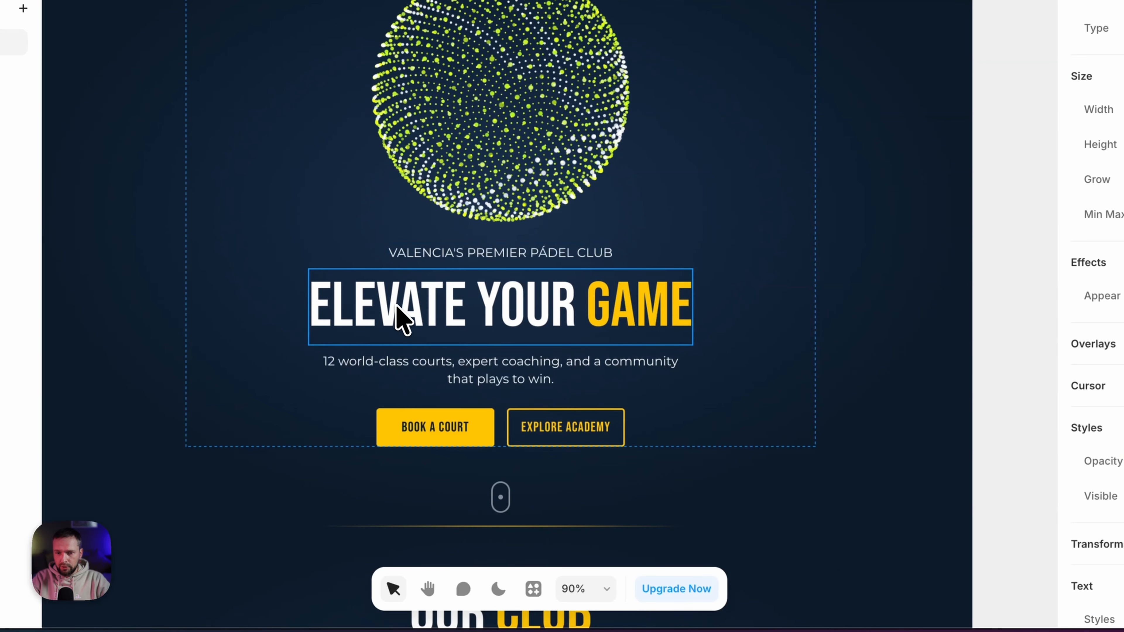
click(420, 425)
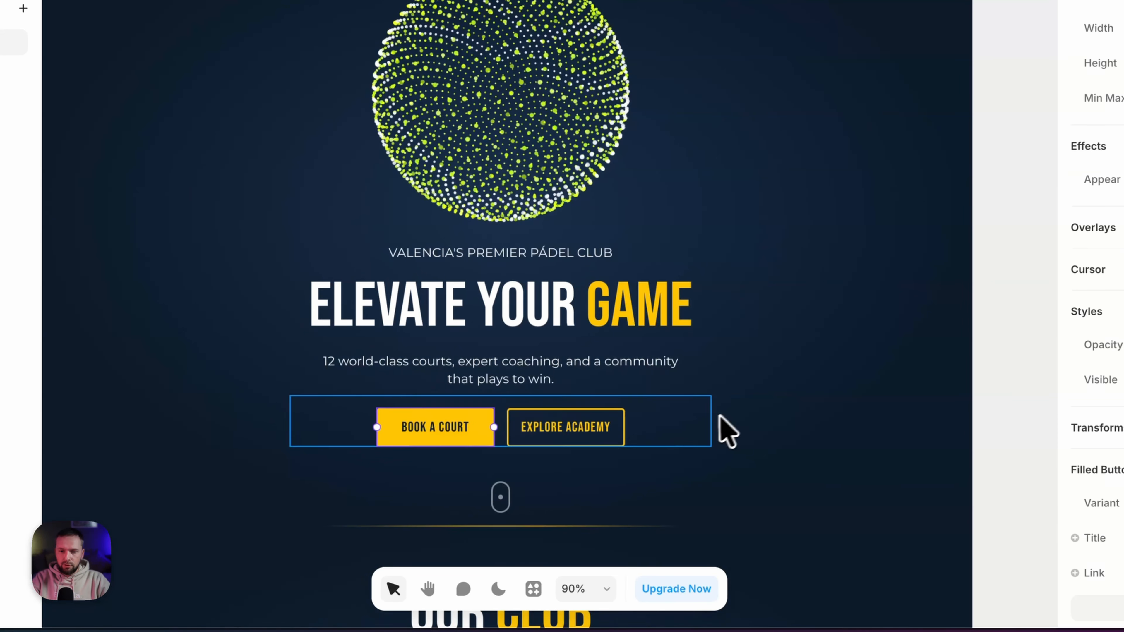
scroll(728, 432, down, 4)
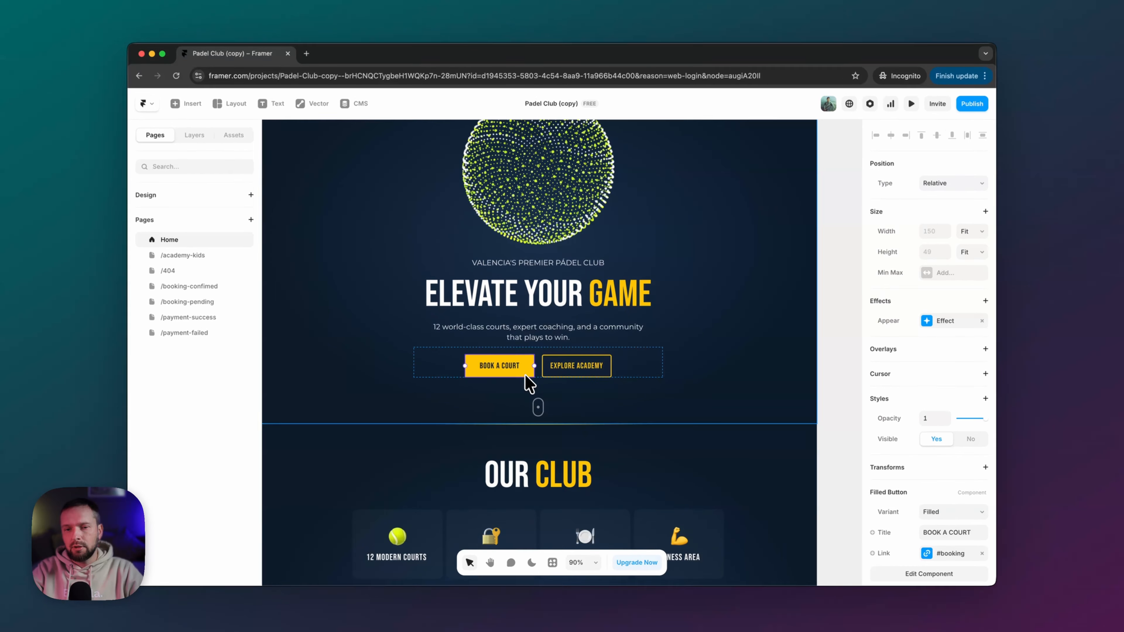
scroll(902, 458, down, 3)
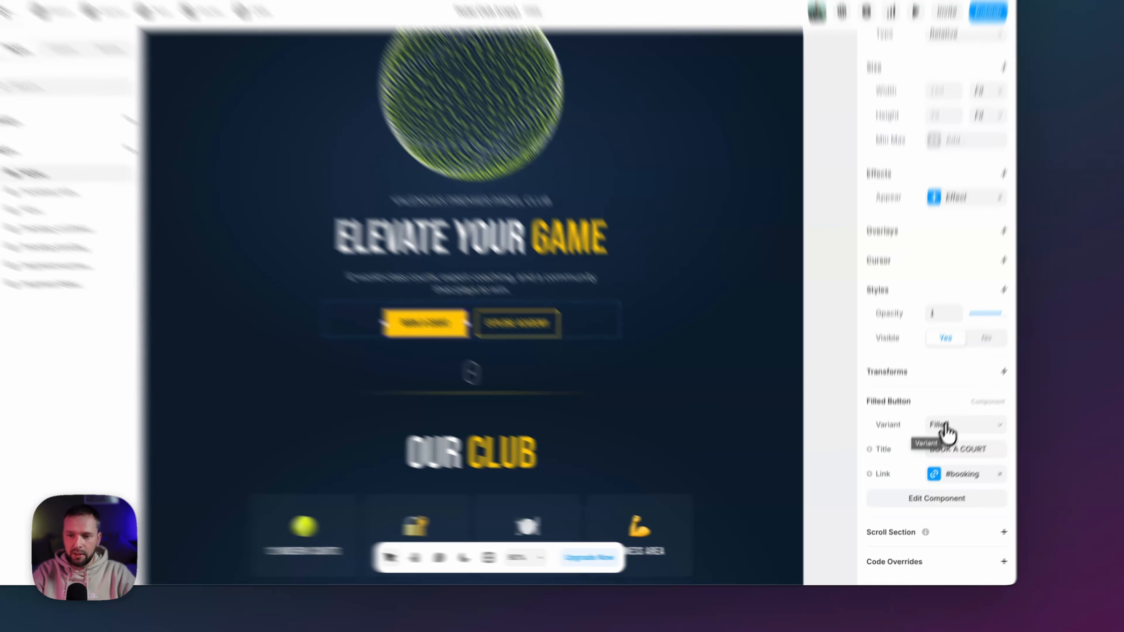
click(944, 451)
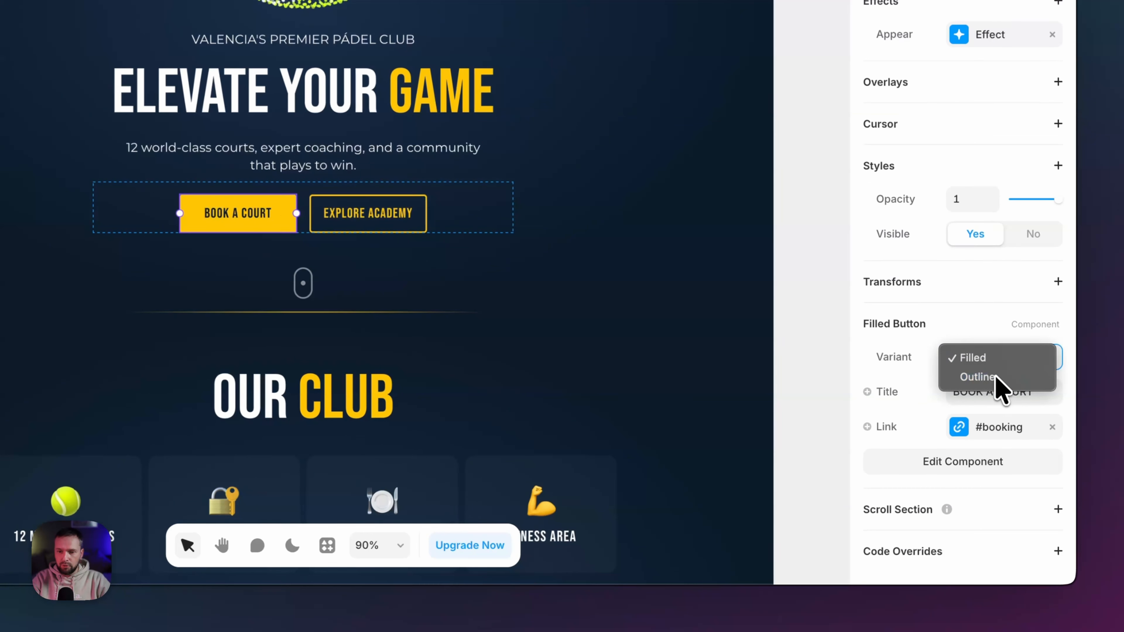
click(946, 463)
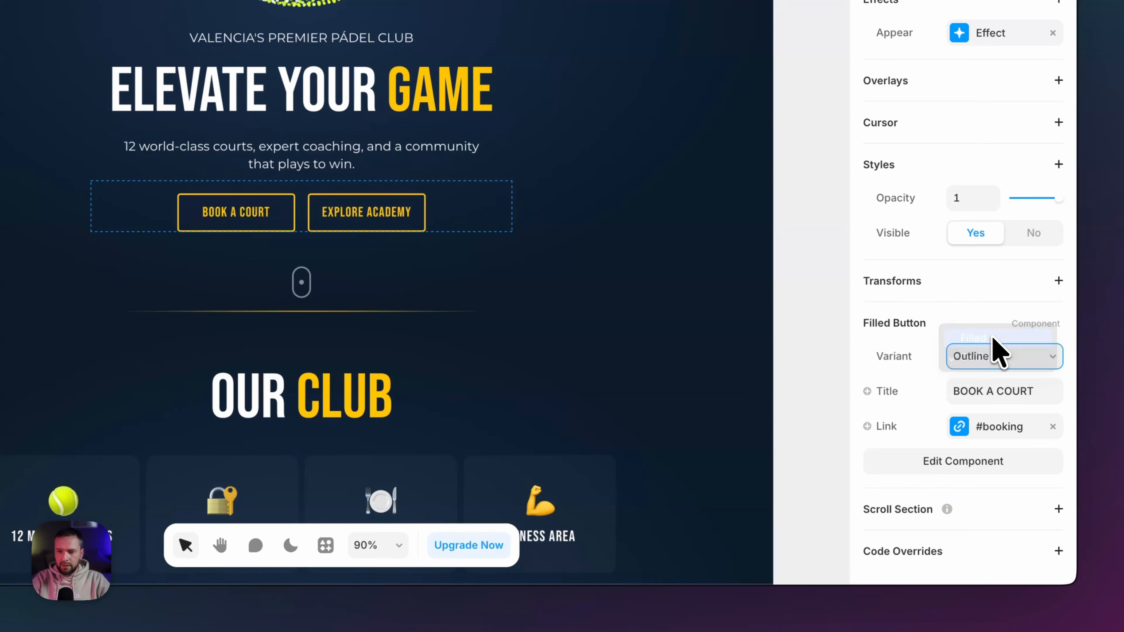
click(992, 338)
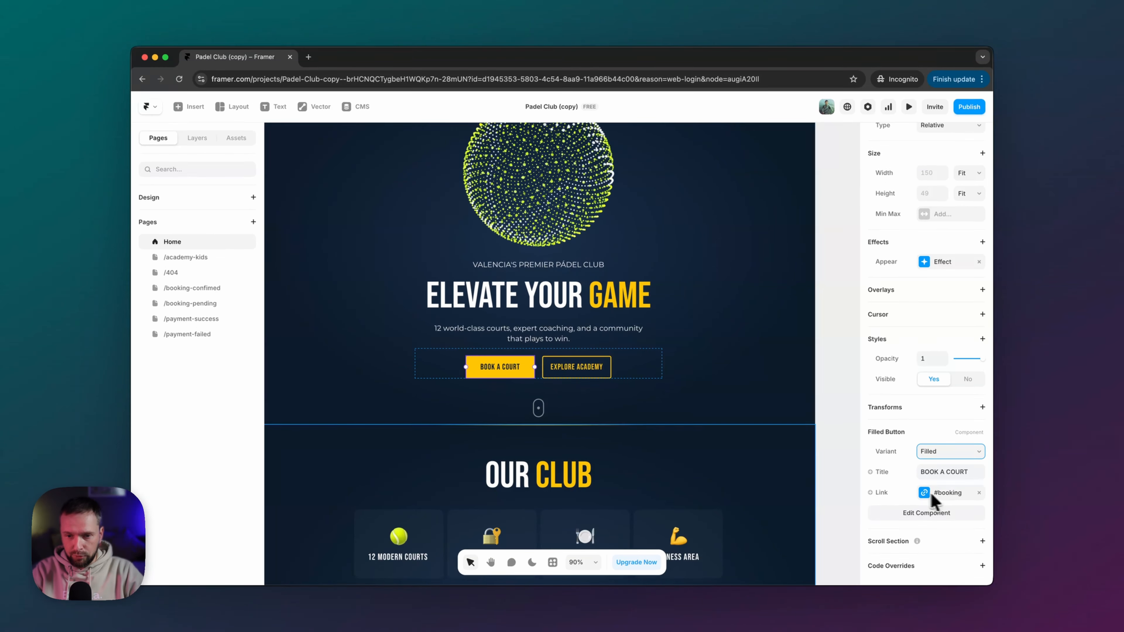
scroll(721, 378, down, 10)
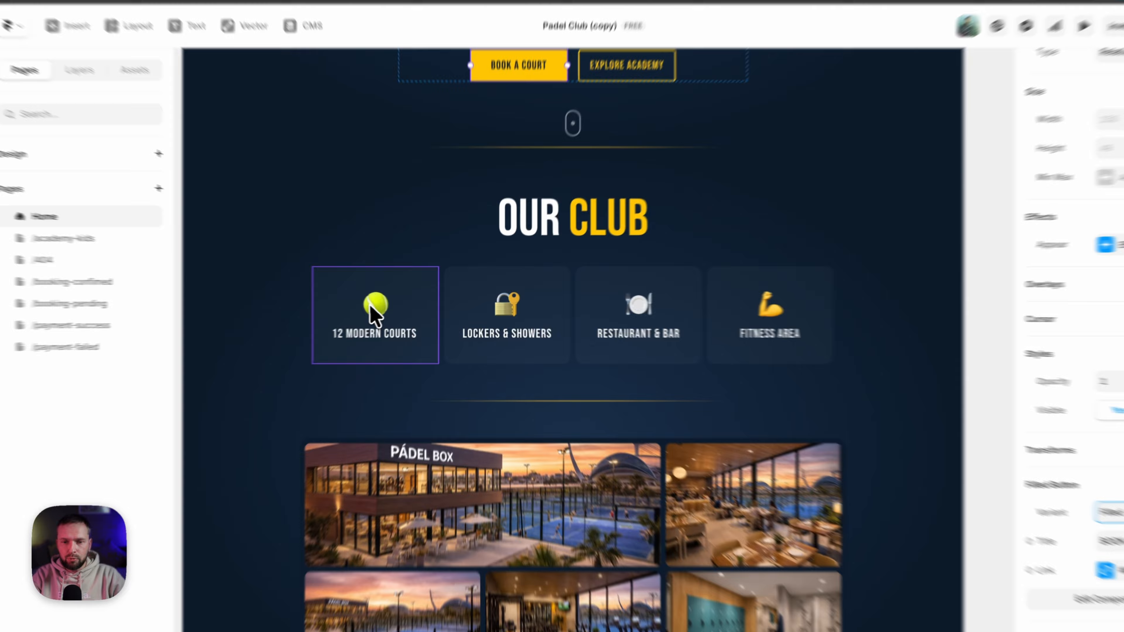
click(416, 308)
click(591, 308)
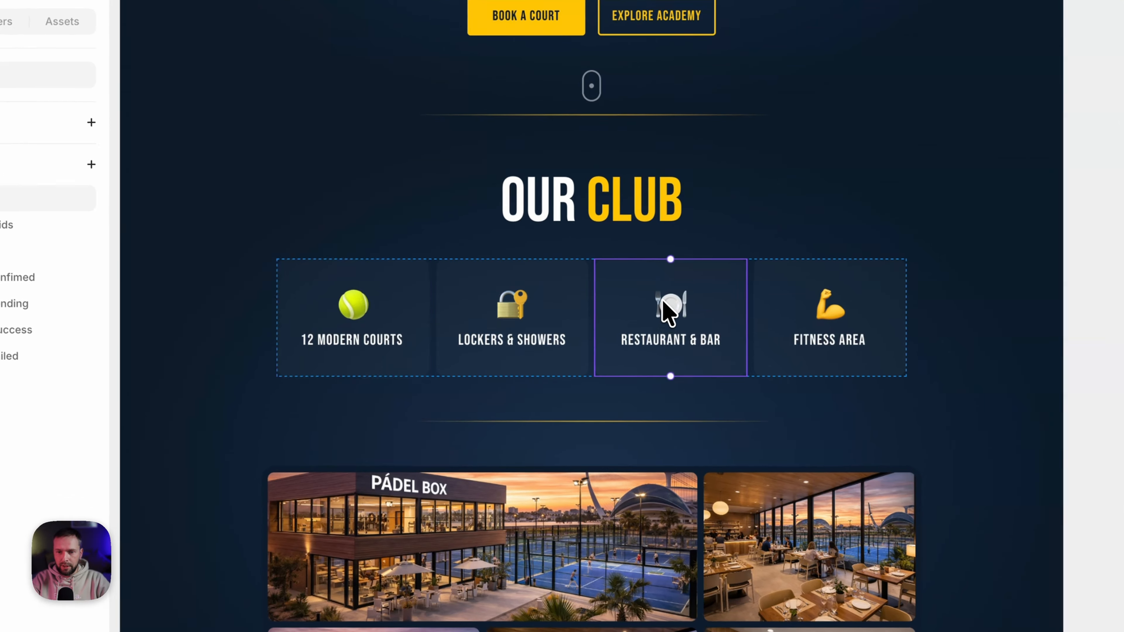
click(822, 309)
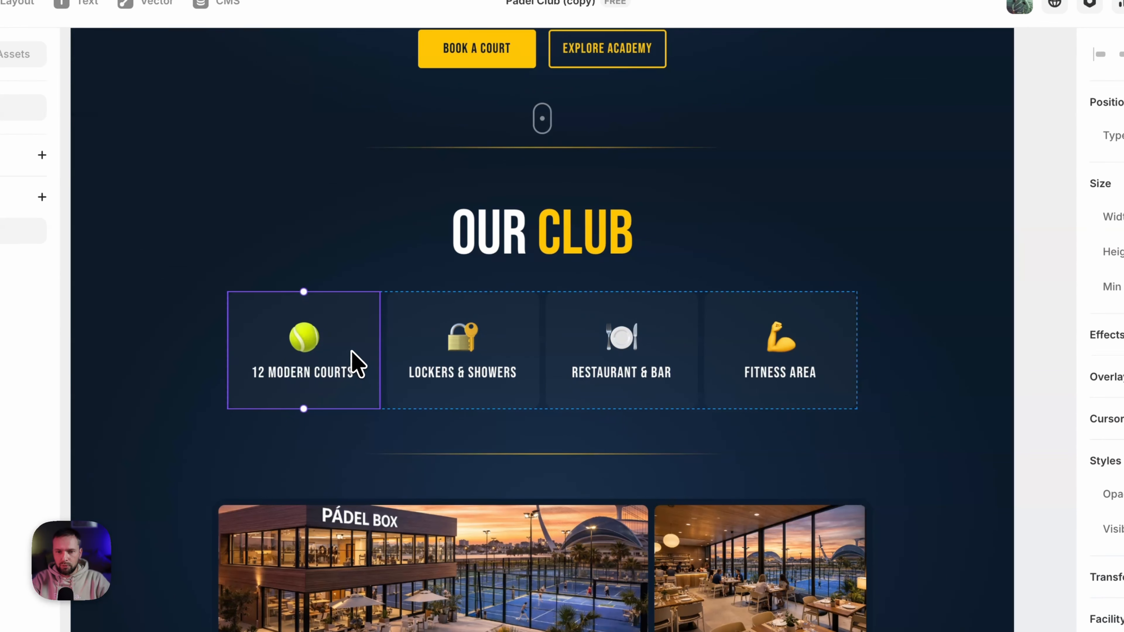
double_click(355, 362)
click(704, 258)
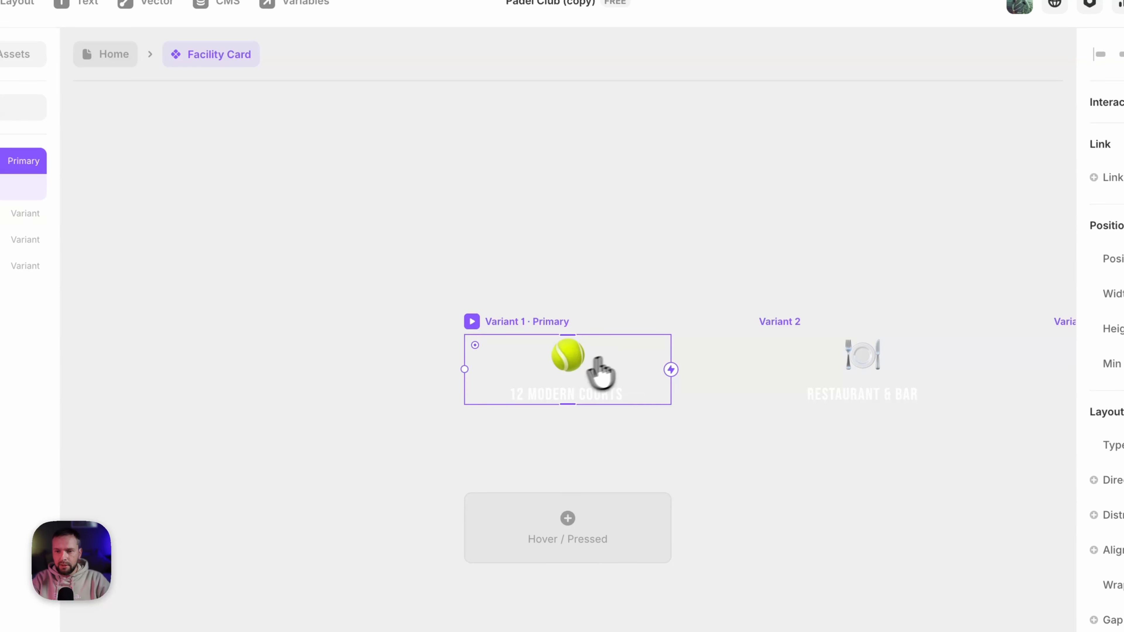
scroll(601, 374, right, 10)
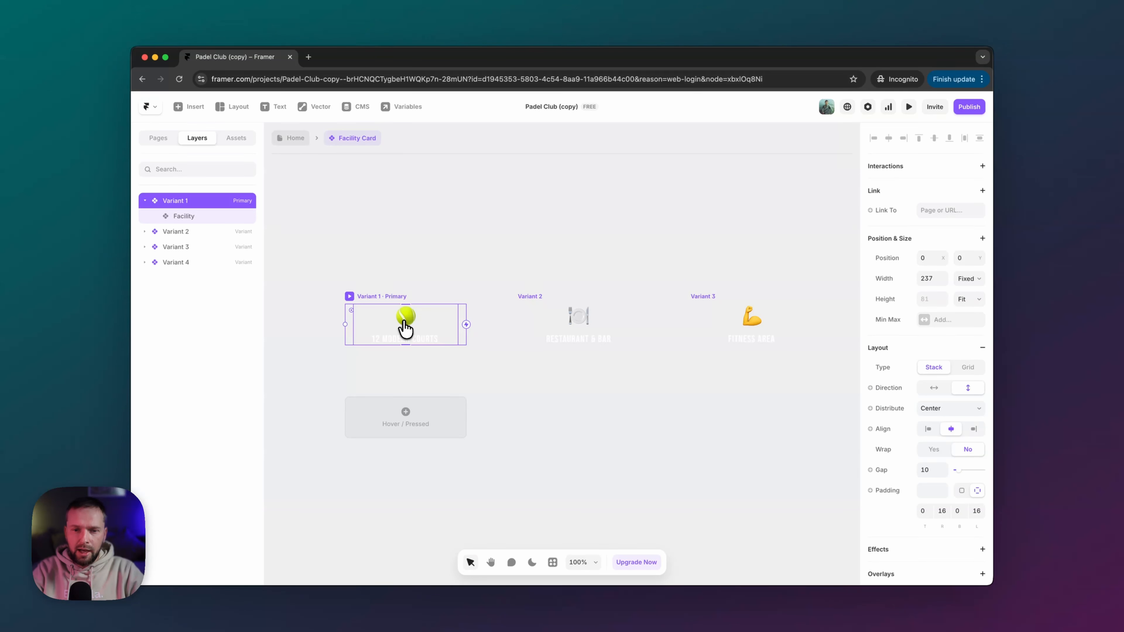
click(289, 138)
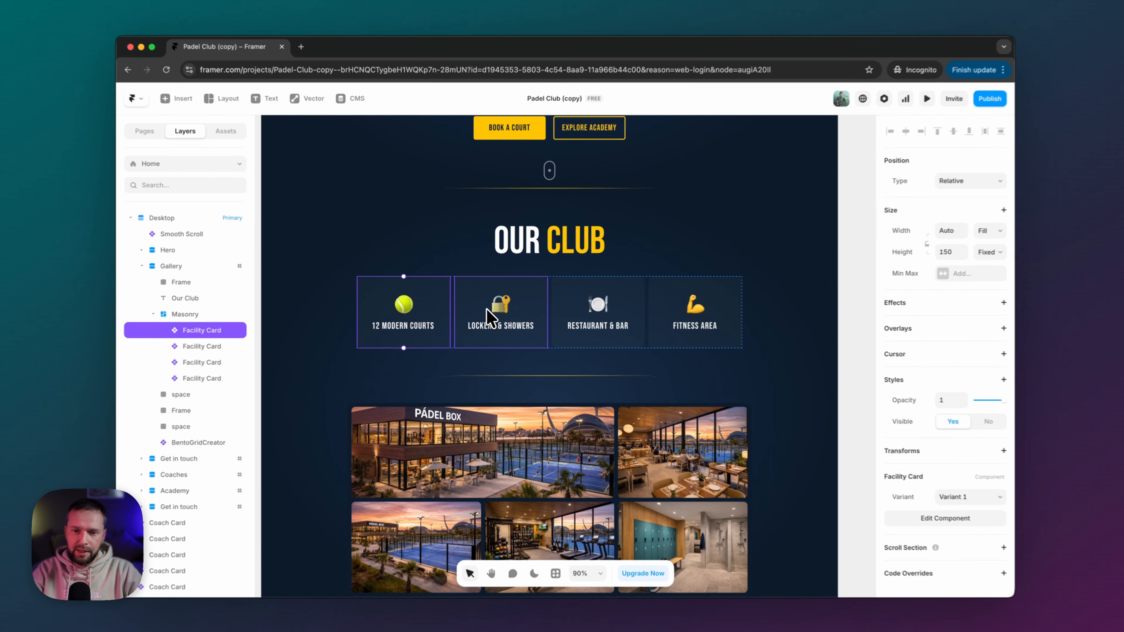
scroll(487, 311, down, 3)
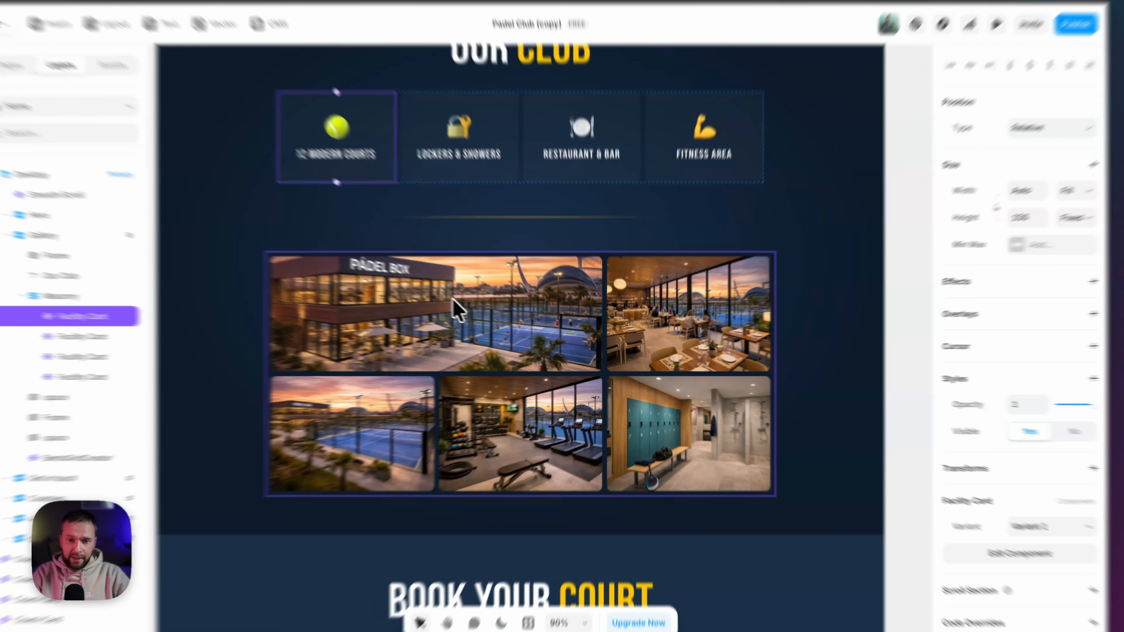
click(518, 323)
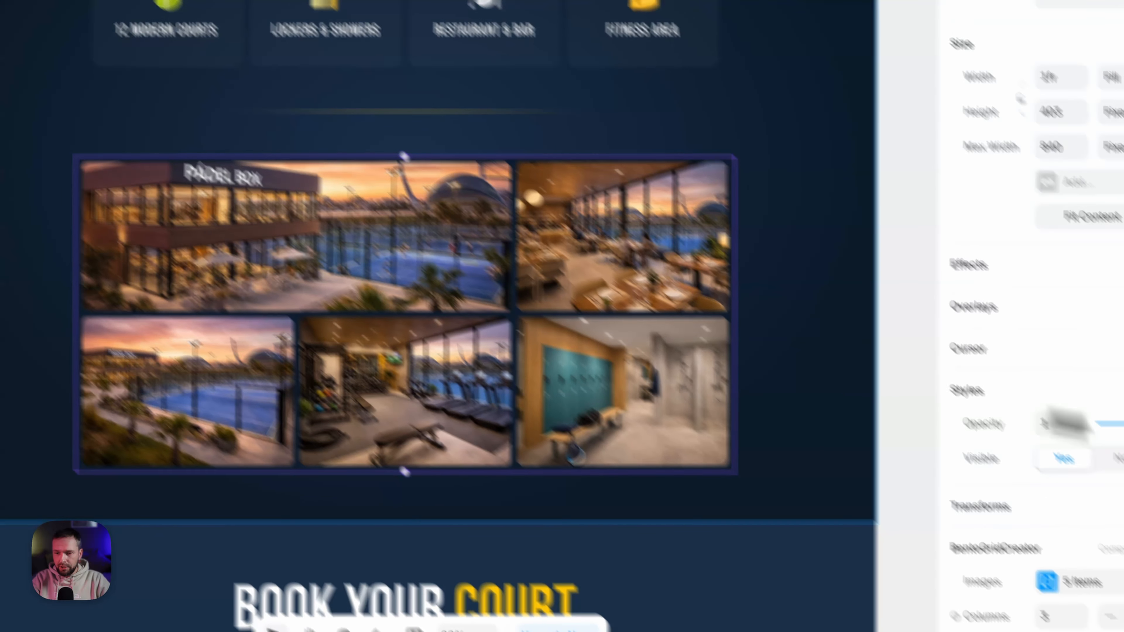
scroll(933, 414, down, 5)
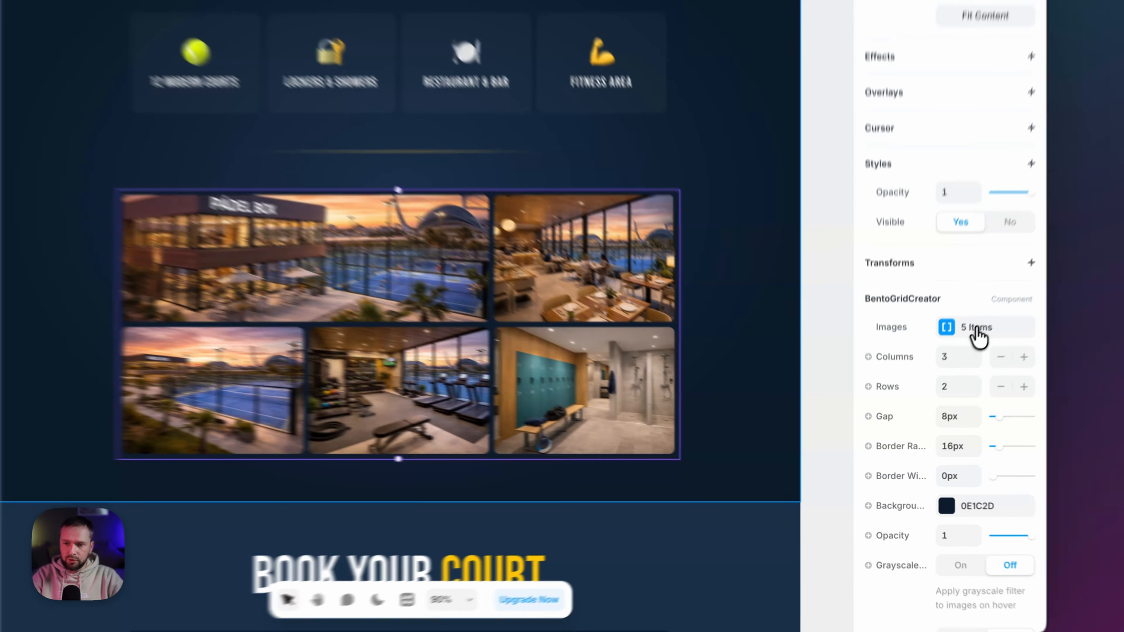
click(939, 377)
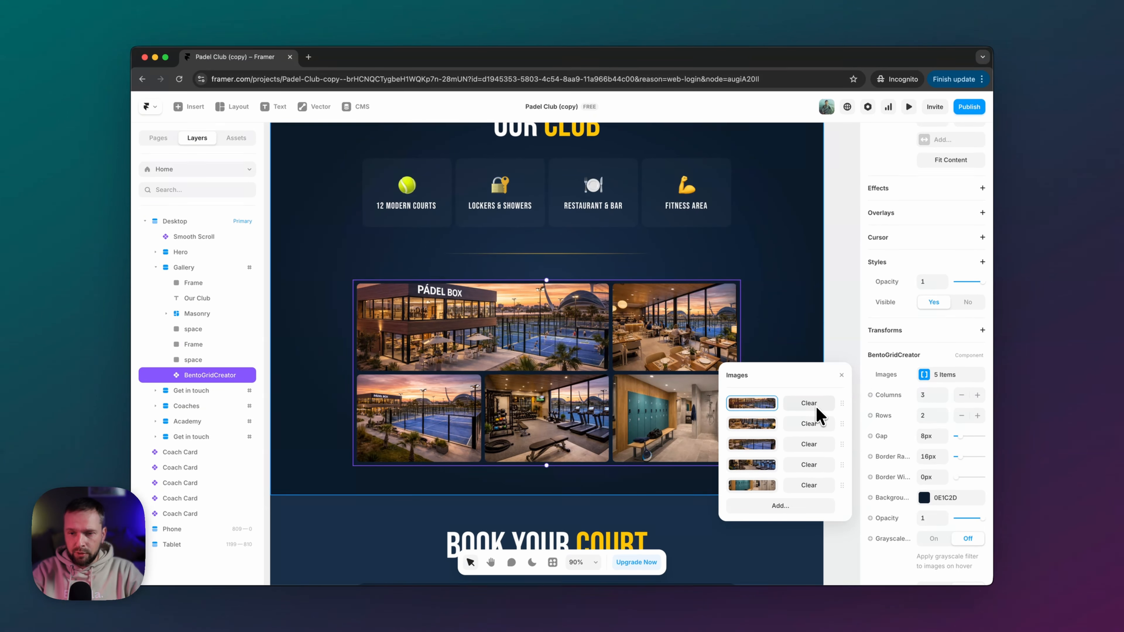
click(756, 403)
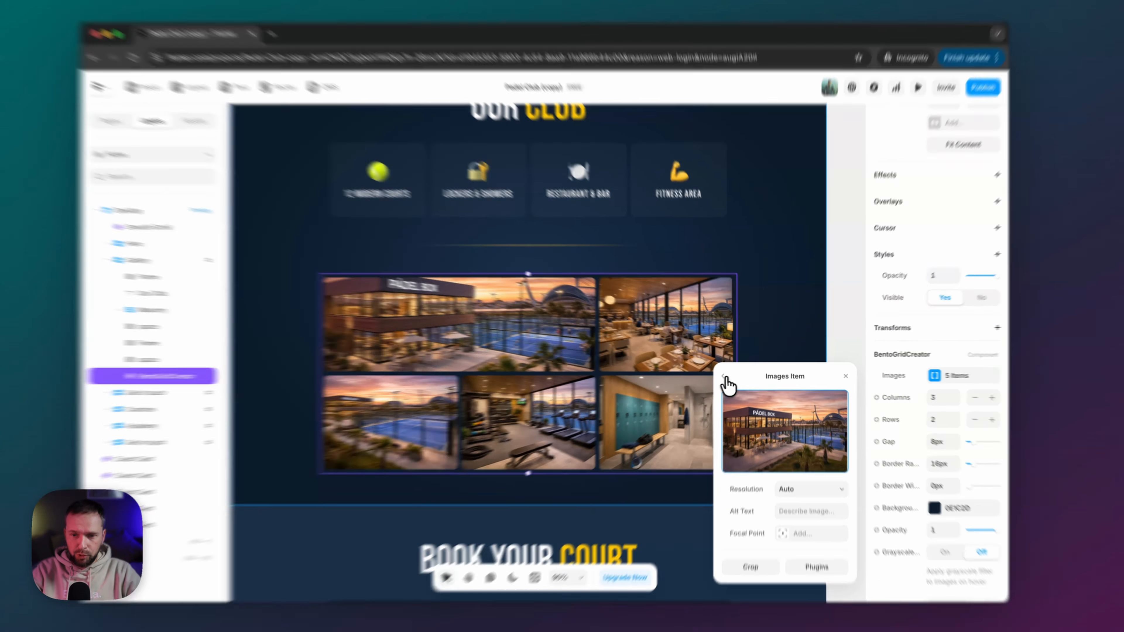
click(727, 375)
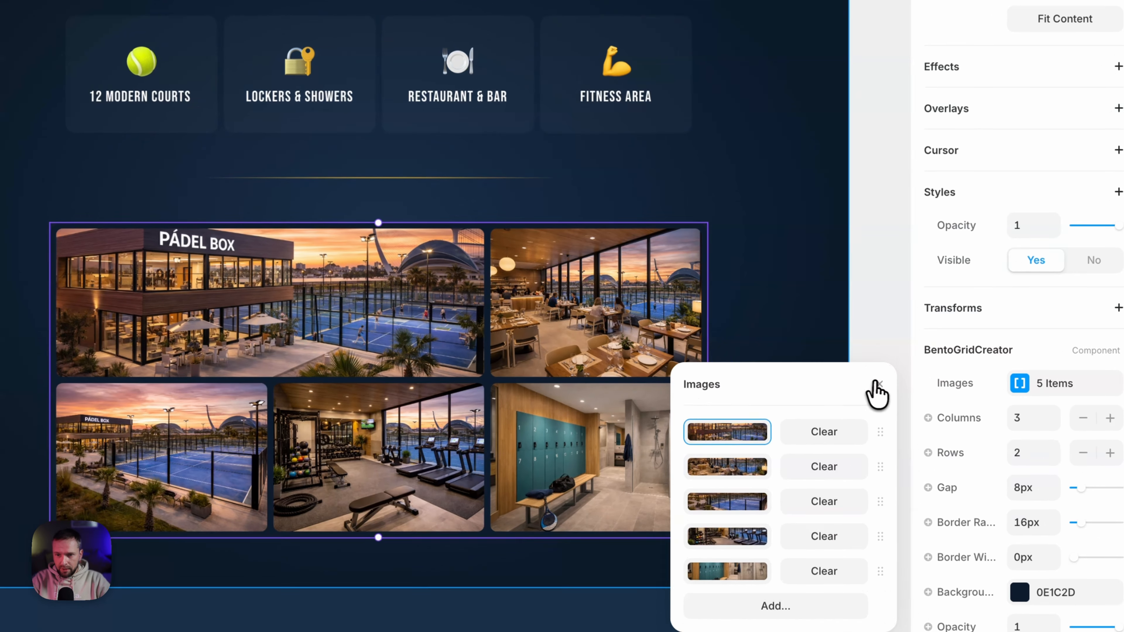
scroll(496, 381, down, 10)
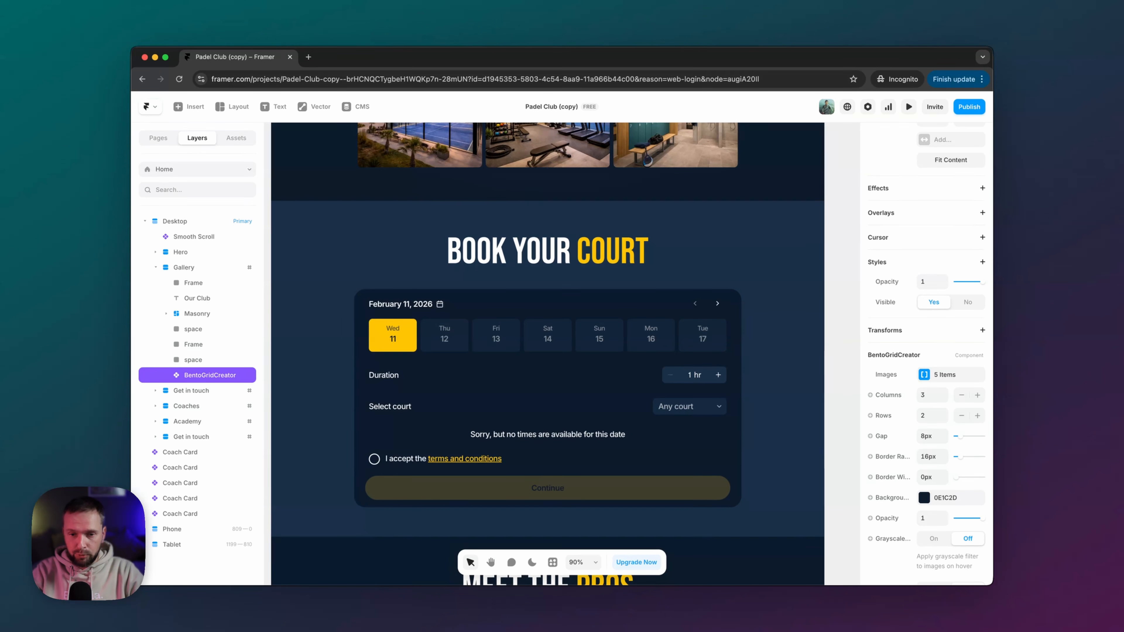
- Select the coach carousel under Meet the Pros and zoom the canvas out
scroll(548, 332, down, 10)
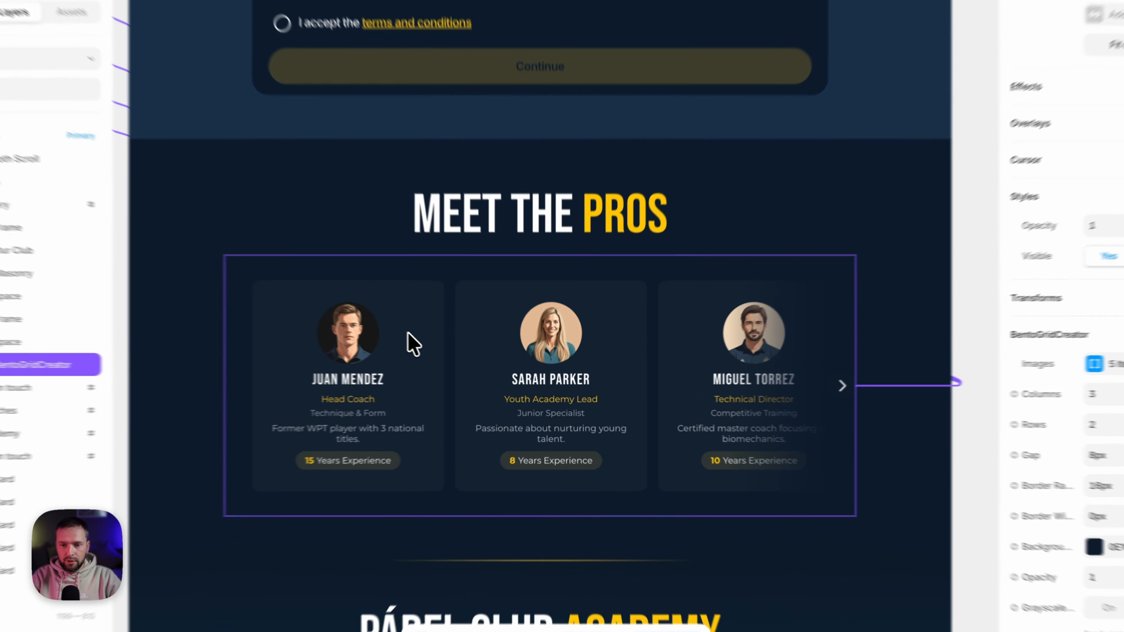
click(458, 349)
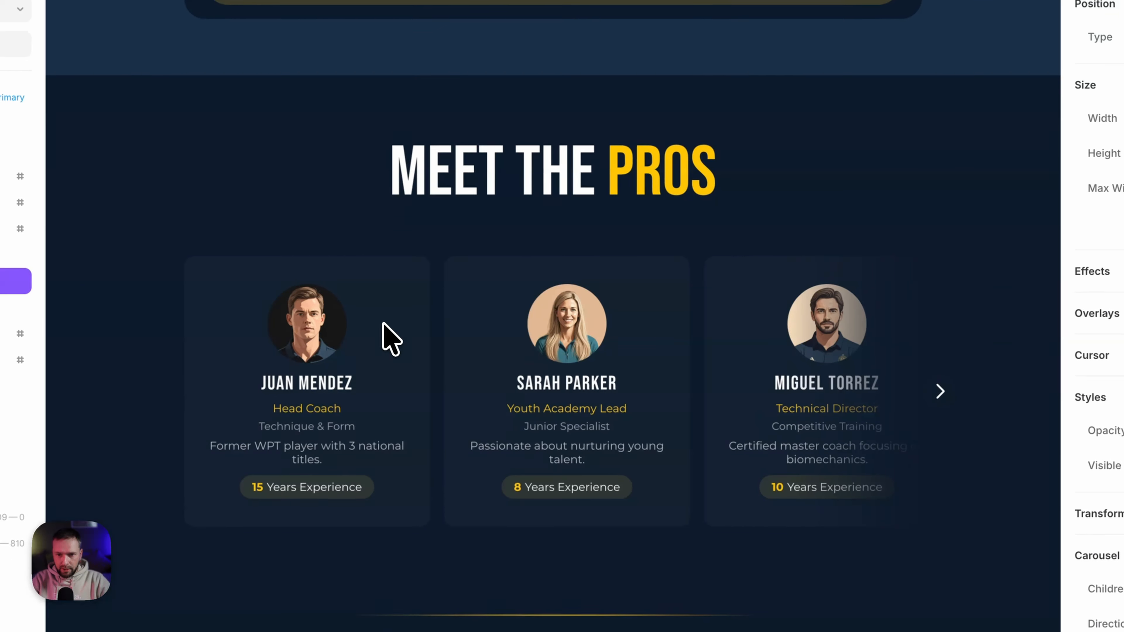
scroll(391, 338, up, 1)
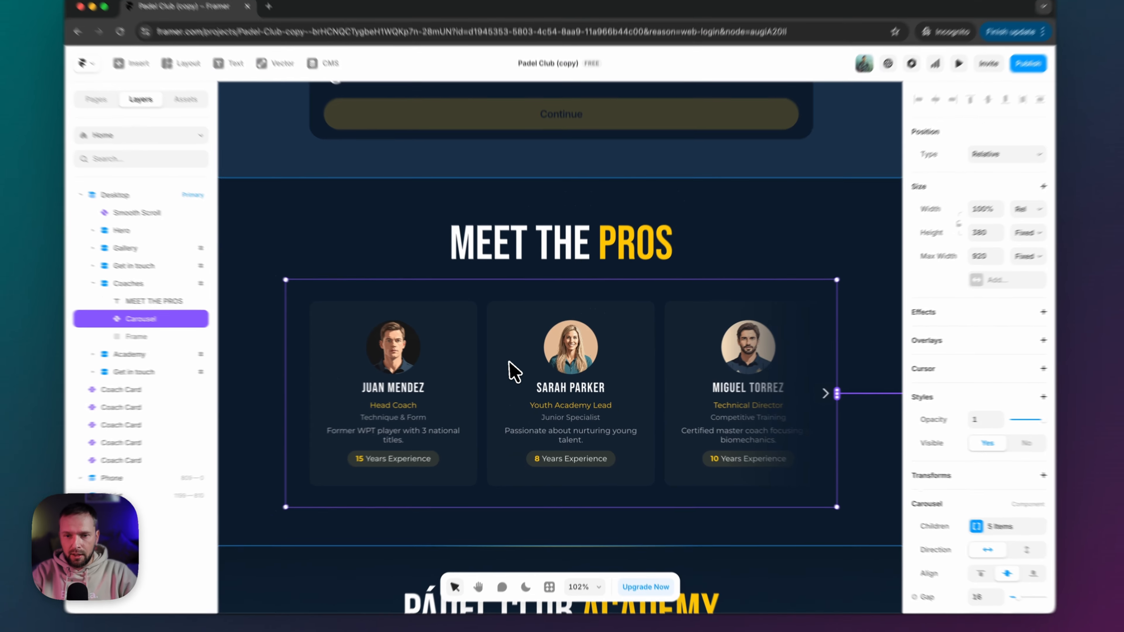
scroll(454, 346, down, 5)
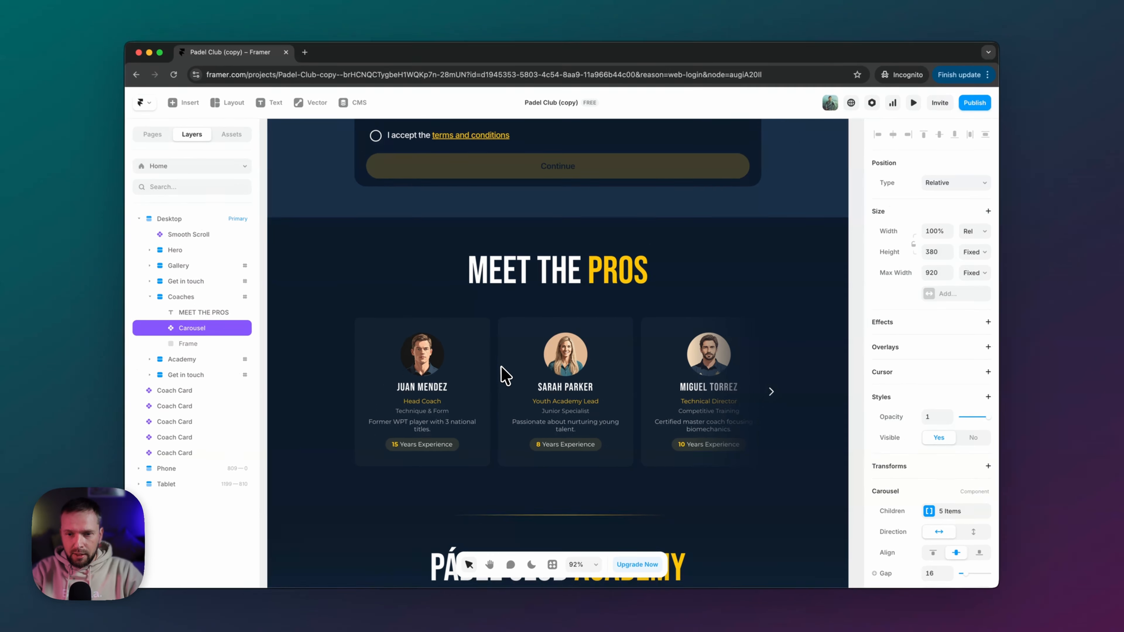
scroll(506, 376, down, 2)
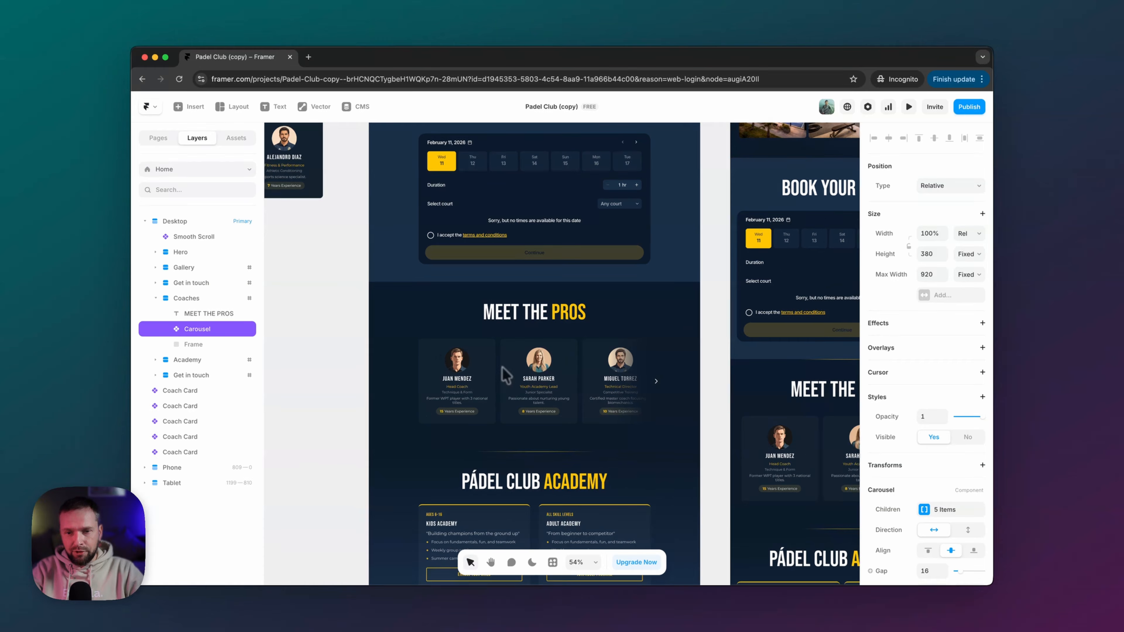
scroll(489, 372, left, 10)
scroll(489, 372, up, 2)
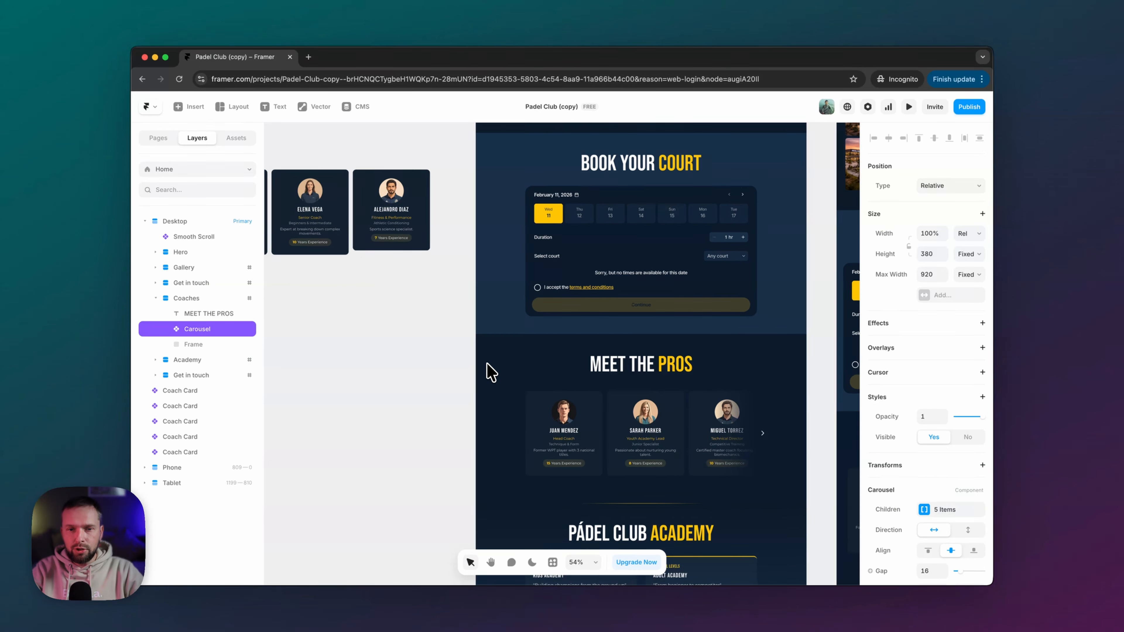
scroll(486, 363, left, 2)
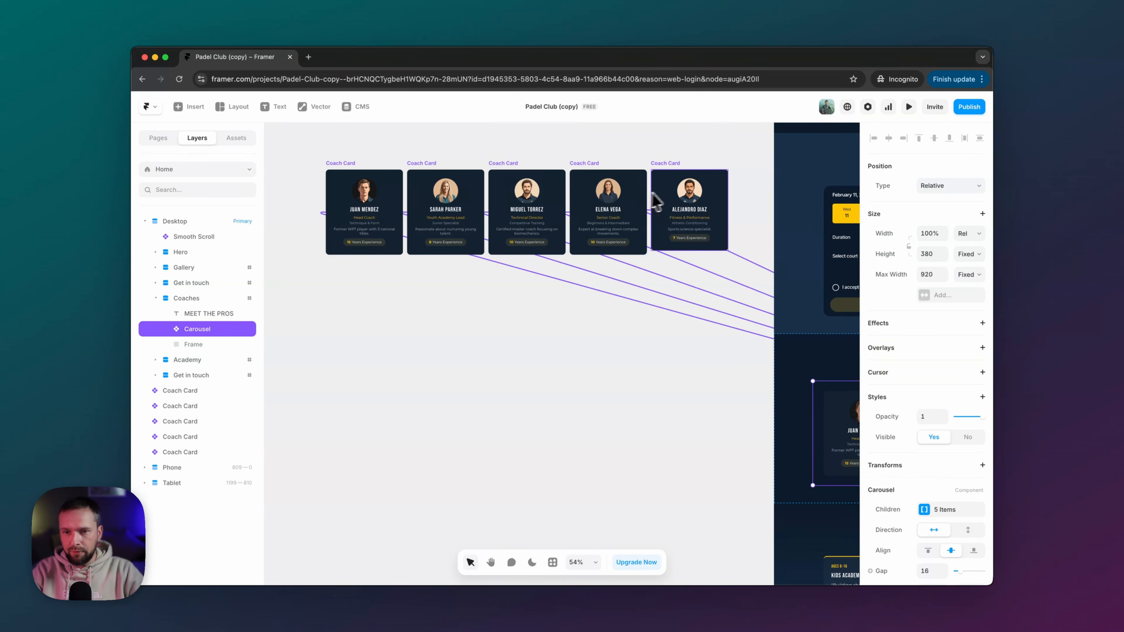
- Open the Coach Card component for editing and select the Coach 4 card
double_click(378, 193)
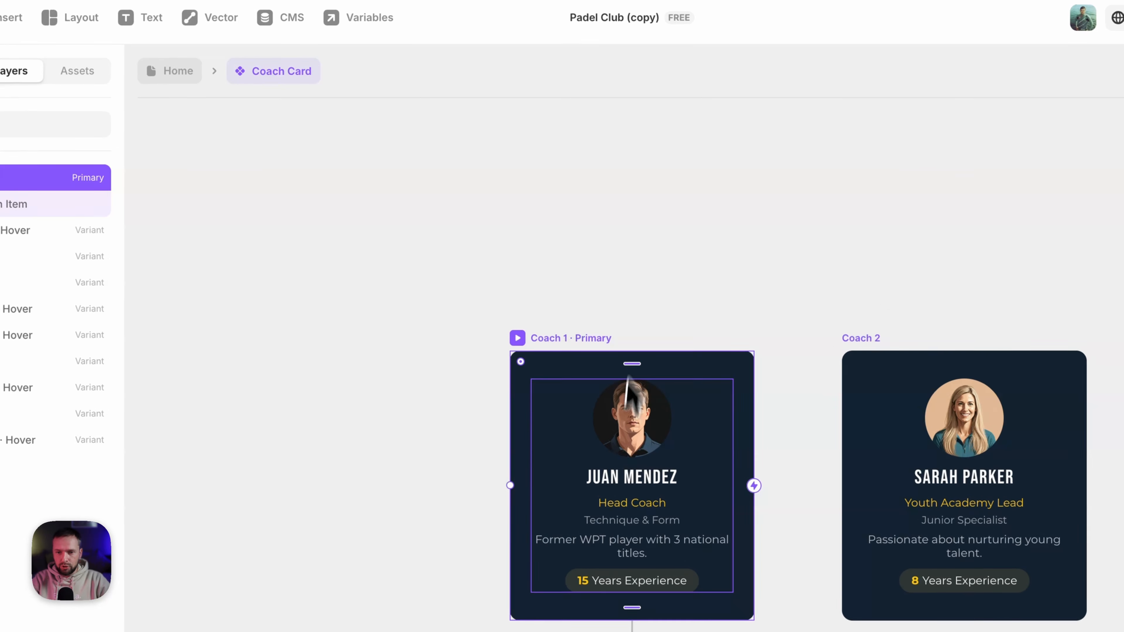
scroll(695, 436, right, 10)
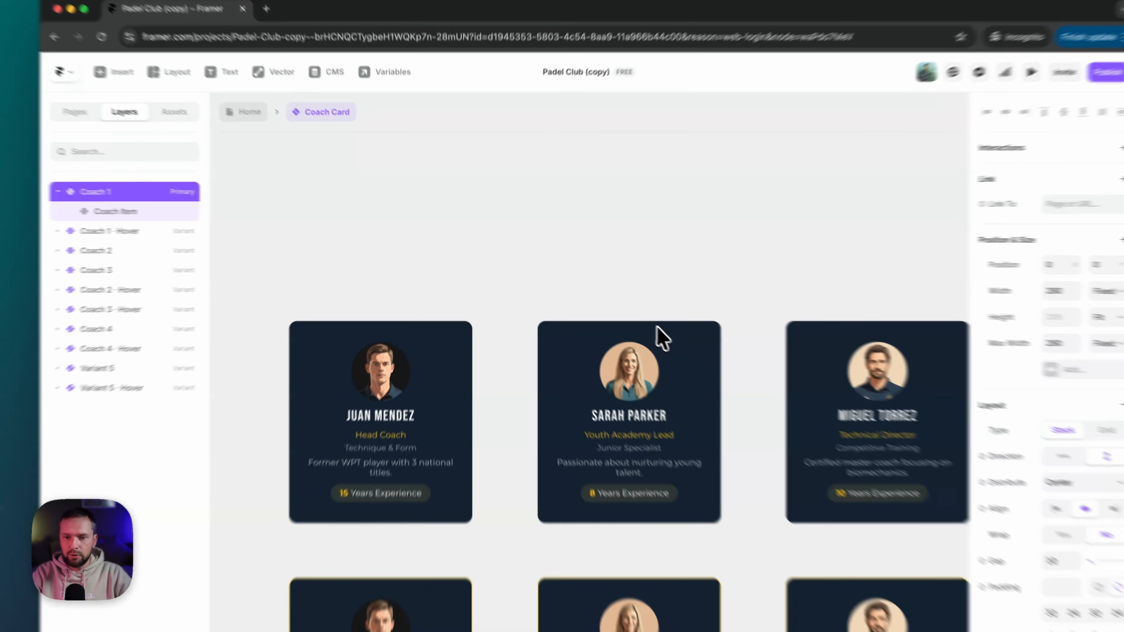
scroll(623, 311, right, 5)
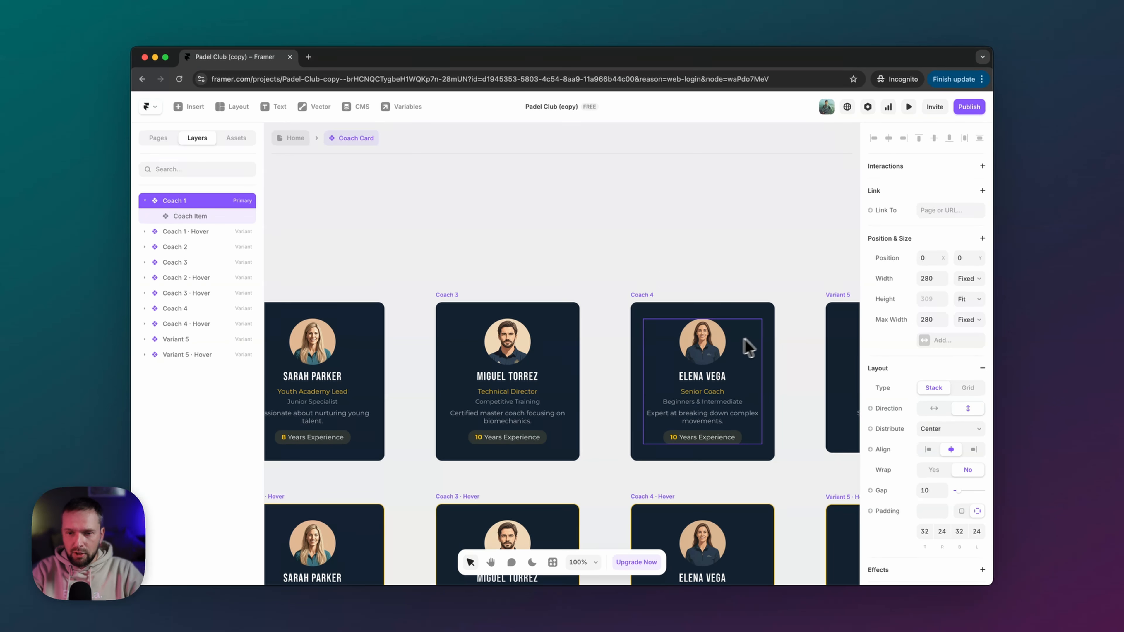
scroll(748, 347, right, 5)
click(593, 352)
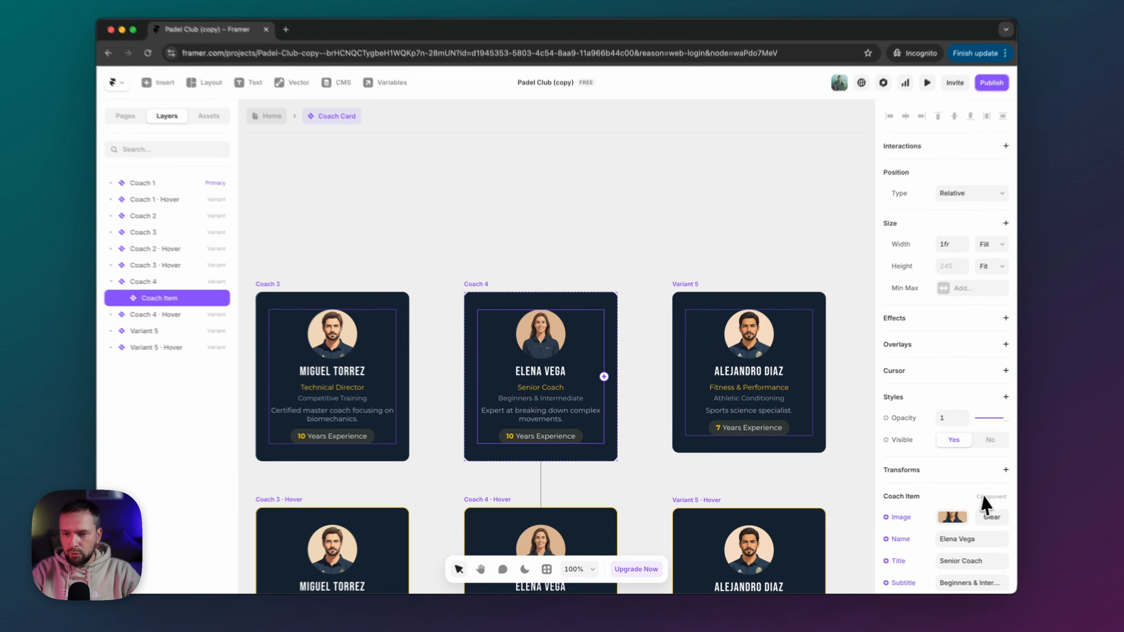
scroll(964, 498, down, 3)
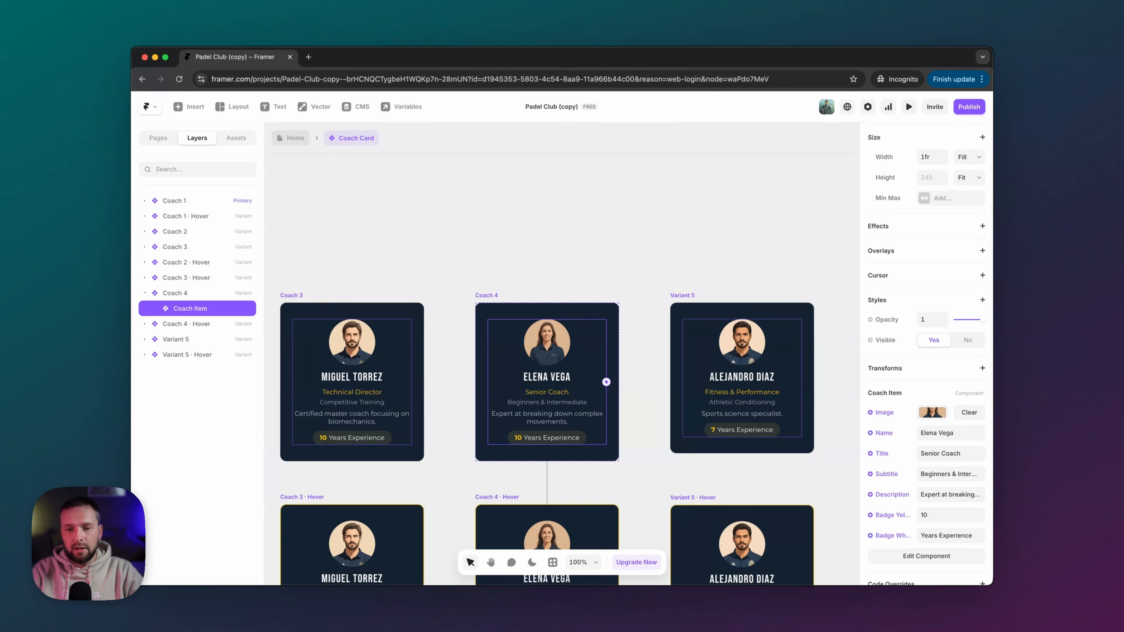
scroll(498, 258, left, 1)
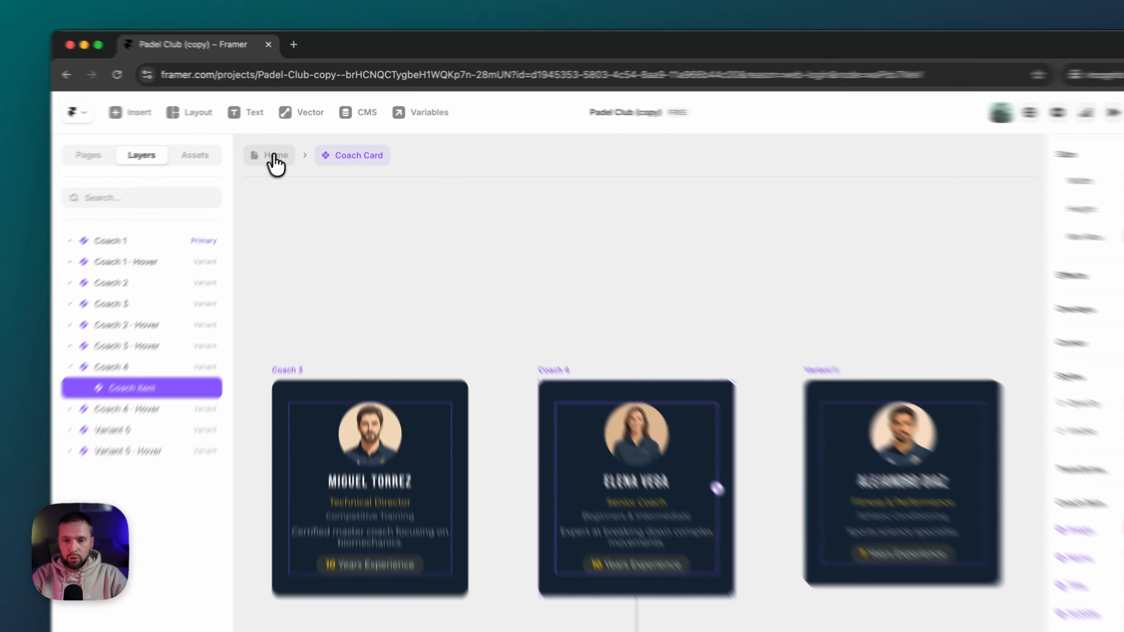
- Go back to the Home page and select the Meet the Pros carousel of five Coach Cards
click(296, 140)
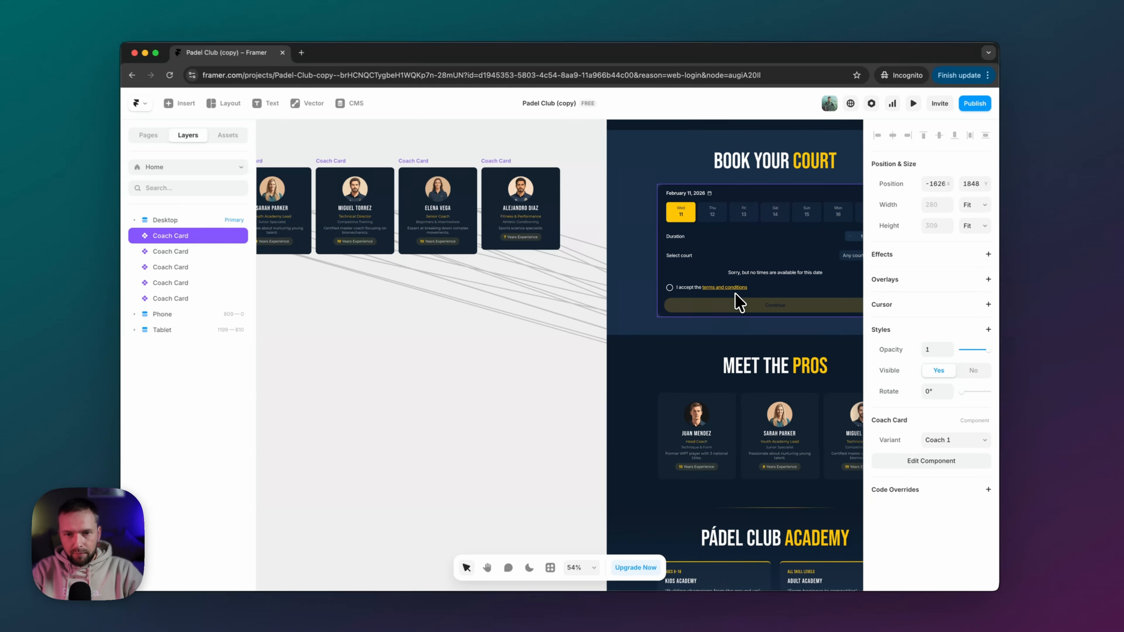
scroll(483, 200, left, 3)
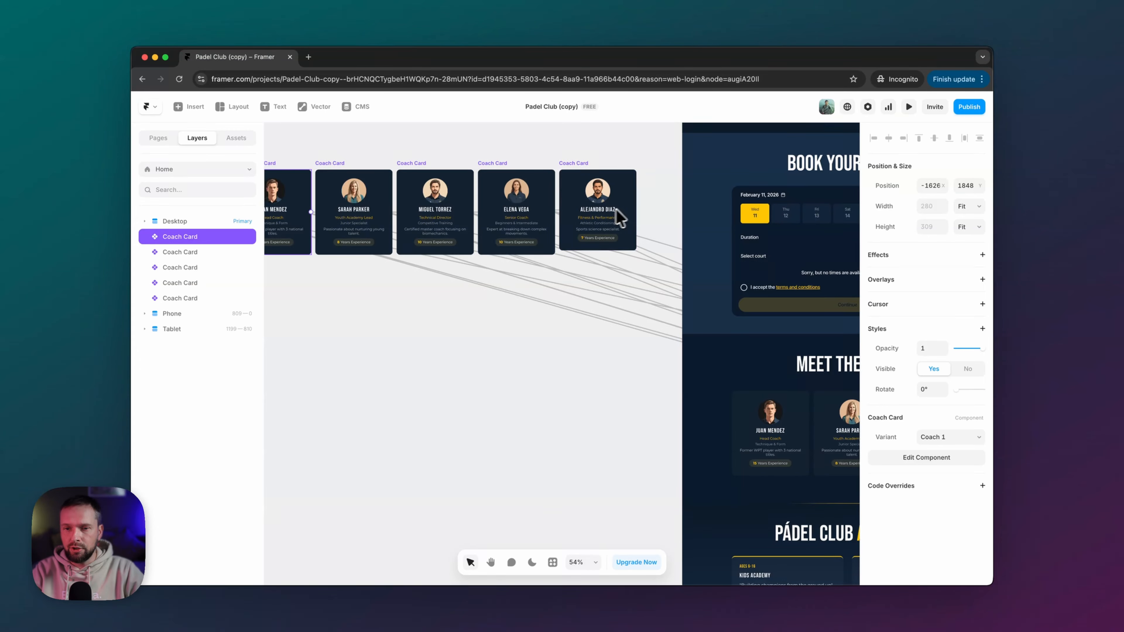
scroll(575, 210, right, 3)
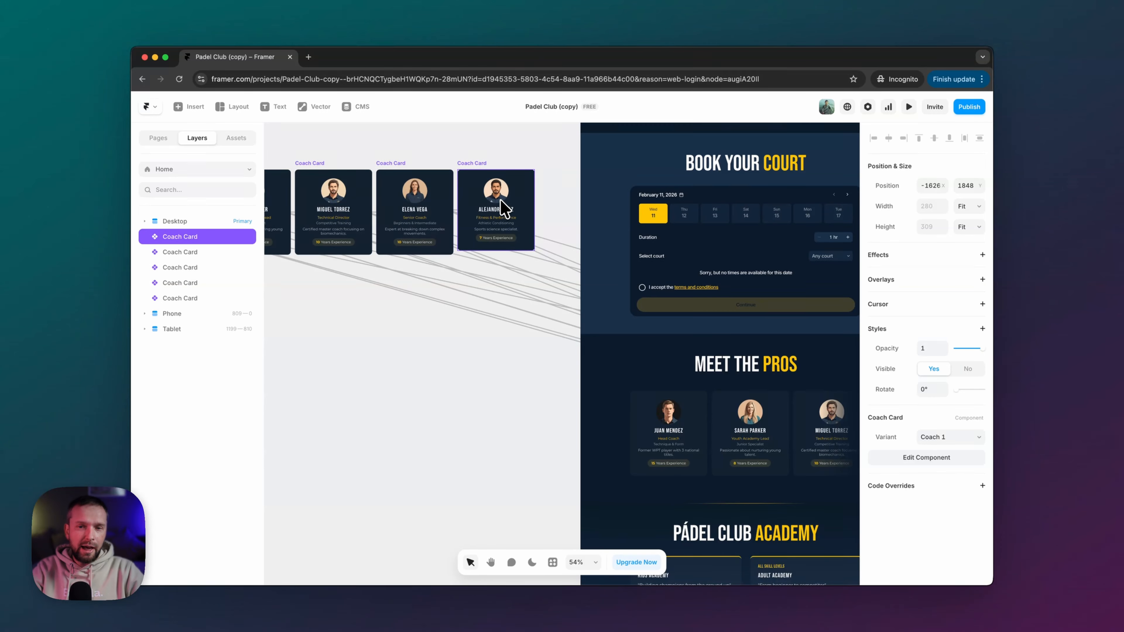
scroll(504, 208, right, 6)
scroll(396, 219, left, 10)
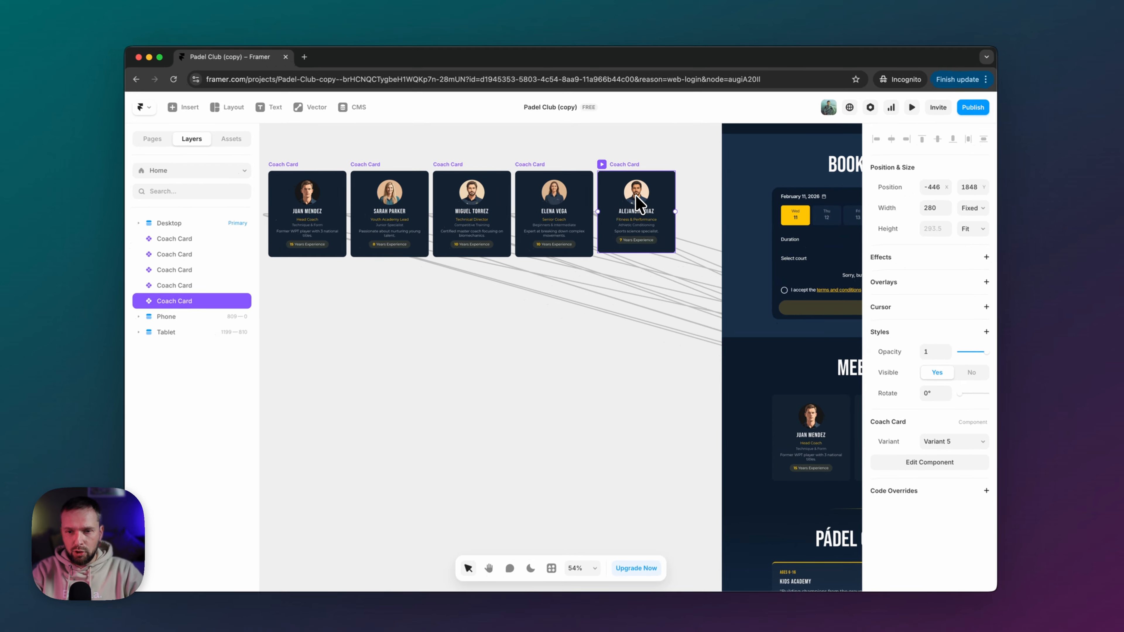
scroll(632, 335, right, 3)
scroll(795, 326, right, 4)
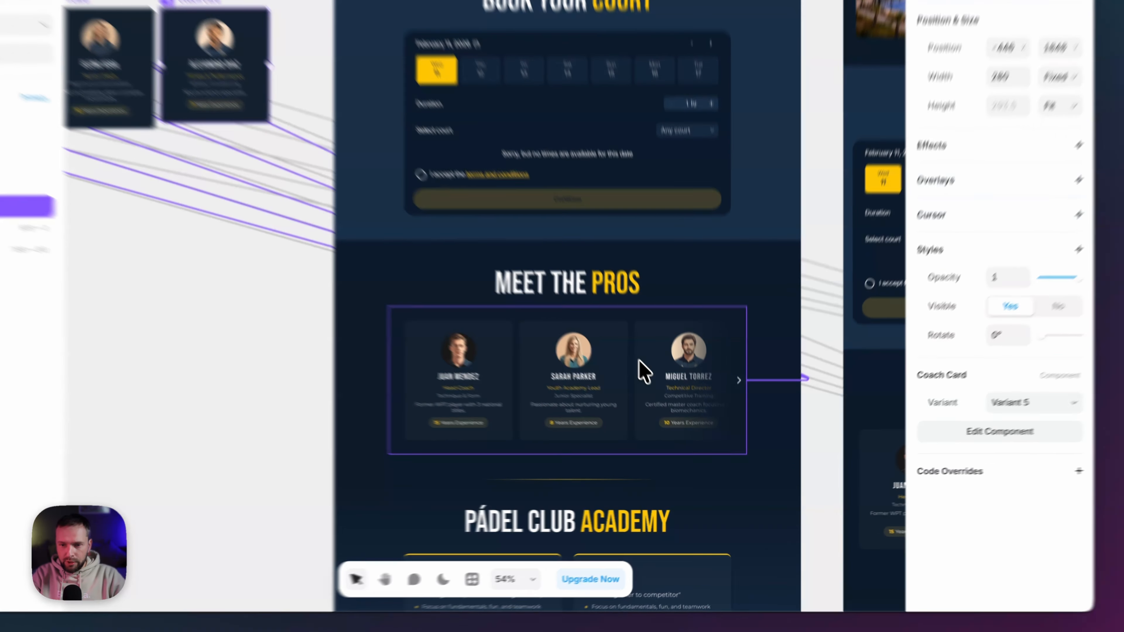
click(668, 405)
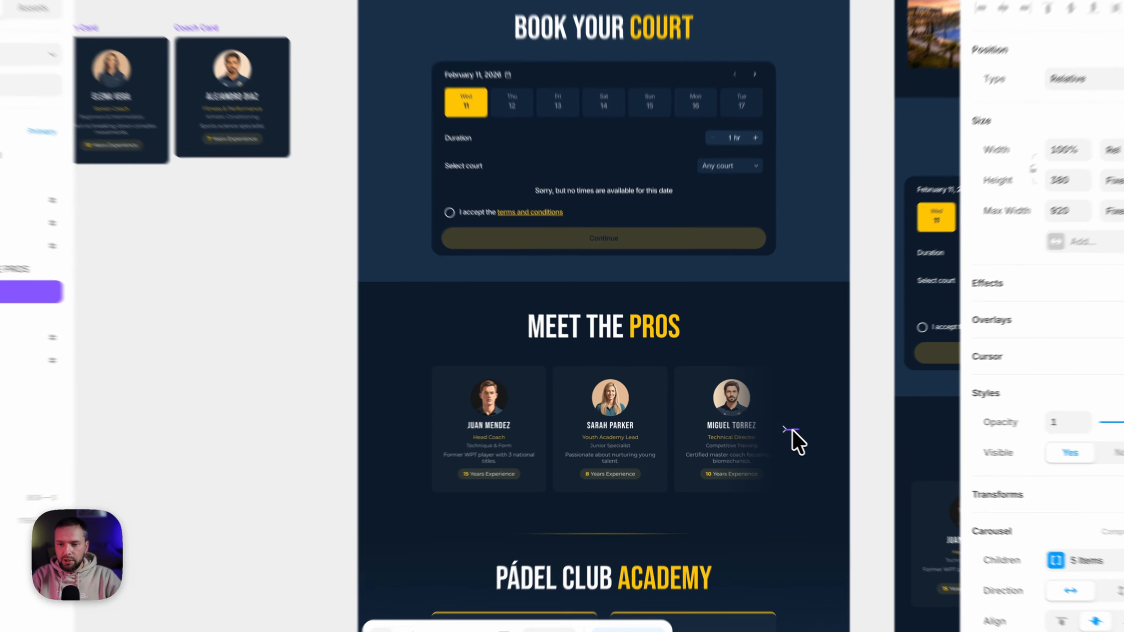
drag(746, 420, 408, 221)
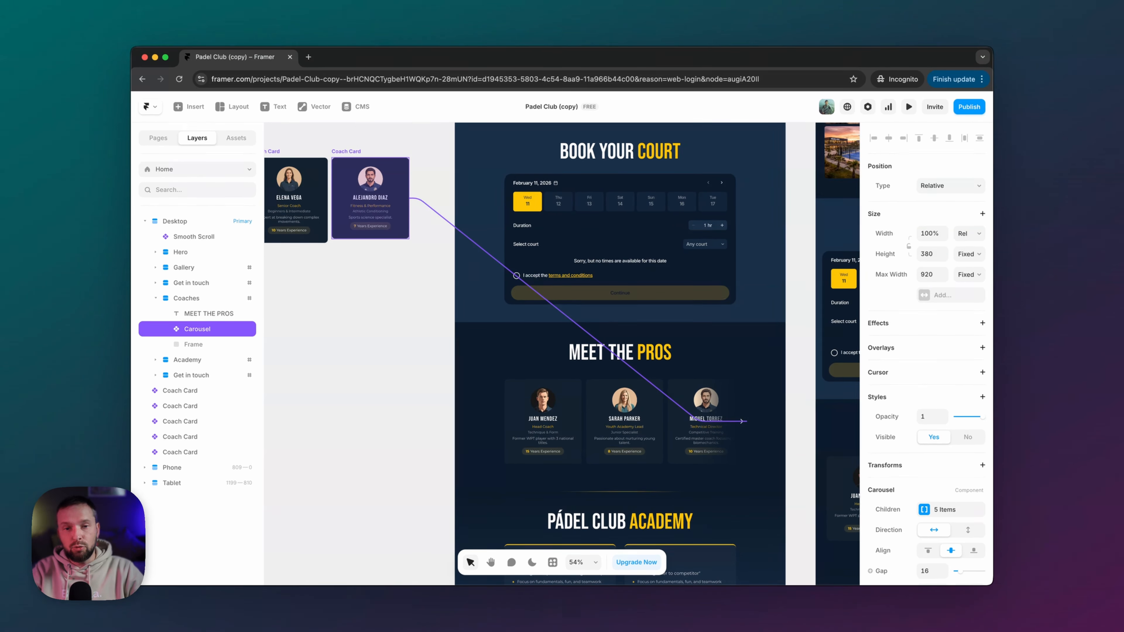
drag(407, 221, 425, 219)
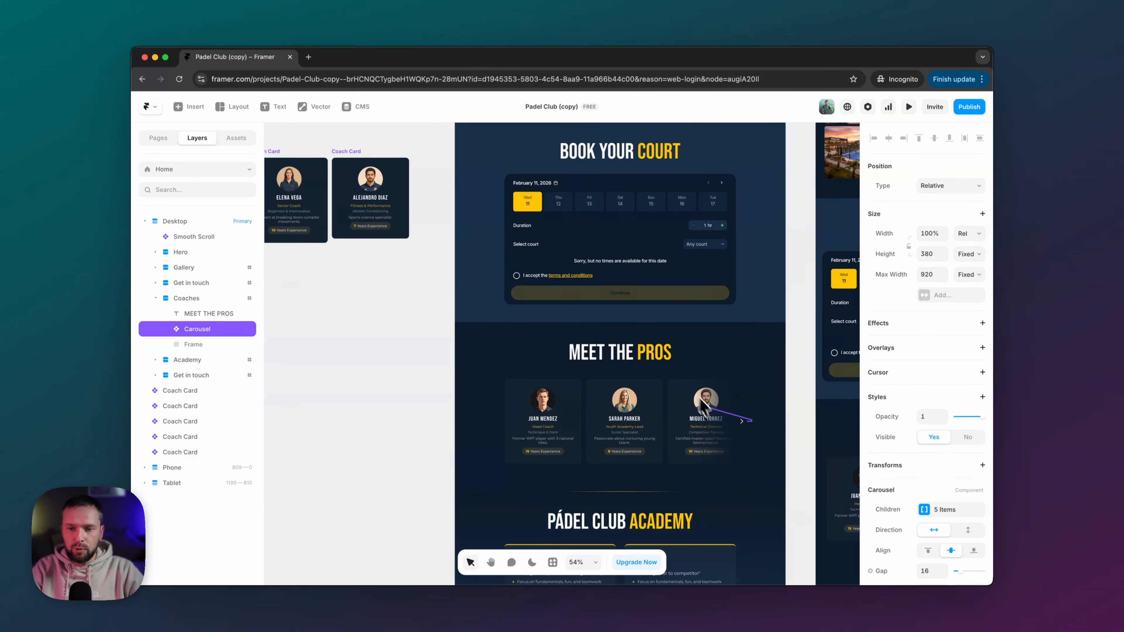
drag(702, 400, 714, 415)
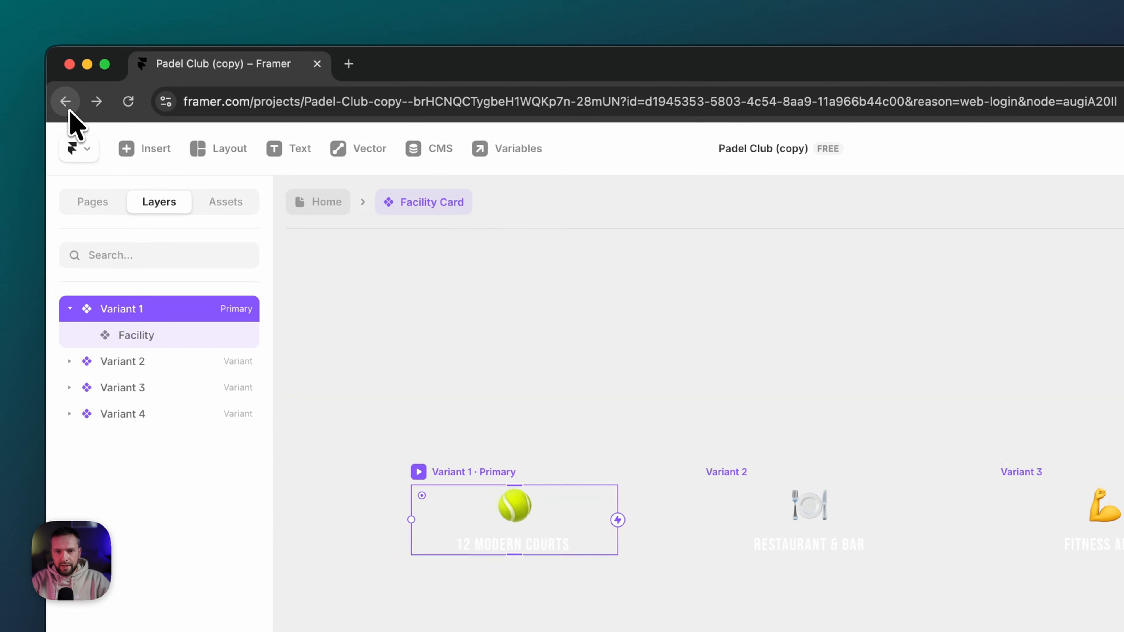
click(66, 102)
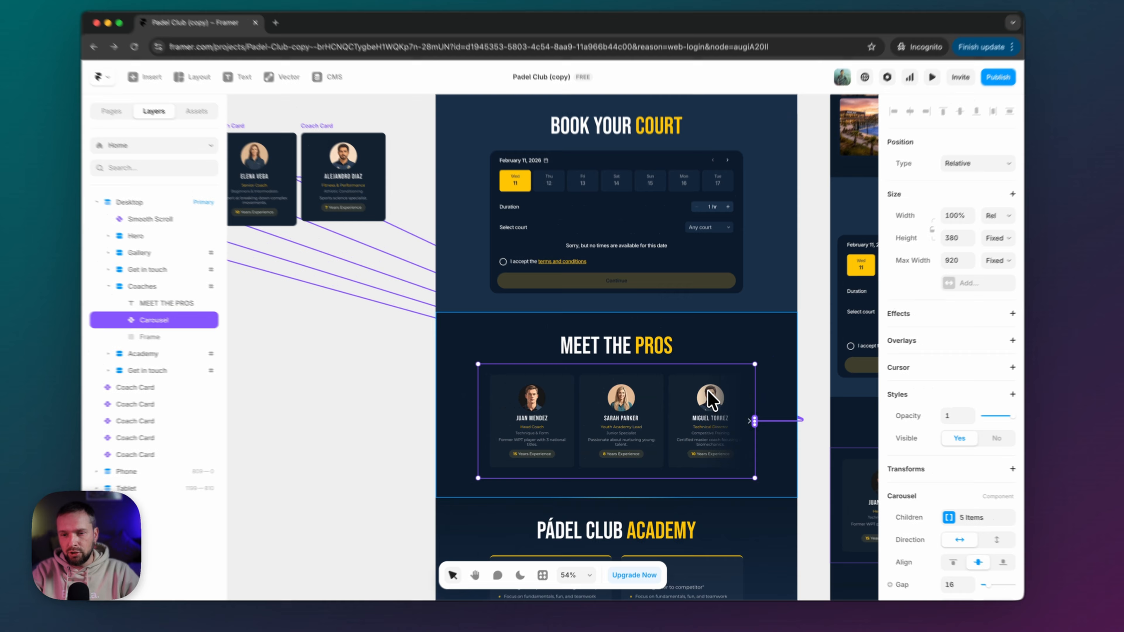
key(super+z)
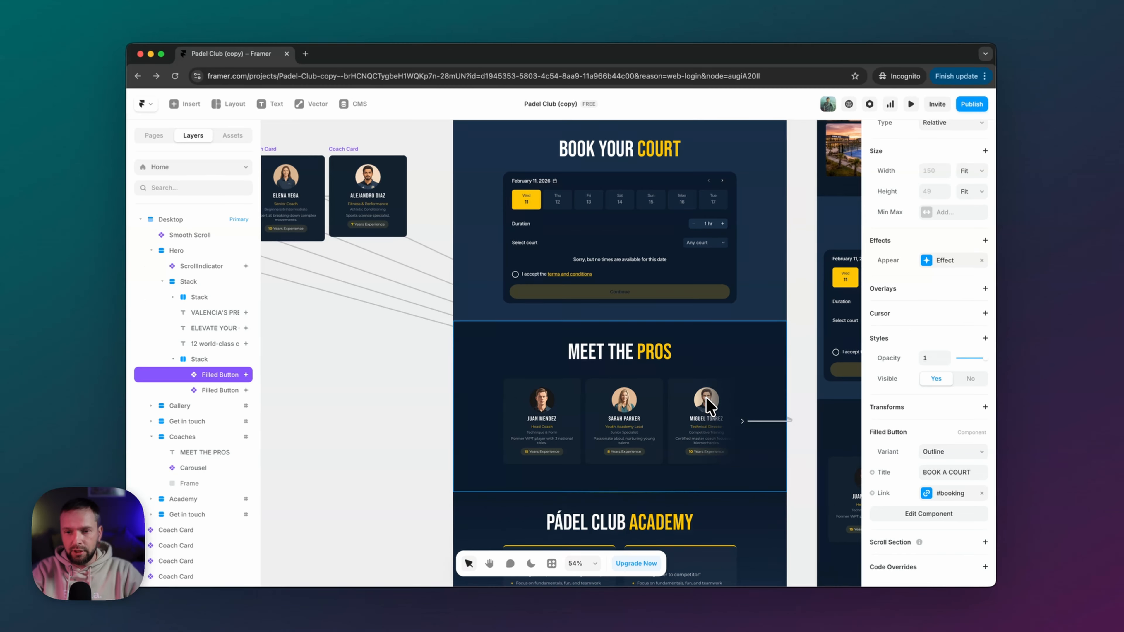
scroll(553, 420, down, 2)
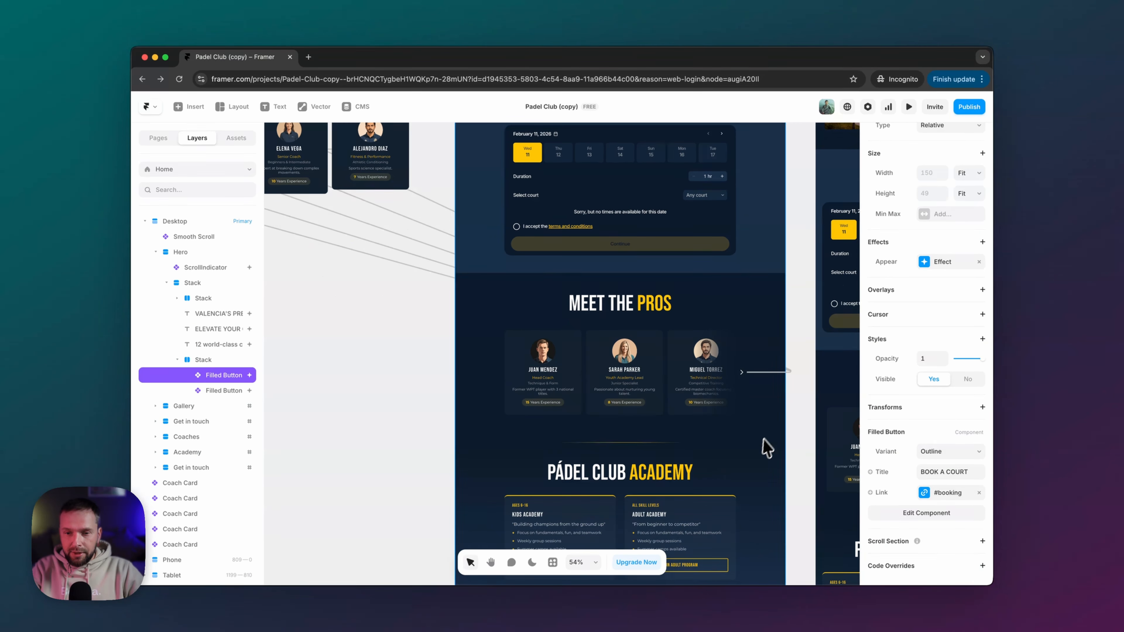
scroll(763, 447, up, 5)
scroll(753, 442, down, 4)
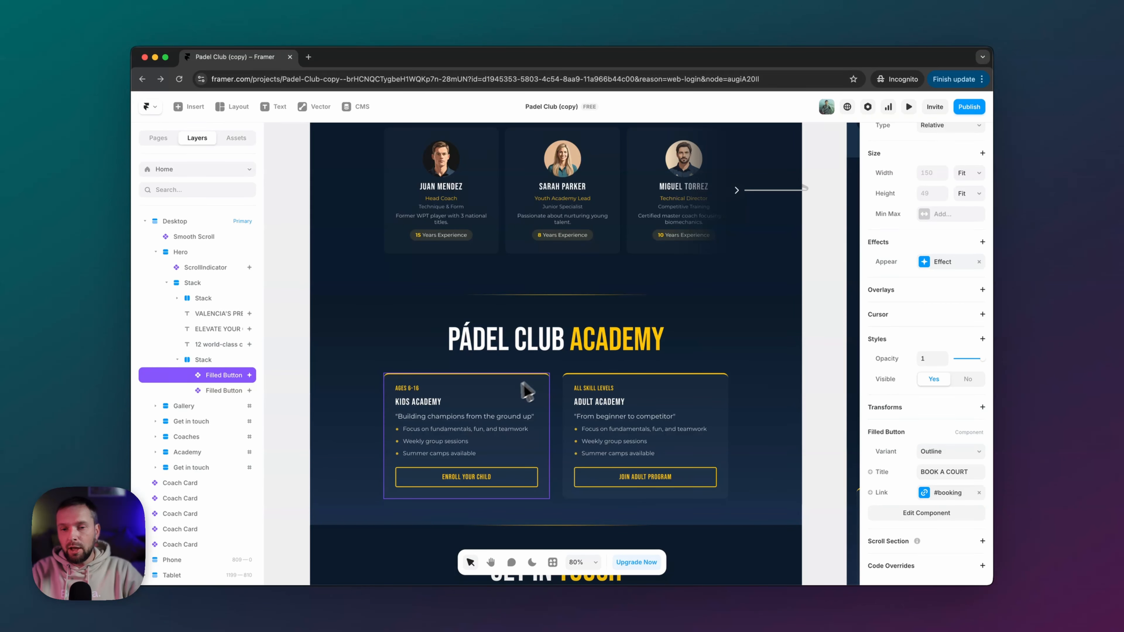
click(469, 399)
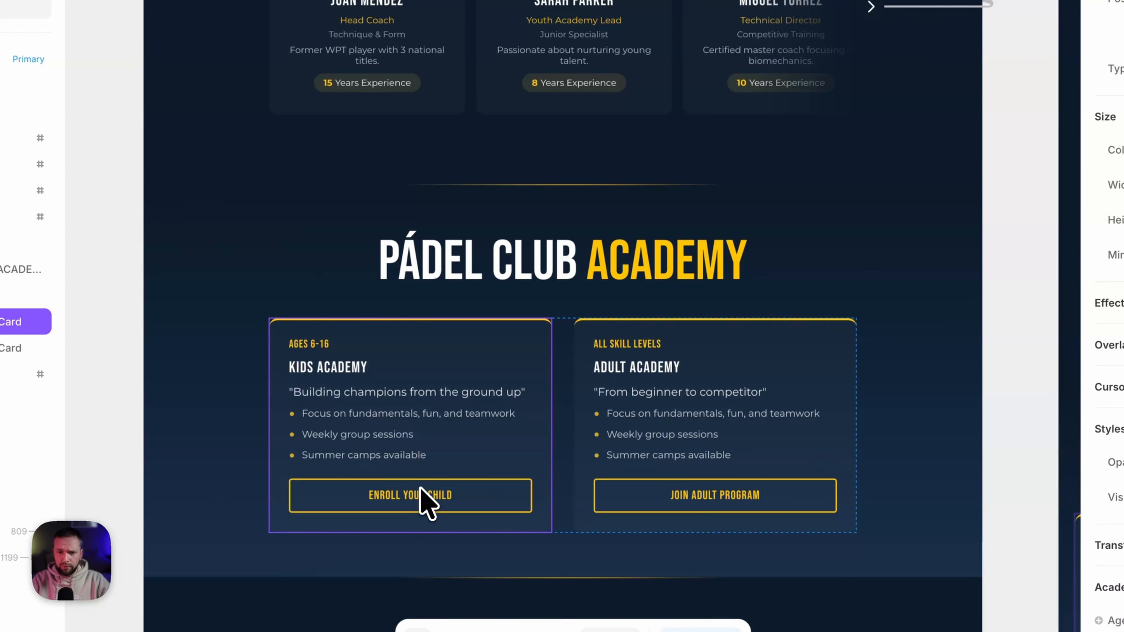
double_click(504, 352)
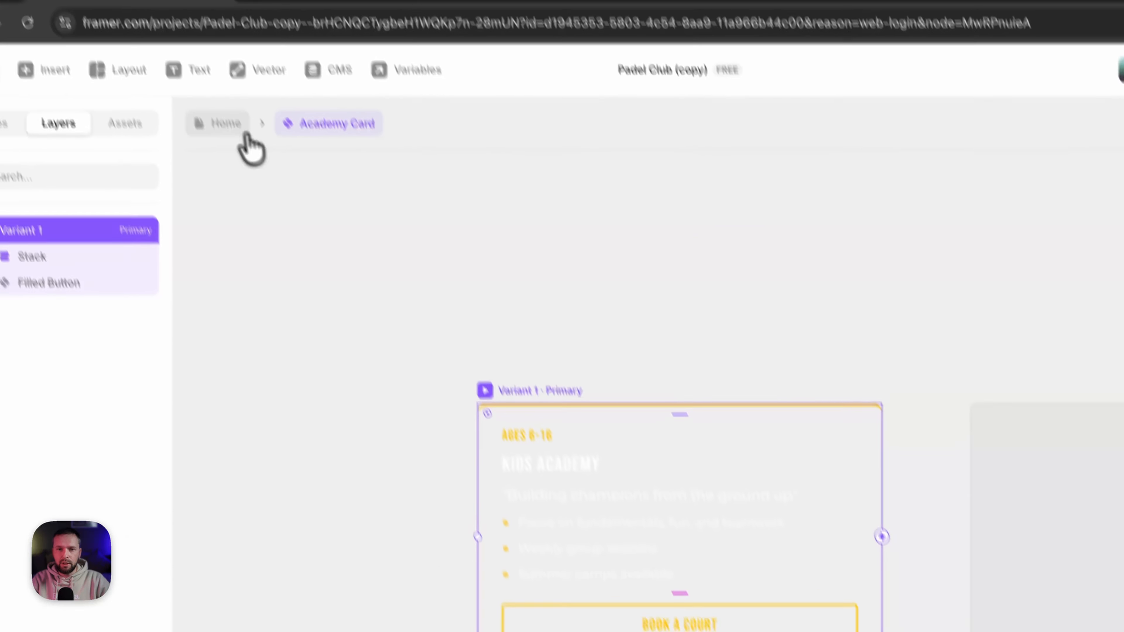
click(247, 145)
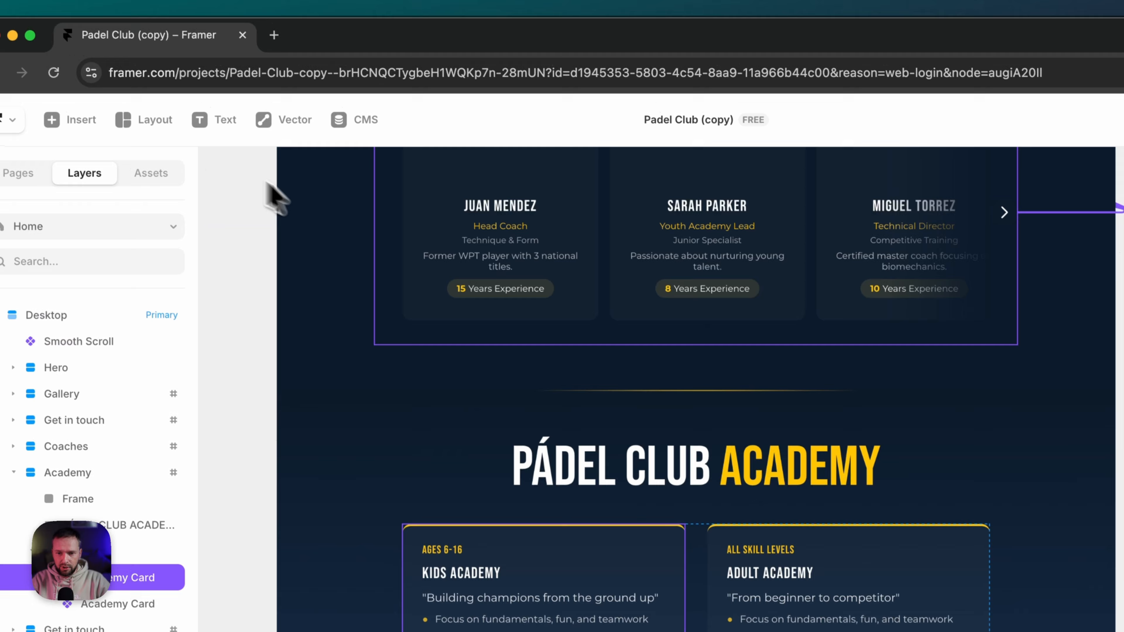
scroll(867, 447, down, 10)
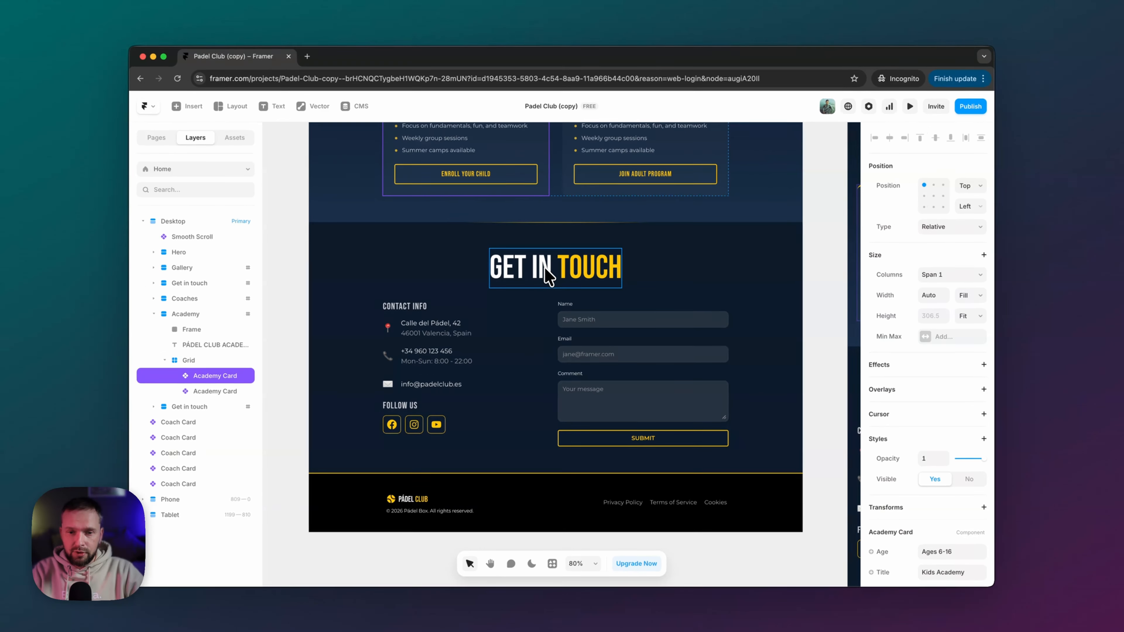
click(412, 322)
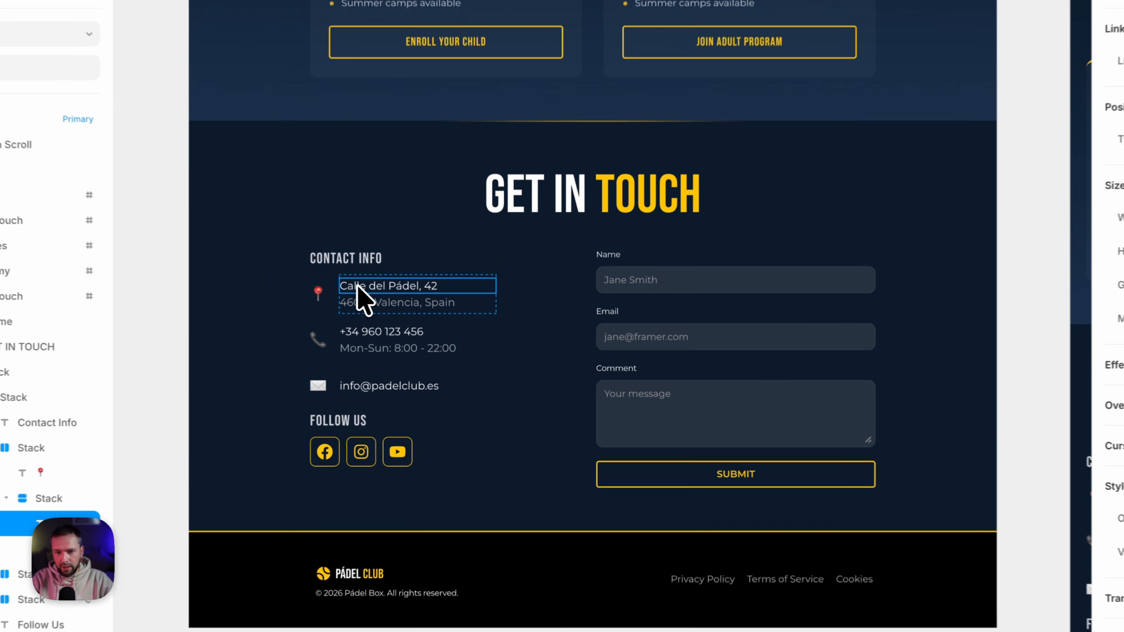
click(380, 310)
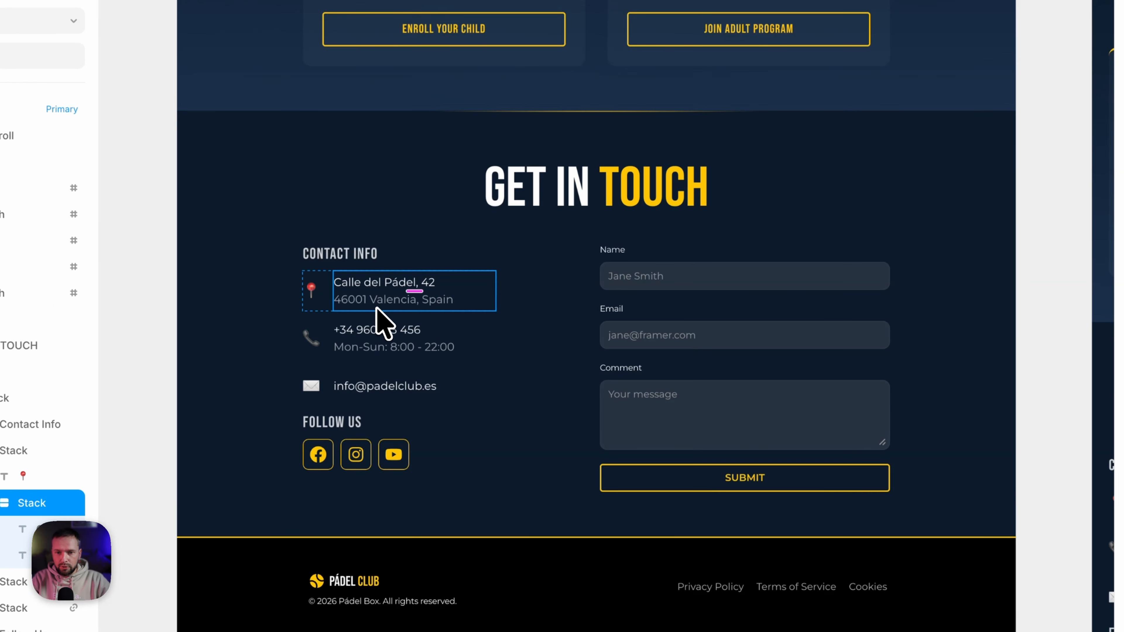
click(374, 332)
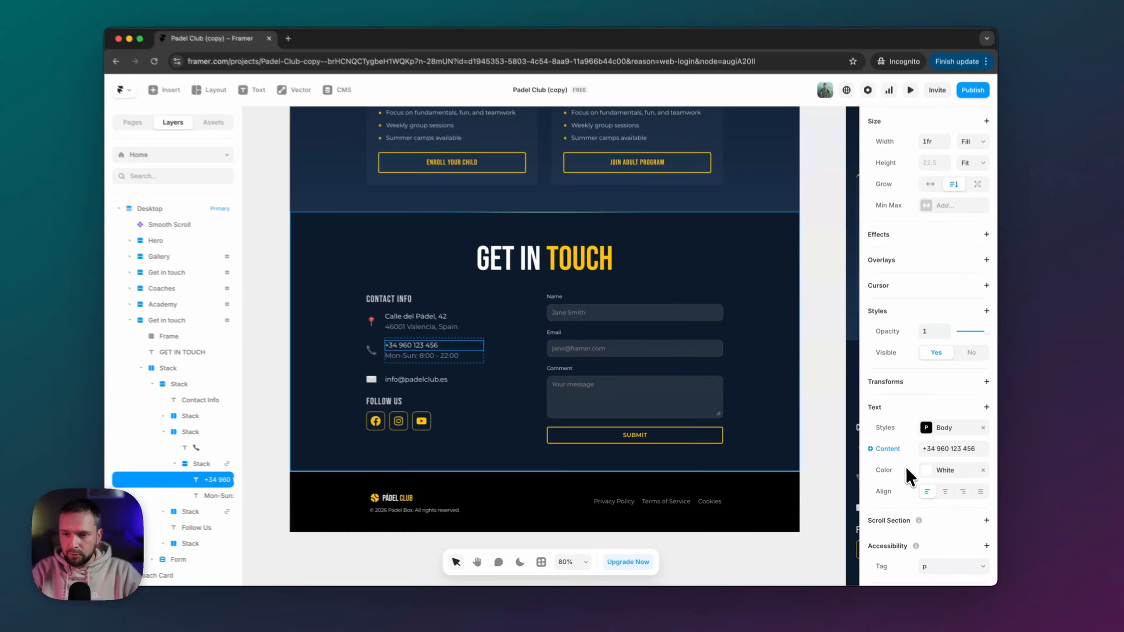
scroll(944, 445, down, 1)
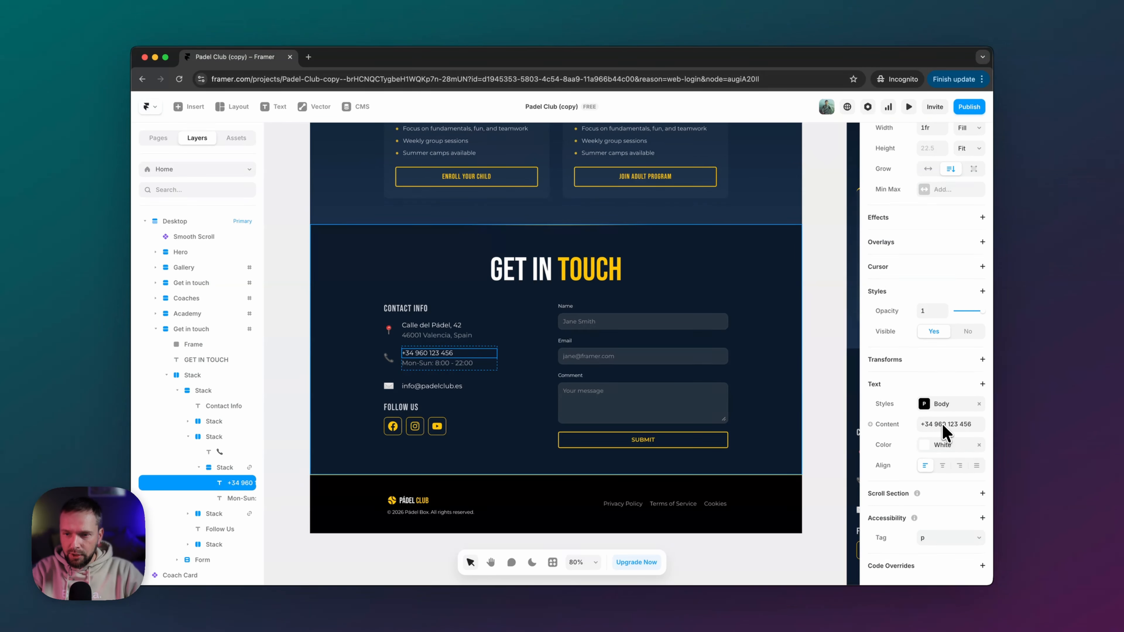
scroll(942, 425, up, 5)
scroll(942, 425, down, 4)
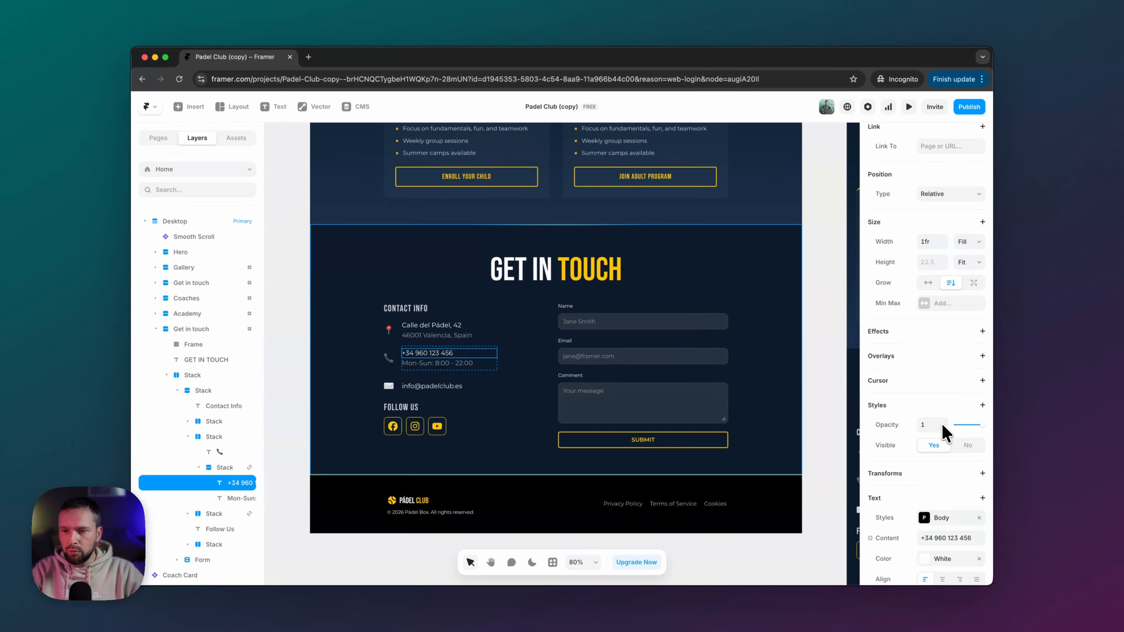
scroll(941, 426, up, 4)
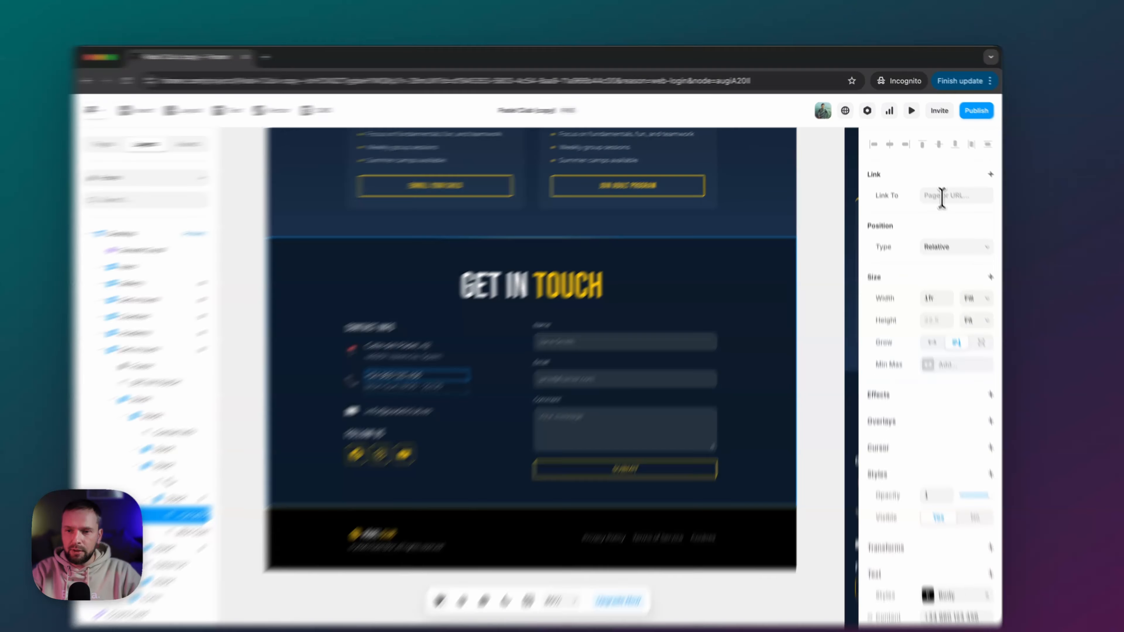
click(937, 186)
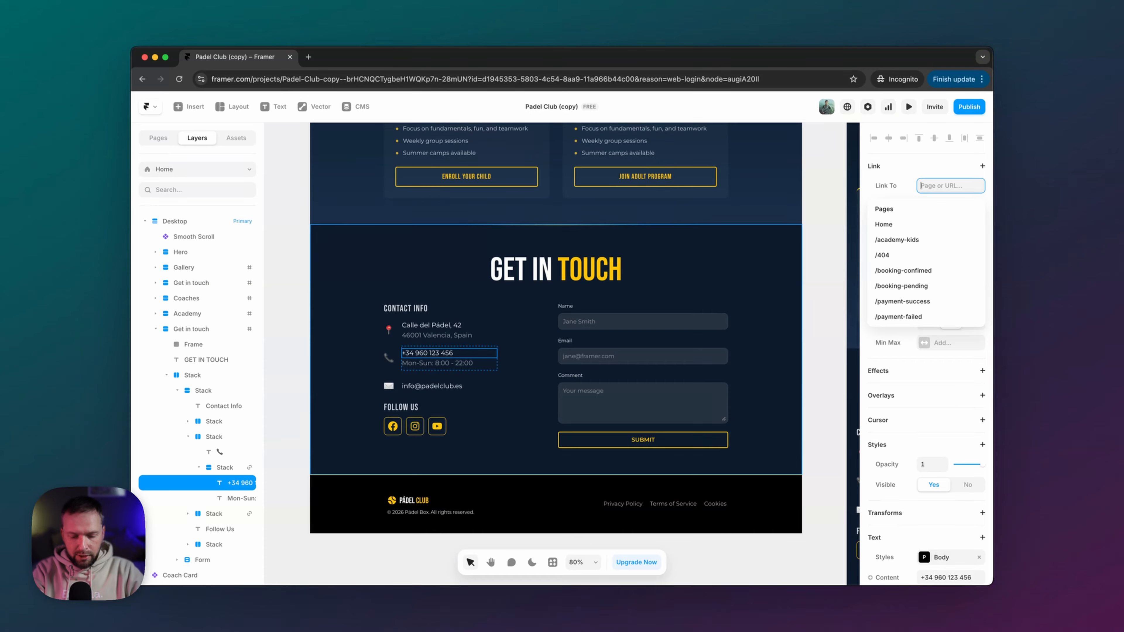
text(tel:)
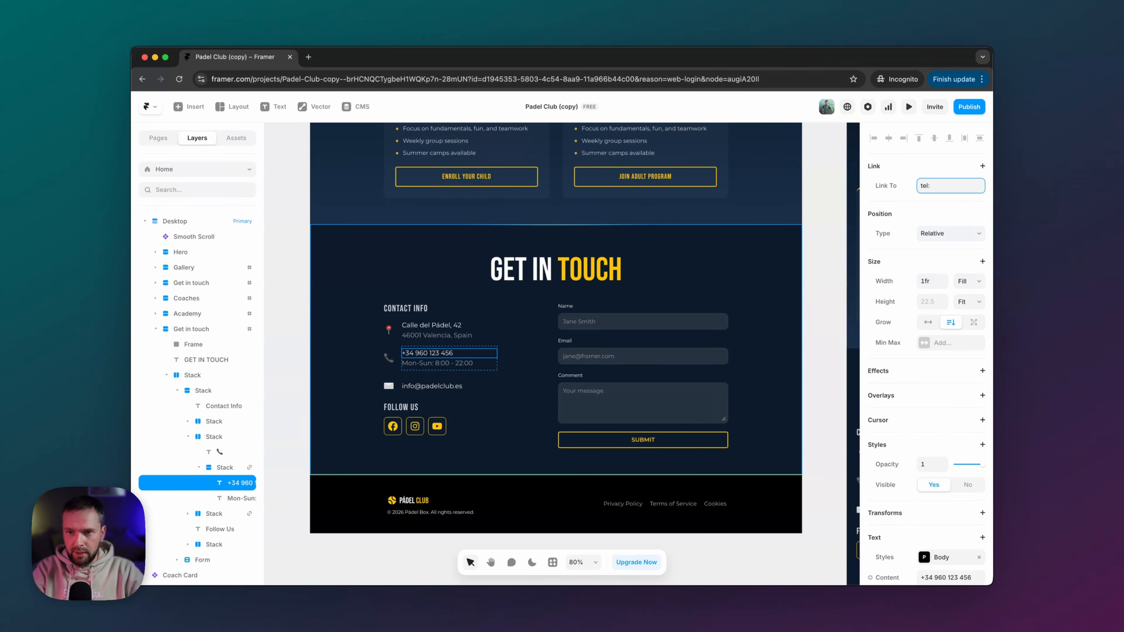
key(BackSpace)
key(BackSpace)
key(BackSpace)
key(BackSpace)
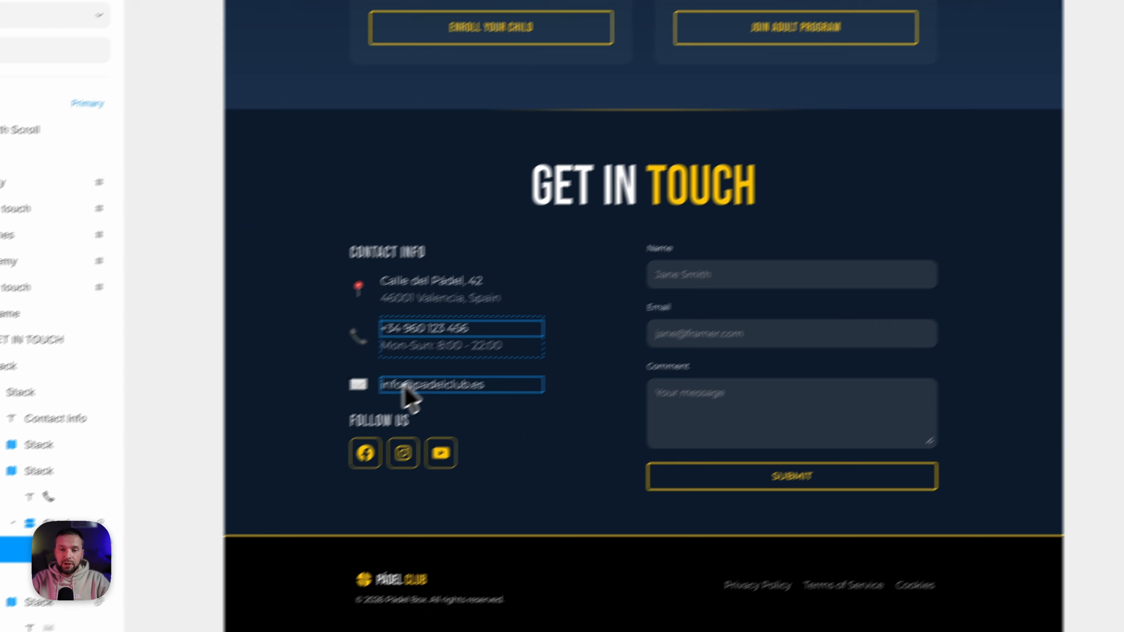
click(403, 385)
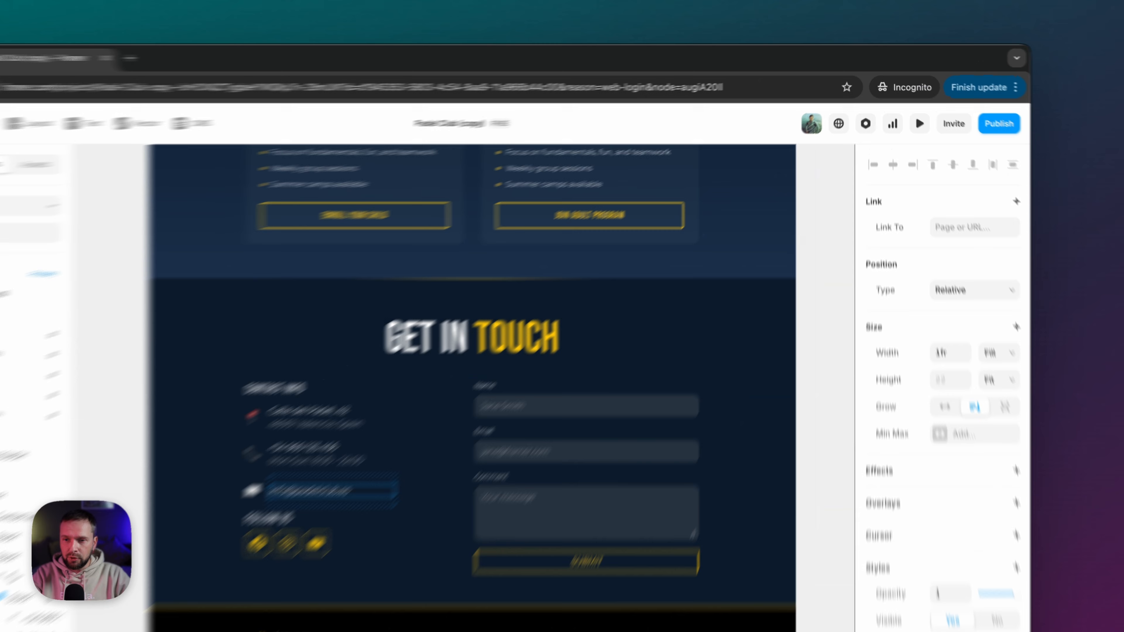
click(950, 186)
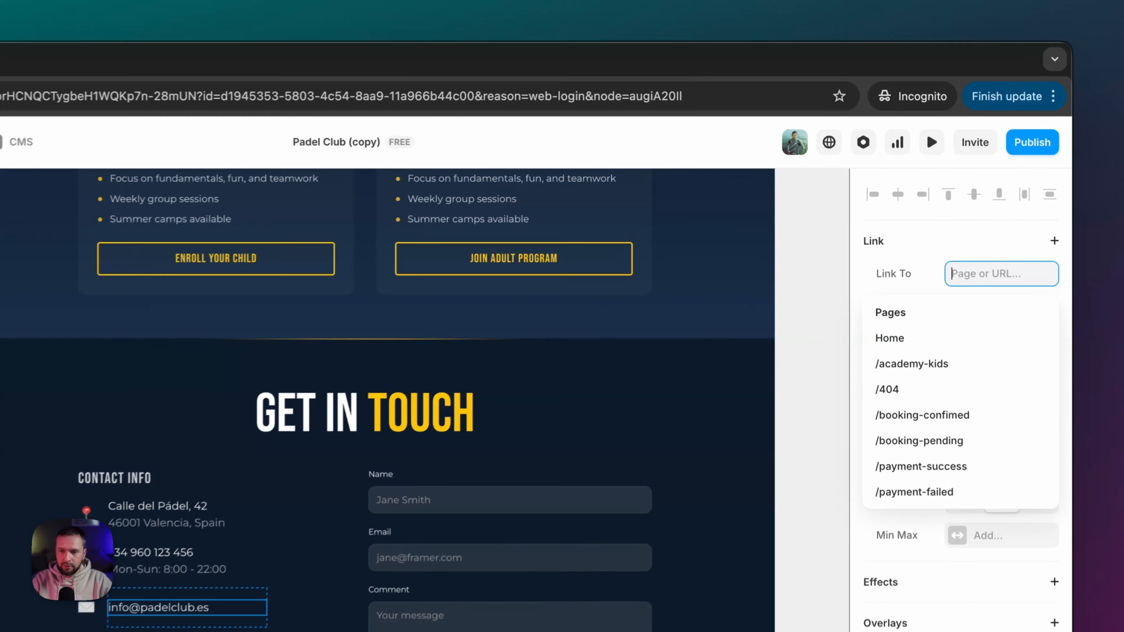
text(mailto:)
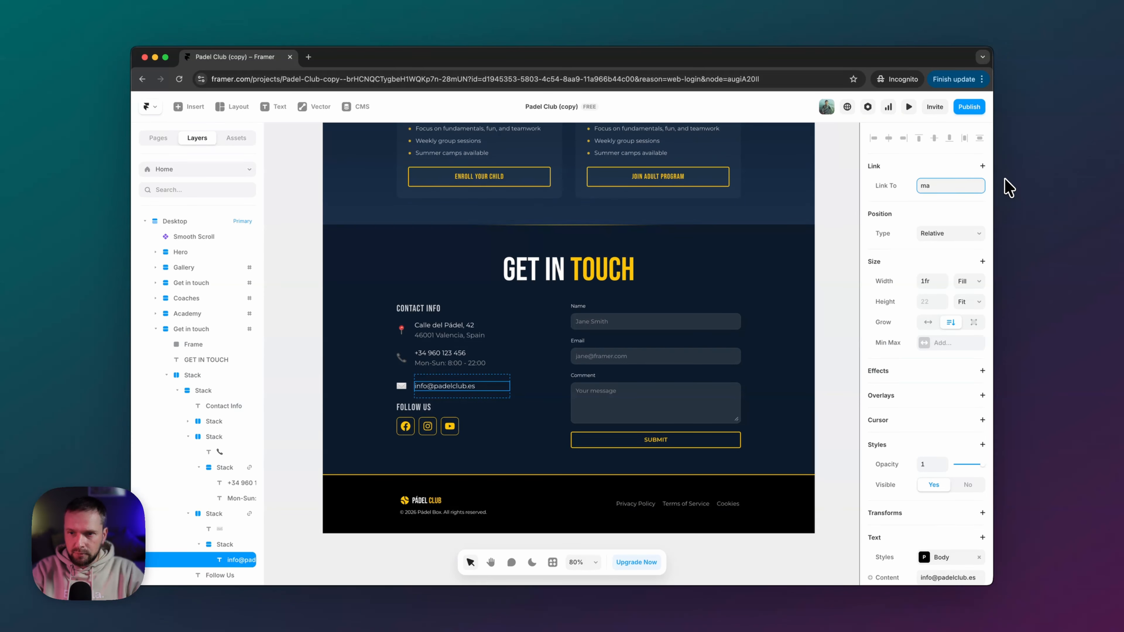
key(BackSpace)
key(BackSpace)
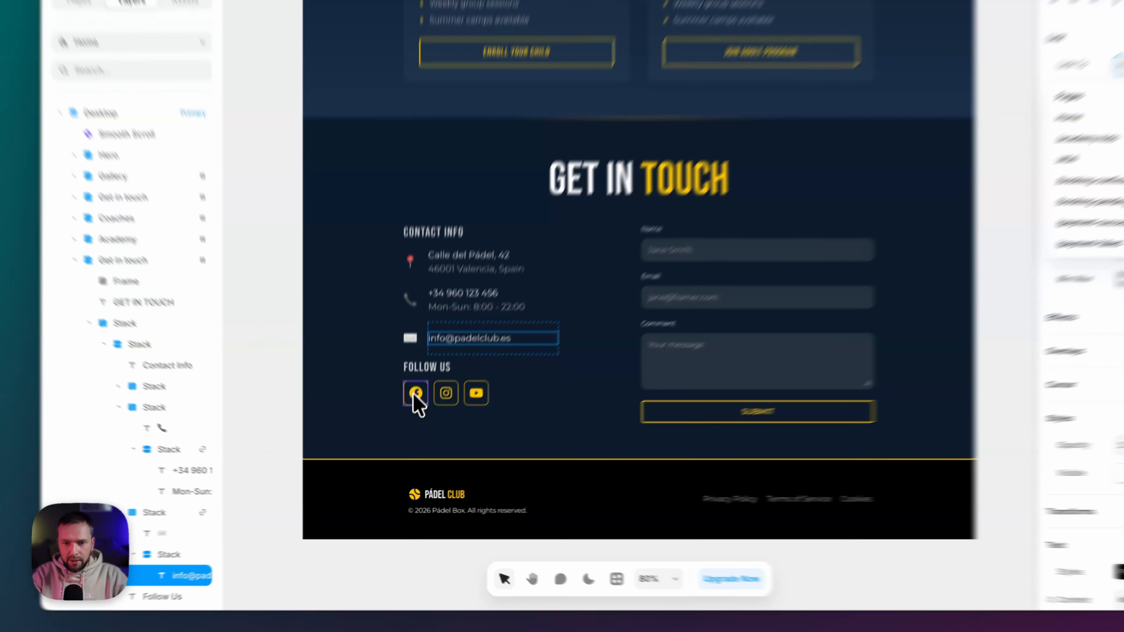
- Inspect the footer's Facebook, Instagram and YouTube social buttons and the contact form
click(414, 394)
click(444, 392)
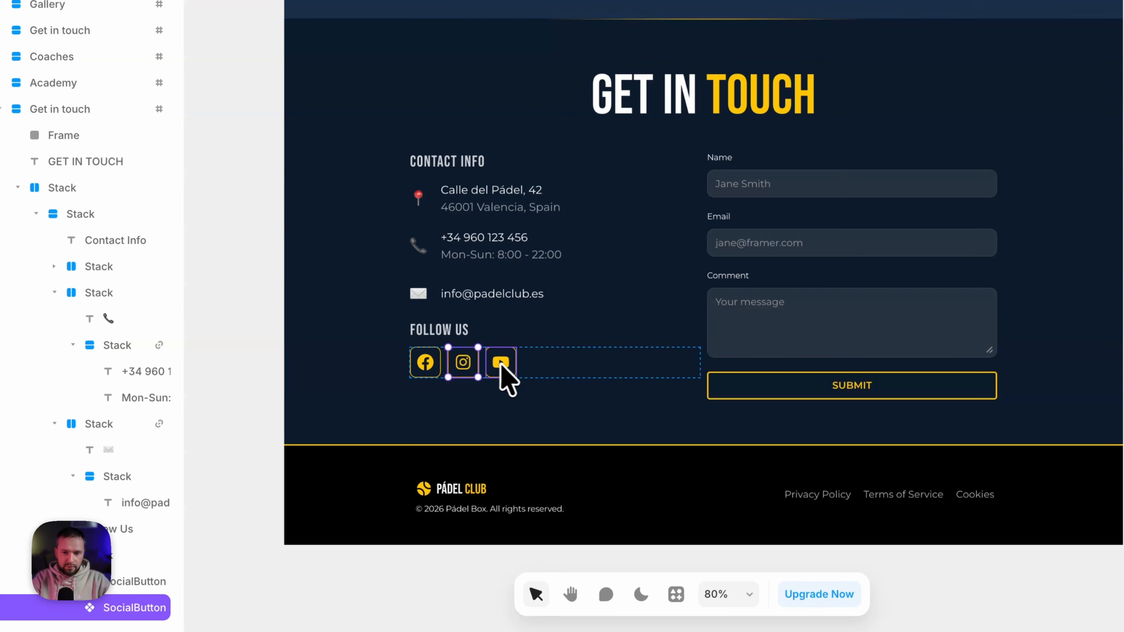
click(504, 363)
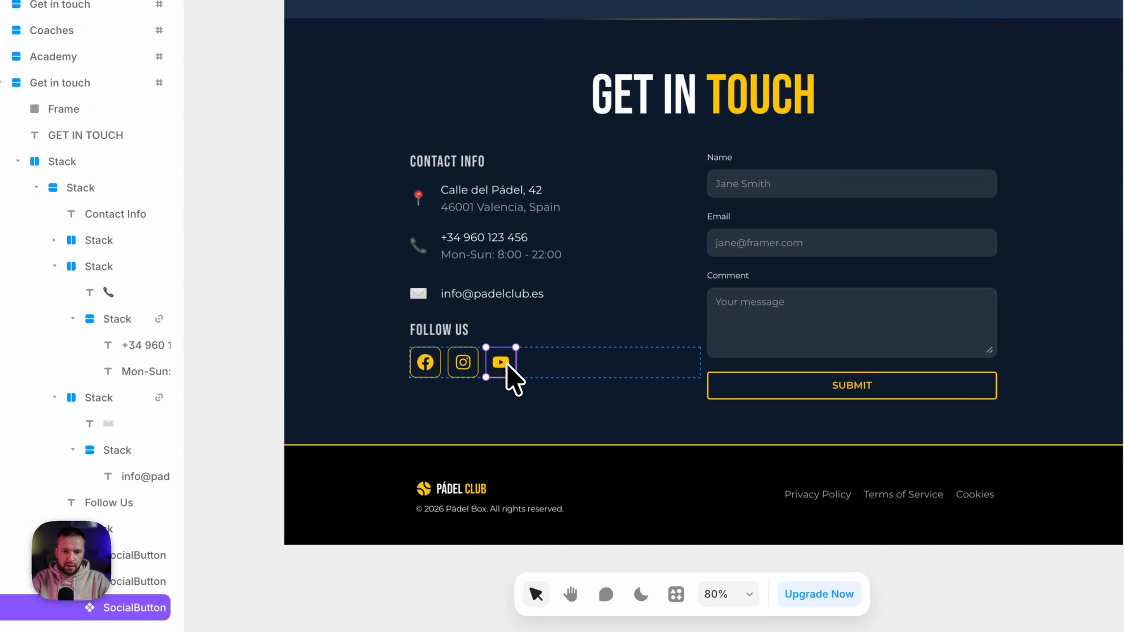
click(426, 370)
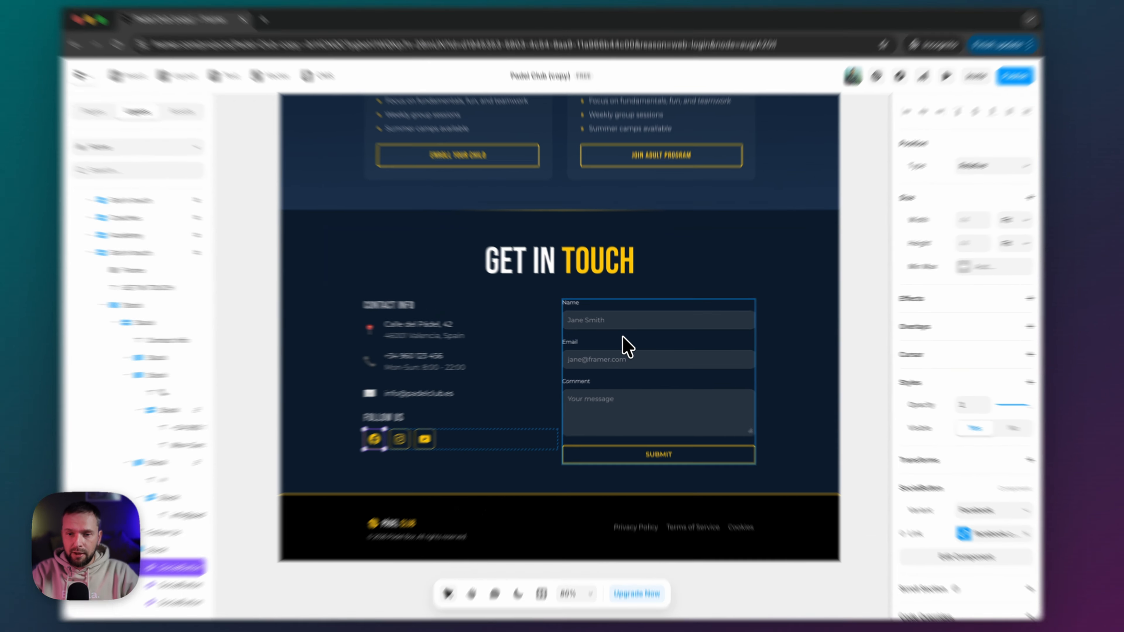
click(622, 338)
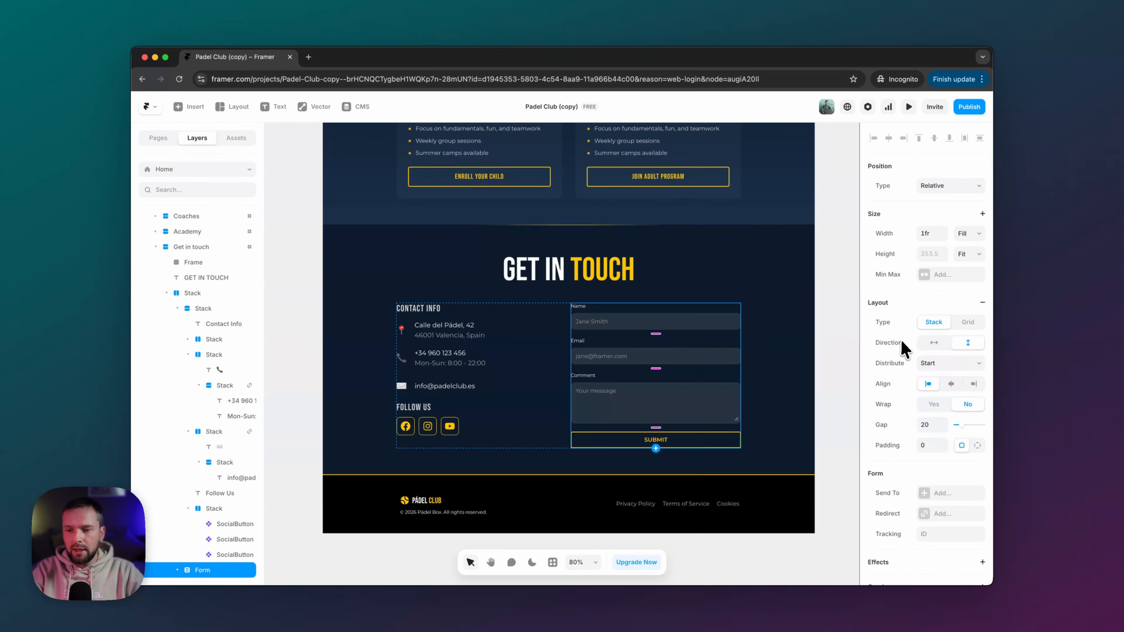
- Scroll back to the top and show the Pages list with Home, /academy-kids, /404 and result pages
scroll(879, 497, down, 3)
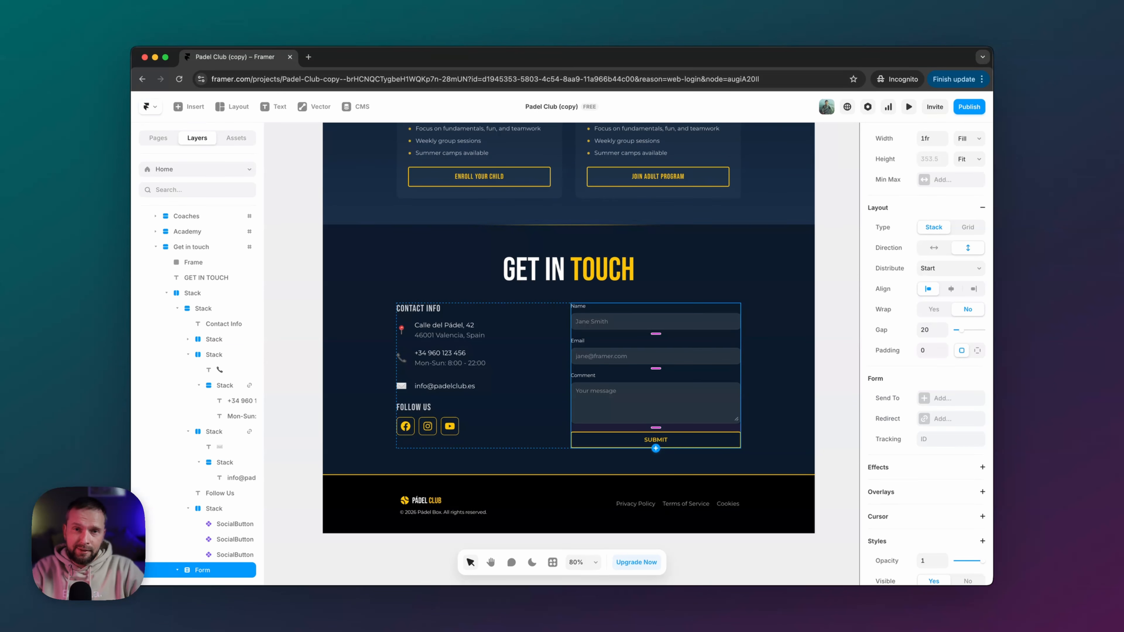
scroll(670, 439, down, 2)
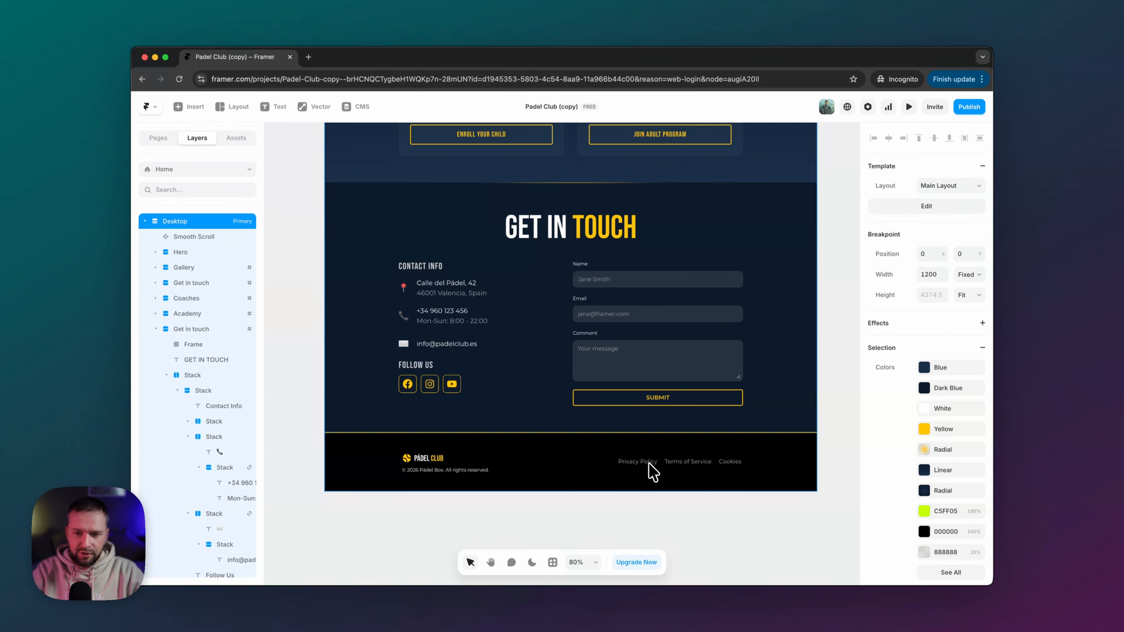
scroll(574, 442, up, 15)
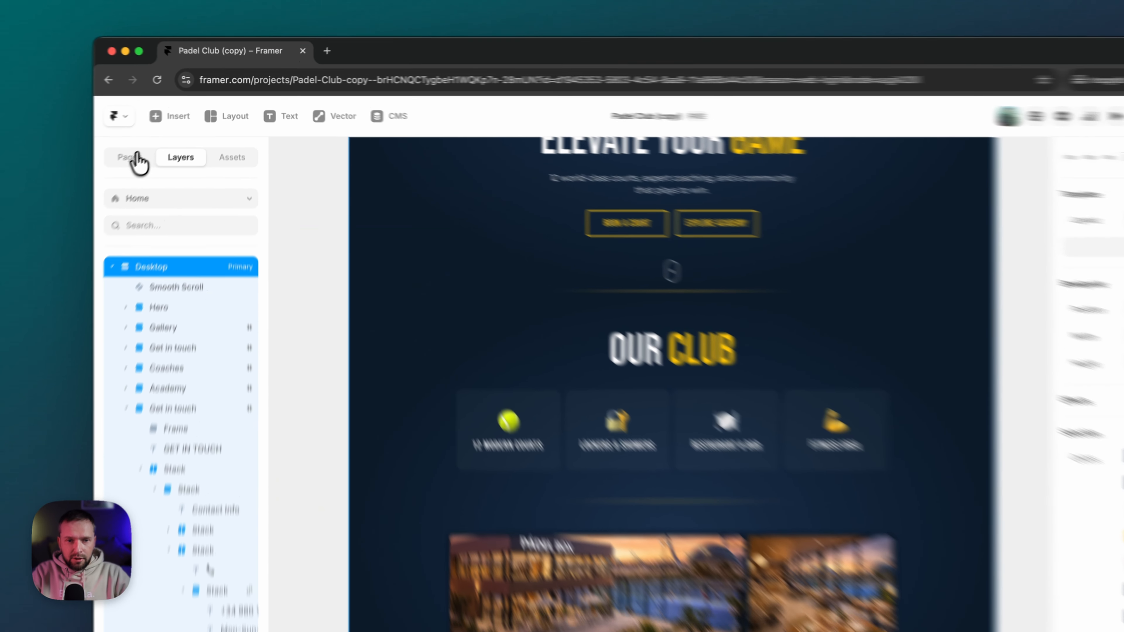
click(158, 137)
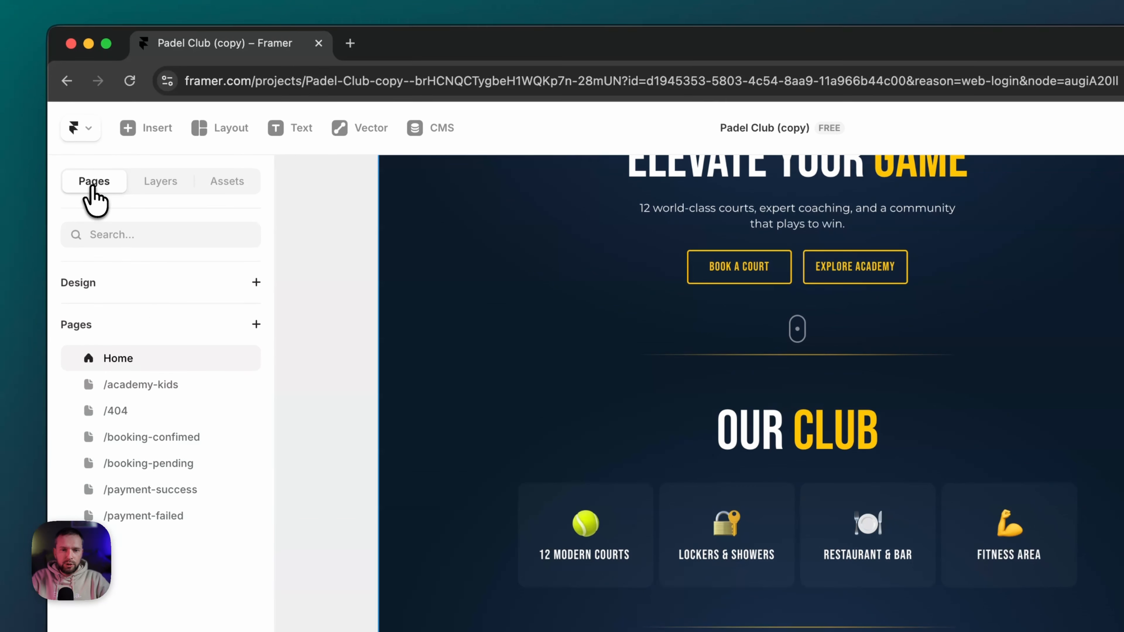
click(168, 385)
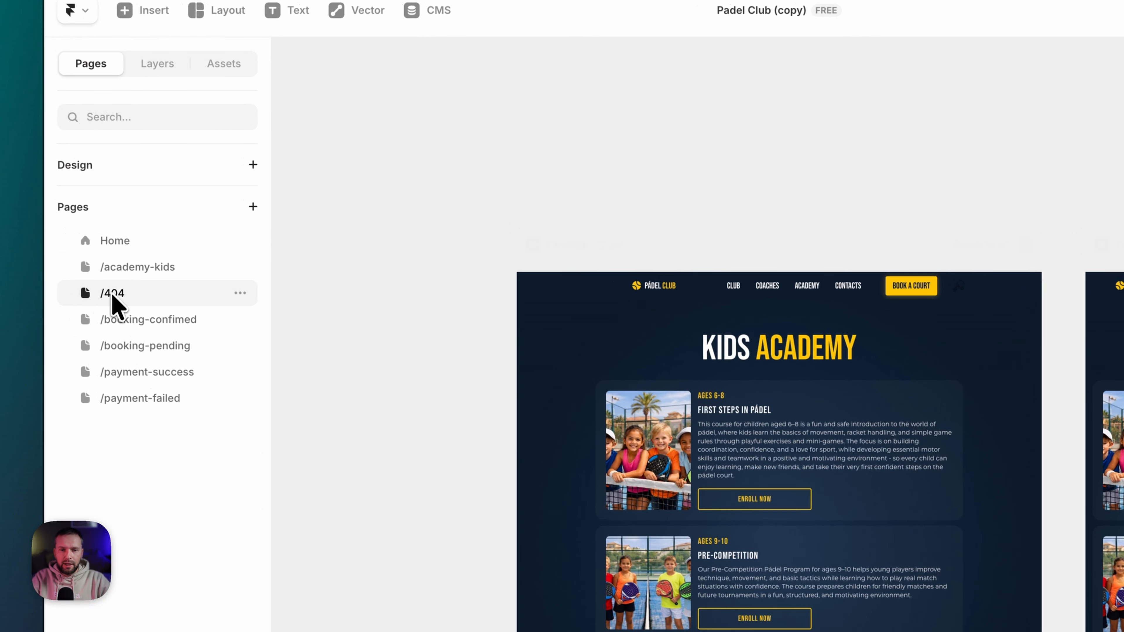
click(113, 294)
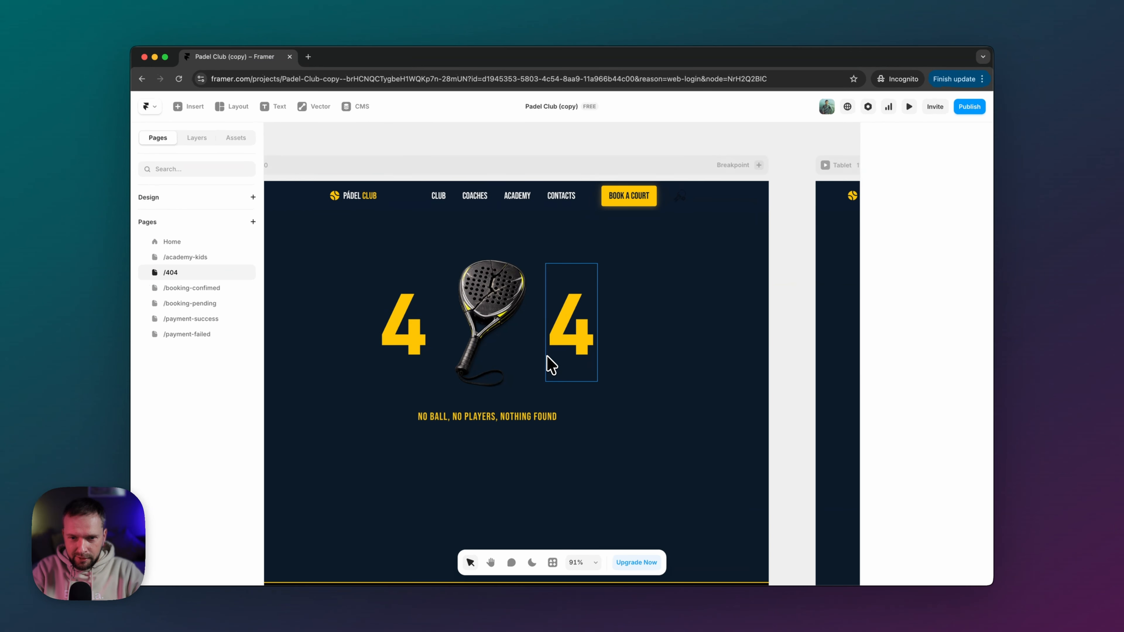
scroll(549, 364, down, 2)
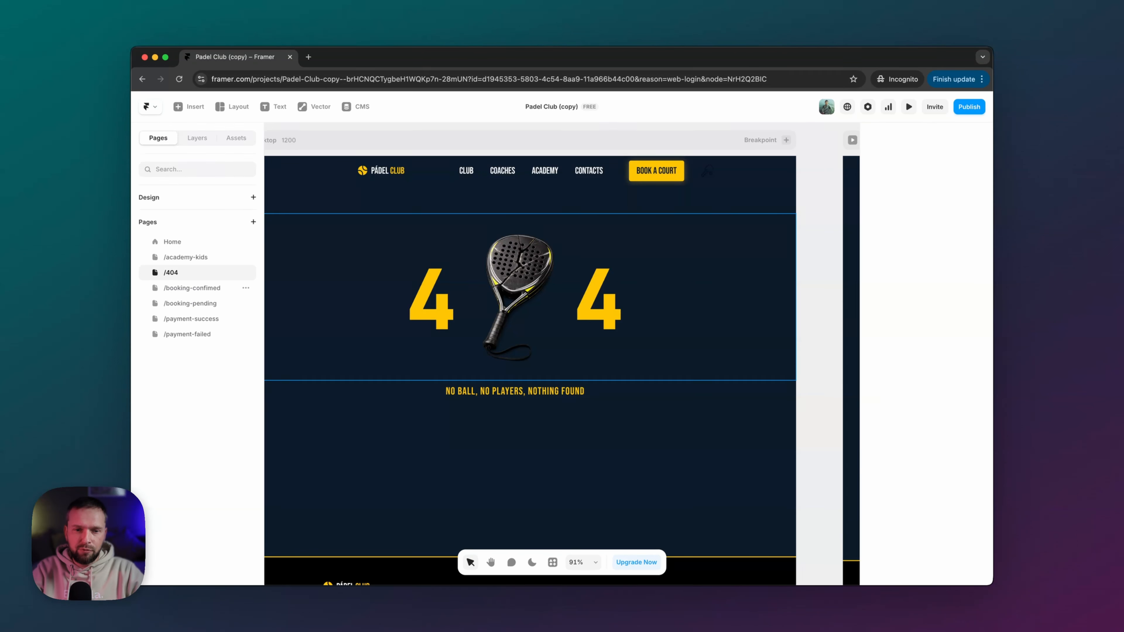
click(192, 288)
click(201, 306)
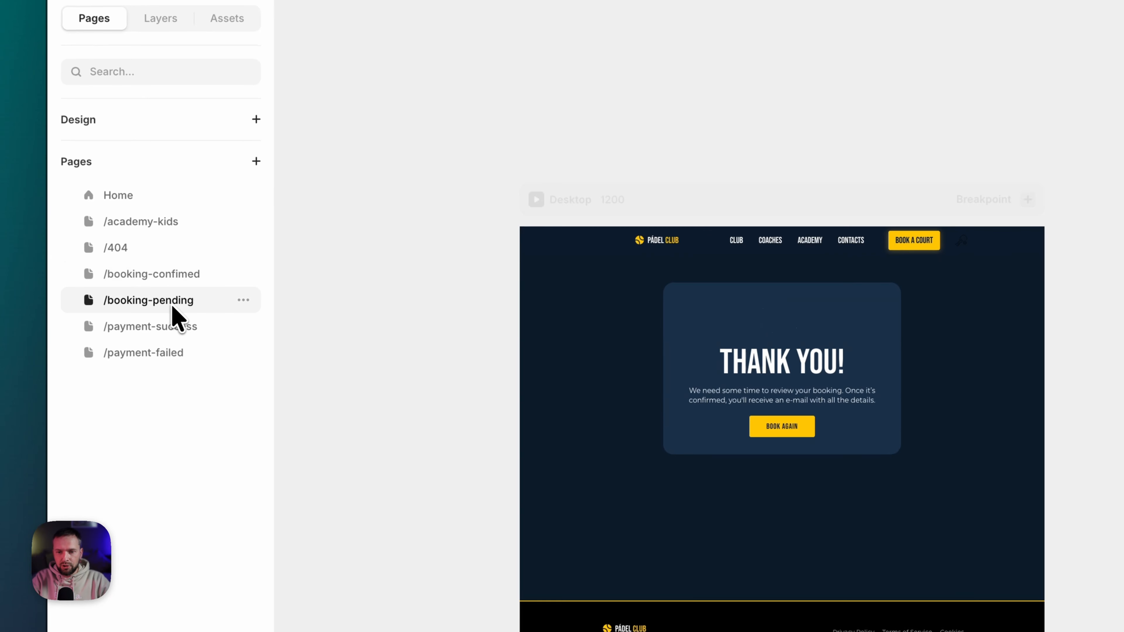
click(170, 325)
click(164, 355)
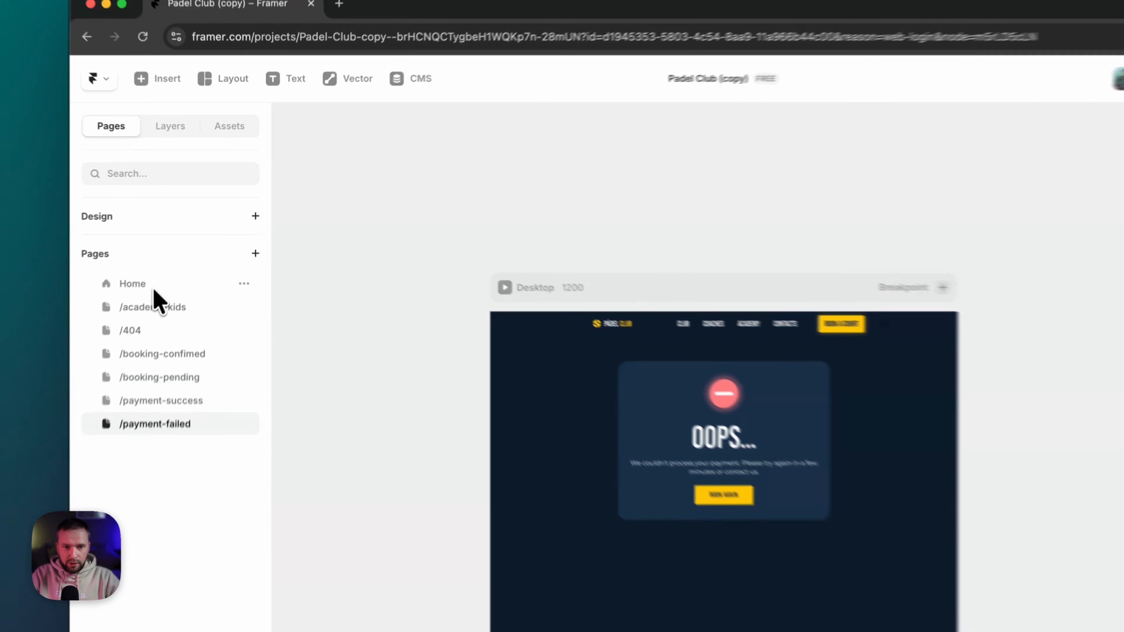
click(185, 244)
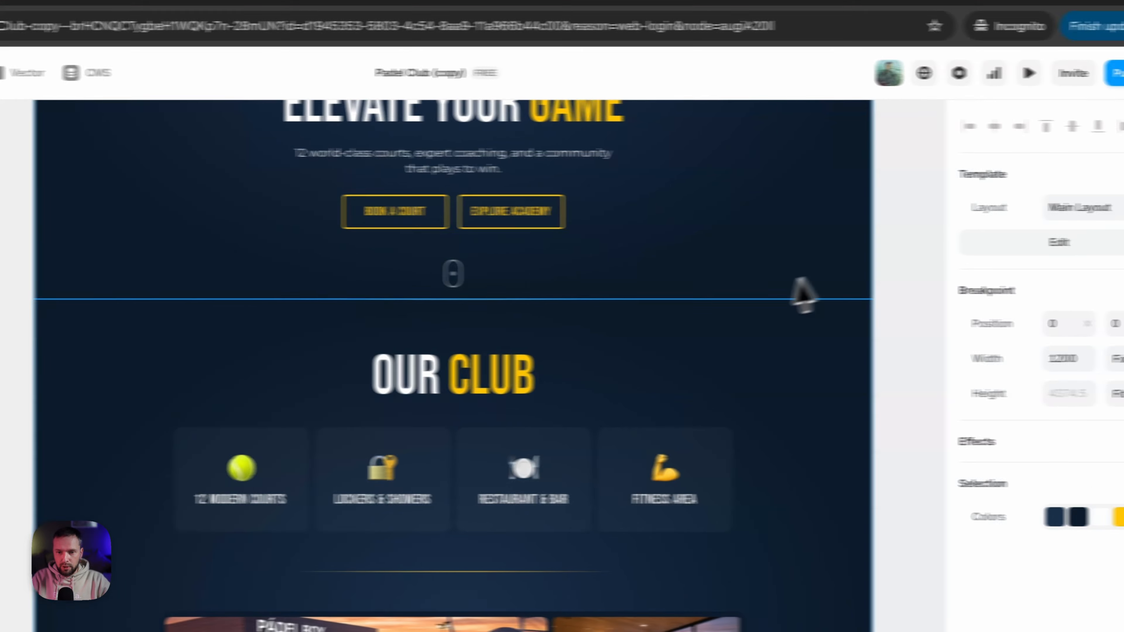
- Scroll to Book Your Court and select the Booking widget to inspect its properties
scroll(1040, 311, up, 10)
scroll(1039, 311, down, 10)
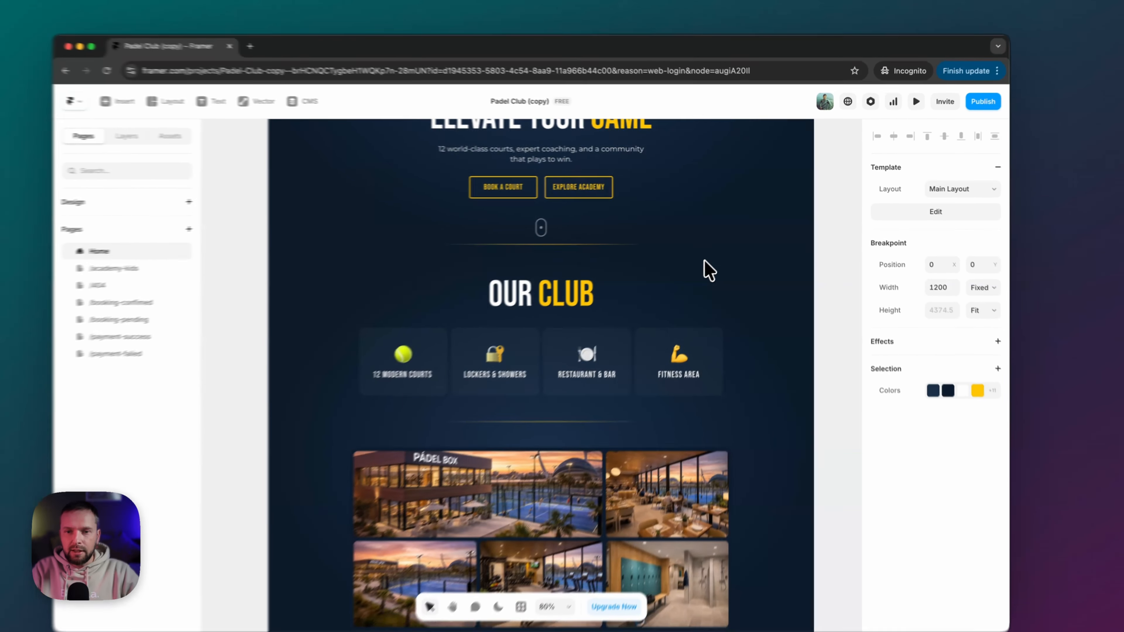
scroll(637, 332, down, 5)
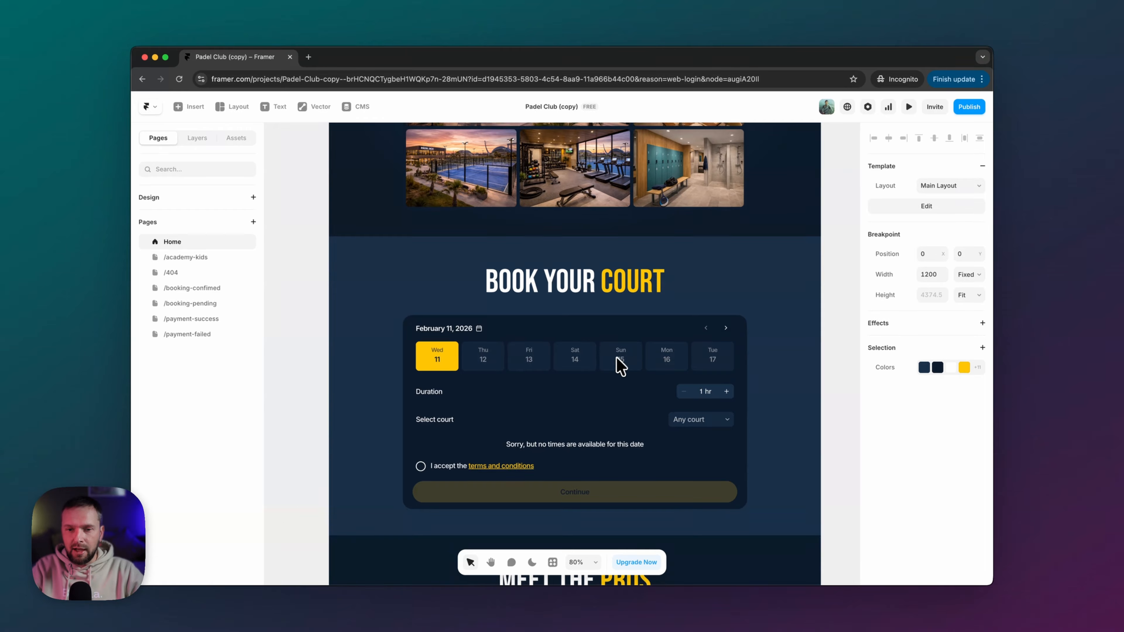
scroll(606, 358, down, 1)
click(587, 362)
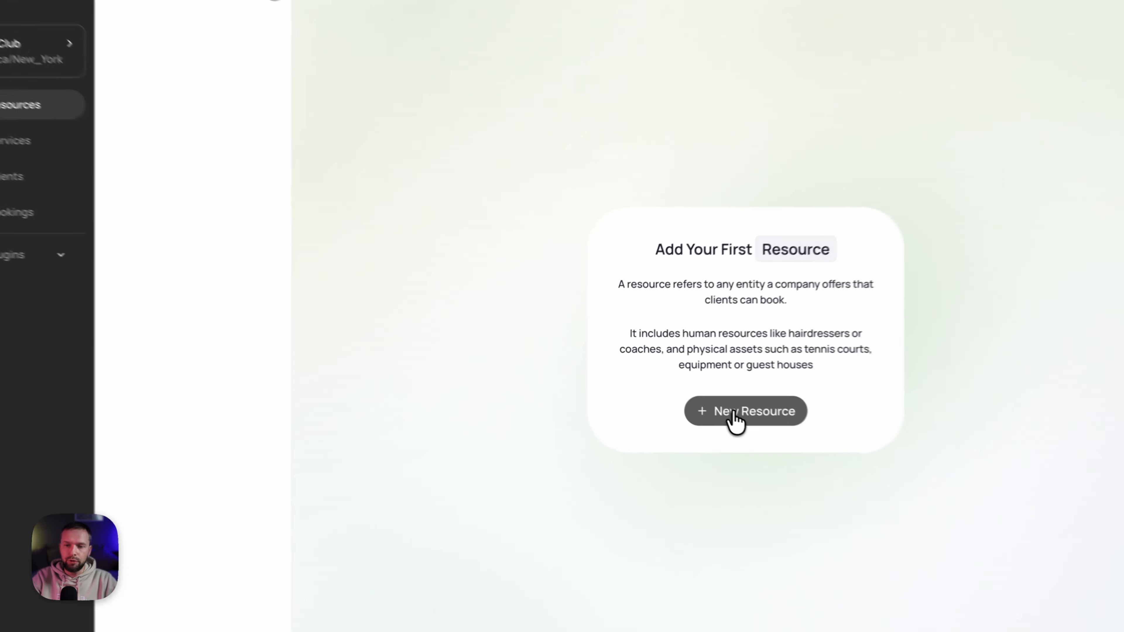
- Create a new resource named 'Court #1'
click(666, 394)
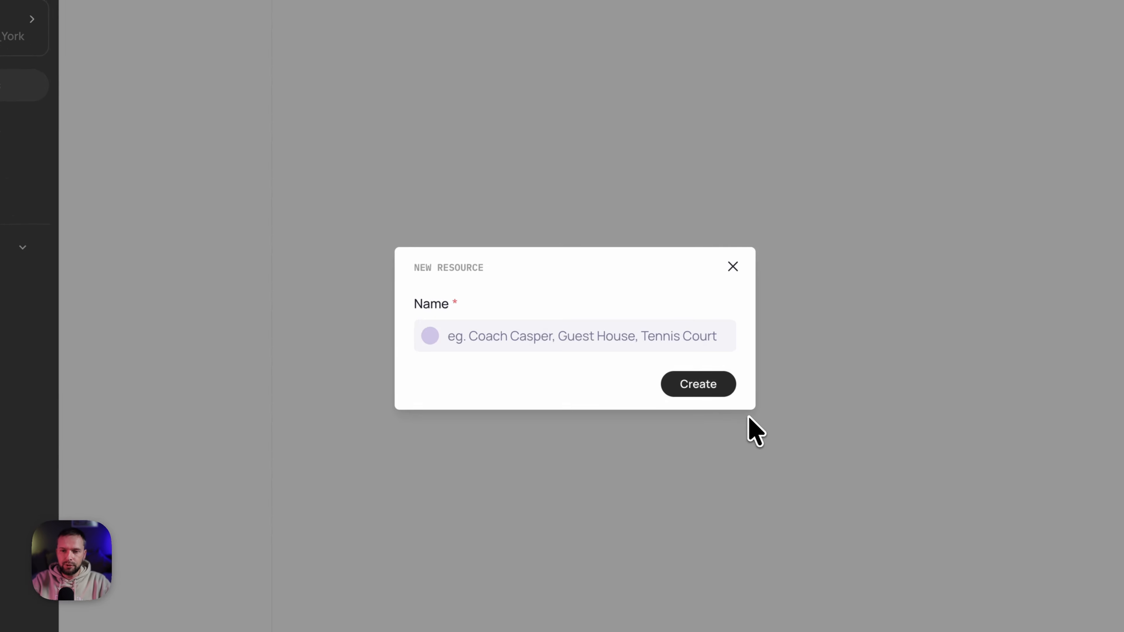
click(532, 337)
text(Court #1)
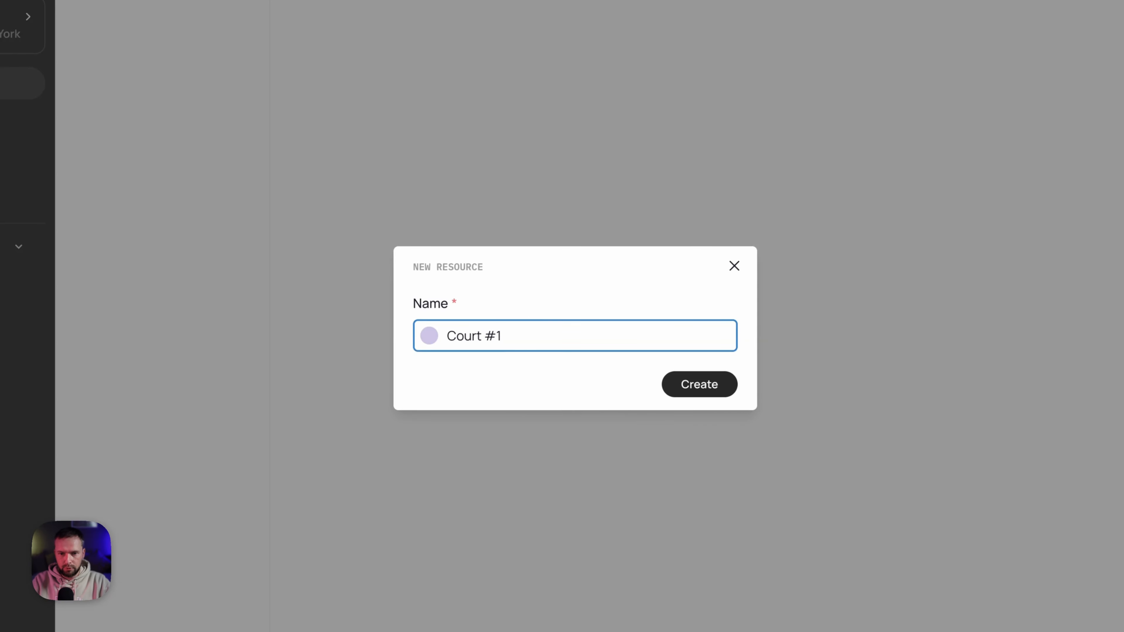
click(696, 390)
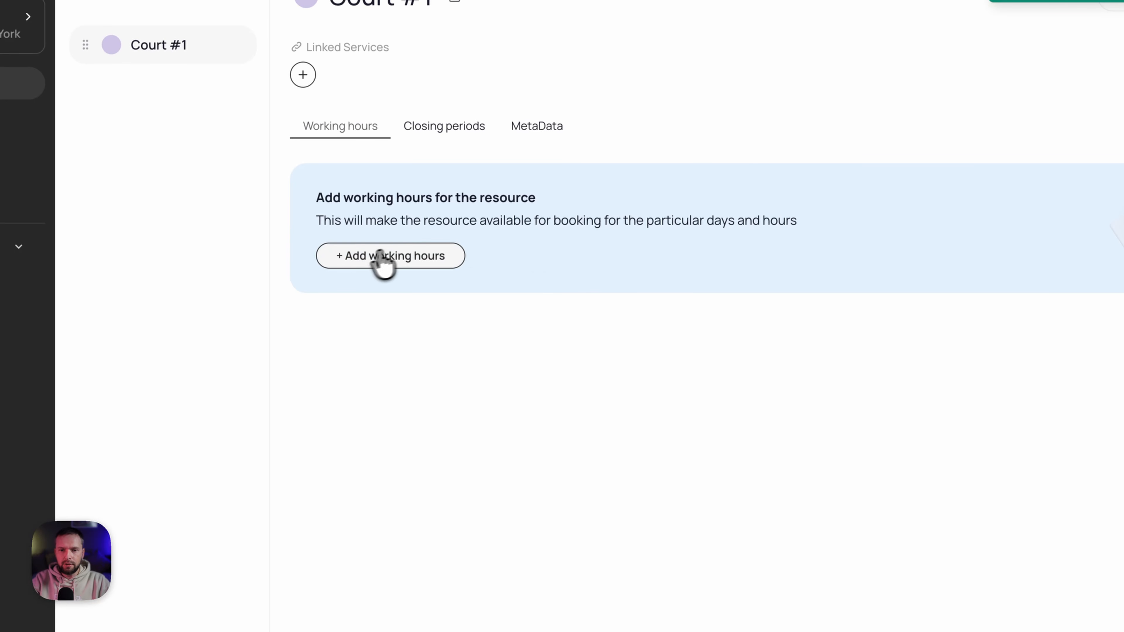
- Give Court #1 working hours of 08:00–22:00 at priority 1 and review its closing periods
click(372, 255)
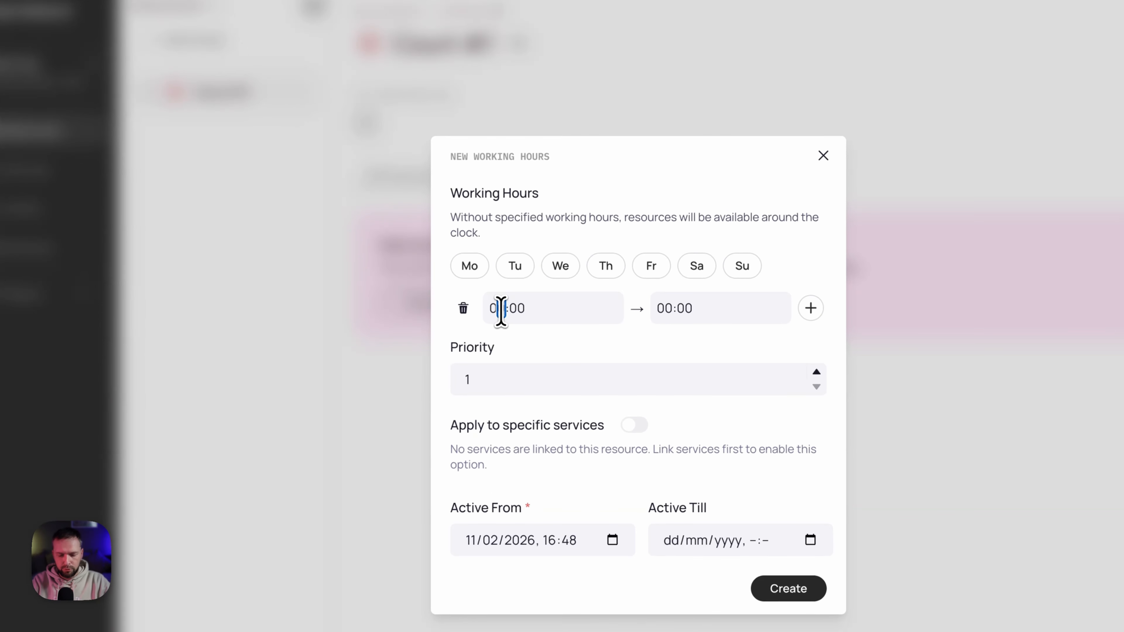
click(483, 297)
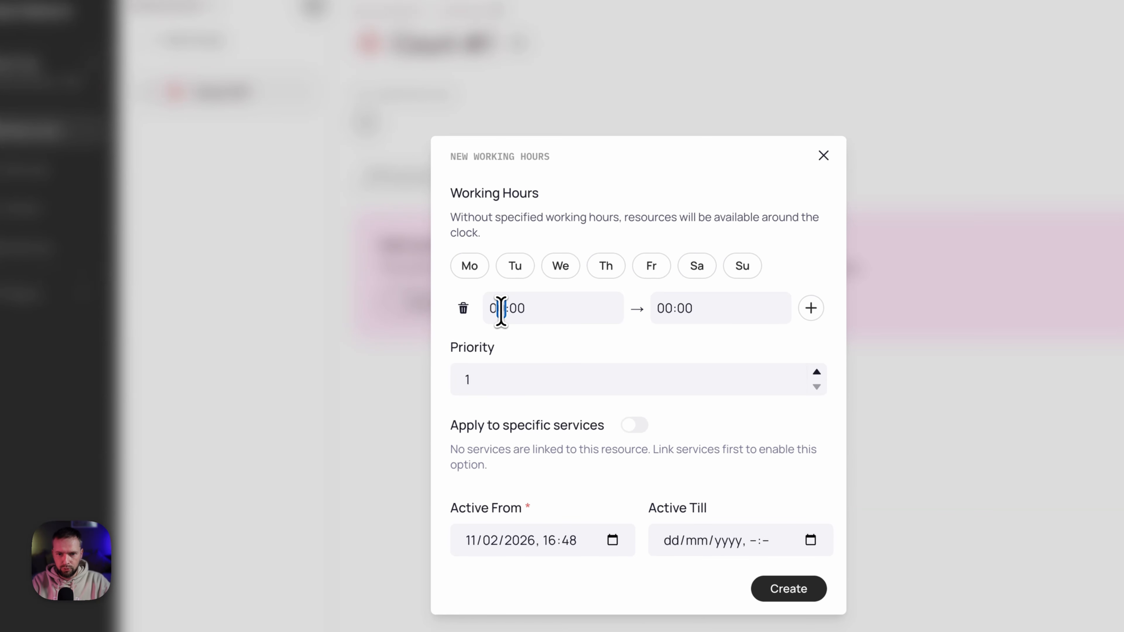
text(8)
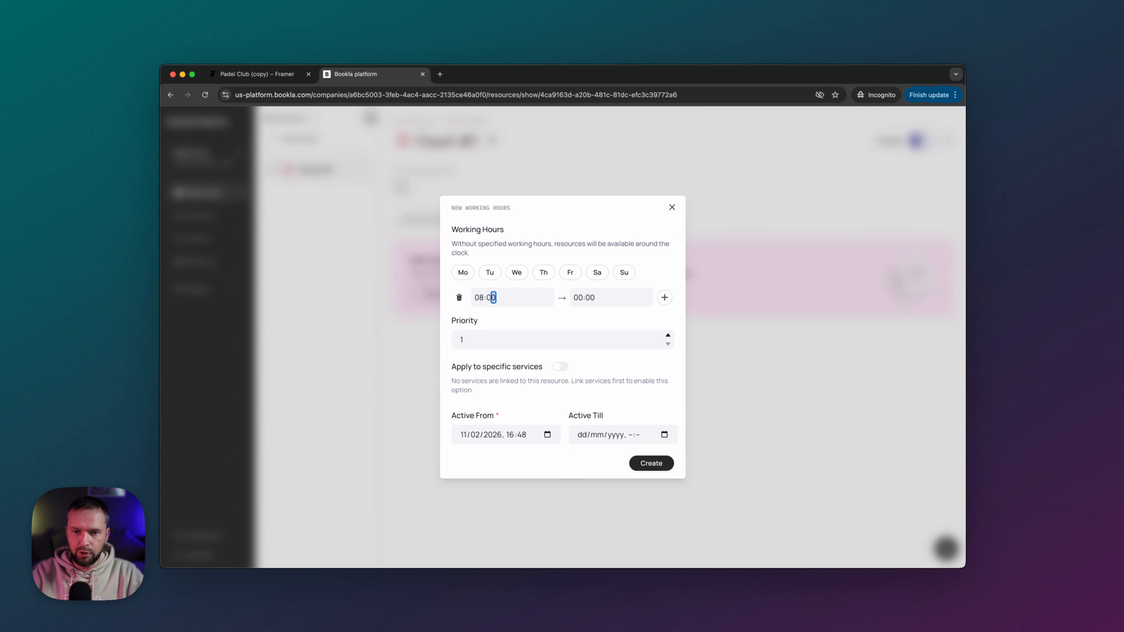
key(Tab)
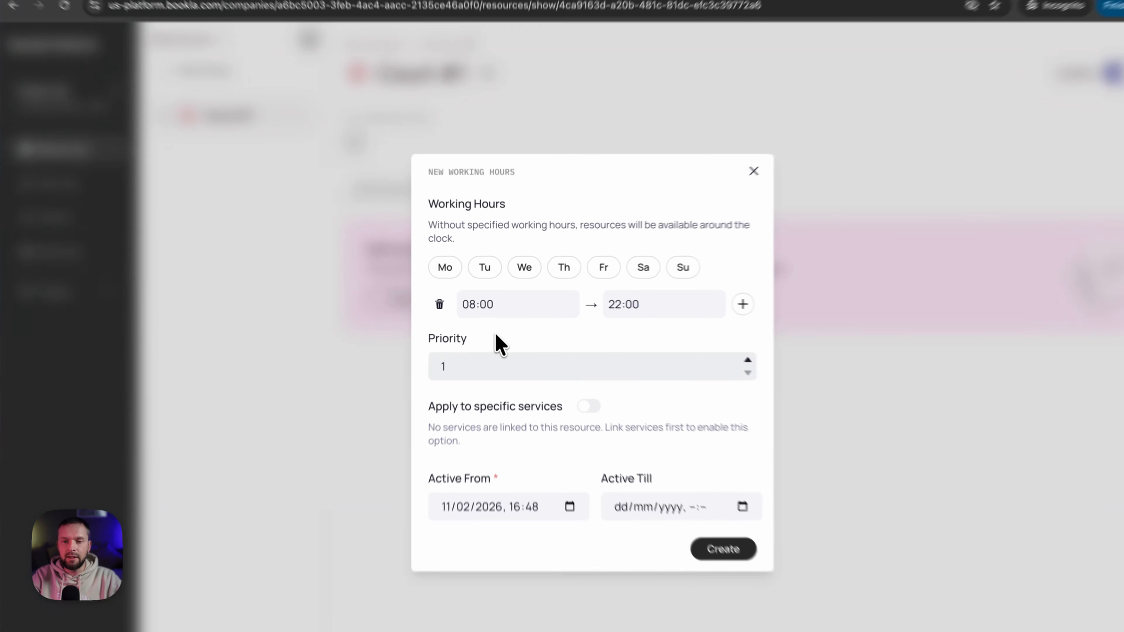
click(495, 317)
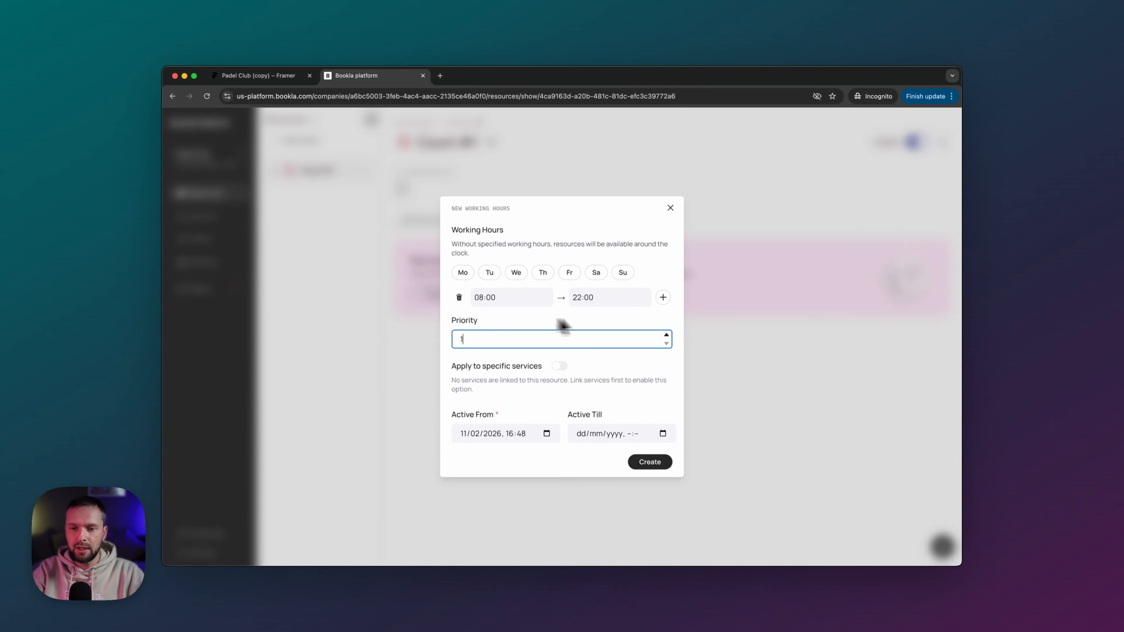
click(652, 463)
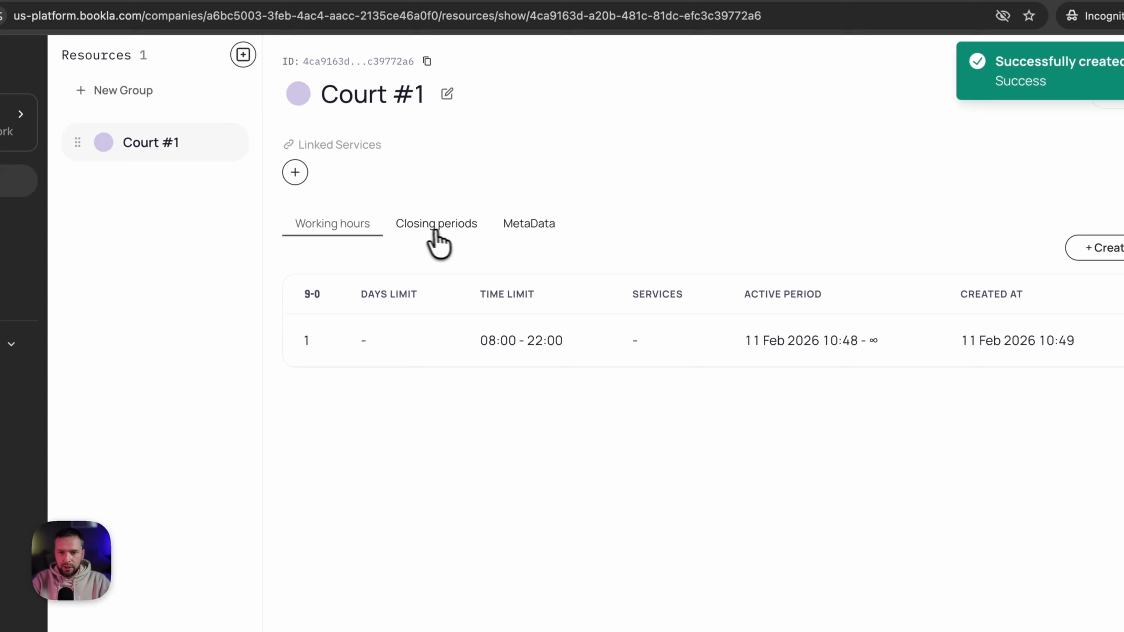
click(436, 228)
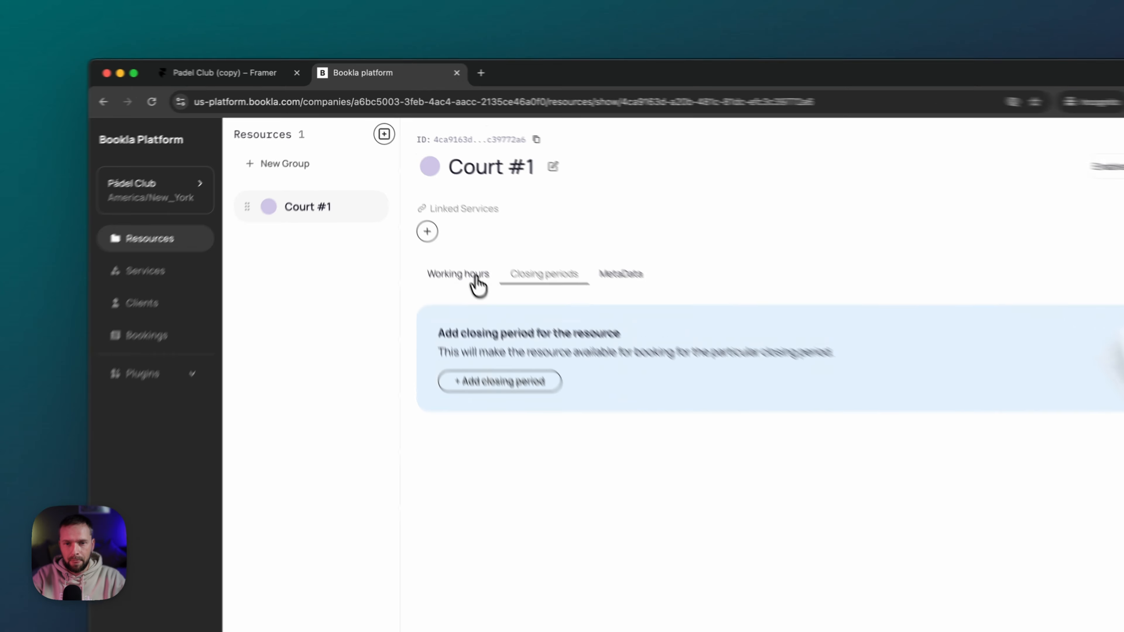
click(439, 220)
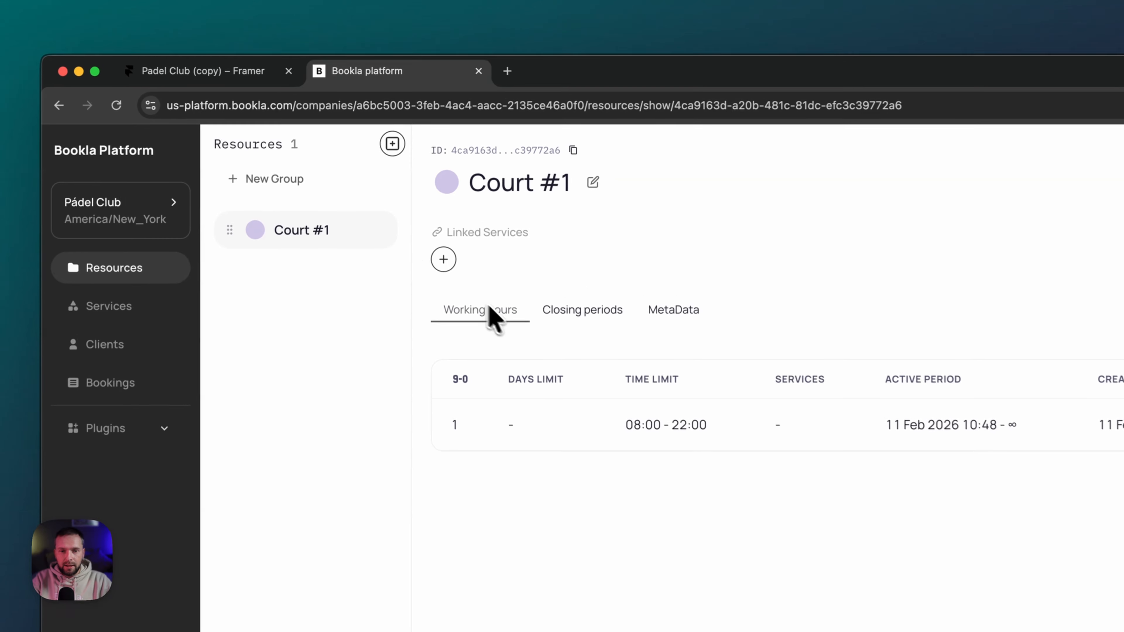
click(392, 144)
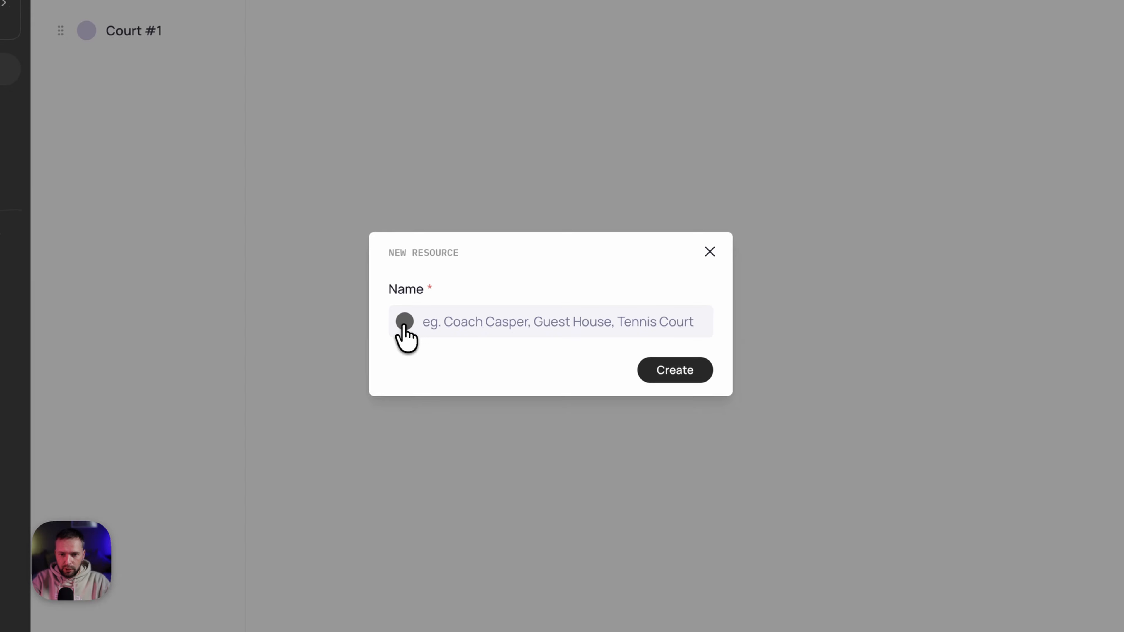
- Create a light blue resource named 'Court #2'
click(409, 326)
click(420, 463)
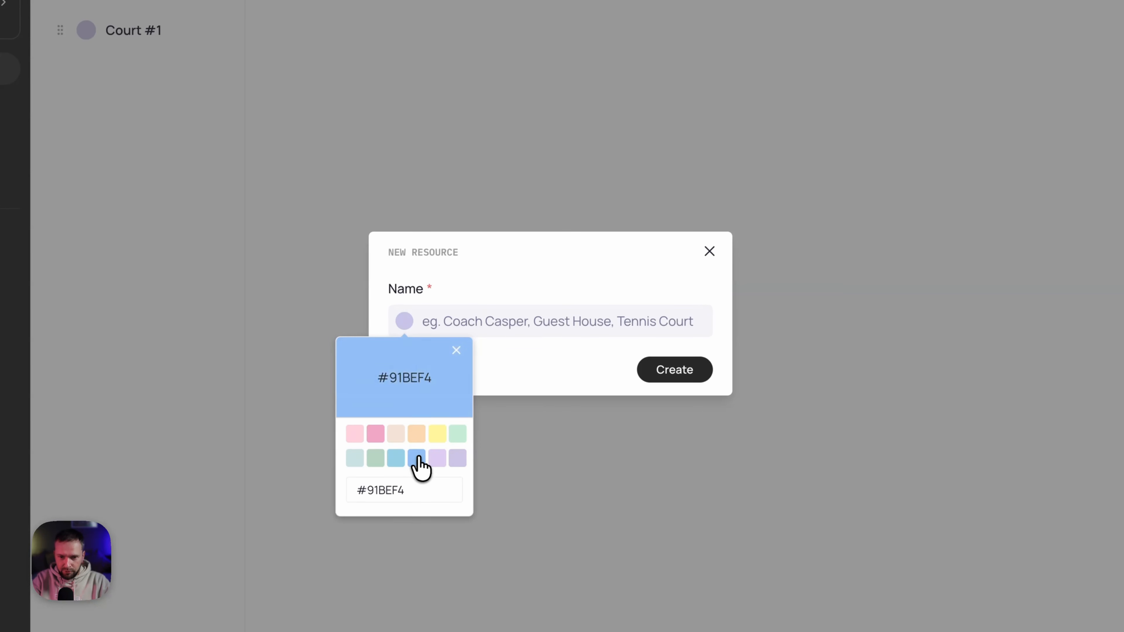
click(520, 321)
click(521, 321)
text(Court)
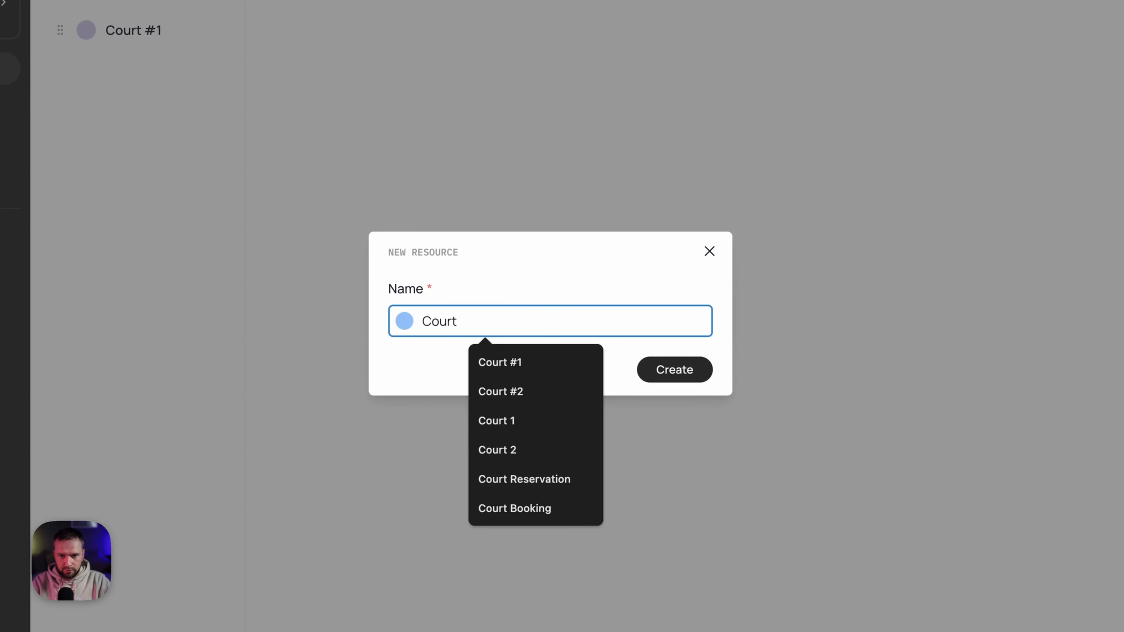
key(Down)
key(Down)
key(Return)
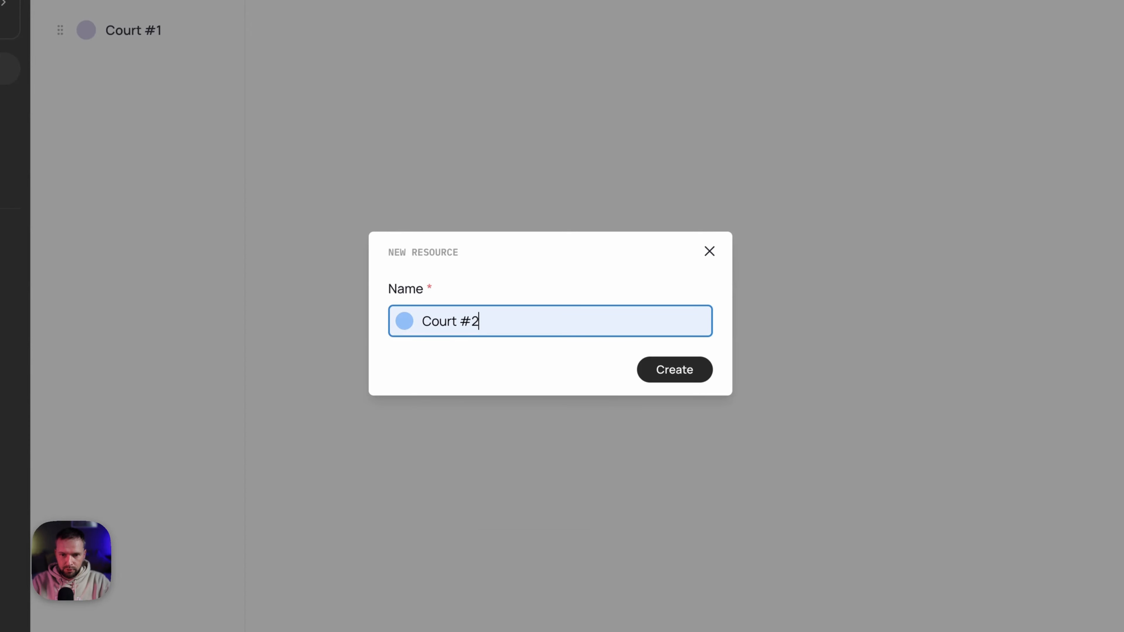
click(684, 374)
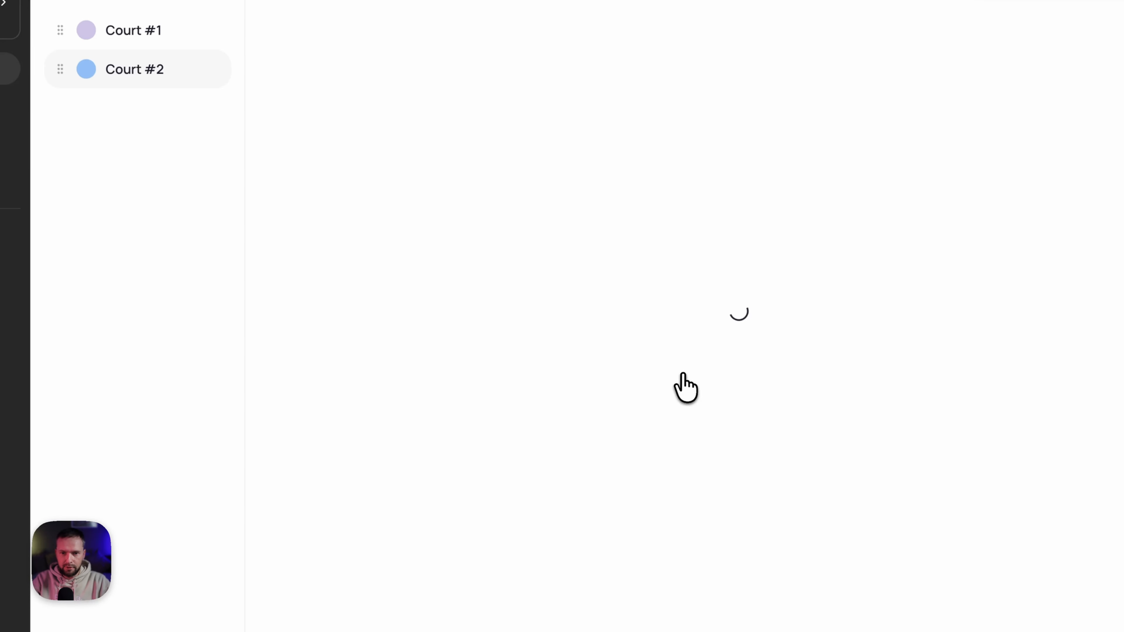
- Start Court #2's Mo–Fr working hours with an 08:00–16:00 range
click(437, 273)
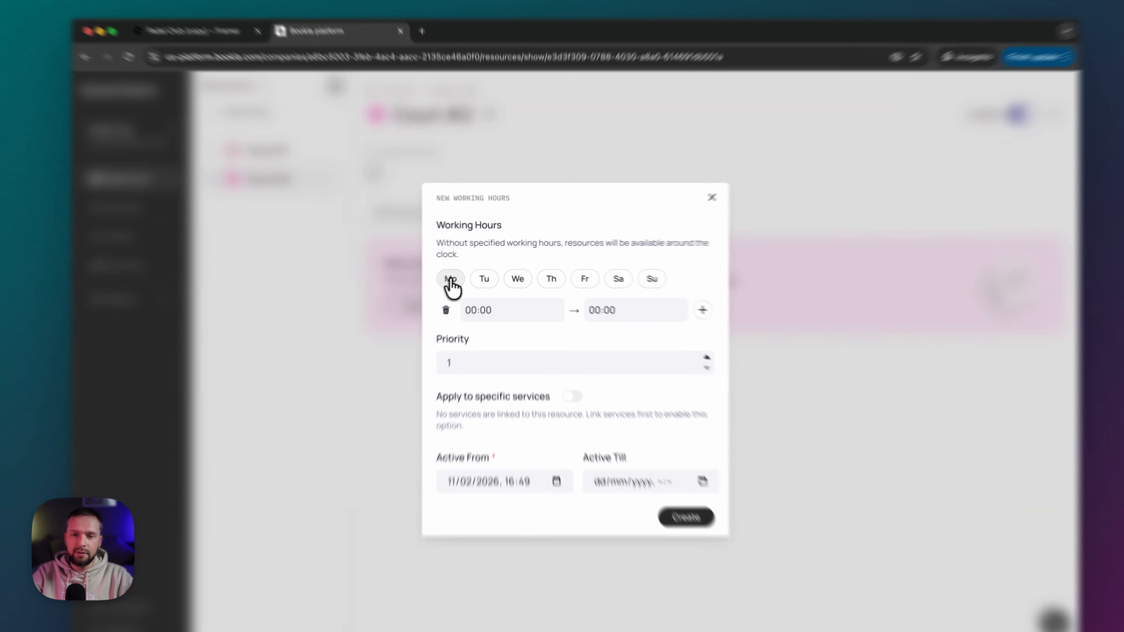
click(462, 272)
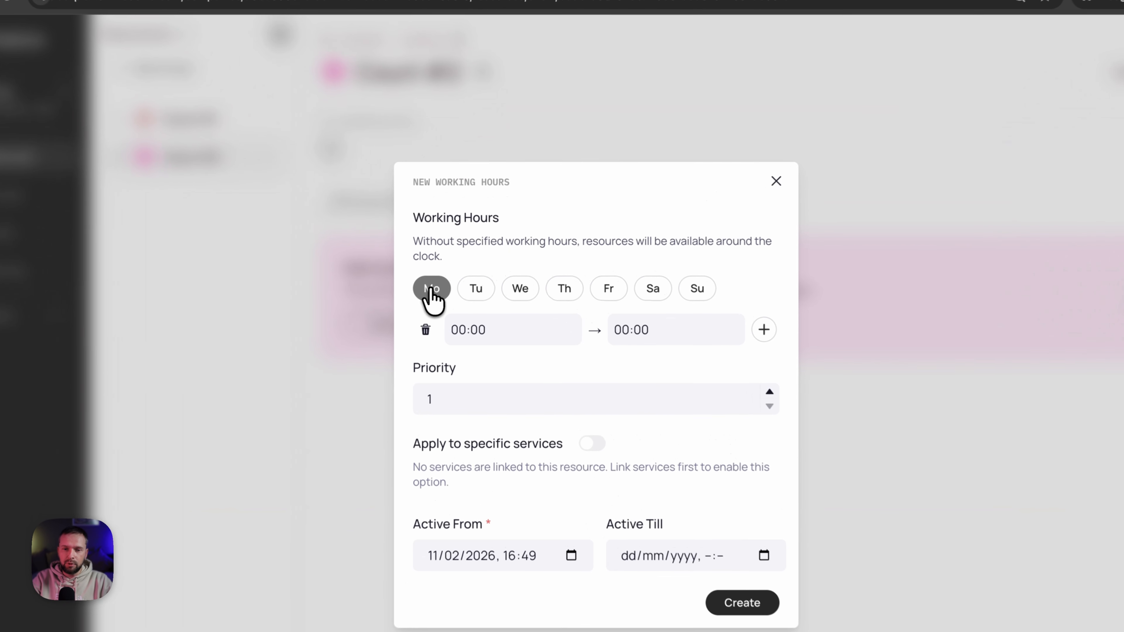
click(476, 294)
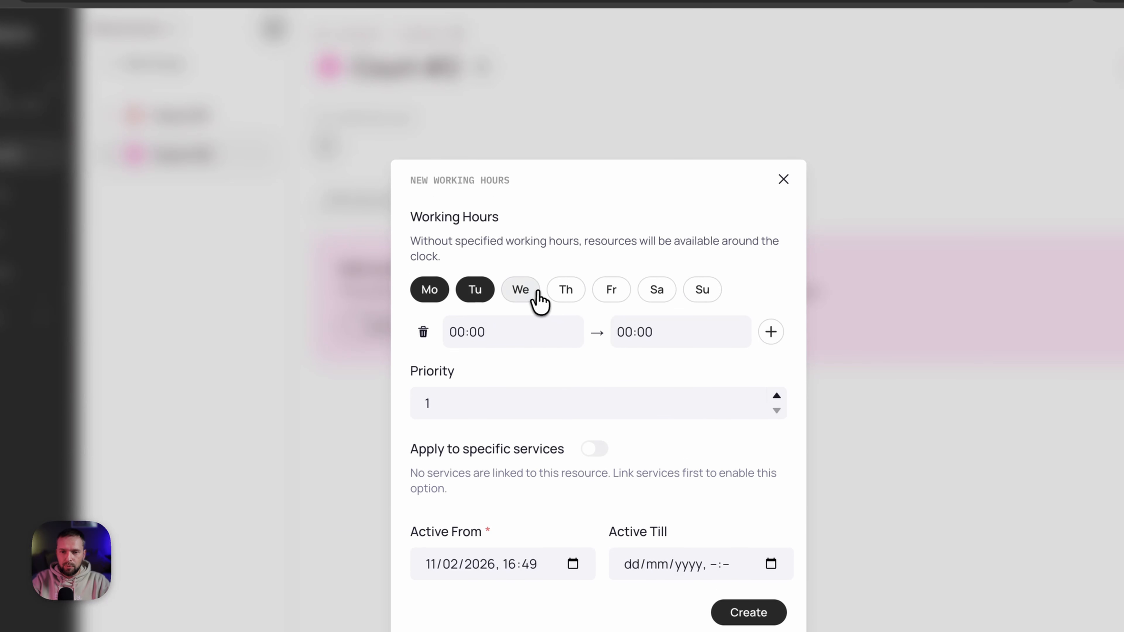
click(526, 294)
click(566, 292)
click(613, 301)
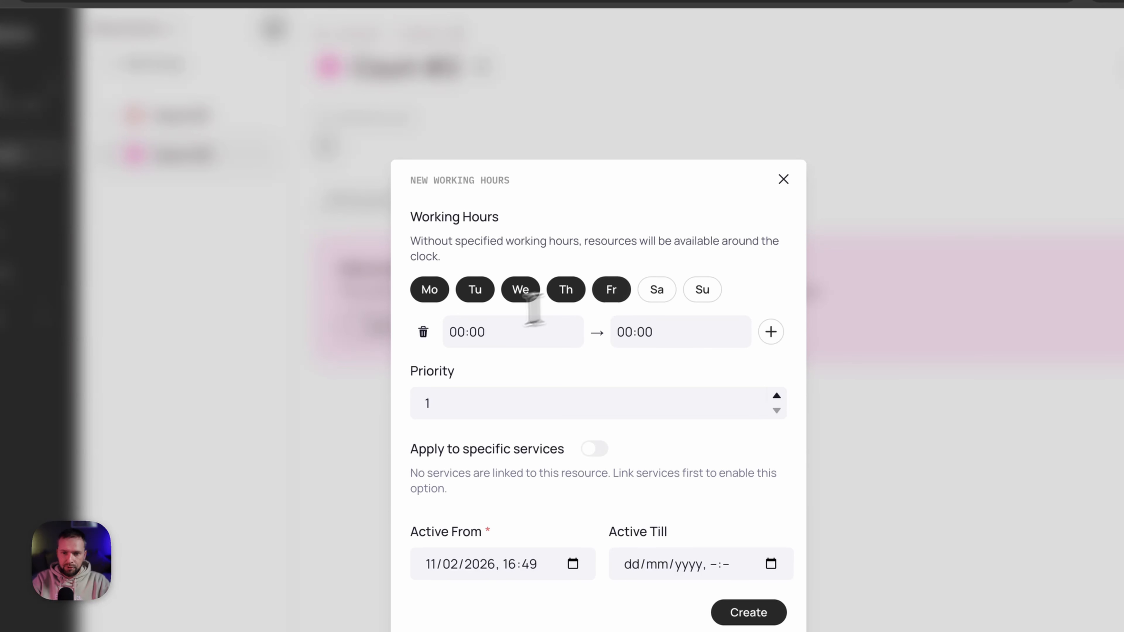
click(462, 333)
text(08)
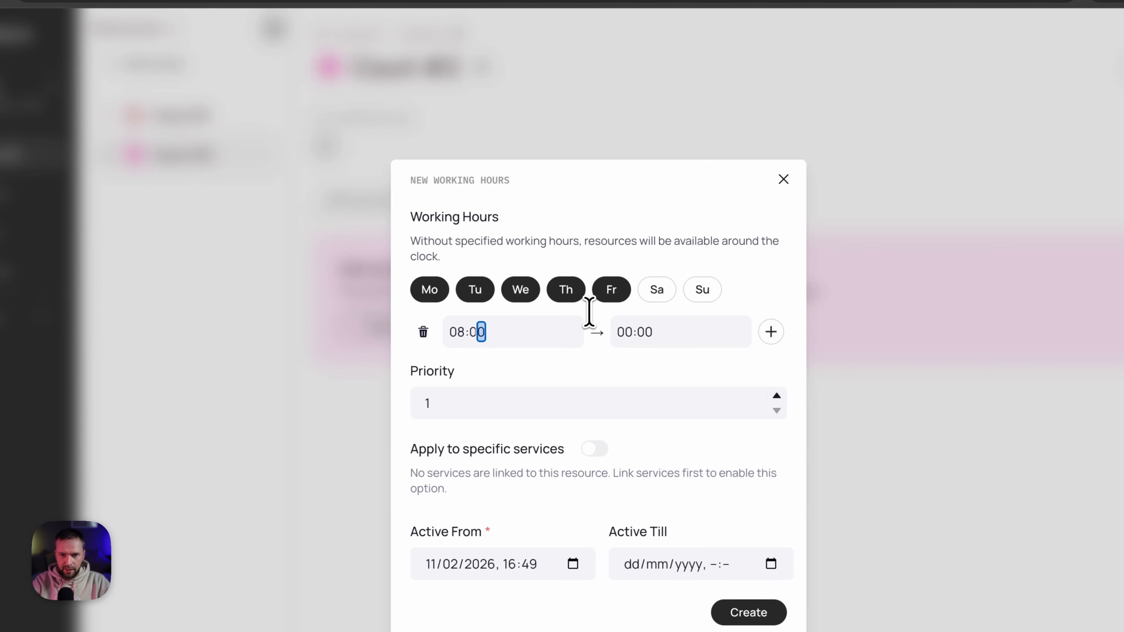
key(Tab)
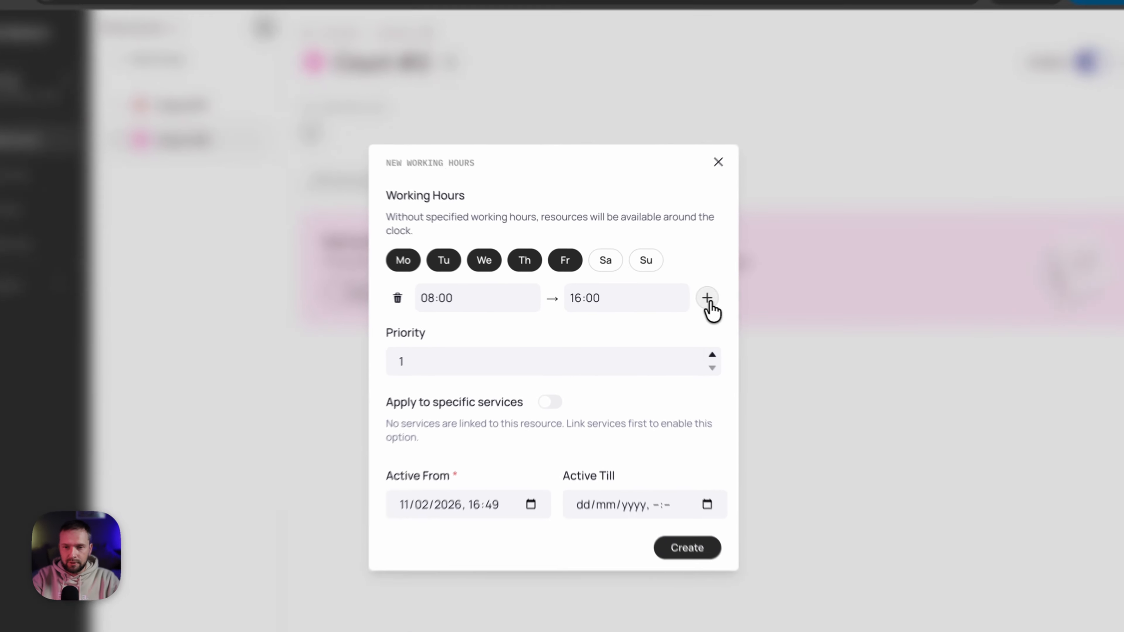
- Add a second 20:00–22:00 weekday range, correcting the opening hour, and save
click(663, 297)
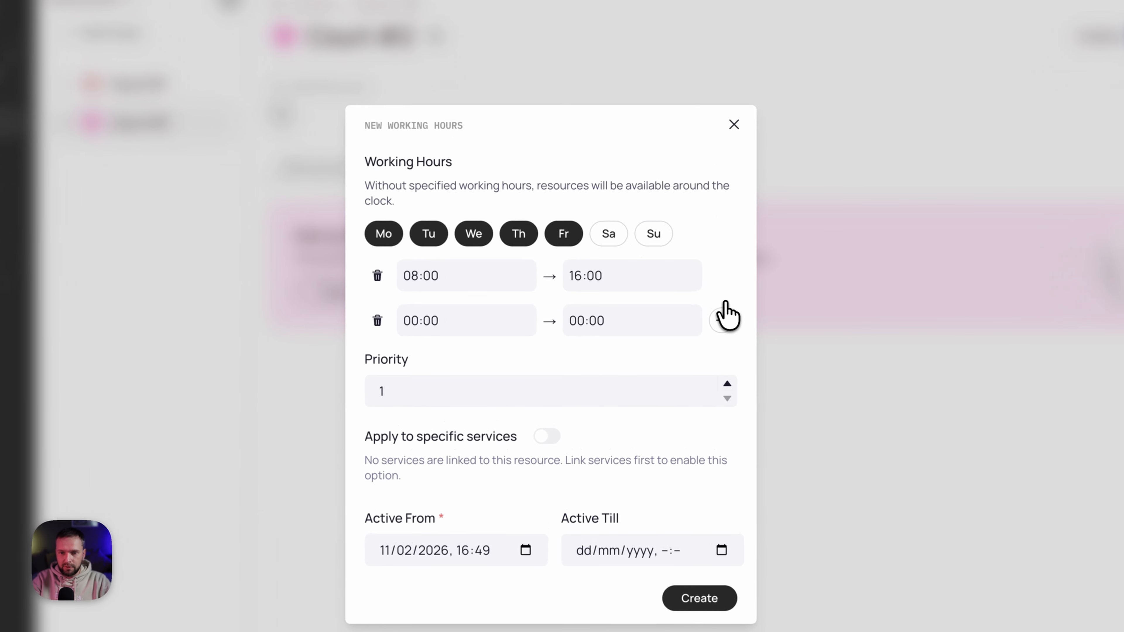
click(416, 323)
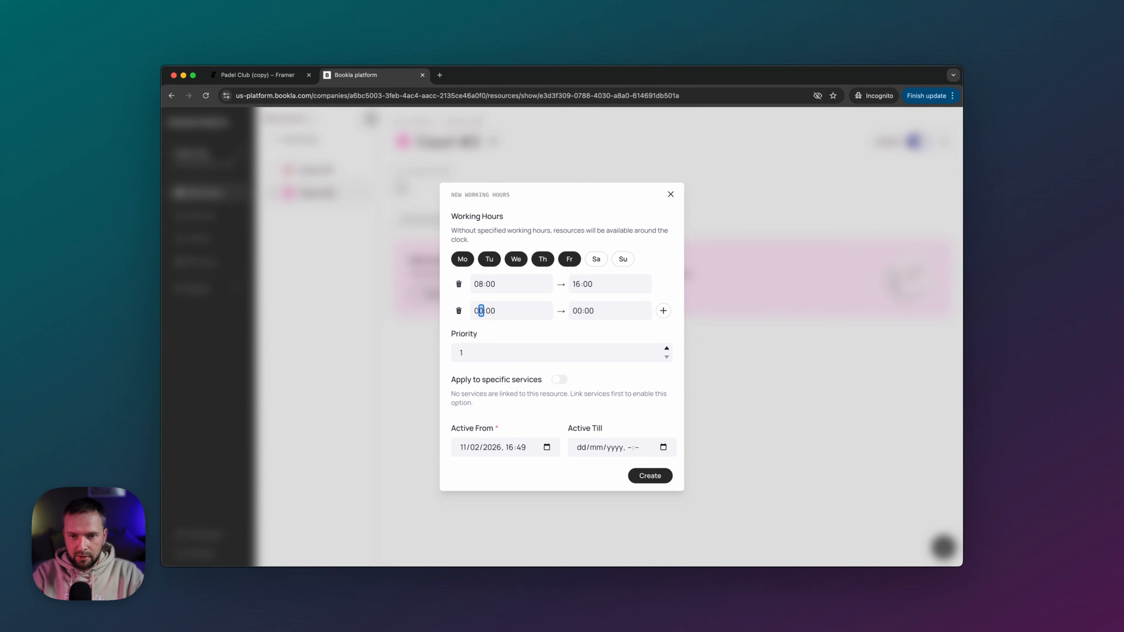
text(21)
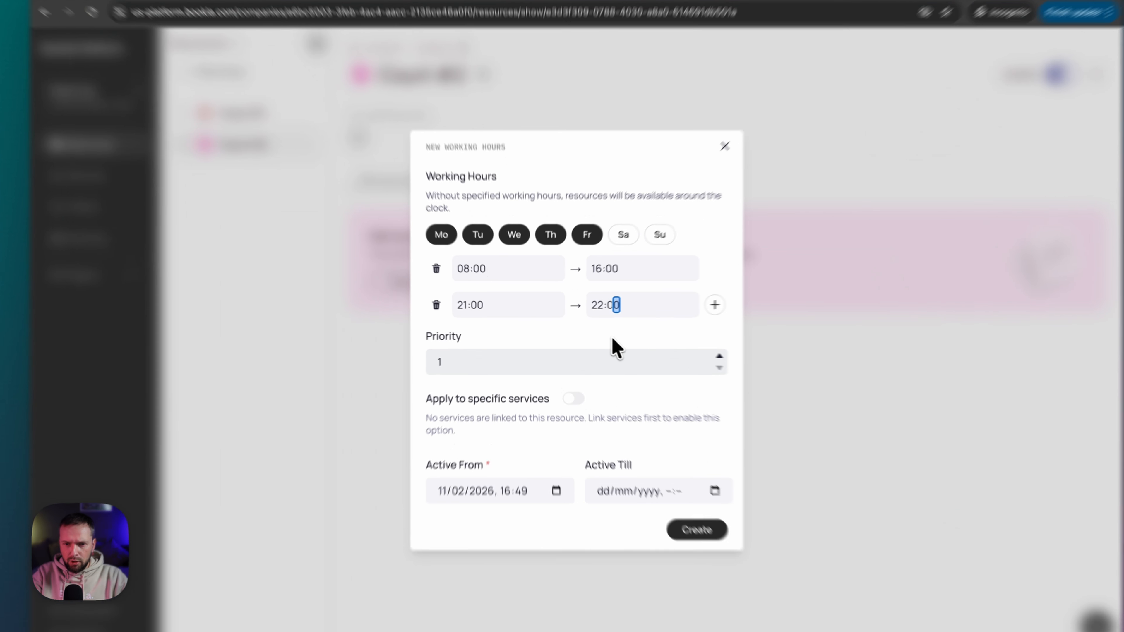
key(Tab)
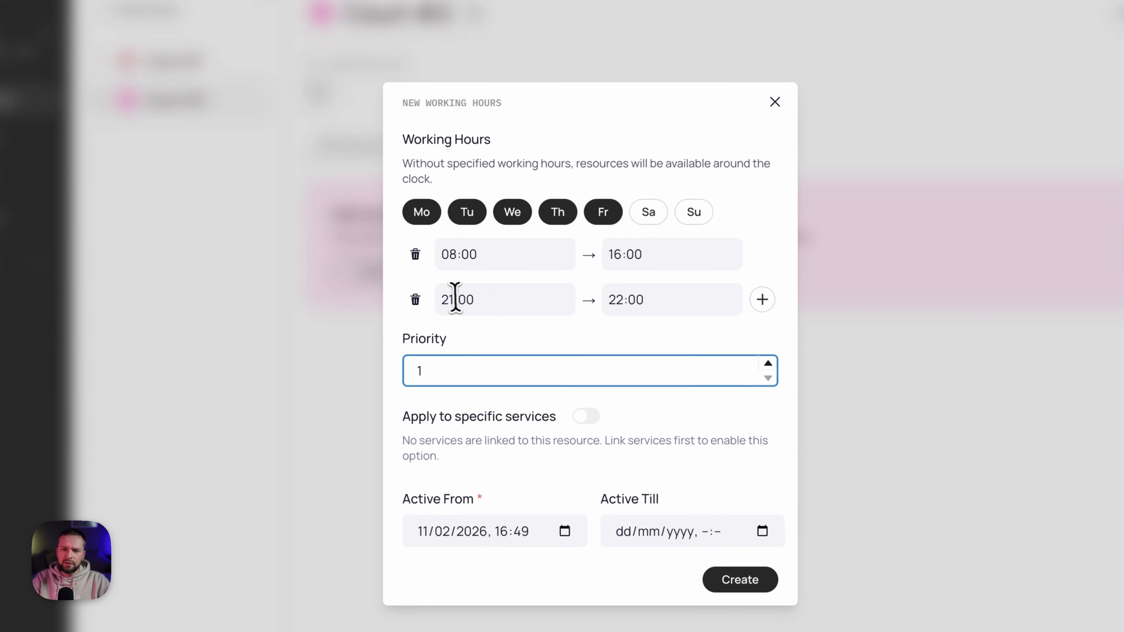
click(478, 310)
text(20)
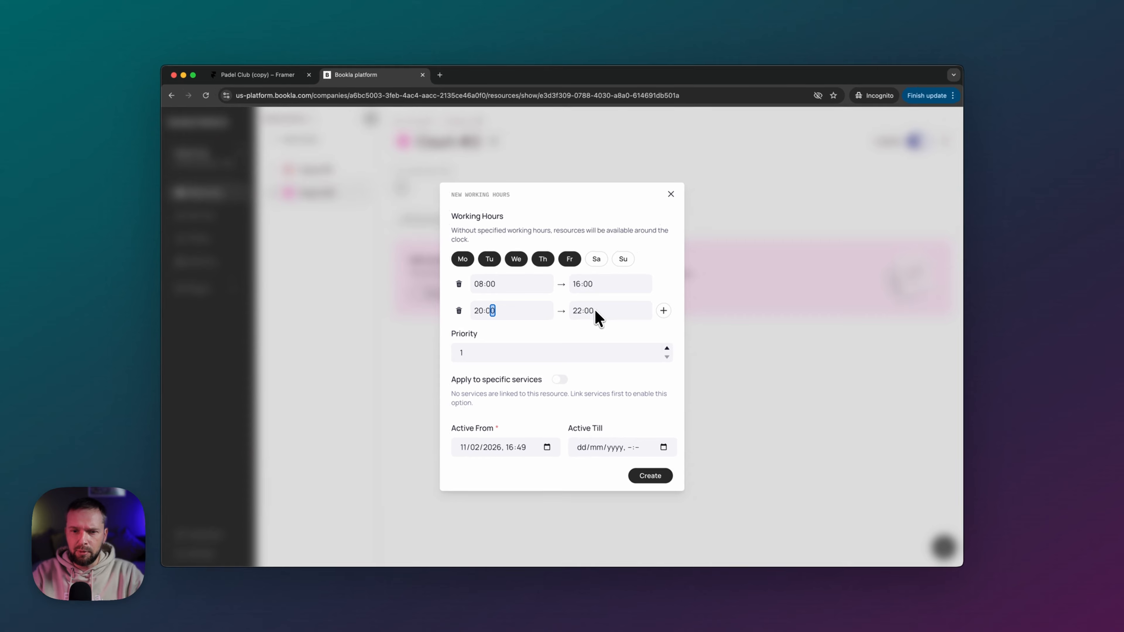
click(579, 330)
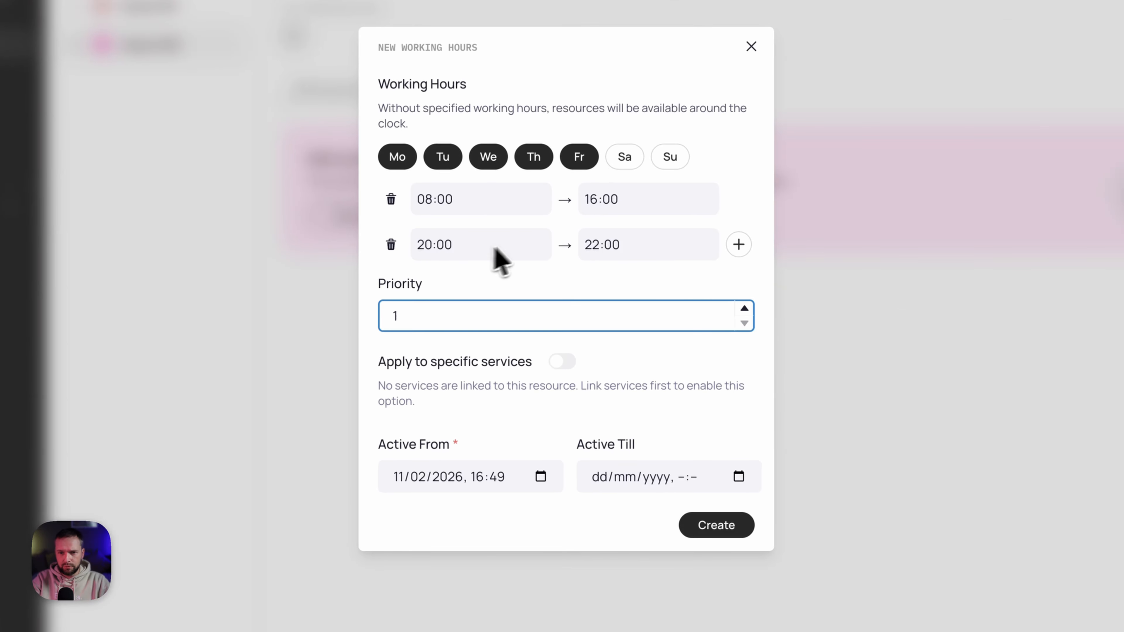
click(634, 485)
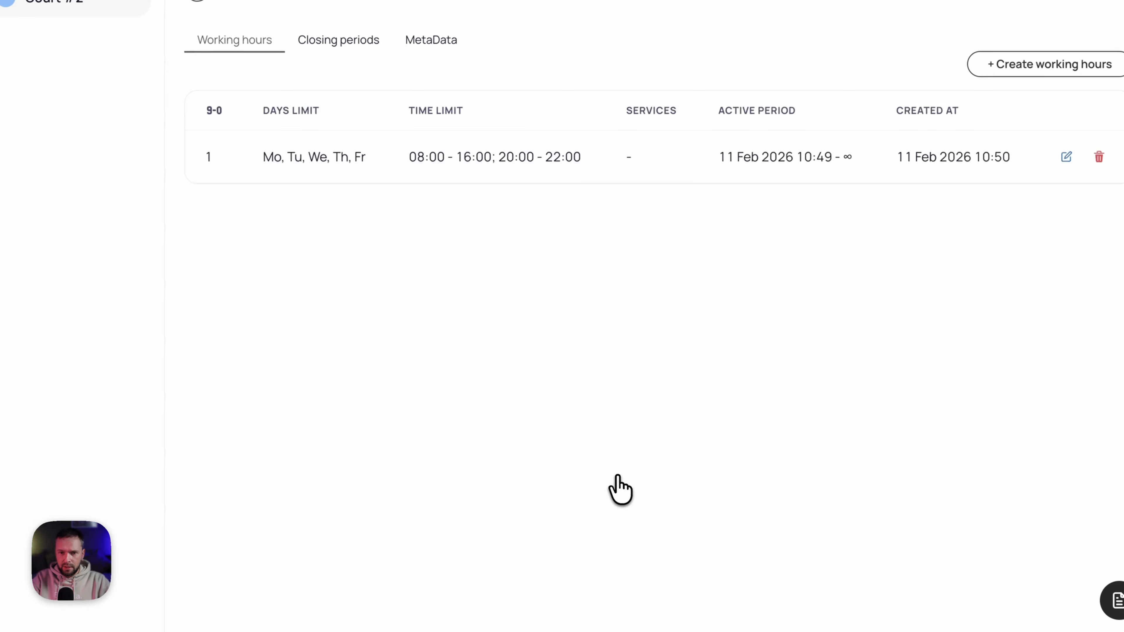
- Add Sa–Su 08:00–22:00 working hours to Court #2, then go to the Services page
click(987, 186)
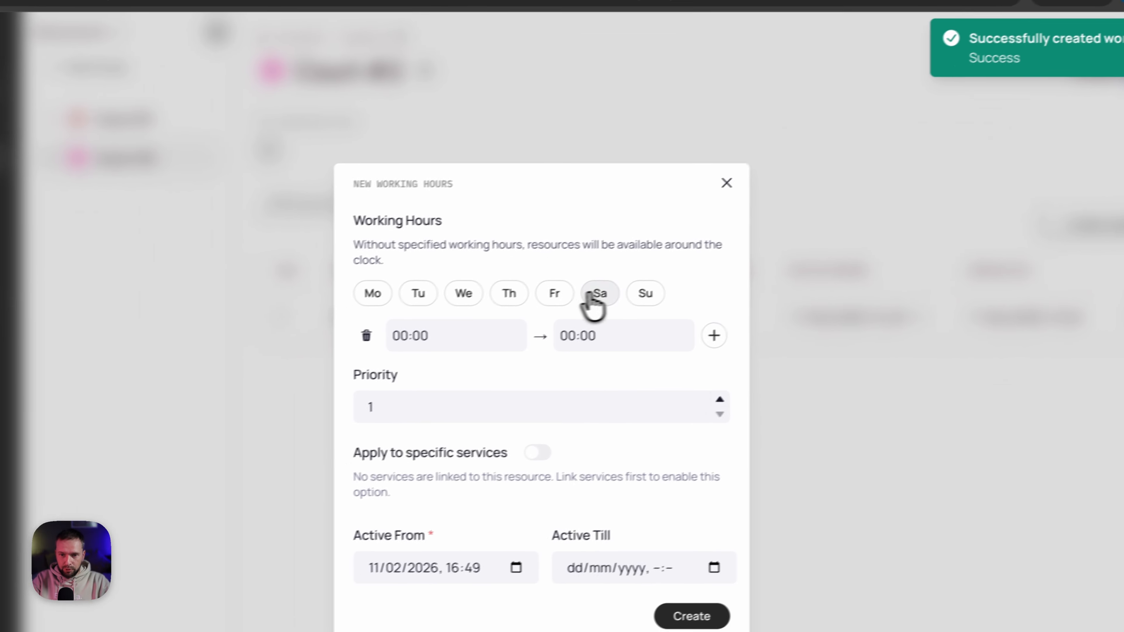
click(593, 294)
click(644, 296)
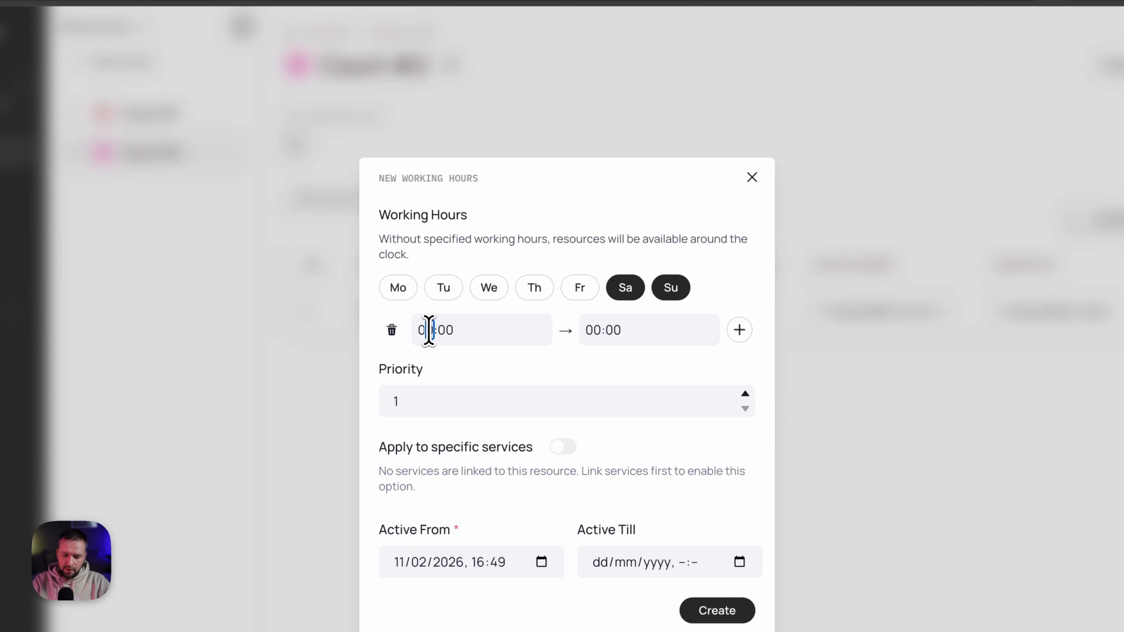
text(8)
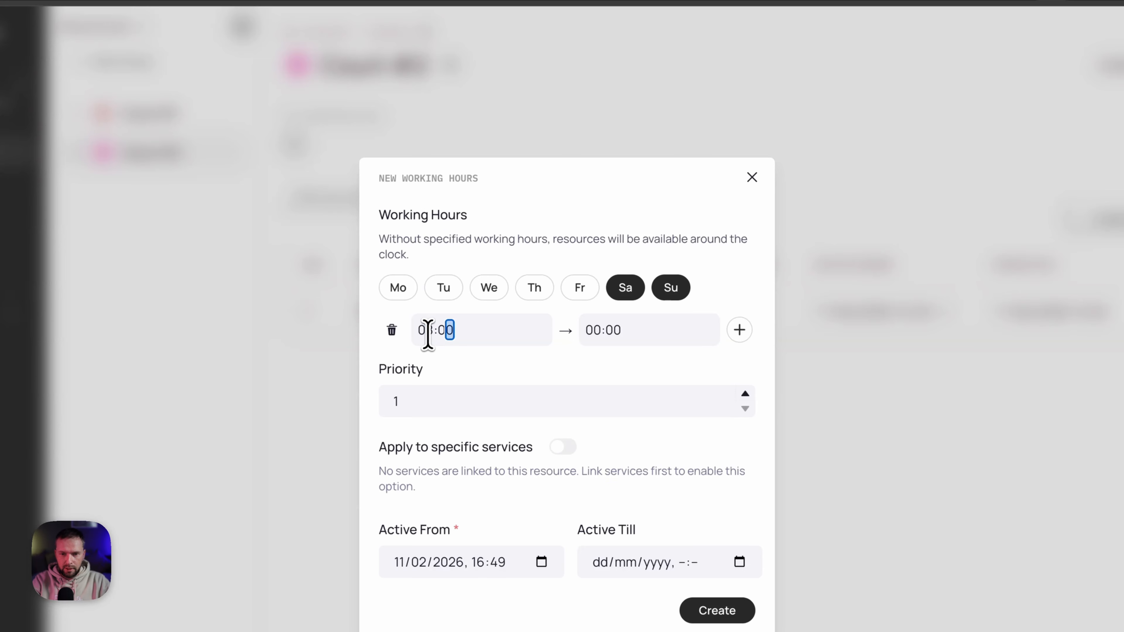
key(Tab)
text(22)
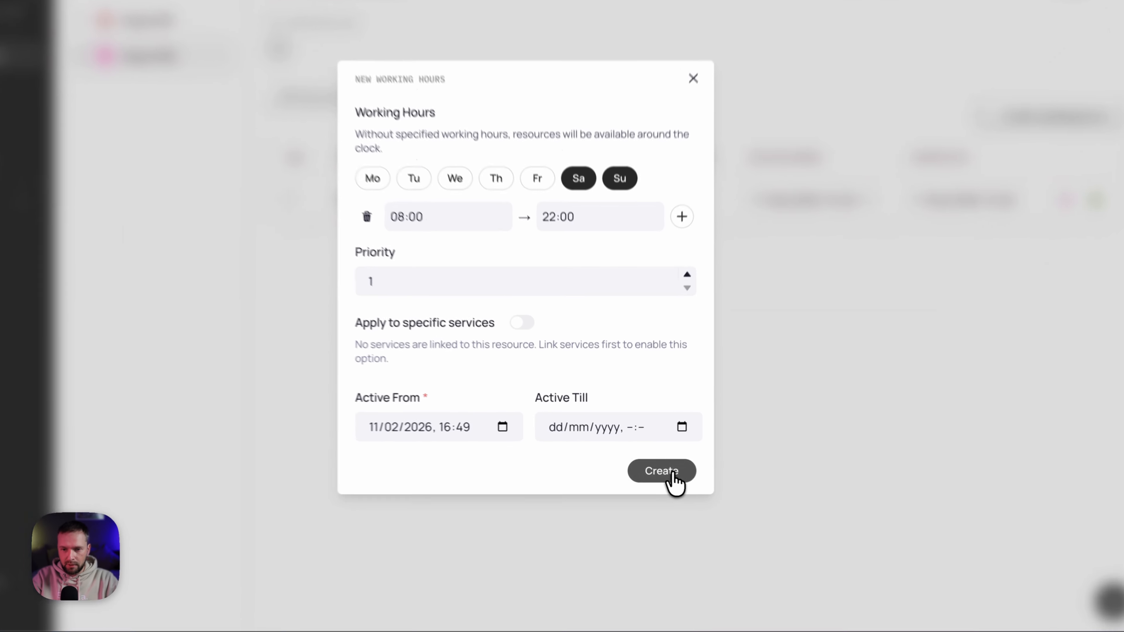
click(649, 462)
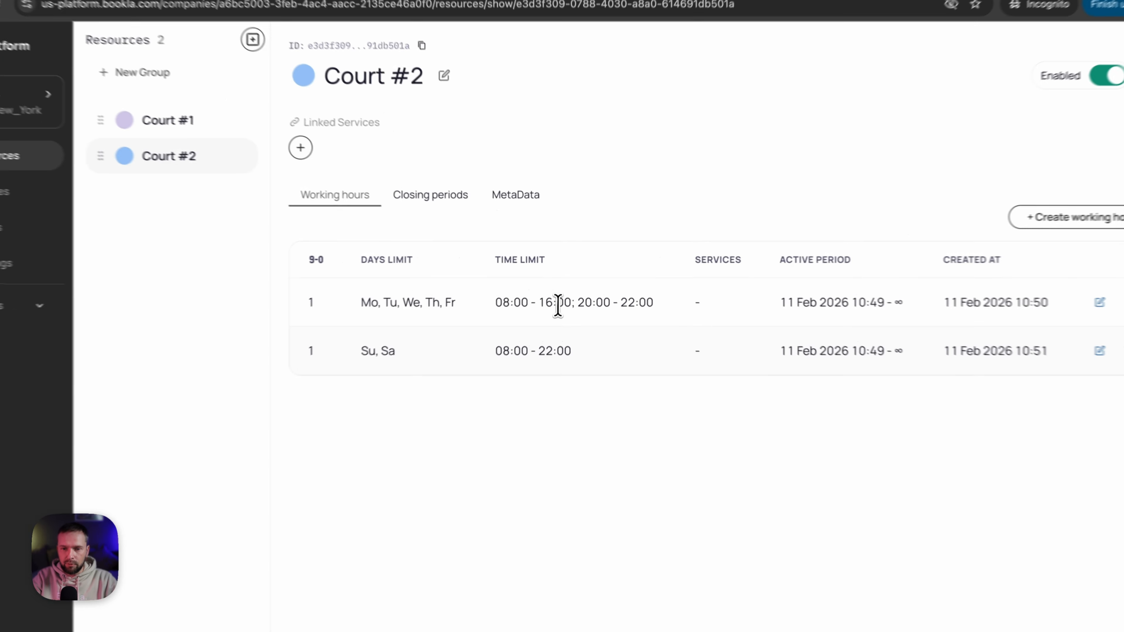
drag(578, 286, 596, 288)
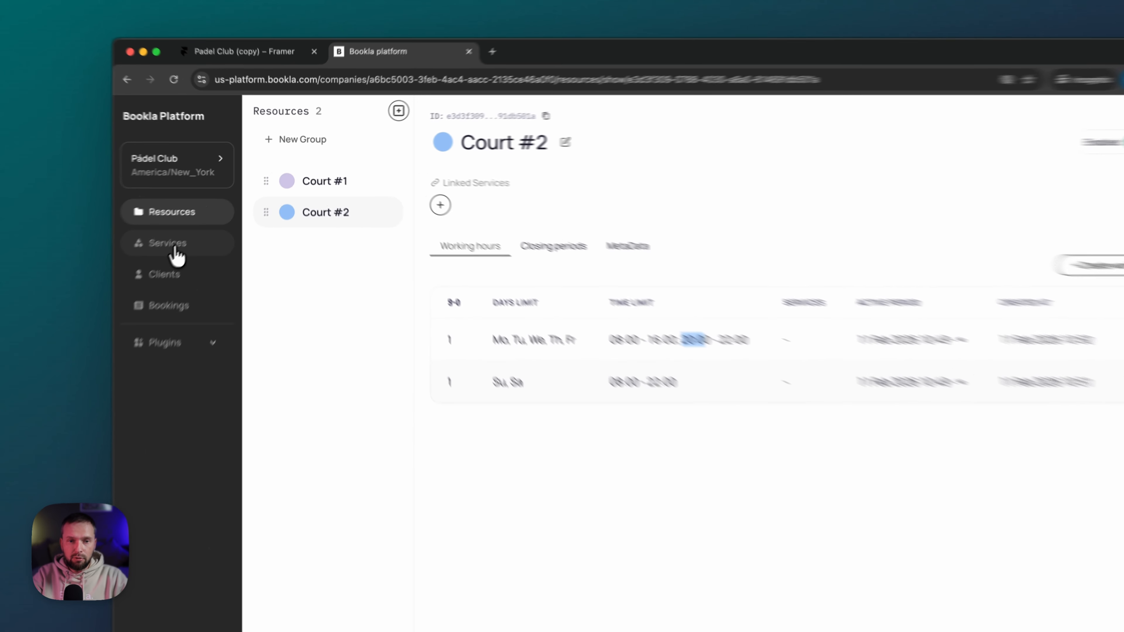
click(222, 224)
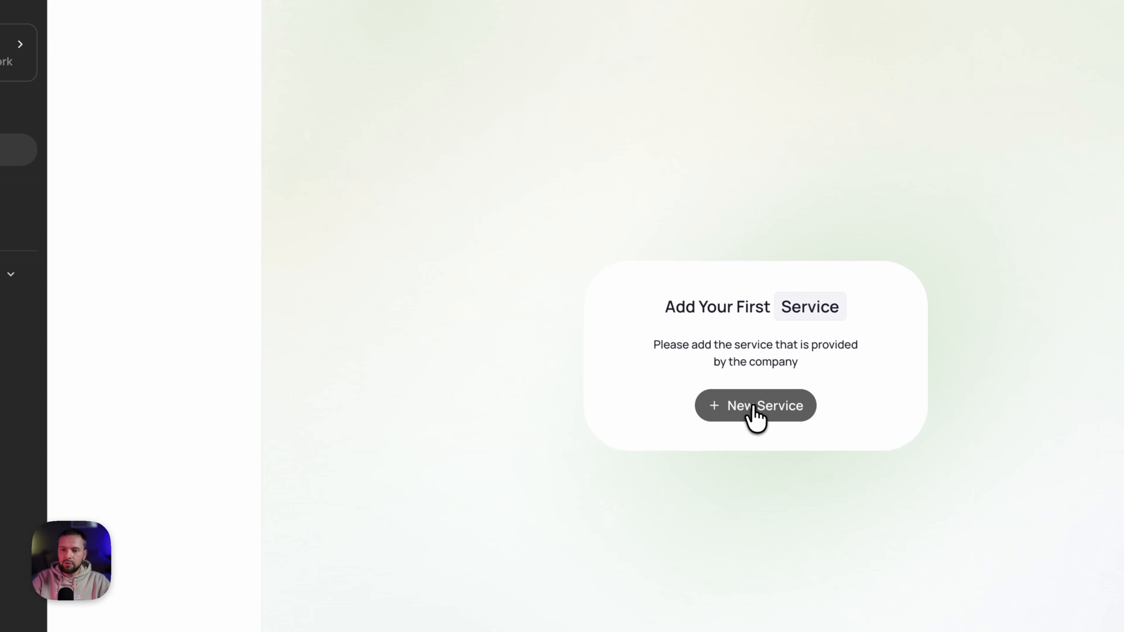
- Create a Flexible-type service named 'Court Reservation' and advance to its Settings page
click(790, 431)
click(543, 379)
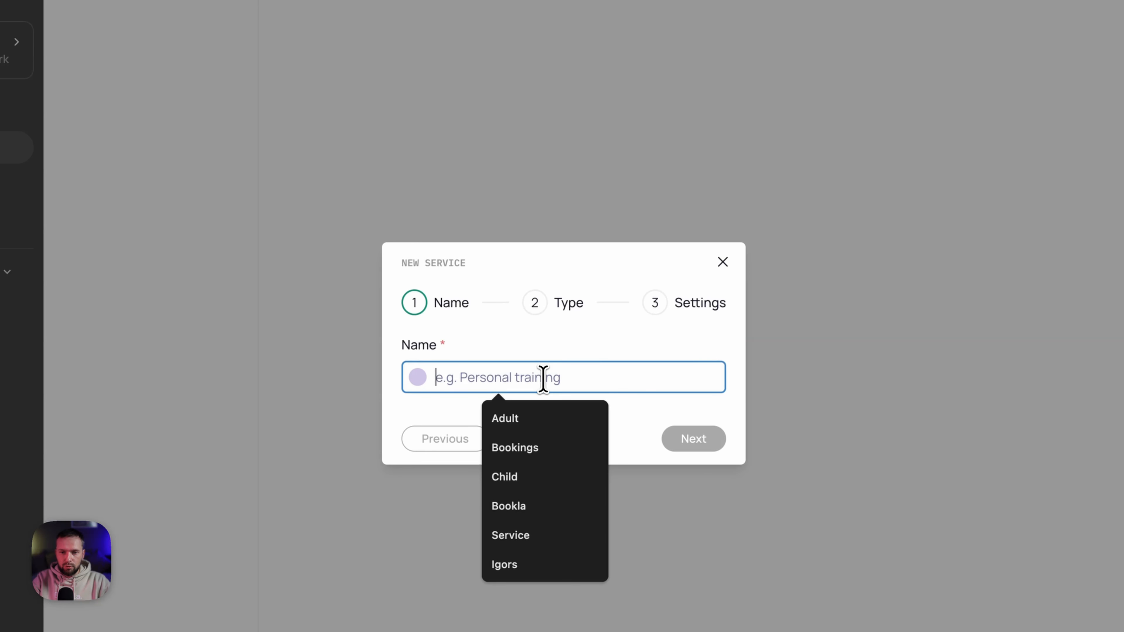
text(Court Res)
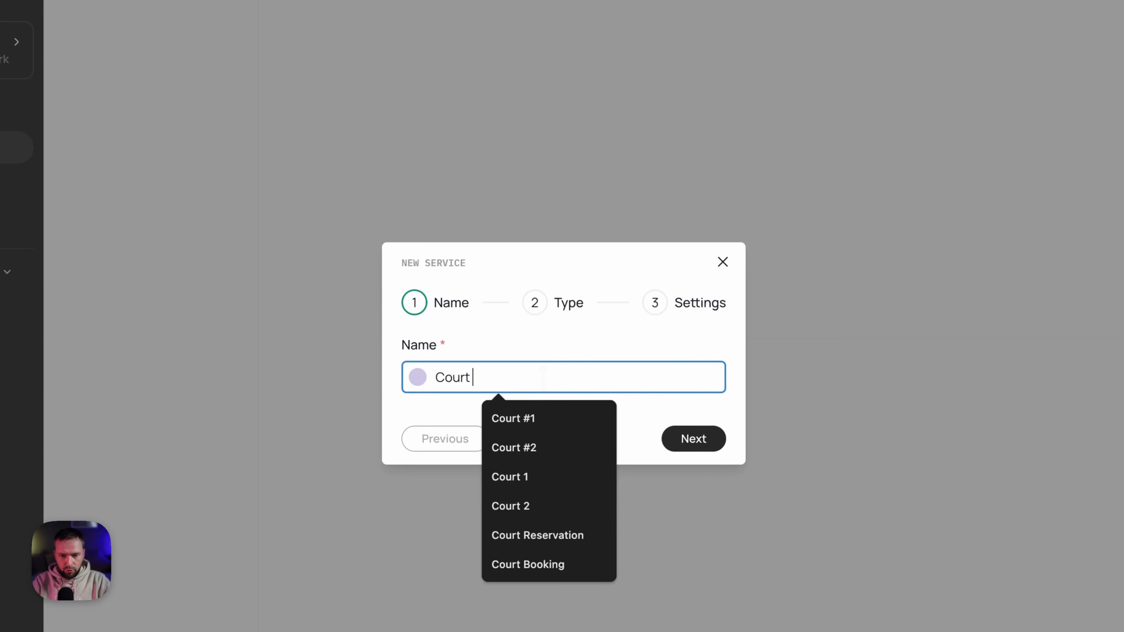
text(ervation)
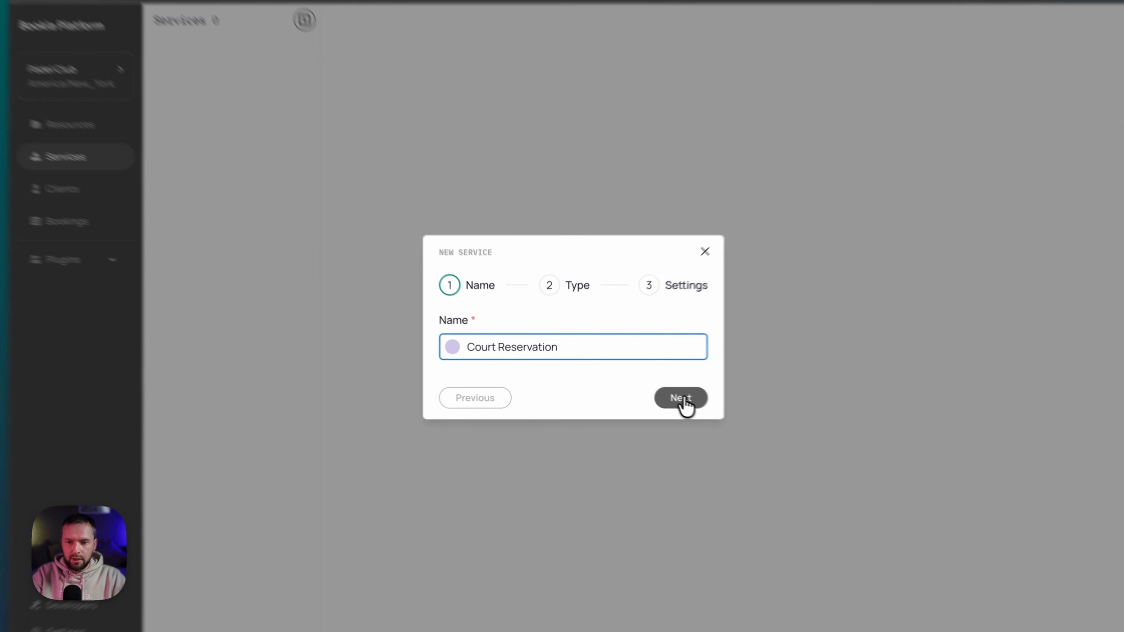
click(638, 387)
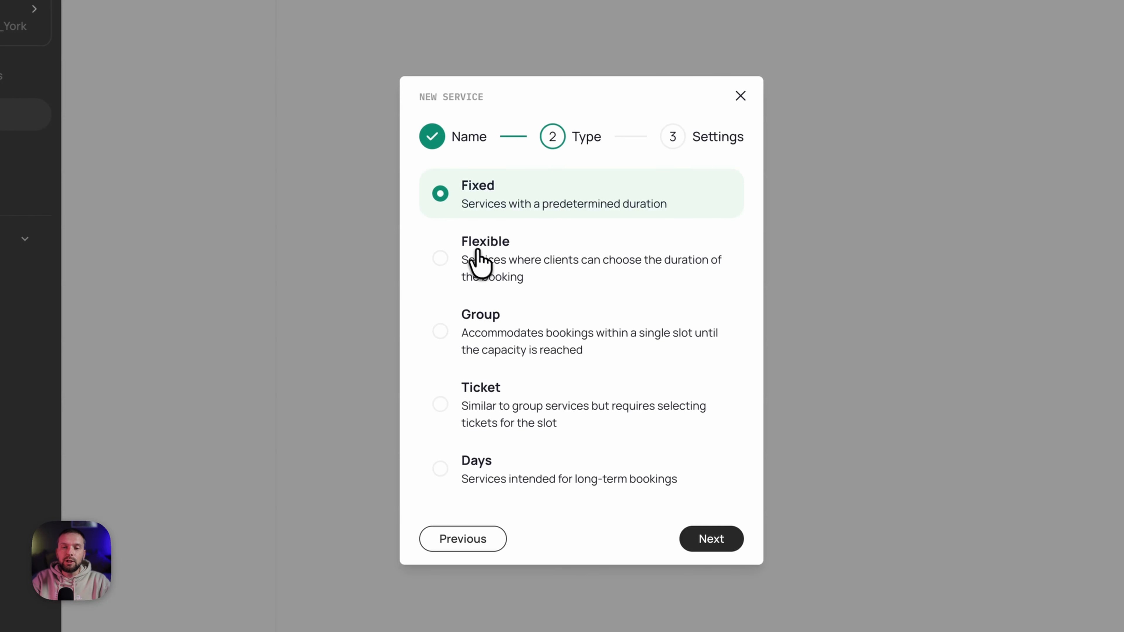
click(472, 265)
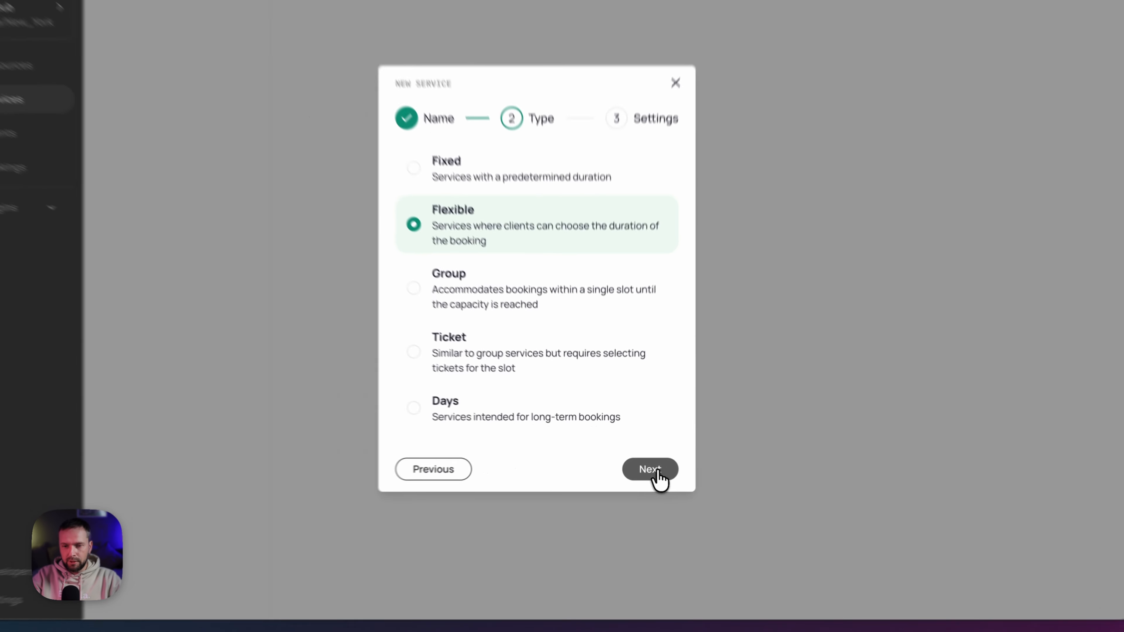
click(640, 465)
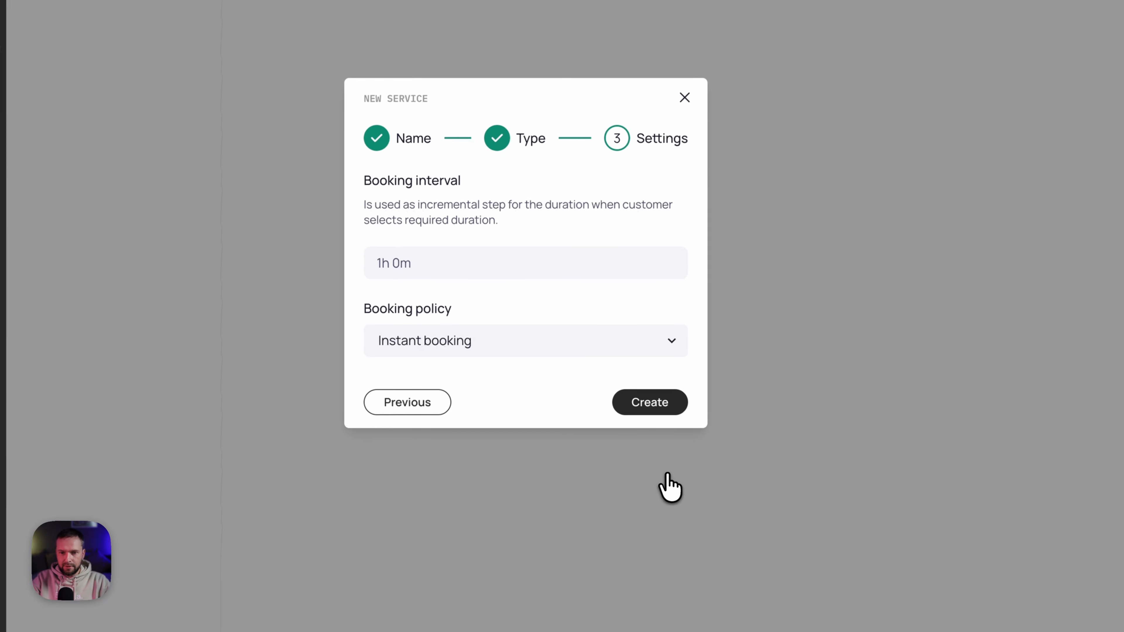
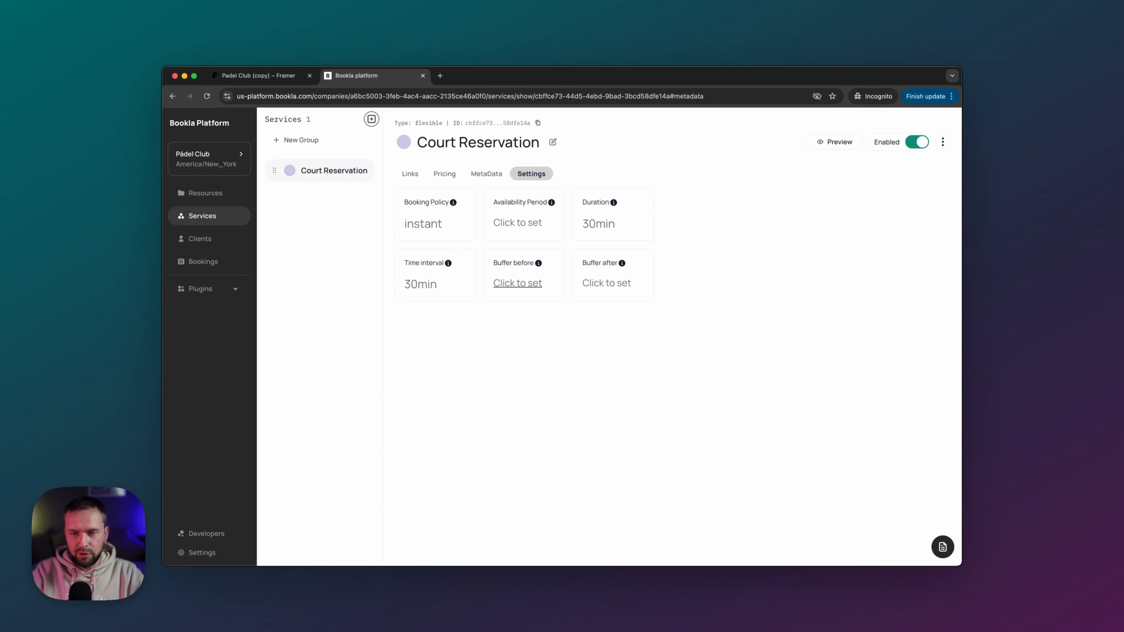
- Set Court Reservation's buffer before bookings to 1 hour and save it
click(526, 286)
click(488, 344)
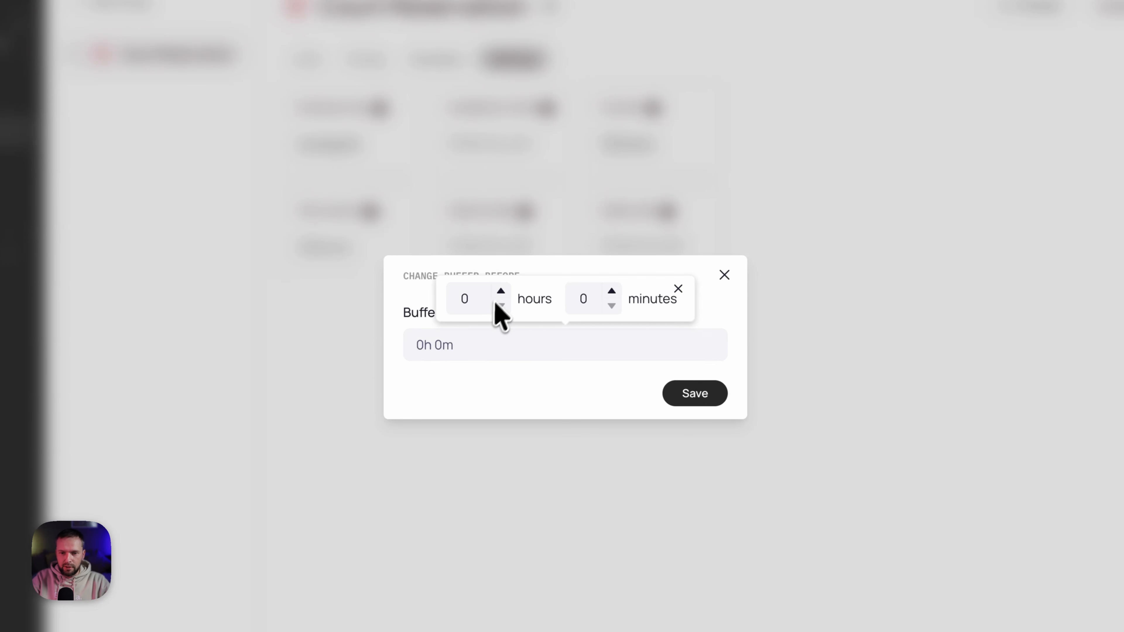
click(500, 291)
click(489, 381)
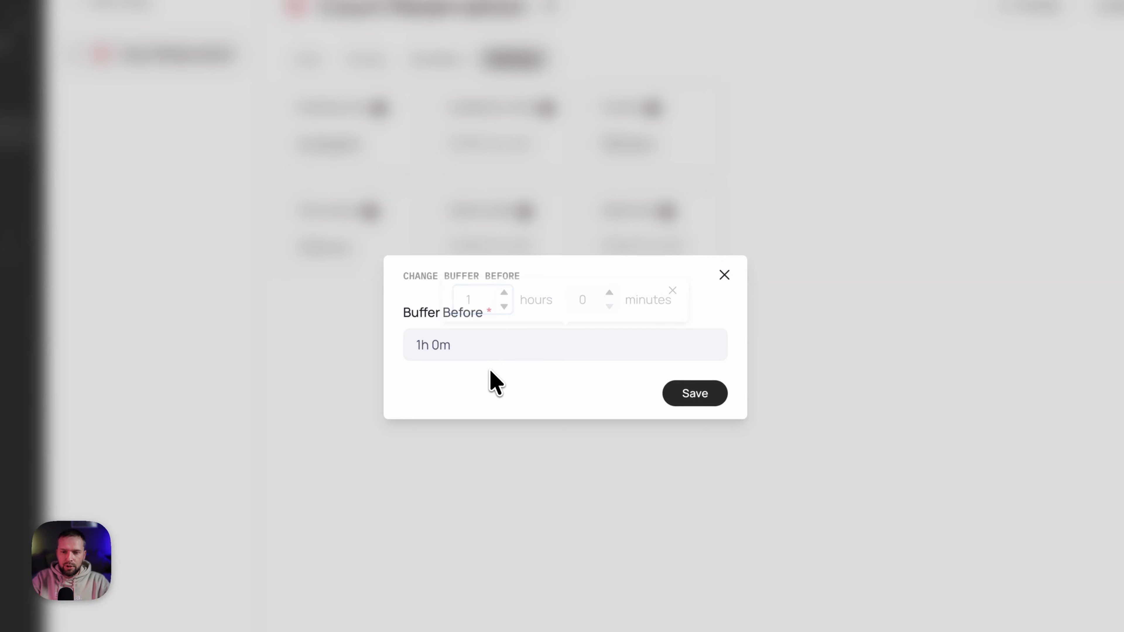
click(674, 398)
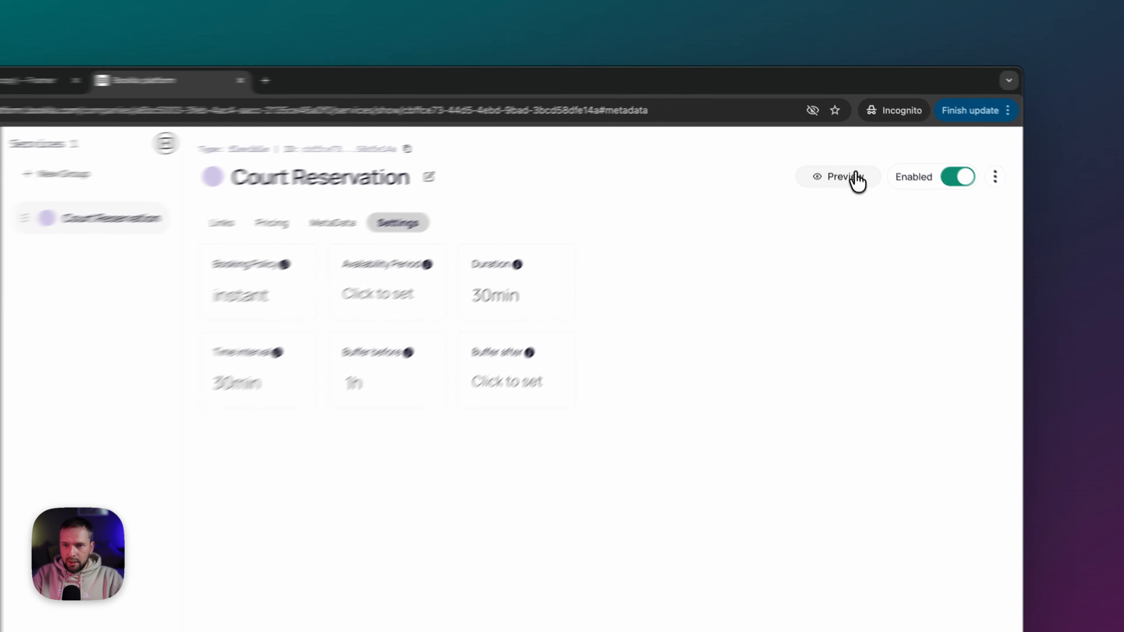
click(842, 142)
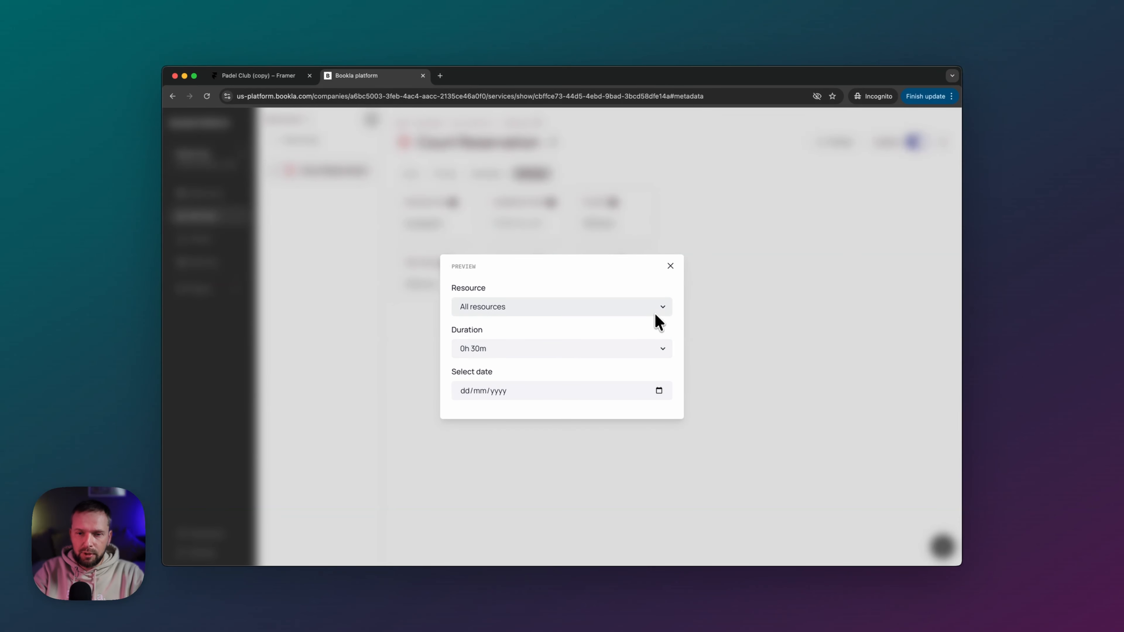
click(664, 348)
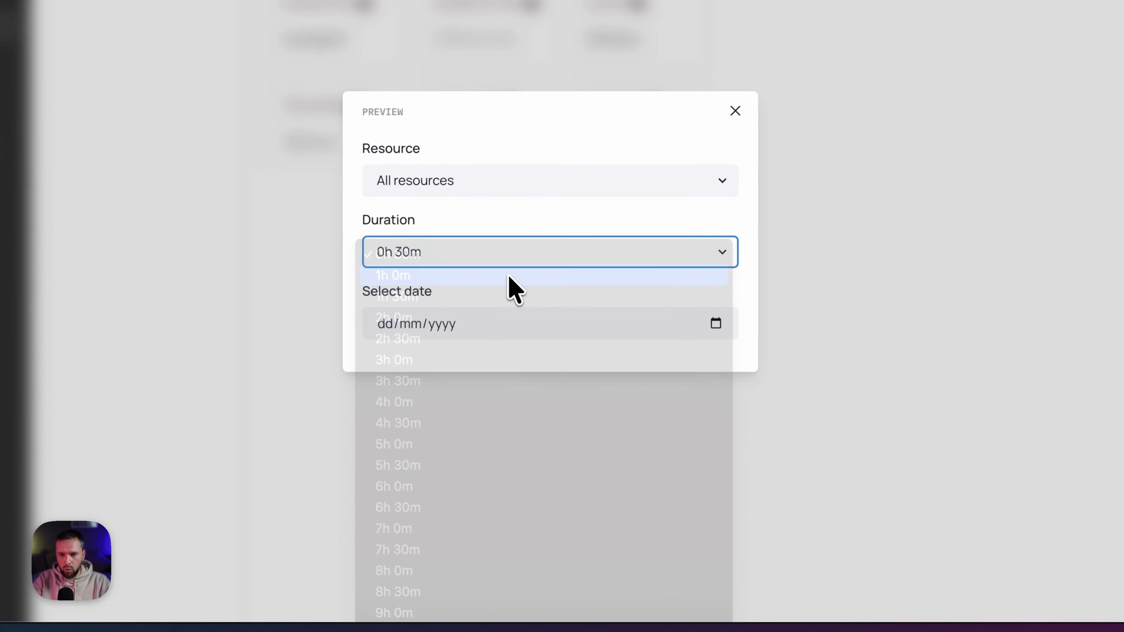
click(508, 276)
click(715, 324)
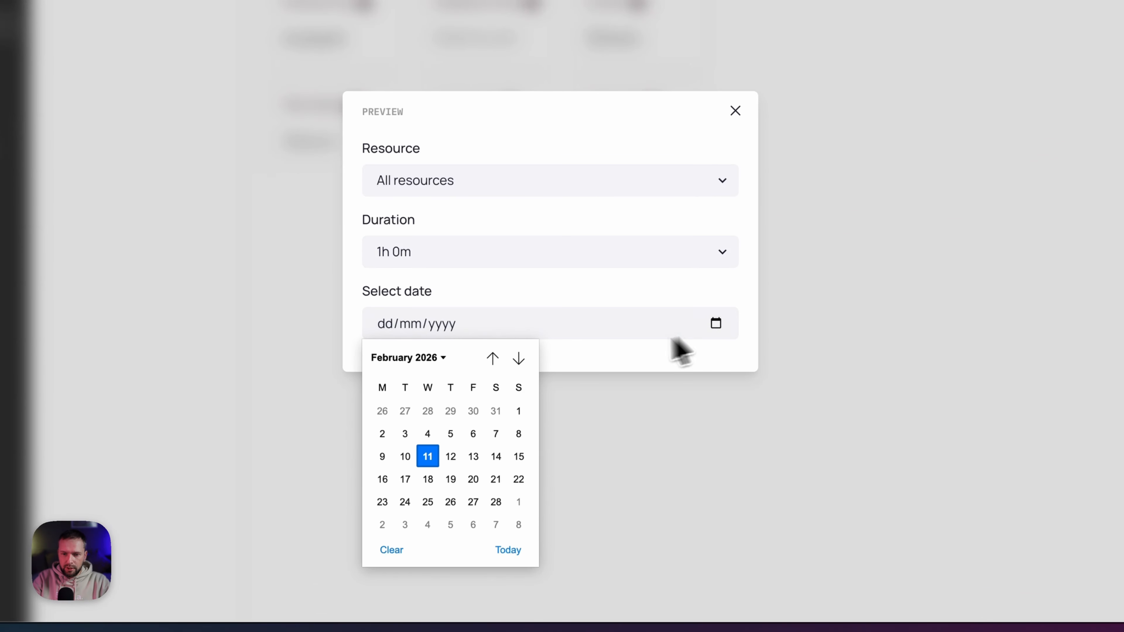
click(451, 456)
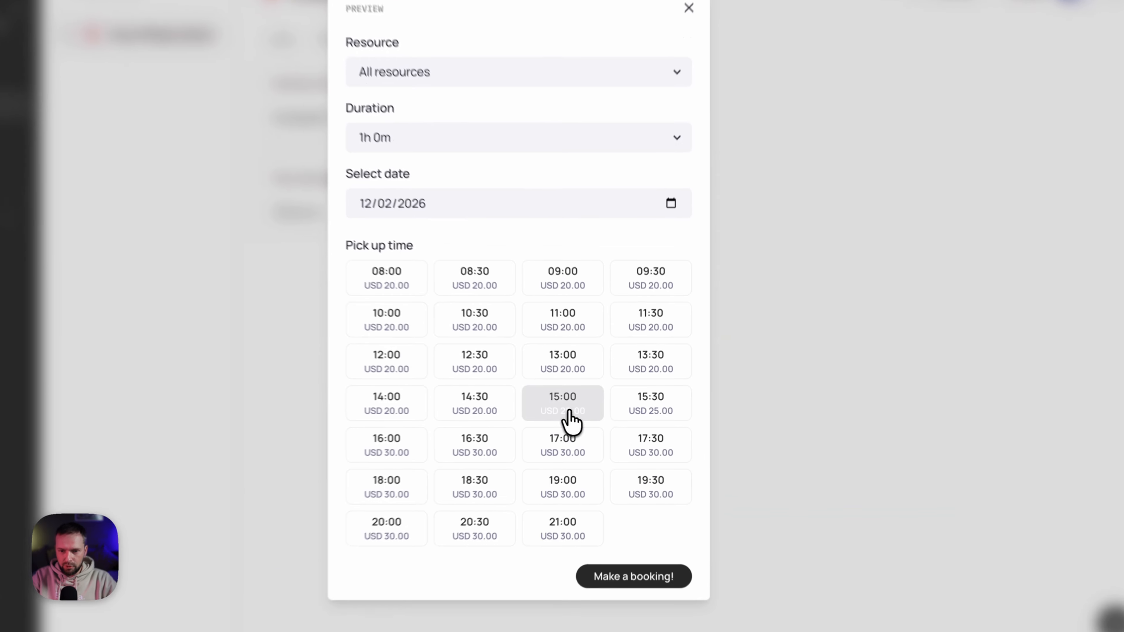
click(589, 413)
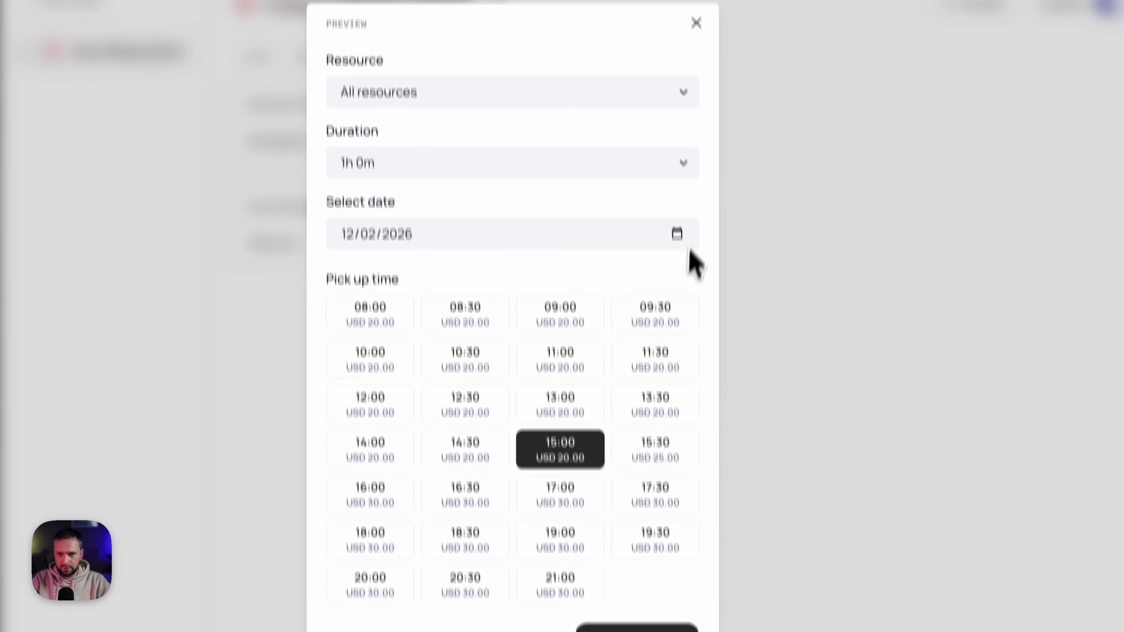
click(677, 205)
click(503, 267)
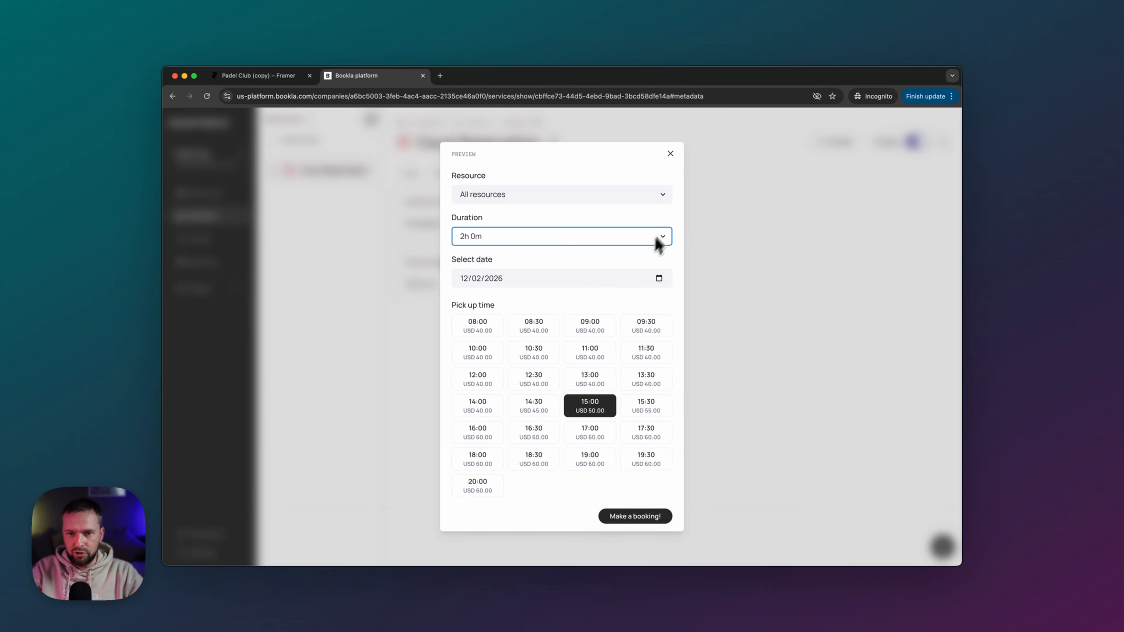
click(659, 278)
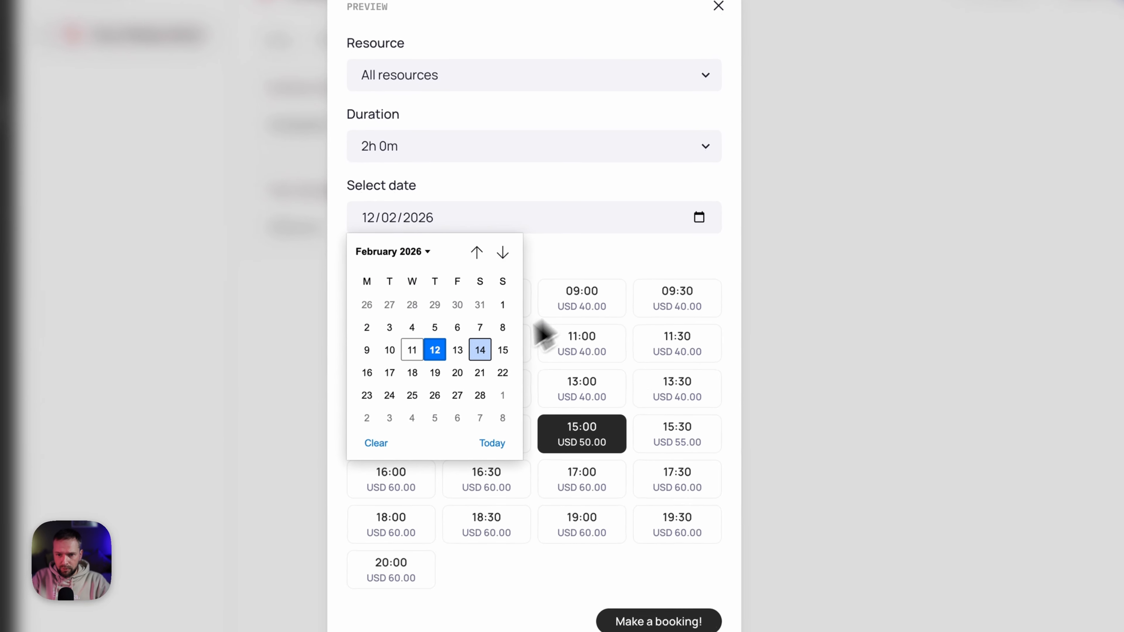
click(480, 351)
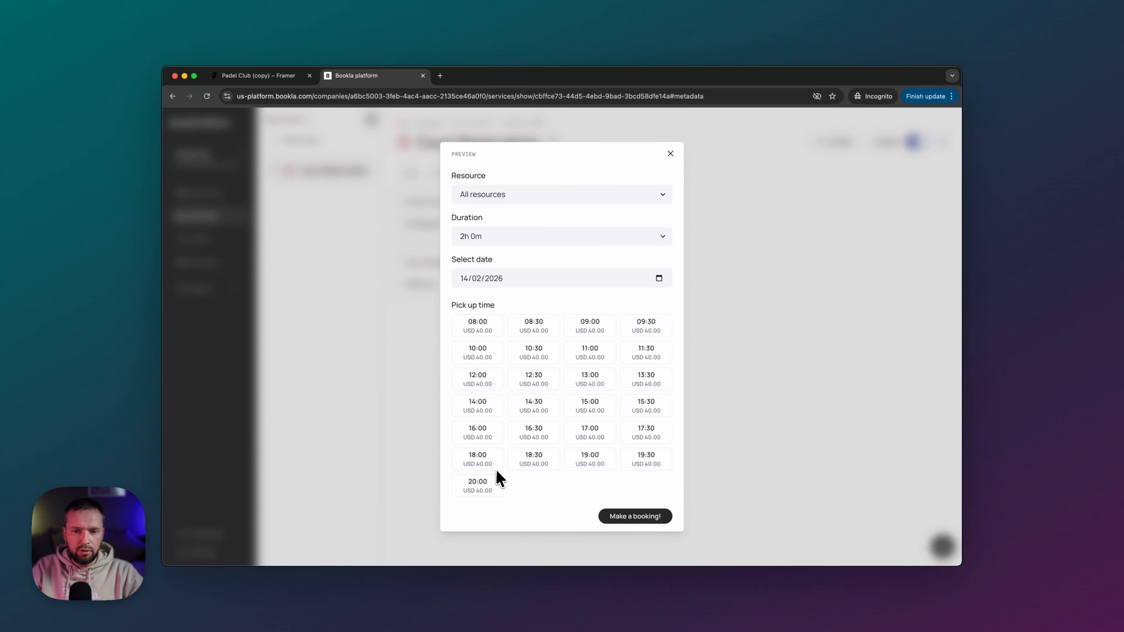
click(669, 153)
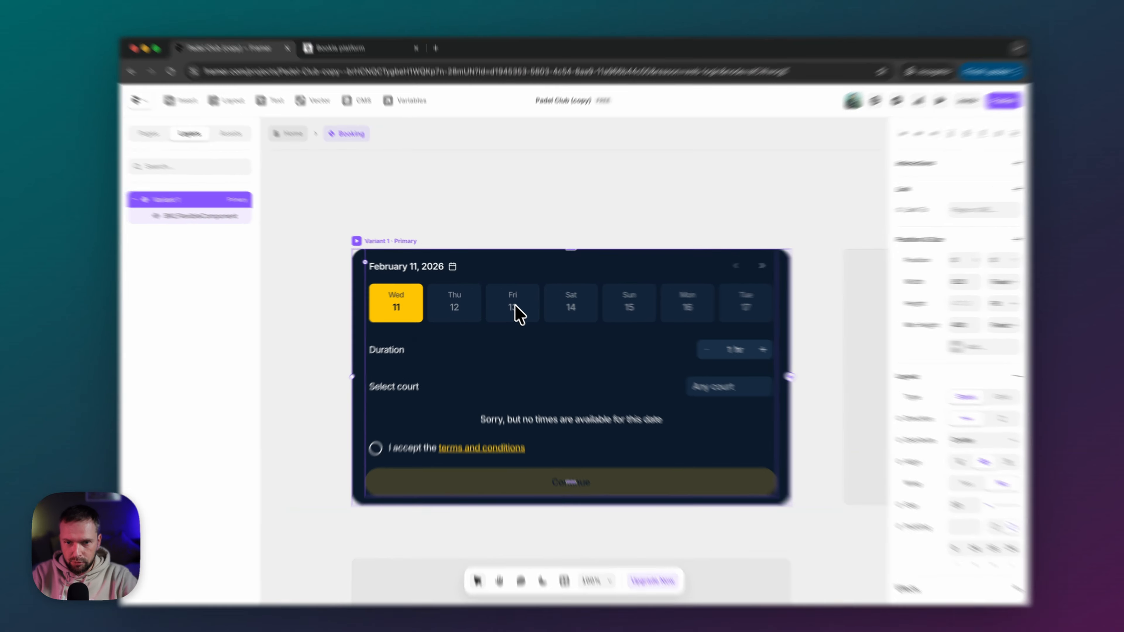
- Select the BKLFlexibleComponent widget and show its Bookla connection settings, with the U.S. region
click(509, 305)
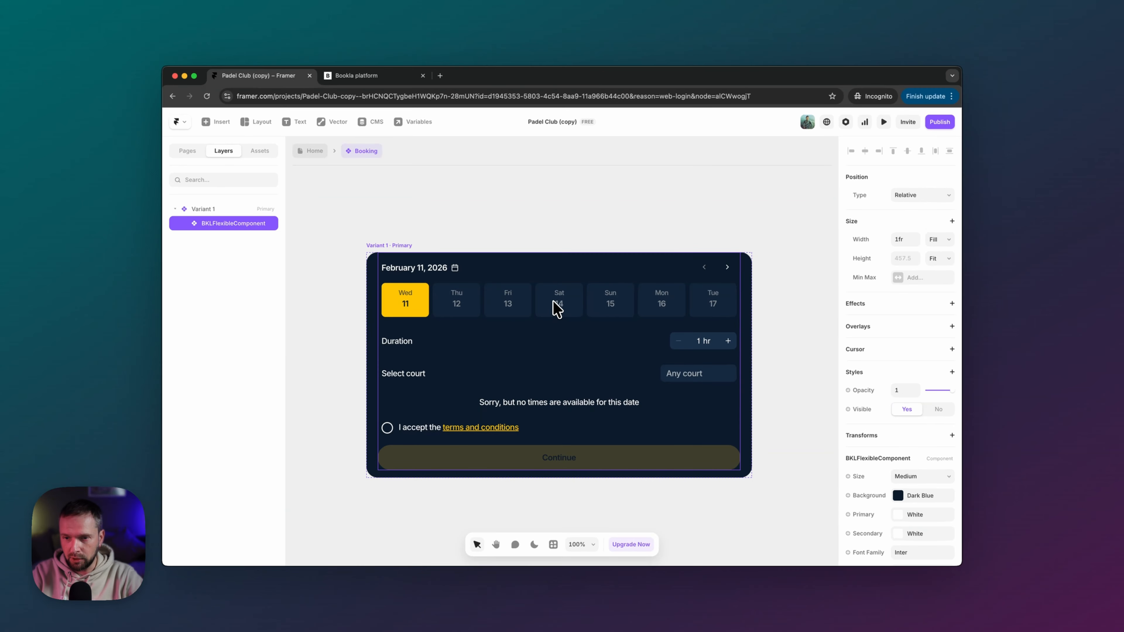
scroll(891, 471, down, 4)
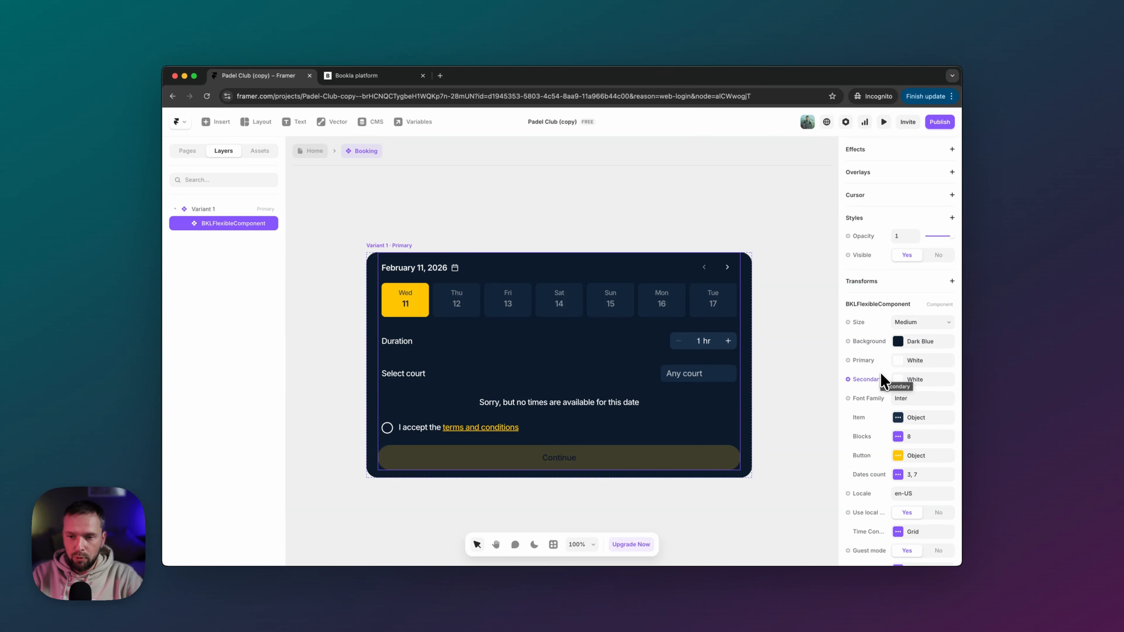
scroll(881, 379, down, 5)
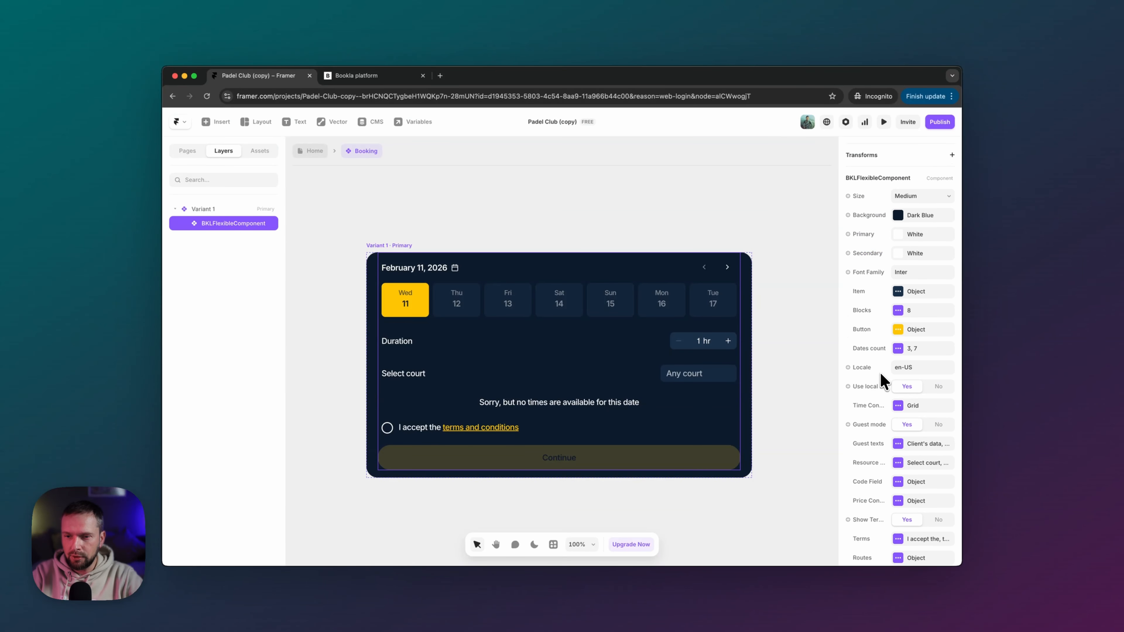
scroll(880, 373, down, 3)
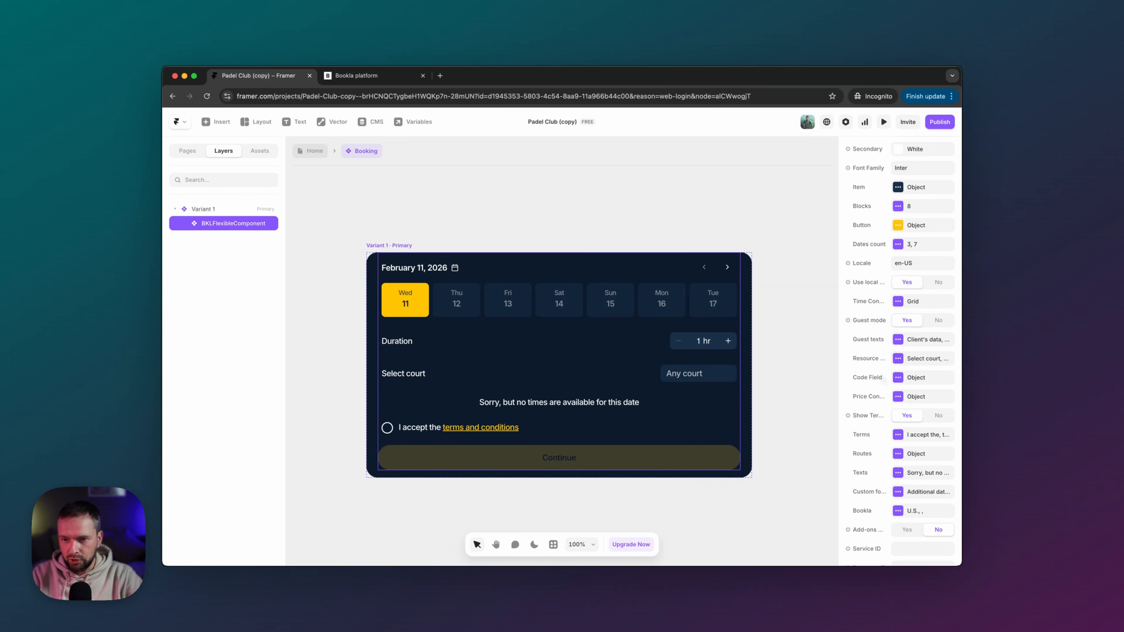
scroll(880, 381, down, 3)
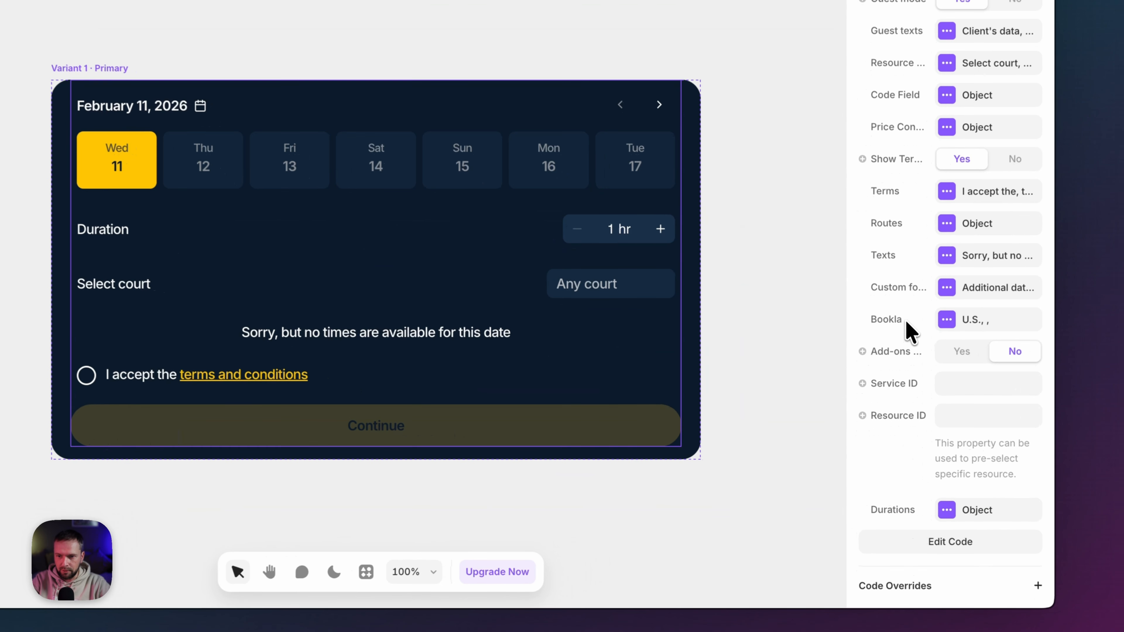
click(965, 323)
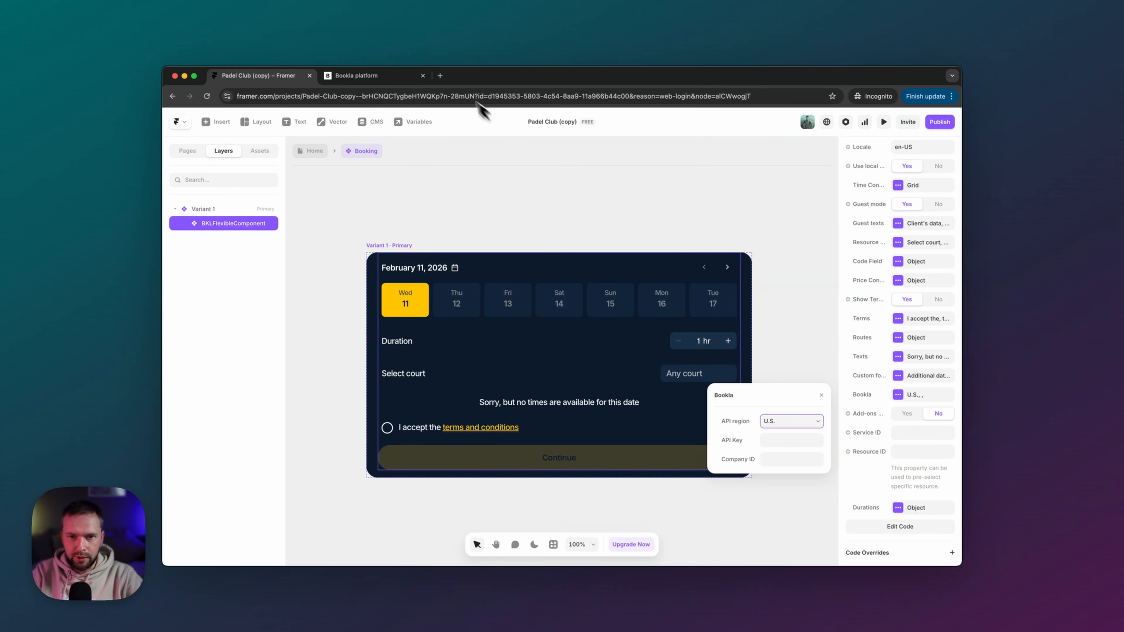
- Confirm the US region in Bookla, then paste the Pádel Club company ID into Company ID
click(360, 78)
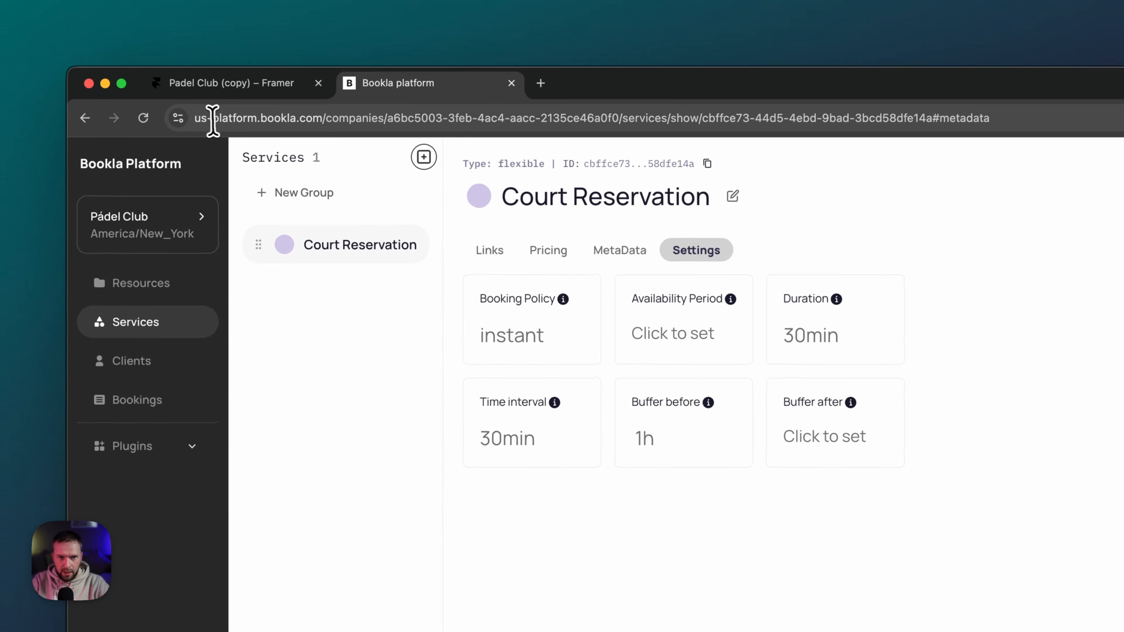
drag(214, 115, 201, 117)
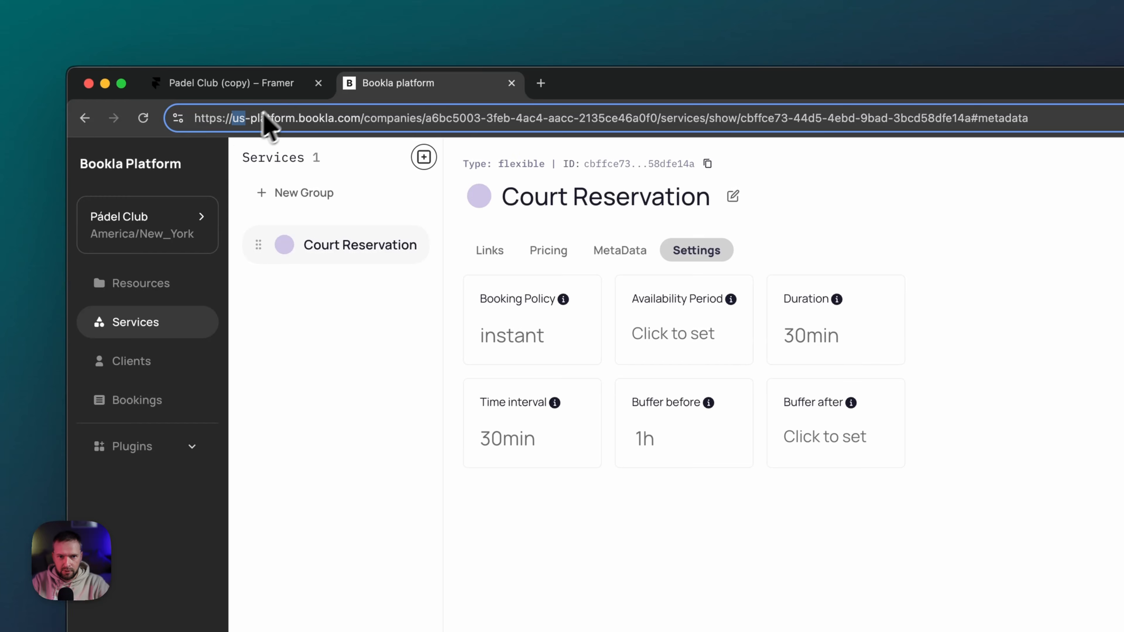
click(281, 85)
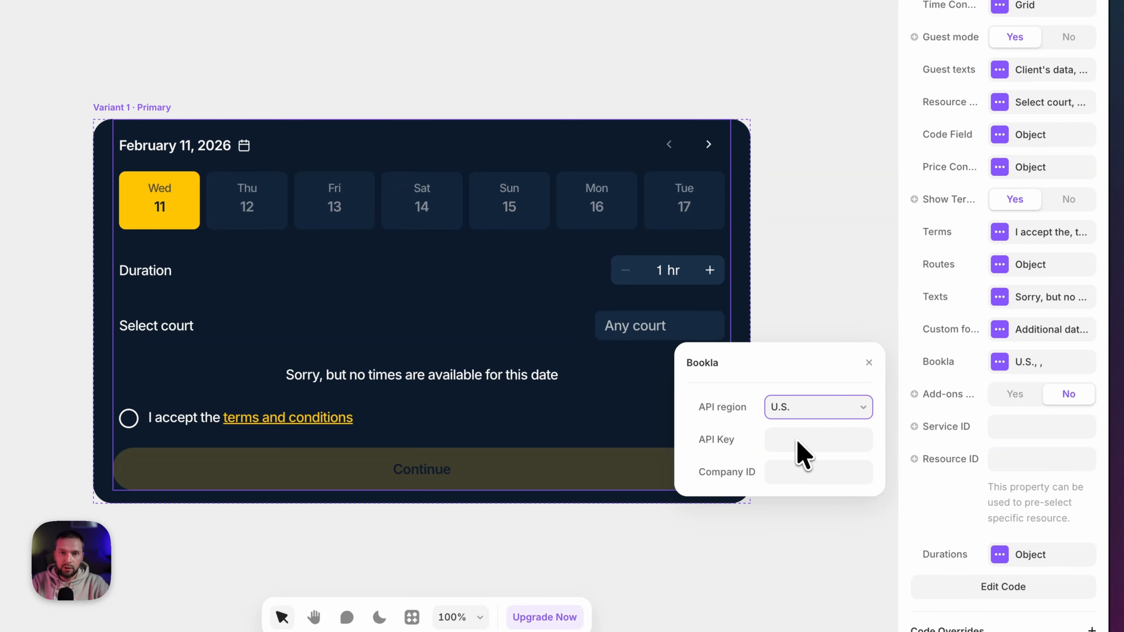
click(790, 472)
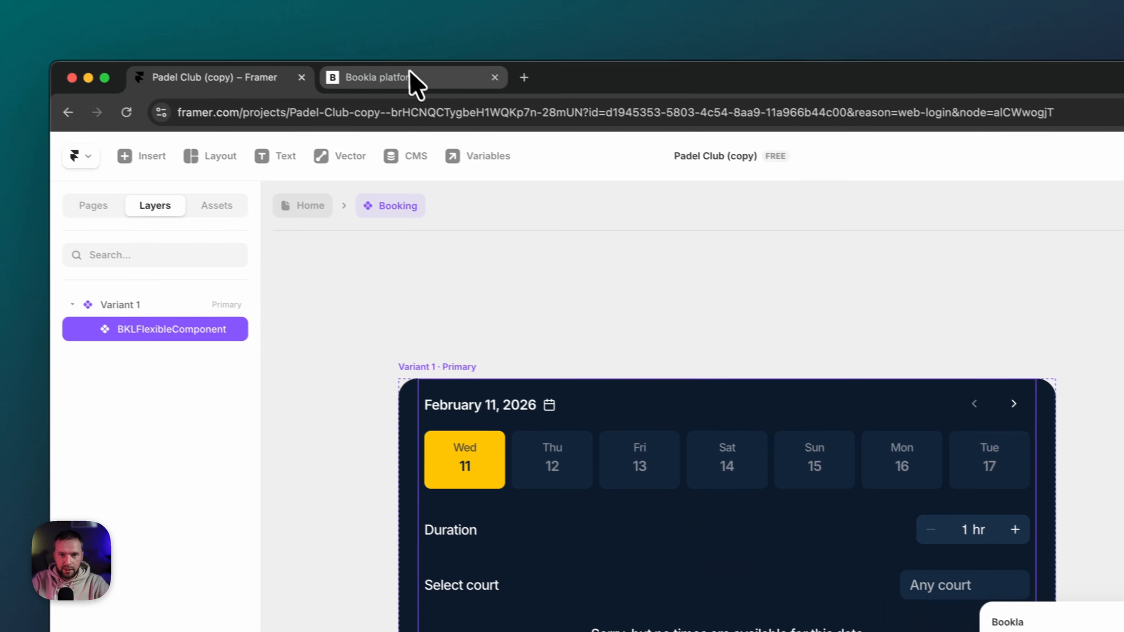
click(408, 84)
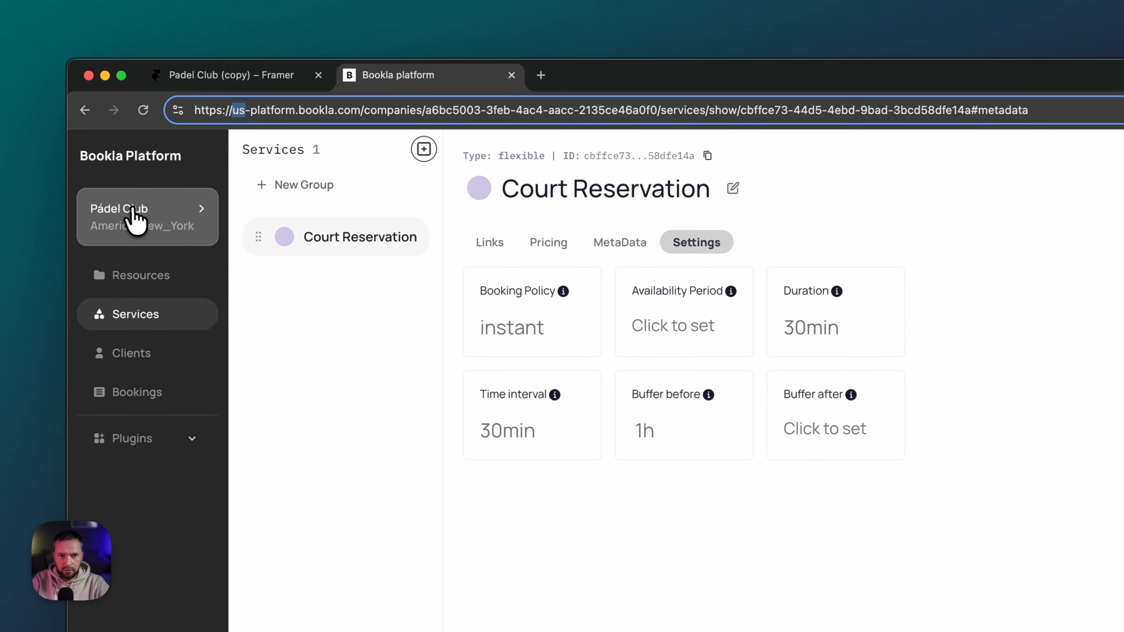
click(140, 228)
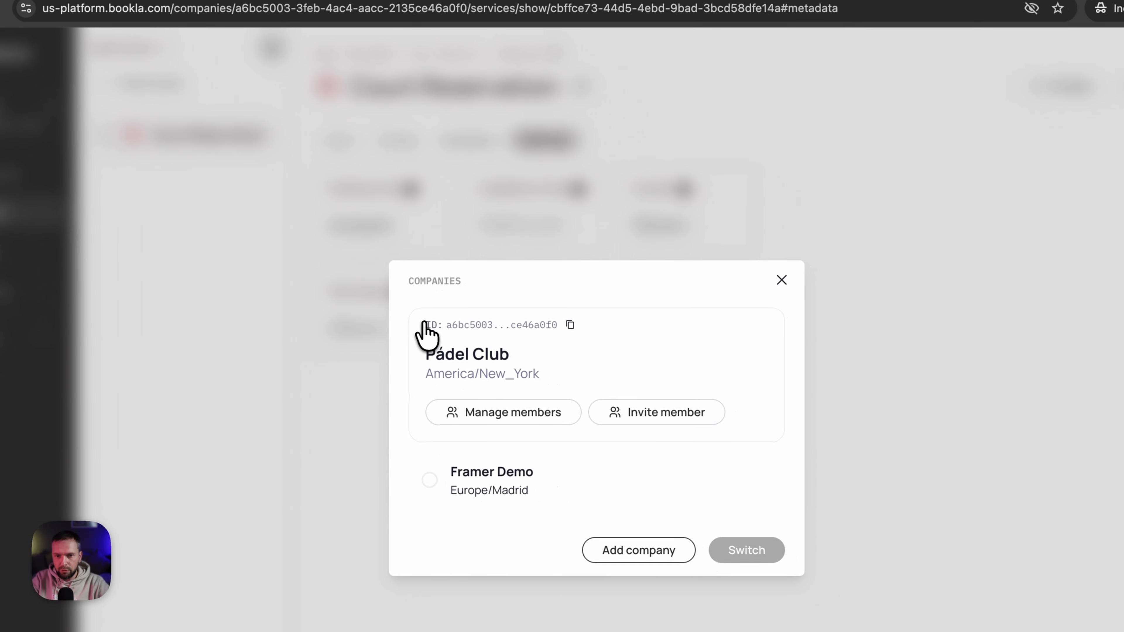
click(569, 324)
click(756, 309)
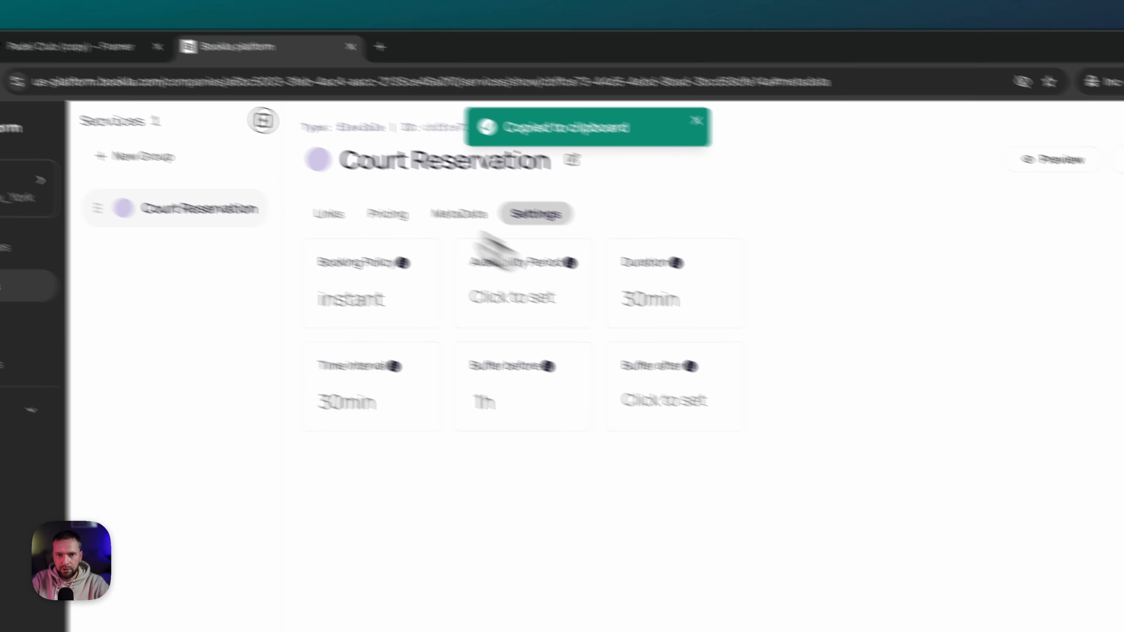
click(110, 6)
click(968, 616)
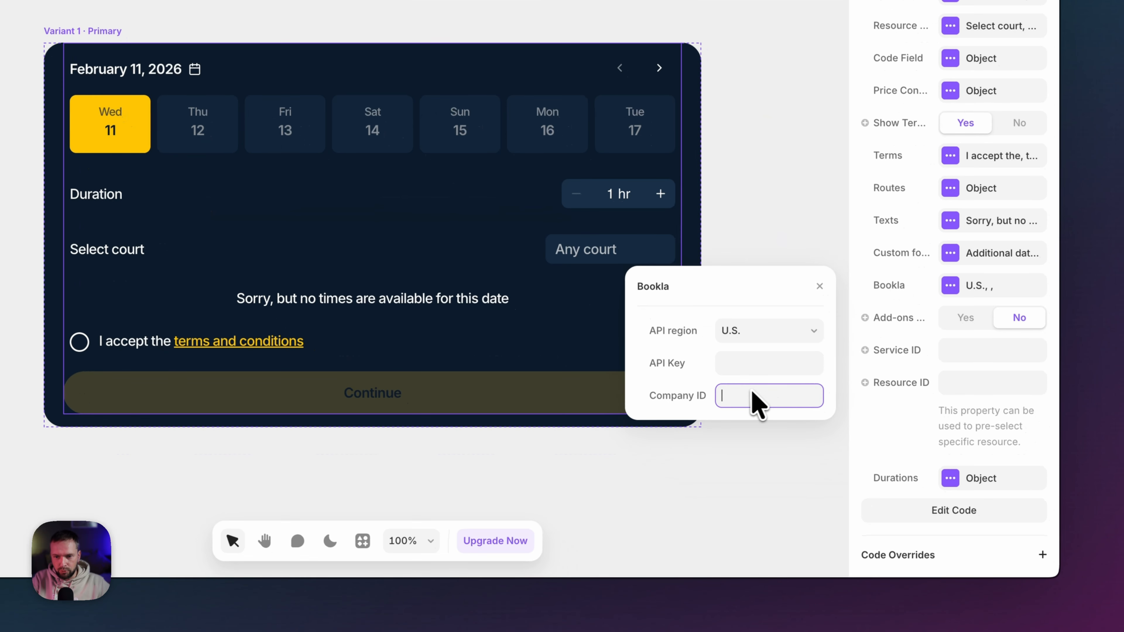
key(super+v)
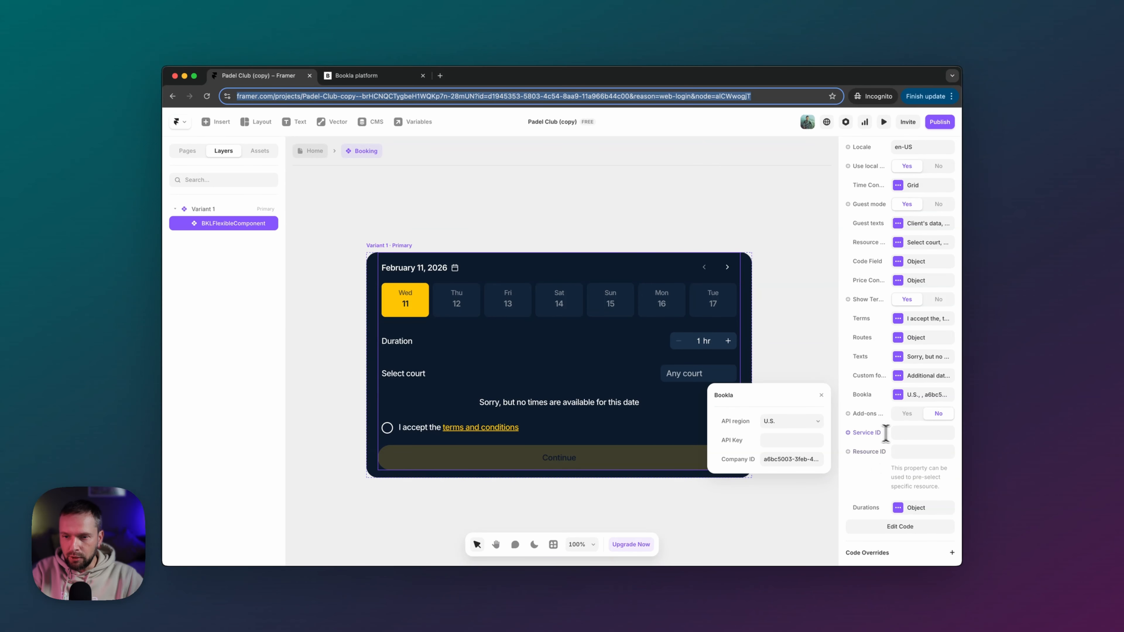
- Copy the Court Reservation service ID from Bookla into the widget's Service ID field
click(911, 432)
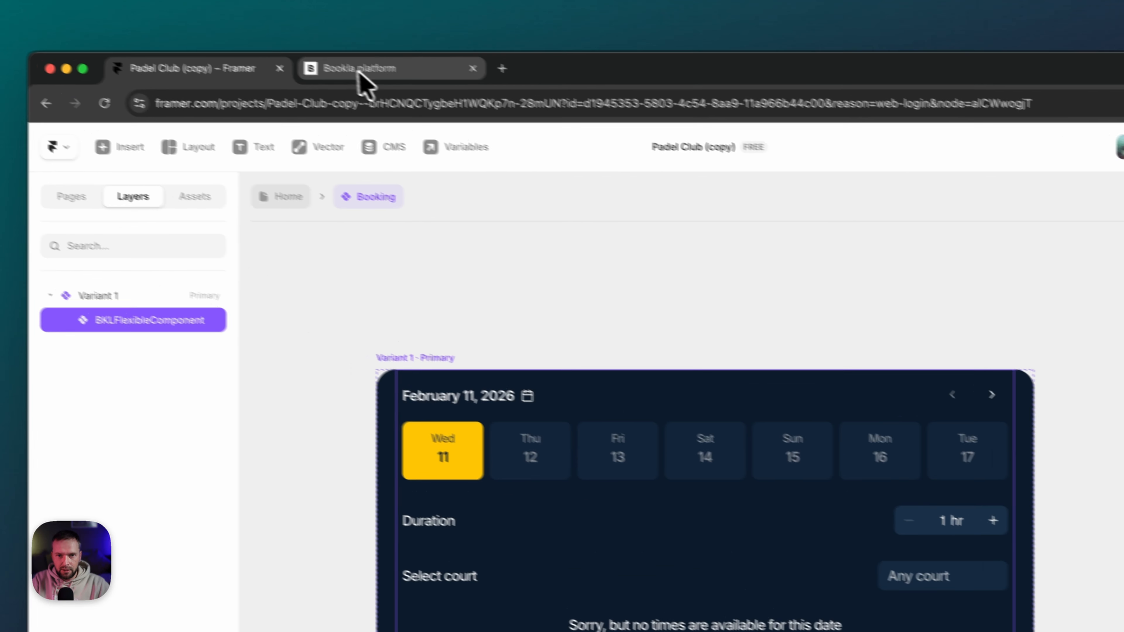
click(363, 73)
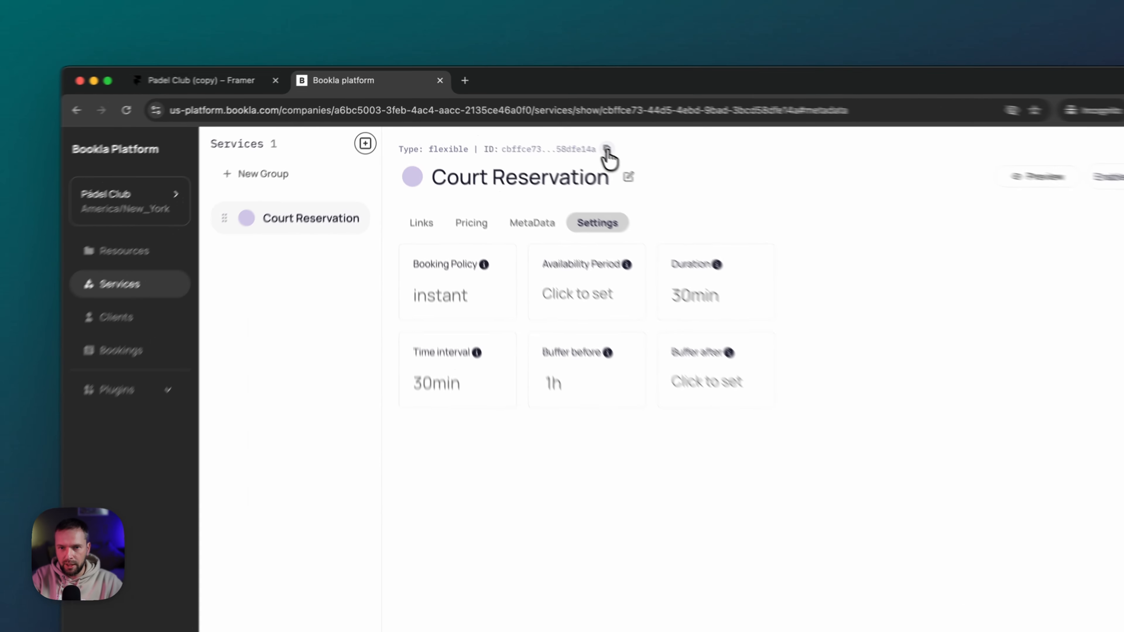
click(538, 124)
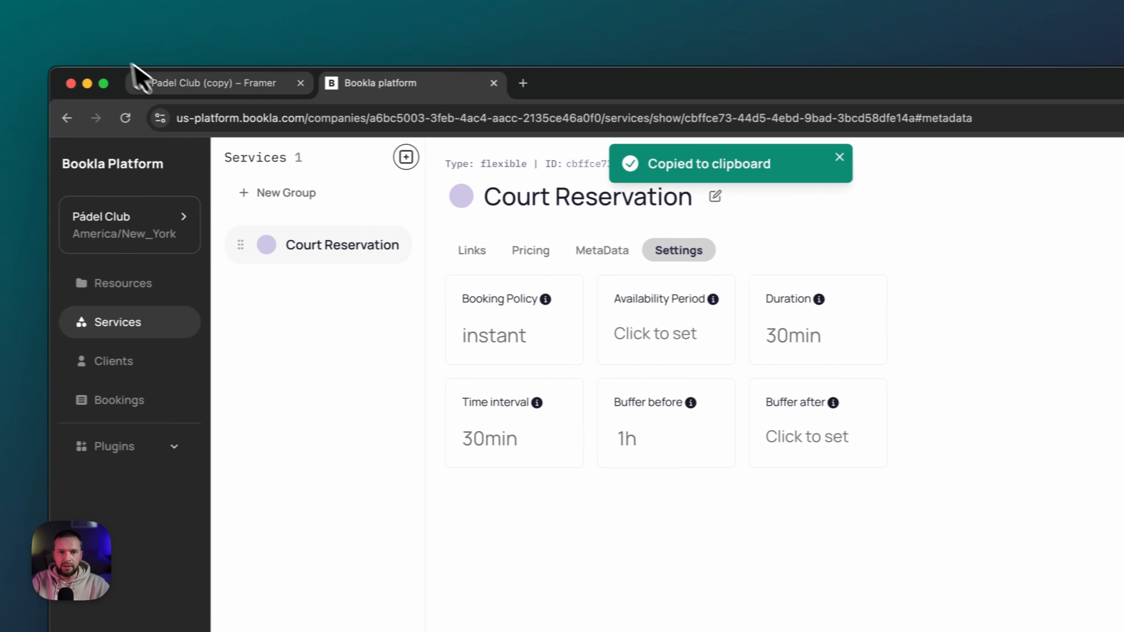
click(168, 83)
click(967, 407)
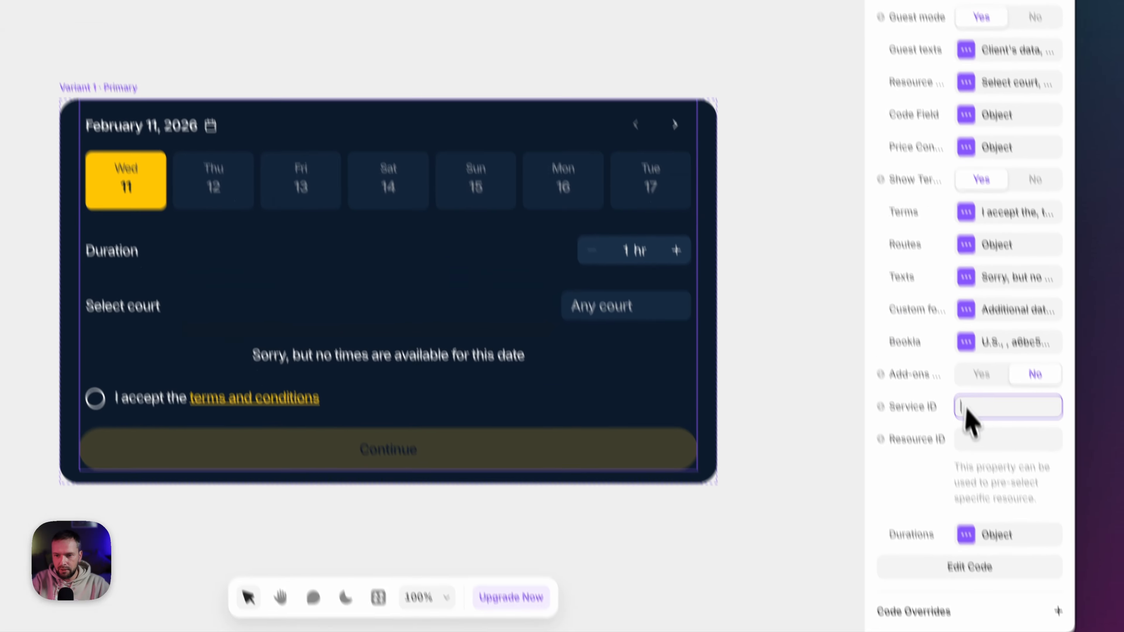
key(super+v)
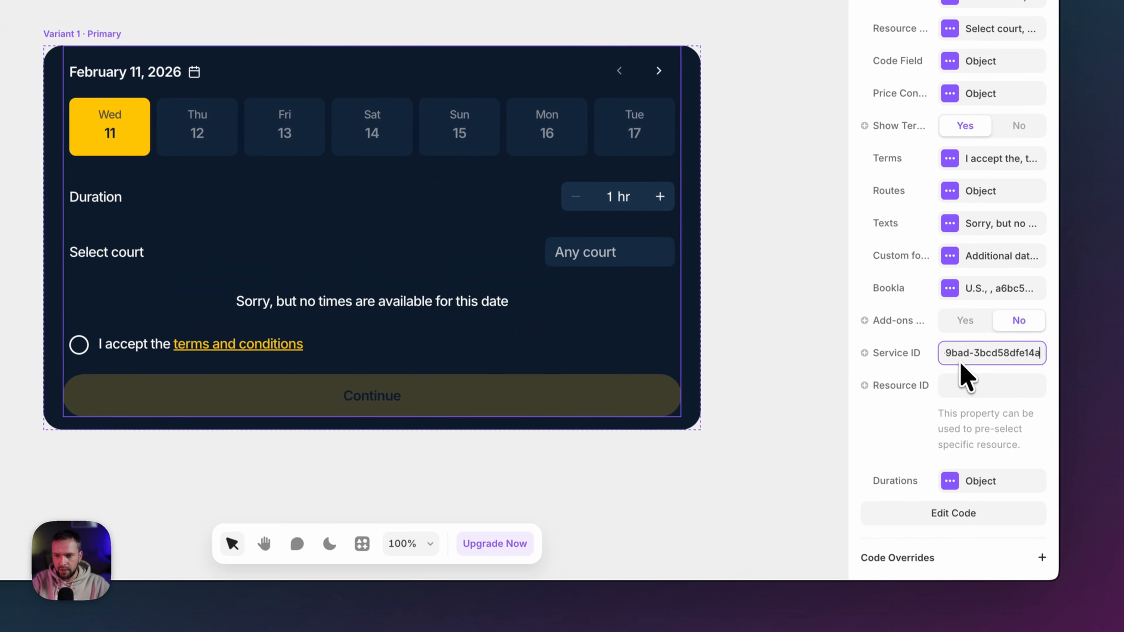
key(Tab)
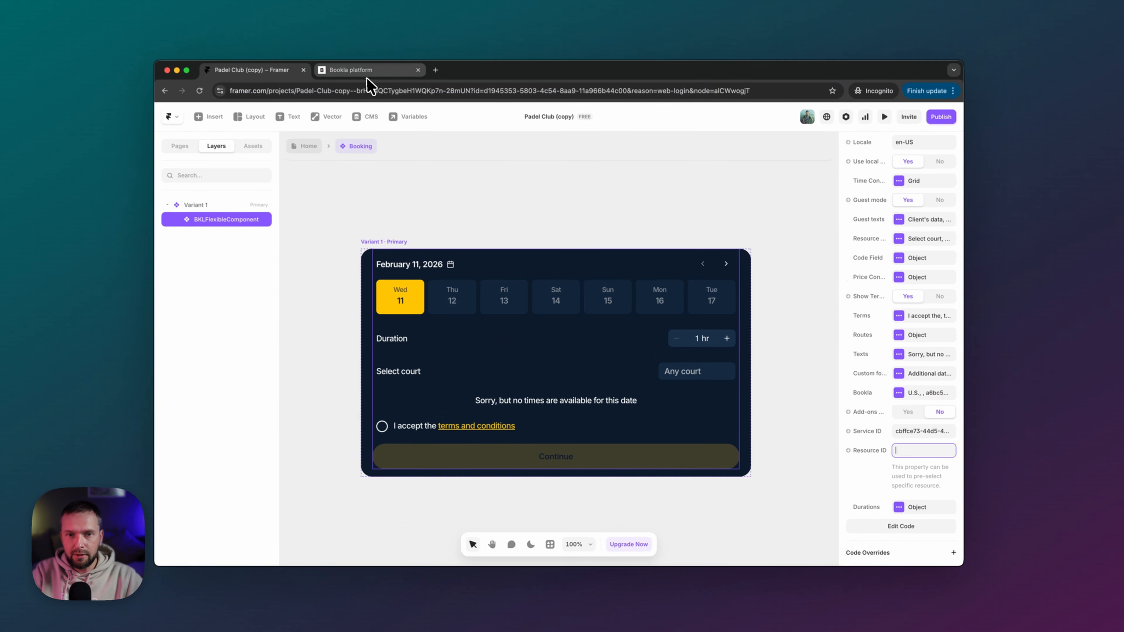
- Start a new API key named 'Framer' on Bookla's Developers page
click(373, 76)
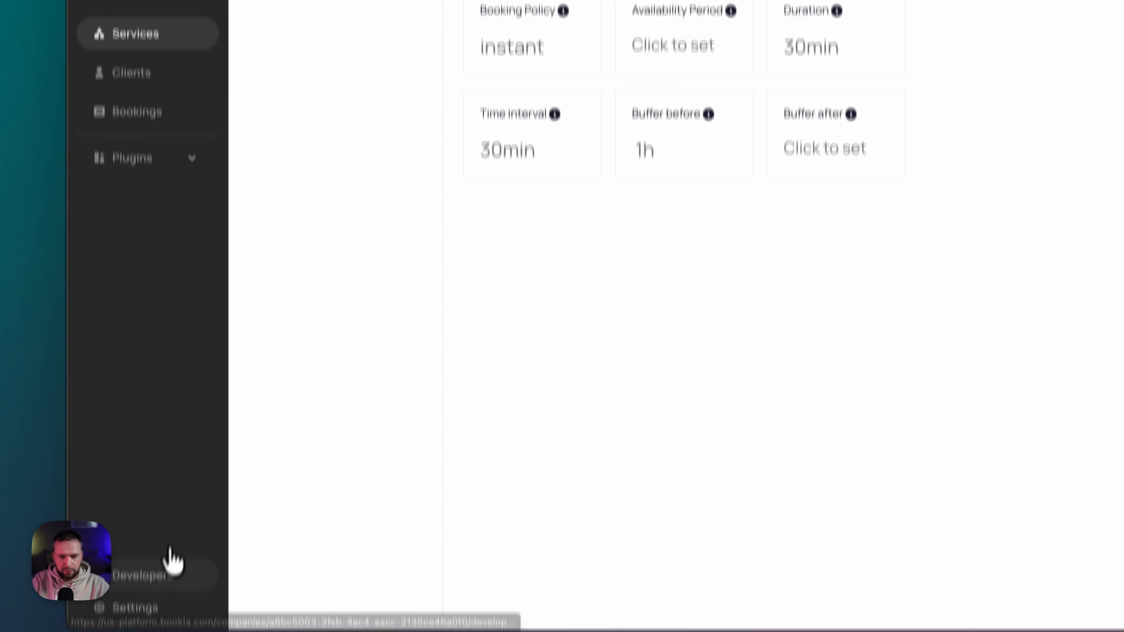
click(138, 510)
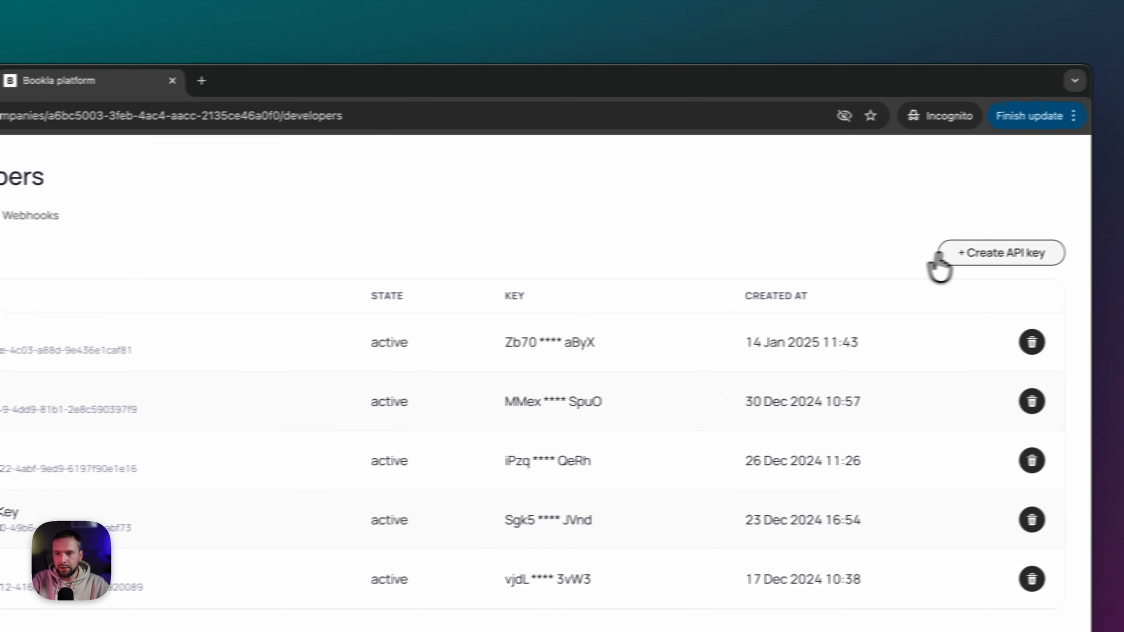
click(947, 261)
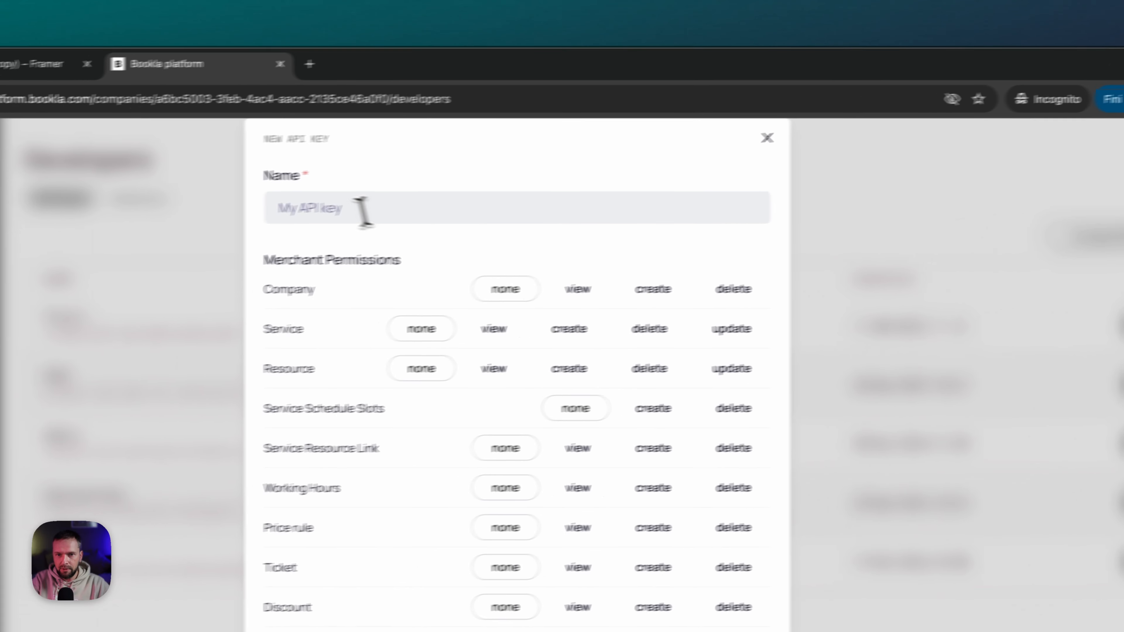
click(185, 226)
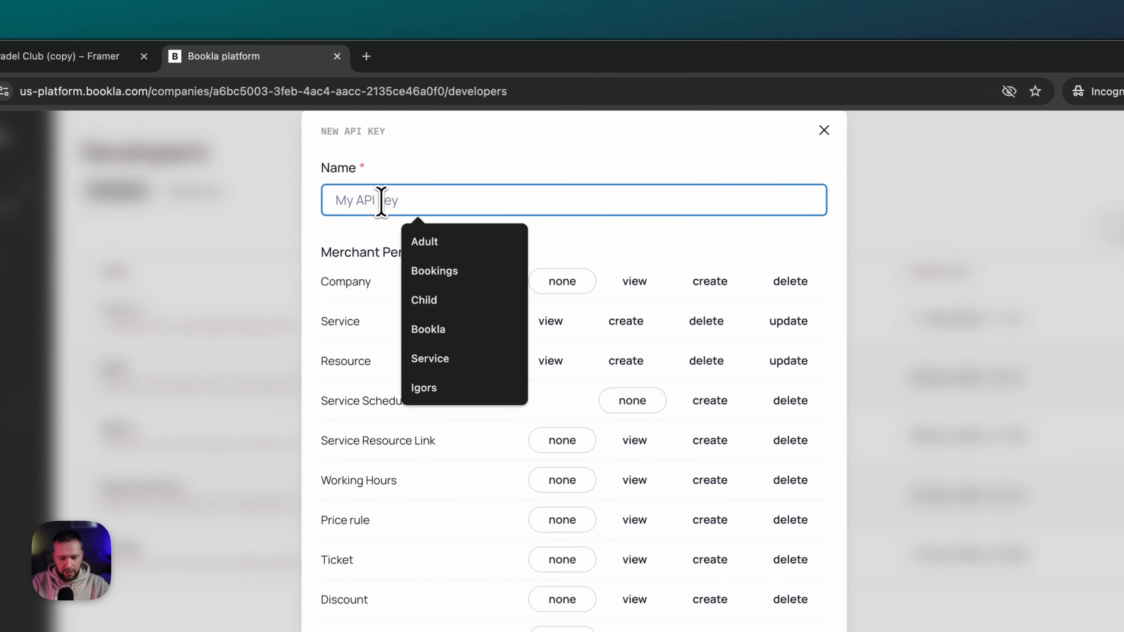
text(Fram)
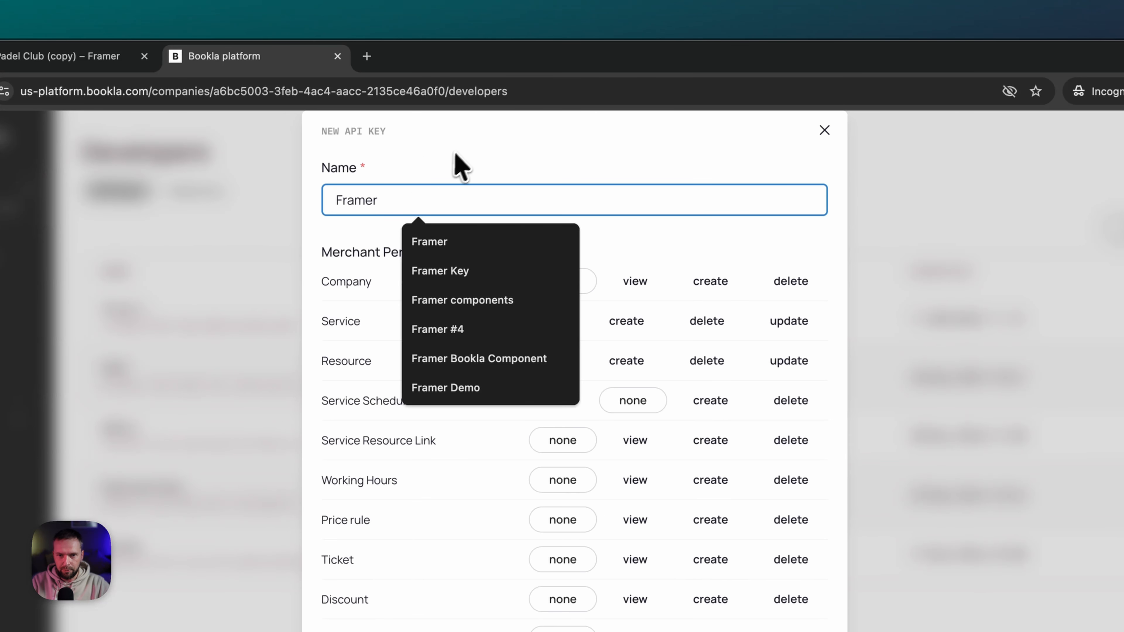
text(er)
click(462, 151)
- Give the key Client Service and Client Resource view and Guest Client create permissions, create it, and copy it
scroll(376, 326, down, 10)
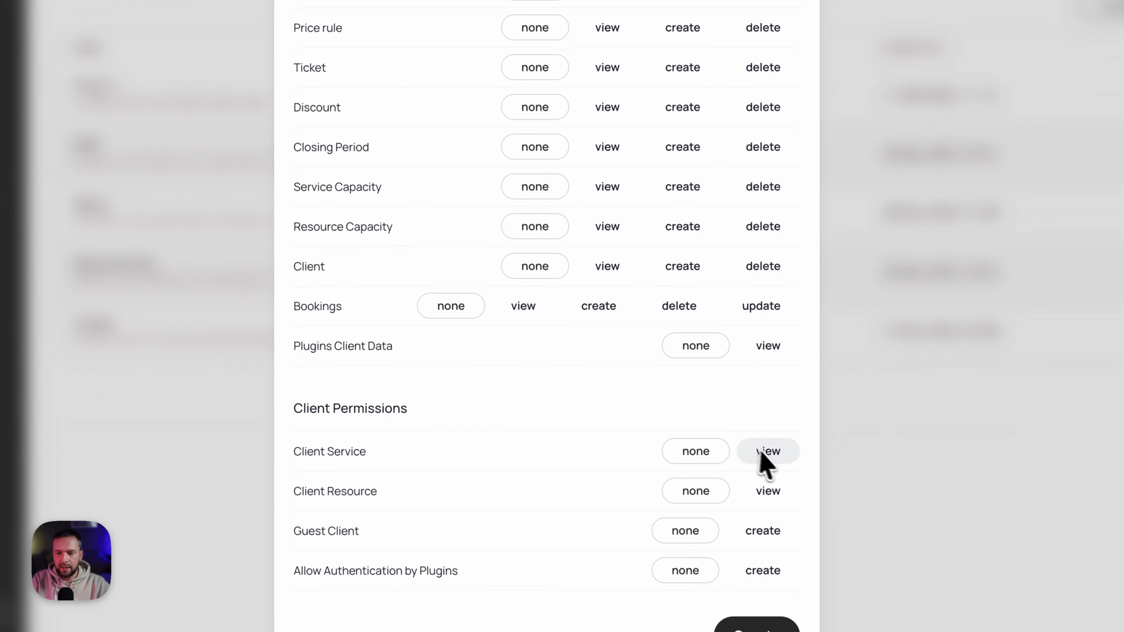
drag(294, 409, 423, 410)
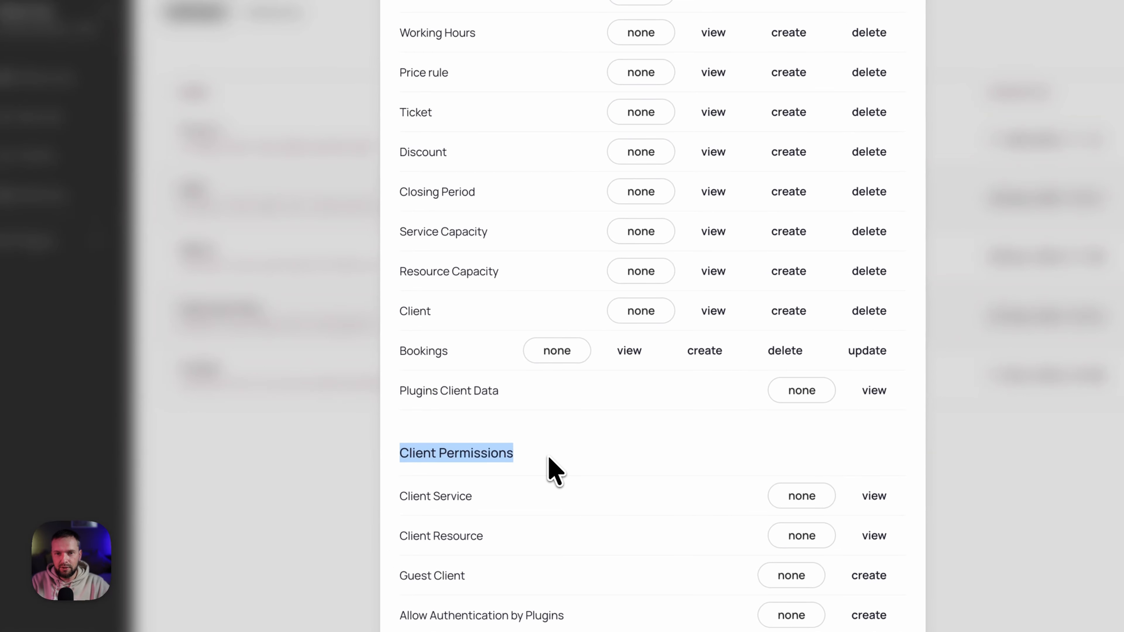
scroll(549, 456, up, 5)
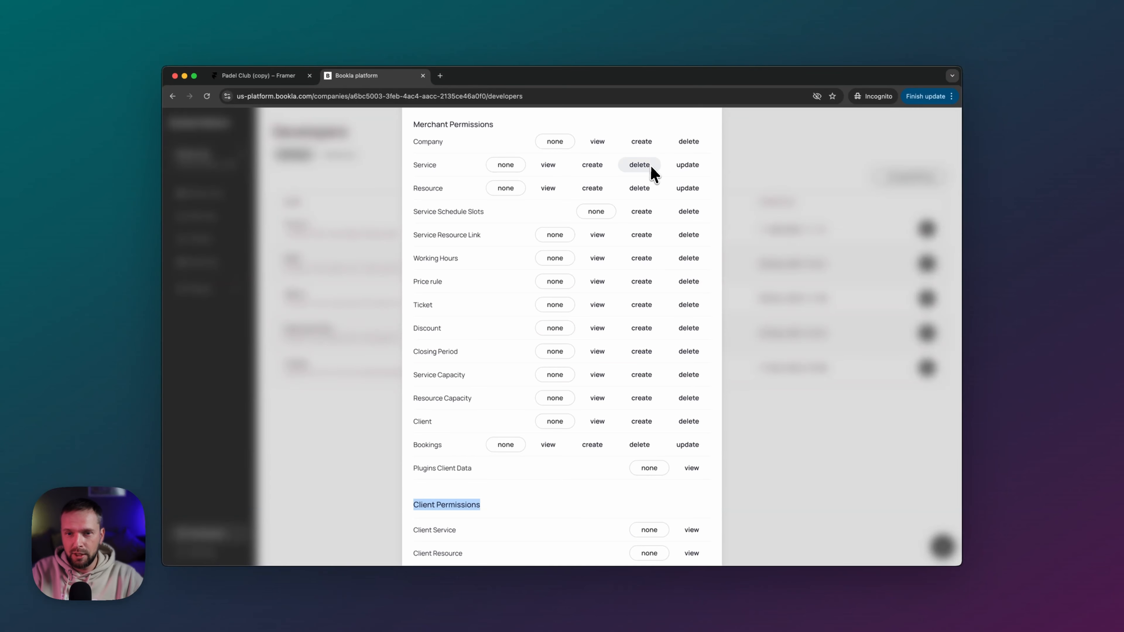
scroll(645, 181, down, 2)
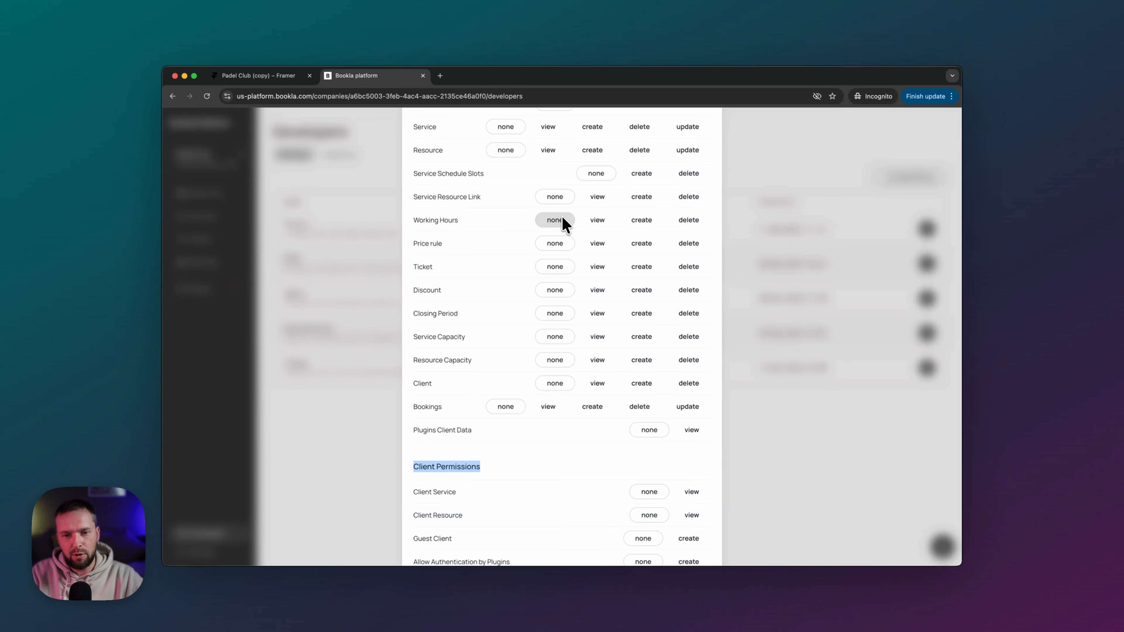
scroll(562, 223, down, 2)
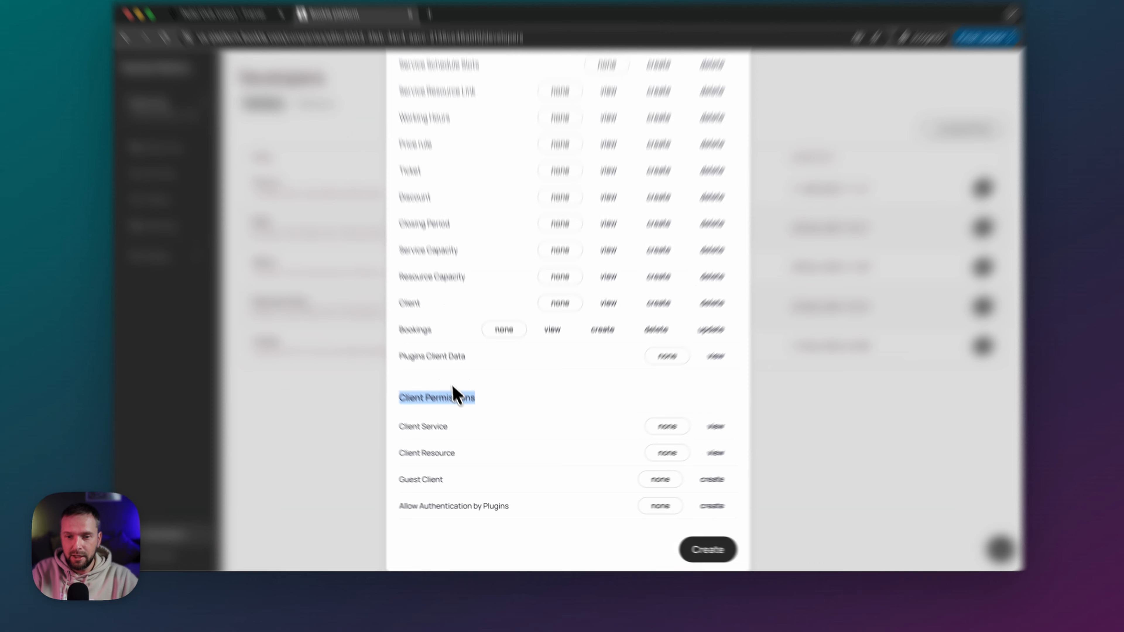
click(448, 390)
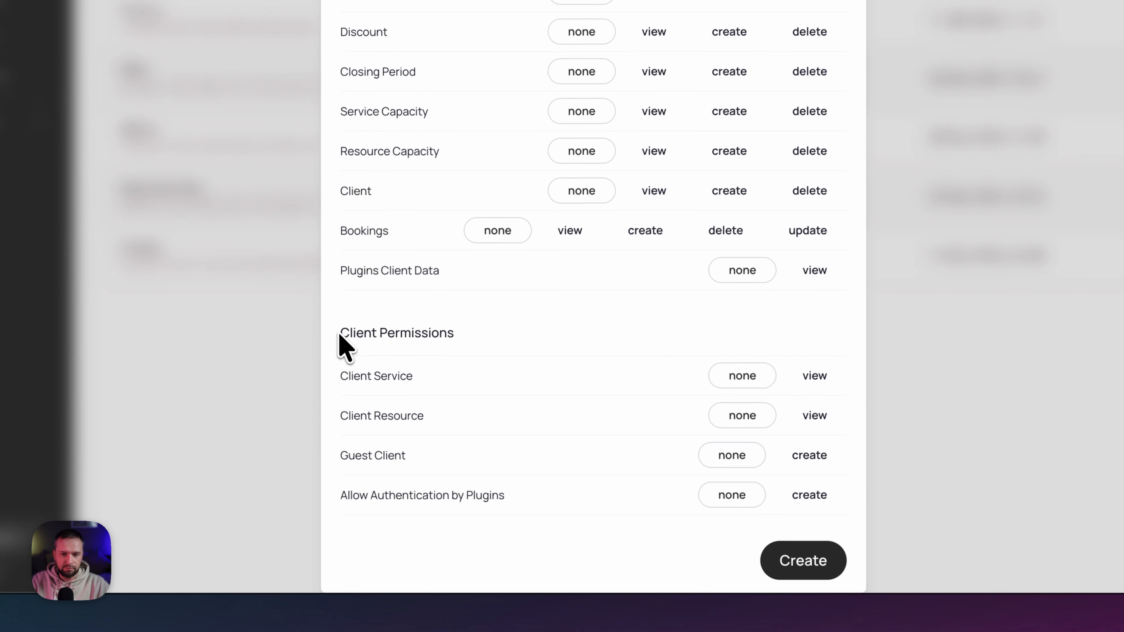
drag(348, 336, 416, 336)
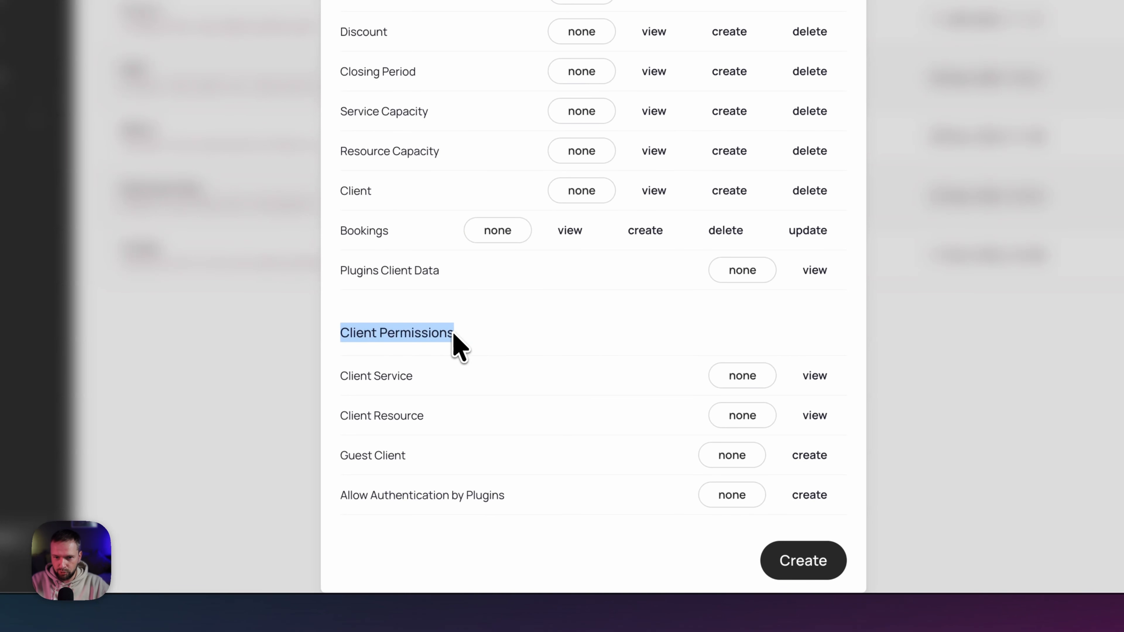
click(585, 314)
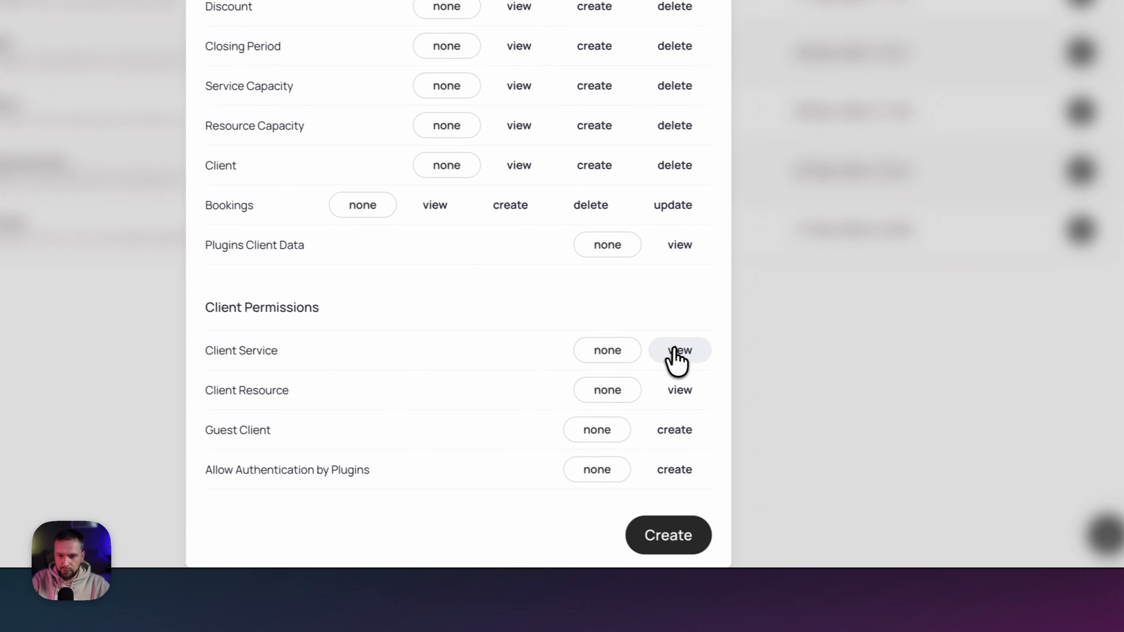
click(677, 351)
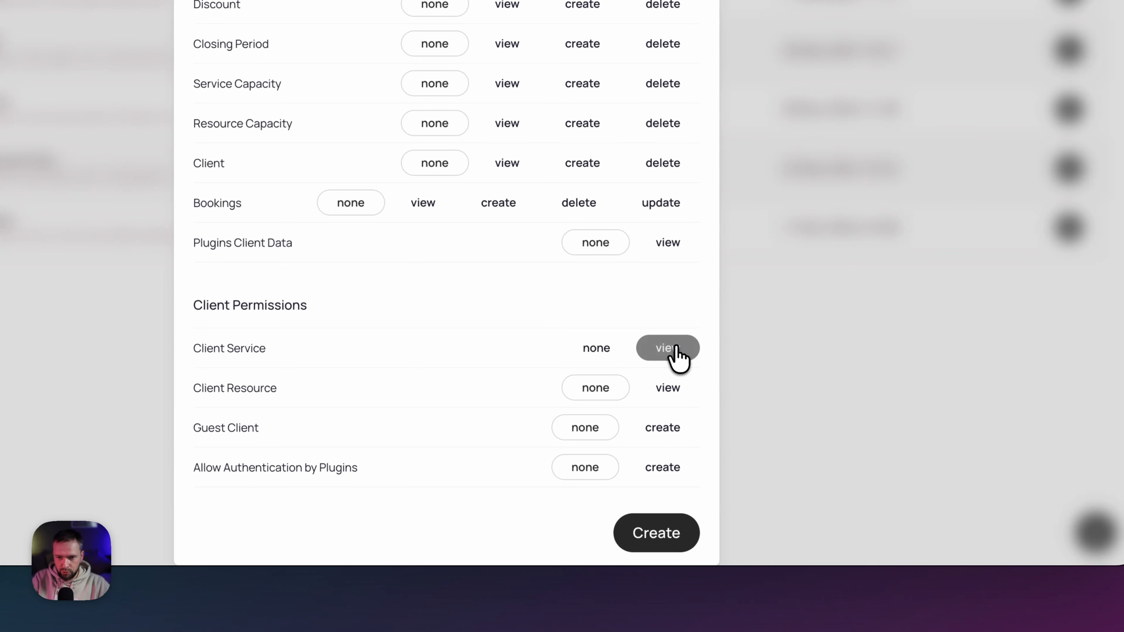
click(672, 395)
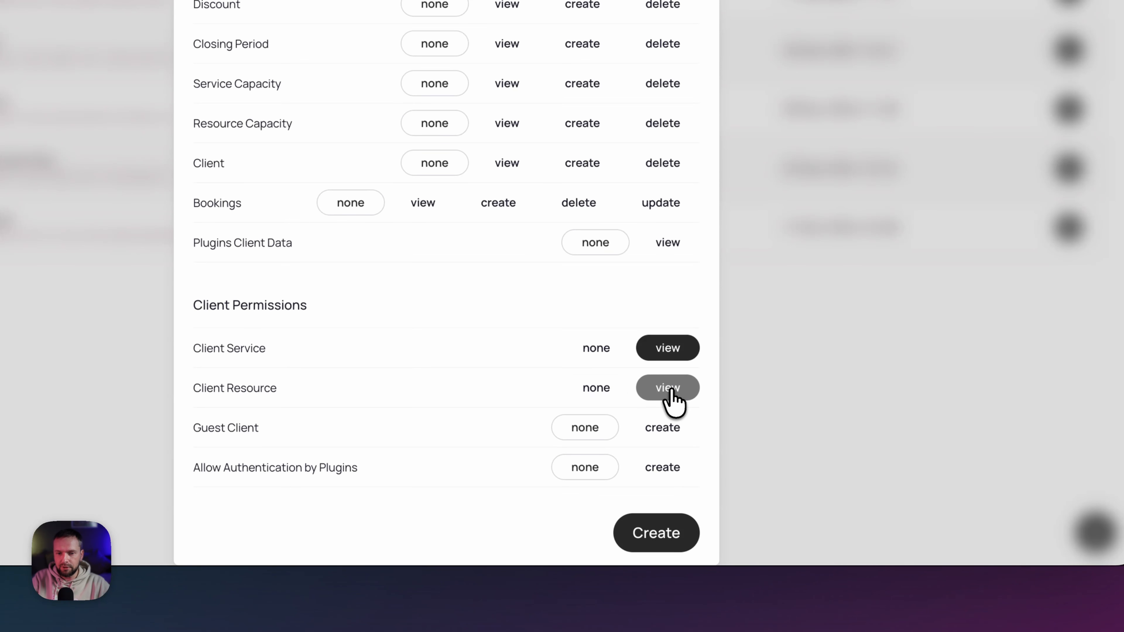
click(670, 438)
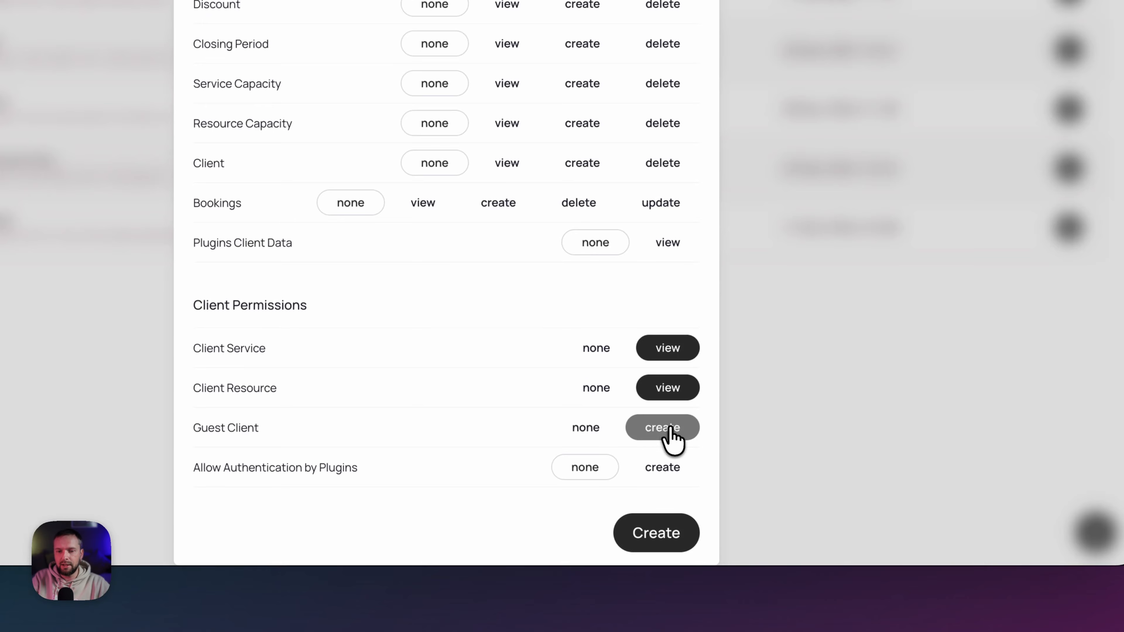
click(664, 538)
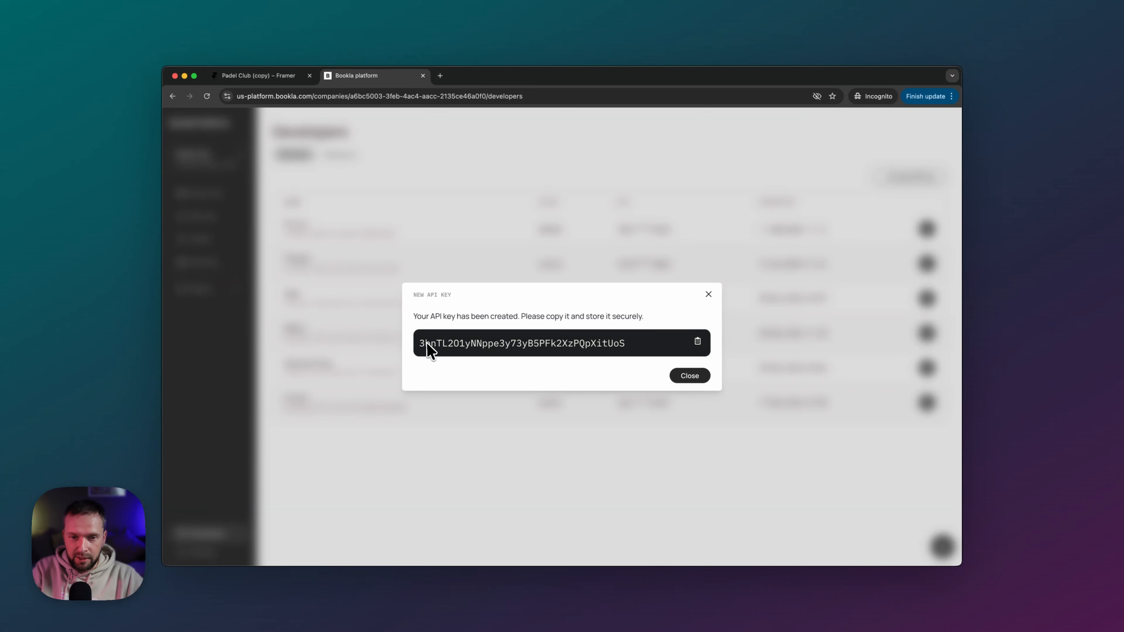
click(698, 341)
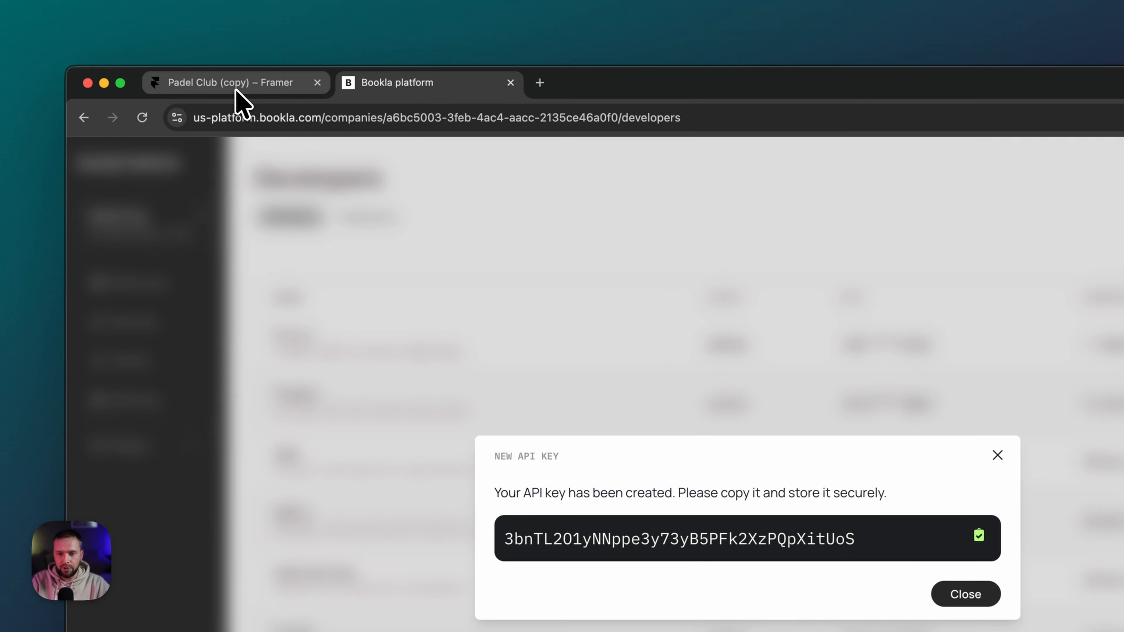
click(128, 38)
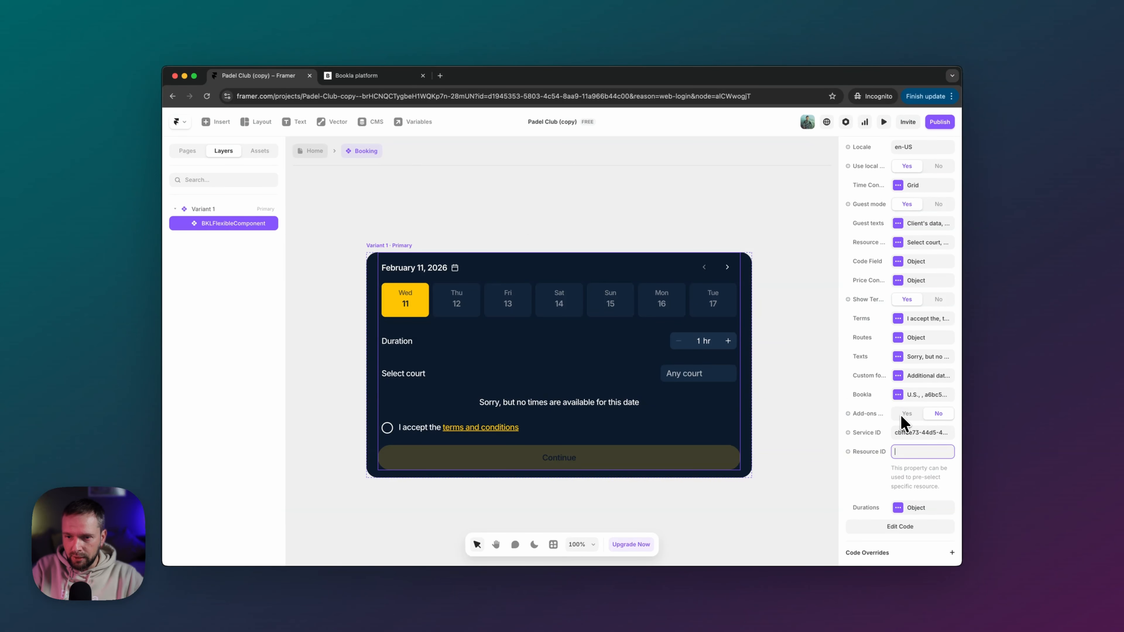
- Enter the new Bookla API key in the widget's connection settings
click(908, 395)
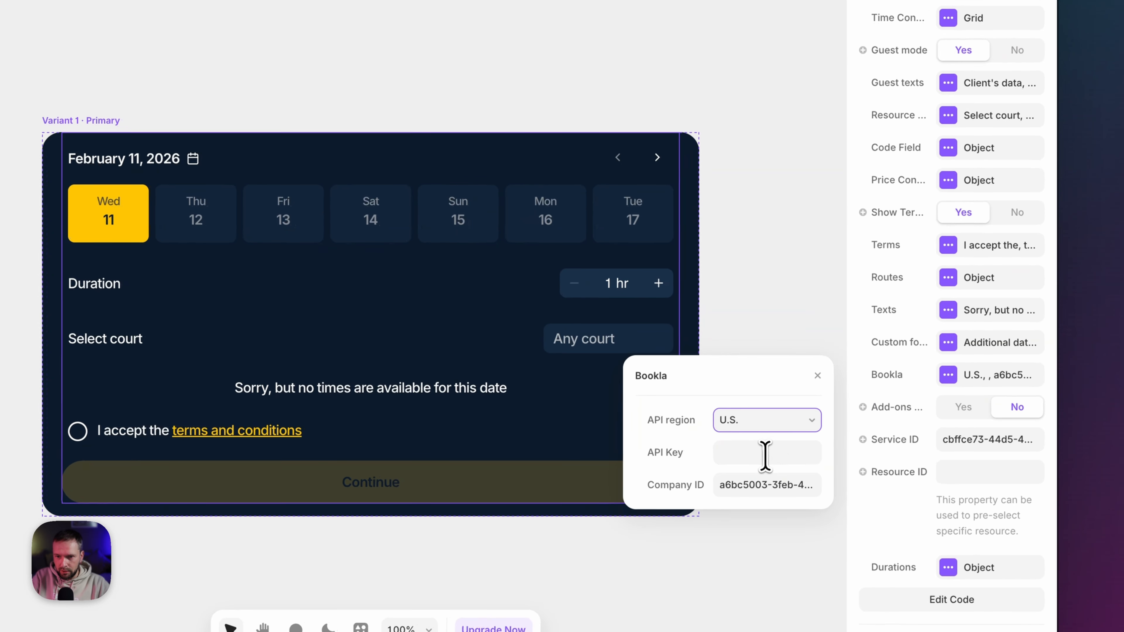
click(765, 453)
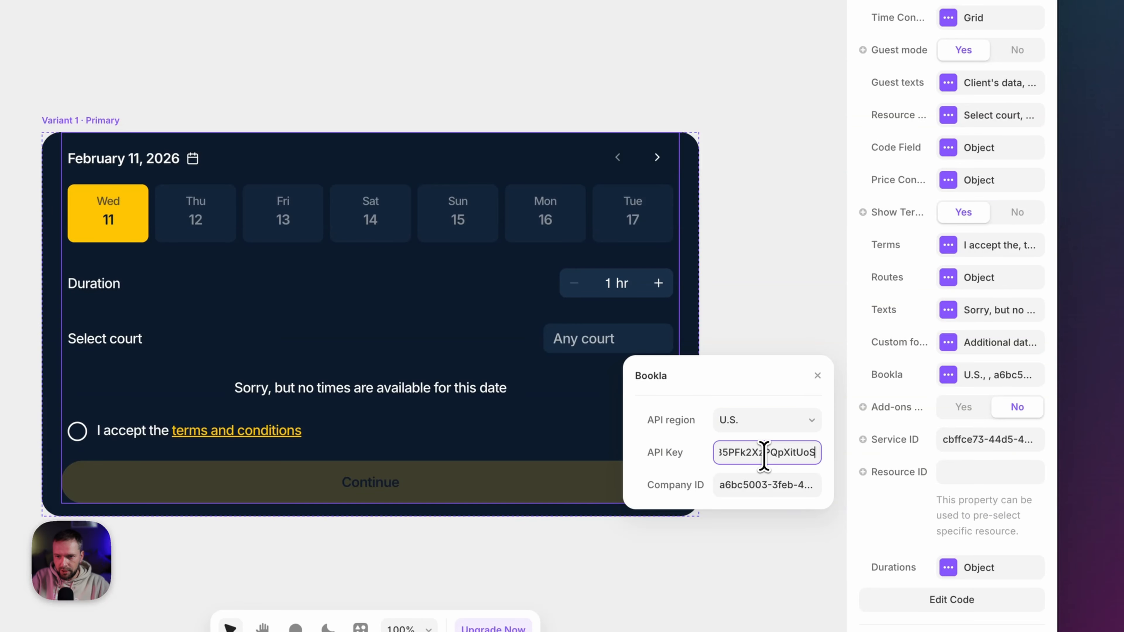
key(Tab)
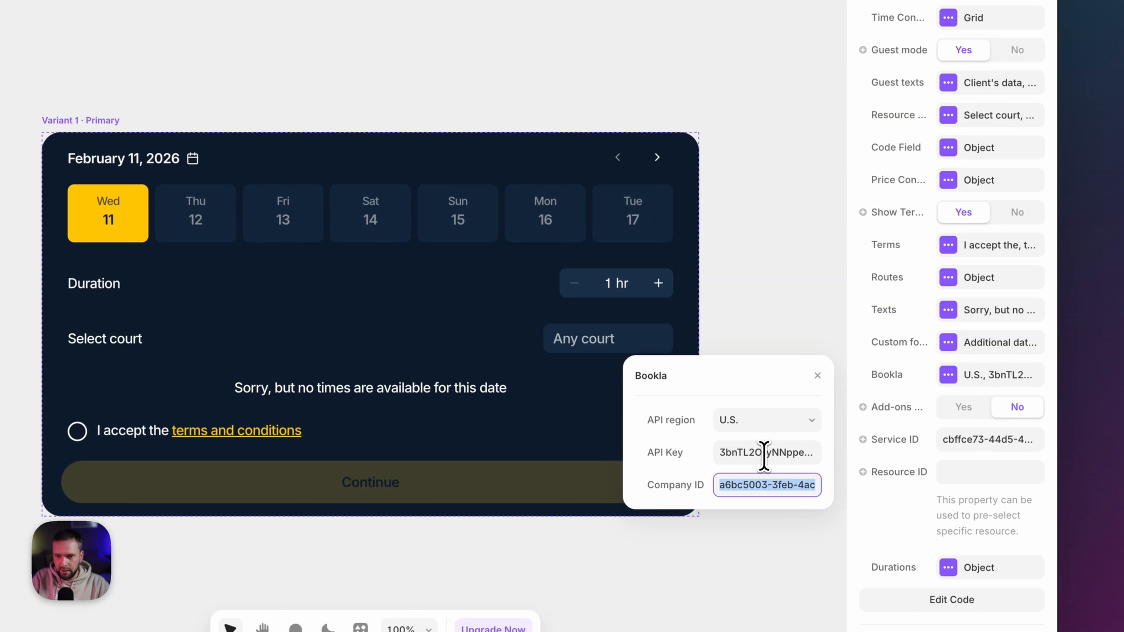
click(818, 377)
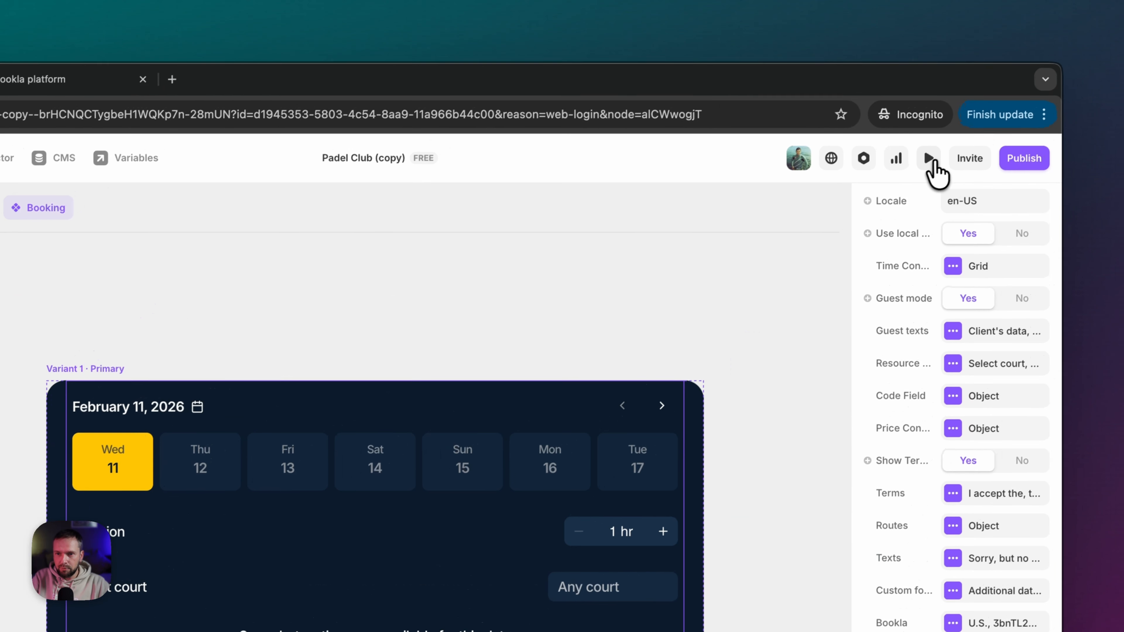
- Preview the widget, booking Friday 13 at 8:30 AM for 2 hours, then return to the editor
click(929, 159)
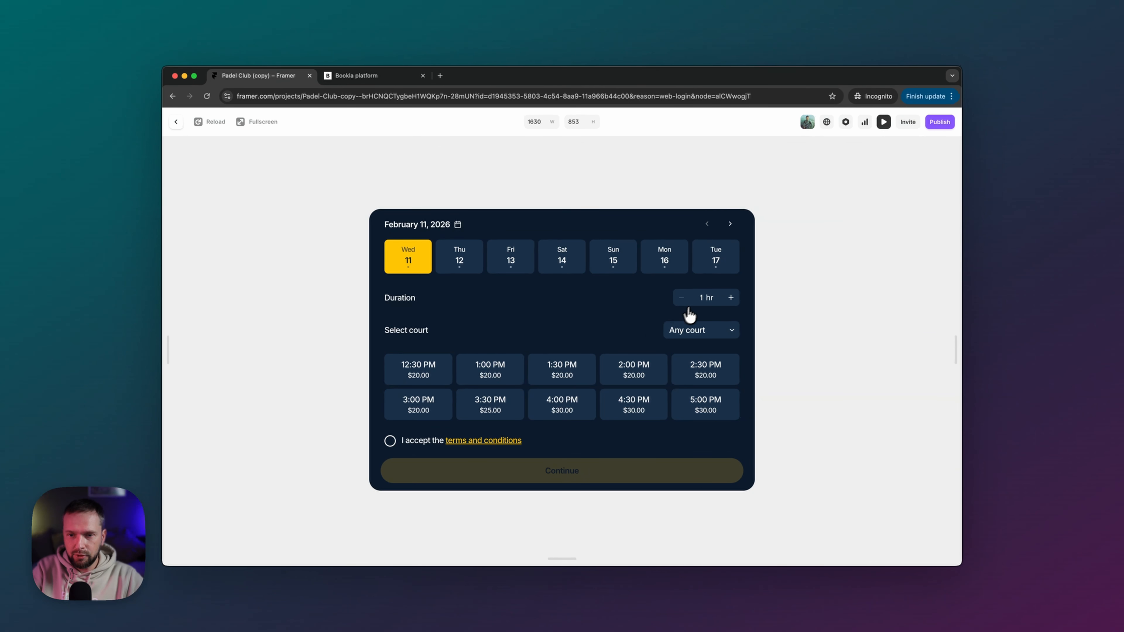
click(712, 329)
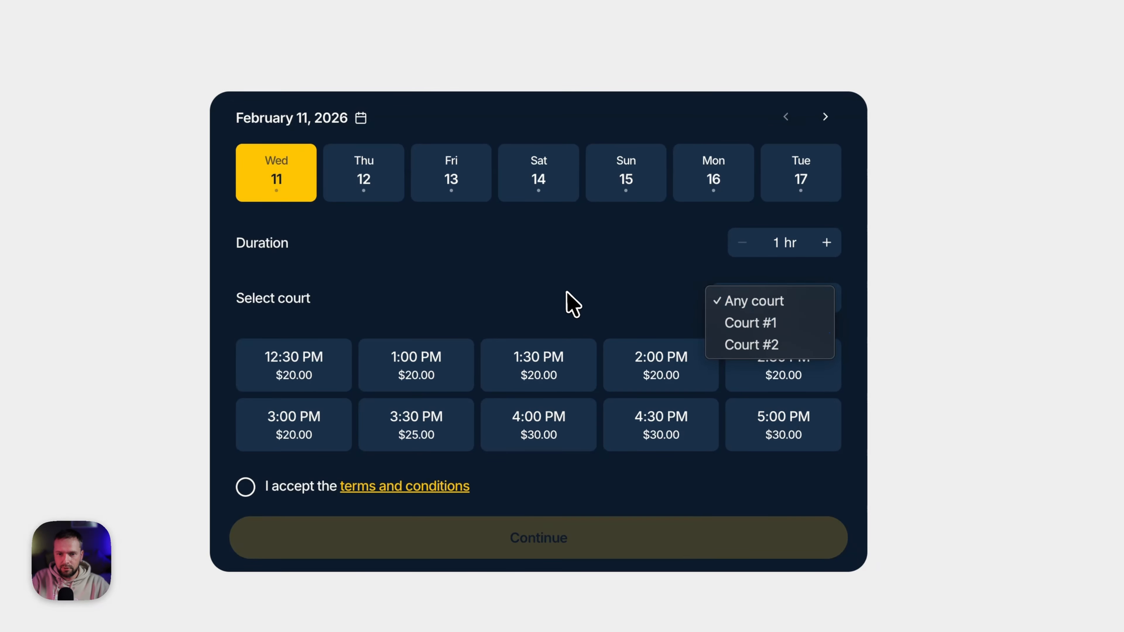
click(569, 303)
click(481, 323)
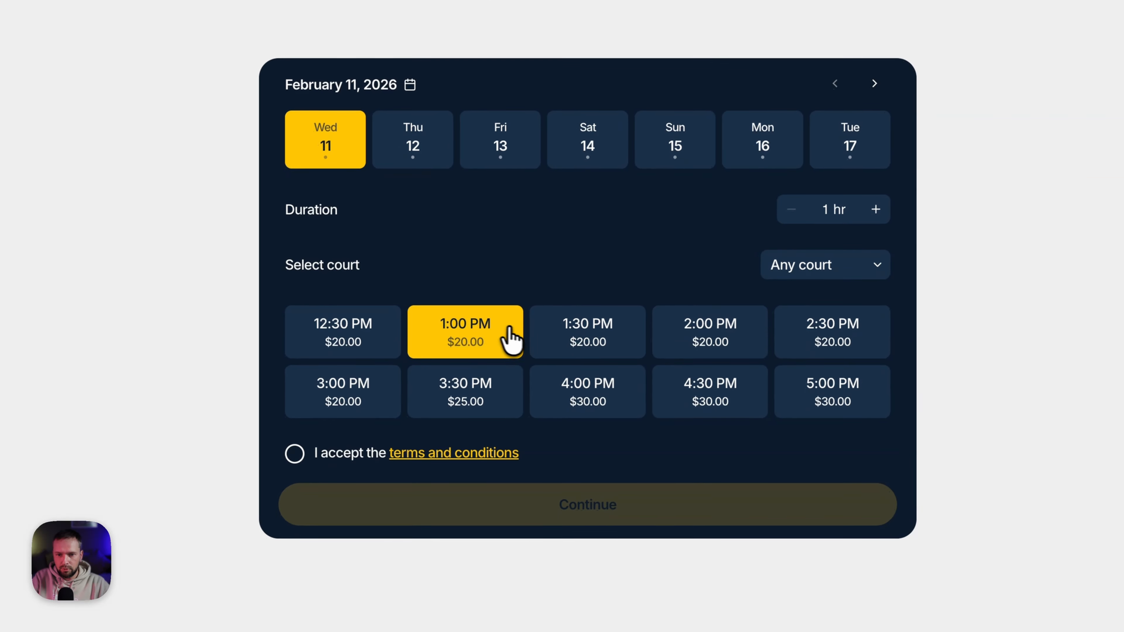
click(659, 335)
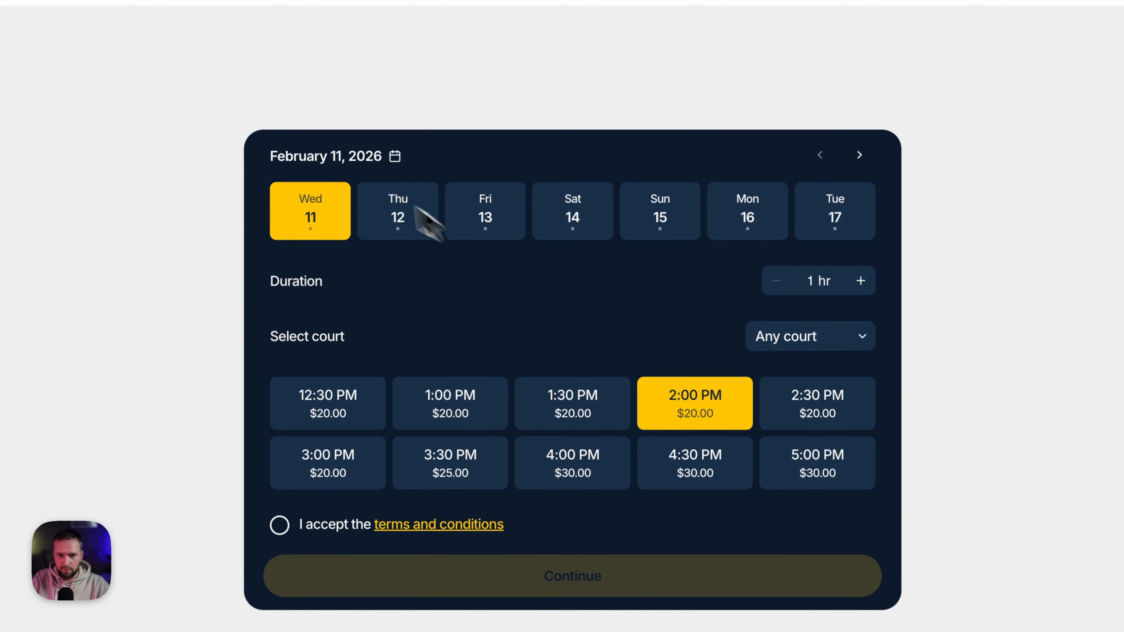
click(499, 230)
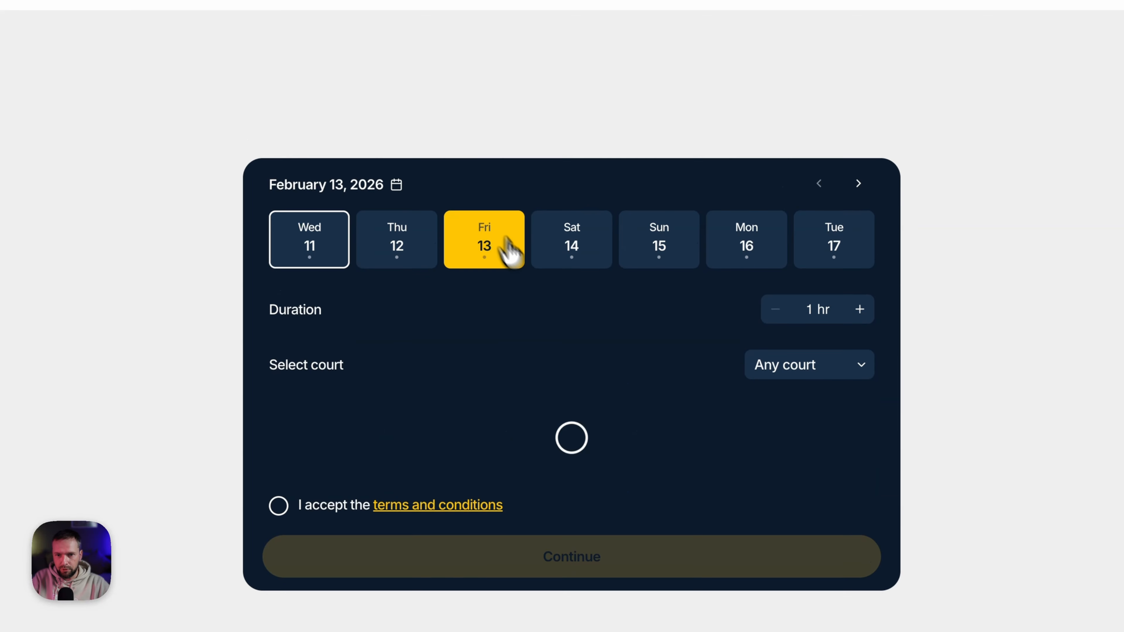
click(466, 308)
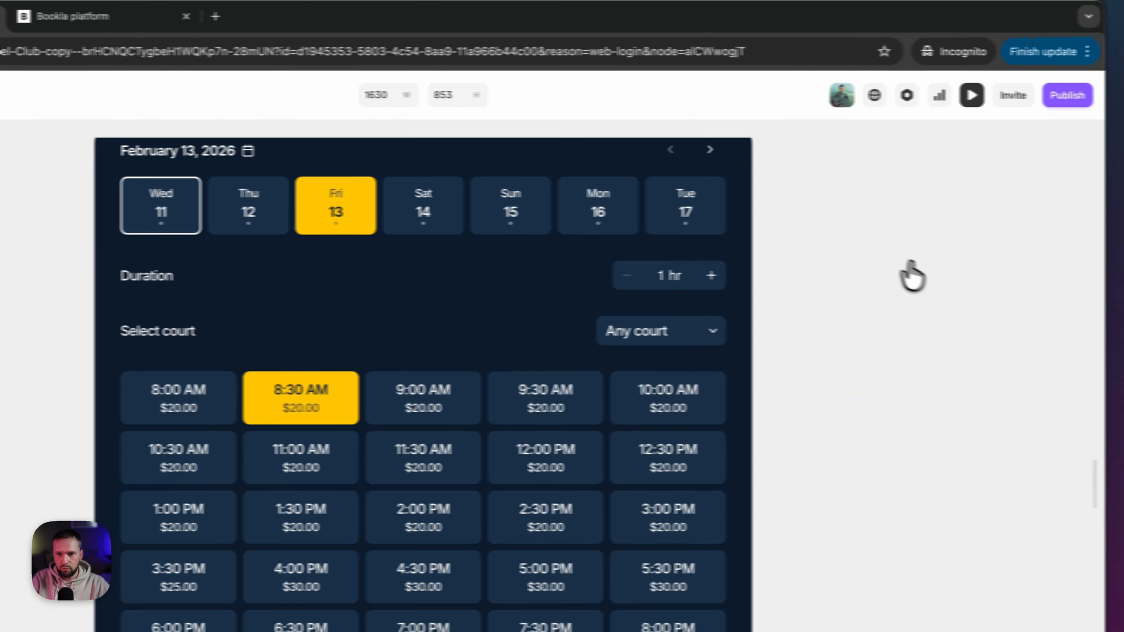
click(795, 178)
click(664, 273)
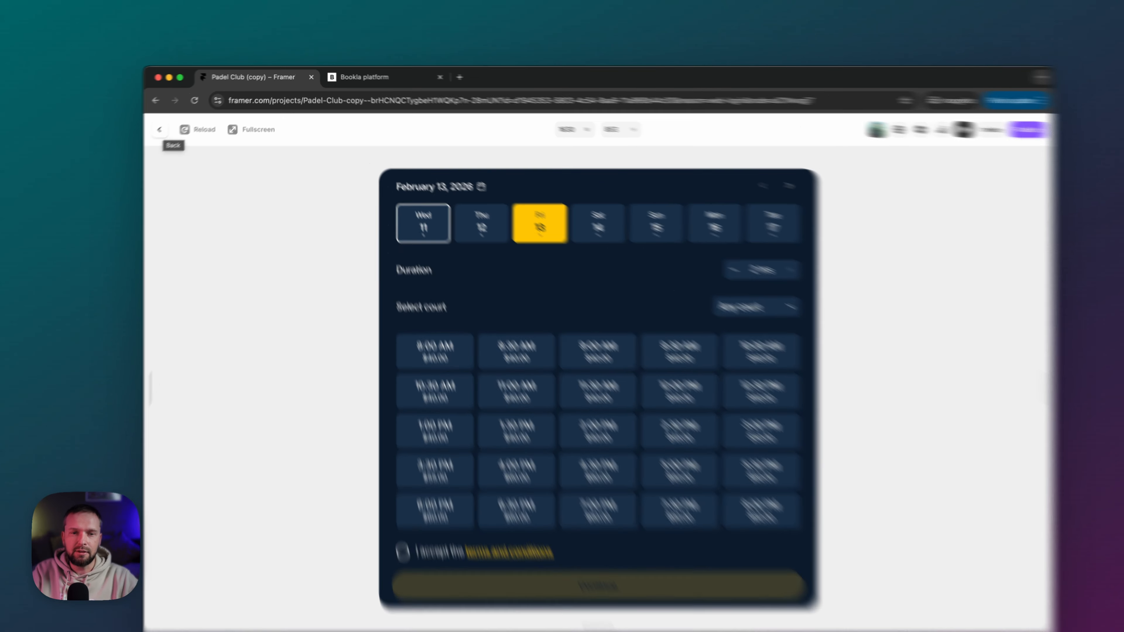
click(179, 124)
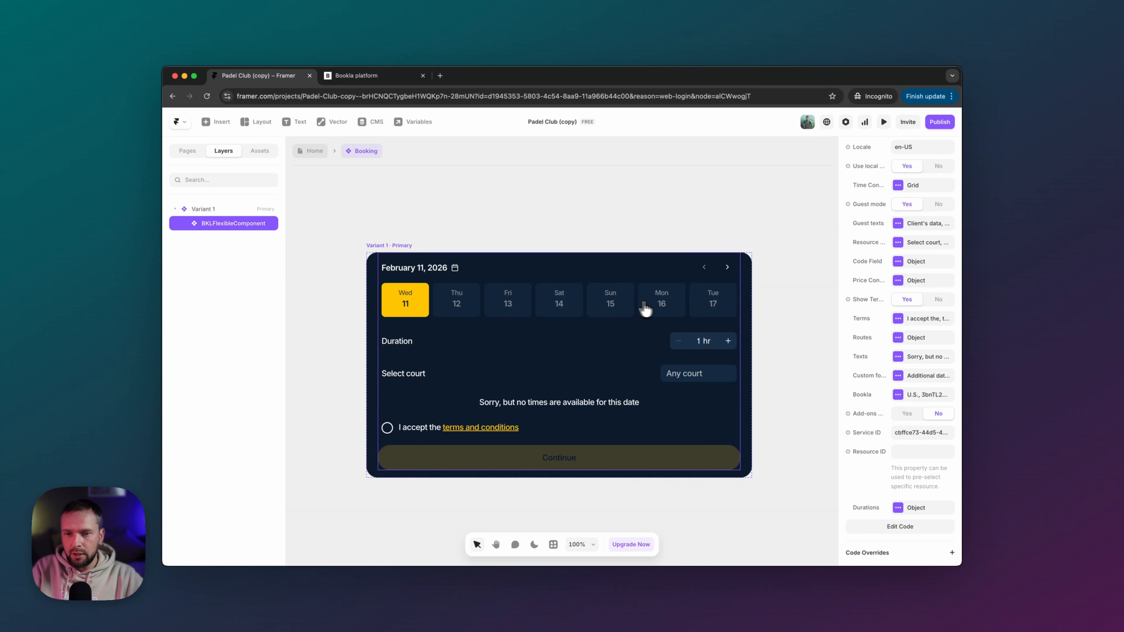
- Set the widget's maximum booking duration to 5 hours
scroll(878, 290, up, 2)
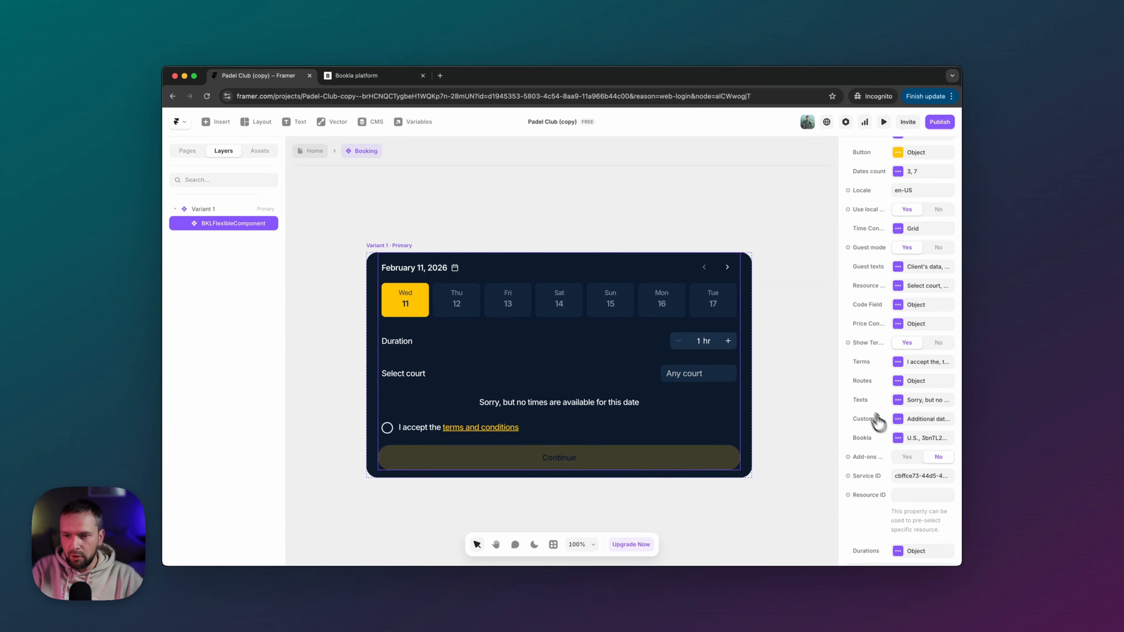
scroll(877, 423, up, 5)
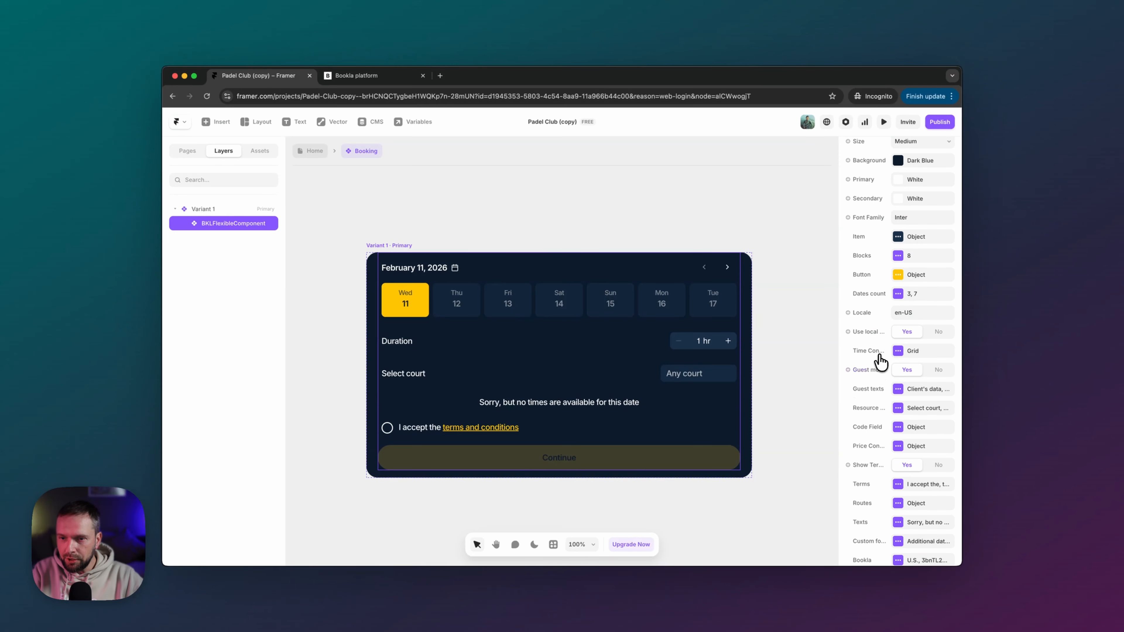
scroll(881, 362, down, 4)
scroll(880, 361, down, 3)
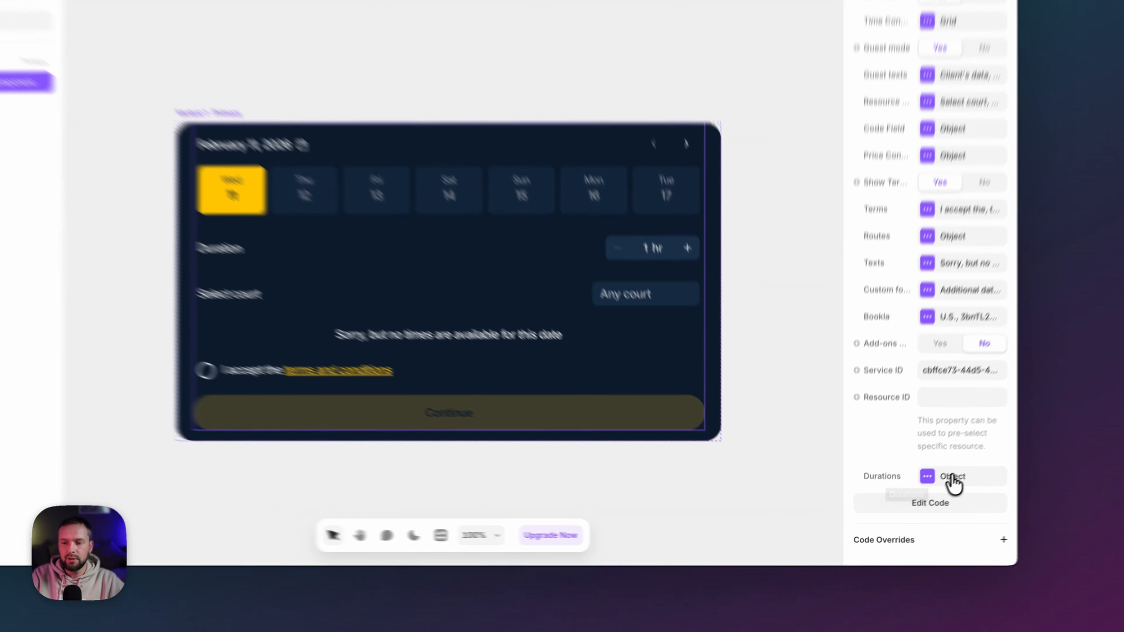
click(902, 503)
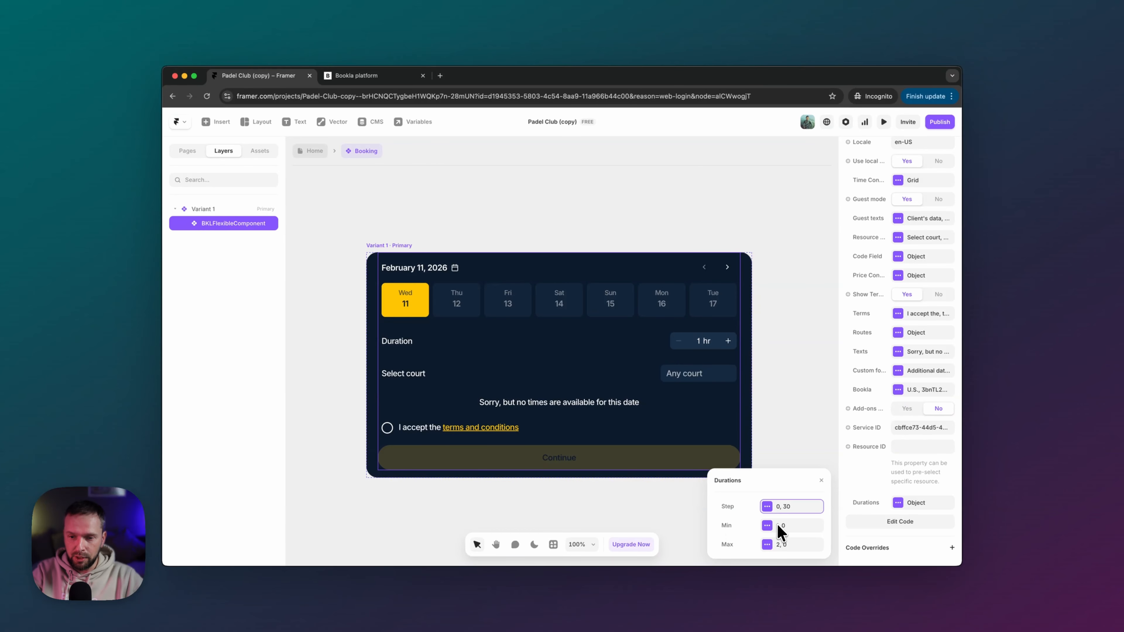
click(782, 545)
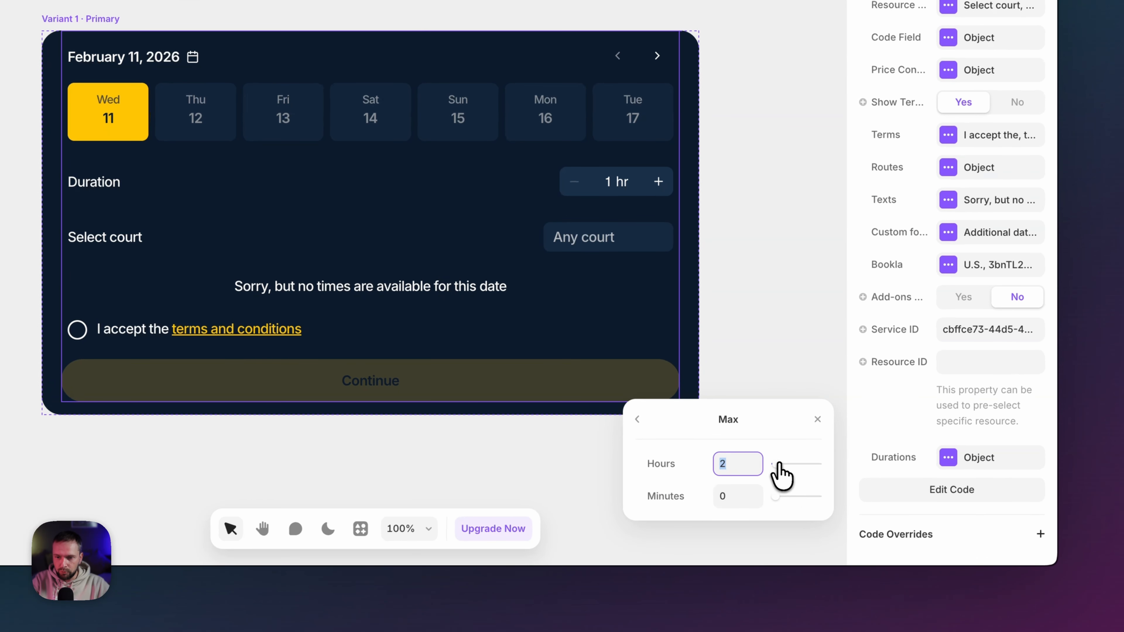
text(13)
key(Return)
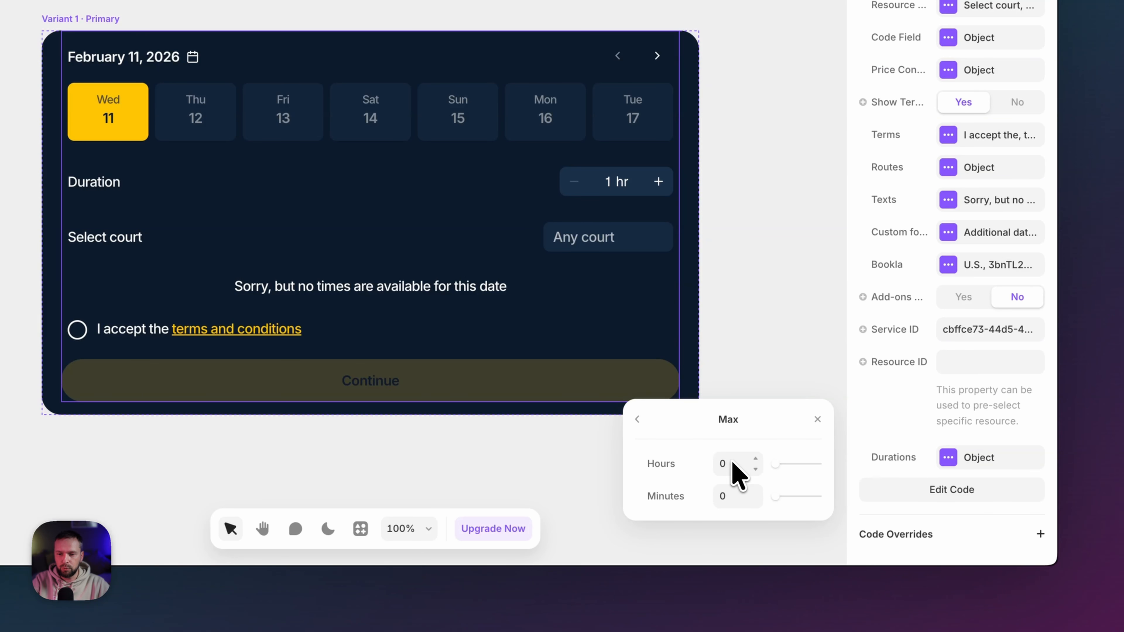
drag(775, 463, 780, 462)
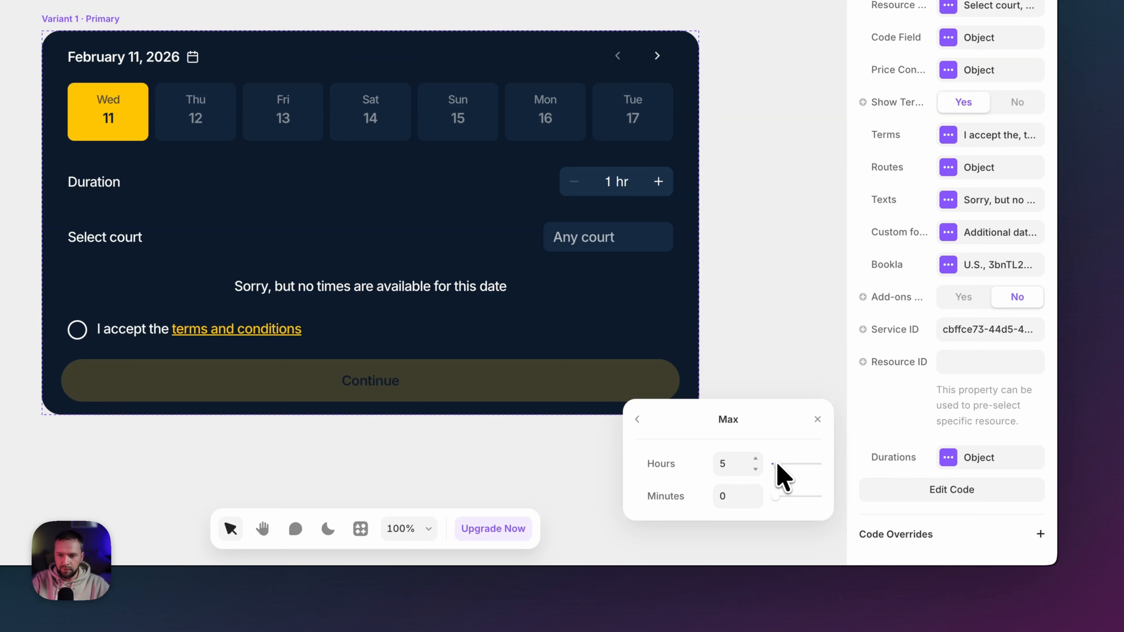
click(638, 419)
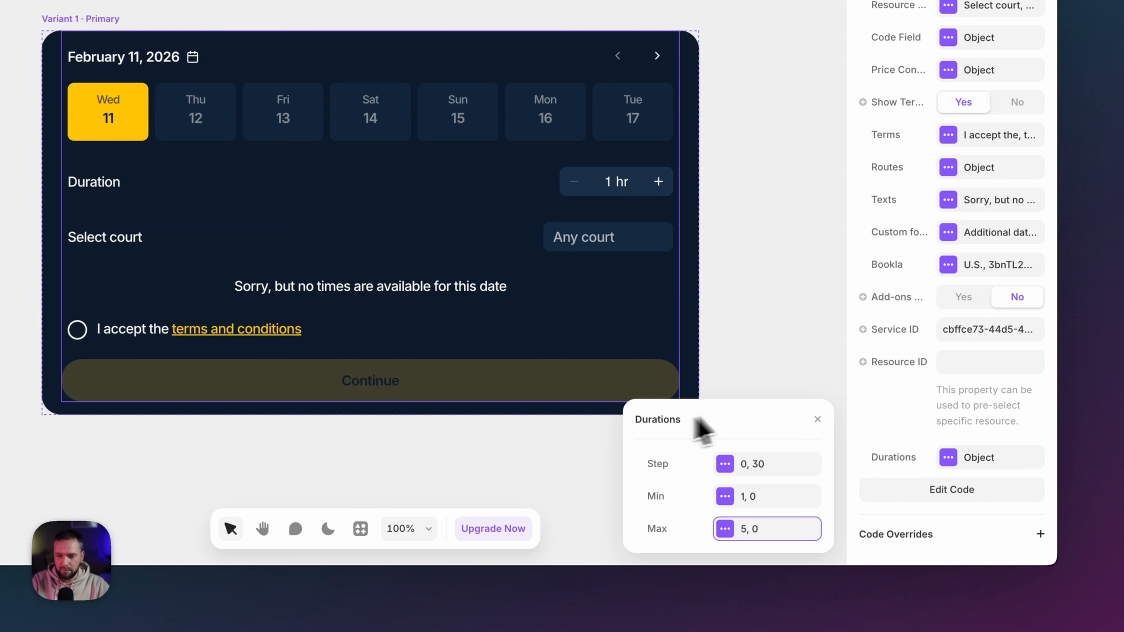
click(818, 422)
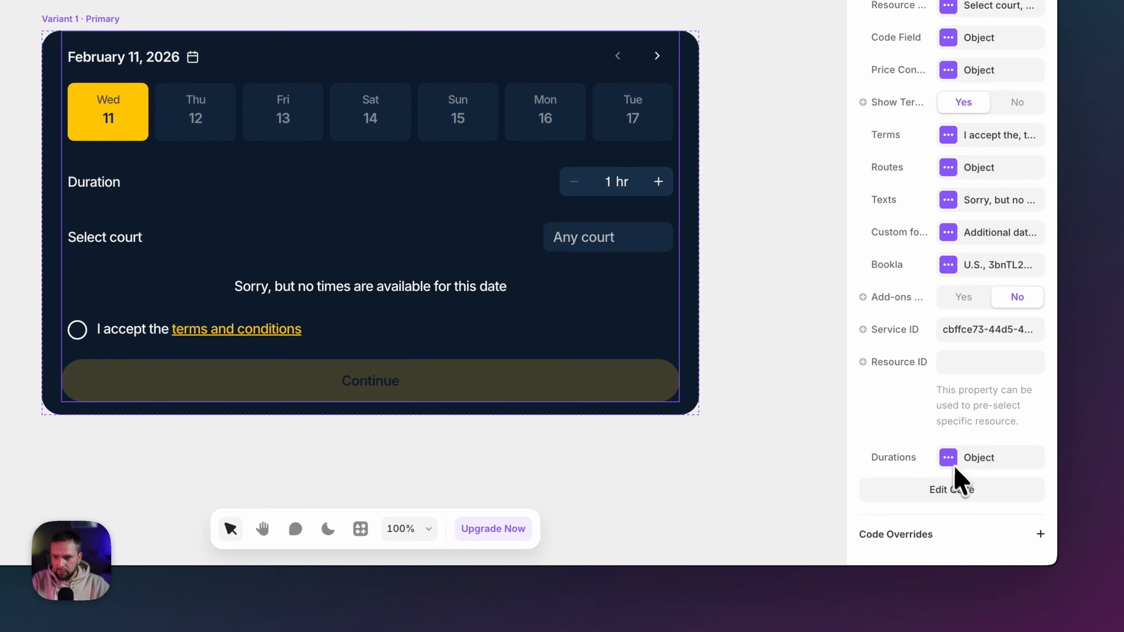
- Set the minimum duration's minutes to 30, then preview the widget and return to the editor
click(948, 458)
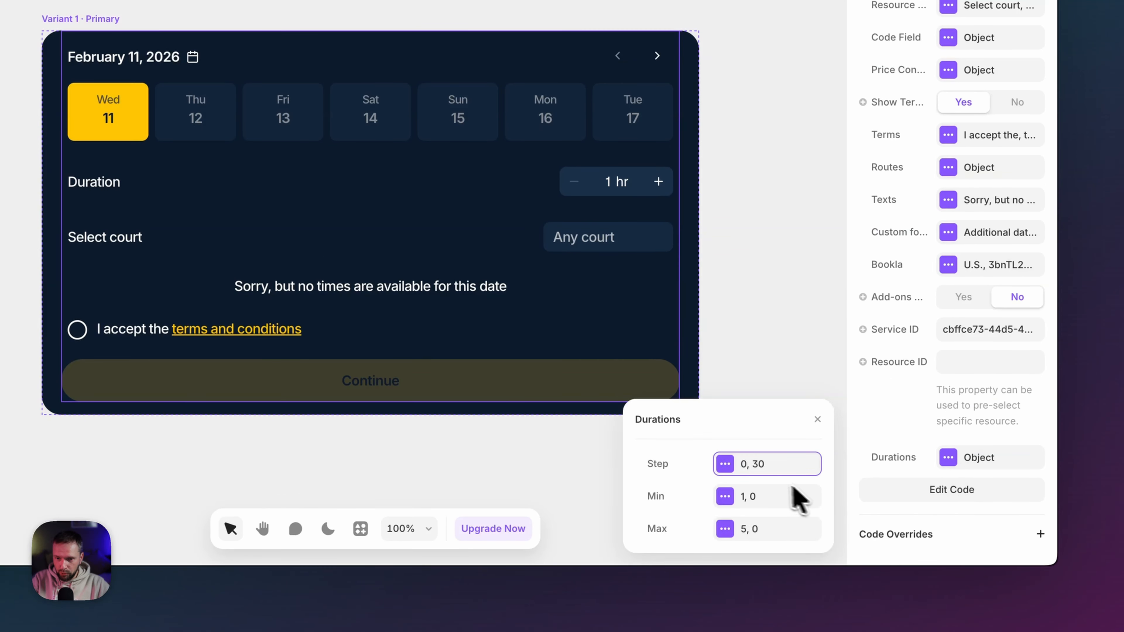
click(739, 496)
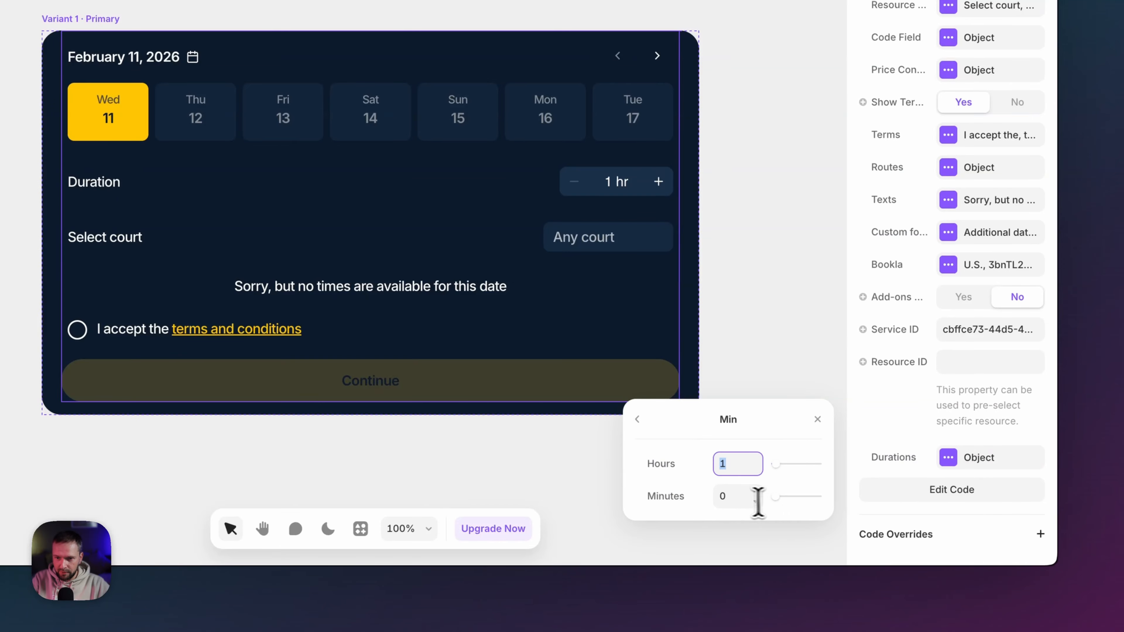
click(725, 500)
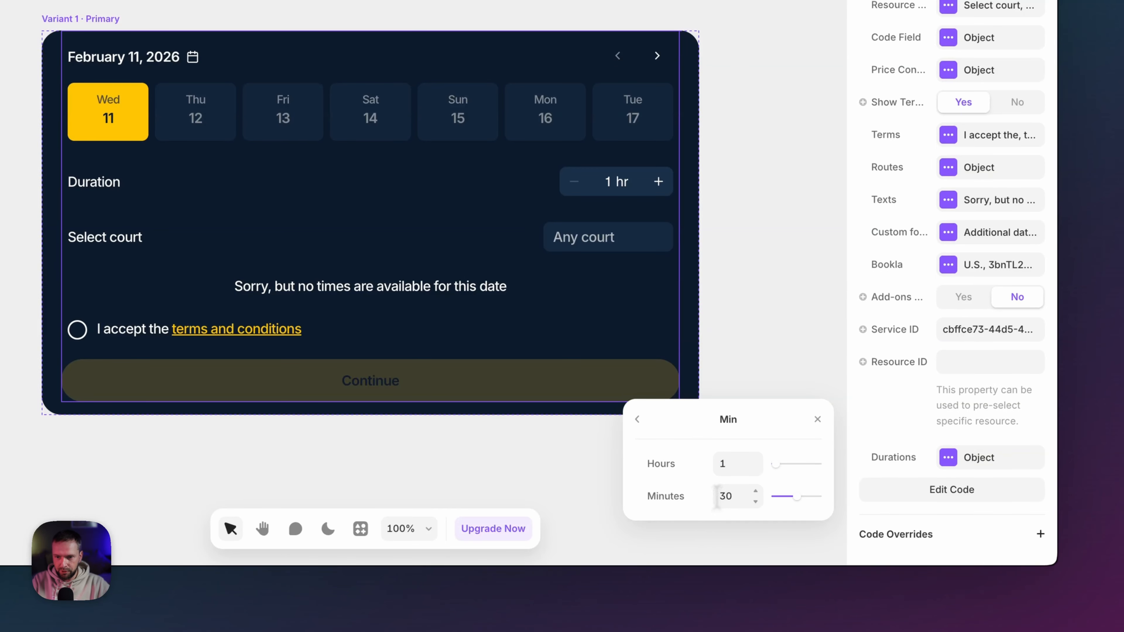
click(817, 419)
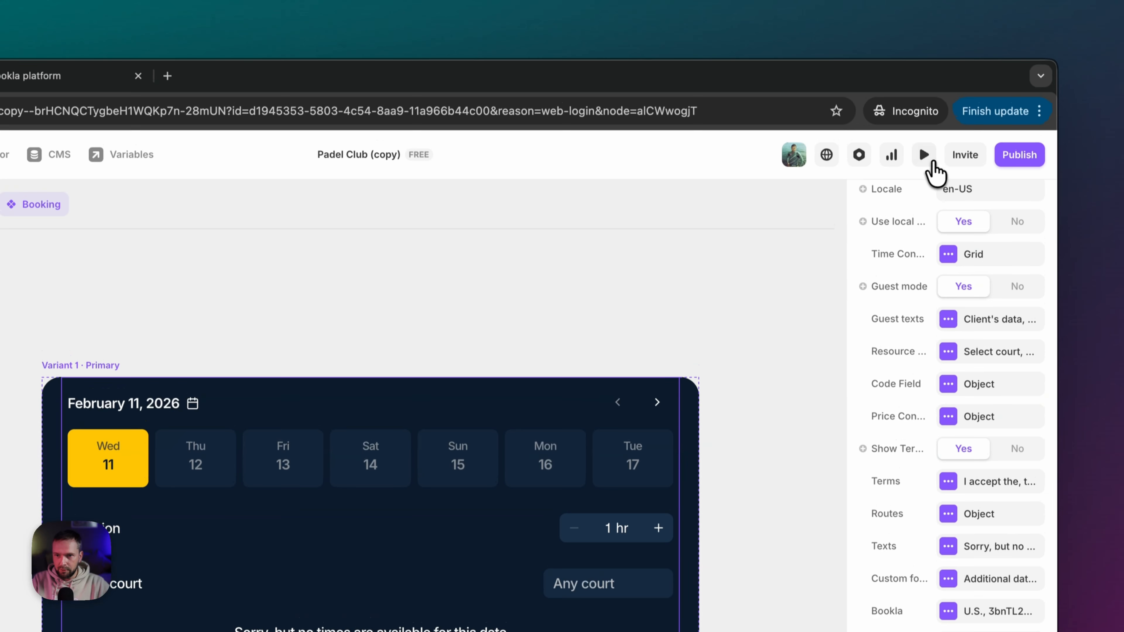
click(924, 156)
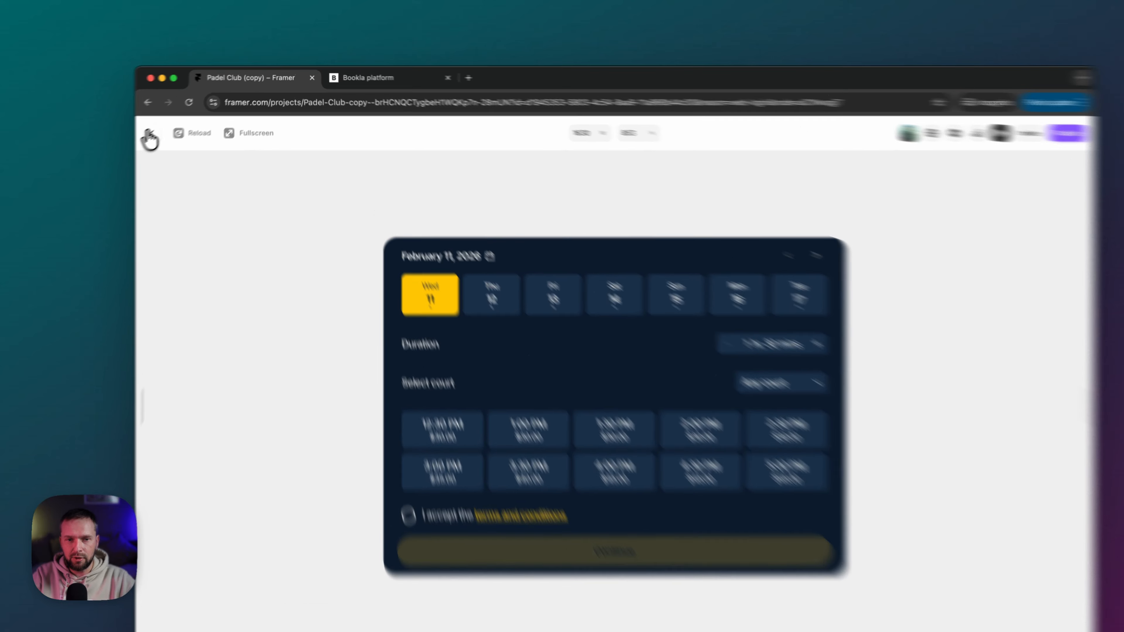
click(176, 121)
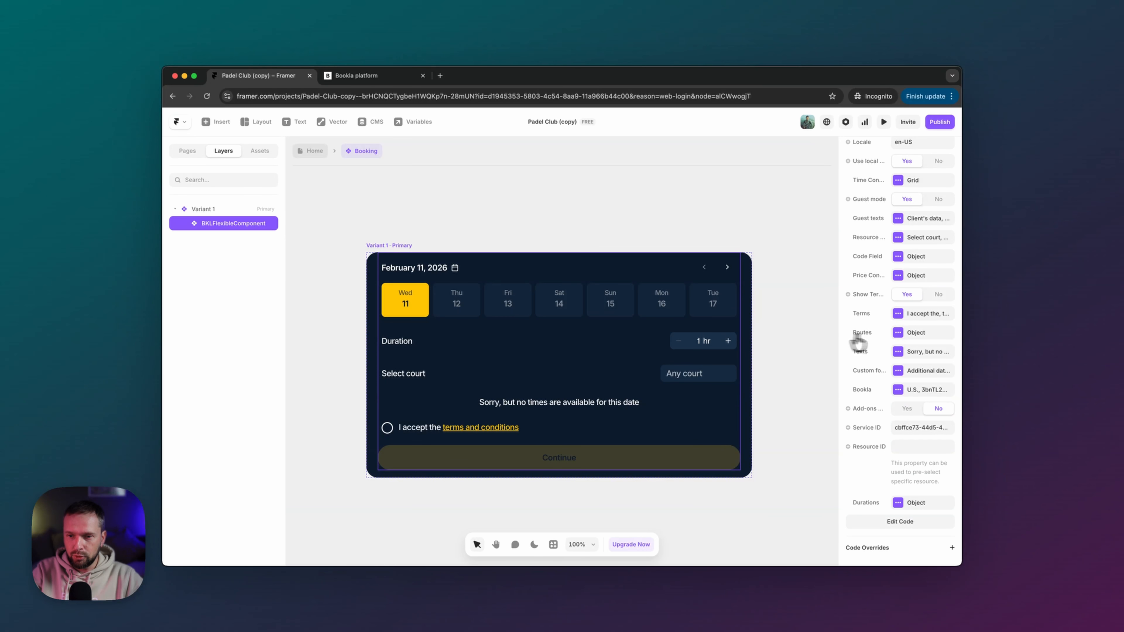
- Toggle the Resource selector off and back to Yes, then return to the Home page
scroll(857, 342, up, 5)
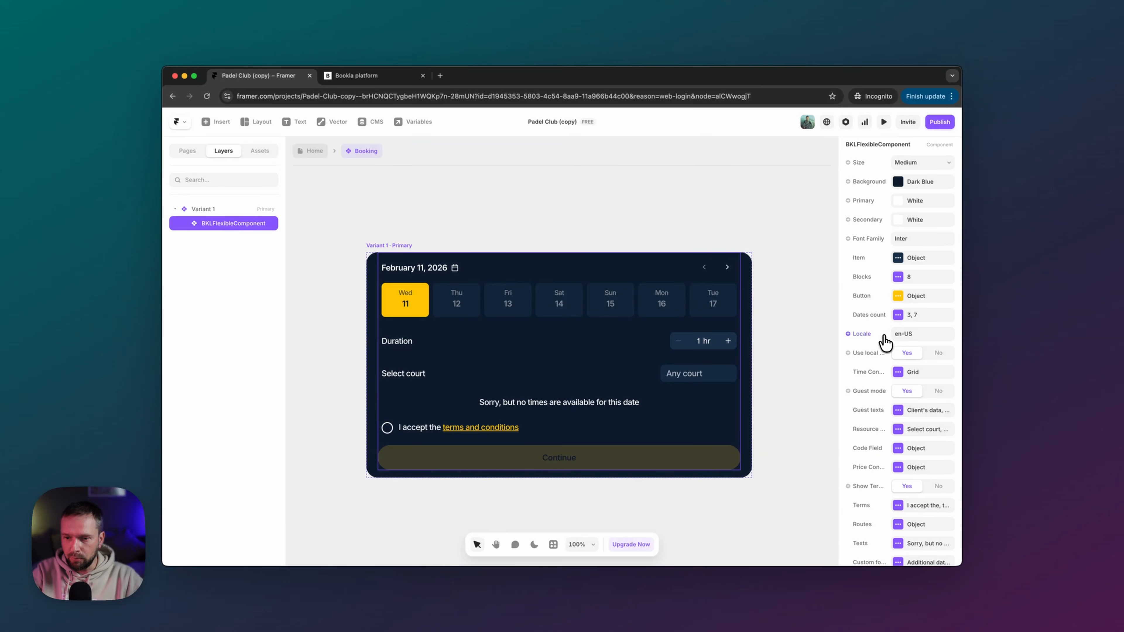
scroll(874, 466, down, 4)
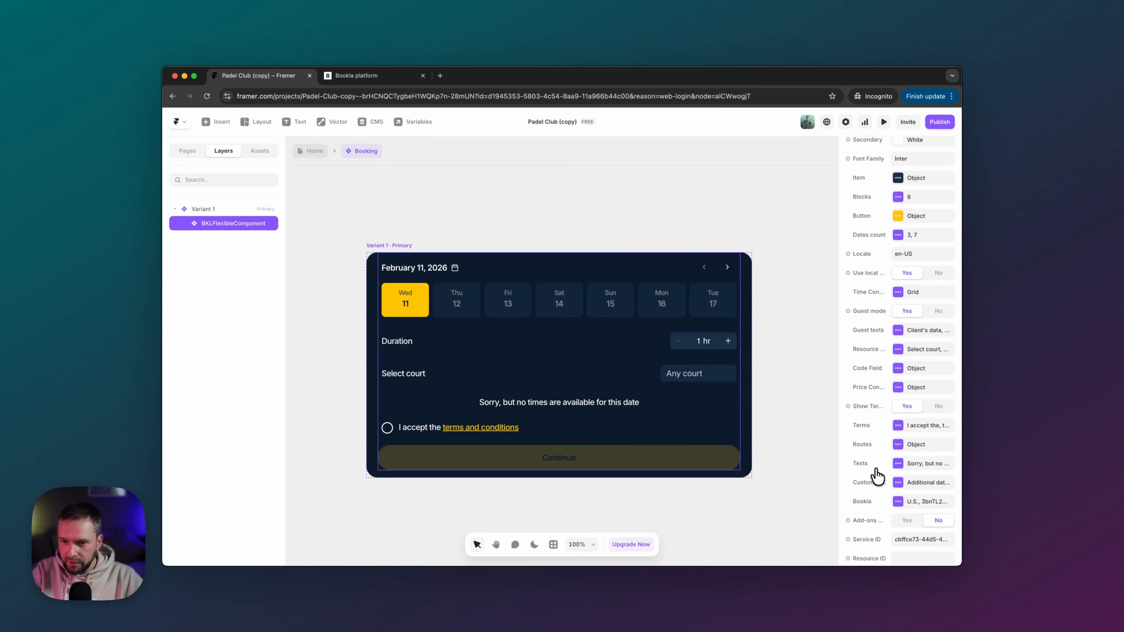
scroll(877, 475, up, 4)
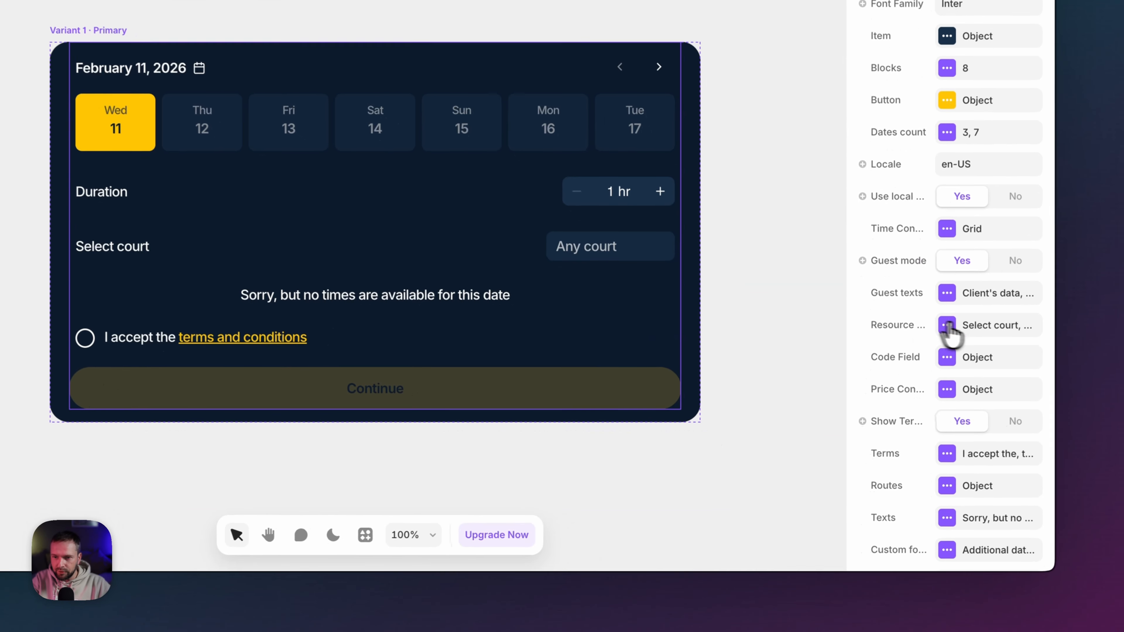
click(898, 421)
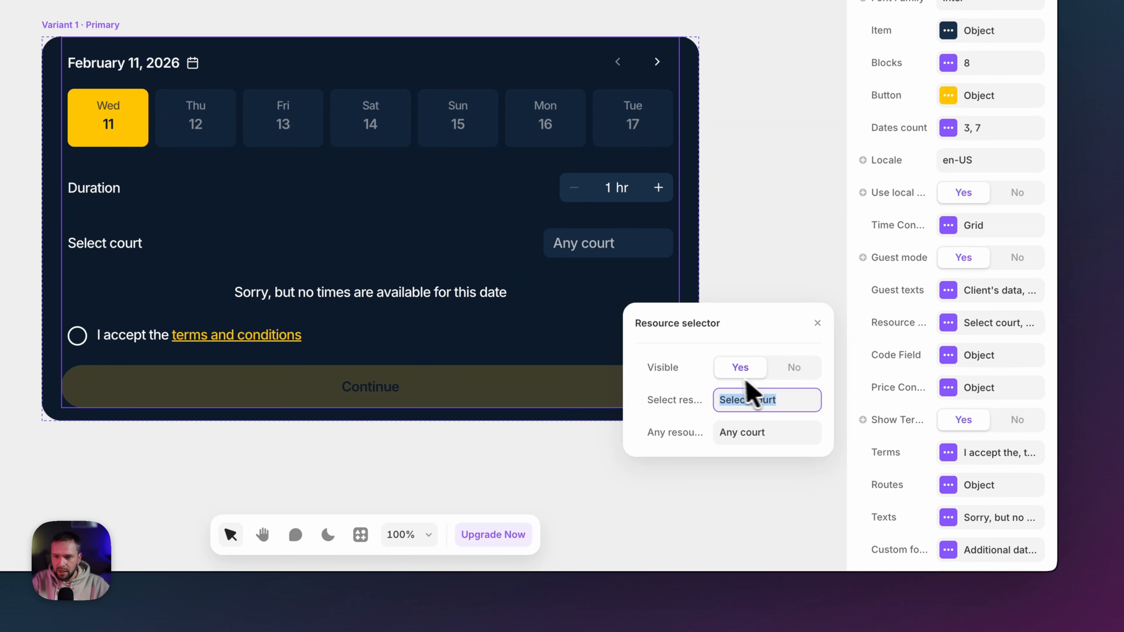
click(793, 367)
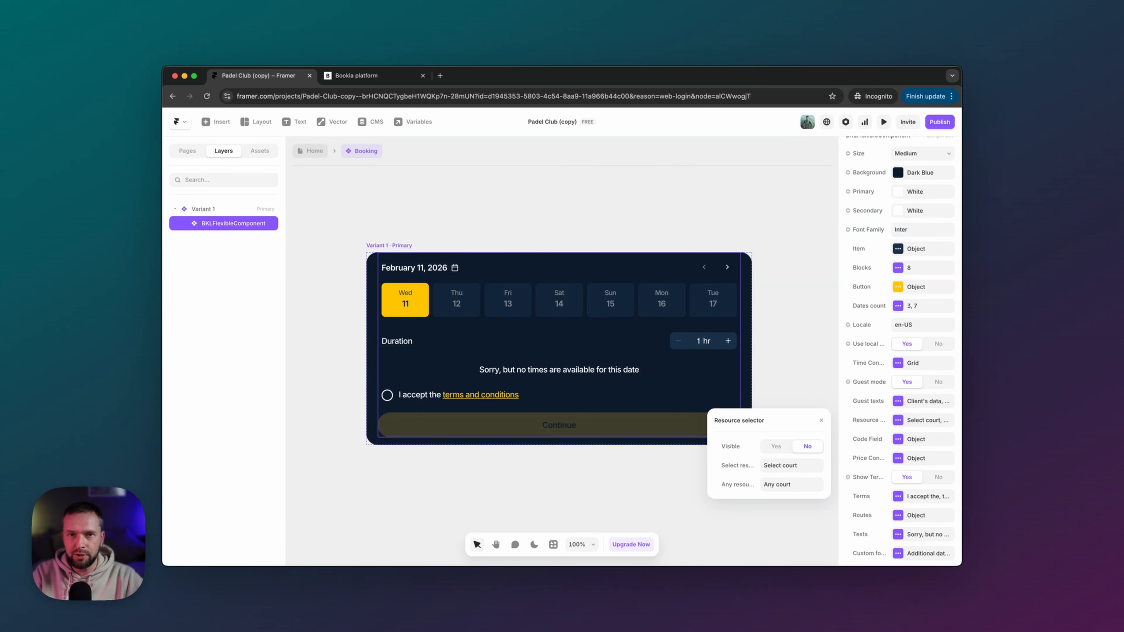
click(806, 446)
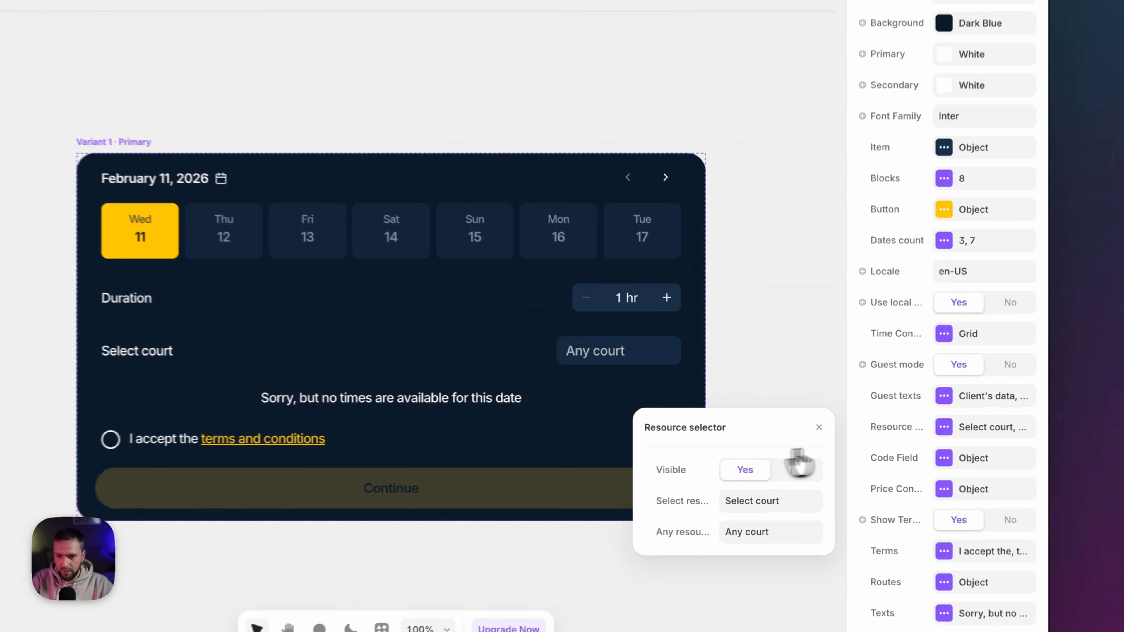
click(821, 421)
click(264, 172)
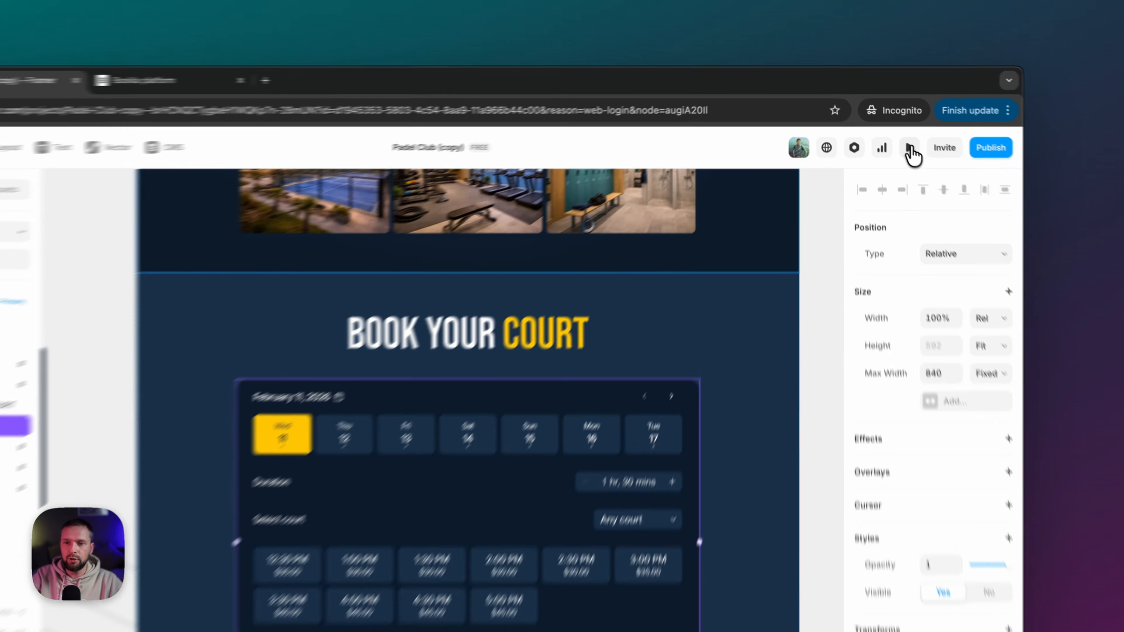
- Preview the site and book a court for Saturday 14 at 8:30 AM, accepting the terms
click(883, 124)
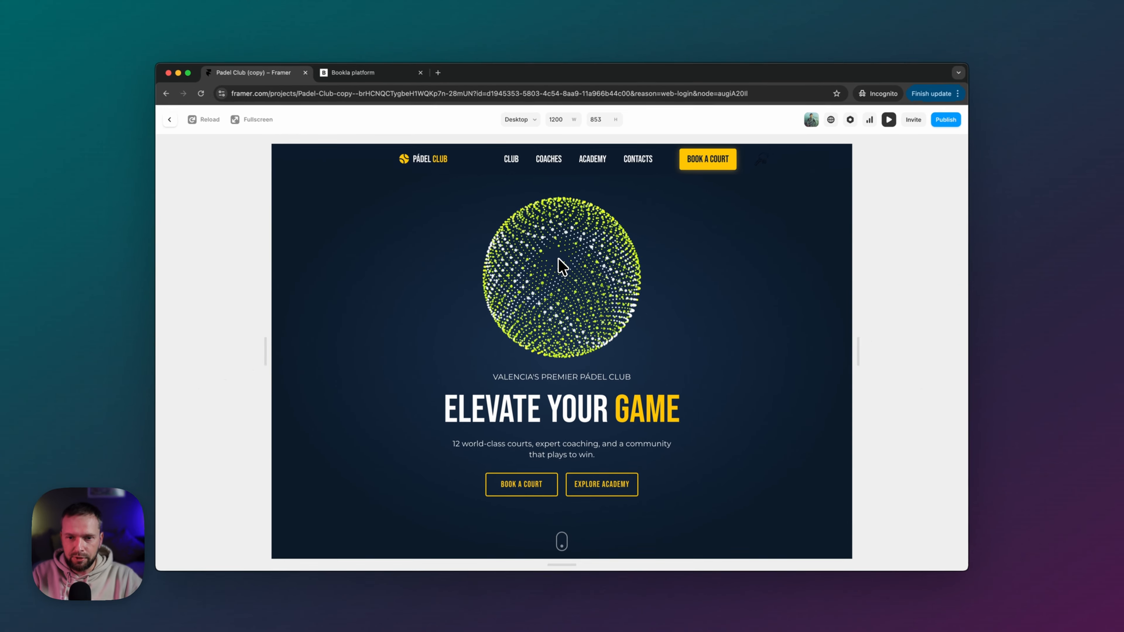
scroll(559, 258, down, 5)
scroll(628, 213, up, 3)
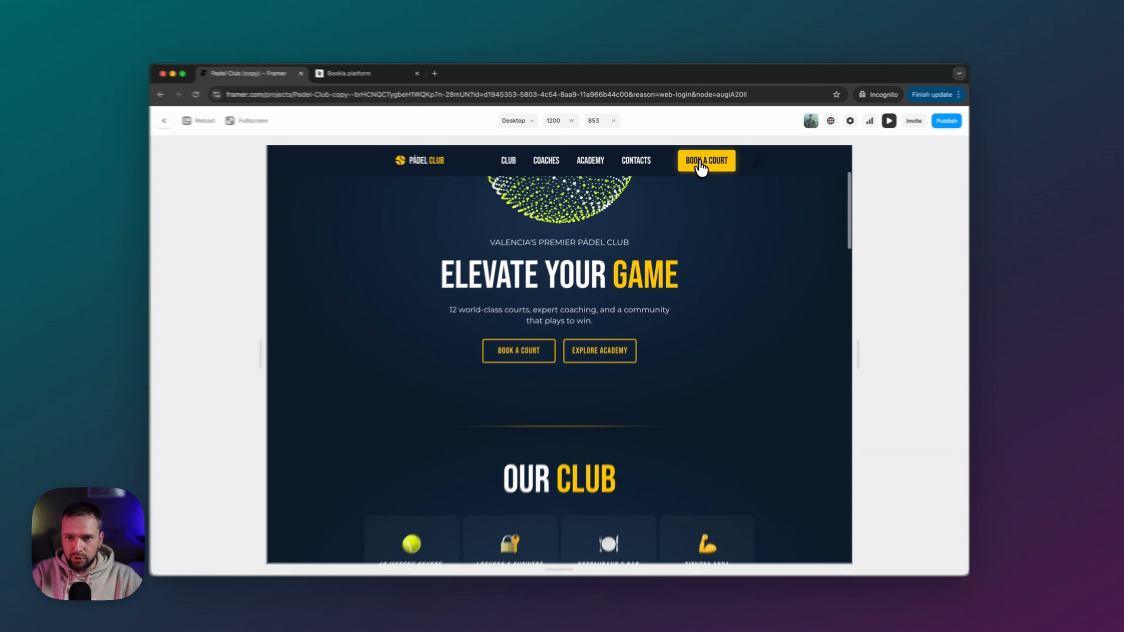
click(701, 165)
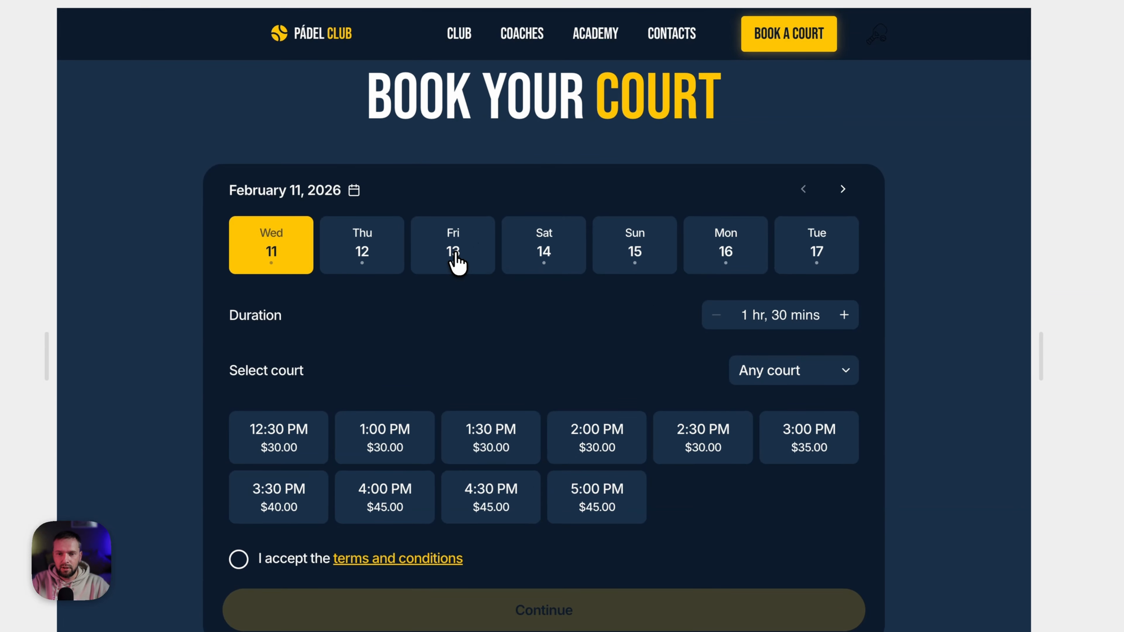
click(455, 262)
click(574, 264)
scroll(402, 350, down, 2)
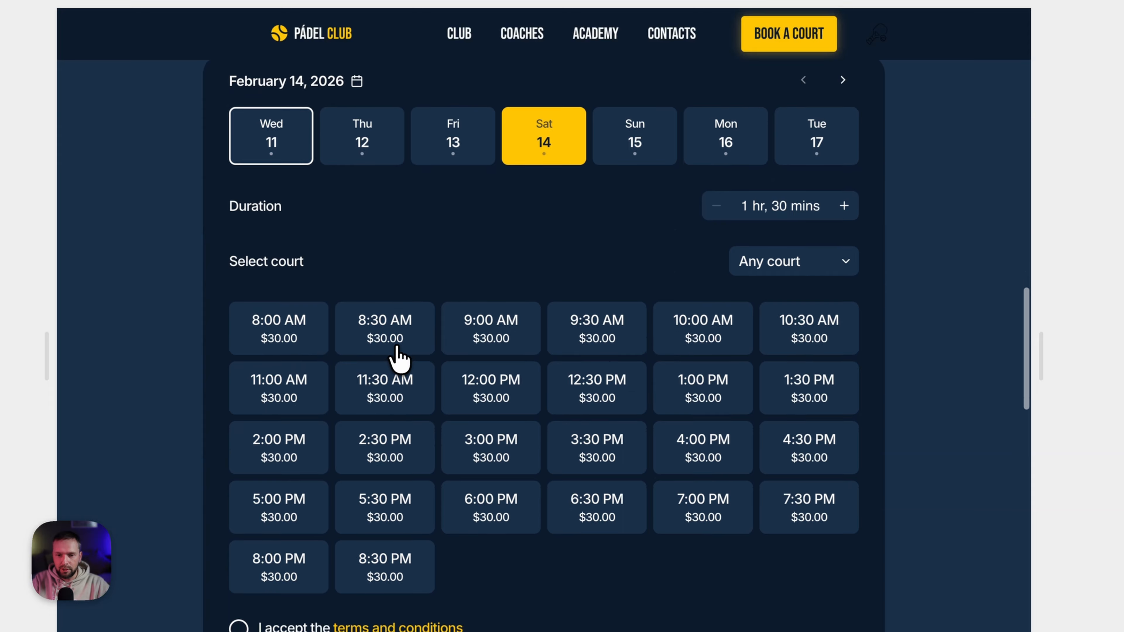
click(396, 339)
click(238, 626)
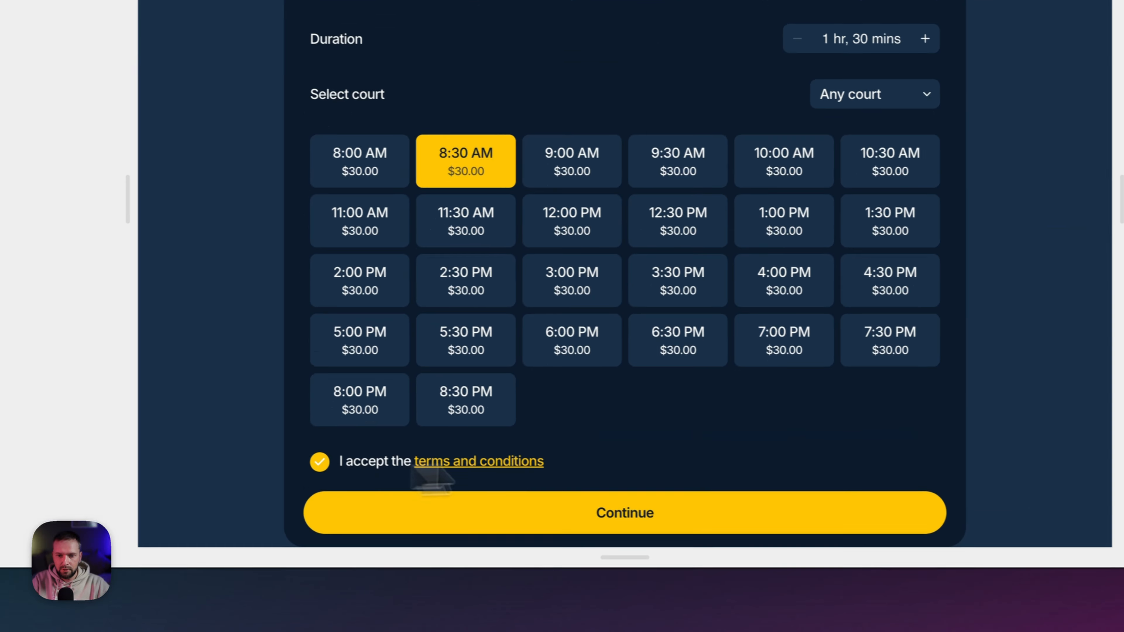
scroll(575, 469, down, 1)
click(622, 515)
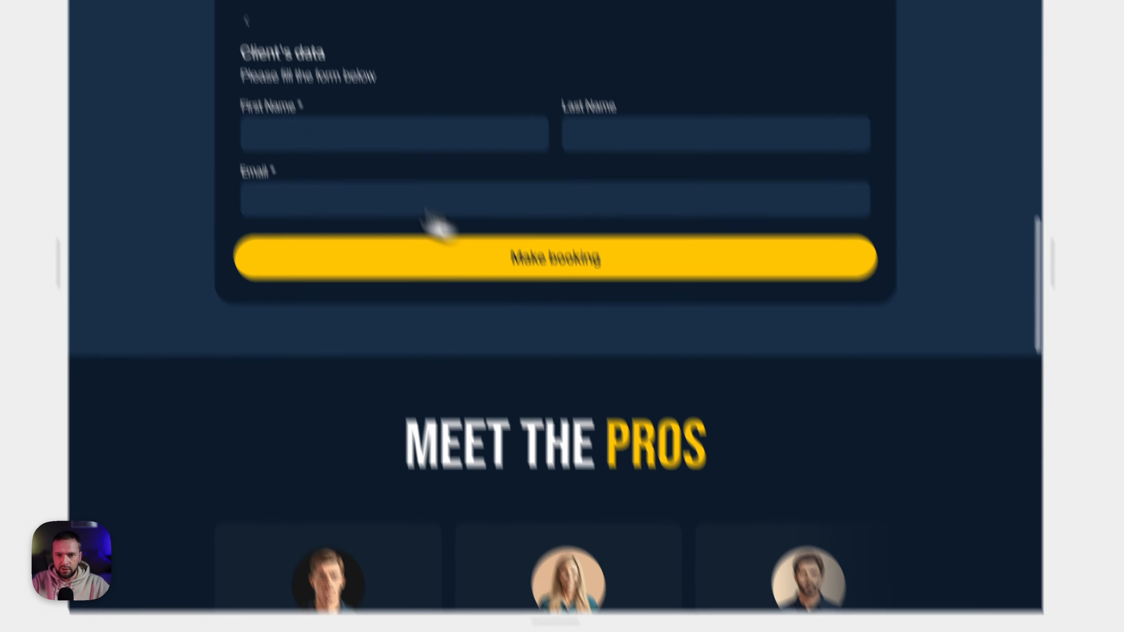
- Check the First Name, Last Name and Email fields, then expand Plugins in Bookla's sidebar
click(328, 244)
click(709, 279)
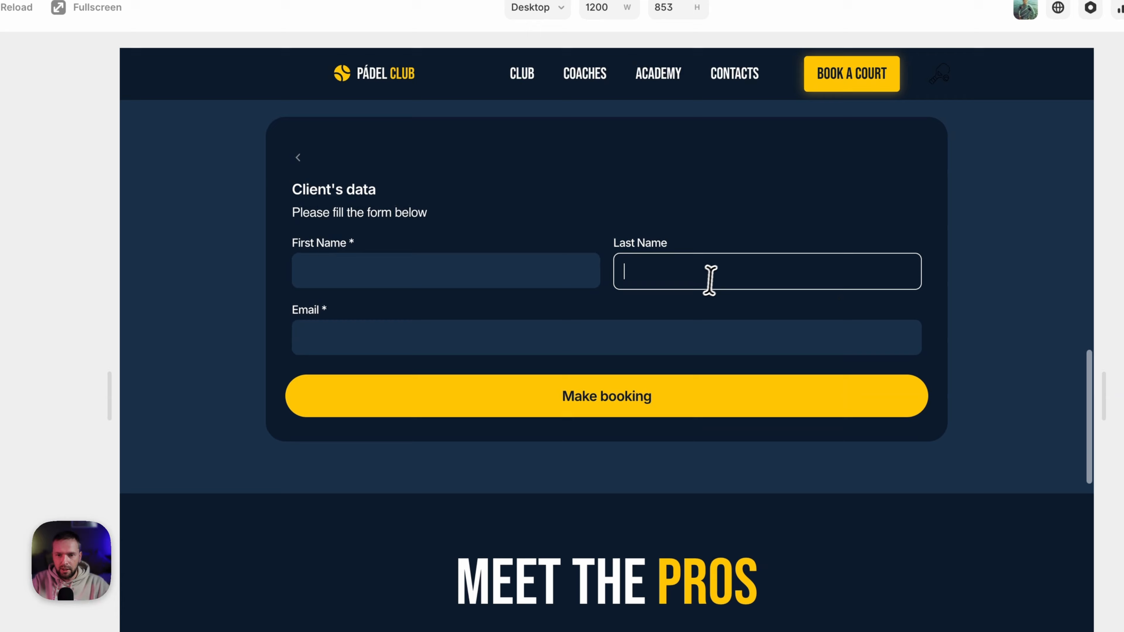
click(444, 329)
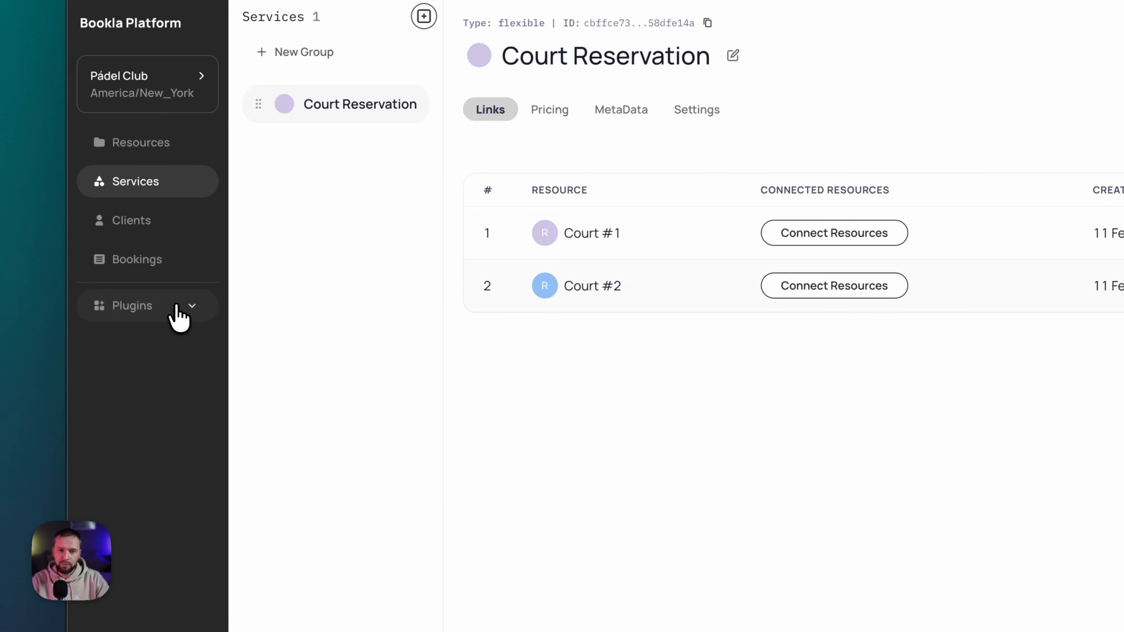
click(189, 305)
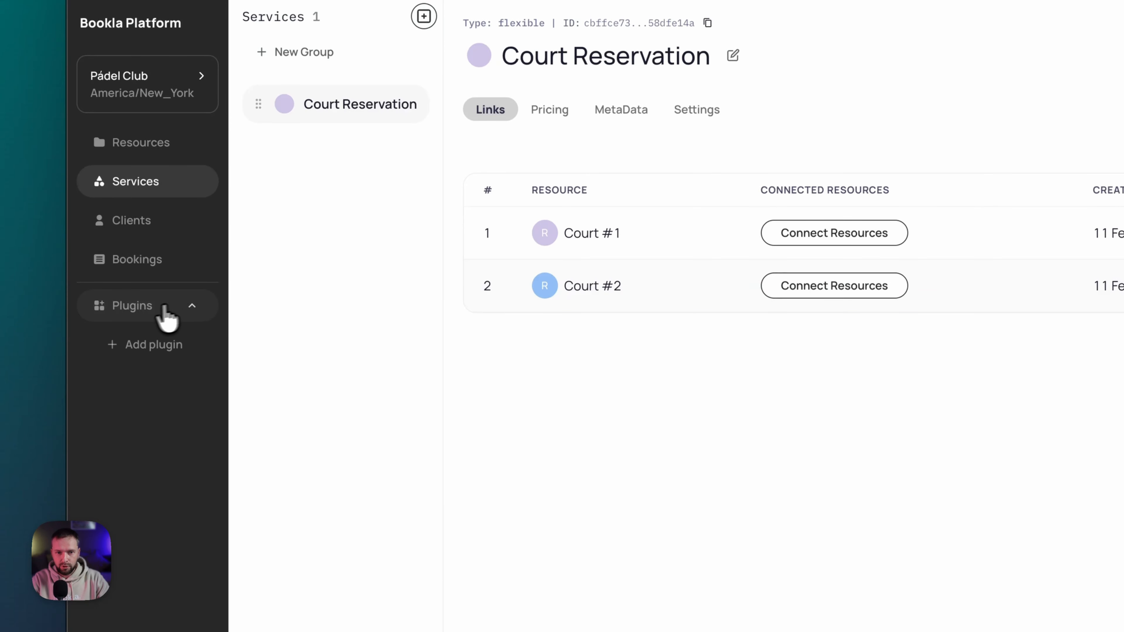
- Add the Email notifications plugin from the plugin list and open its Emails page
click(144, 349)
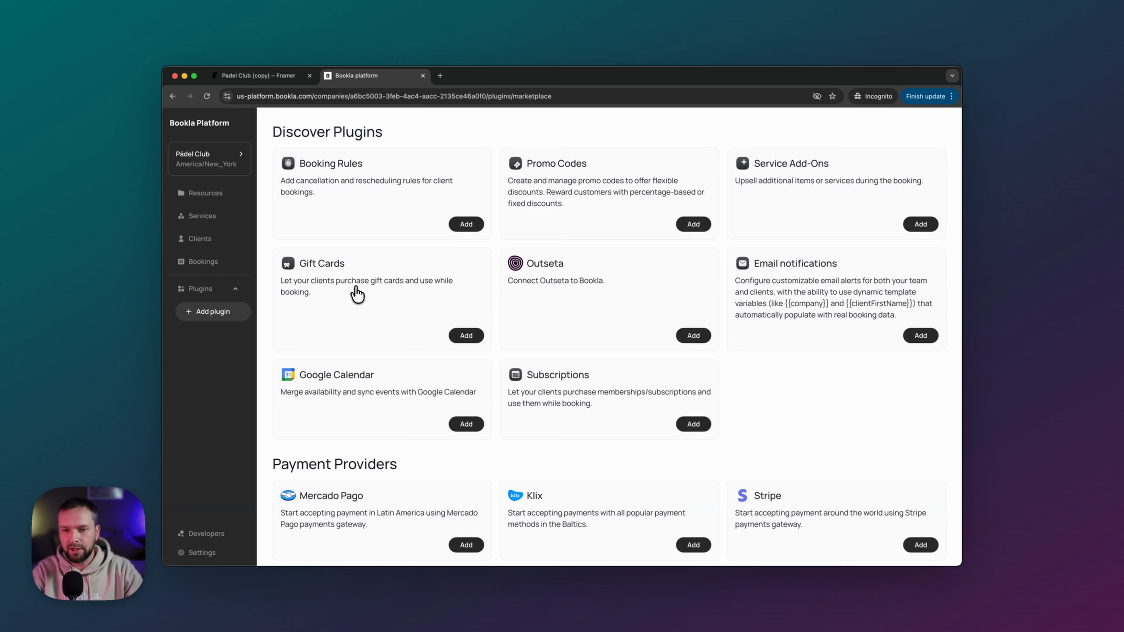
scroll(396, 285, down, 1)
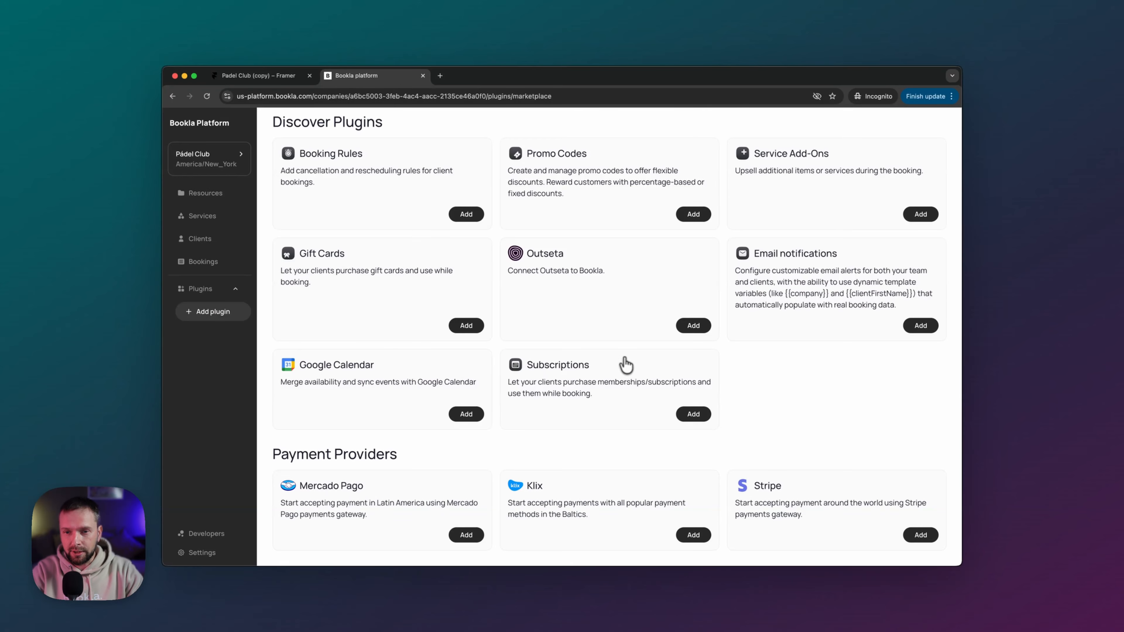
drag(755, 254, 814, 253)
click(887, 291)
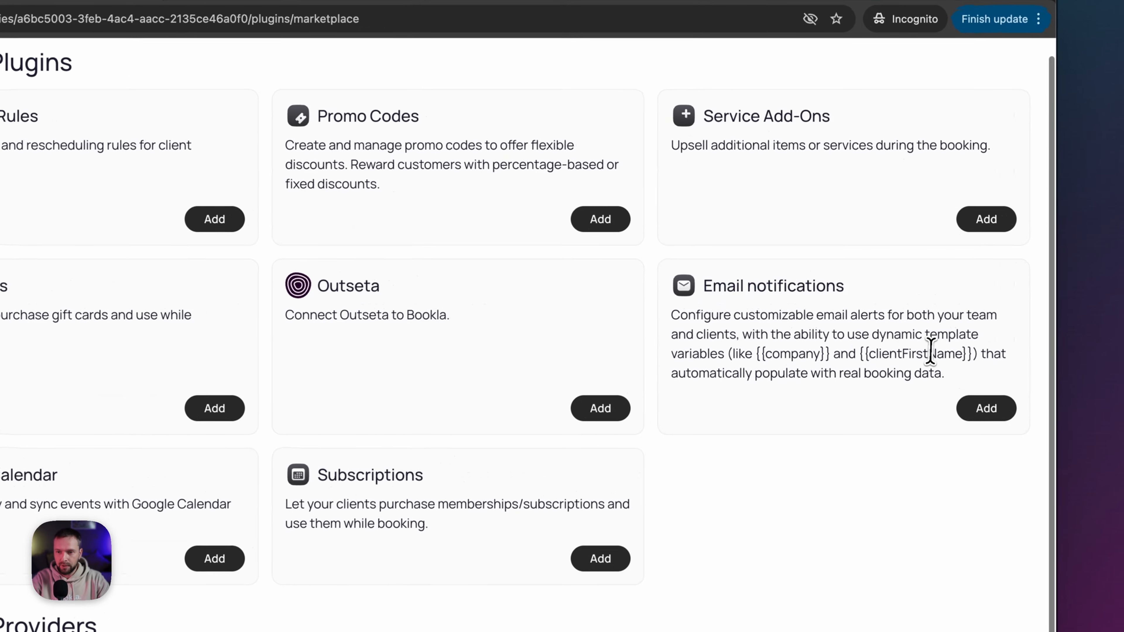
click(984, 410)
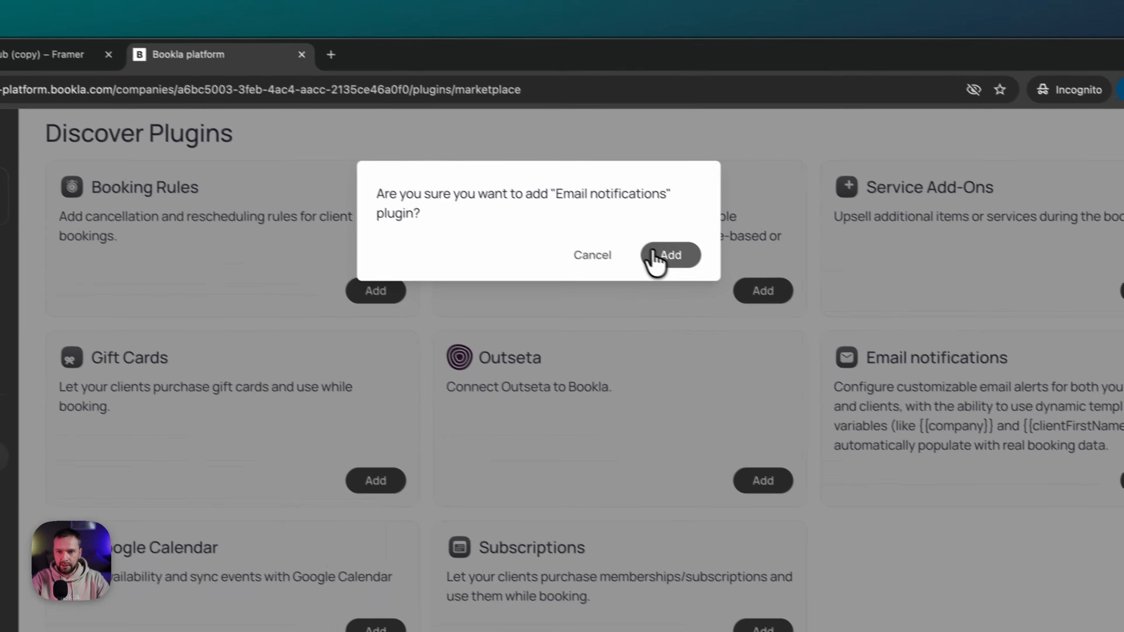
click(654, 259)
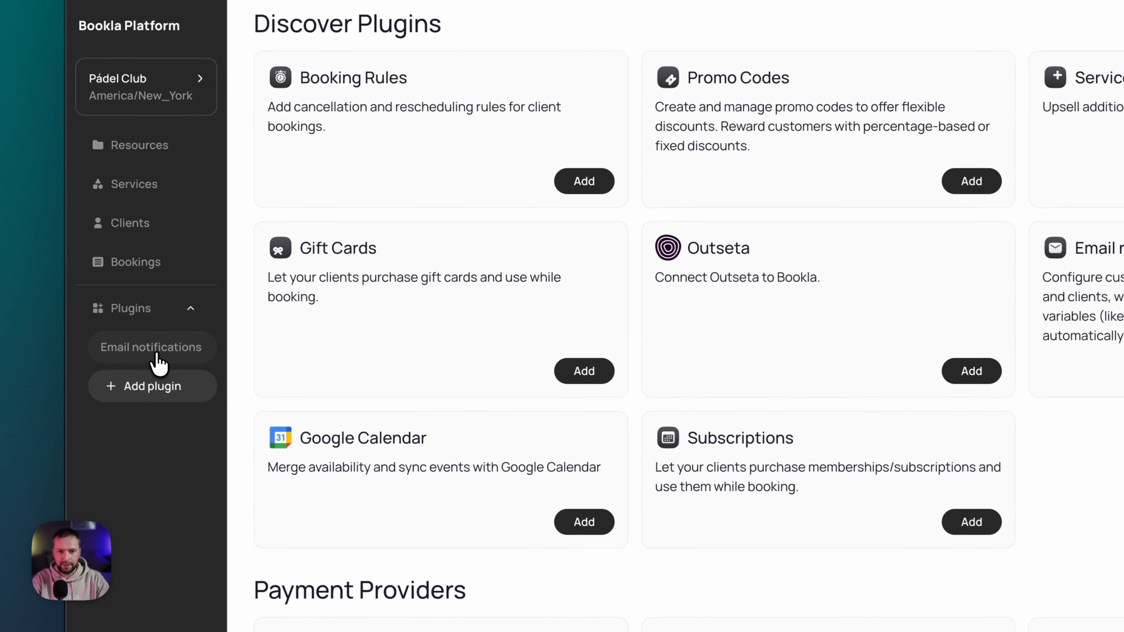
click(155, 361)
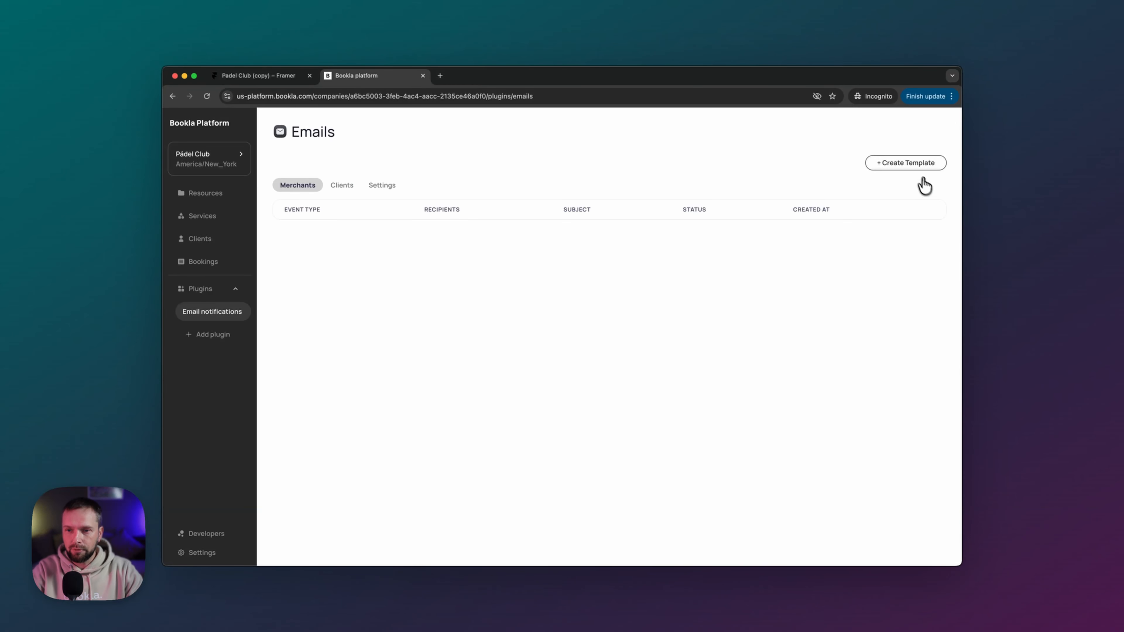
- Create a new email template, keeping Merchant as type and Booking Confirmed as event
click(915, 165)
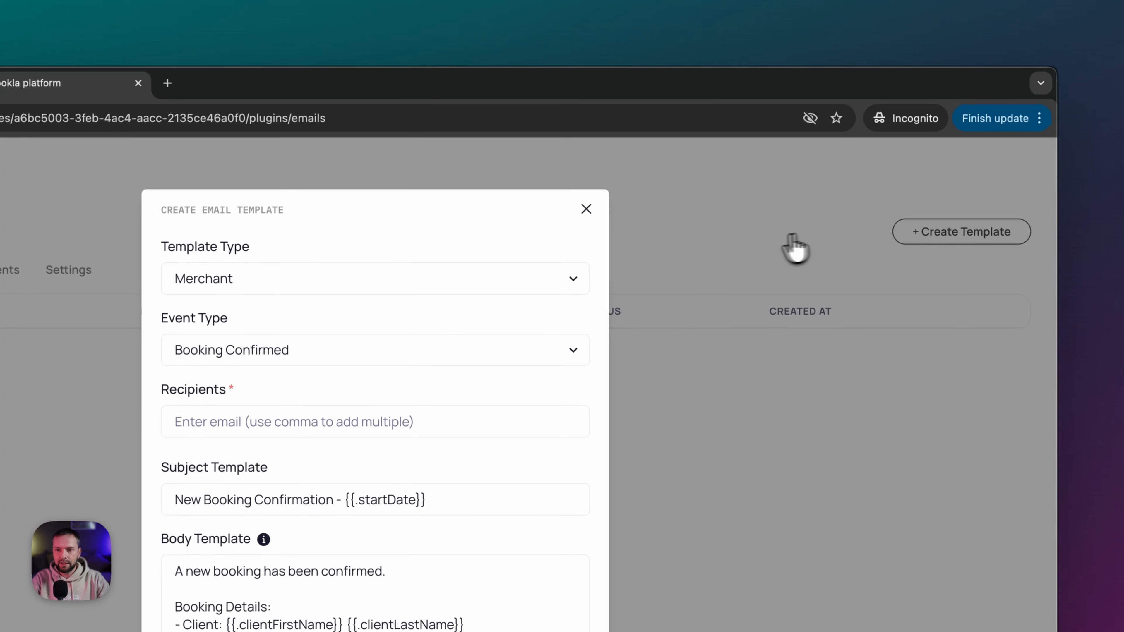
drag(162, 246, 234, 247)
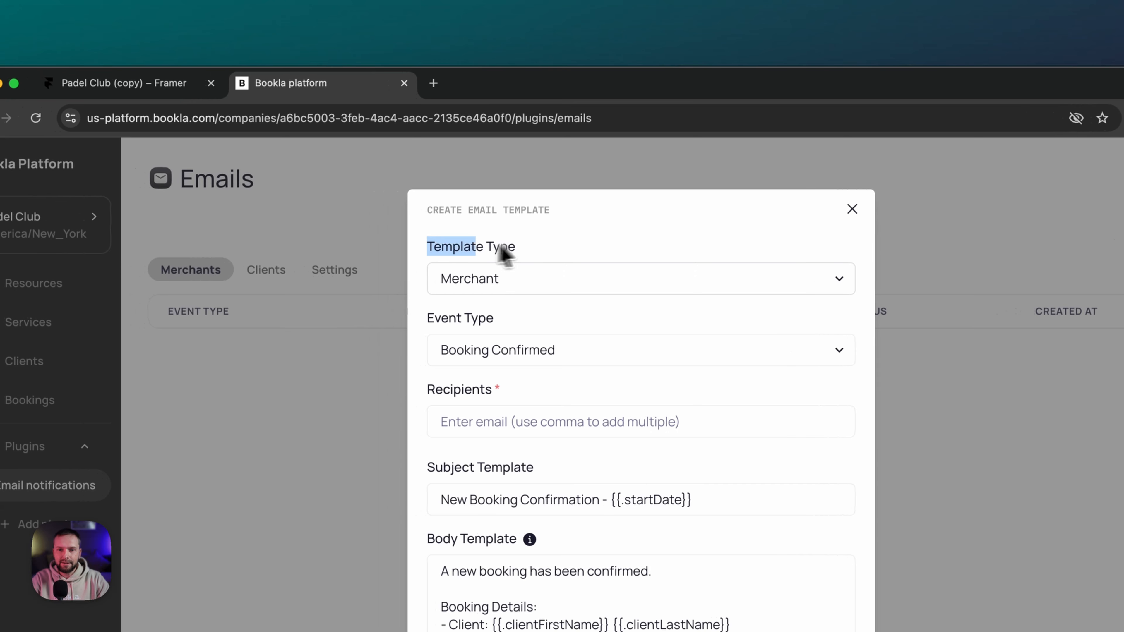
drag(504, 253, 514, 251)
click(501, 266)
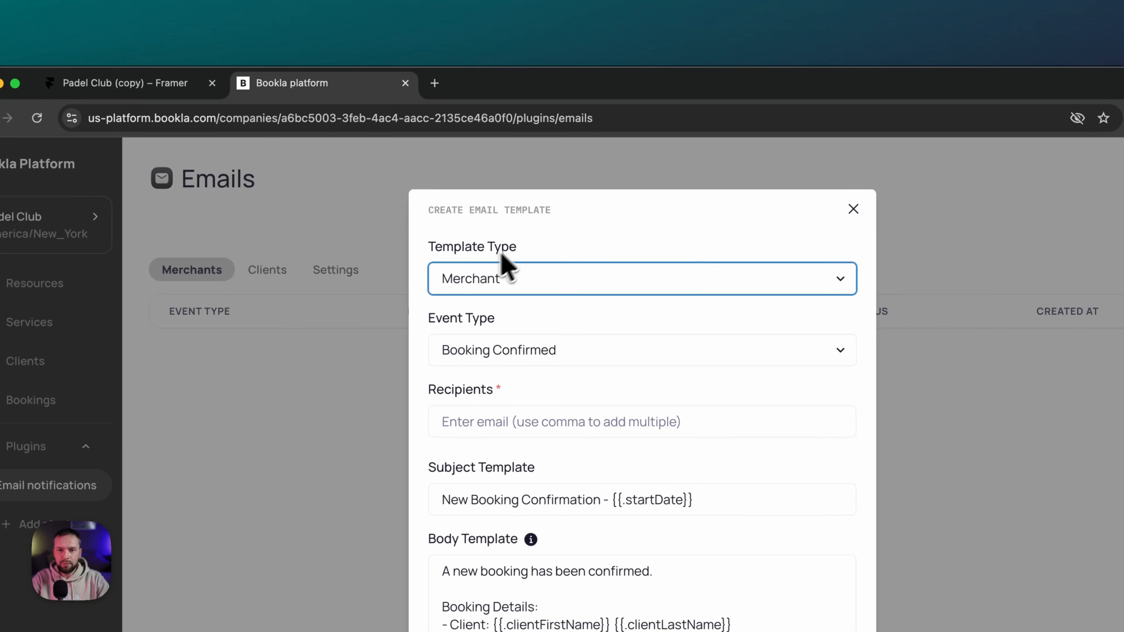
click(476, 284)
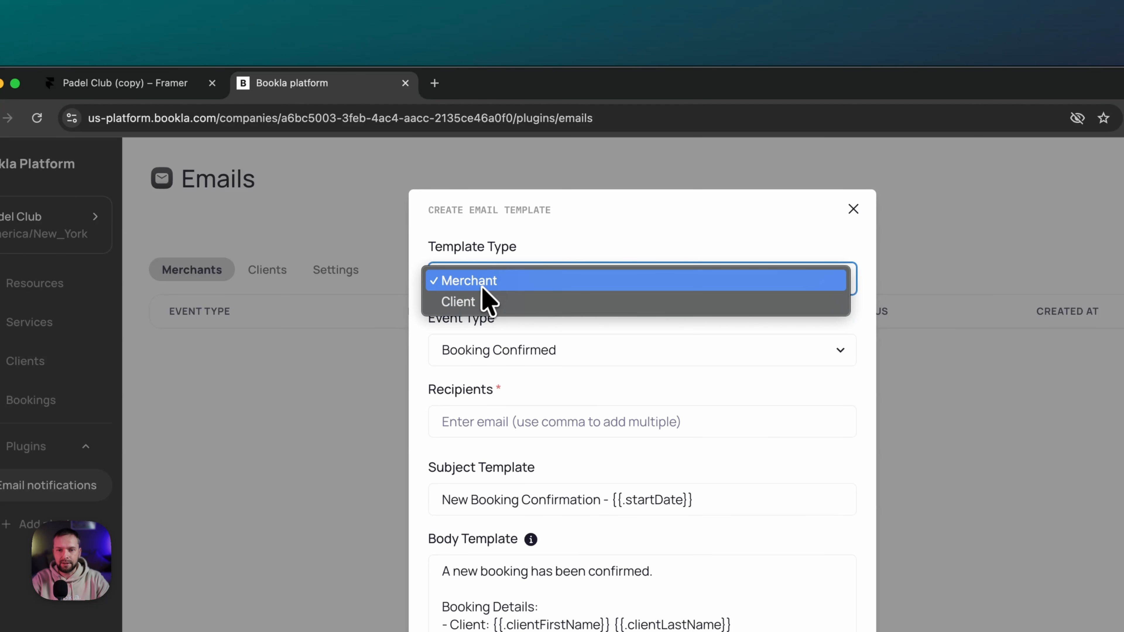
click(493, 277)
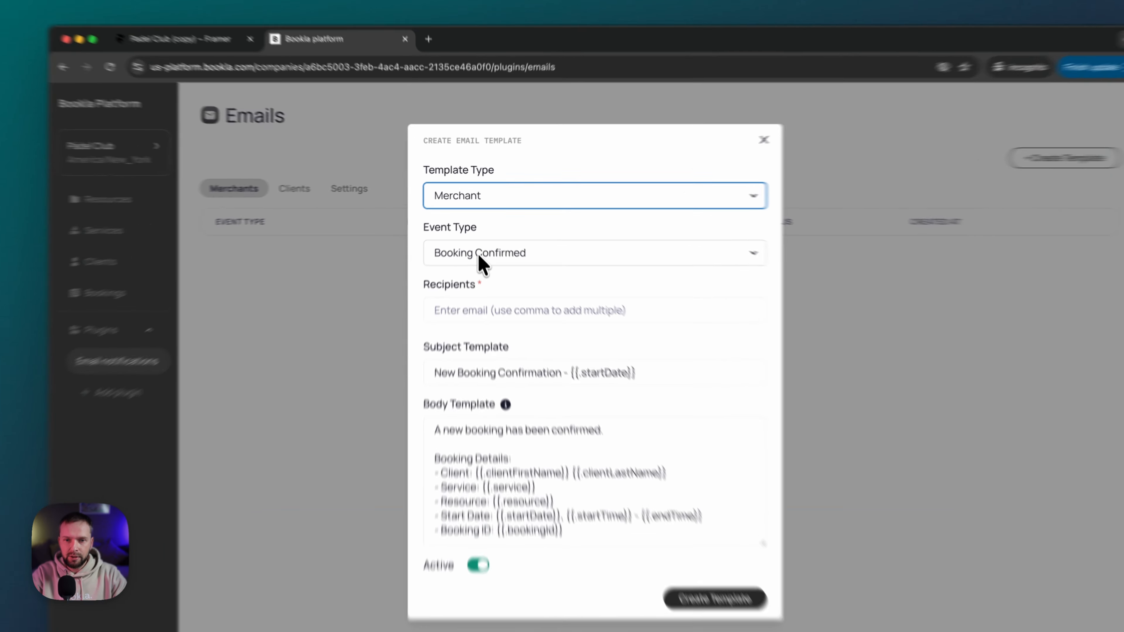
click(477, 234)
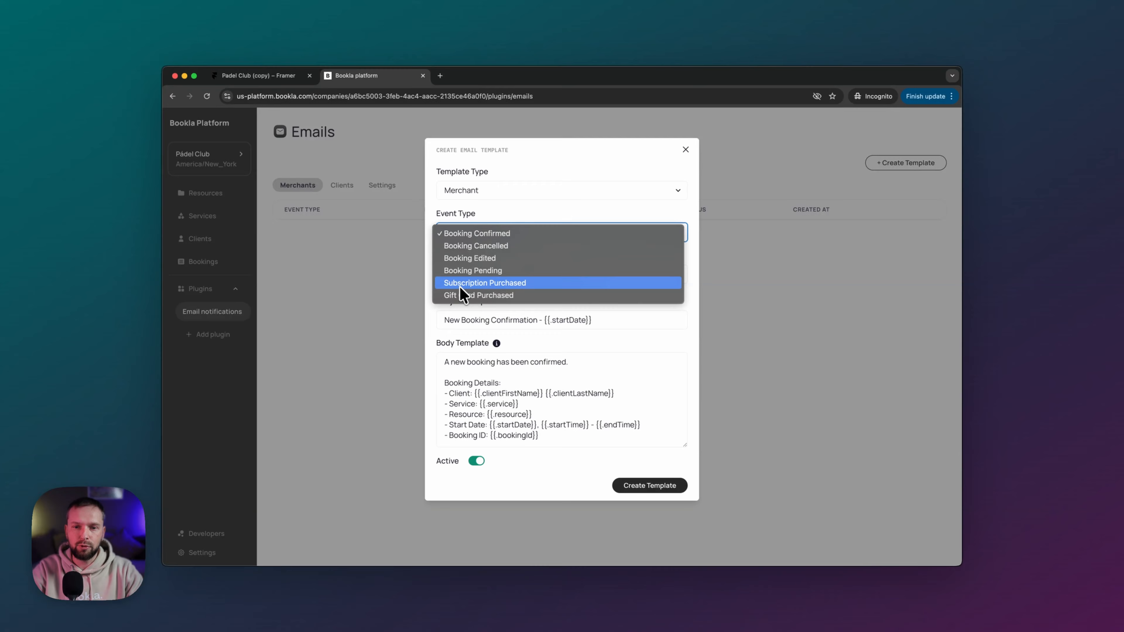
click(498, 233)
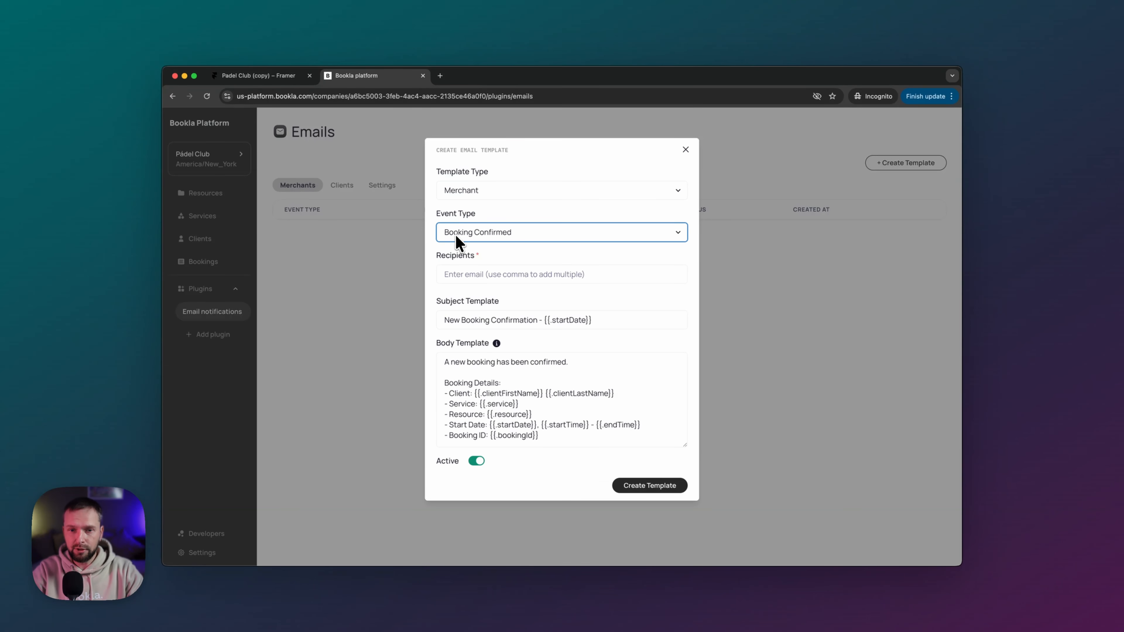
- Review the template's Recipients and prefilled subject, then reopen the Event Type list
click(519, 274)
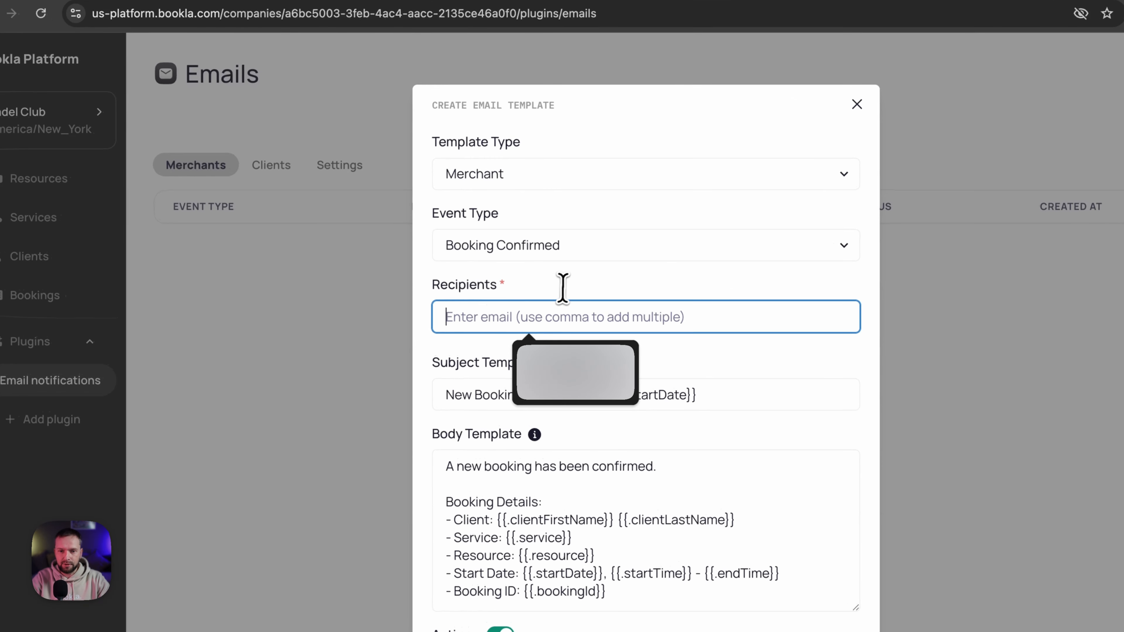
click(559, 287)
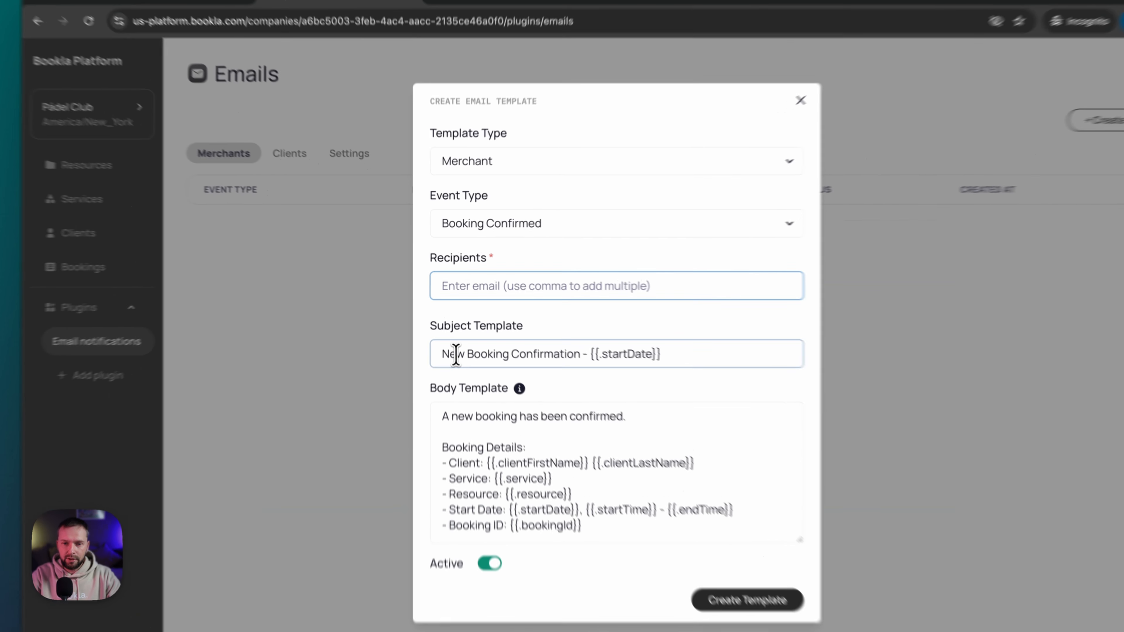
click(444, 320)
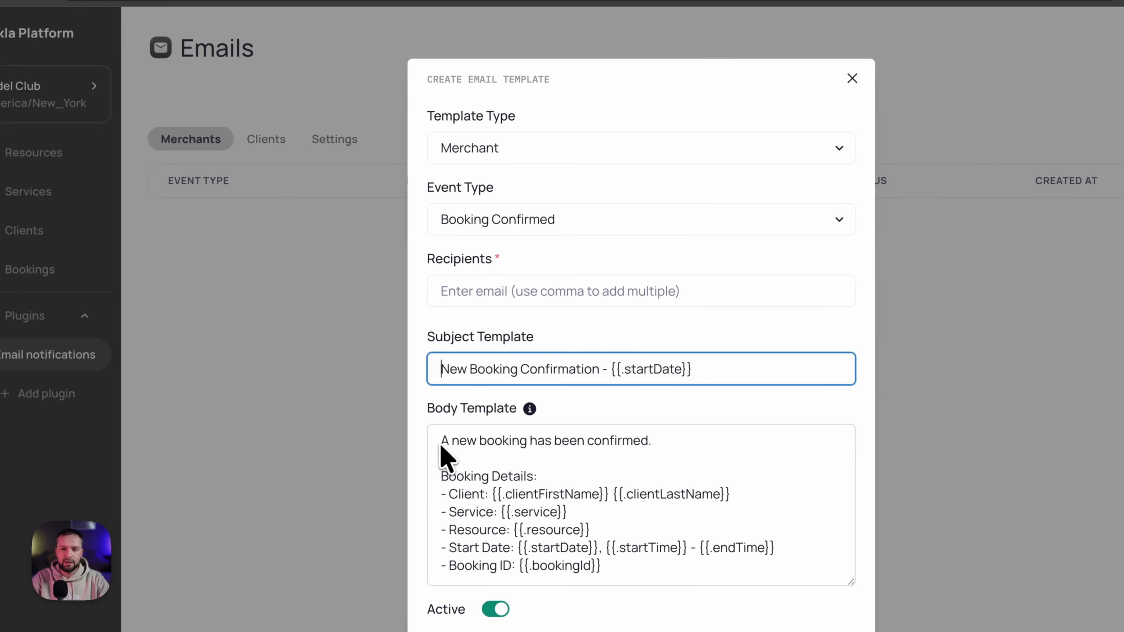
drag(442, 369, 571, 366)
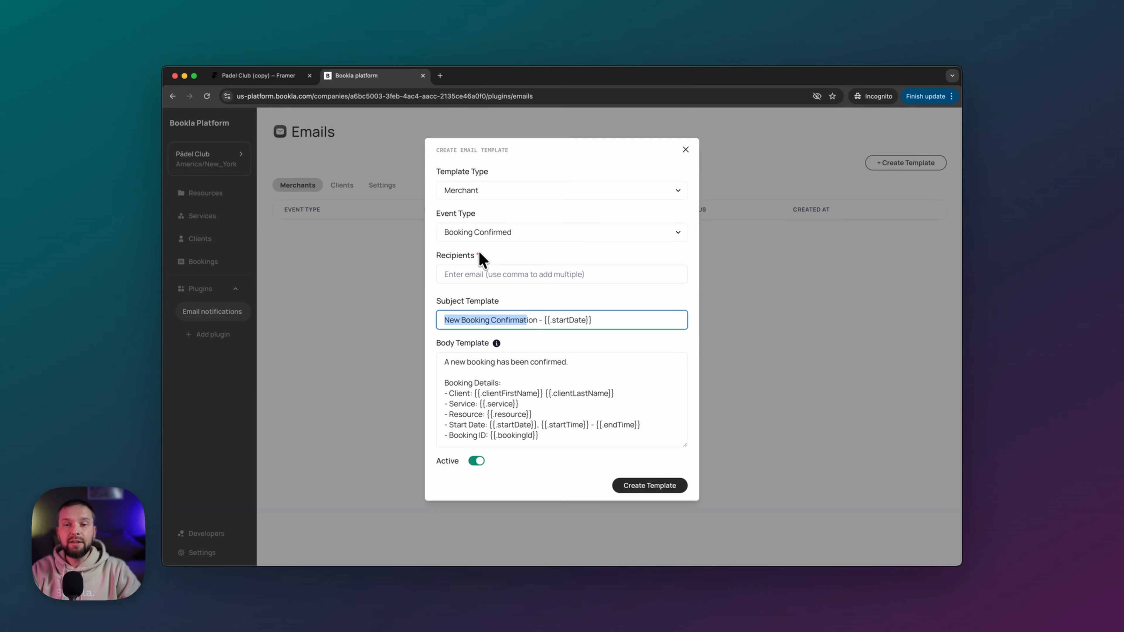
click(482, 230)
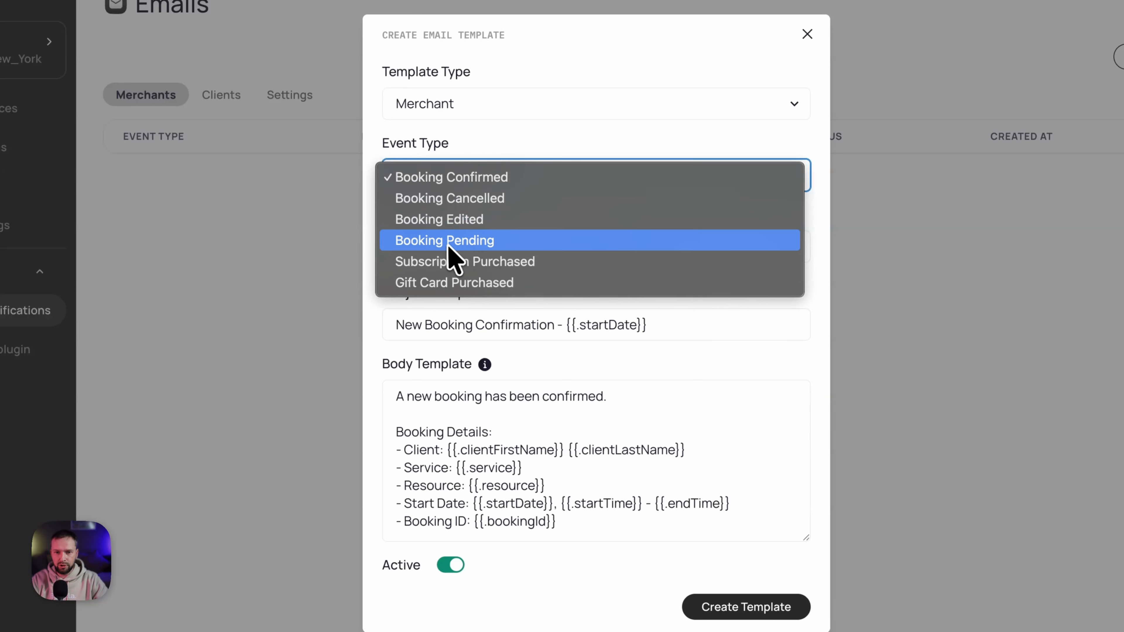
click(472, 202)
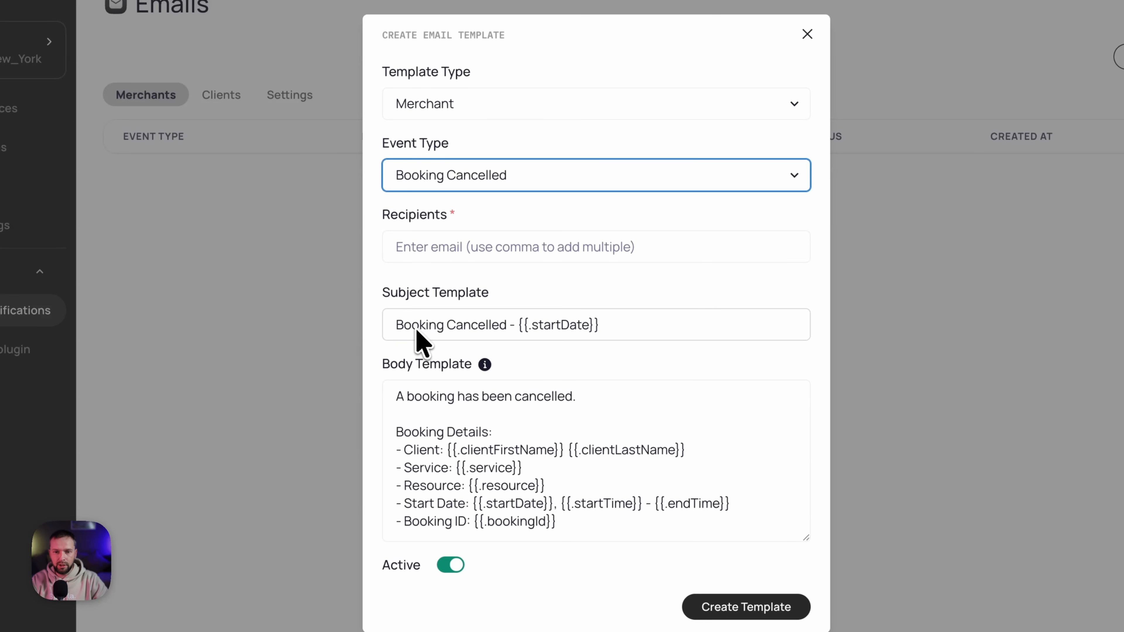
drag(472, 396, 607, 431)
click(677, 414)
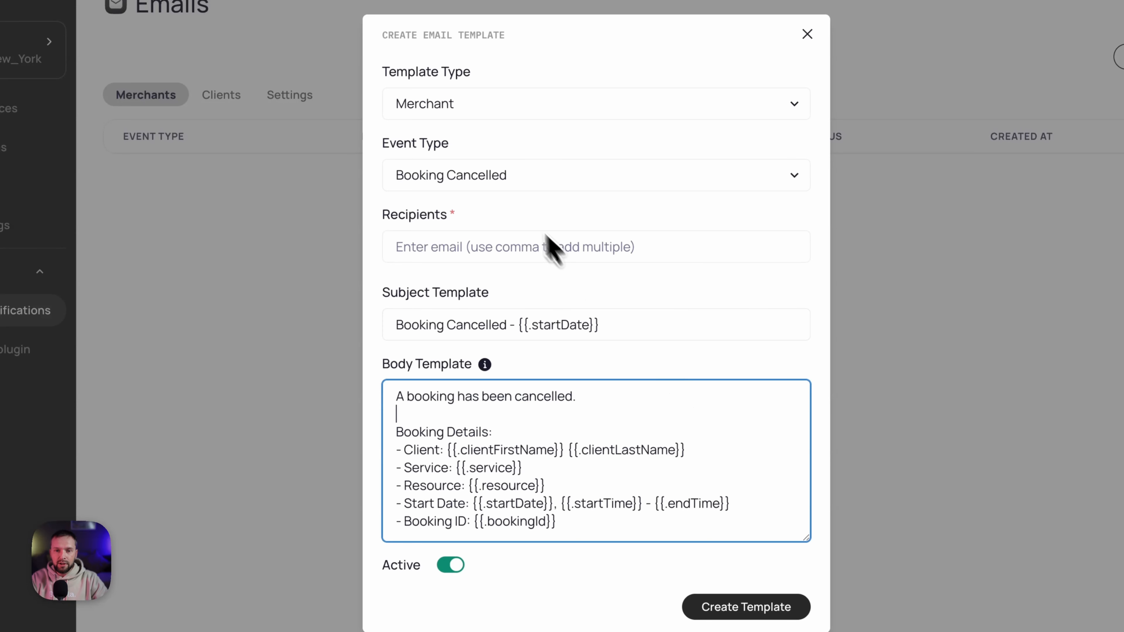
drag(395, 325, 505, 327)
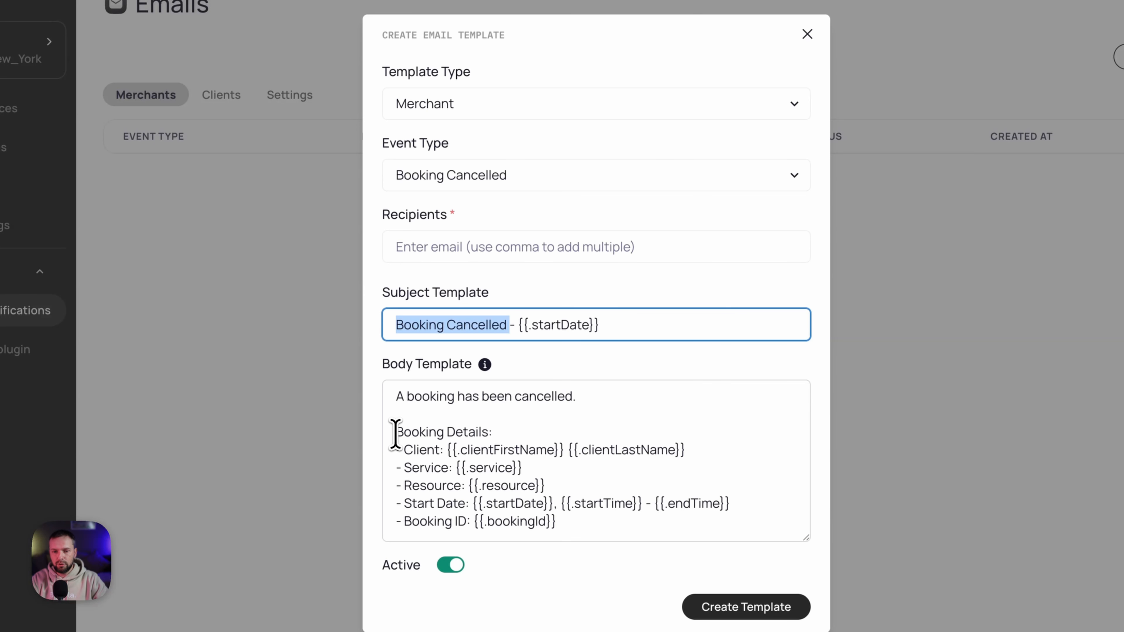
drag(446, 449, 563, 446)
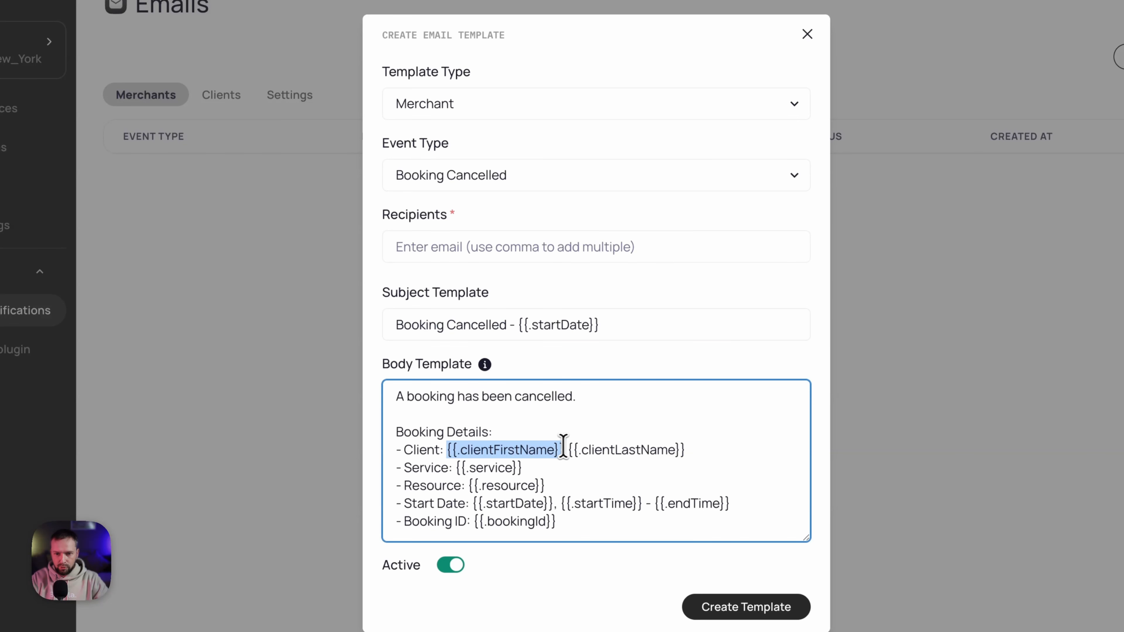
click(494, 444)
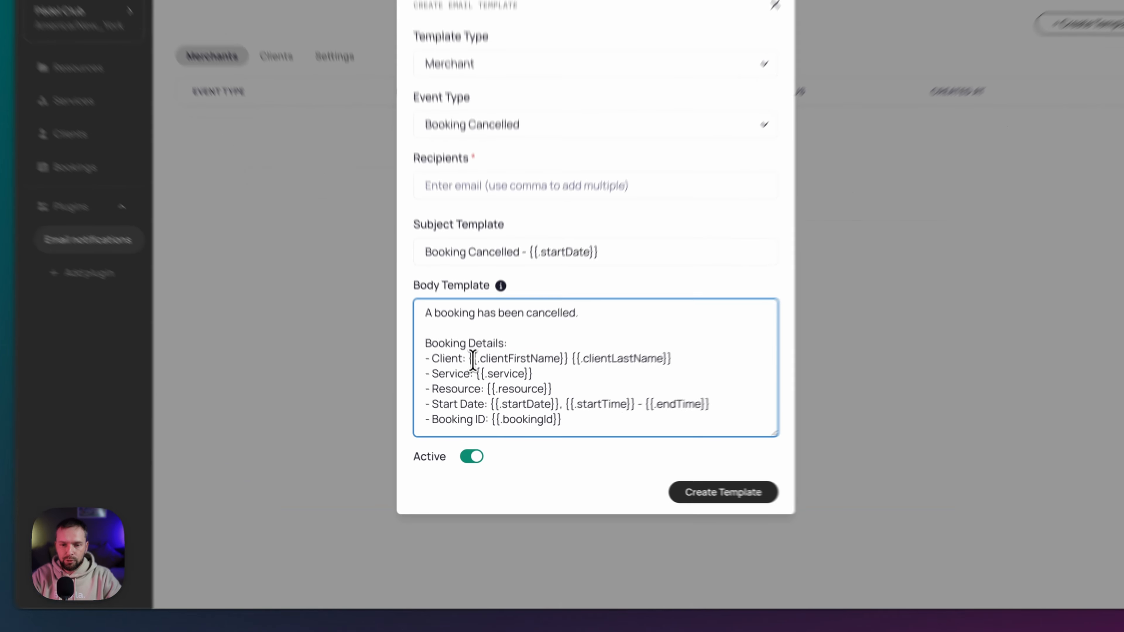
drag(475, 393, 533, 393)
click(534, 393)
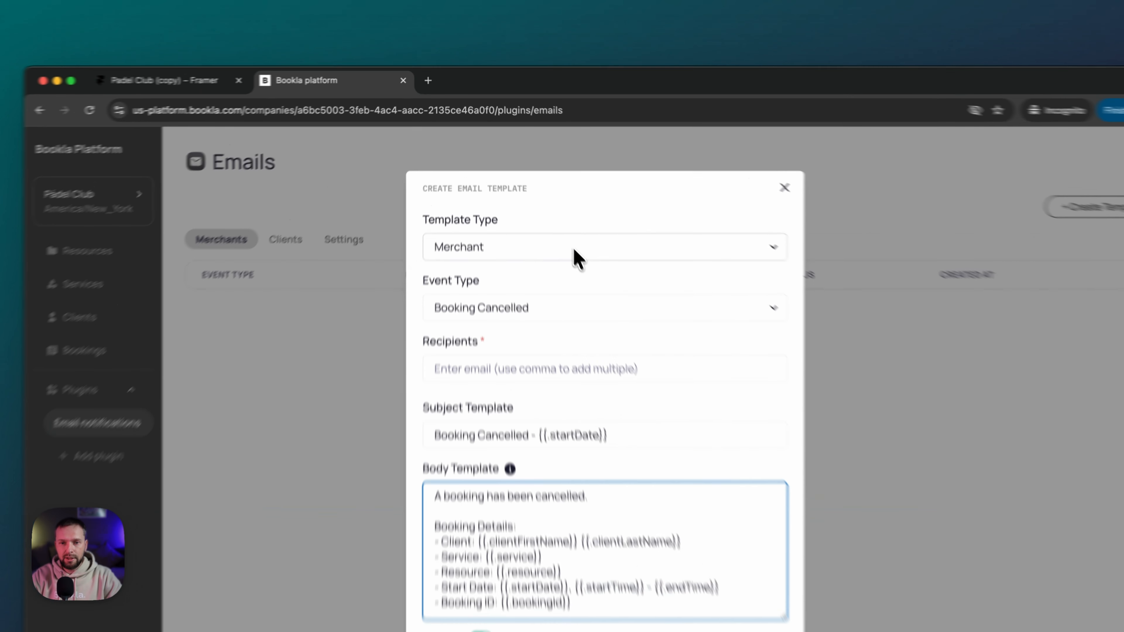
click(539, 196)
- Set the new email template to Client type with the Booking Confirmed event
click(497, 211)
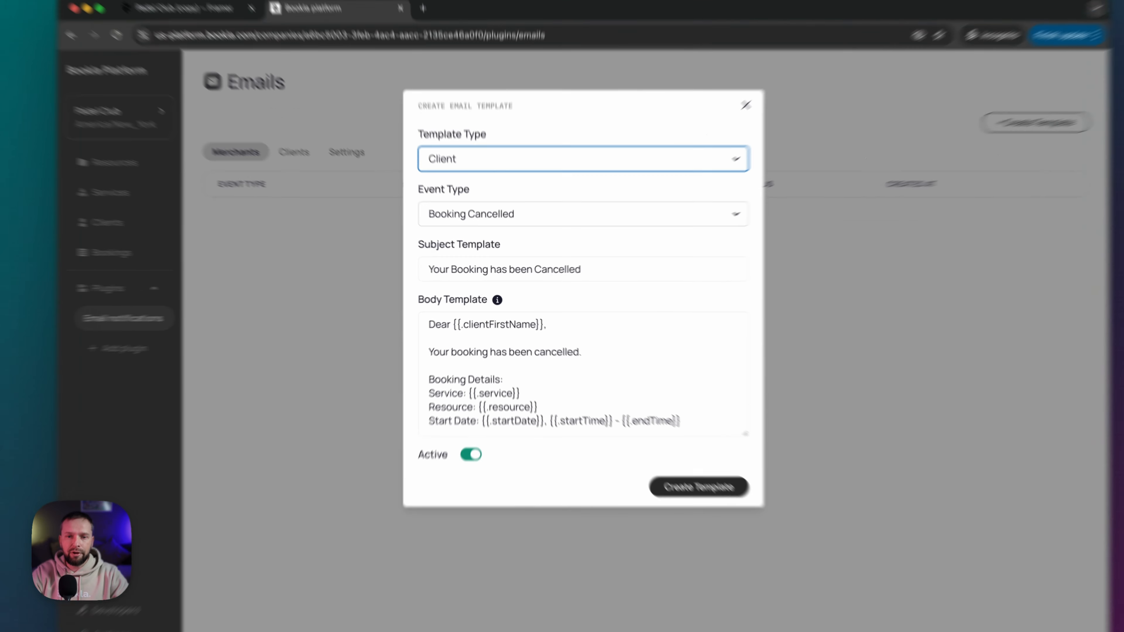
click(476, 234)
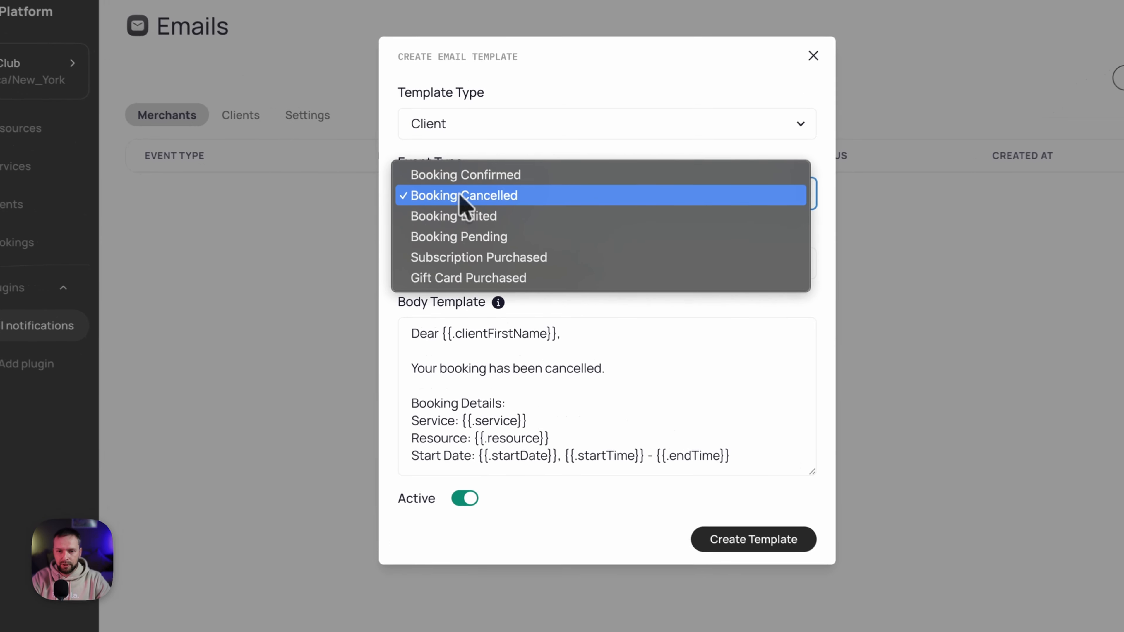
click(488, 223)
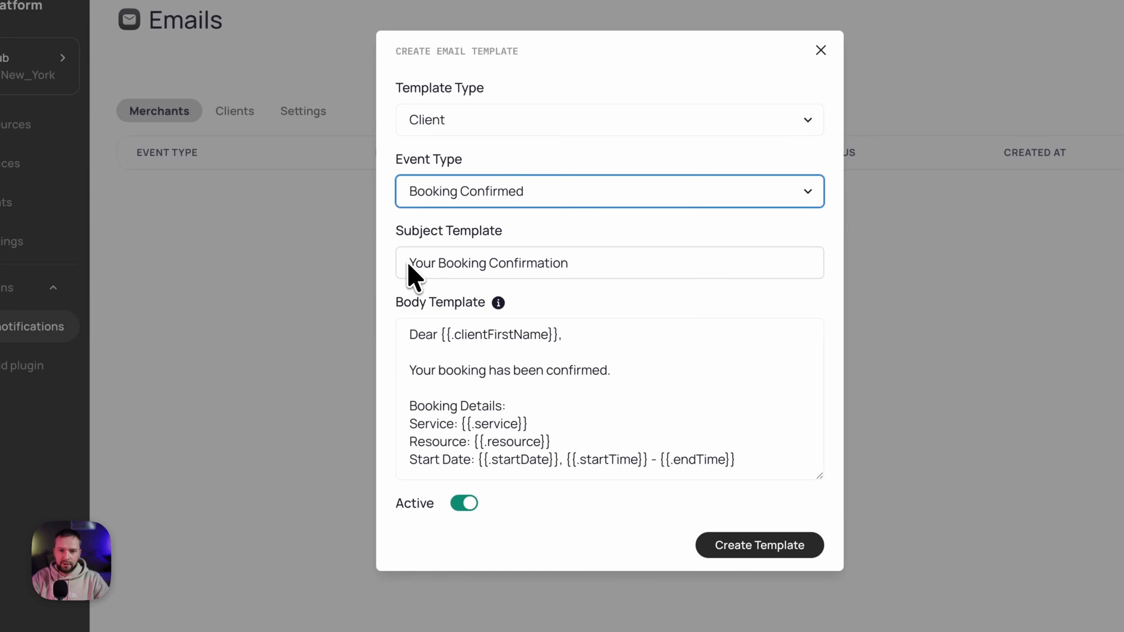
- Append 'See you soon' after the booking details in the body and create the template
drag(409, 264, 615, 261)
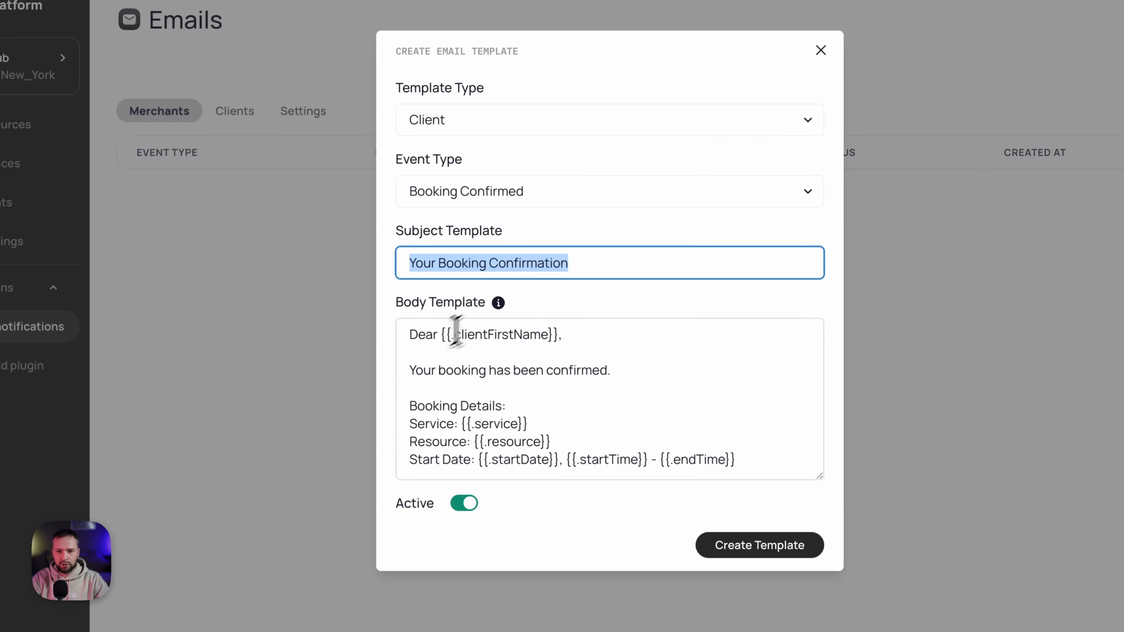
drag(411, 337, 552, 334)
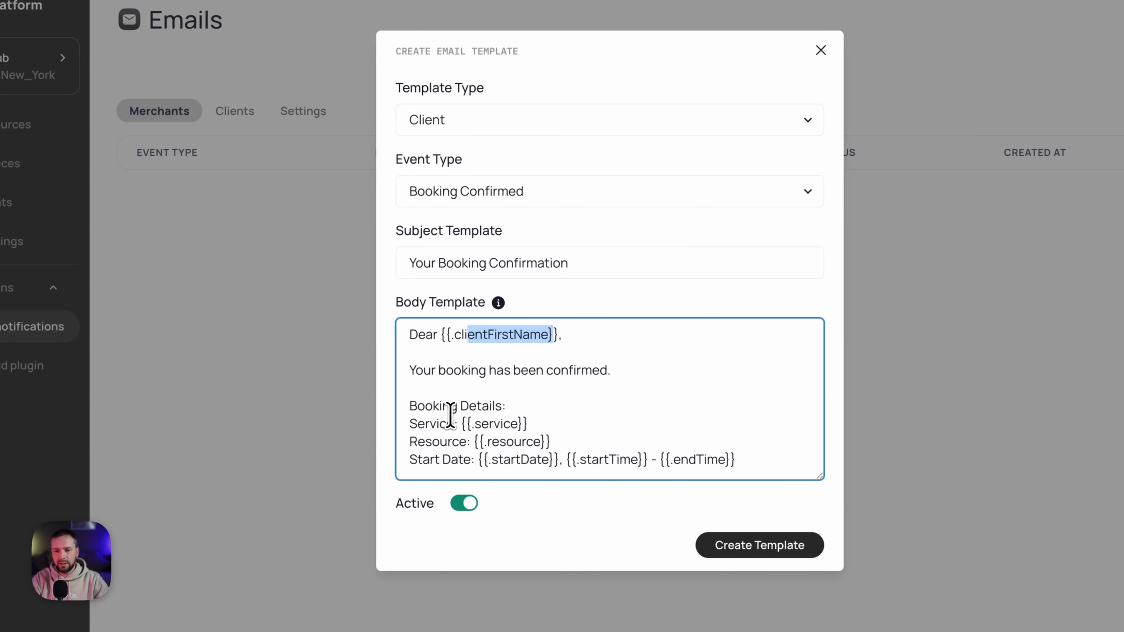
drag(450, 406, 670, 461)
click(650, 371)
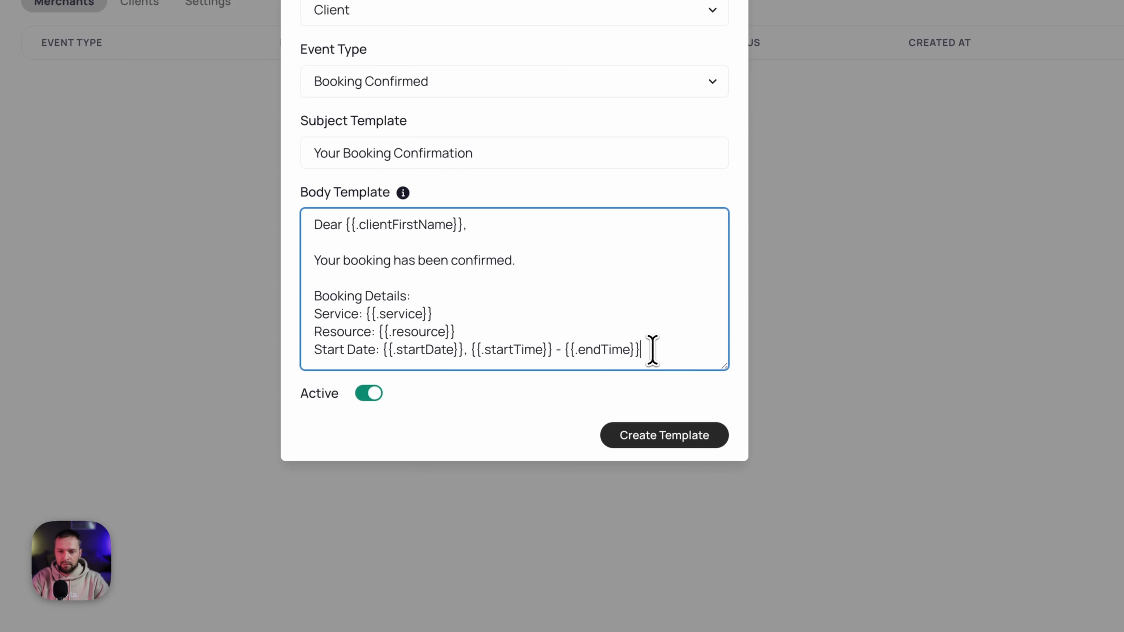
key(Return)
key(Return)
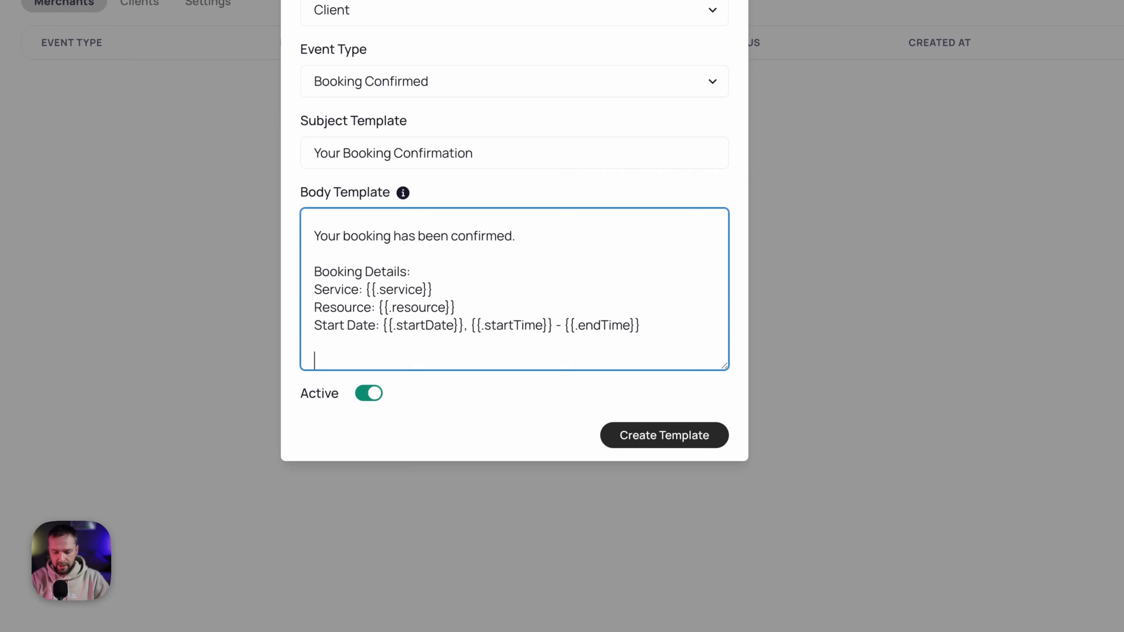
text(See you soon!)
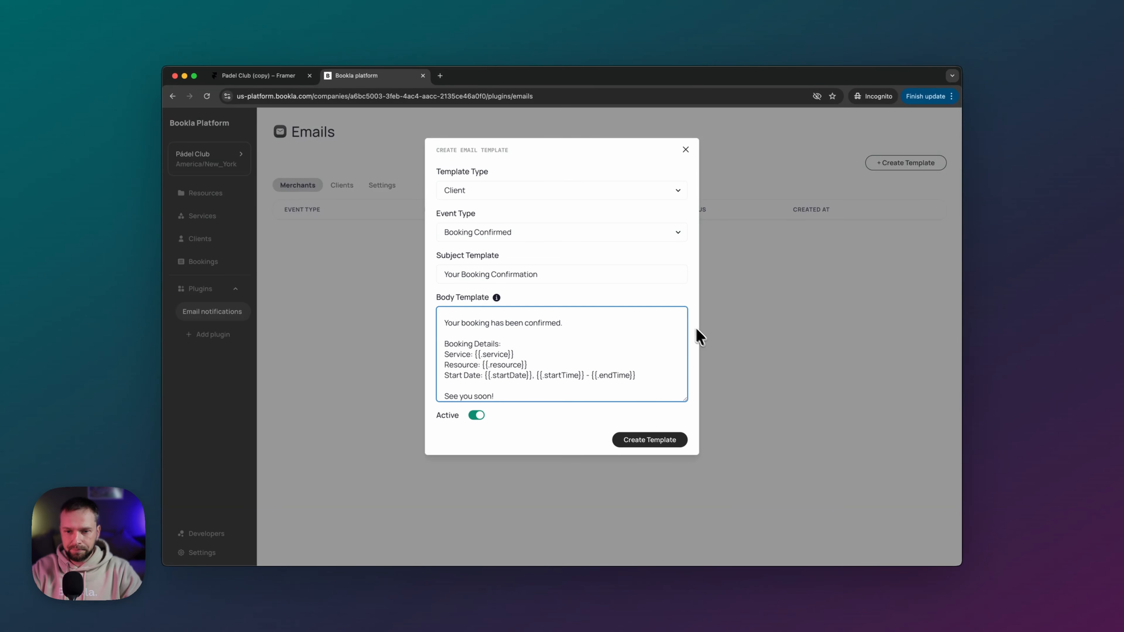
click(655, 439)
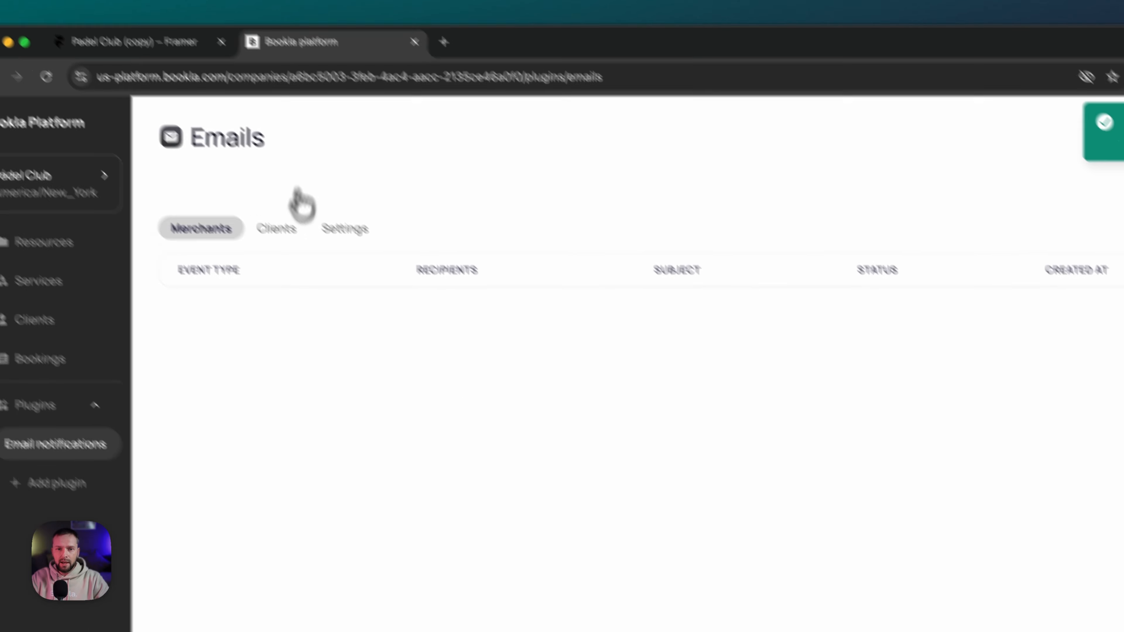
- Preview and inspect the client Booking Confirmed template, closing it without changes
click(276, 229)
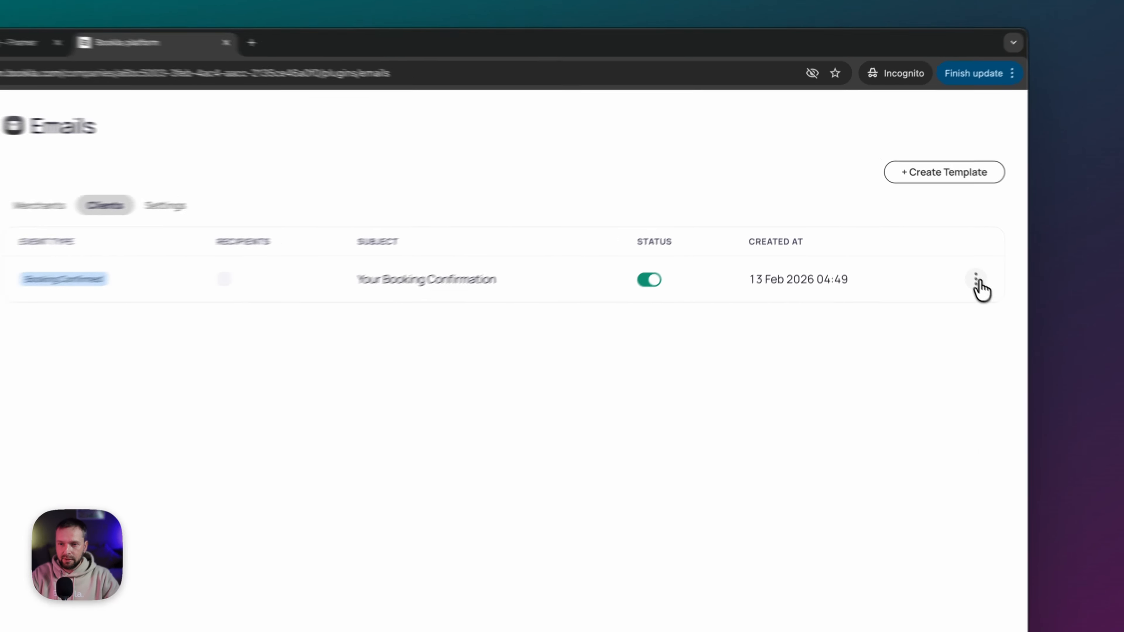
click(926, 235)
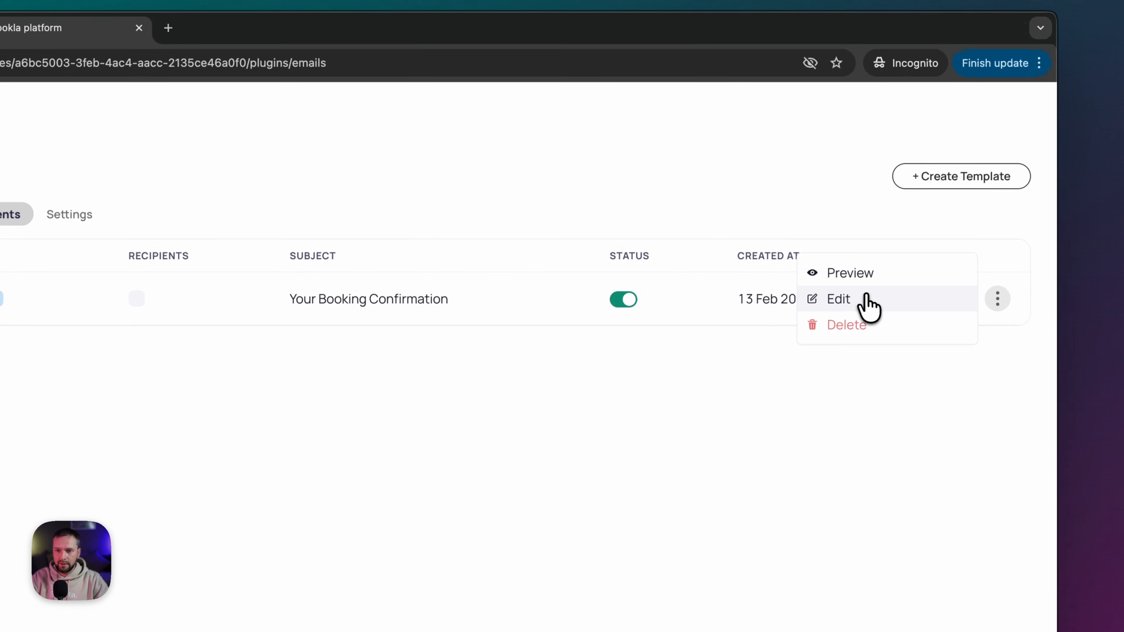
click(861, 279)
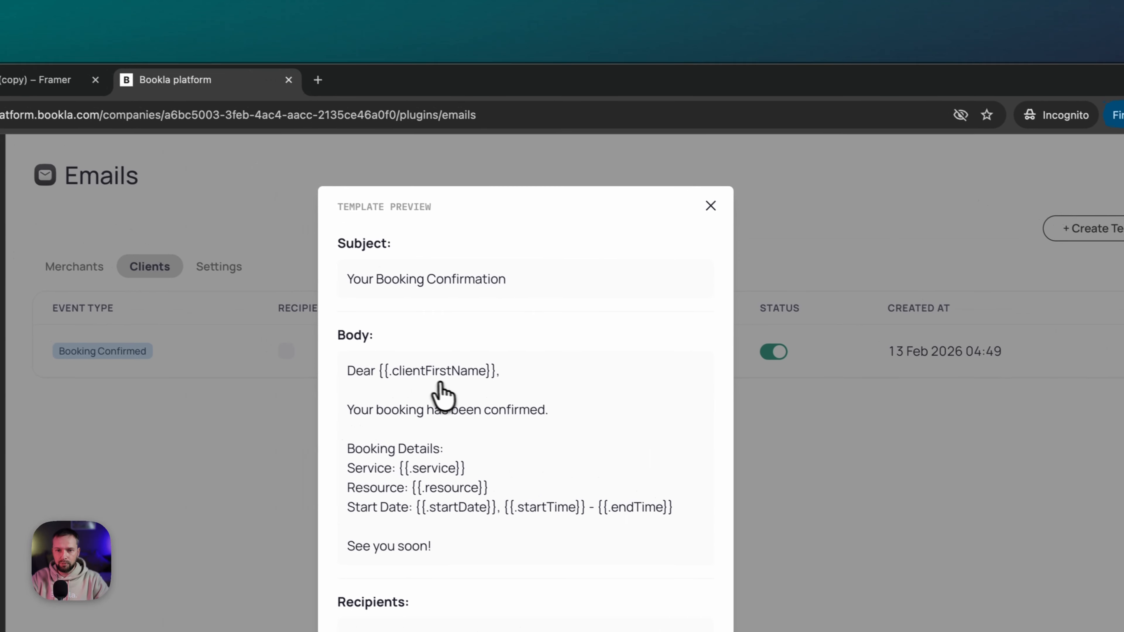
click(710, 206)
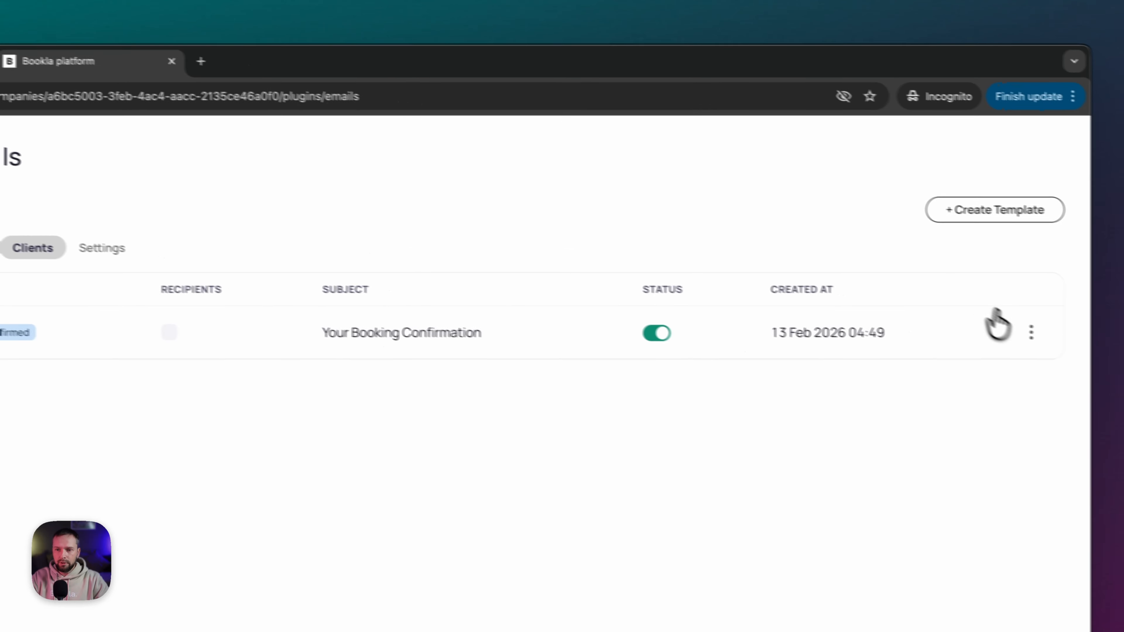
click(1031, 331)
click(876, 334)
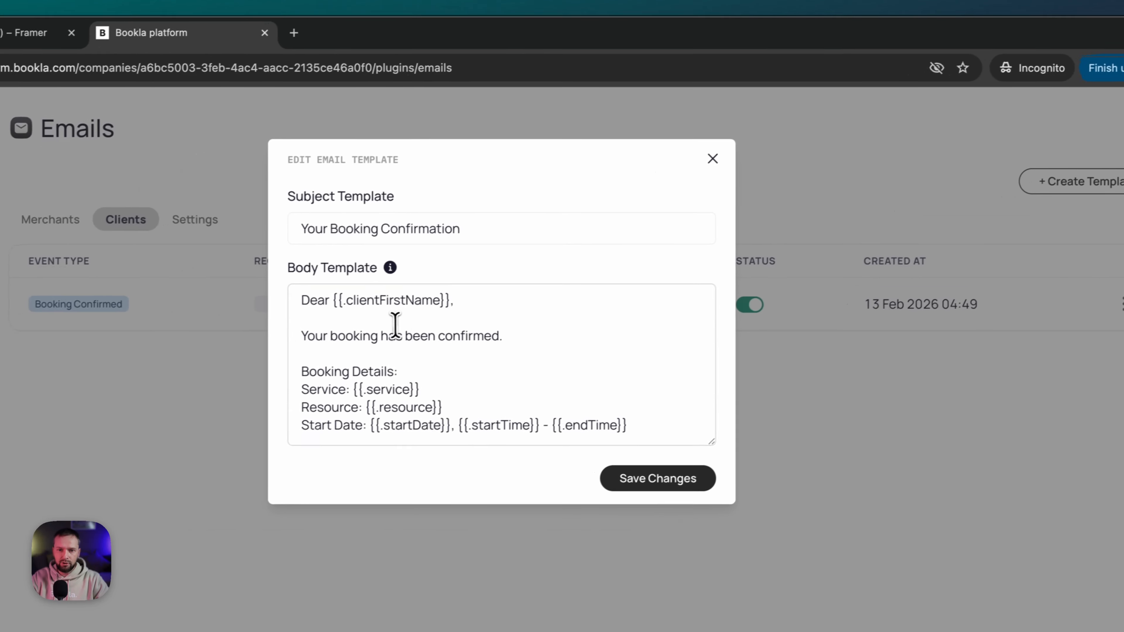
click(507, 356)
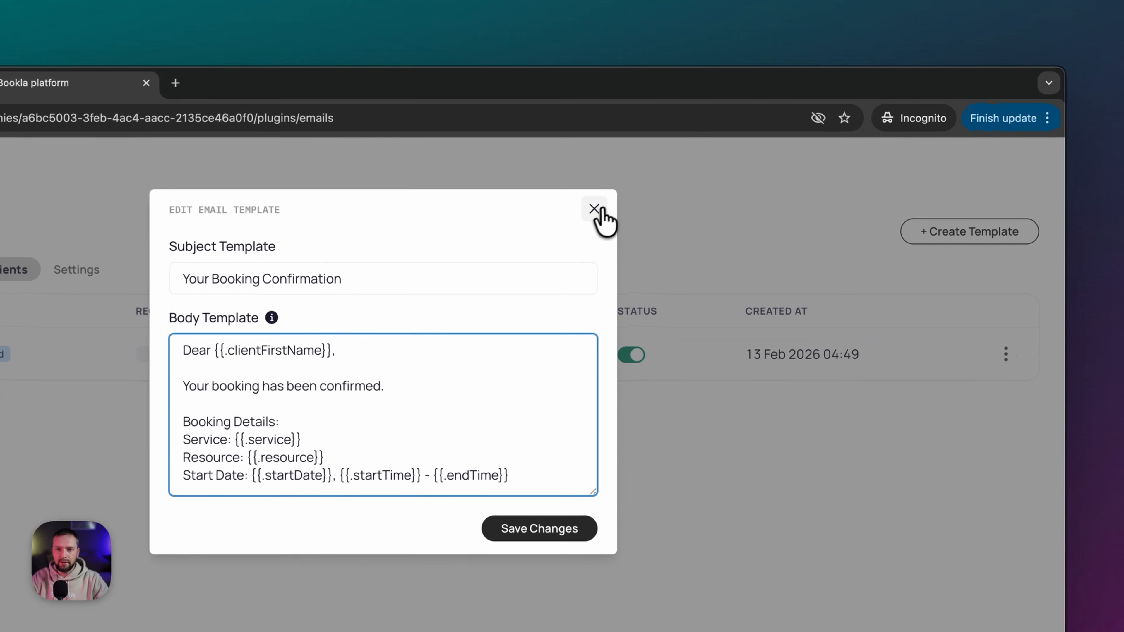
click(597, 210)
- Create a Client email template for the Booking Cancelled event
click(951, 232)
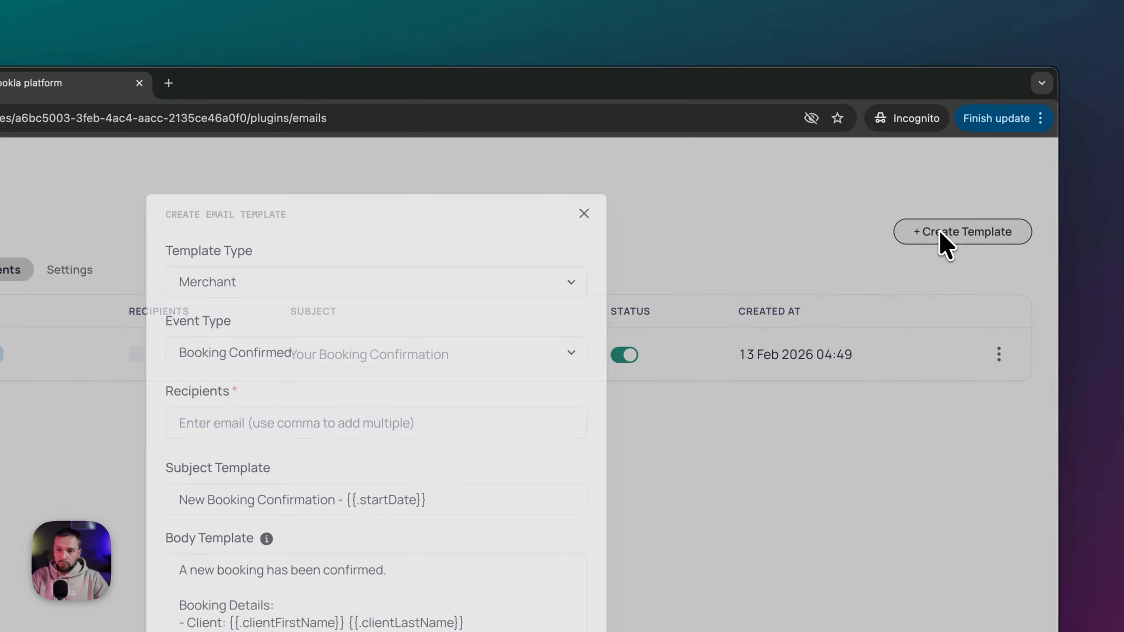
click(517, 278)
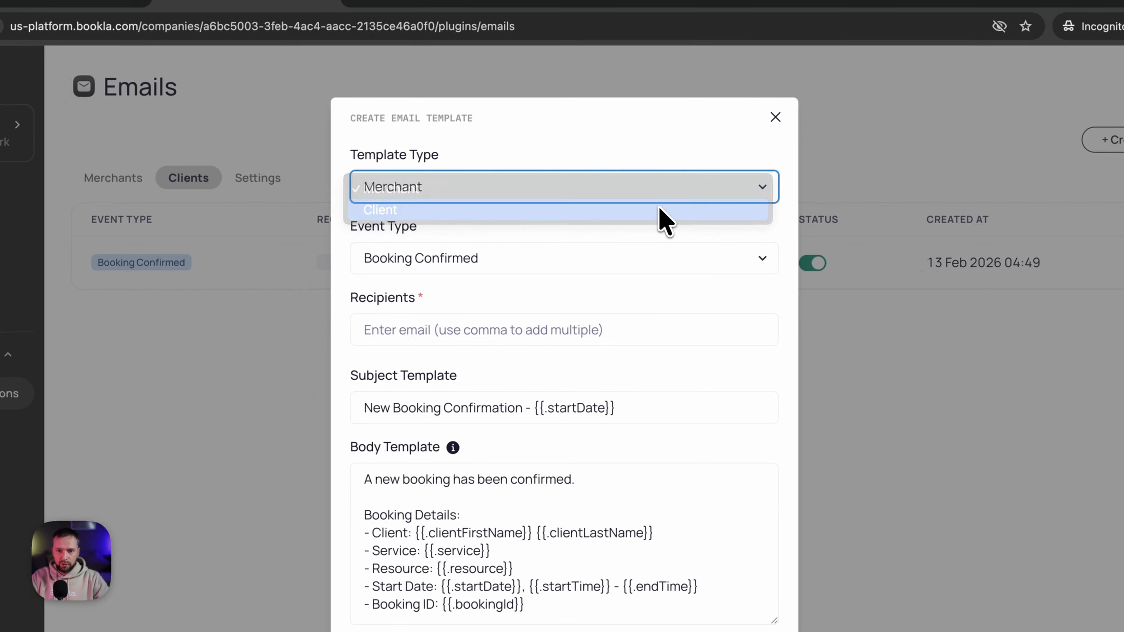
click(659, 209)
click(534, 266)
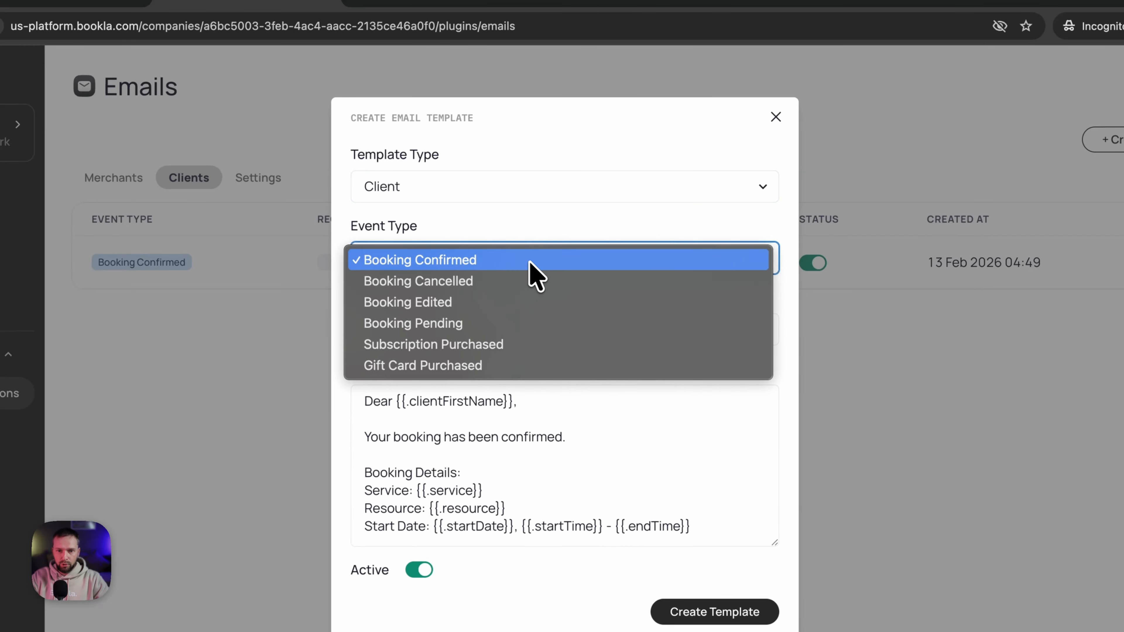
click(517, 284)
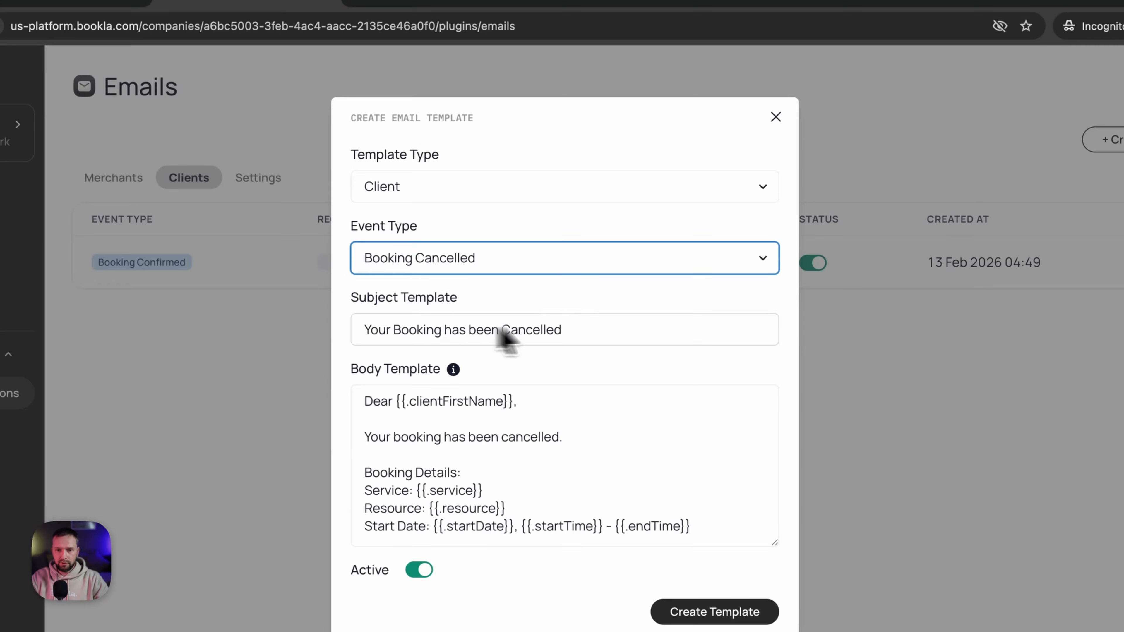
click(711, 614)
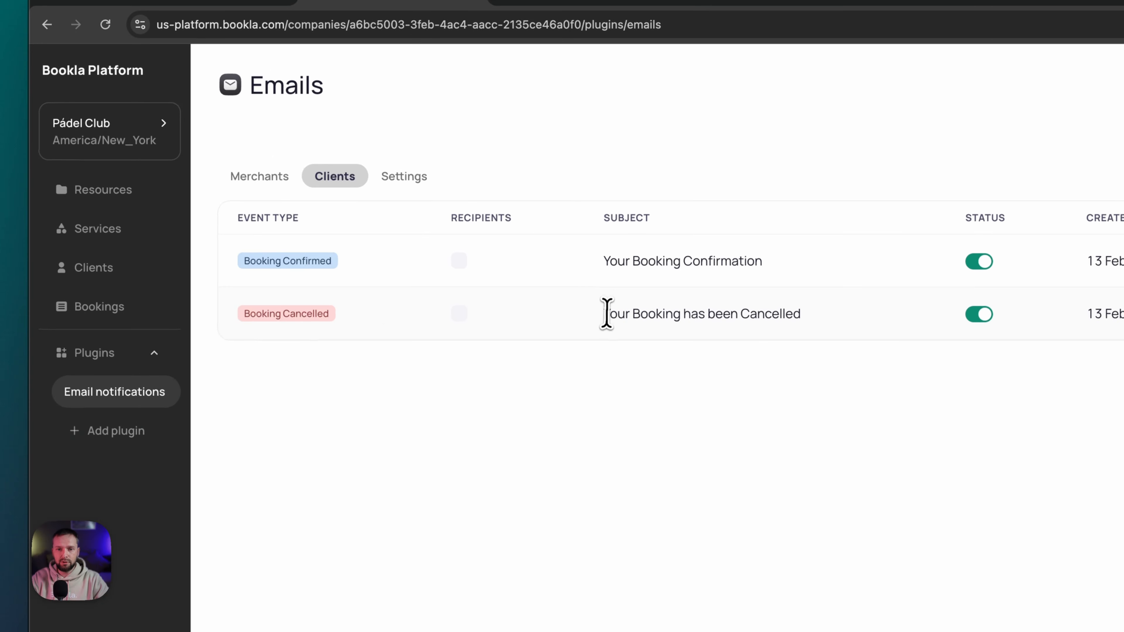
drag(602, 313, 801, 313)
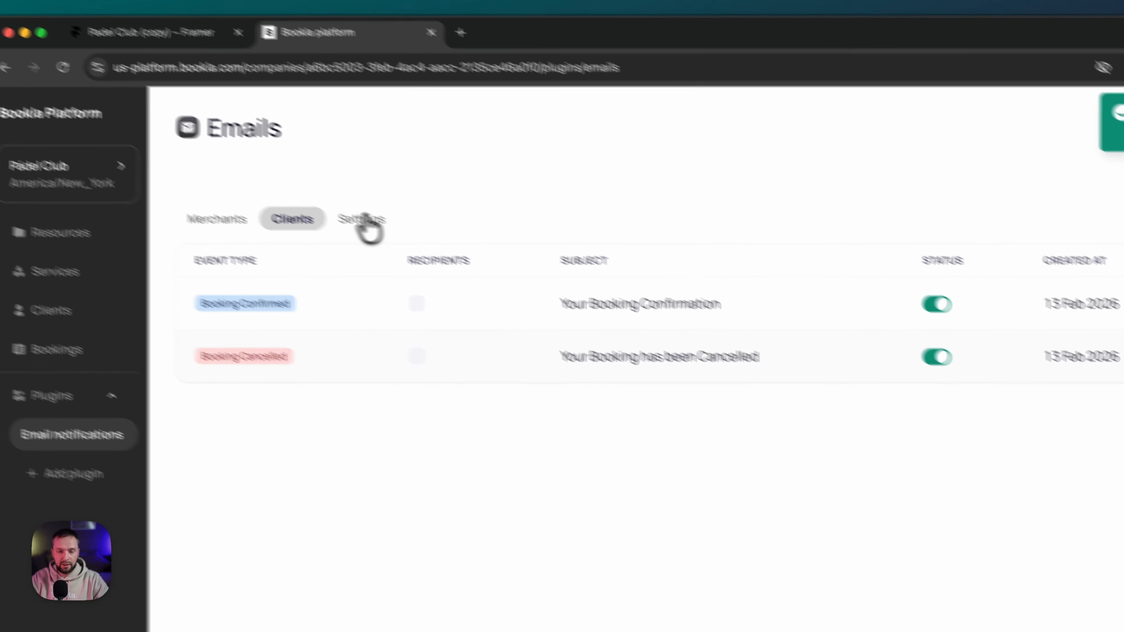
- Set the notification Reply-To Email to the owner's Gmail address and save it
click(317, 195)
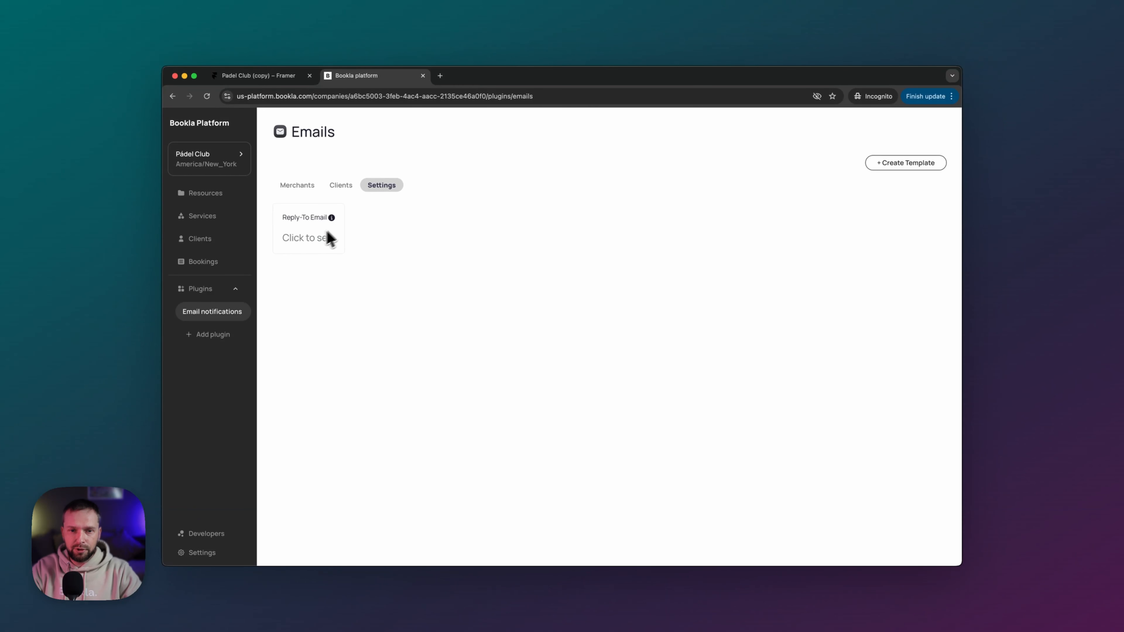
click(328, 239)
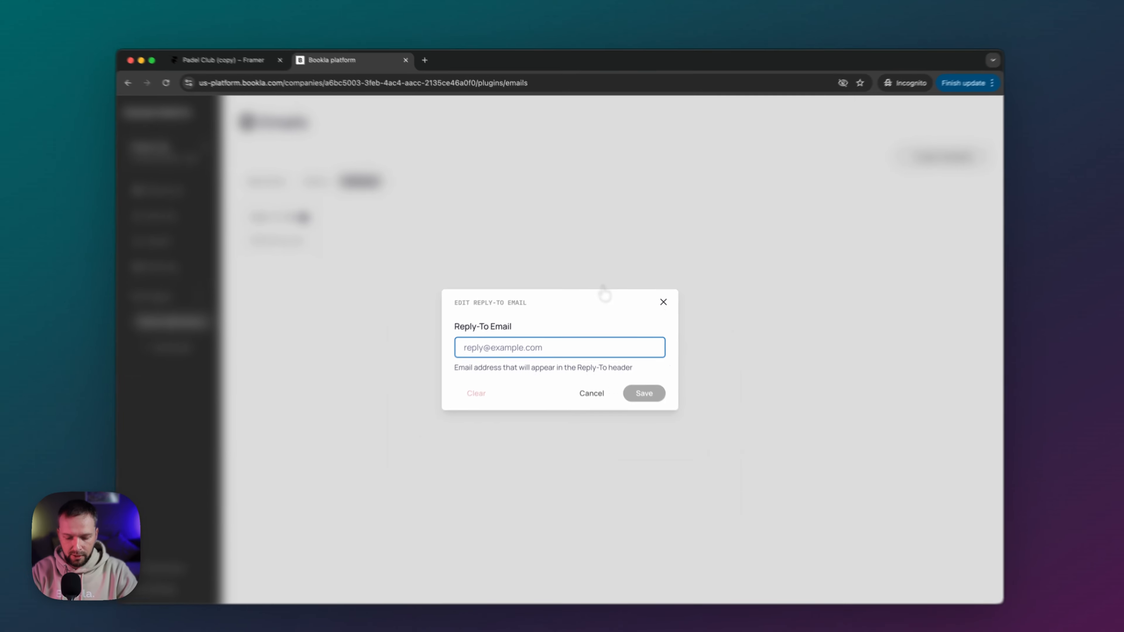
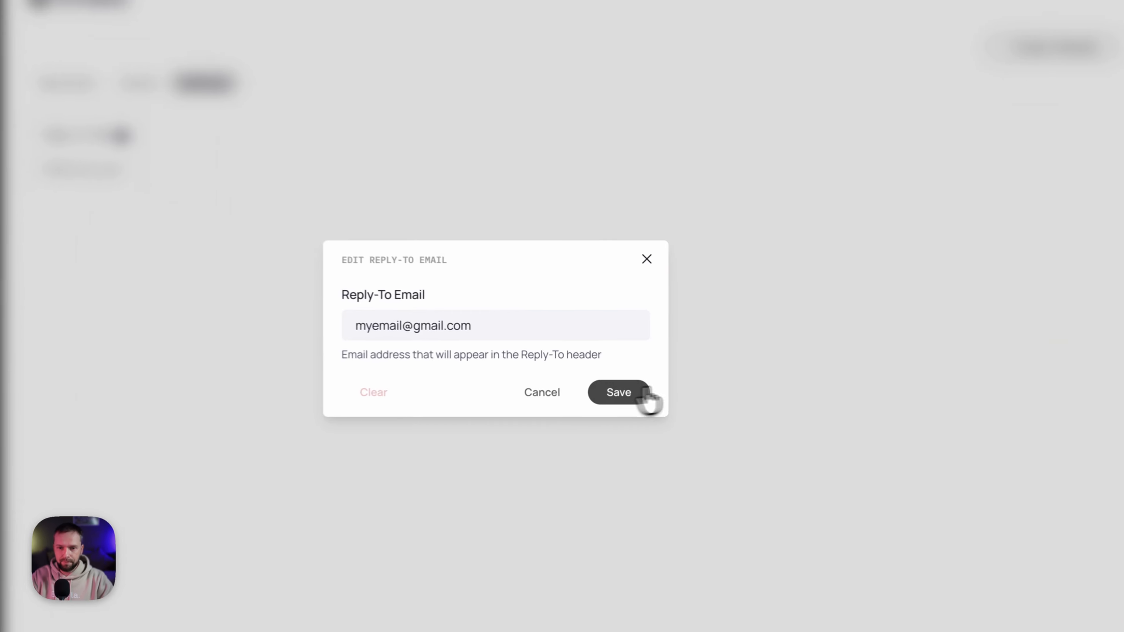
click(638, 376)
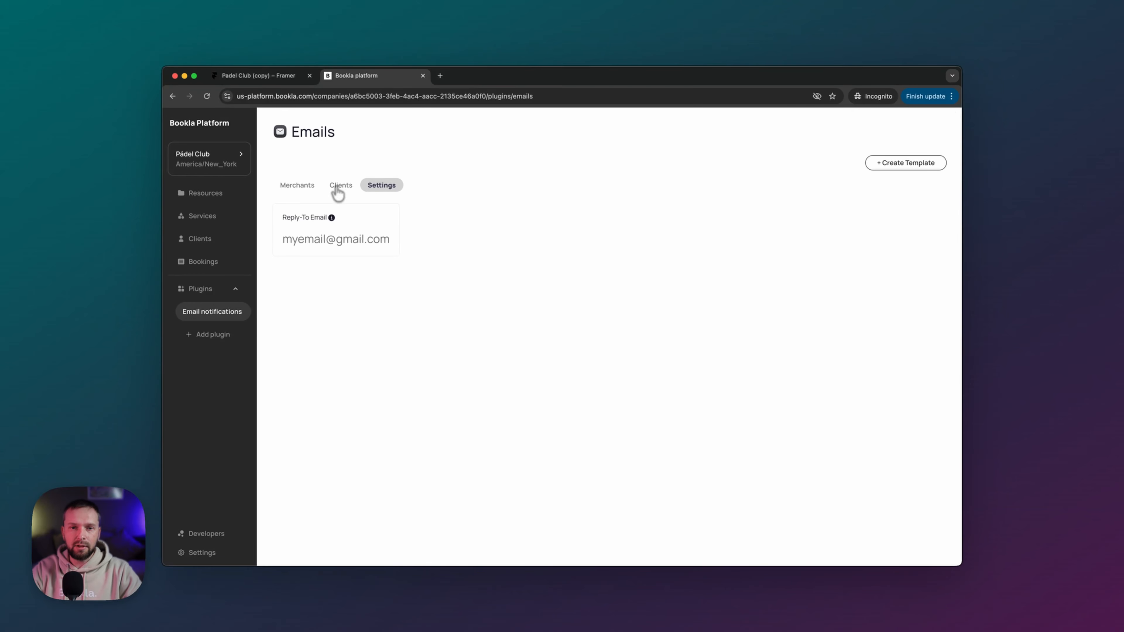
click(309, 185)
- Pick the 9:00 AM slot, accept the terms and continue to client details
click(337, 185)
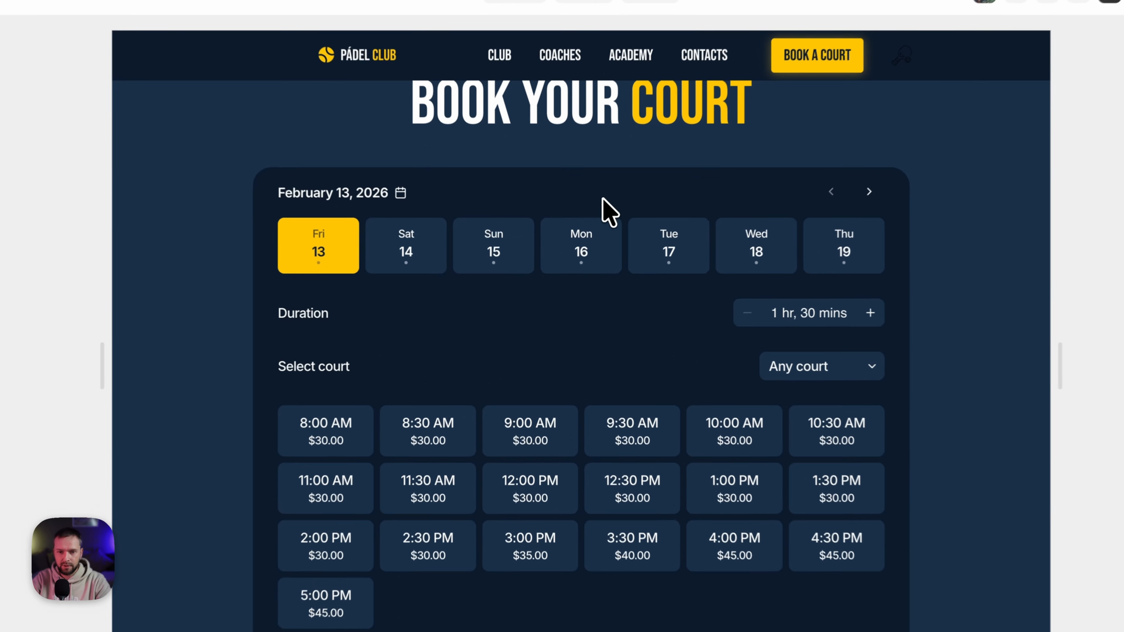
click(544, 443)
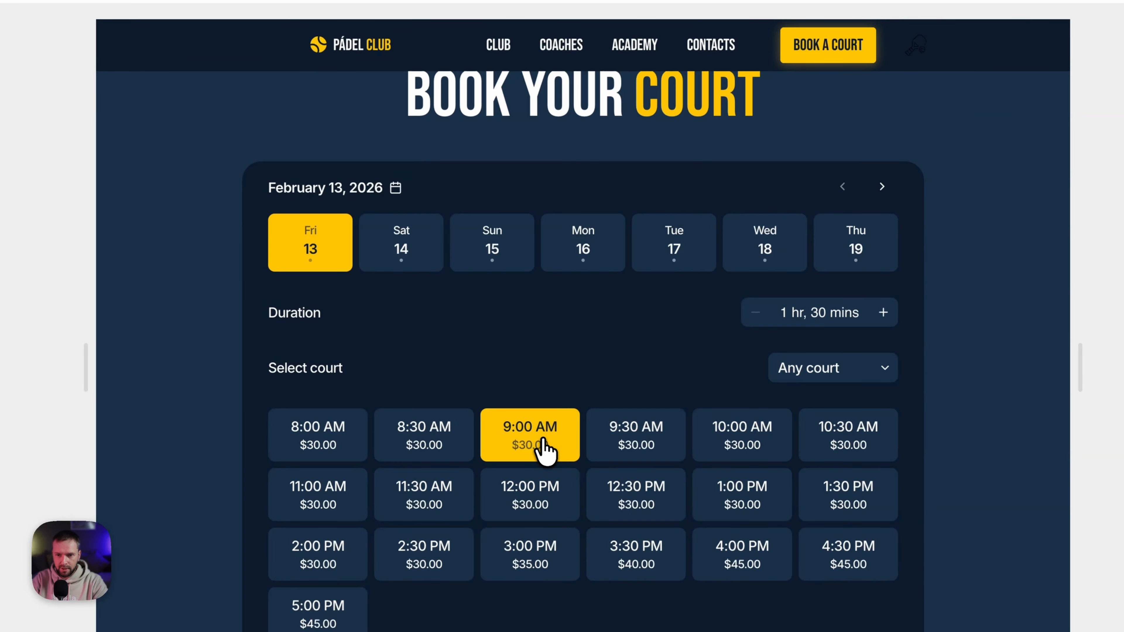
scroll(715, 329, down, 3)
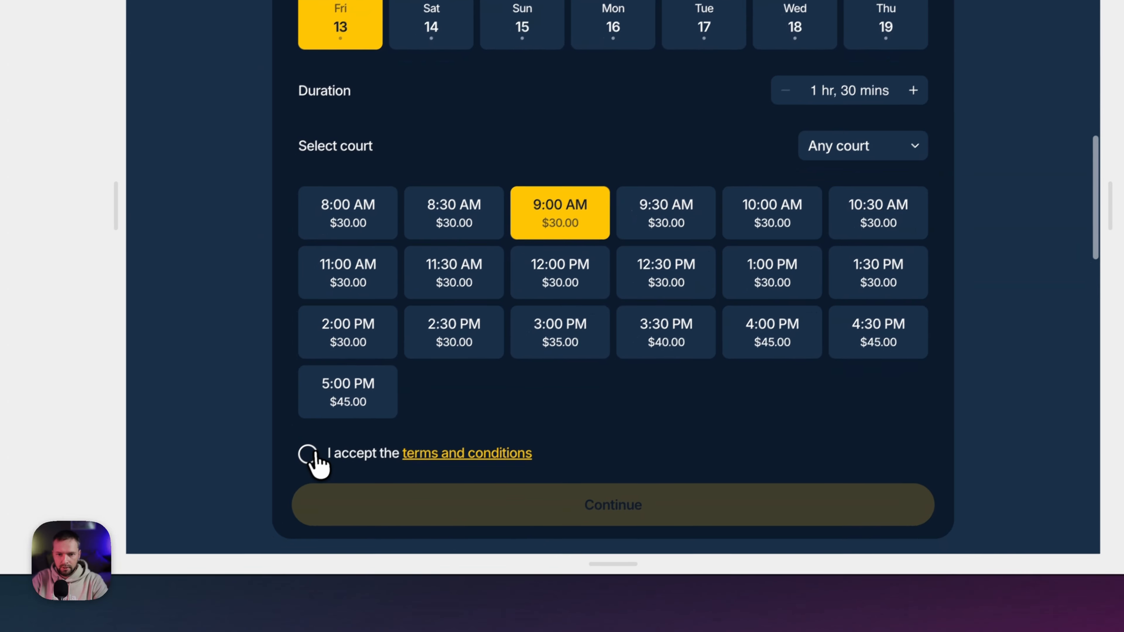
click(269, 510)
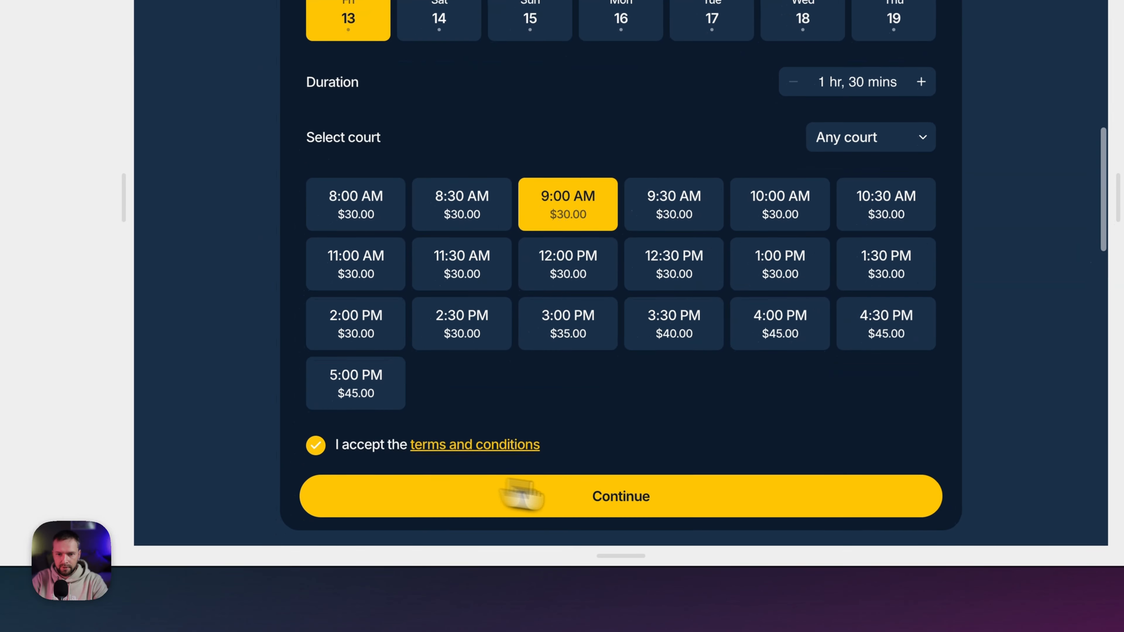
click(564, 560)
- Enter the client's first name and last initial and submit the booking
scroll(579, 384, up, 3)
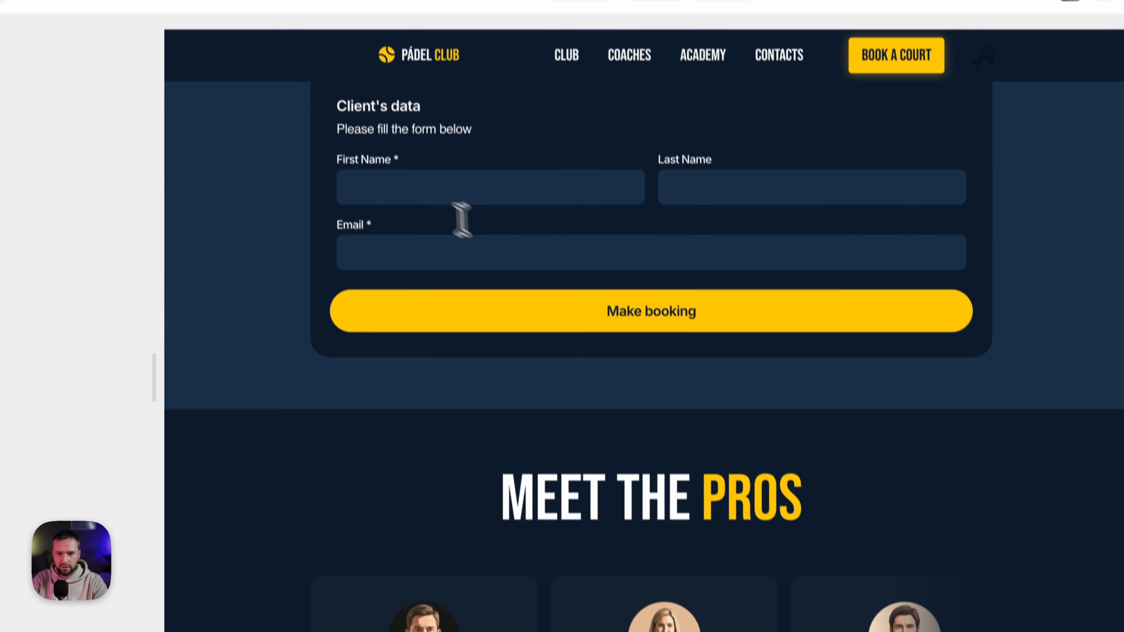
click(423, 208)
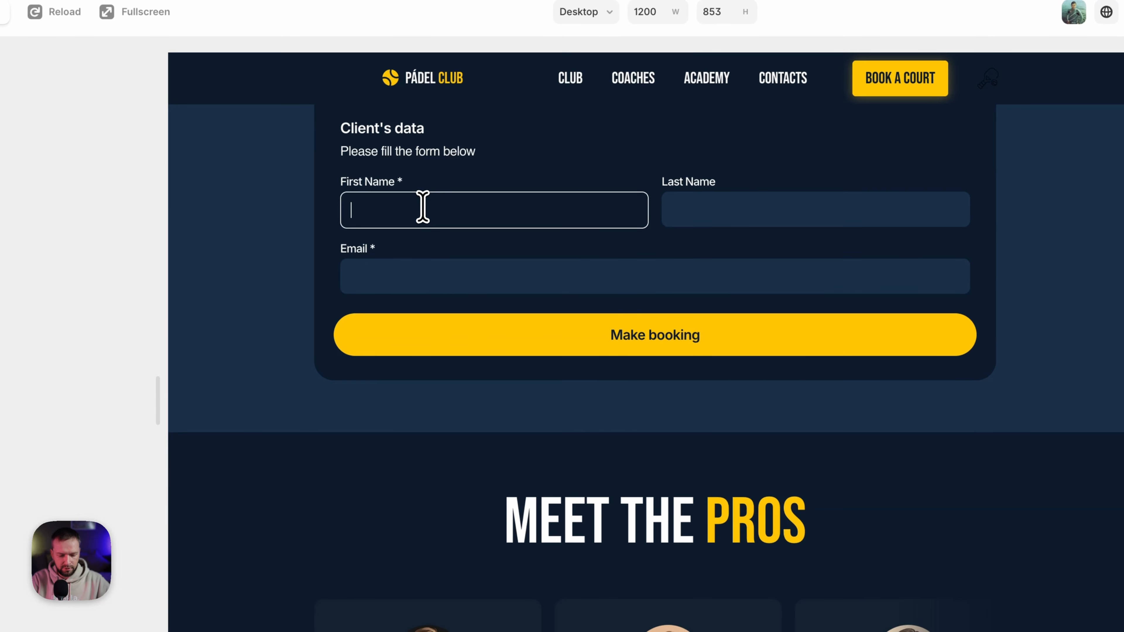
text(Igors)
key(Tab)
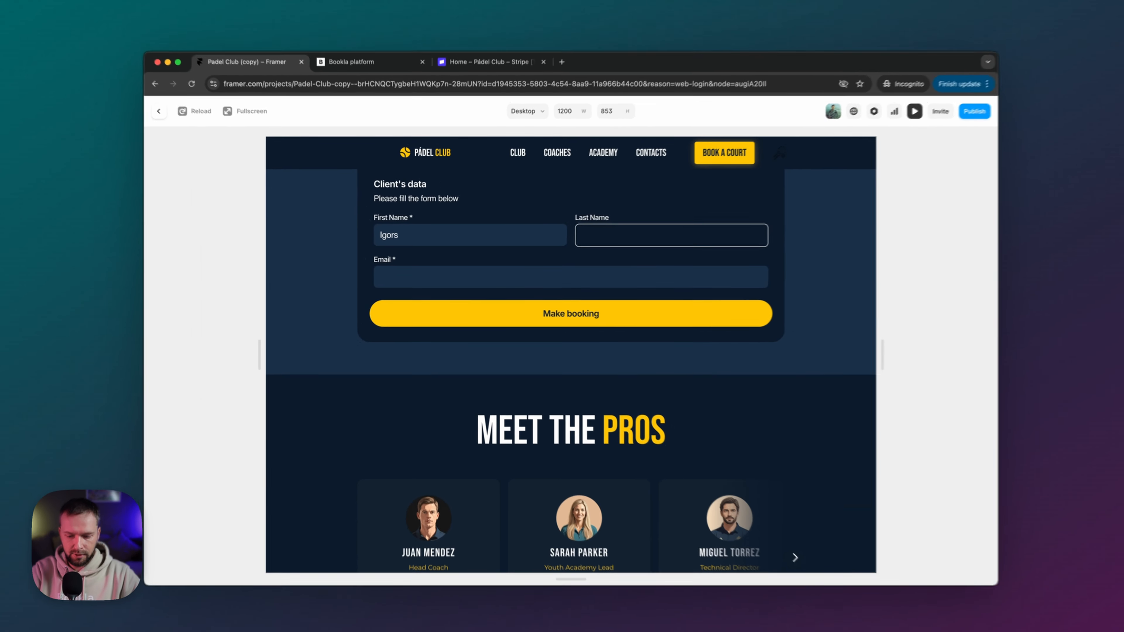
text(N)
key(Tab)
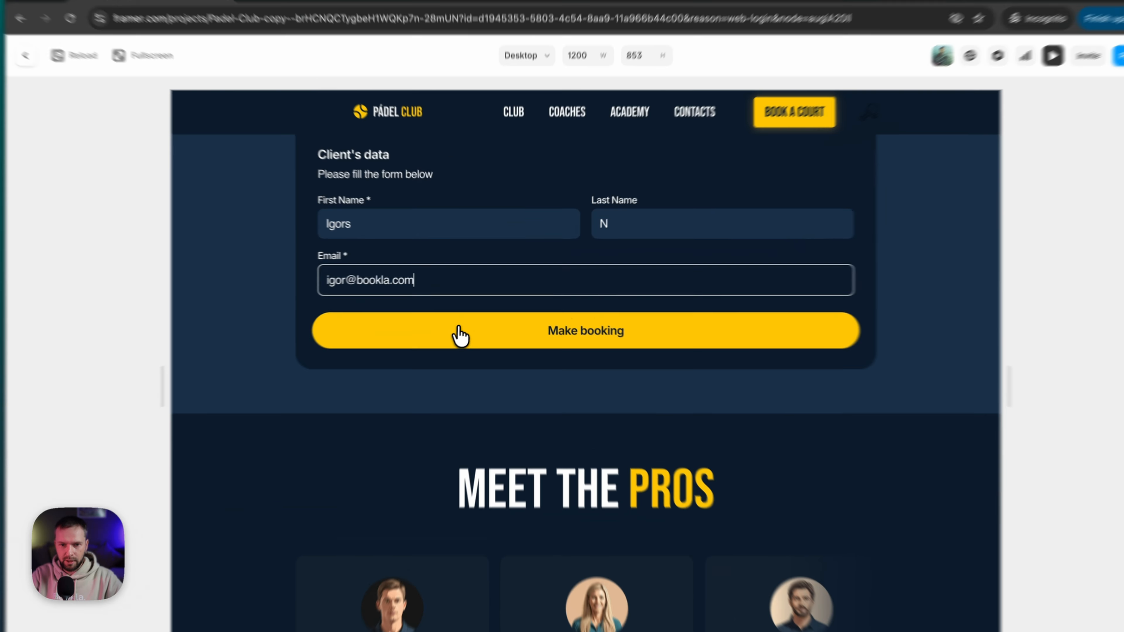
click(475, 315)
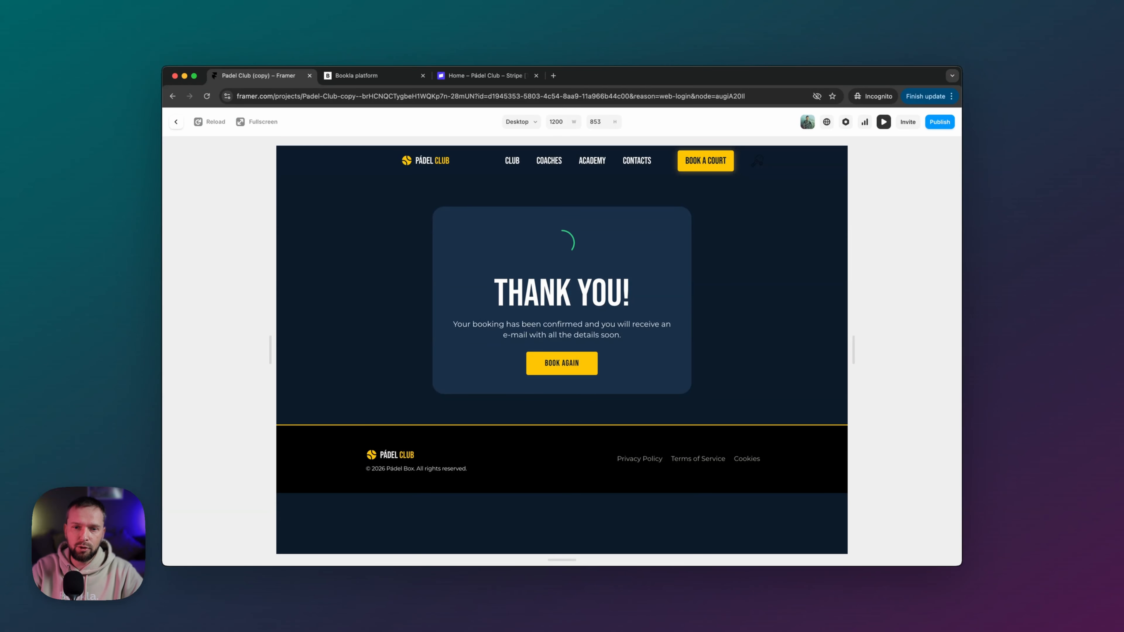
- Review the confirmed Court #1 reservation, Feb 13, 09:00–10:30, in Bookla's Bookings calendar
click(371, 76)
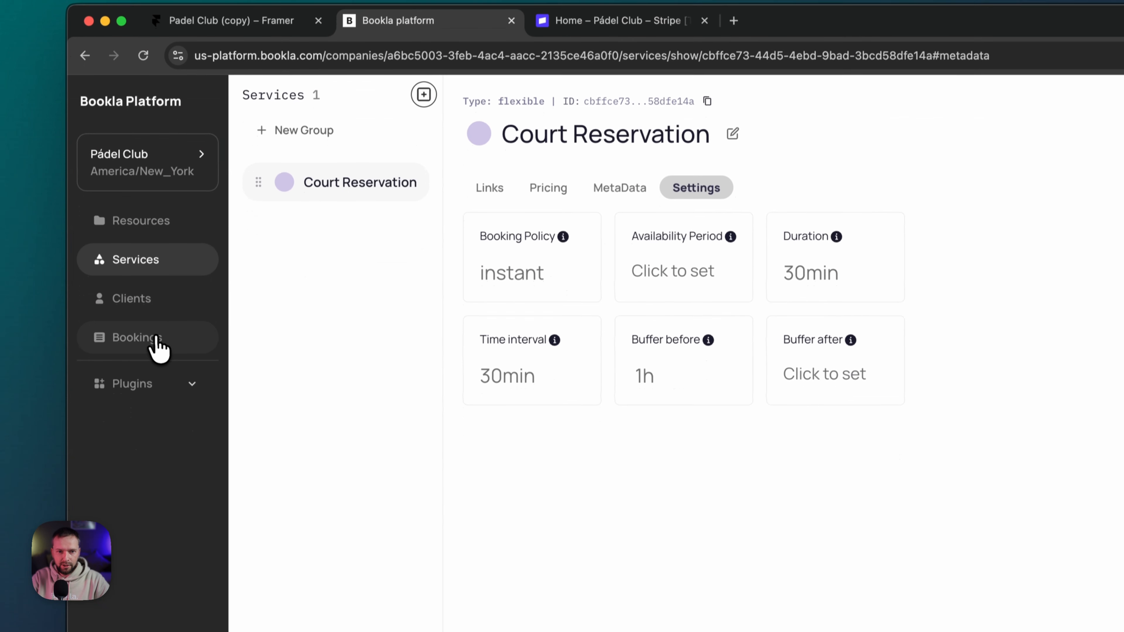
click(157, 339)
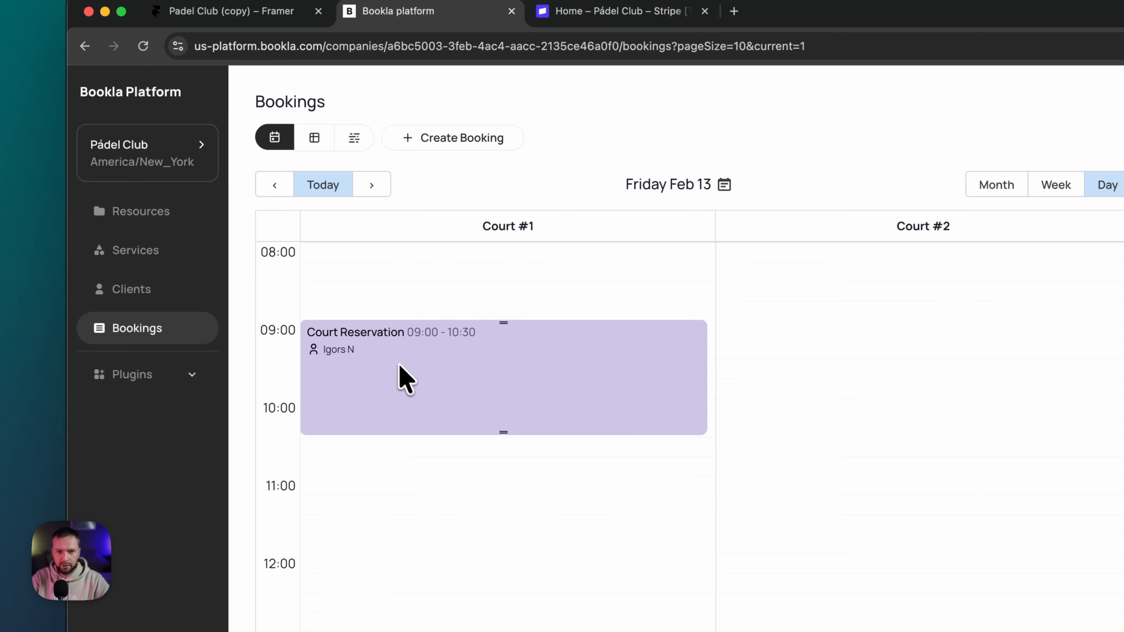
click(471, 371)
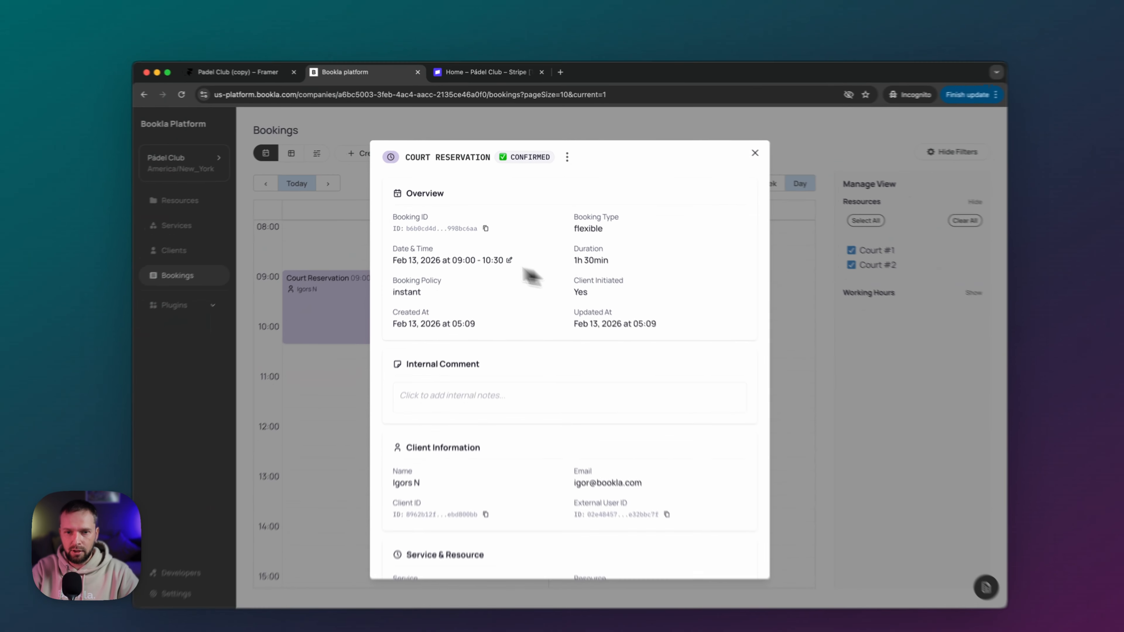
scroll(553, 321, down, 2)
scroll(552, 321, up, 2)
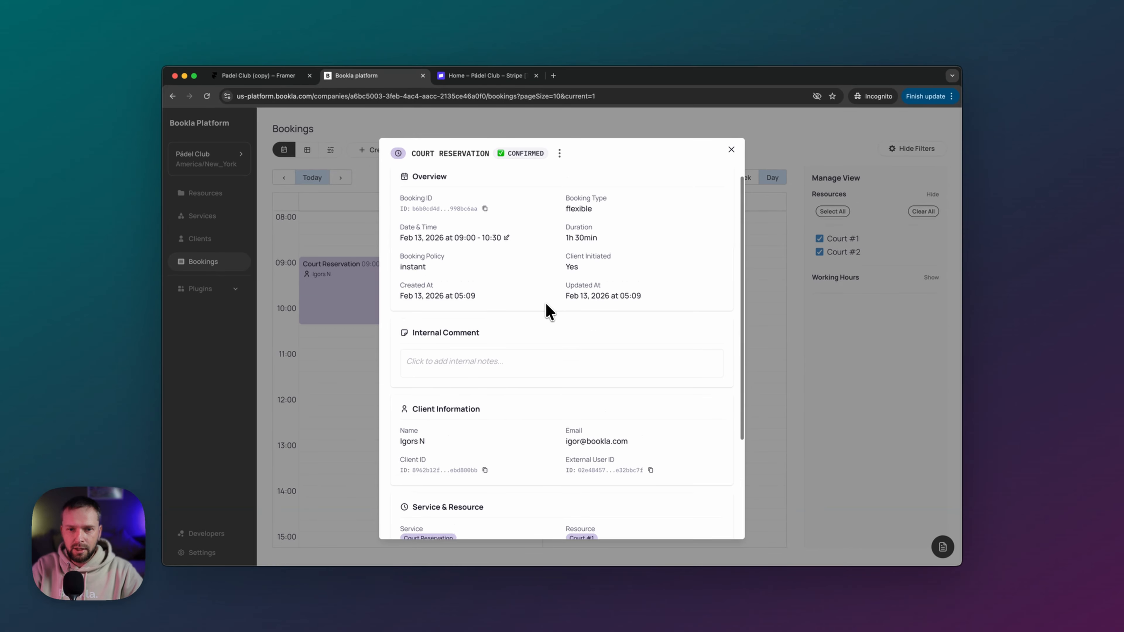
drag(400, 257, 450, 266)
click(504, 275)
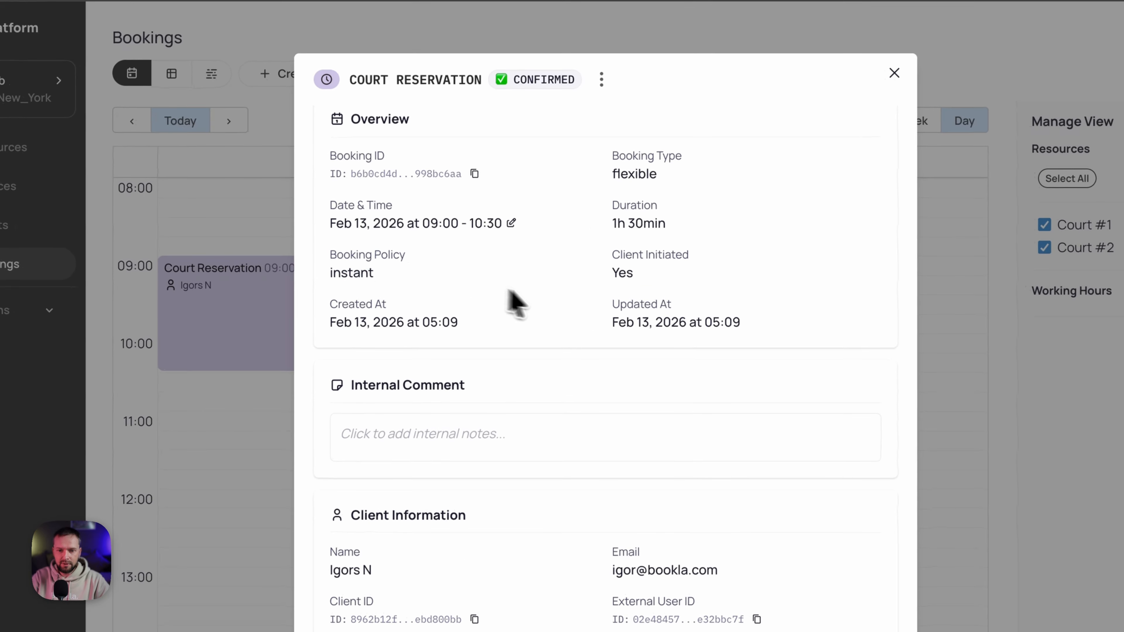
scroll(526, 280, down, 3)
scroll(540, 301, down, 1)
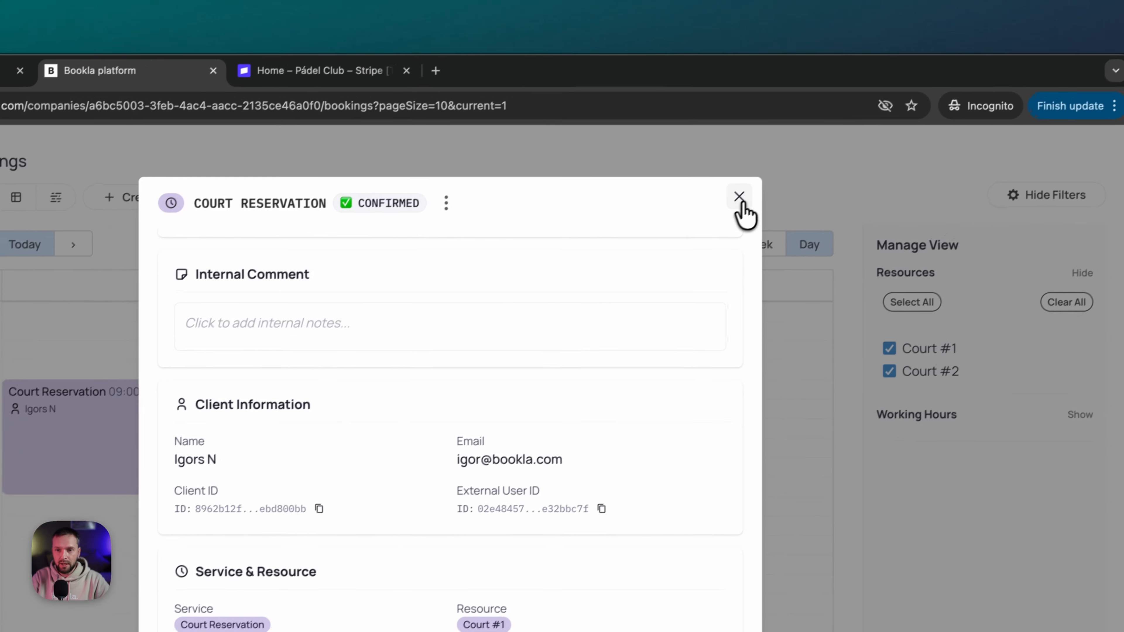
click(739, 198)
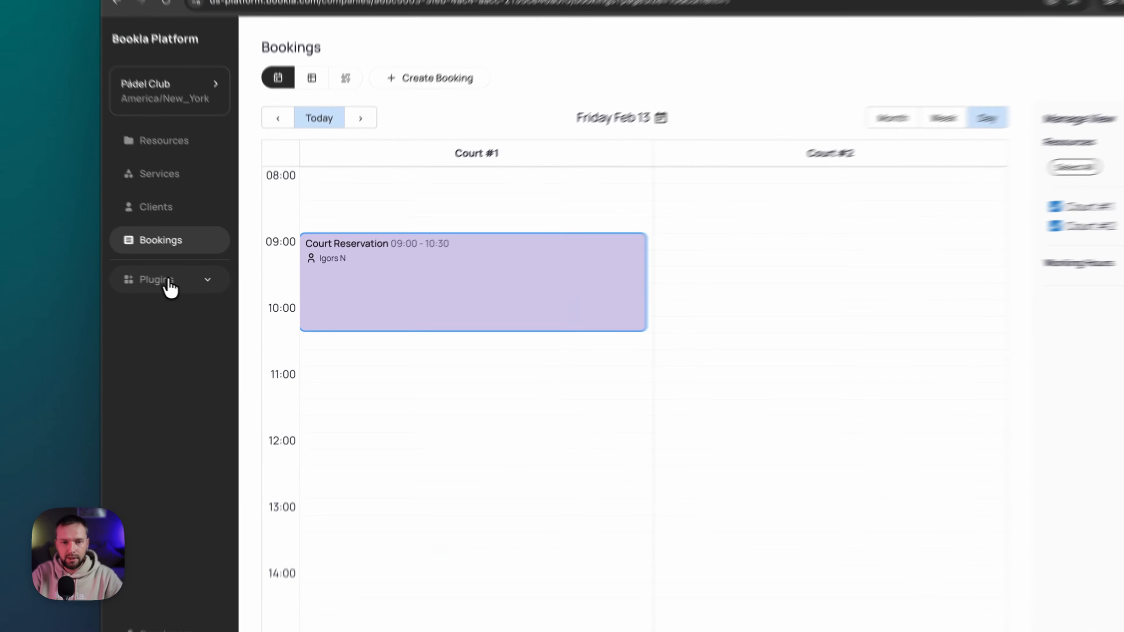
- Add the Stripe payment plugin from Payment Providers and bring up its Connect Stripe form
click(199, 290)
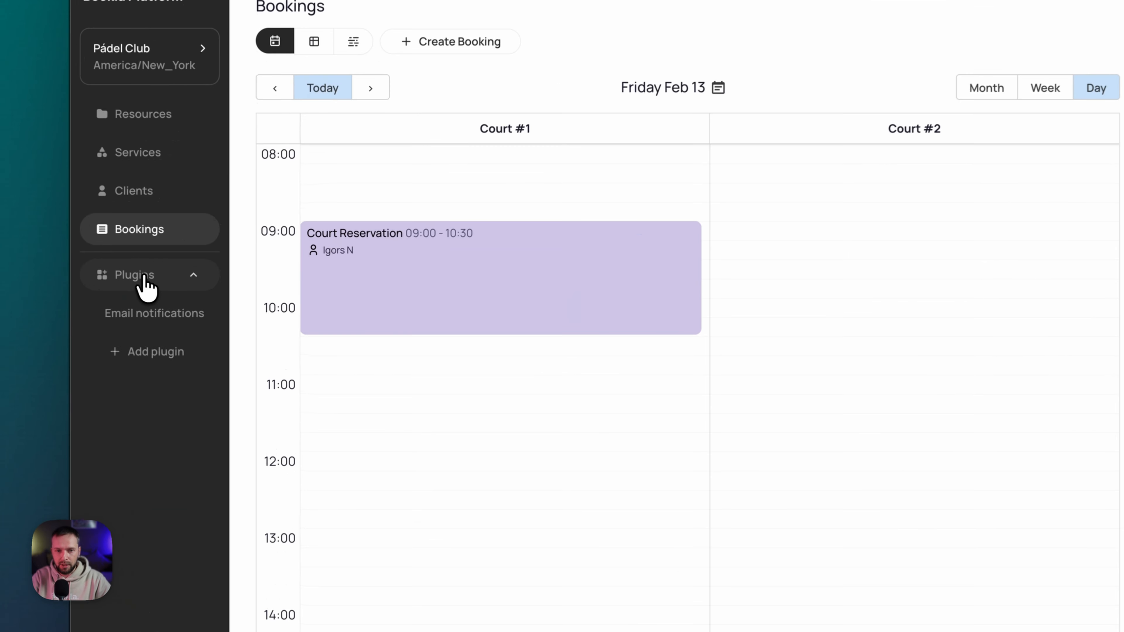
click(141, 354)
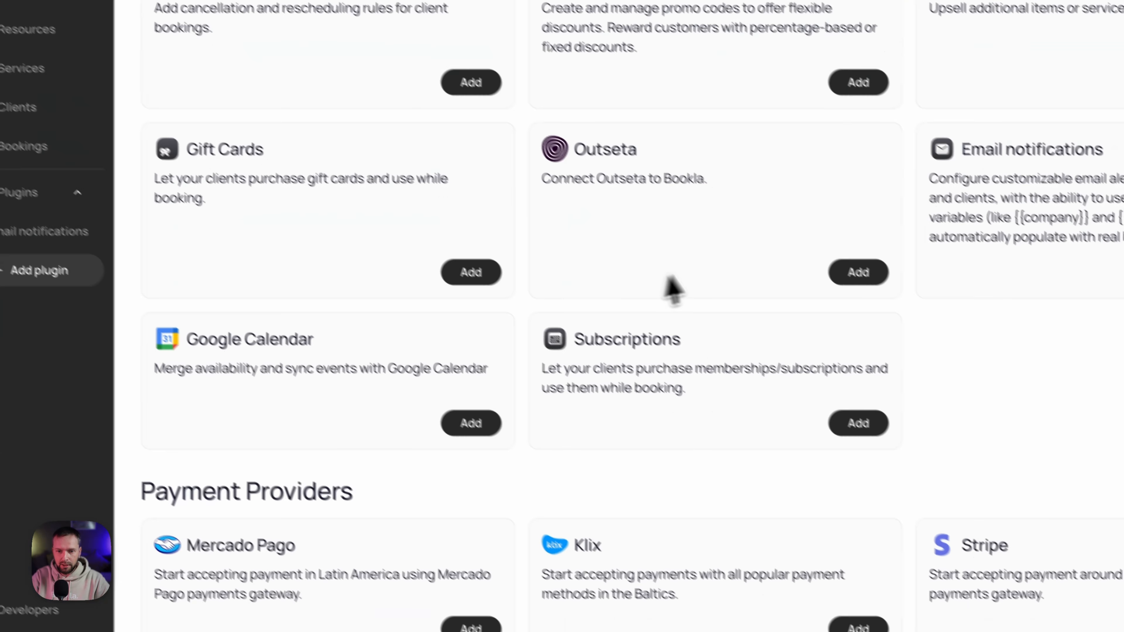
scroll(669, 279, down, 1)
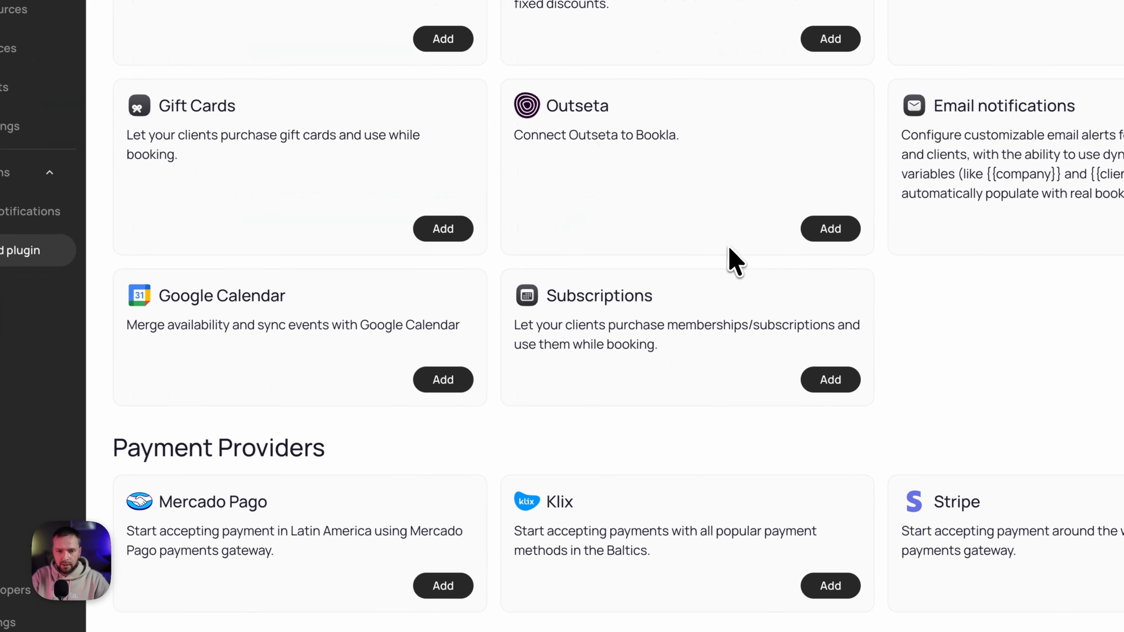
drag(141, 478, 144, 477)
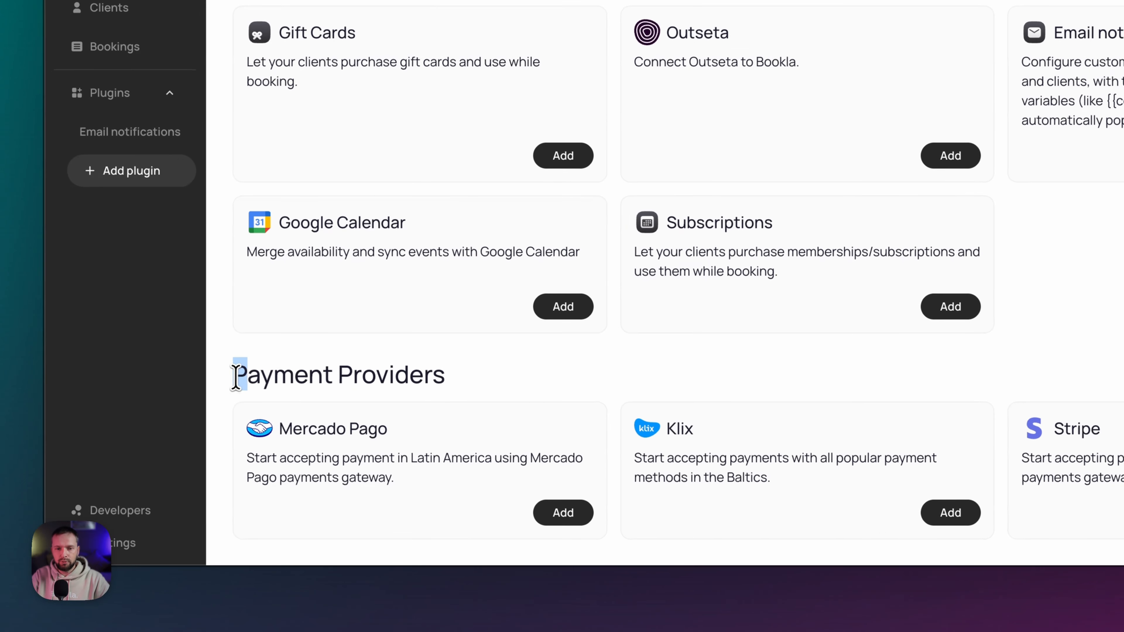
drag(236, 377, 454, 382)
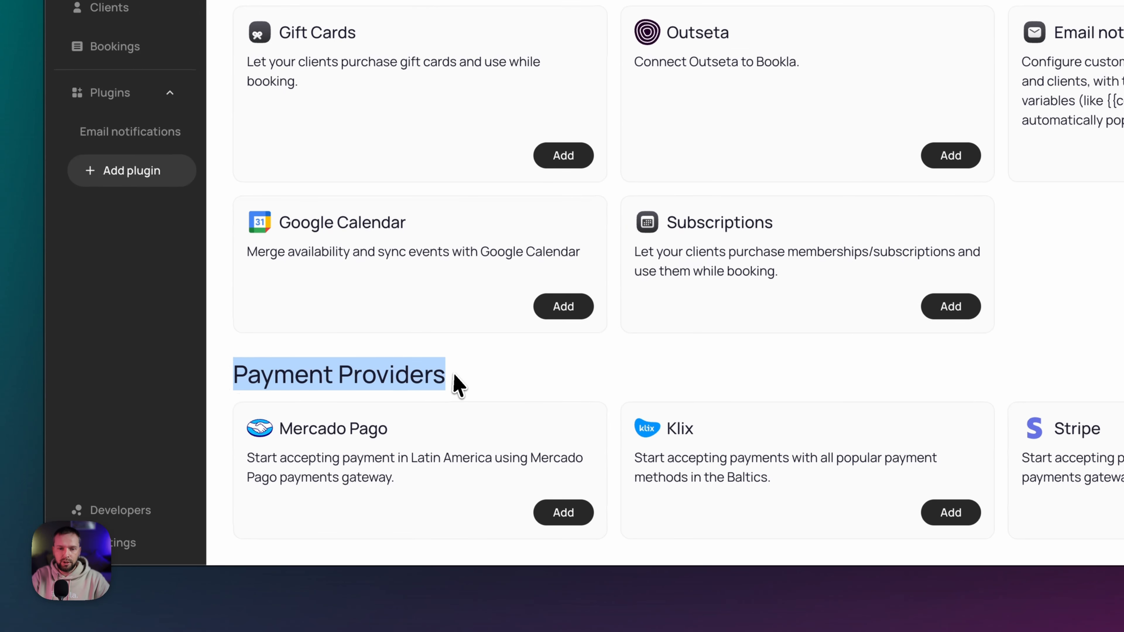
click(529, 382)
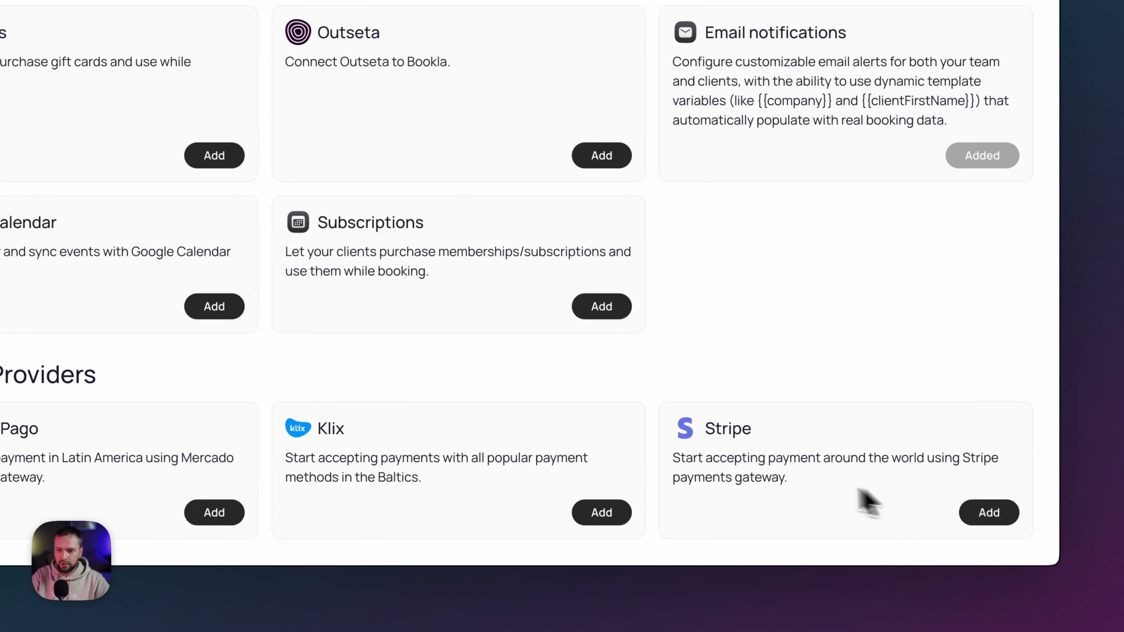
click(1010, 514)
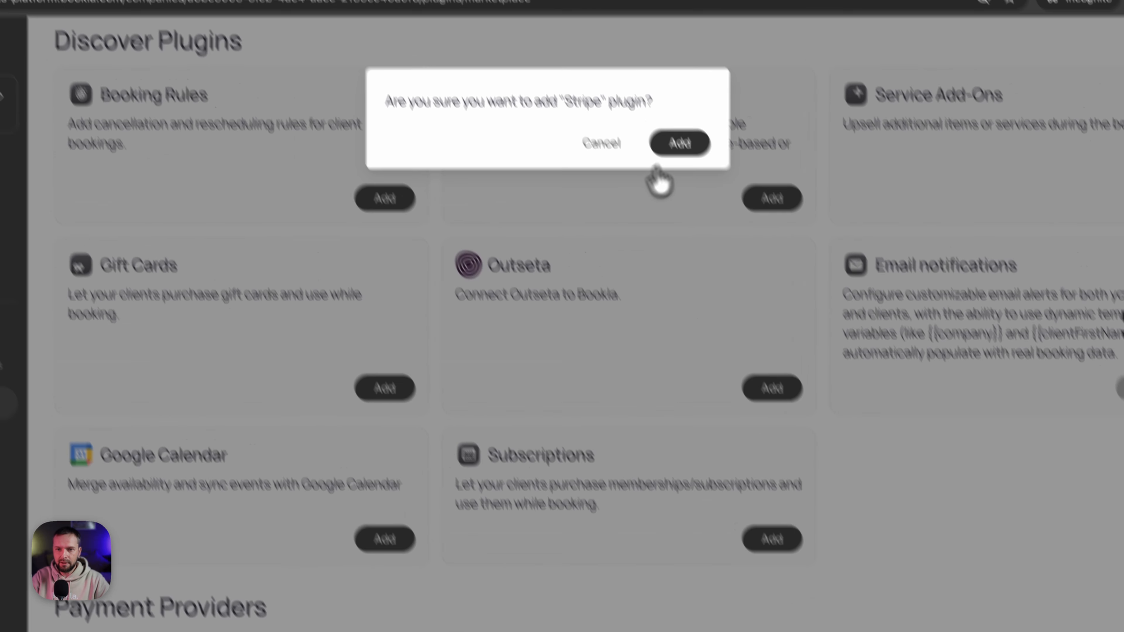
click(709, 197)
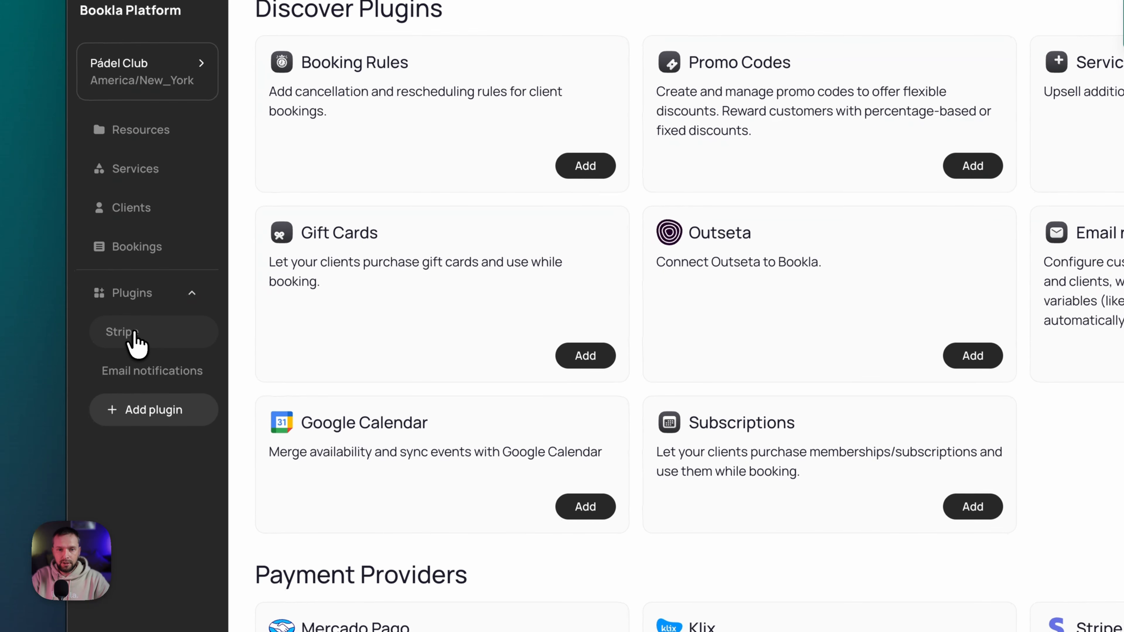
click(136, 343)
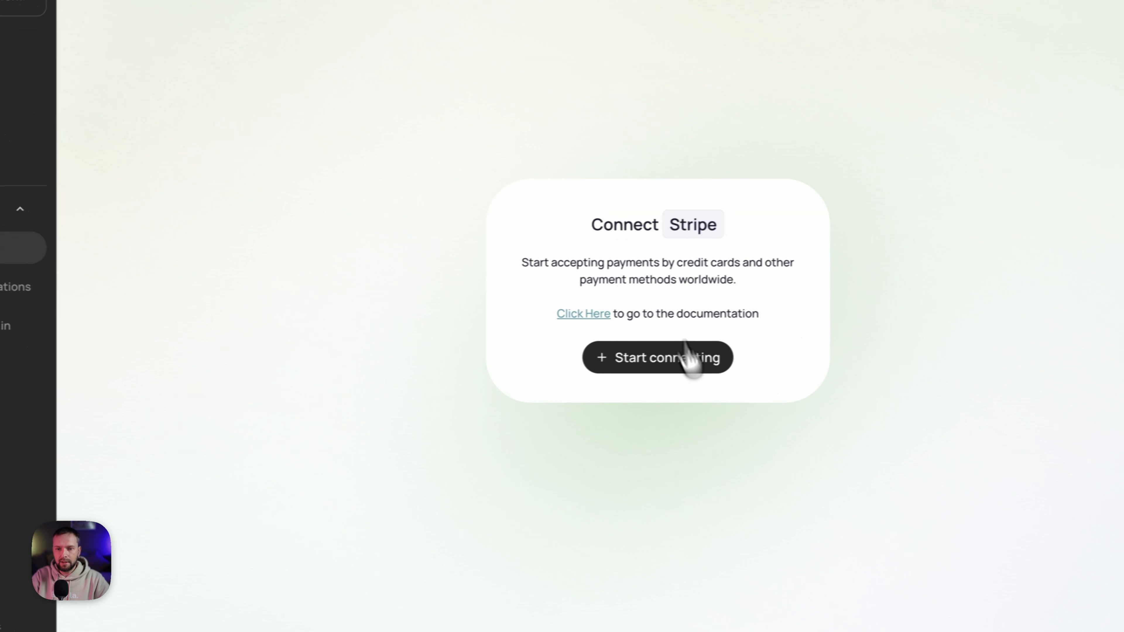
click(847, 445)
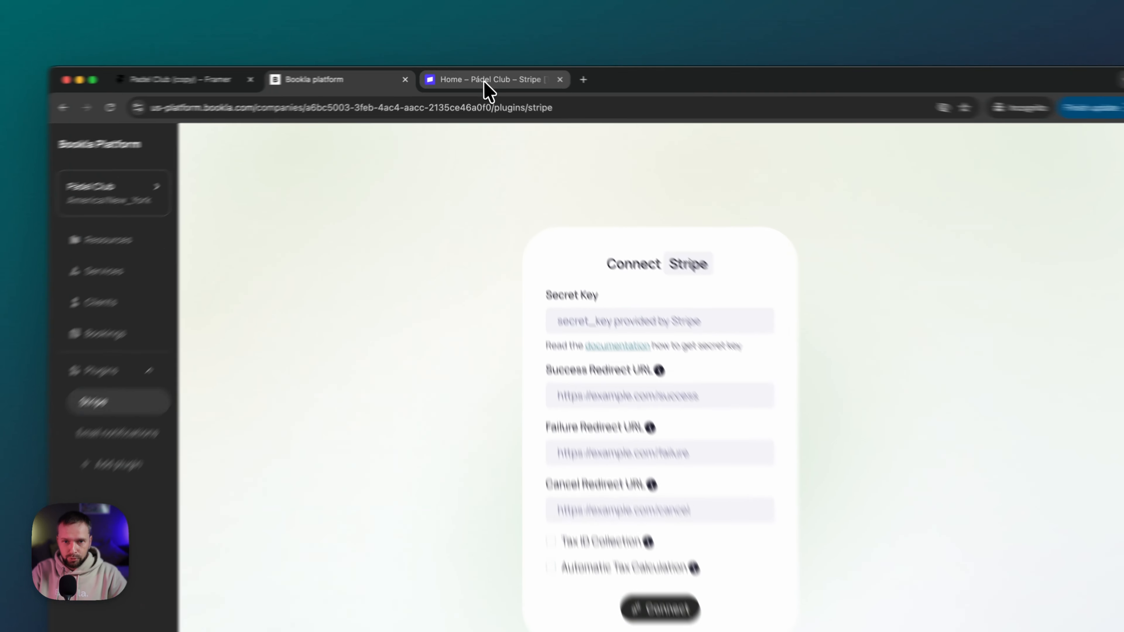
- Copy the sandbox secret key from Stripe and paste it into Bookla's Secret Key field
click(480, 76)
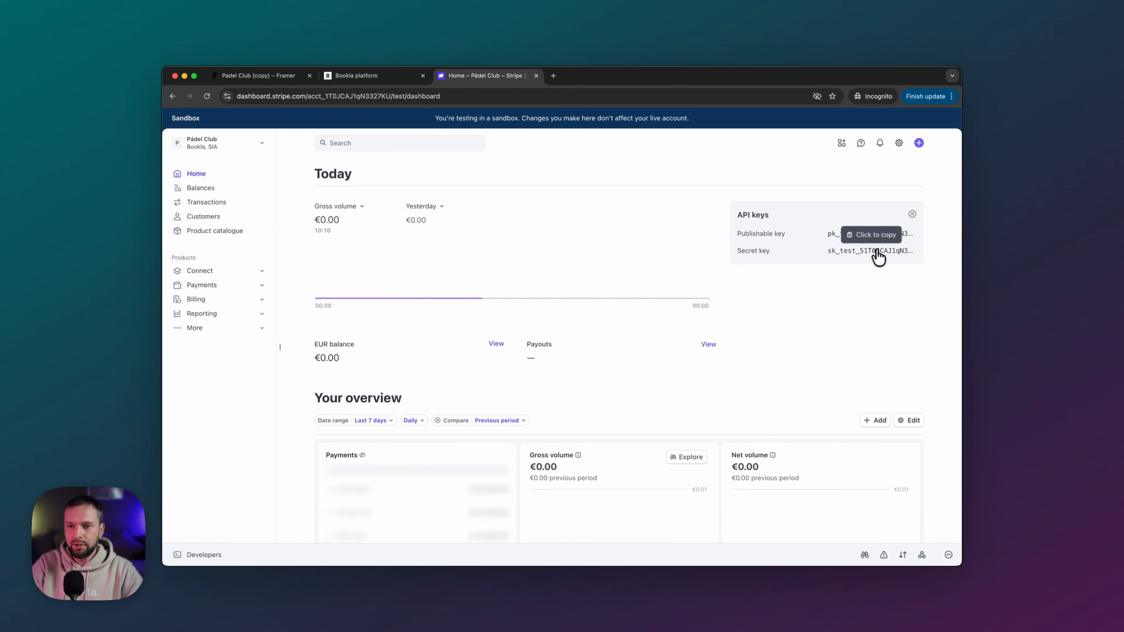
click(878, 253)
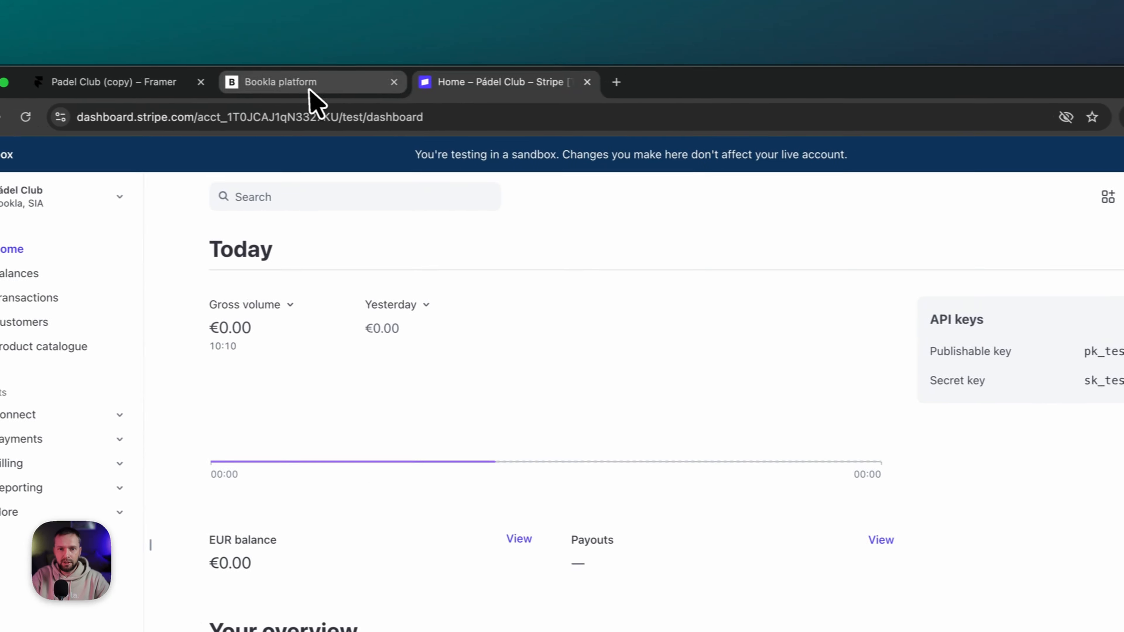
click(311, 90)
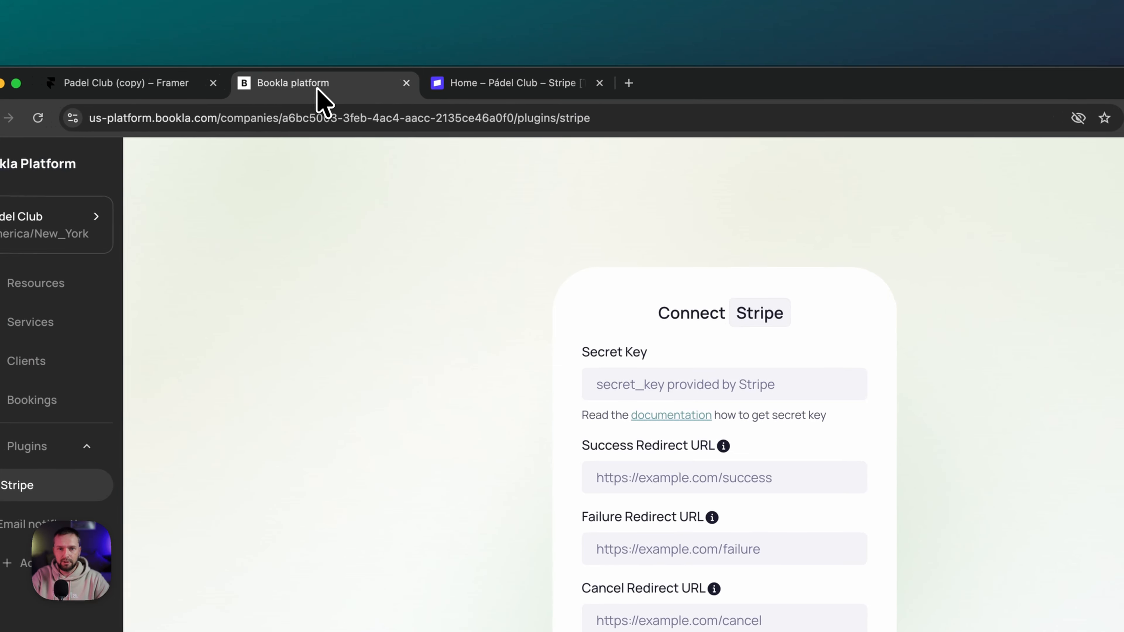
click(634, 384)
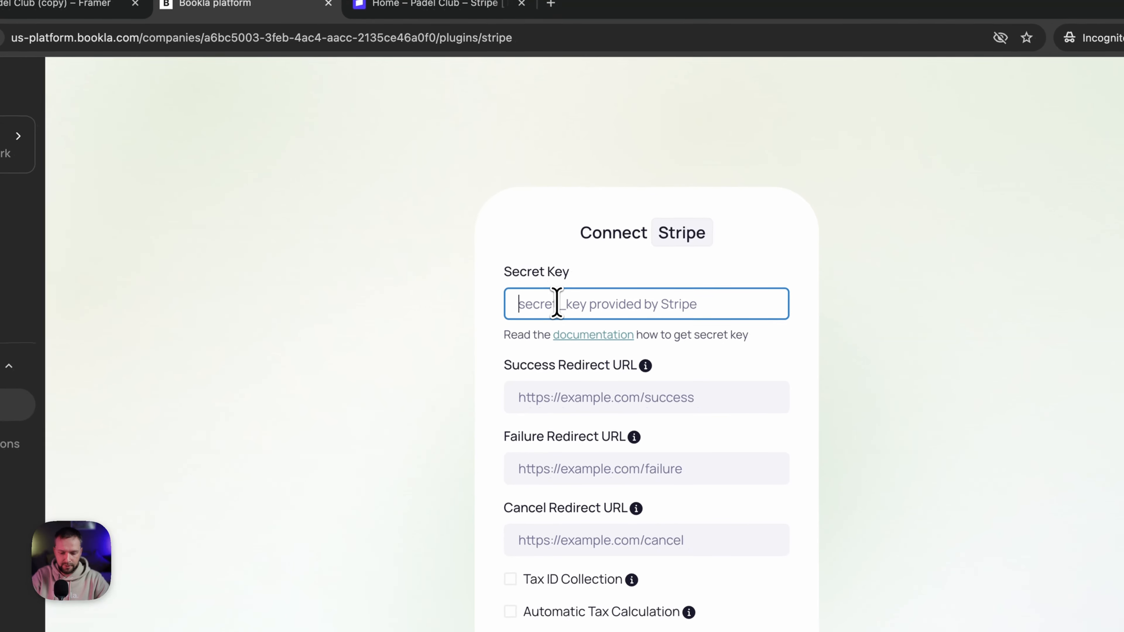
key(super+v)
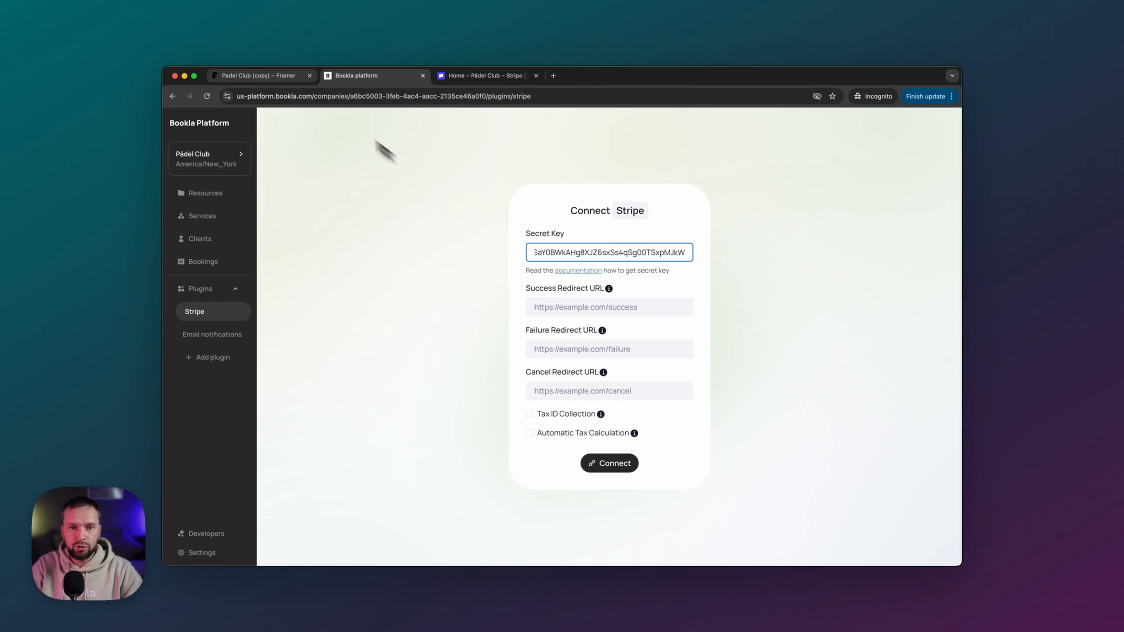
- Leave the preview and publish the Framer site, checking the live version
click(282, 84)
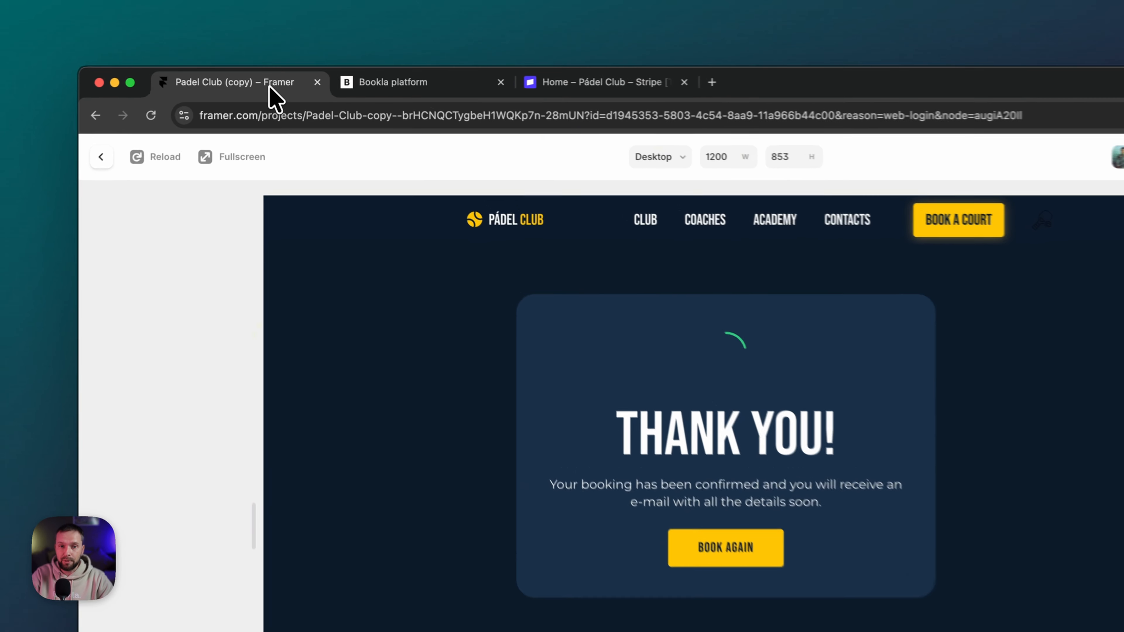
click(103, 161)
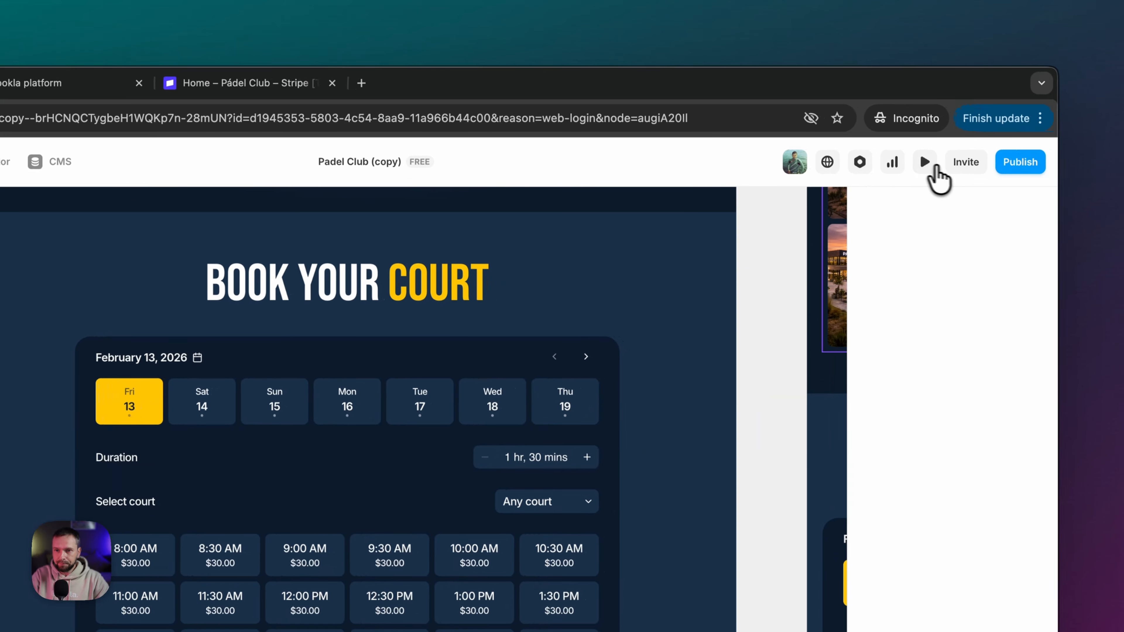
click(1020, 165)
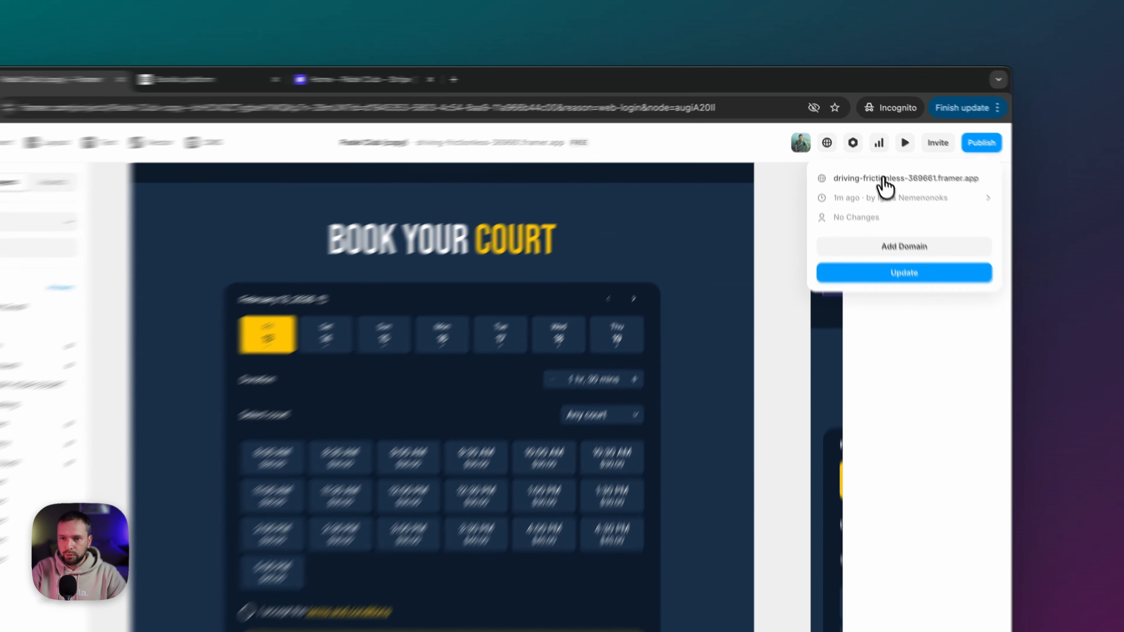
click(885, 149)
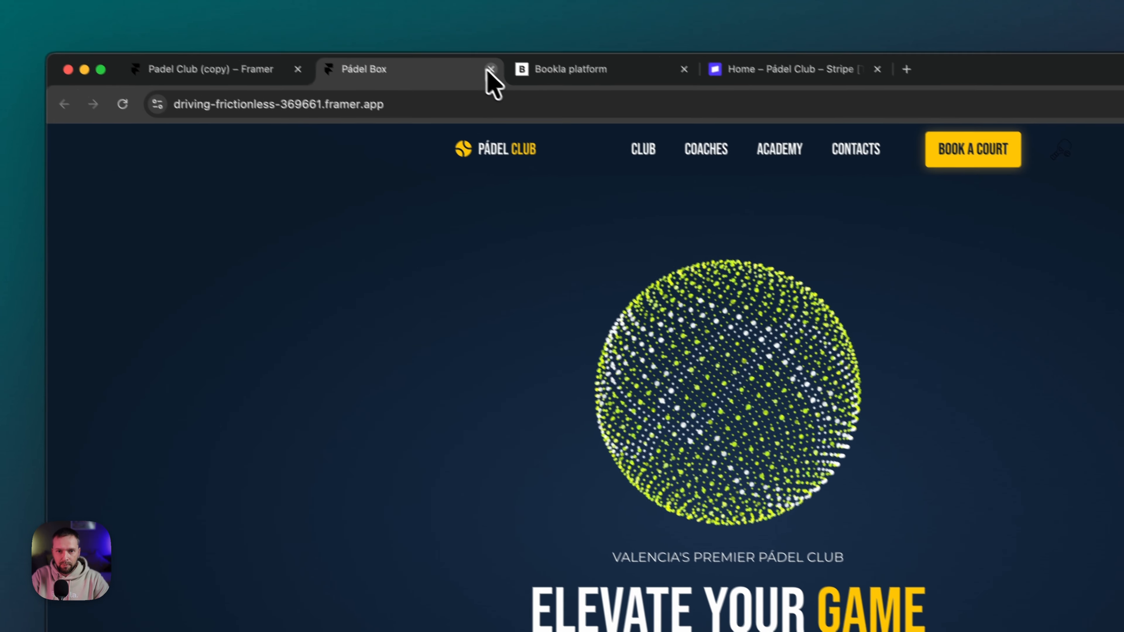
click(489, 80)
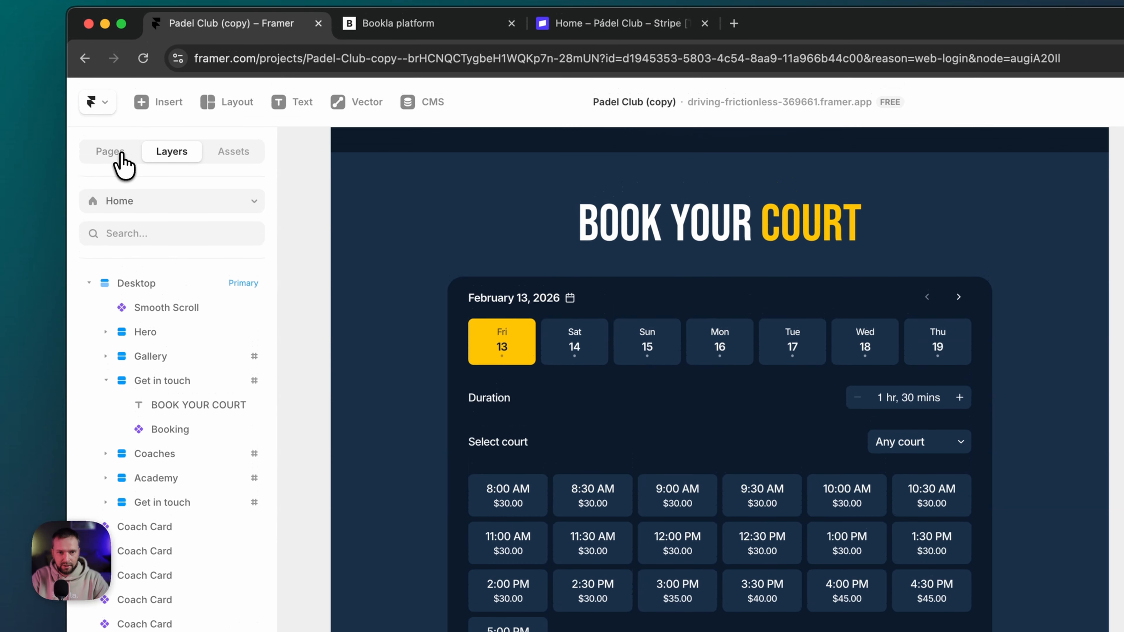
- Open the live /payment-success page and copy its address for Bookla's Stripe form
click(111, 171)
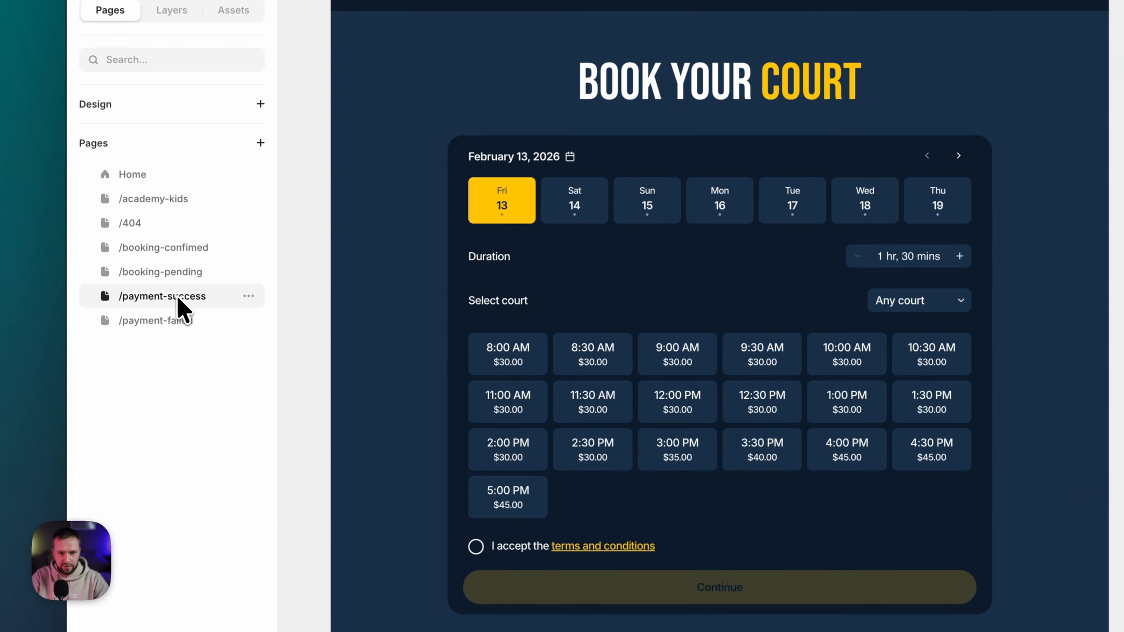
click(177, 439)
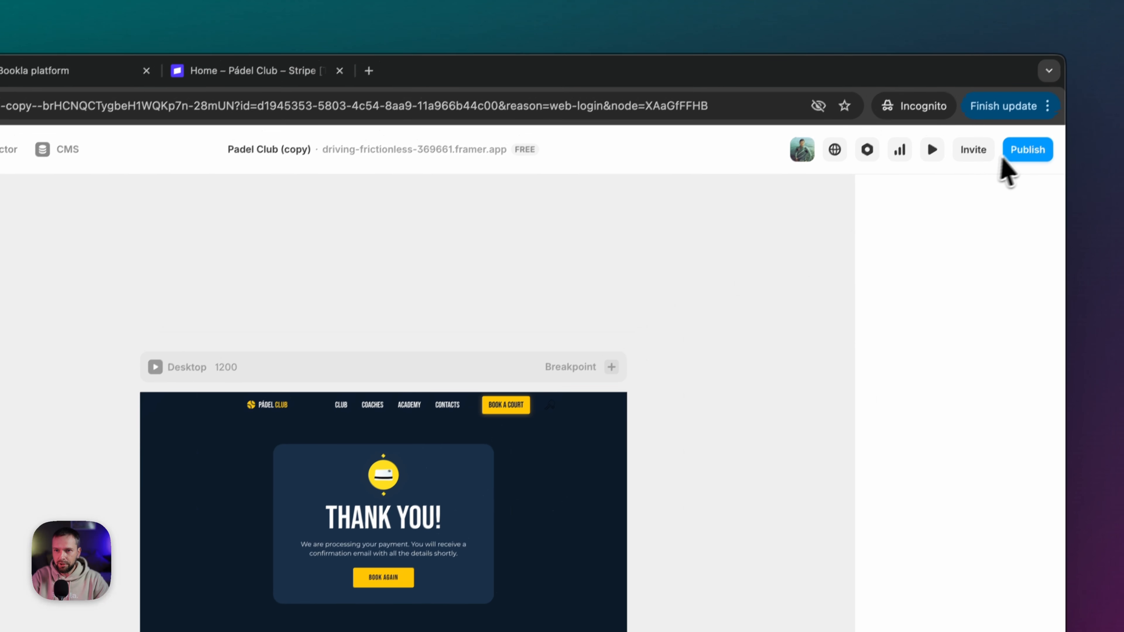
click(1017, 161)
click(935, 205)
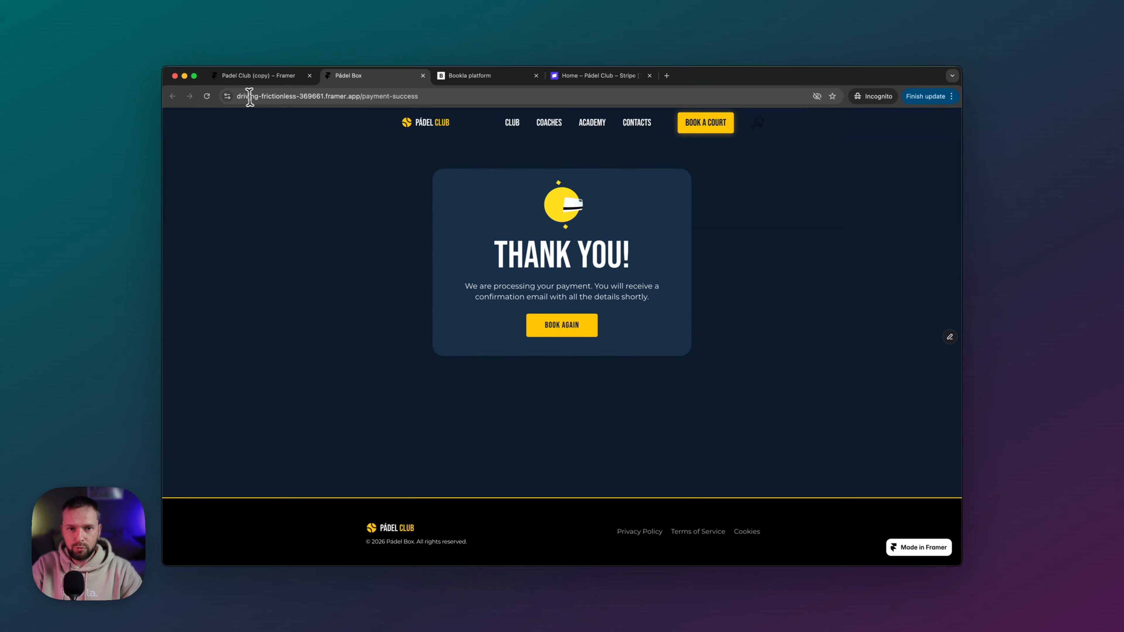
click(291, 97)
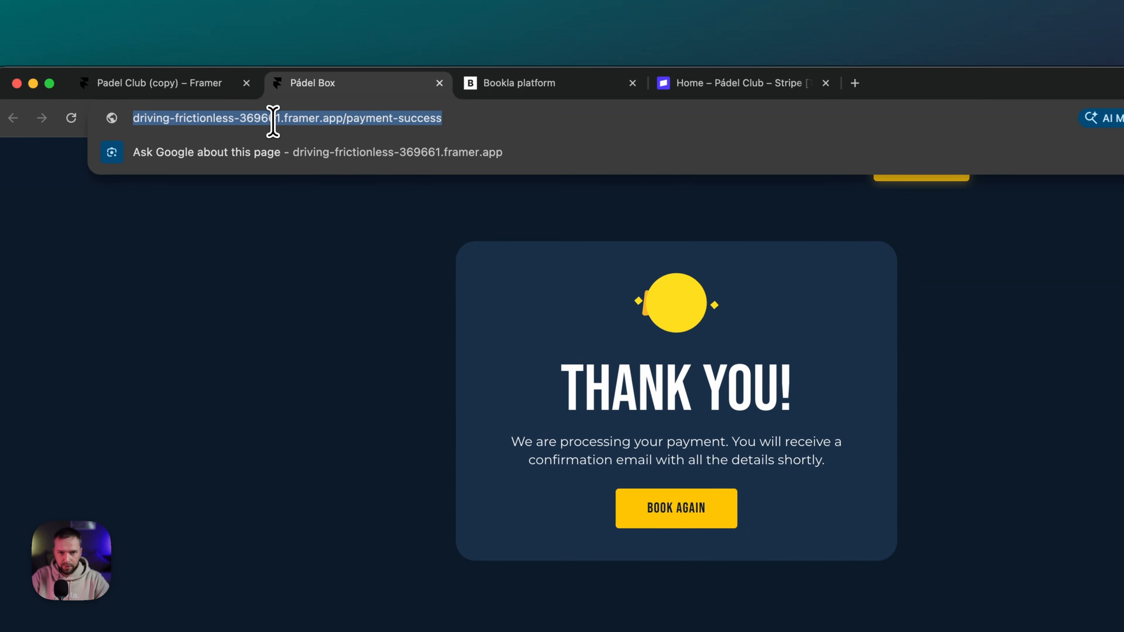
click(697, 84)
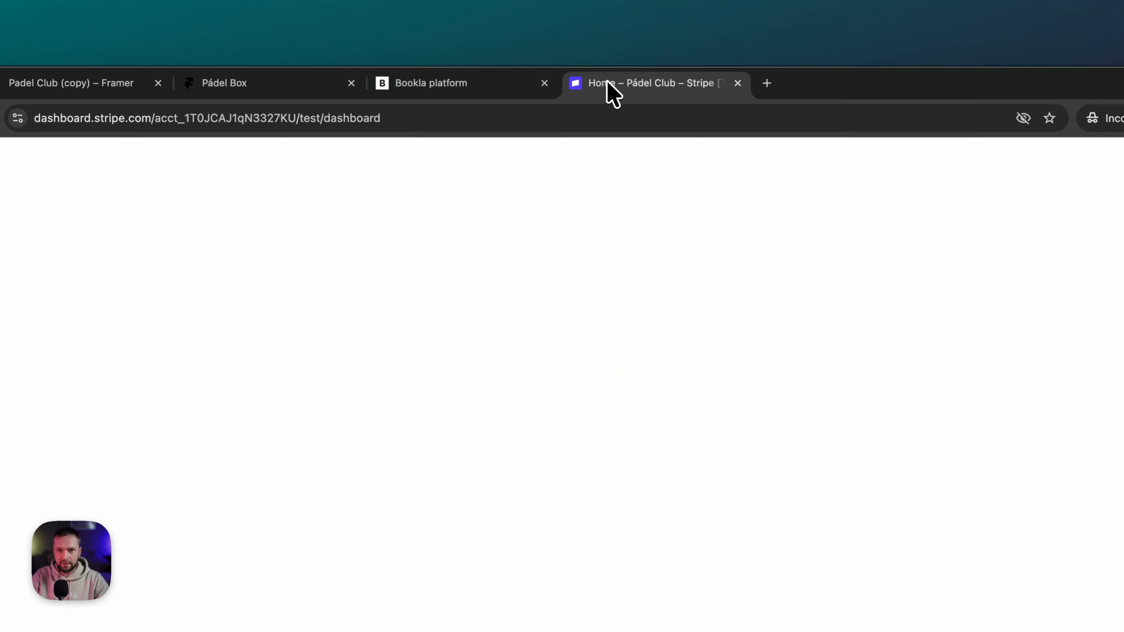
click(466, 94)
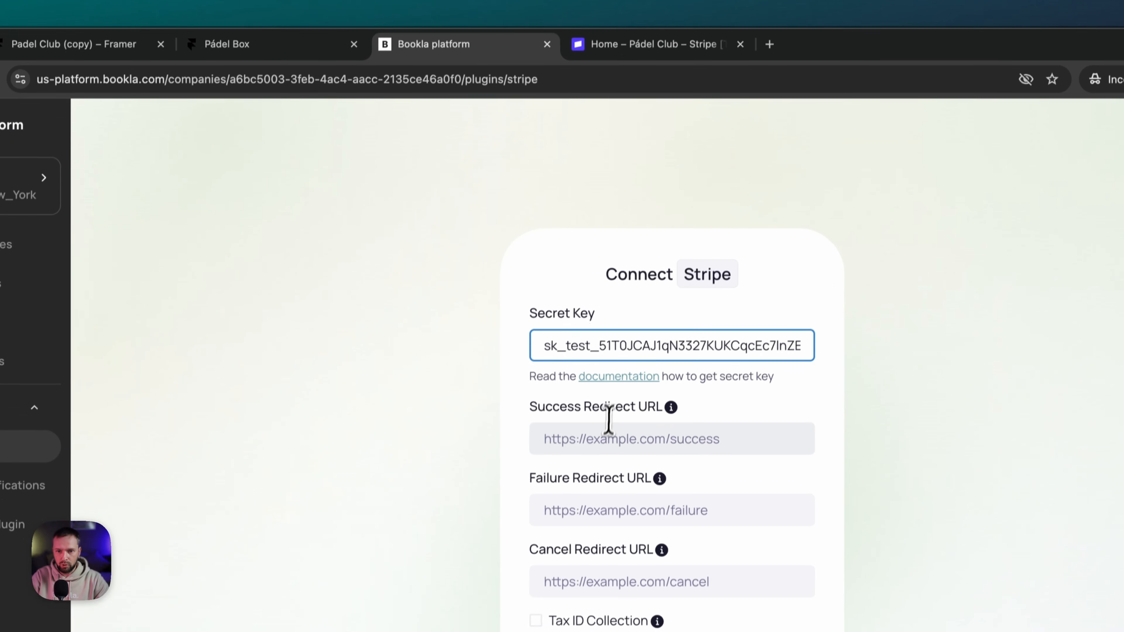
- Paste the payment-success address as Success Redirect URL and load the live payment-failed page
click(602, 476)
key(super+v)
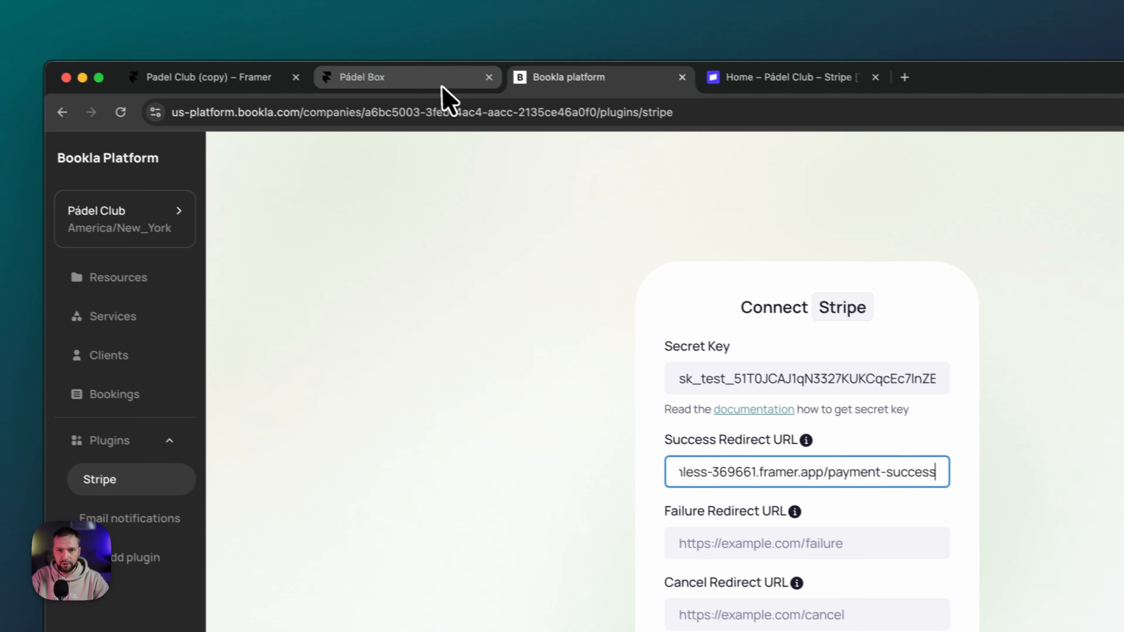
click(265, 90)
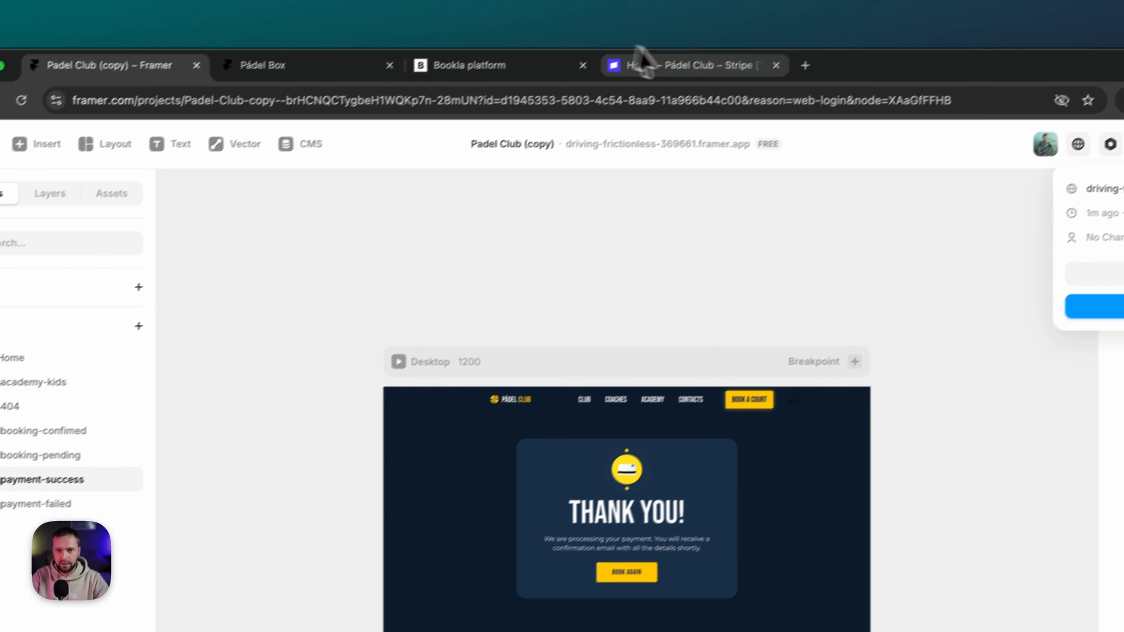
click(531, 70)
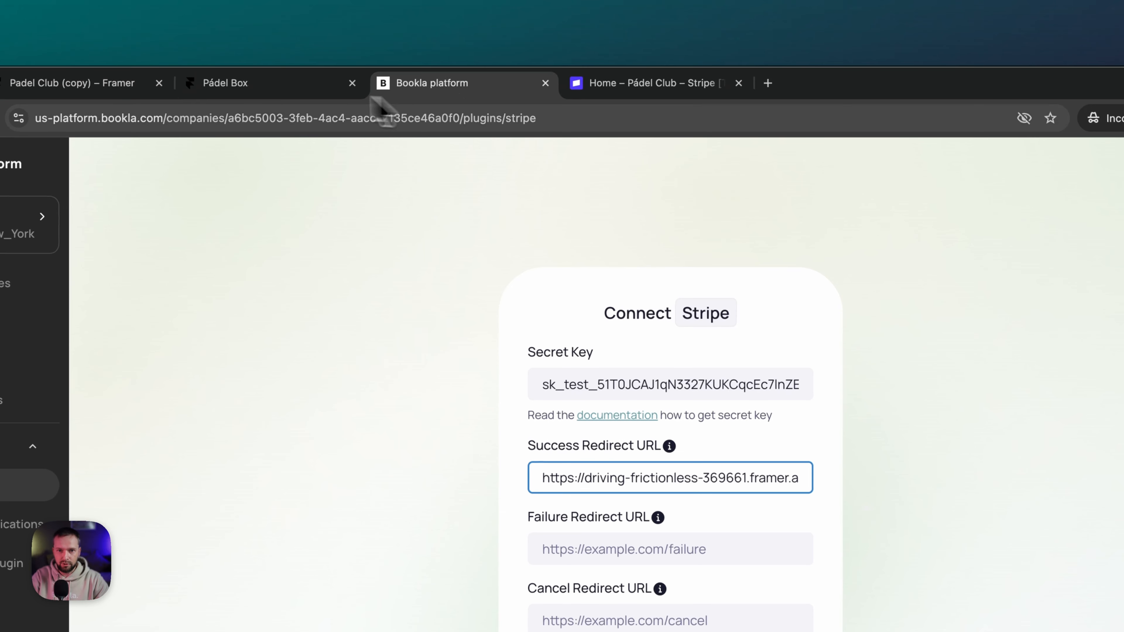
click(339, 71)
click(377, 118)
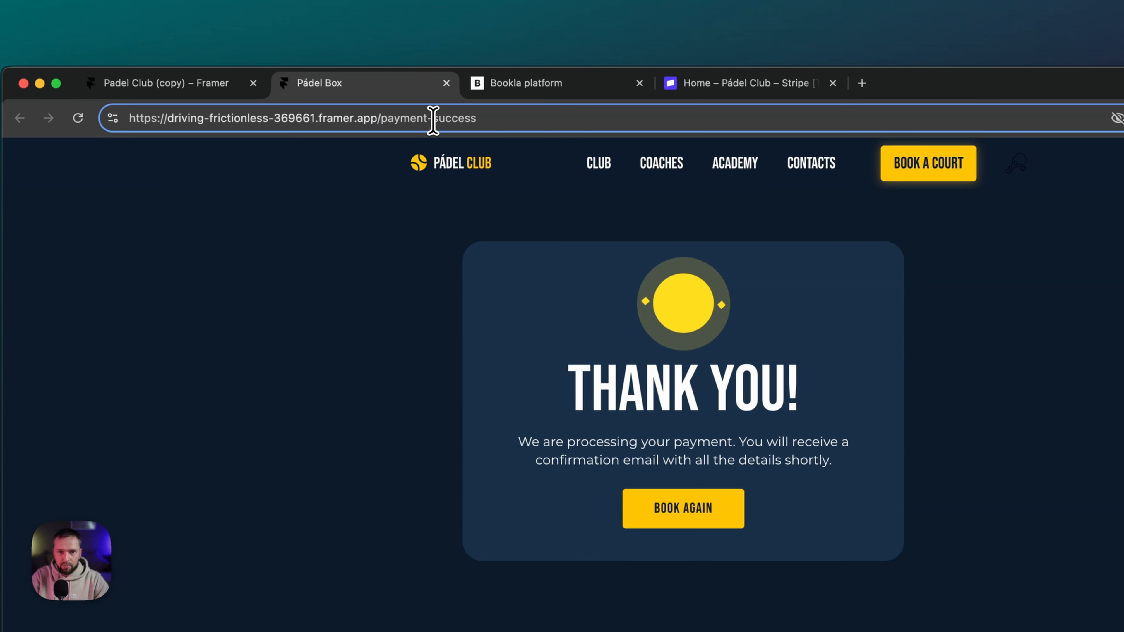
text(fai)
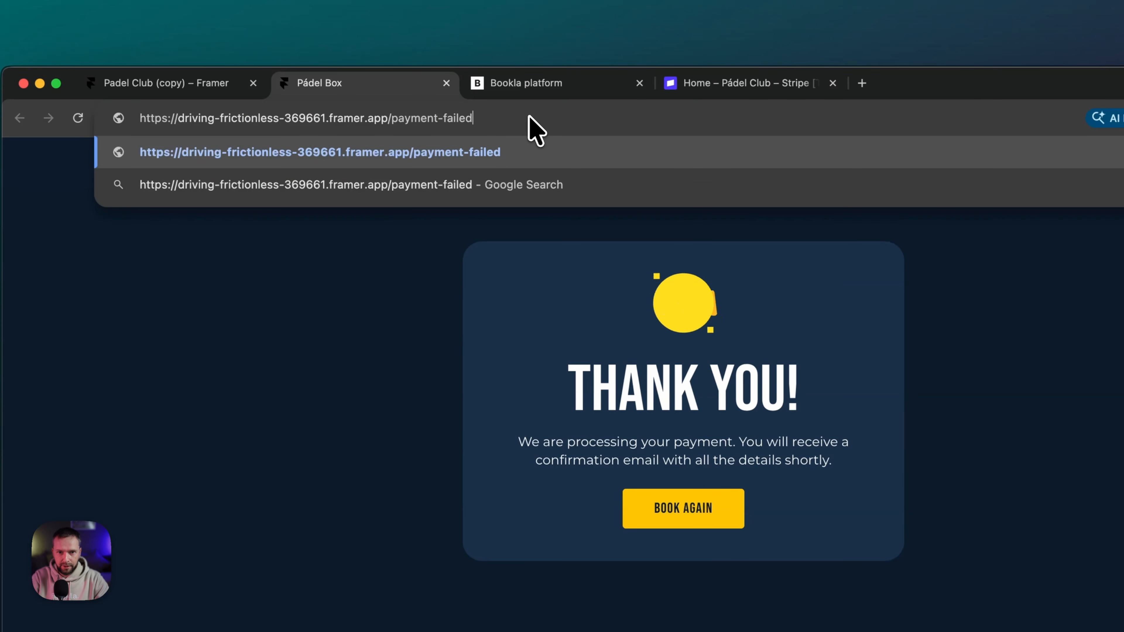
text(led)
key(Return)
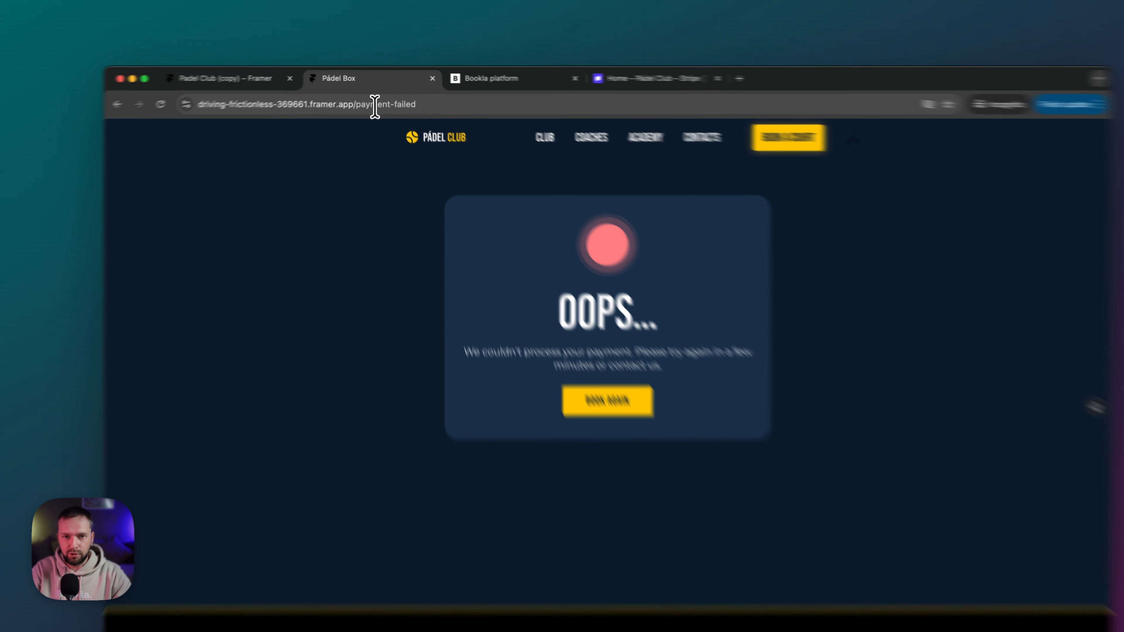
- Set Failure Redirect to the payment-failed address and Cancel Redirect to the site's home URL
click(371, 97)
key(ctrl+c)
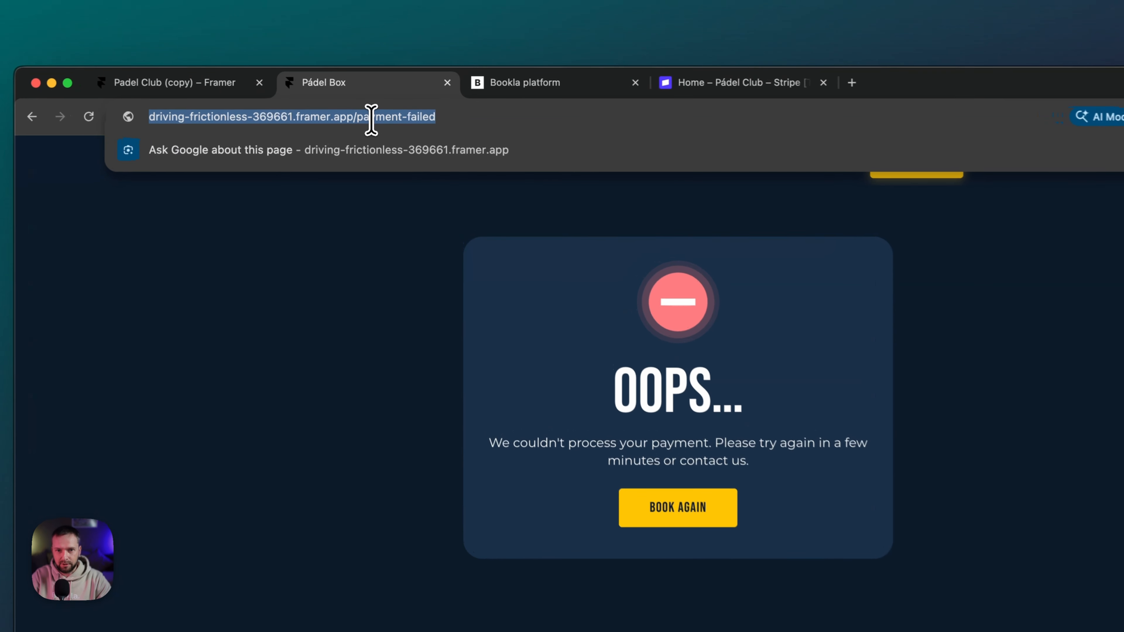
click(553, 87)
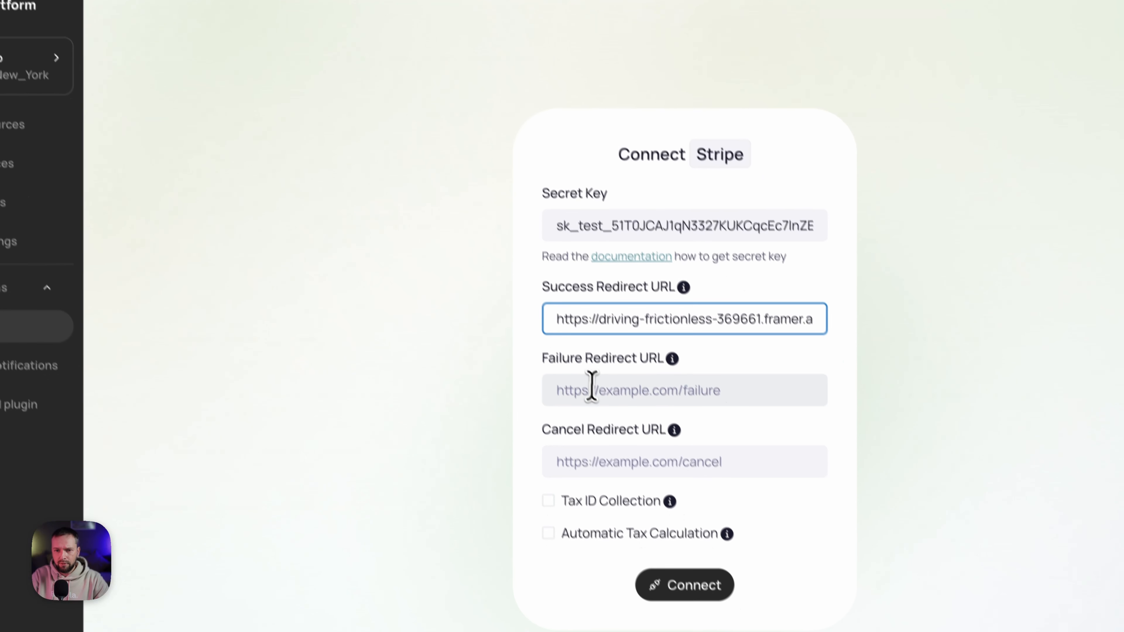
click(579, 369)
key(ctrl+v)
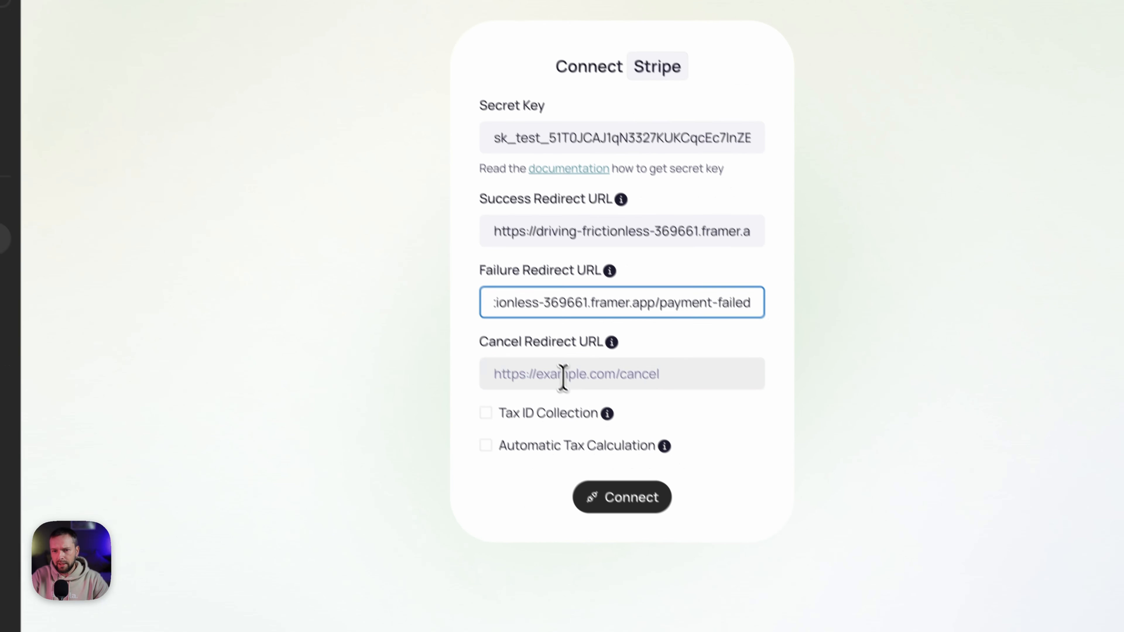
click(613, 441)
key(ctrl+v)
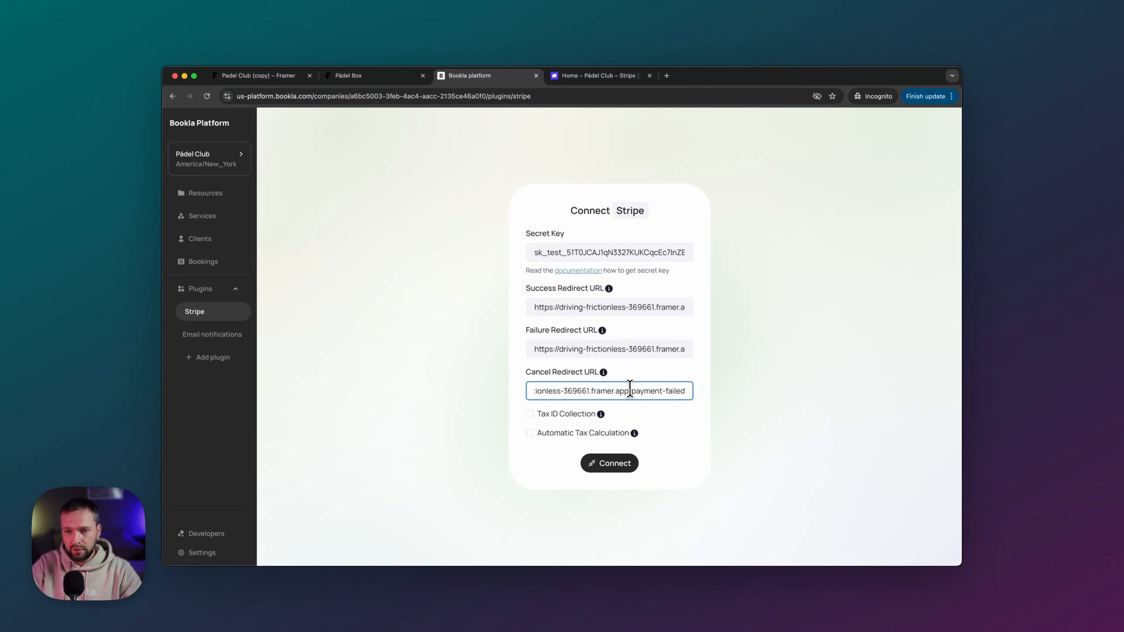
drag(630, 389, 734, 395)
key(BackSpace)
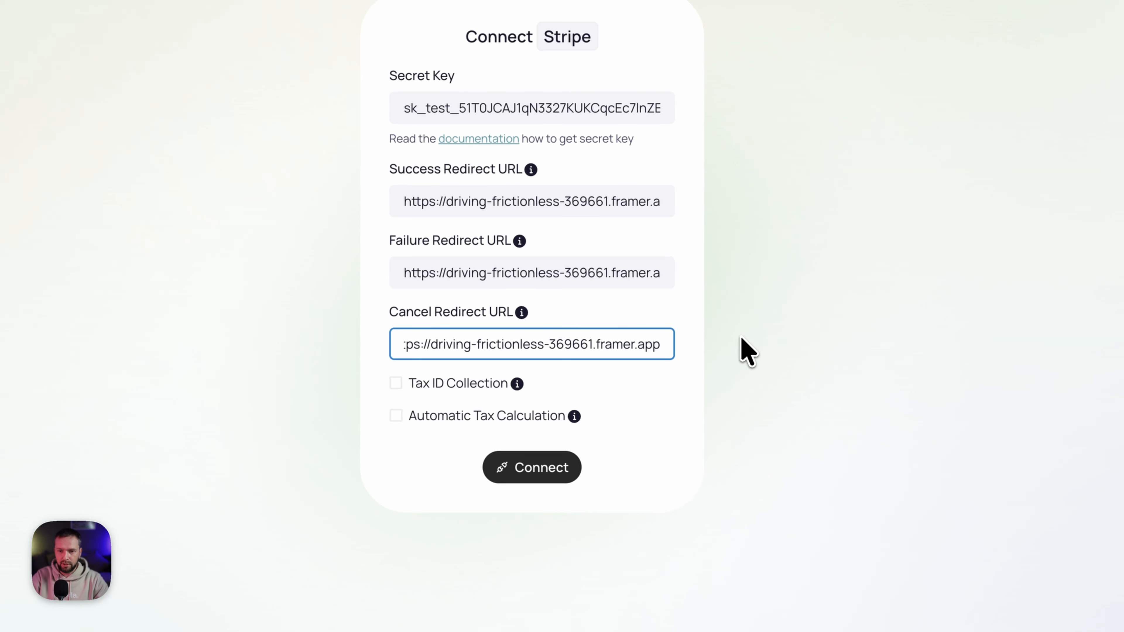
click(742, 338)
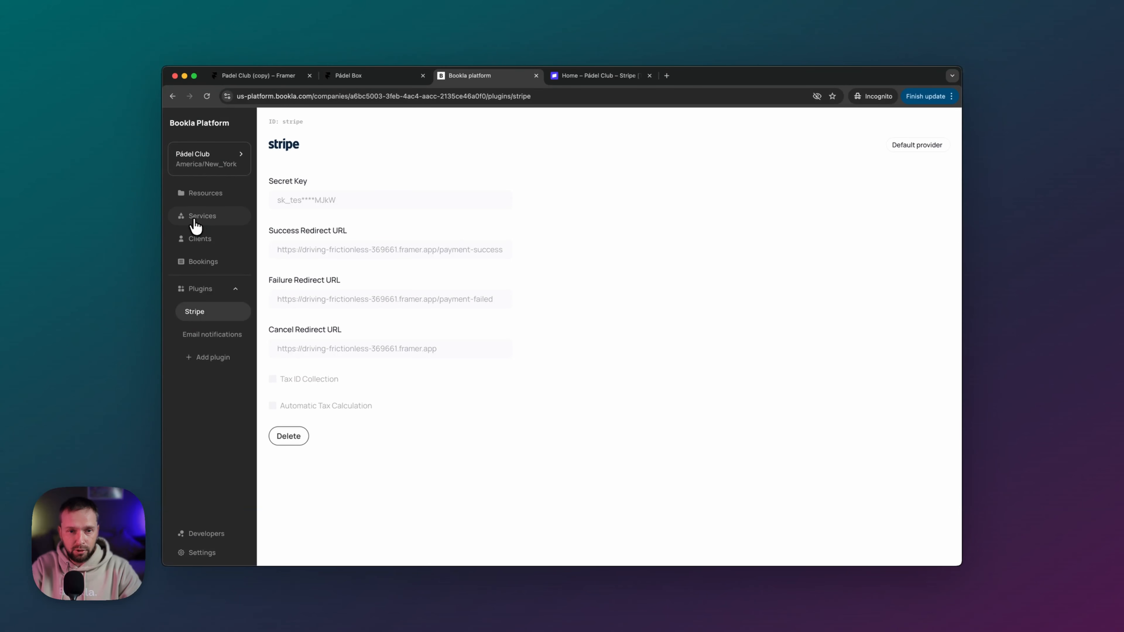
- Change Court Reservation's booking policy to Needs prepayment and save it
click(195, 221)
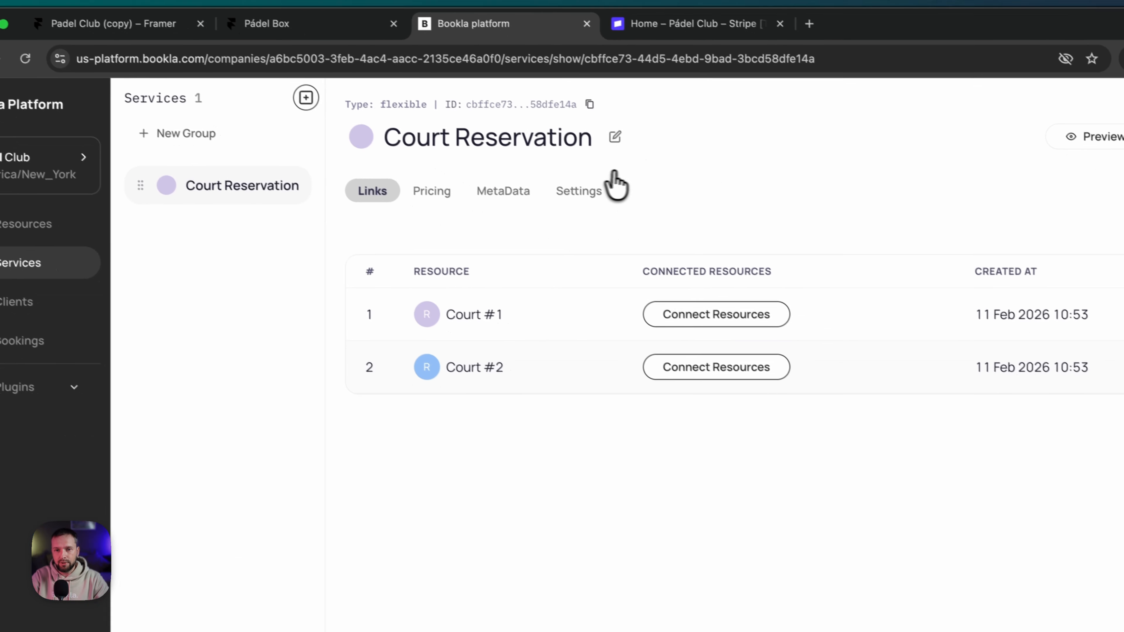
click(567, 189)
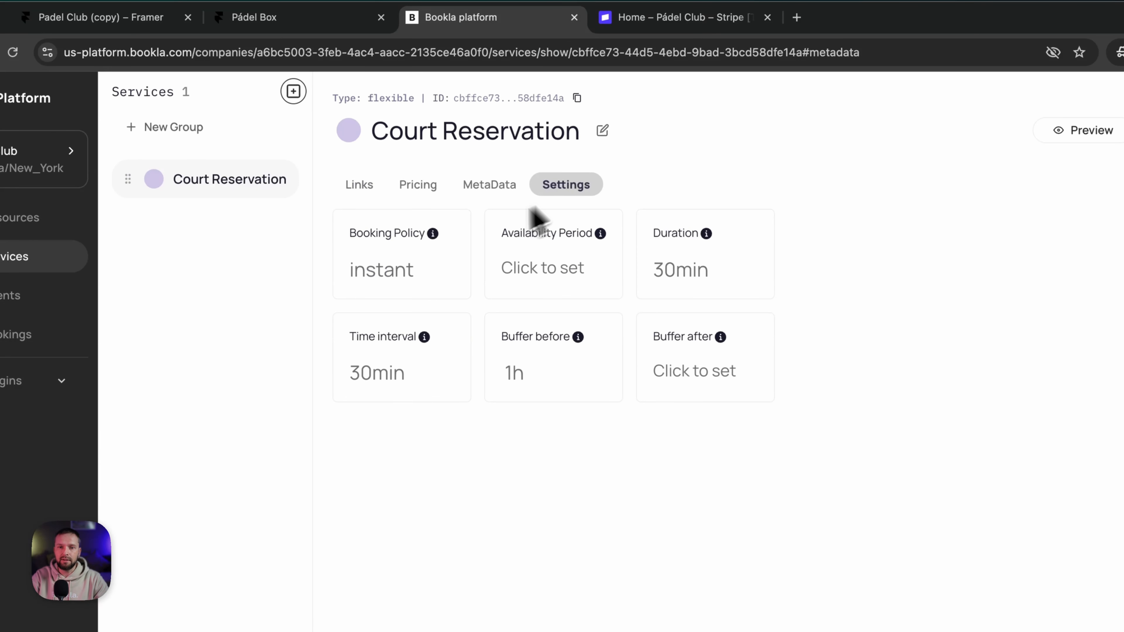
click(401, 281)
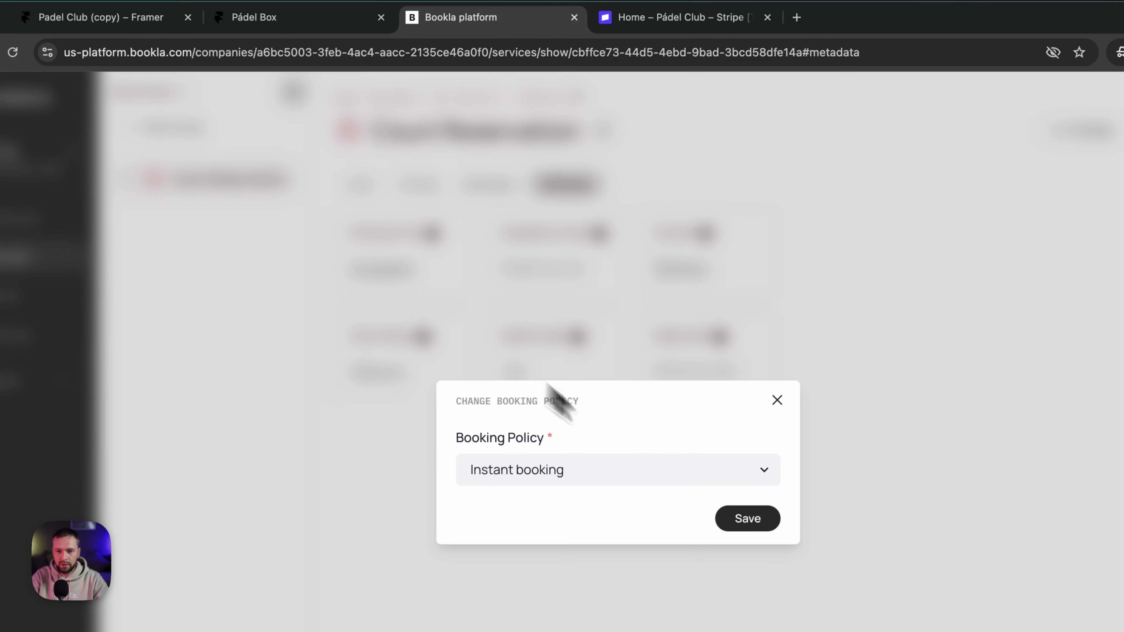
click(666, 469)
click(487, 437)
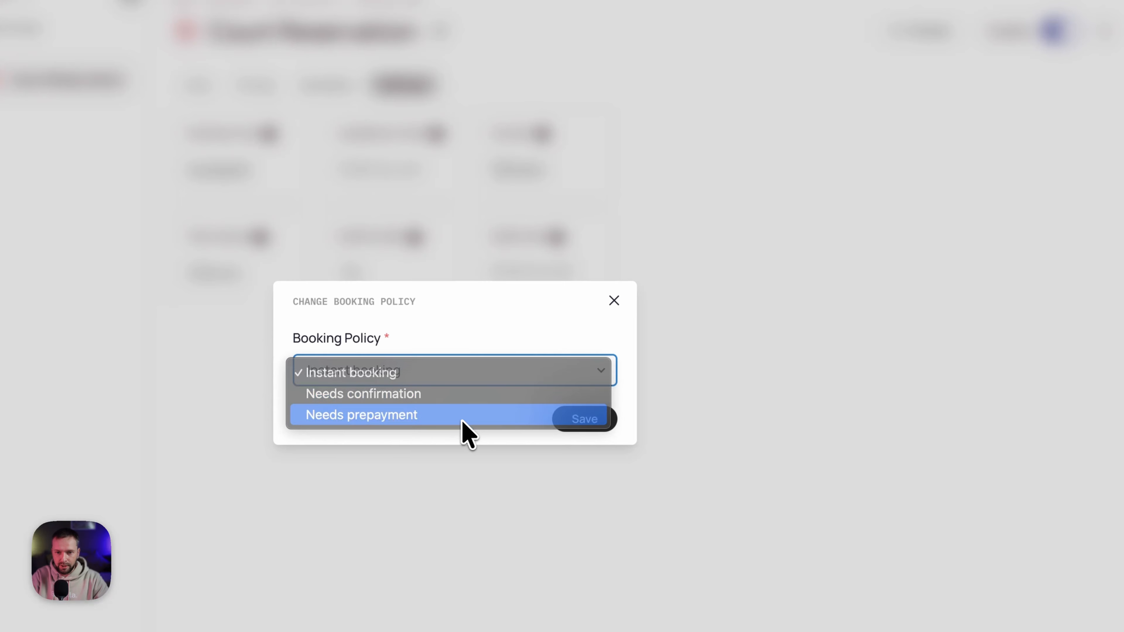
click(588, 420)
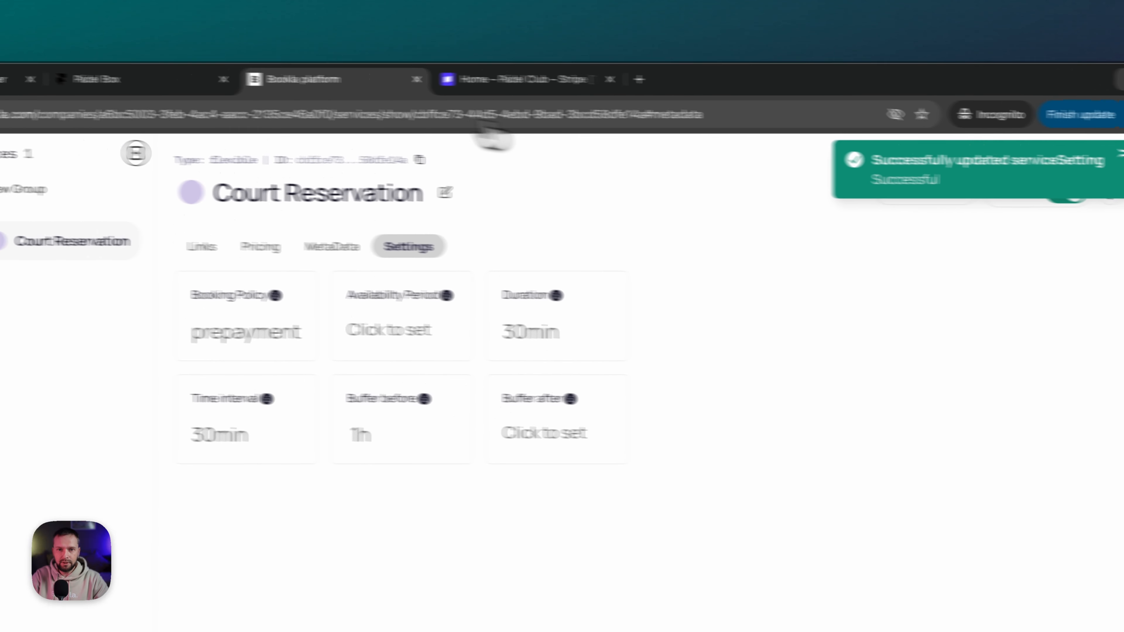
- Return from the live site's payment-failed page to the Pádel Club home page via the PÁDEL CLUB logo
click(315, 84)
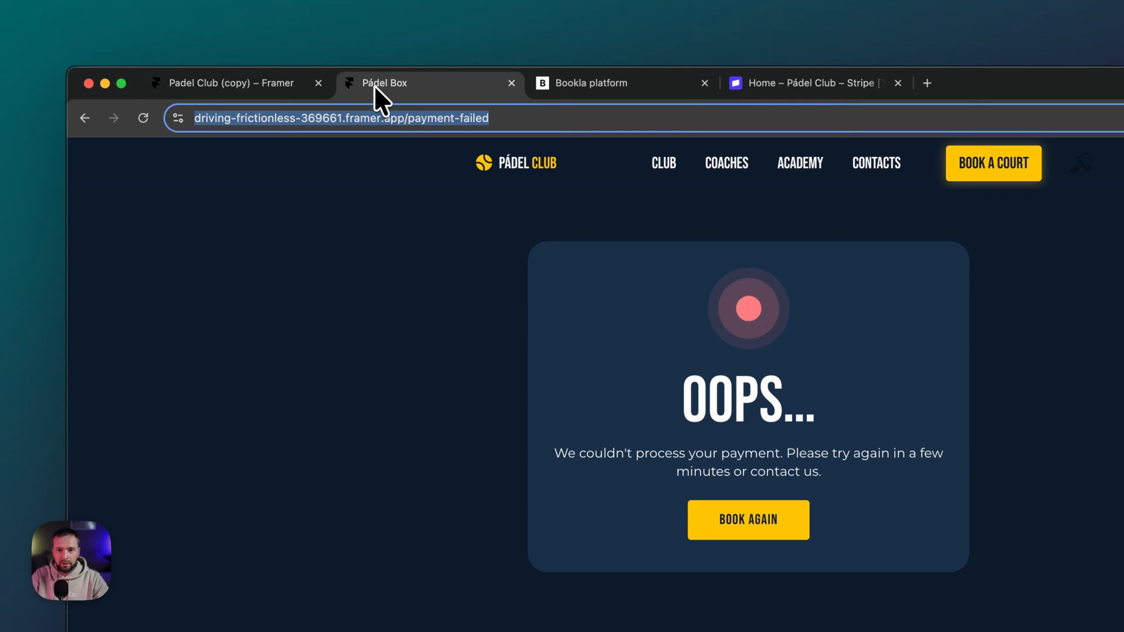
click(228, 118)
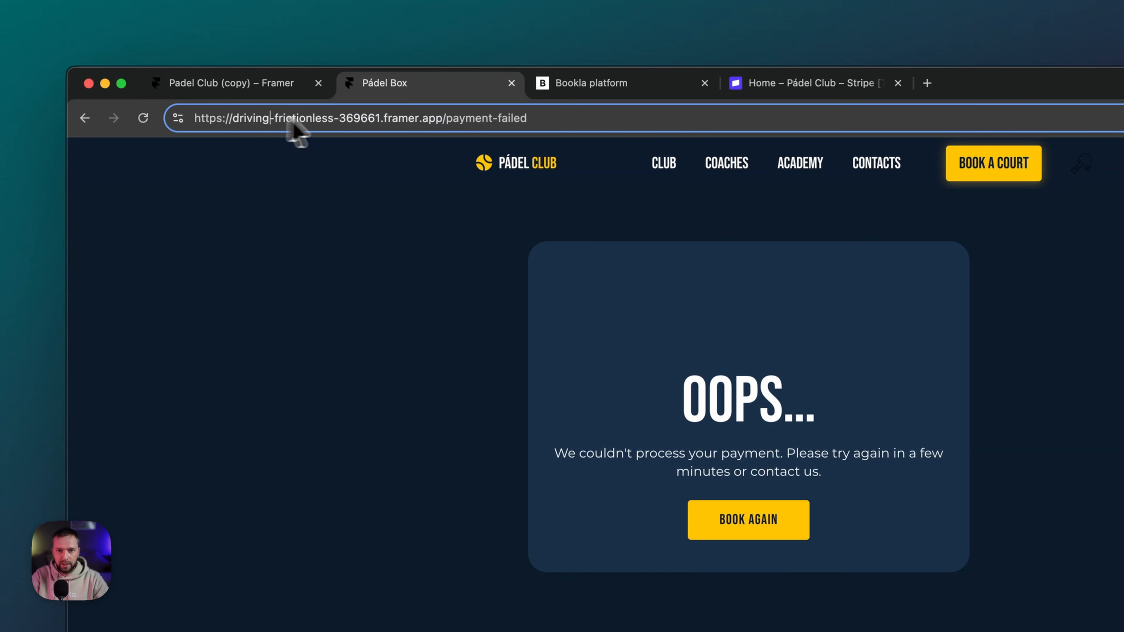
click(504, 175)
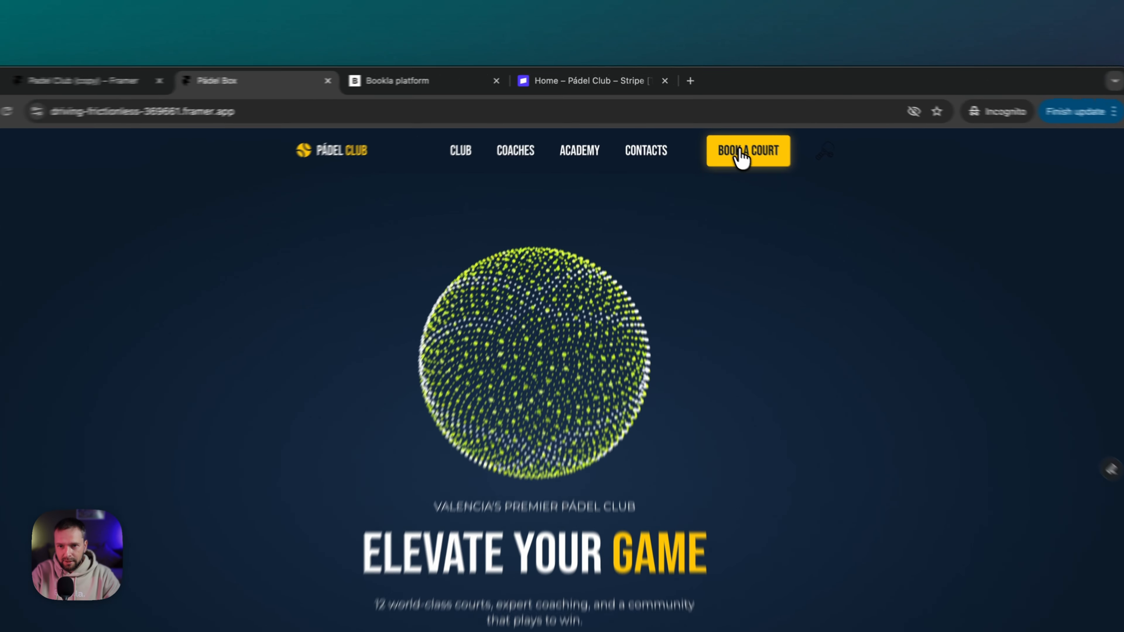
- In the court booking section, pick the 11:00 AM slot and accept the terms and conditions
click(708, 126)
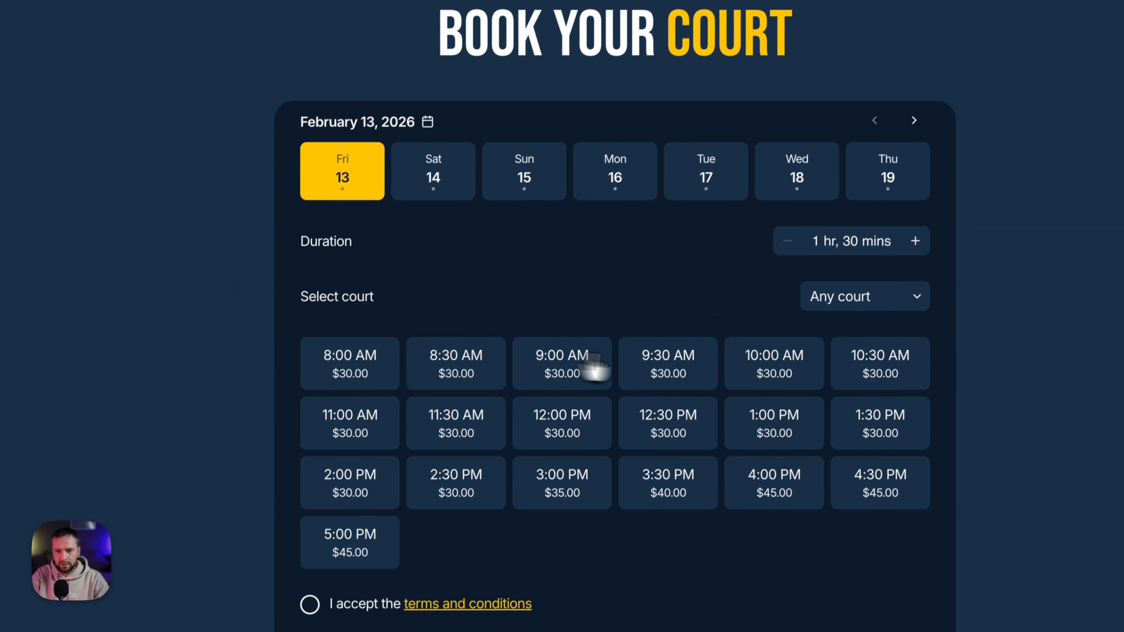
click(634, 454)
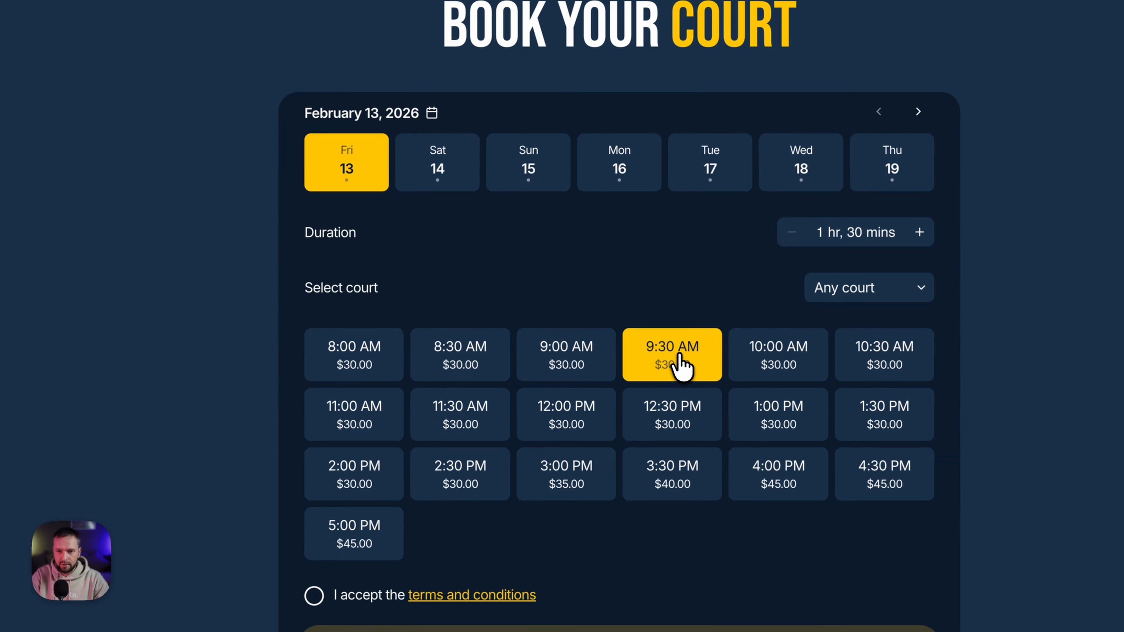
click(357, 426)
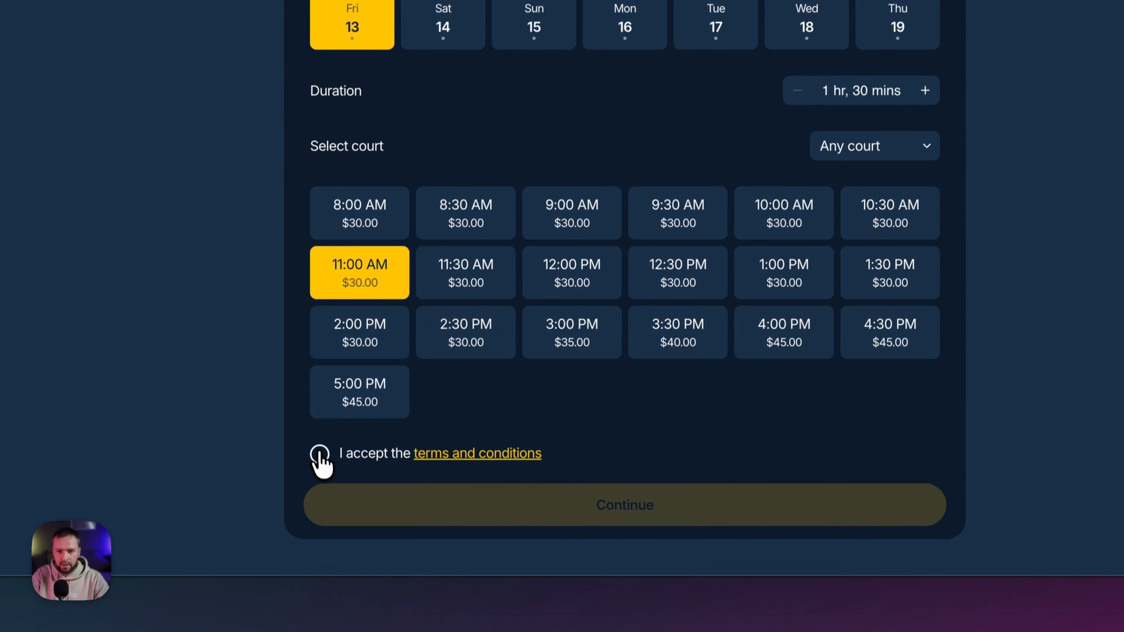
click(313, 595)
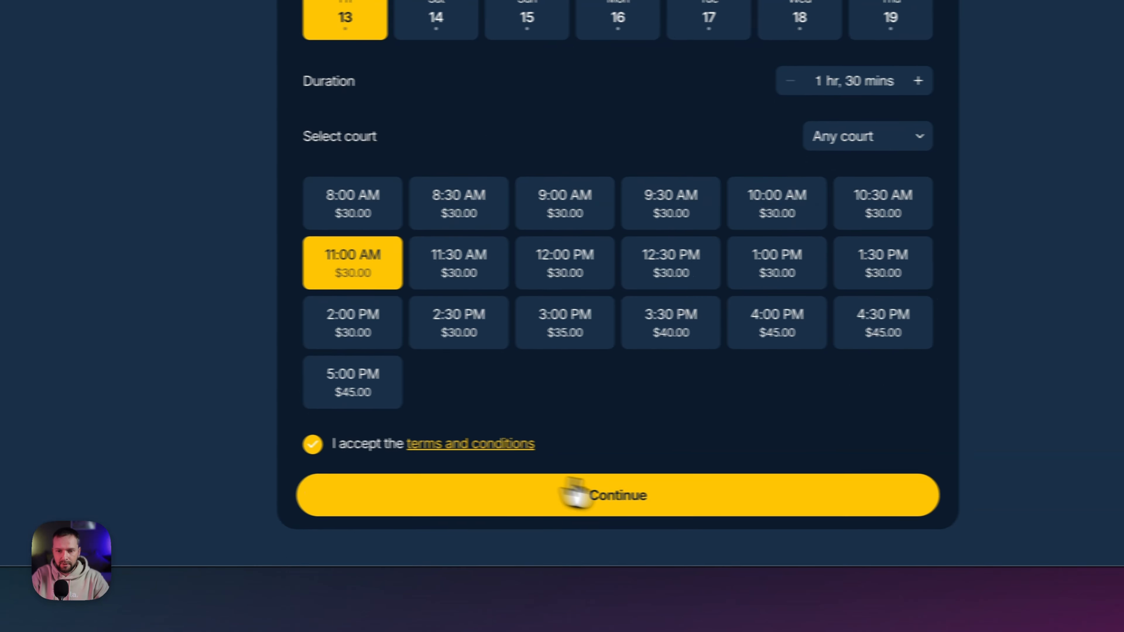
click(575, 494)
- Fill in the client's first name, last name and e-mail, then make the booking
click(451, 192)
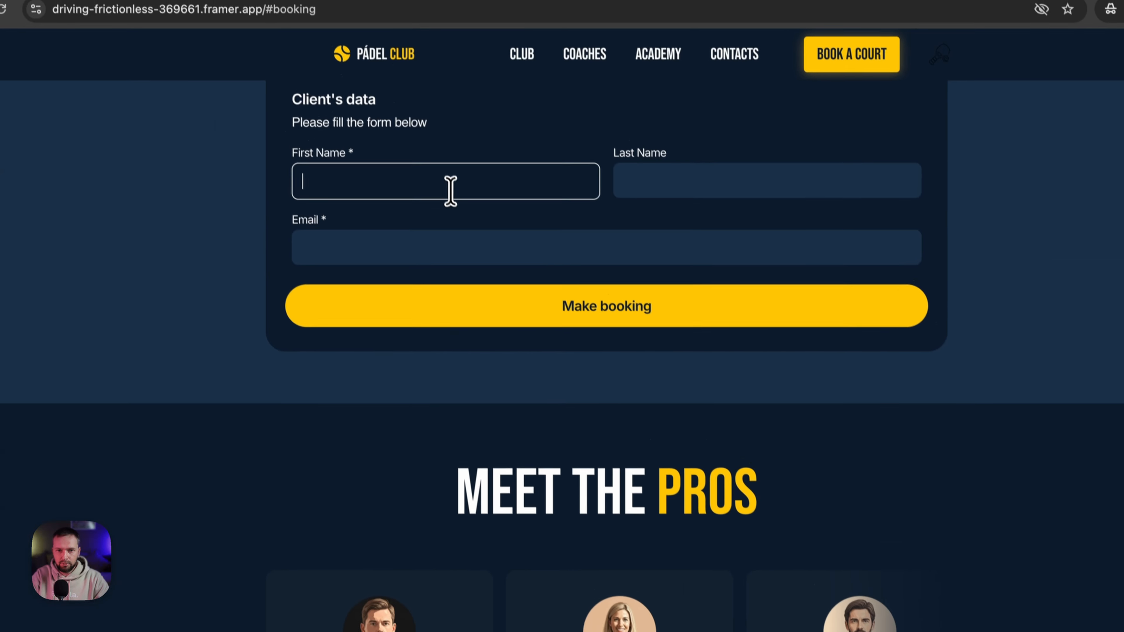
text(Igors)
key(Tab)
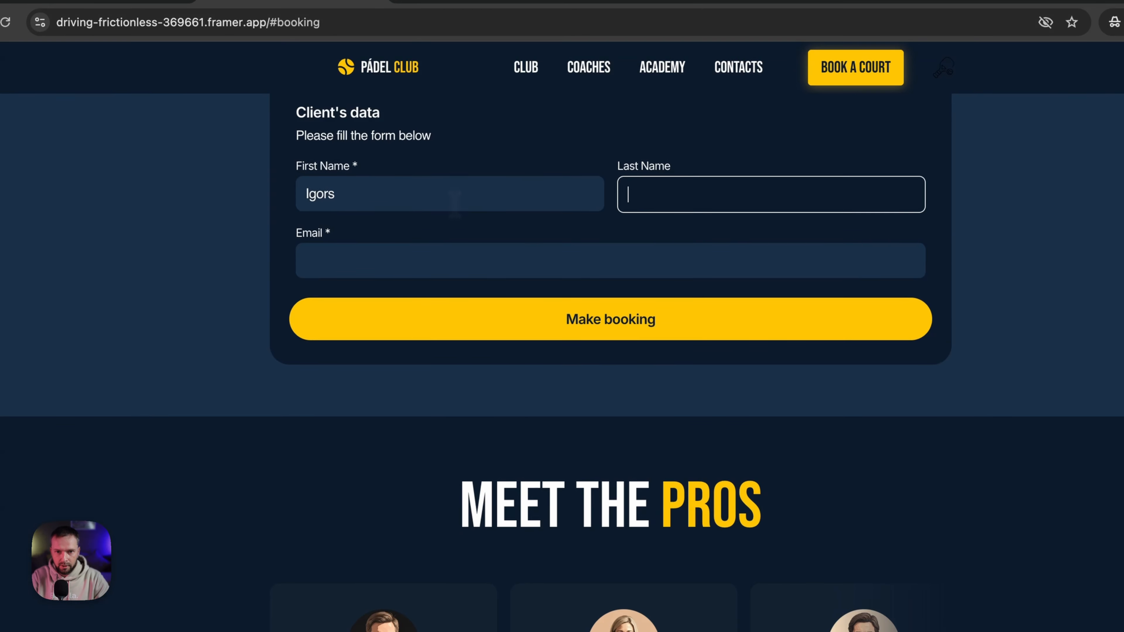
text(N)
key(Tab)
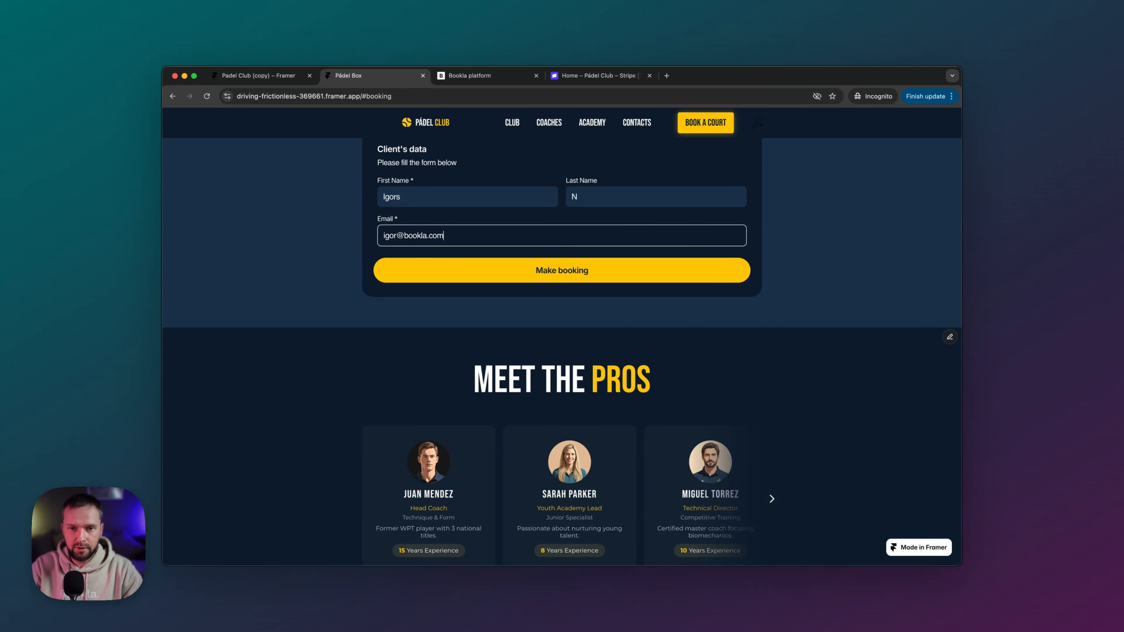
click(576, 276)
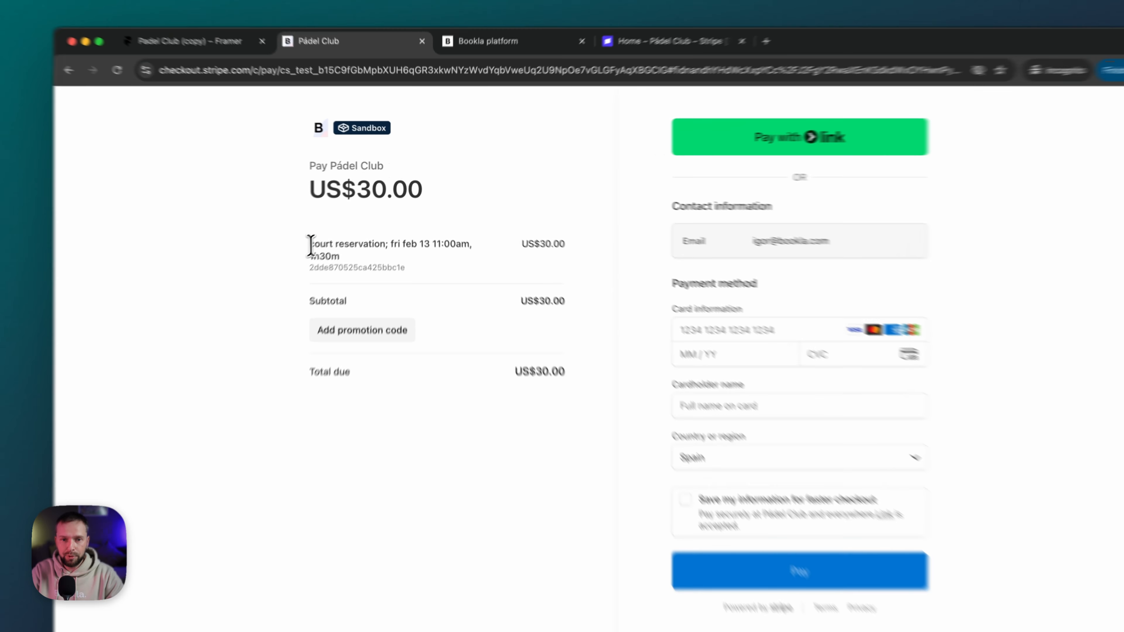
- Highlight the reservation description and reservation ID on the Stripe checkout page
mouse_move(344, 220)
mouse_down()
mouse_move(413, 226)
mouse_move(355, 236)
mouse_up()
click(448, 225)
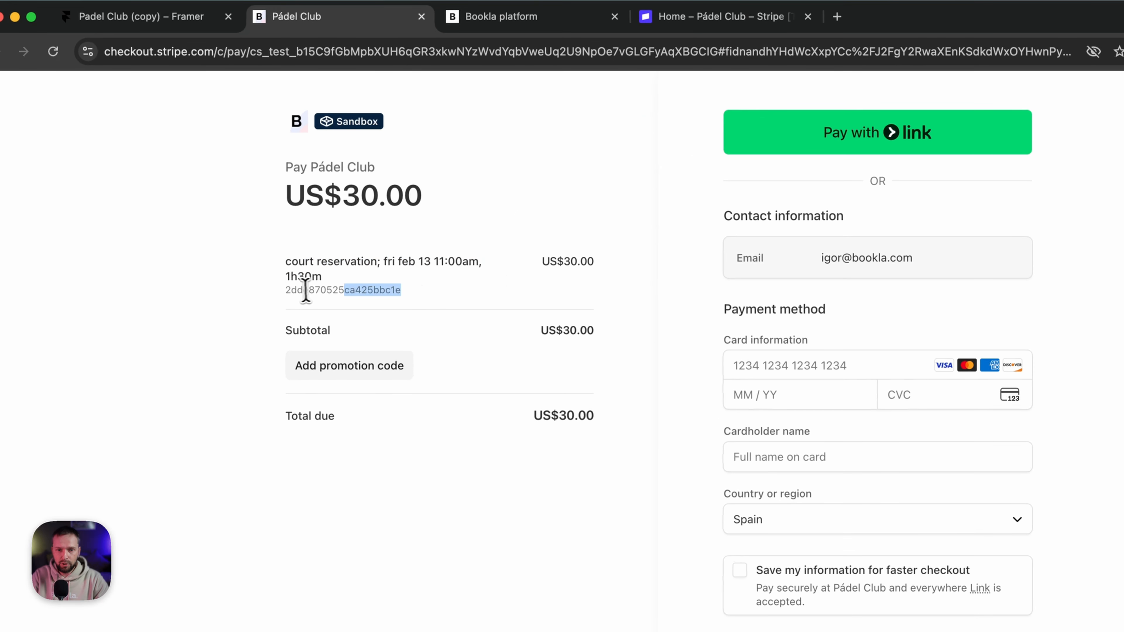
drag(306, 290, 313, 290)
click(424, 284)
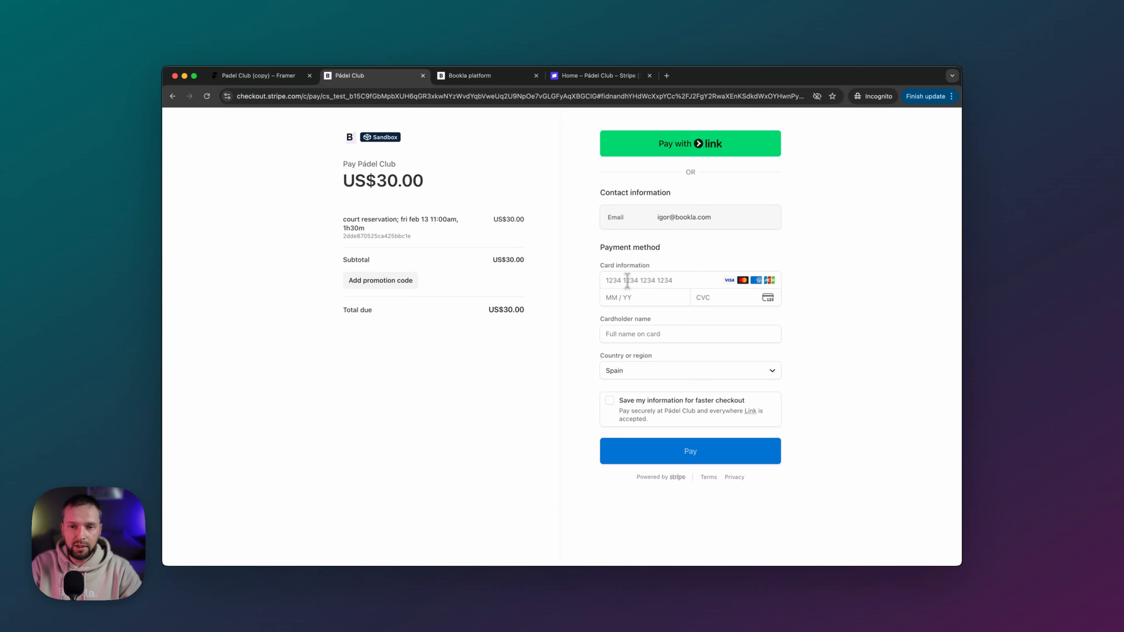
- Pay US$30.00 with the 4242 test card, expiry 12 / 34, and a cardholder name
click(657, 280)
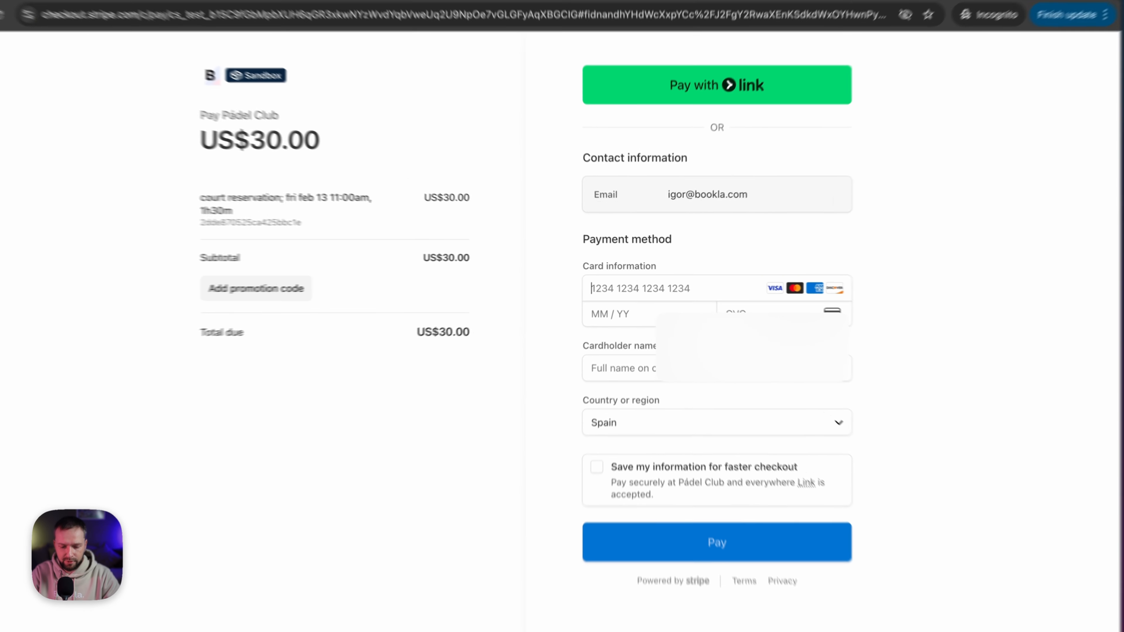
text(4242 4242 4242 4242)
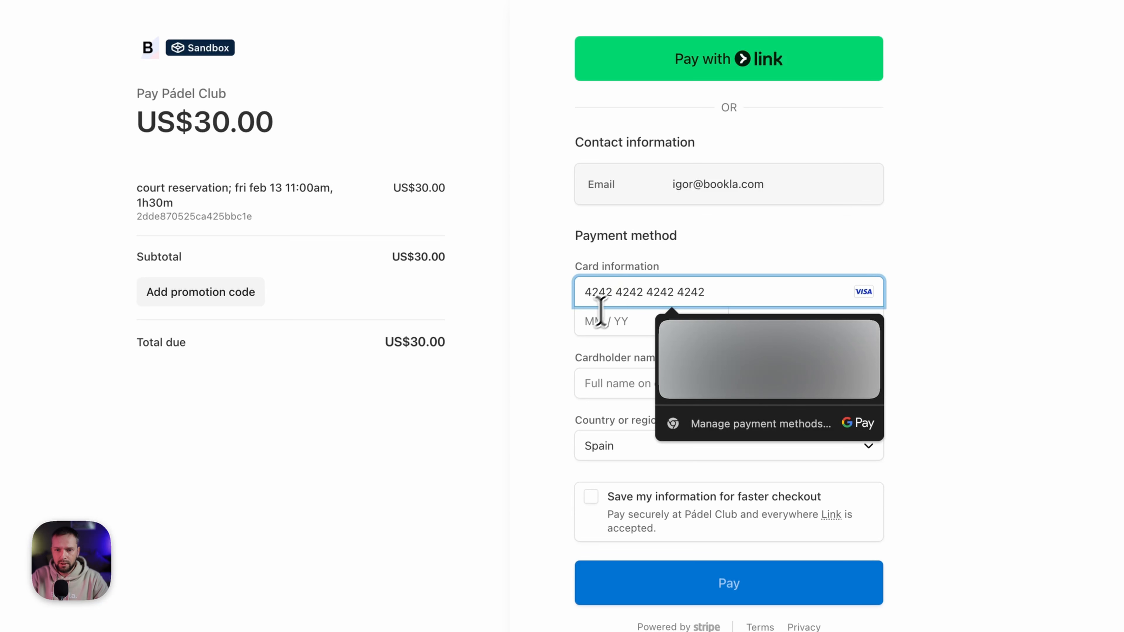
click(588, 319)
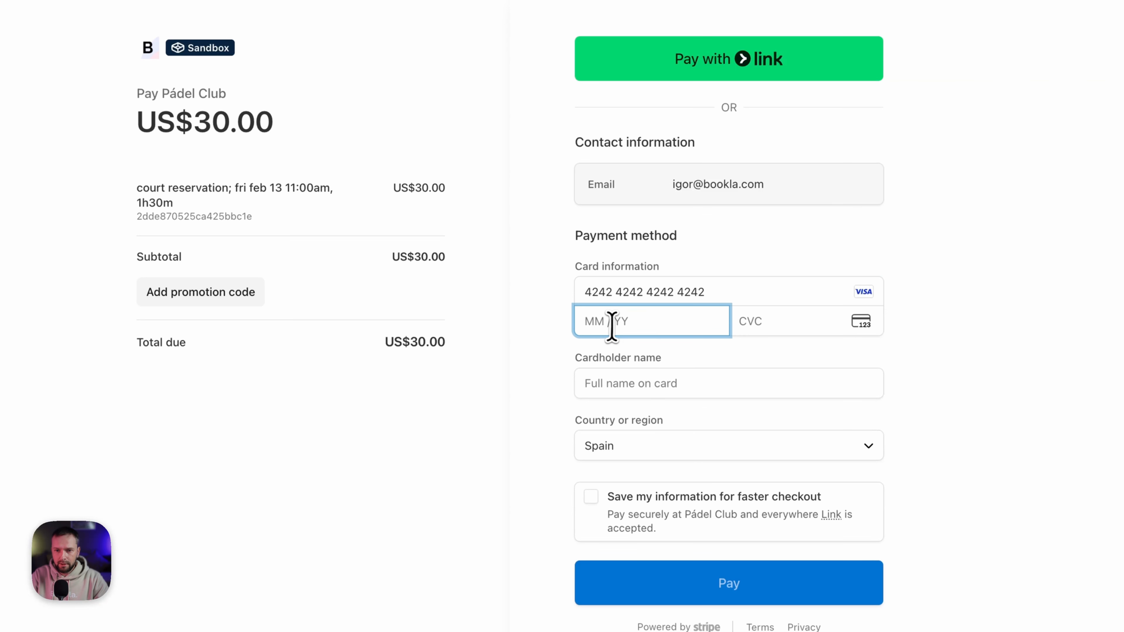
text(12 / 34)
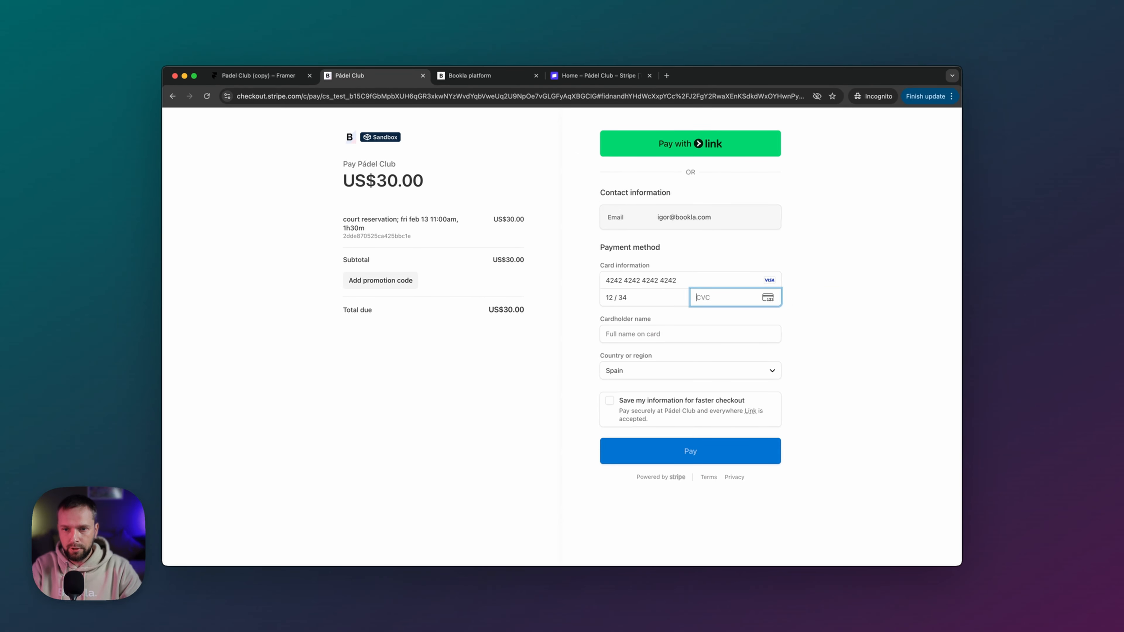
click(626, 334)
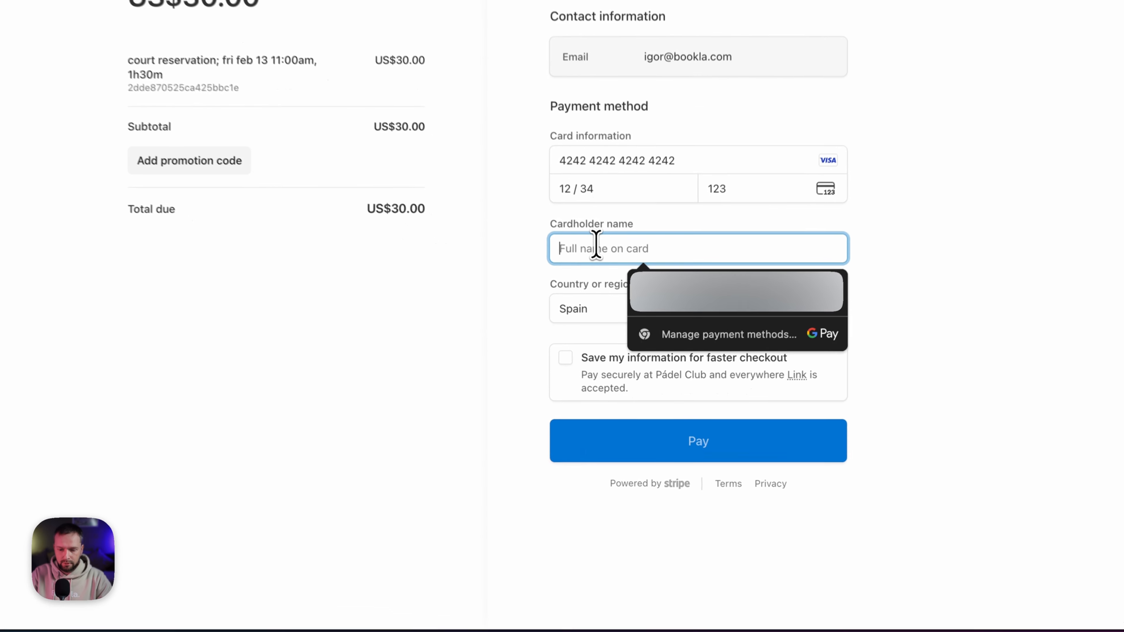
text(James Bond)
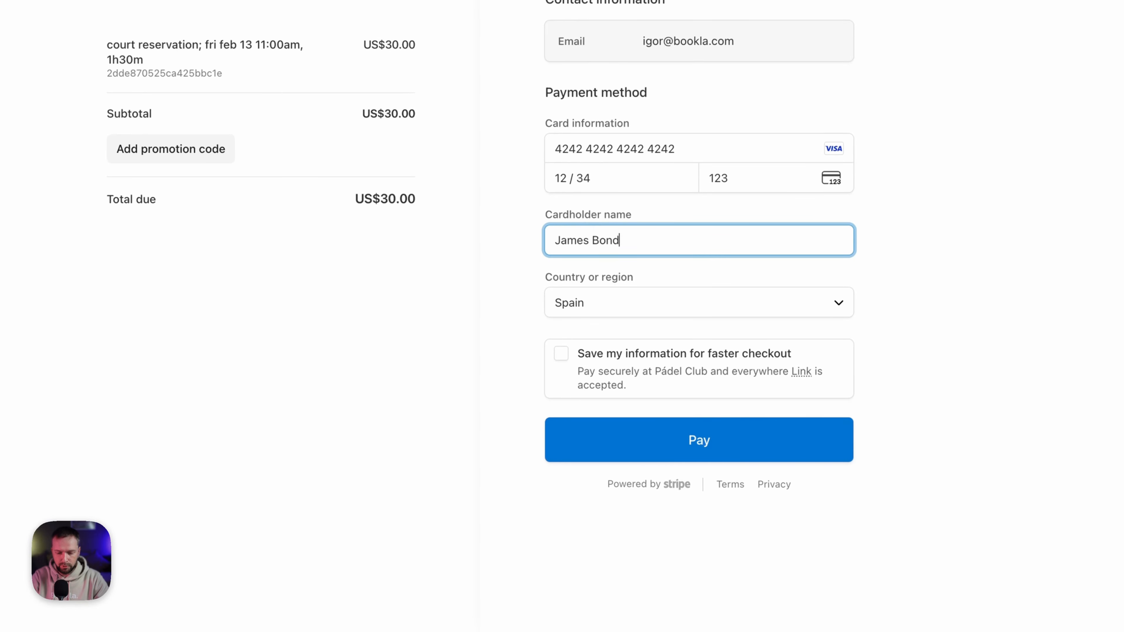
click(684, 443)
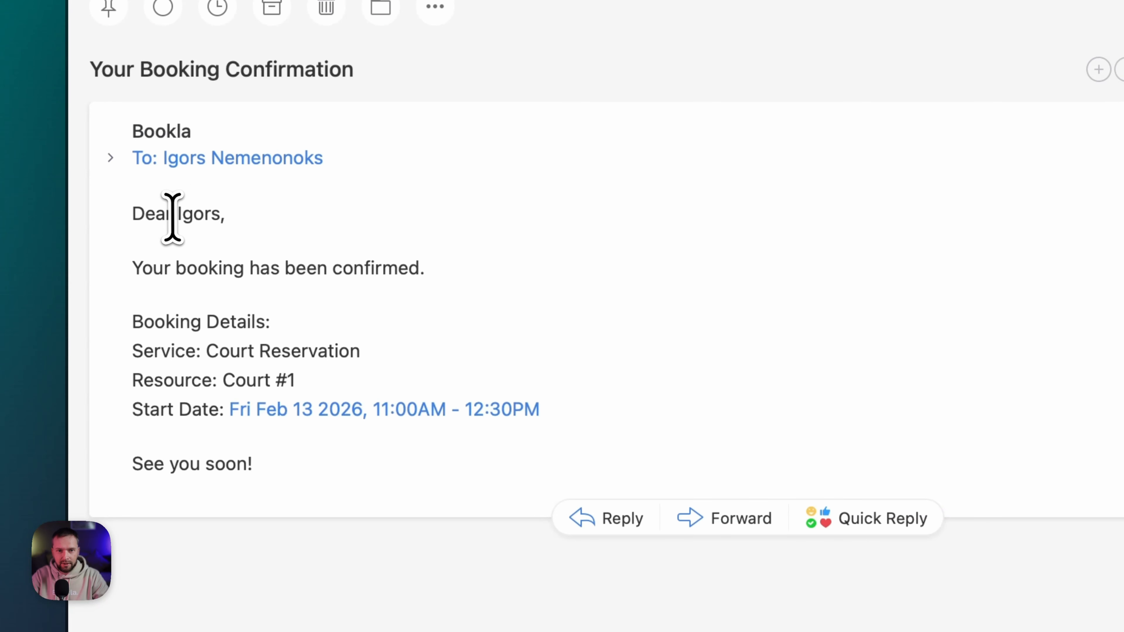
- Highlight the greeting, Court Reservation service, Court #1 resource and See you soon! line in the confirmation email
drag(179, 214, 220, 214)
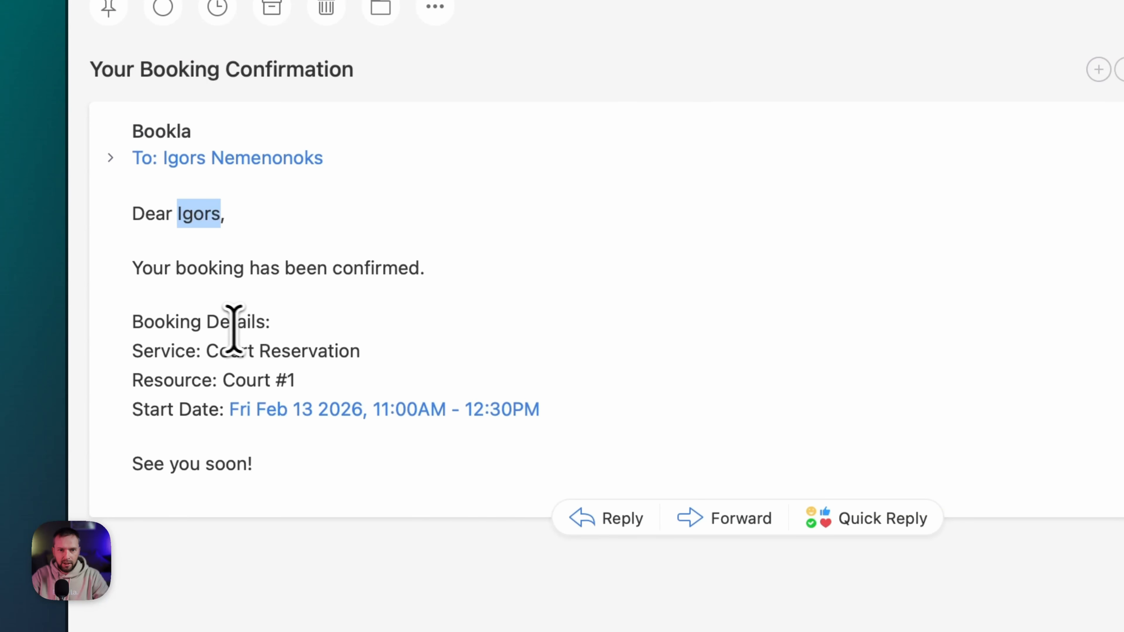
drag(208, 353, 416, 349)
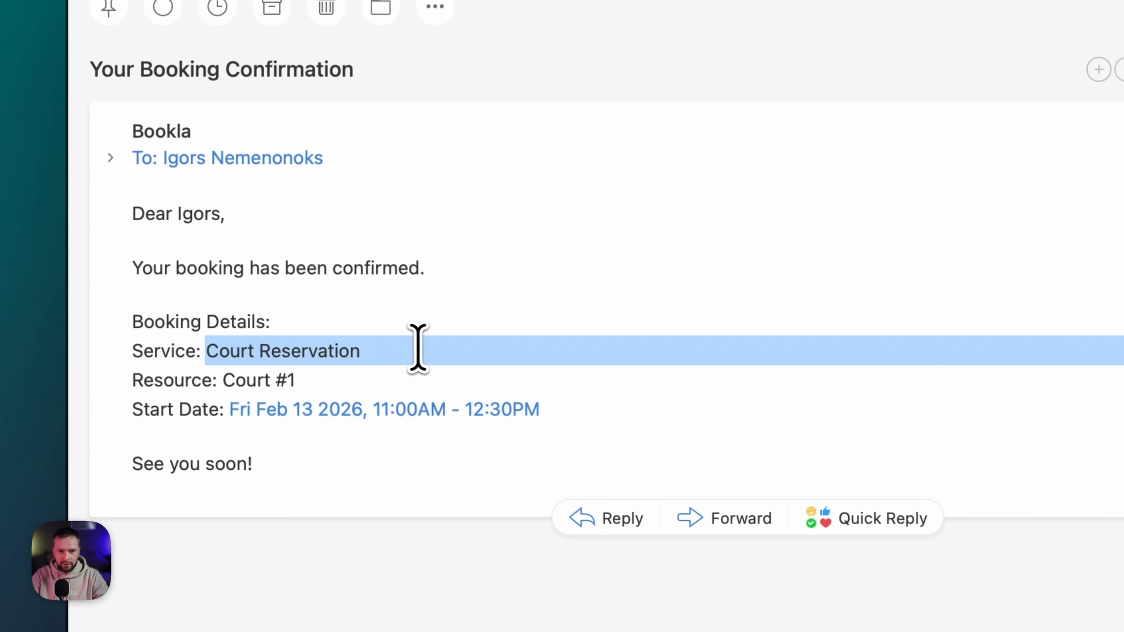
drag(225, 381, 323, 378)
click(323, 378)
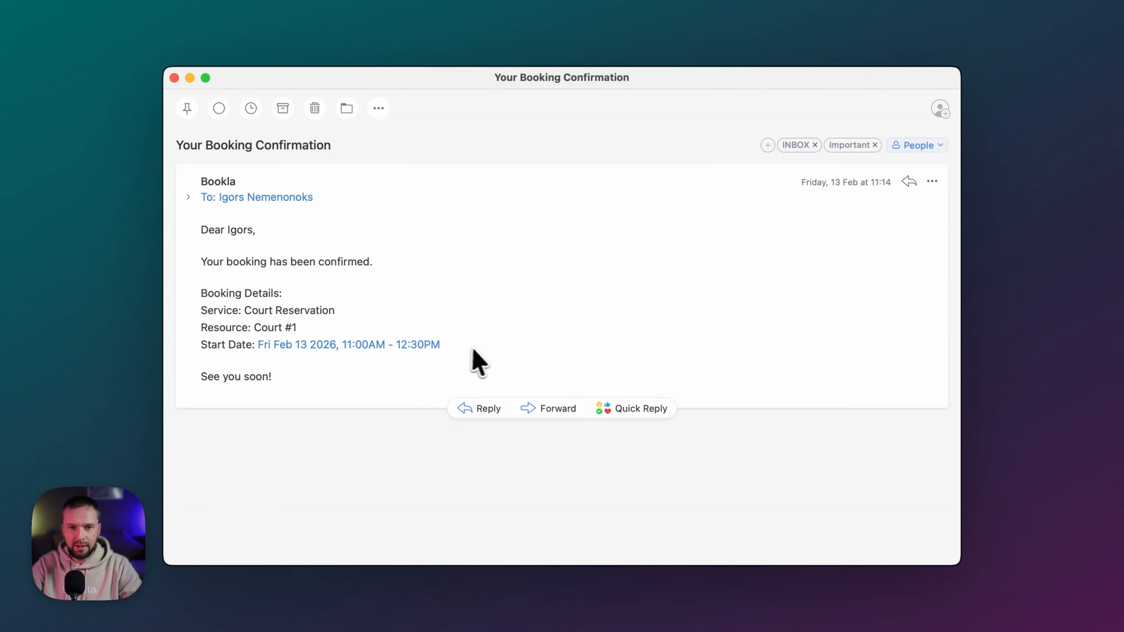
drag(203, 378, 275, 378)
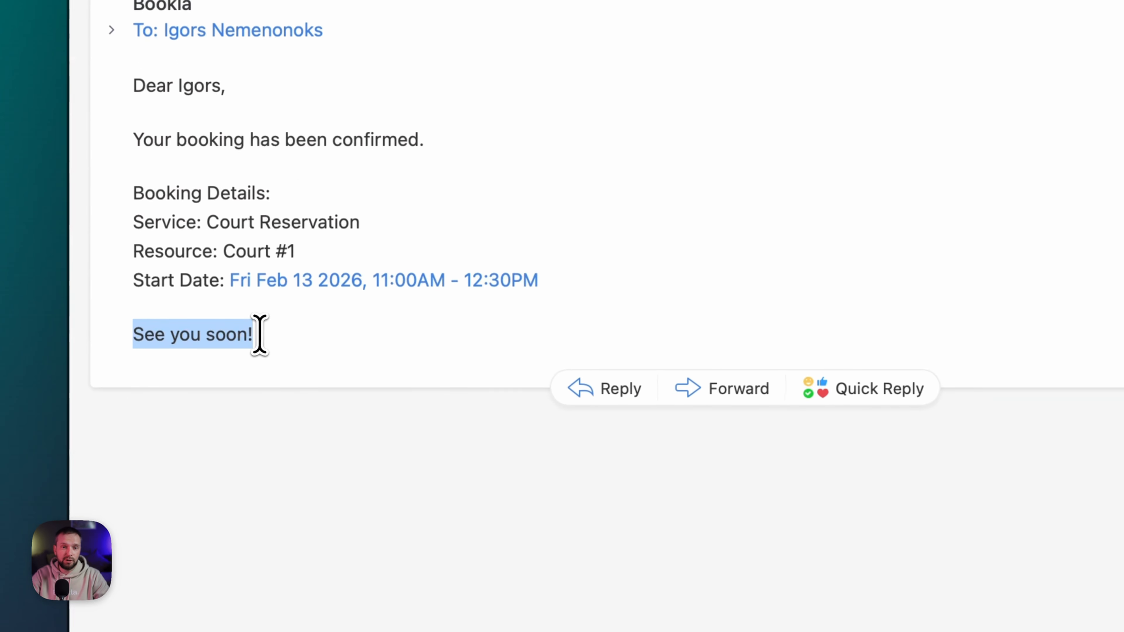
click(300, 378)
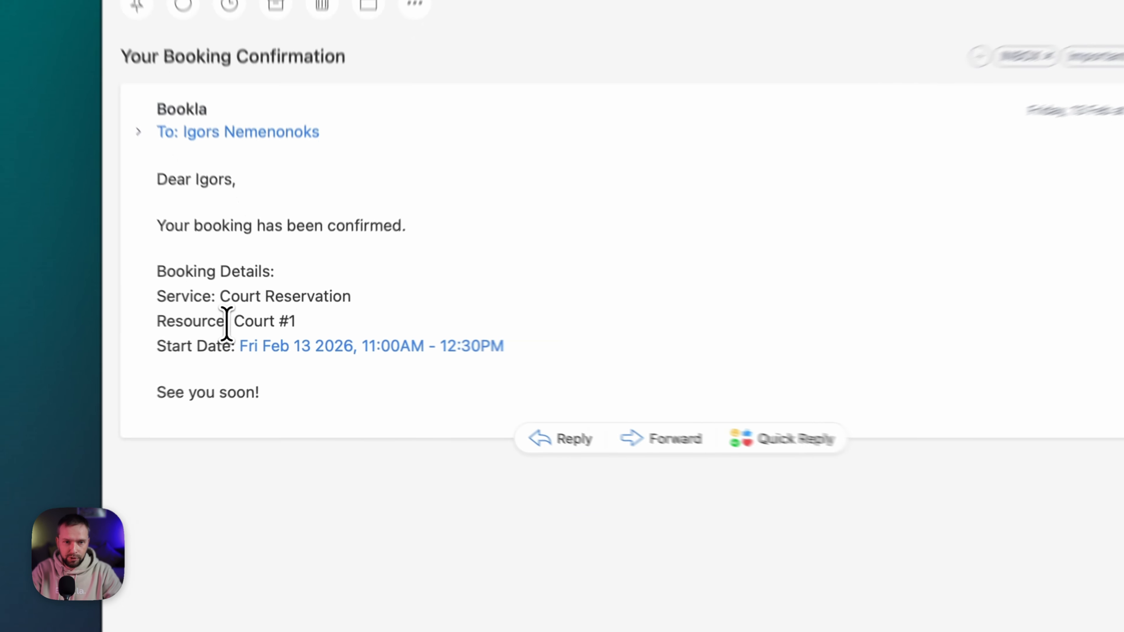
double_click(203, 327)
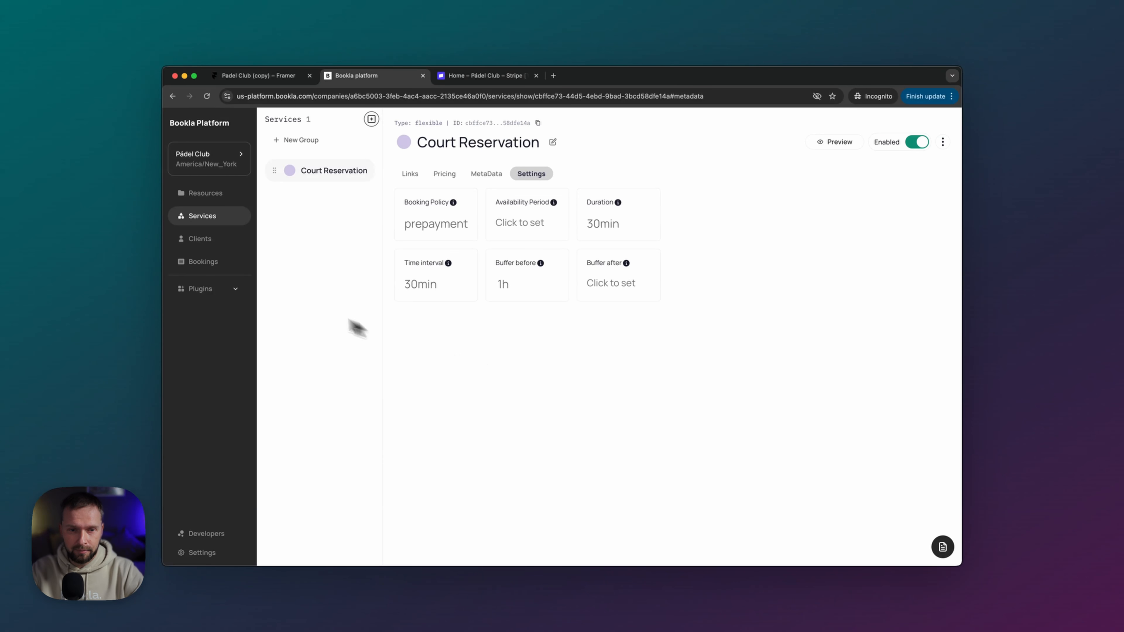
- Add the Booking Rules plugin from the plugin marketplace and open its page from the sidebar
click(244, 292)
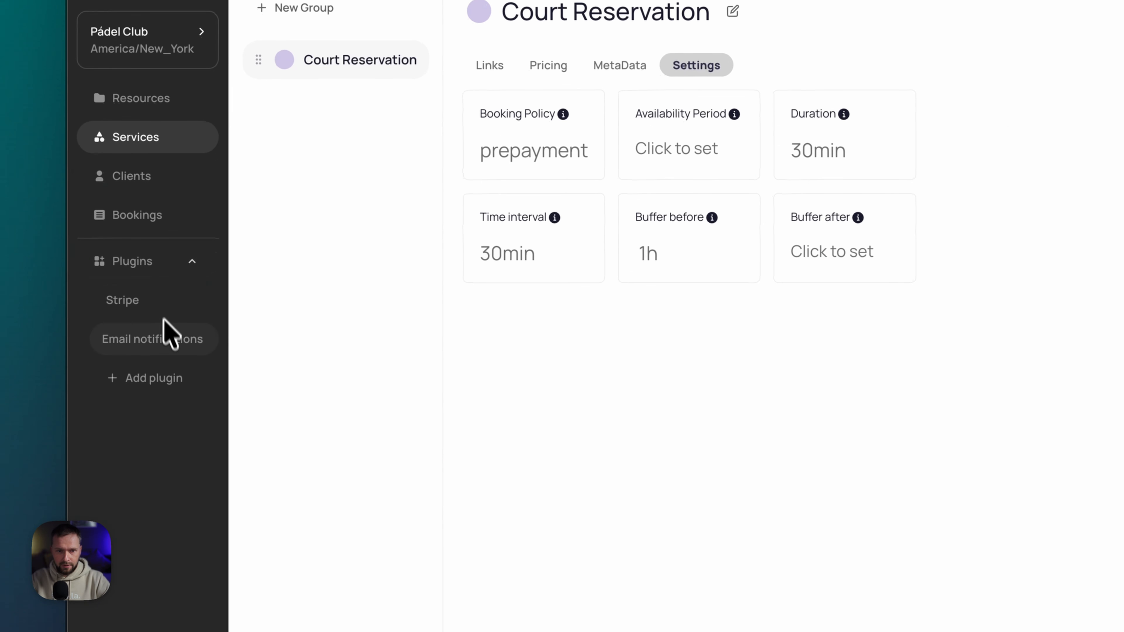
click(154, 379)
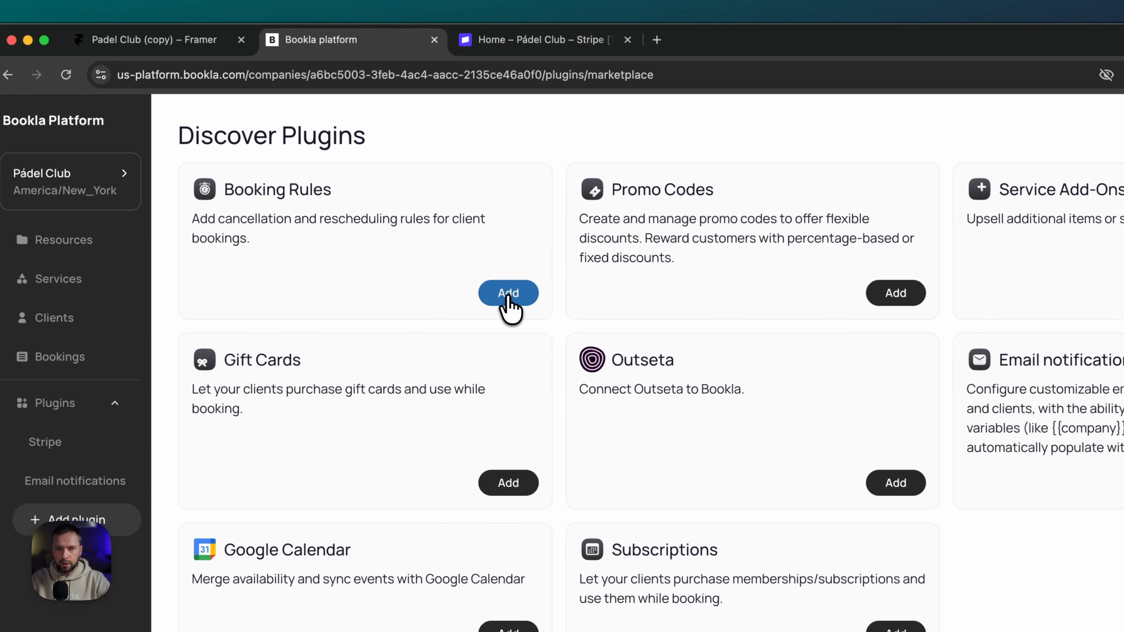
click(509, 294)
click(814, 220)
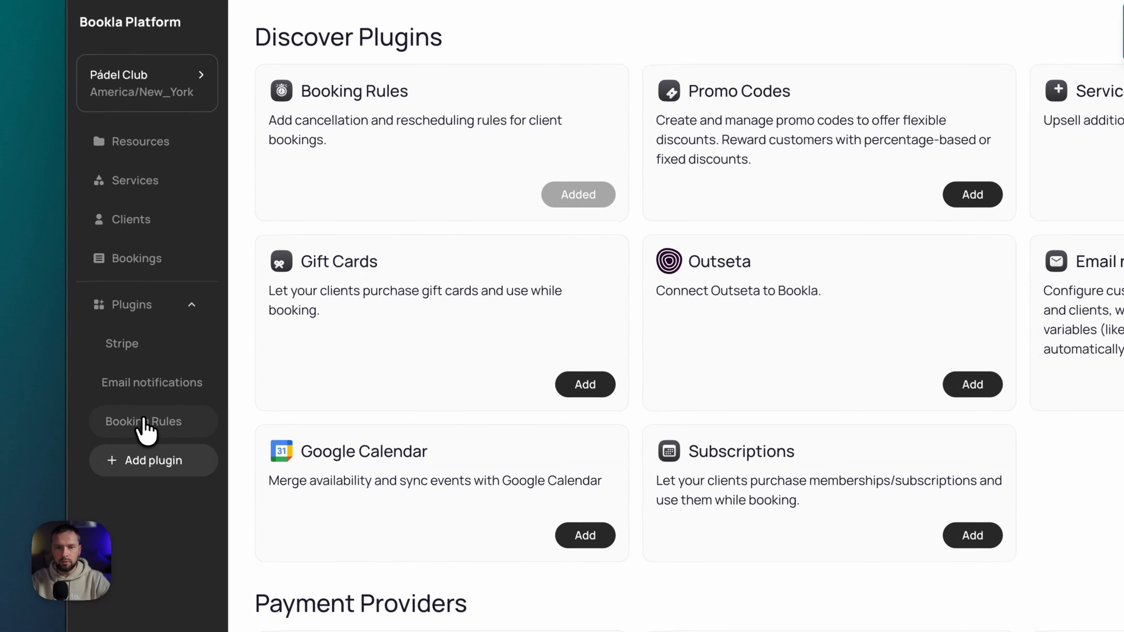
click(144, 425)
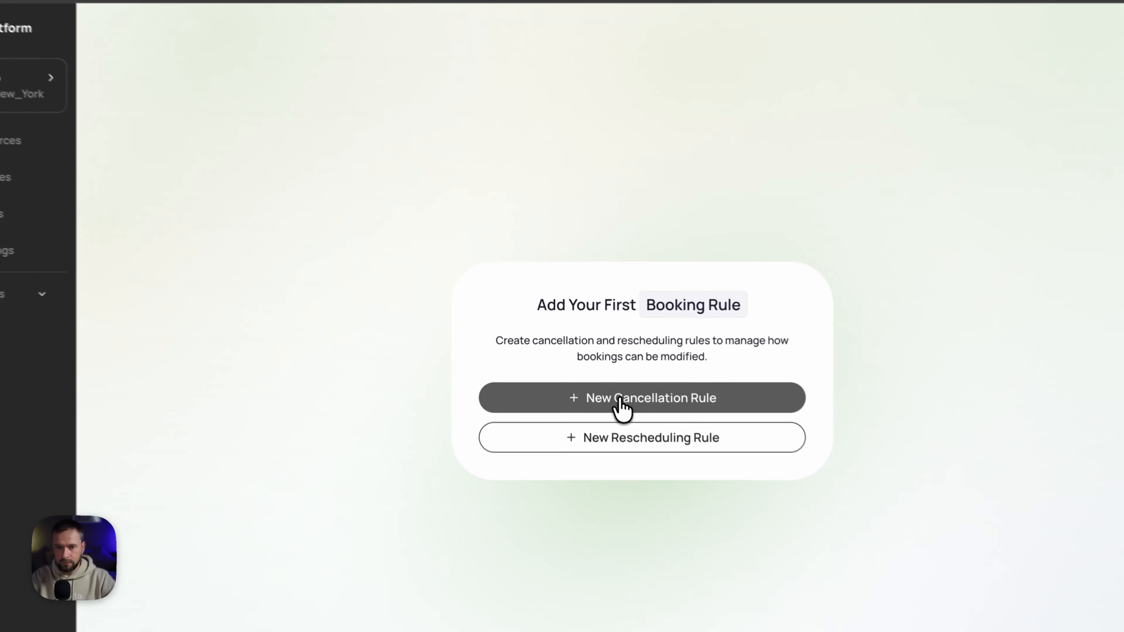
- Start a new cancellation rule named Standard, leaving Services empty so it covers every service
click(598, 356)
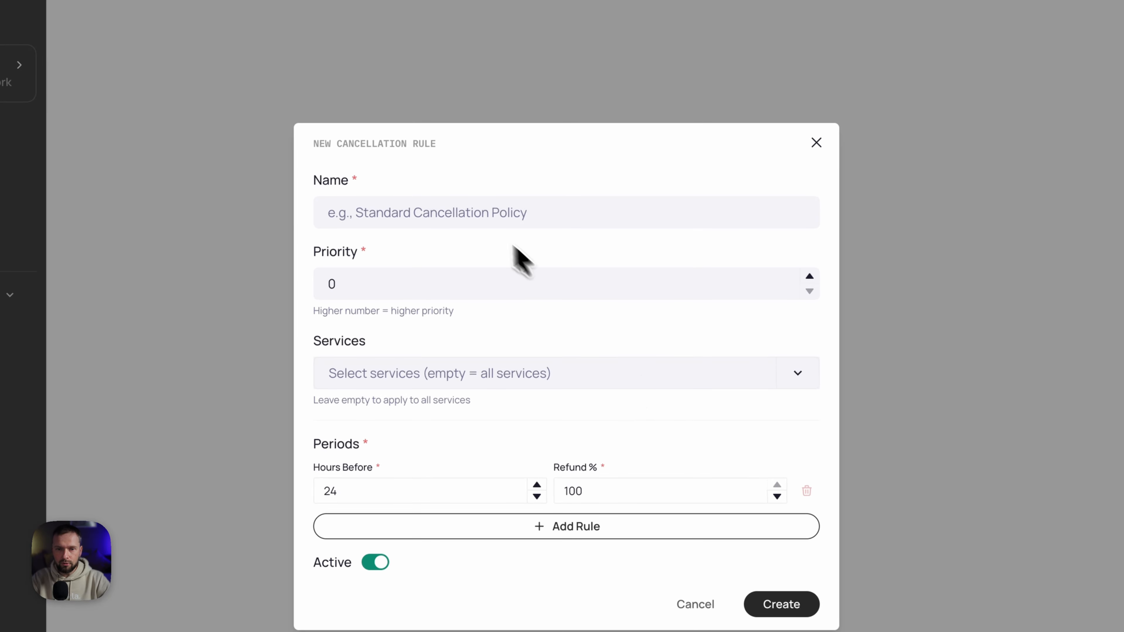
click(475, 217)
text(Standard)
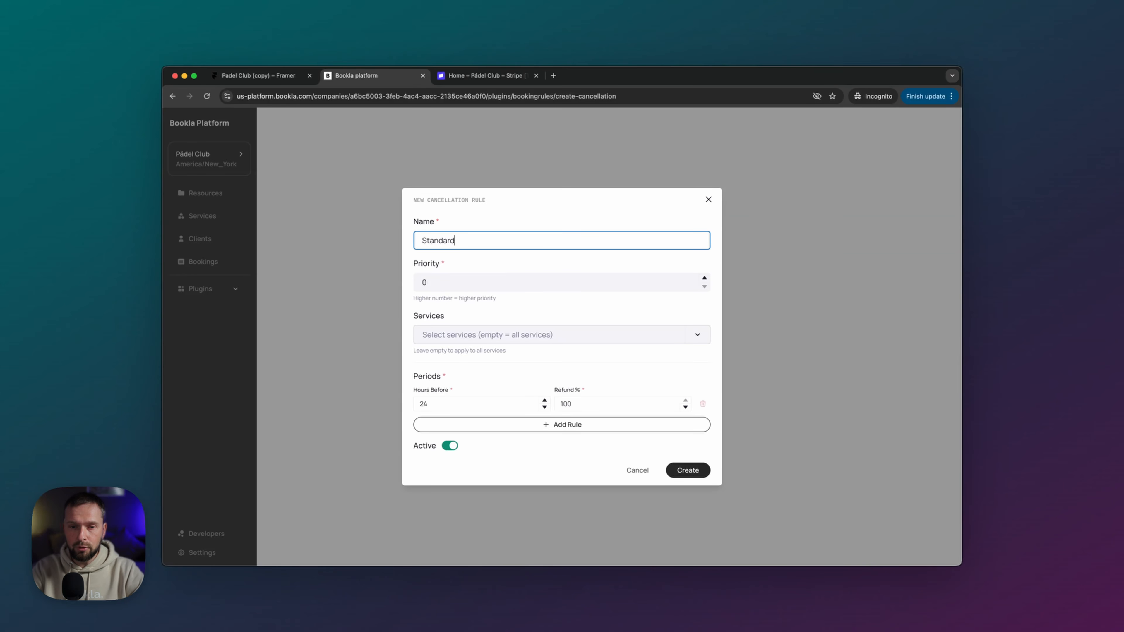
click(471, 335)
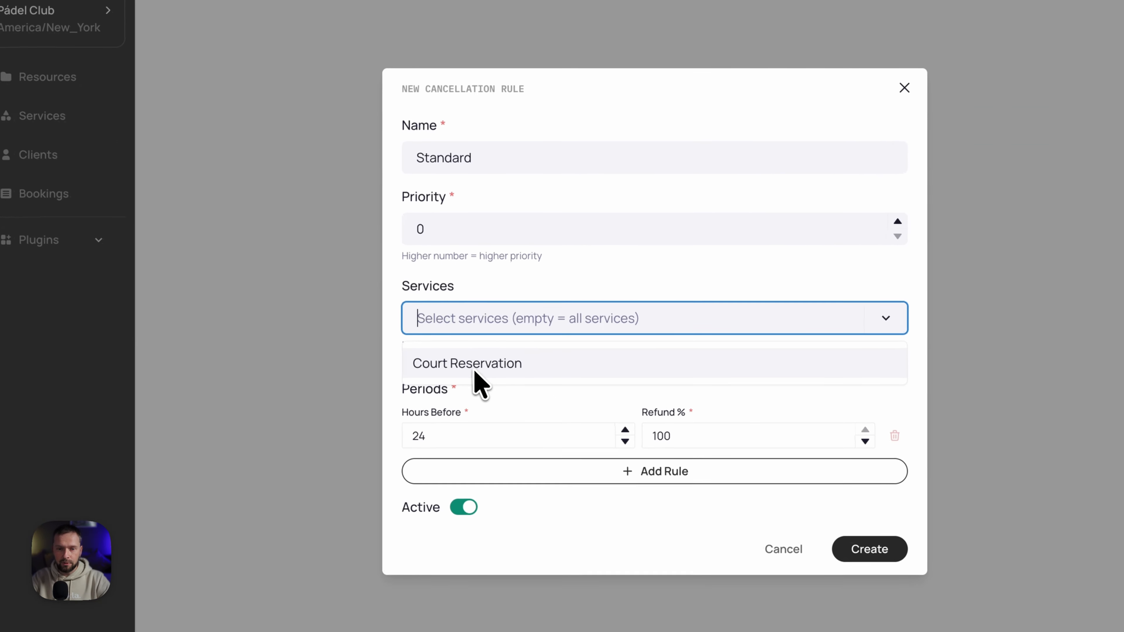
click(516, 276)
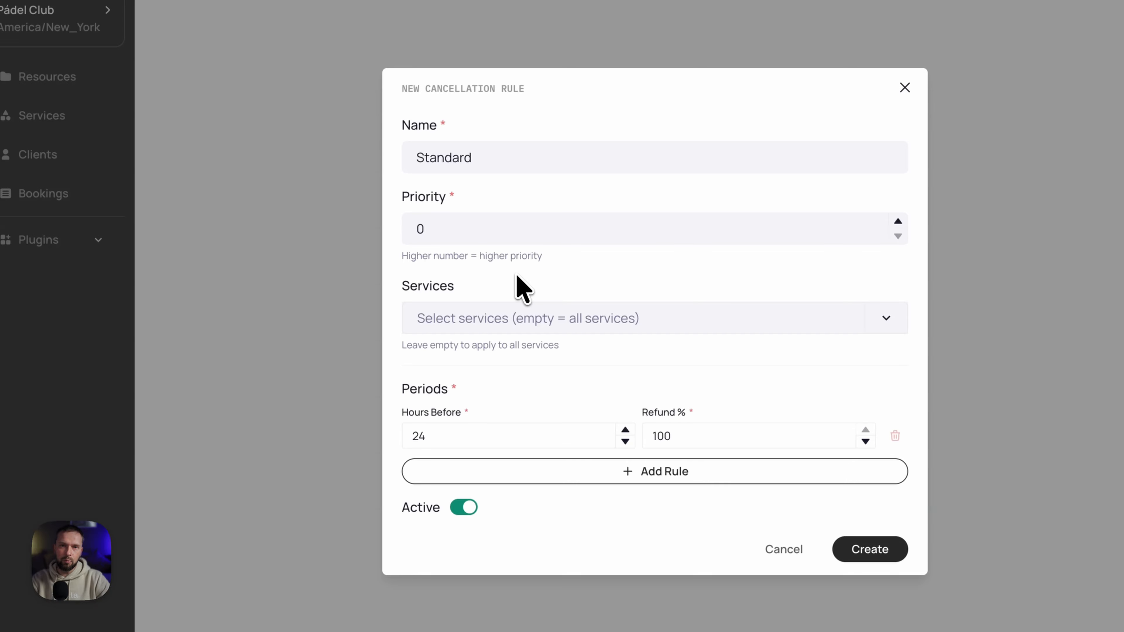
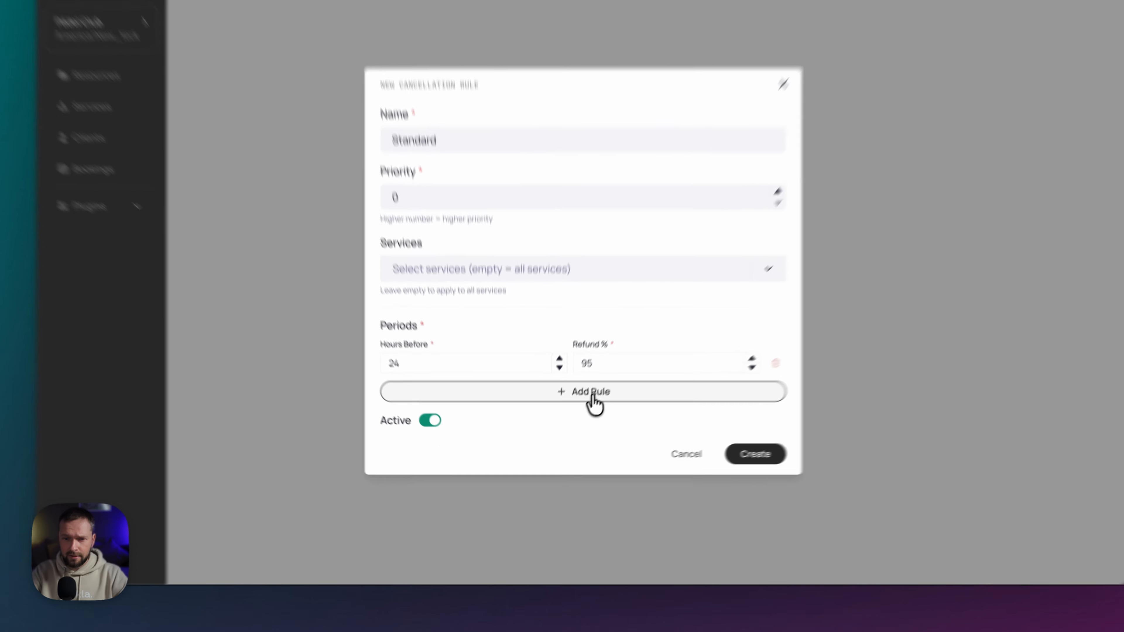
- Add a second refund period of 50% at 1 hour before, then create the Standard rule
click(568, 426)
double_click(434, 354)
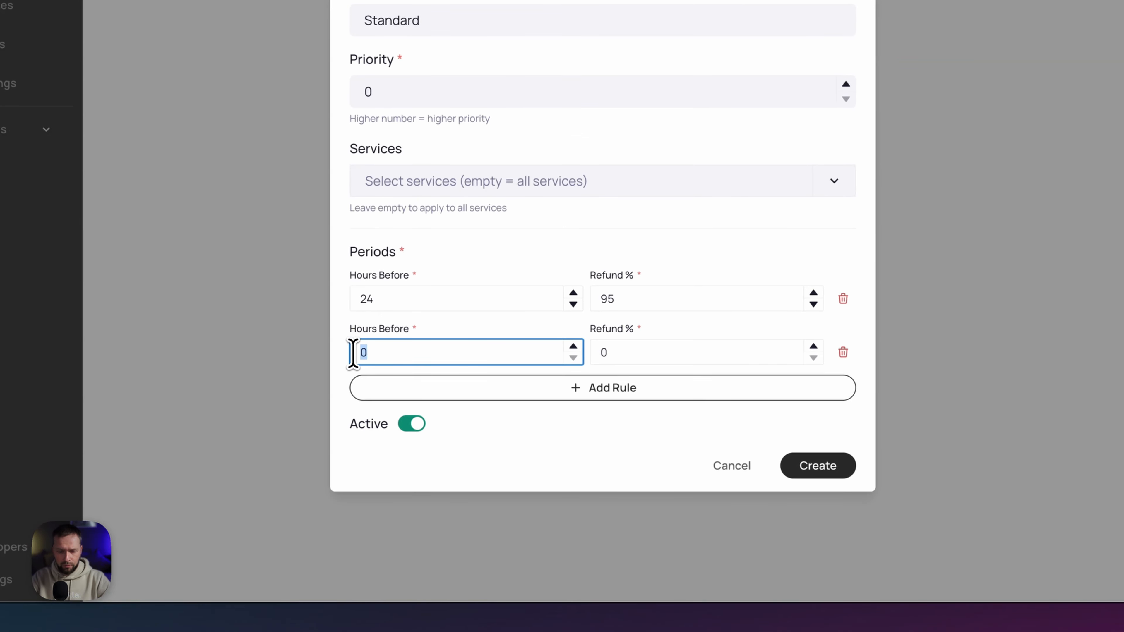
text(1)
double_click(602, 353)
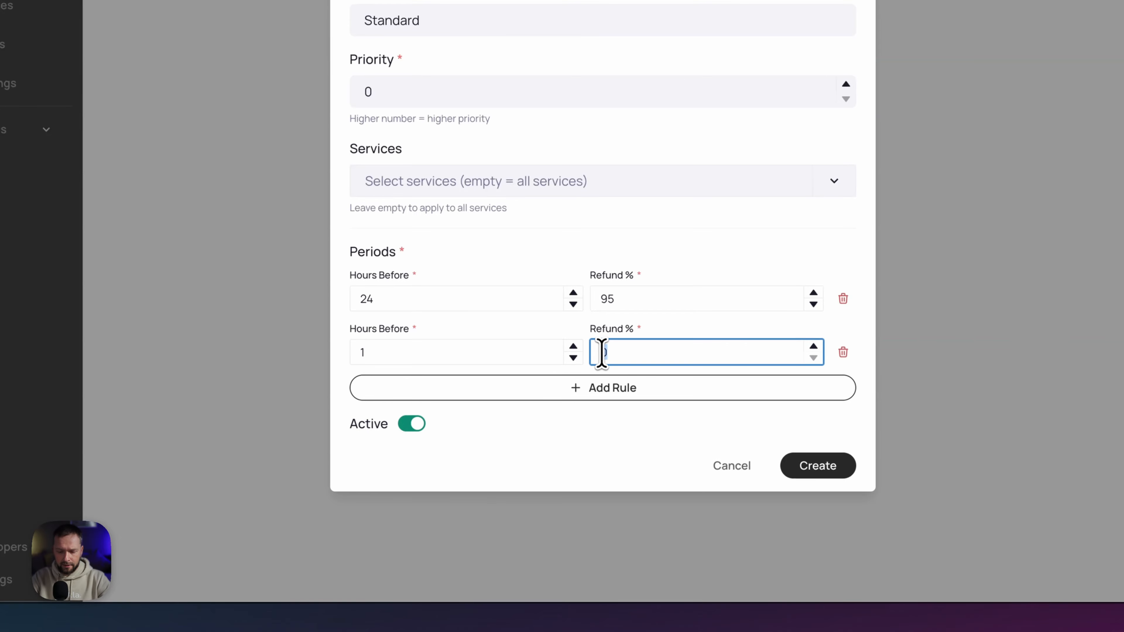
key(BackSpace)
text(50)
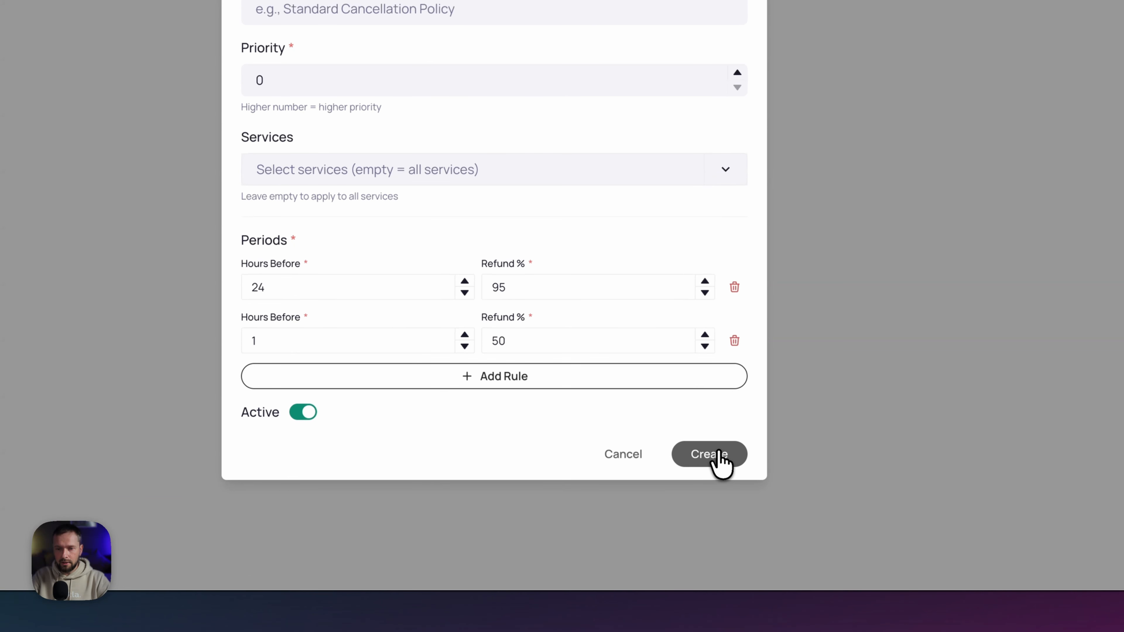
click(719, 462)
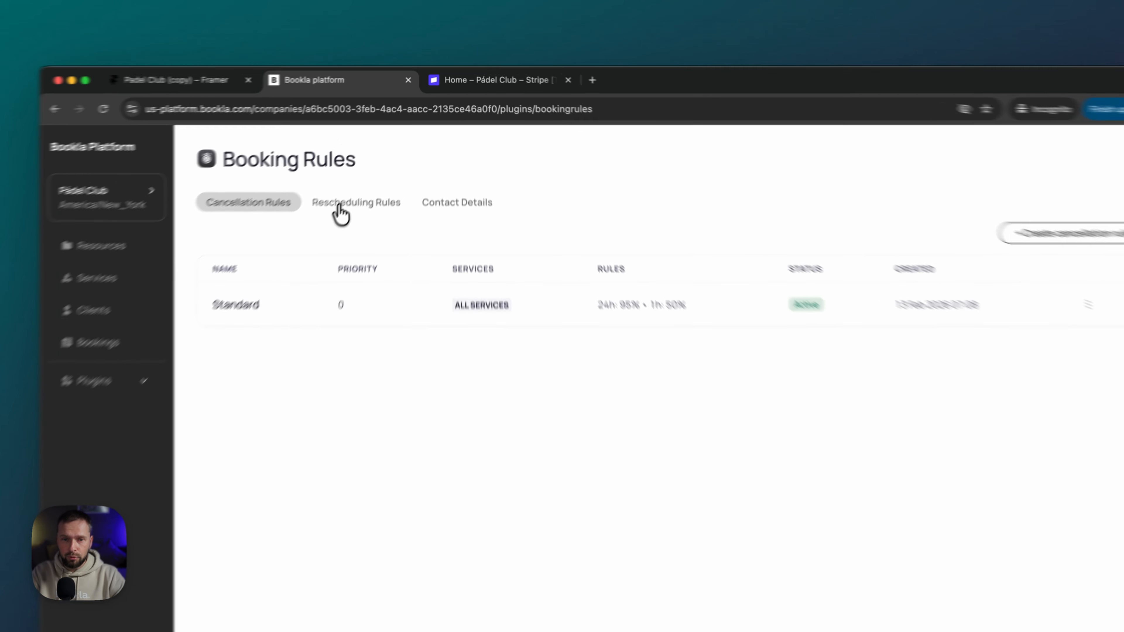
- Create a rescheduling rule named Standard with Hours Before Booking set to 1, and check it in the list
click(373, 171)
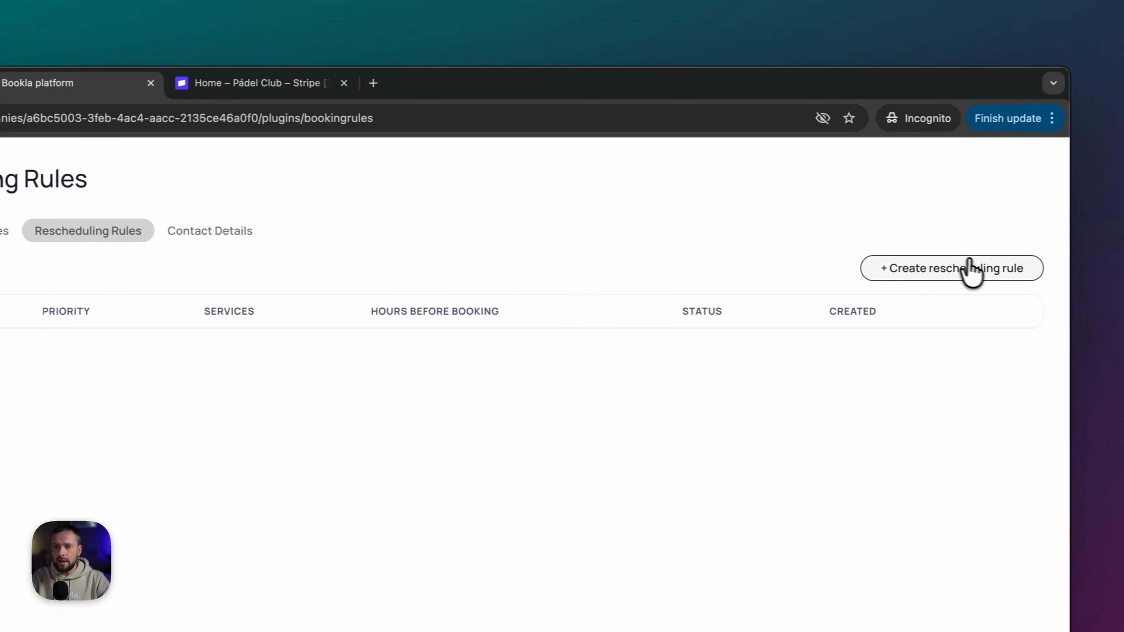
click(933, 269)
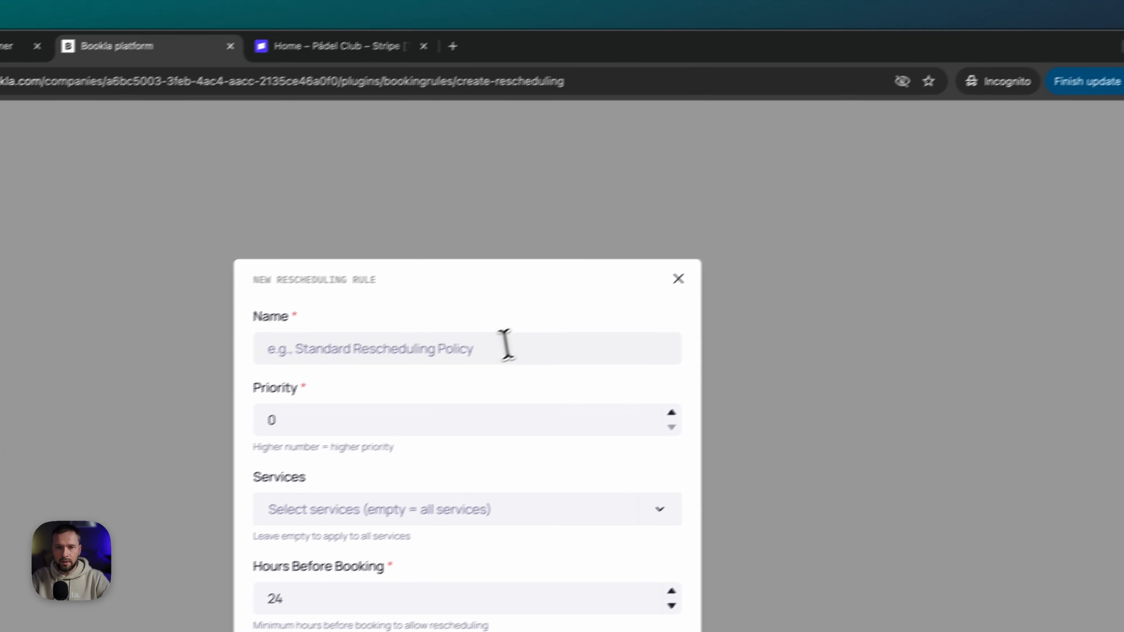
click(392, 392)
text(S)
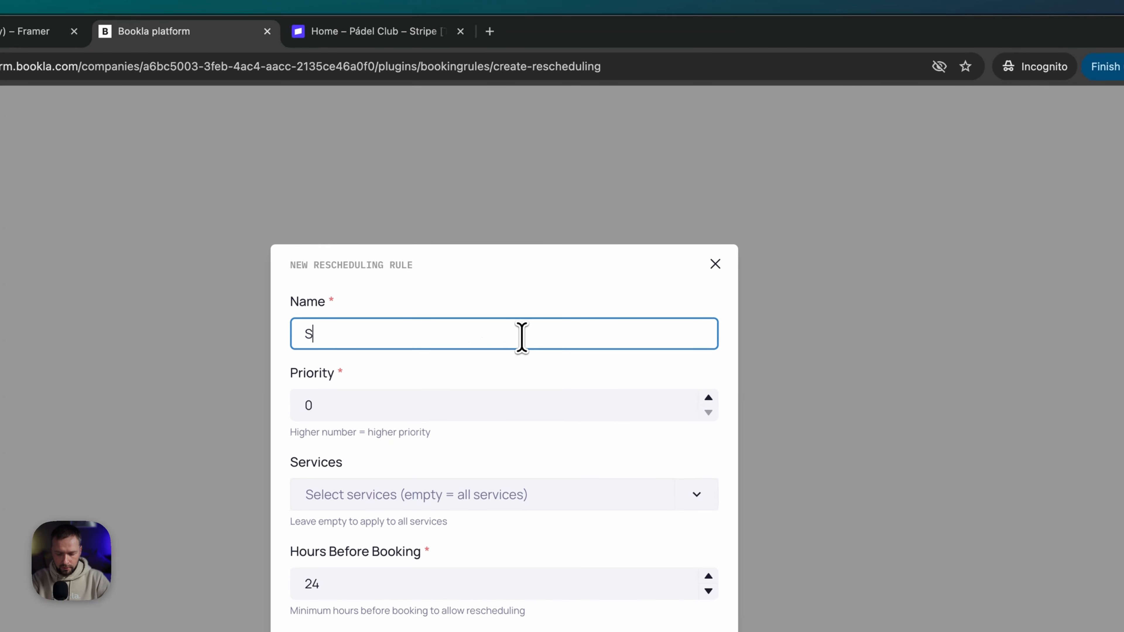
text(tandard)
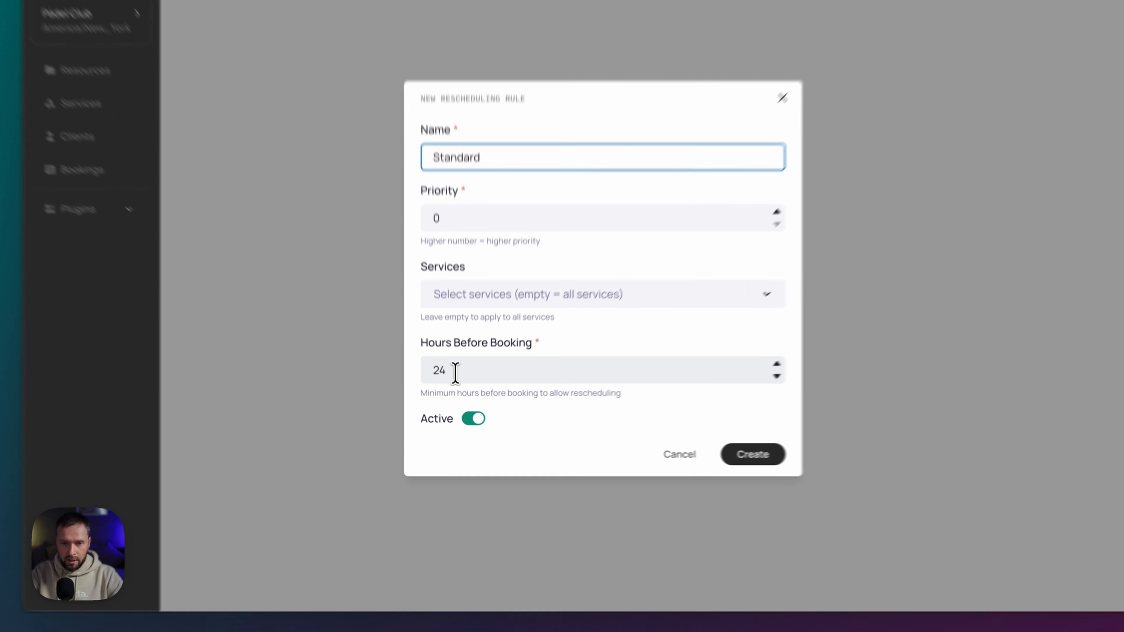
double_click(448, 399)
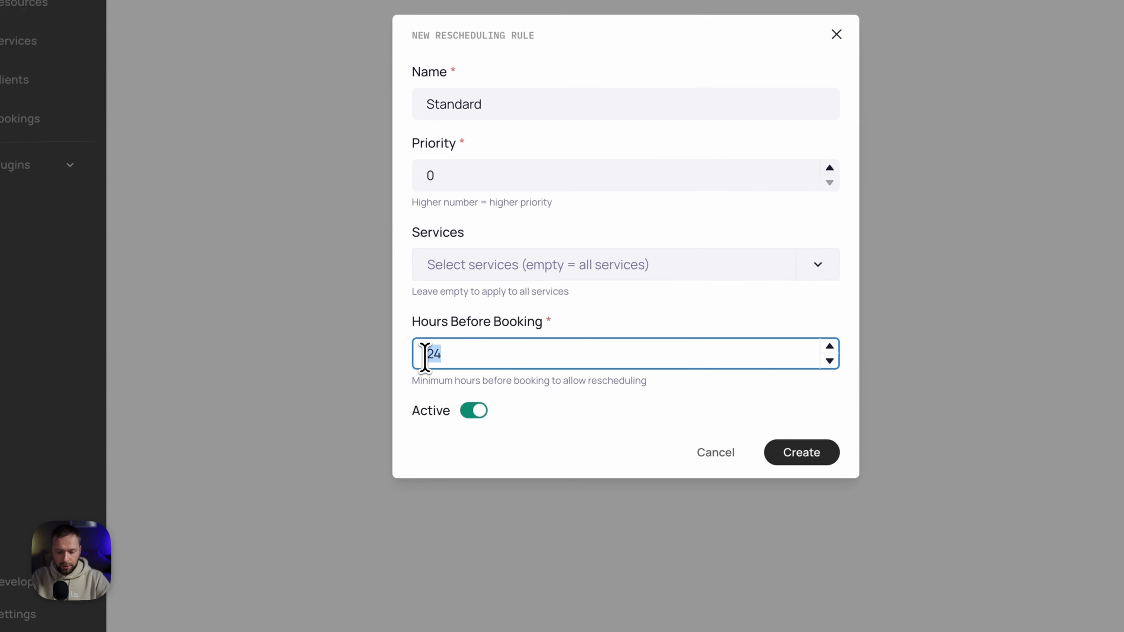
text(1)
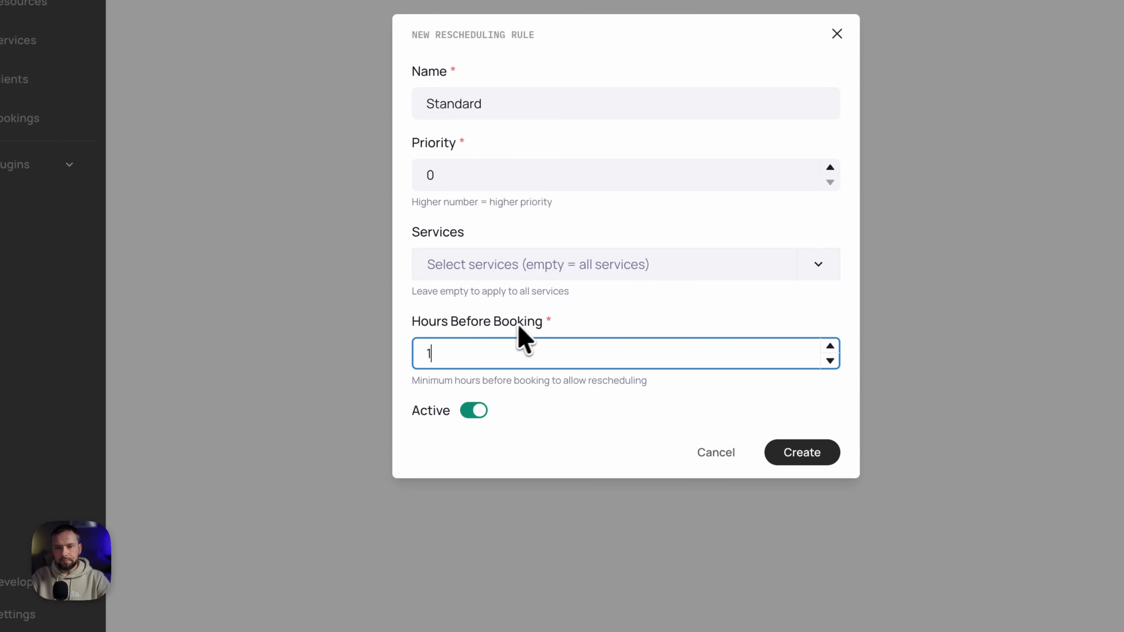
click(531, 322)
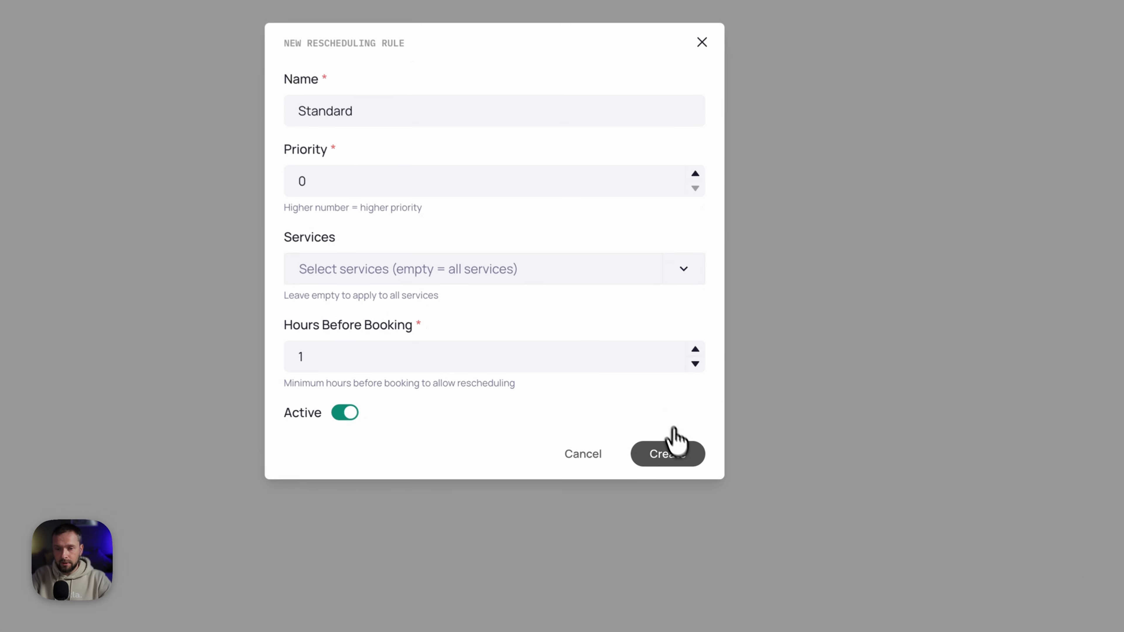
click(671, 454)
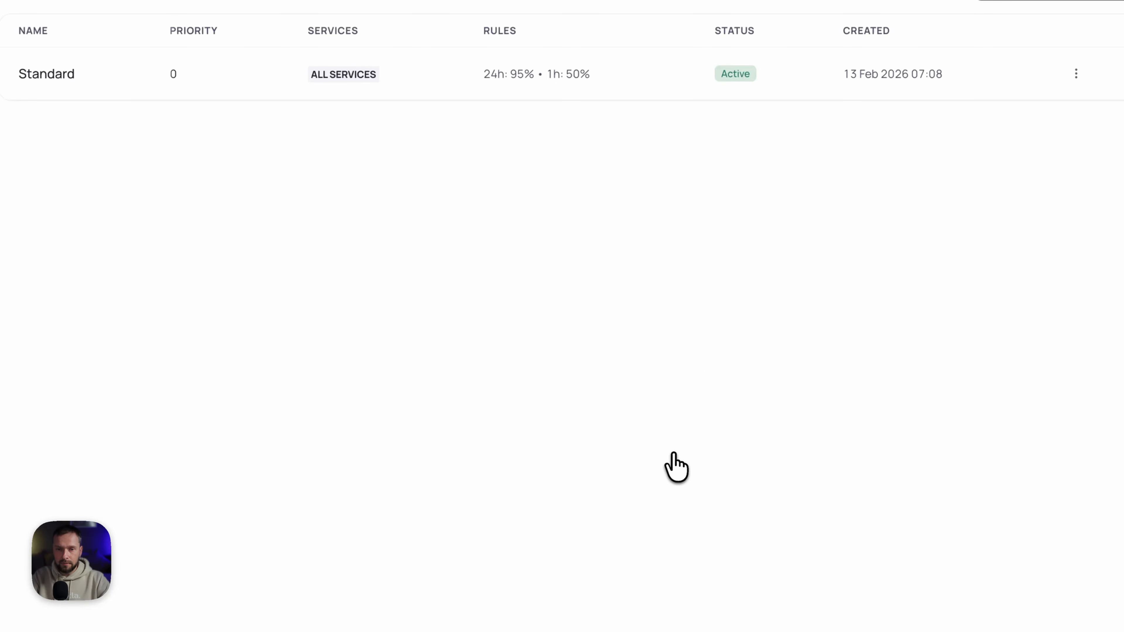
click(350, 133)
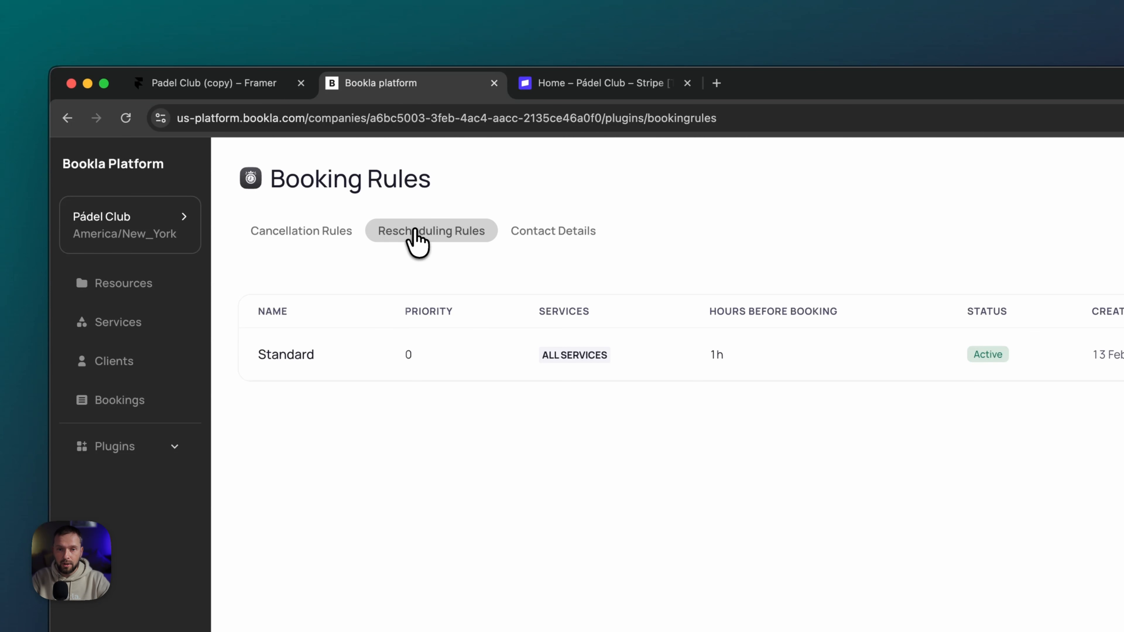
- Save contact details with the support e-mail, a phone number and 'Additional details go here'
click(571, 232)
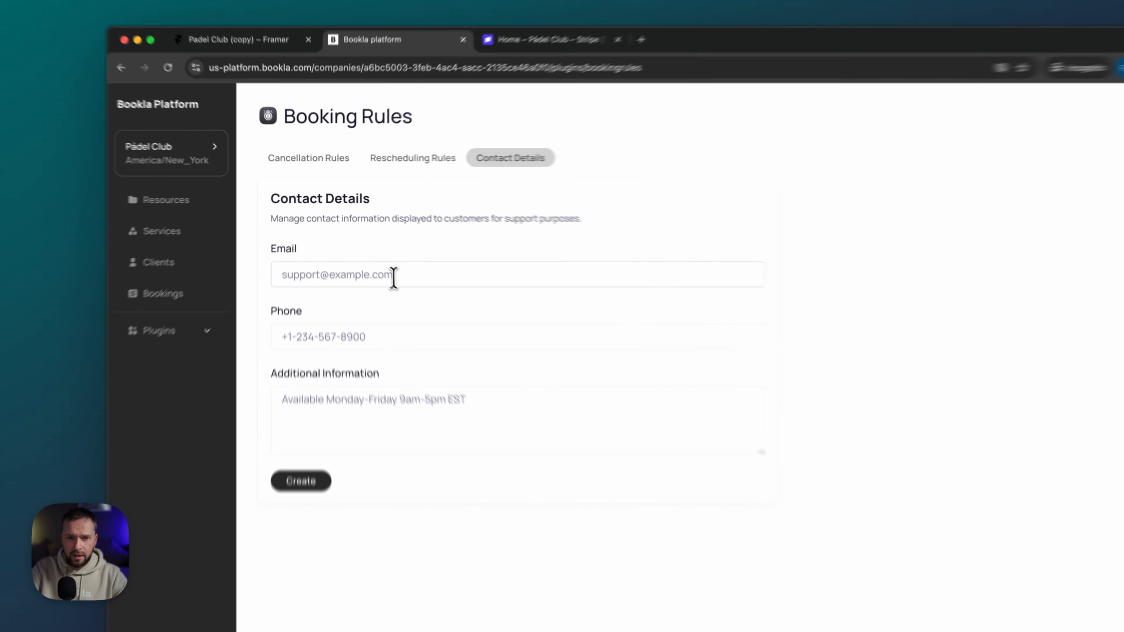
click(371, 248)
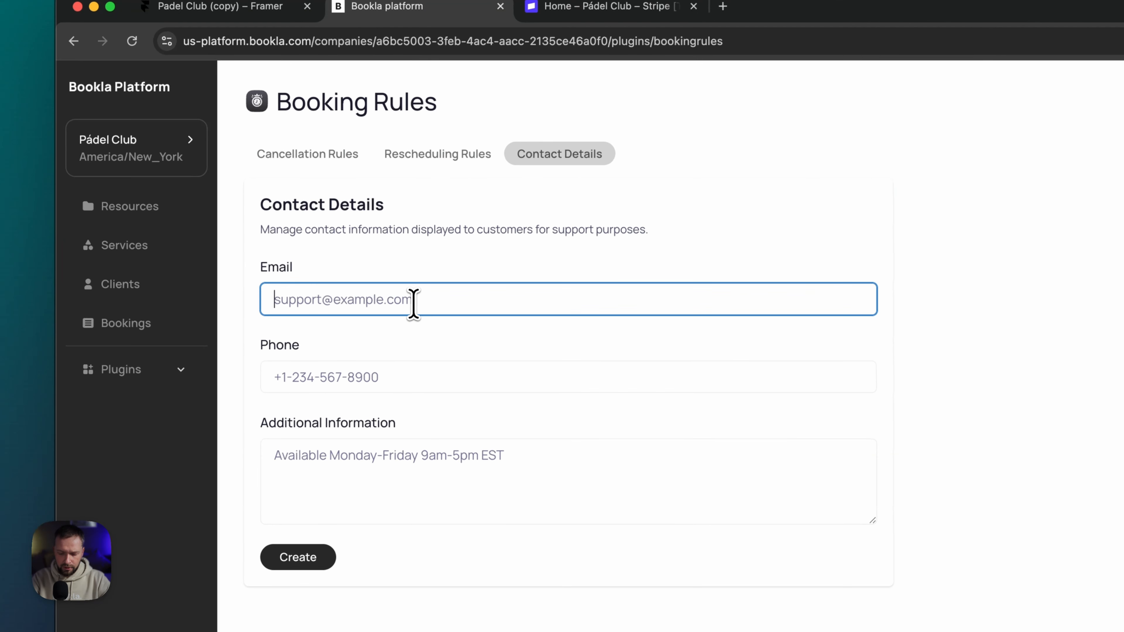
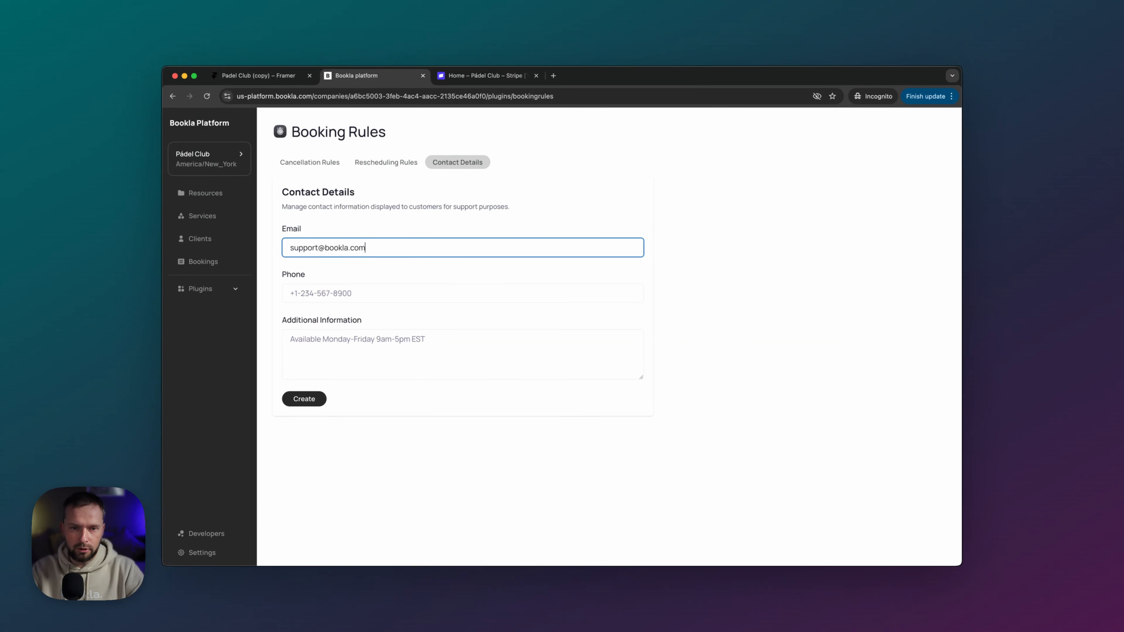
key(Tab)
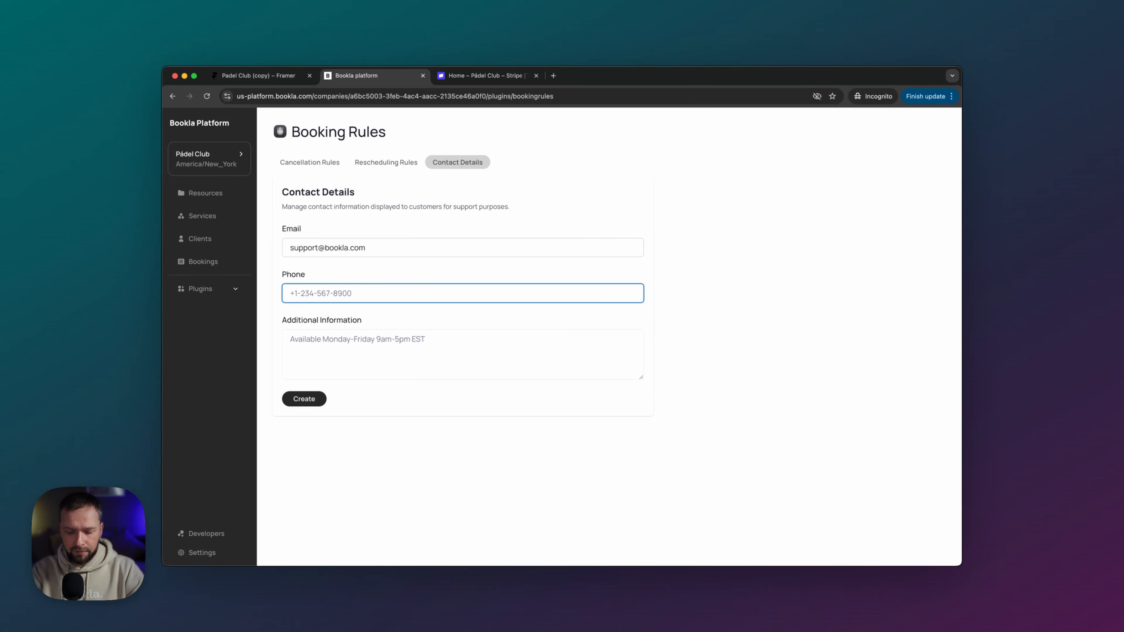
text(12345678)
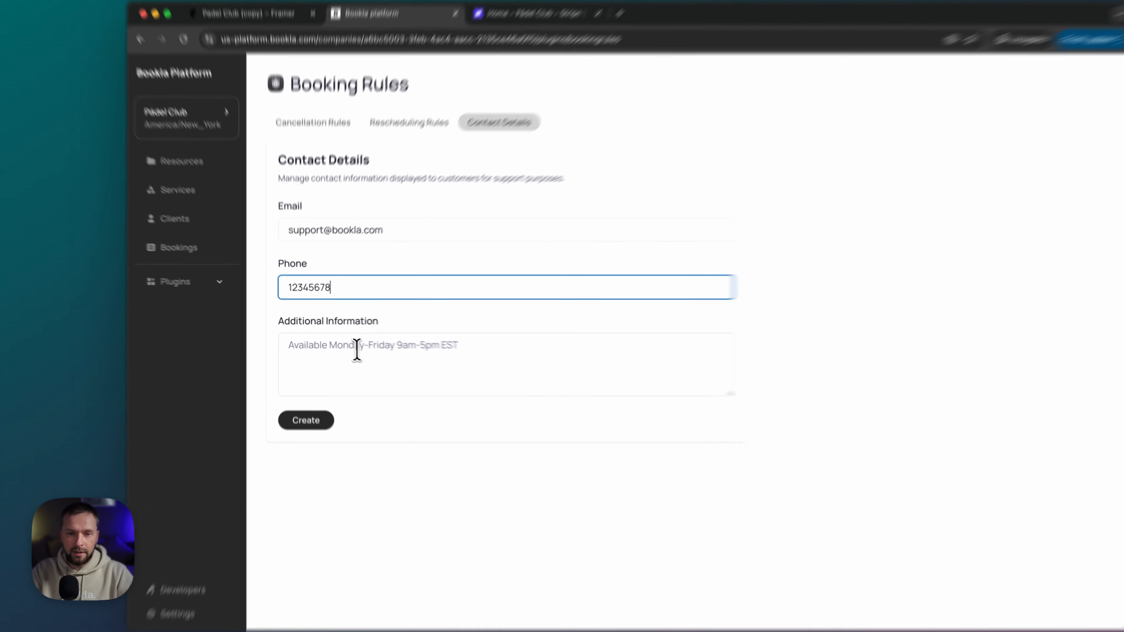
click(343, 346)
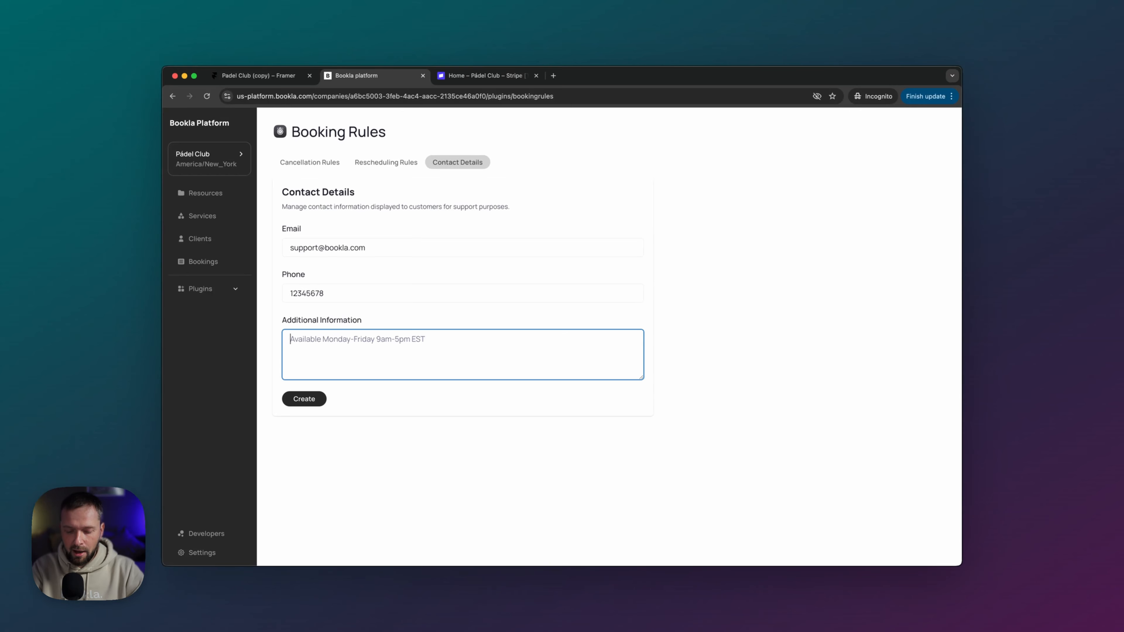
text(Additional)
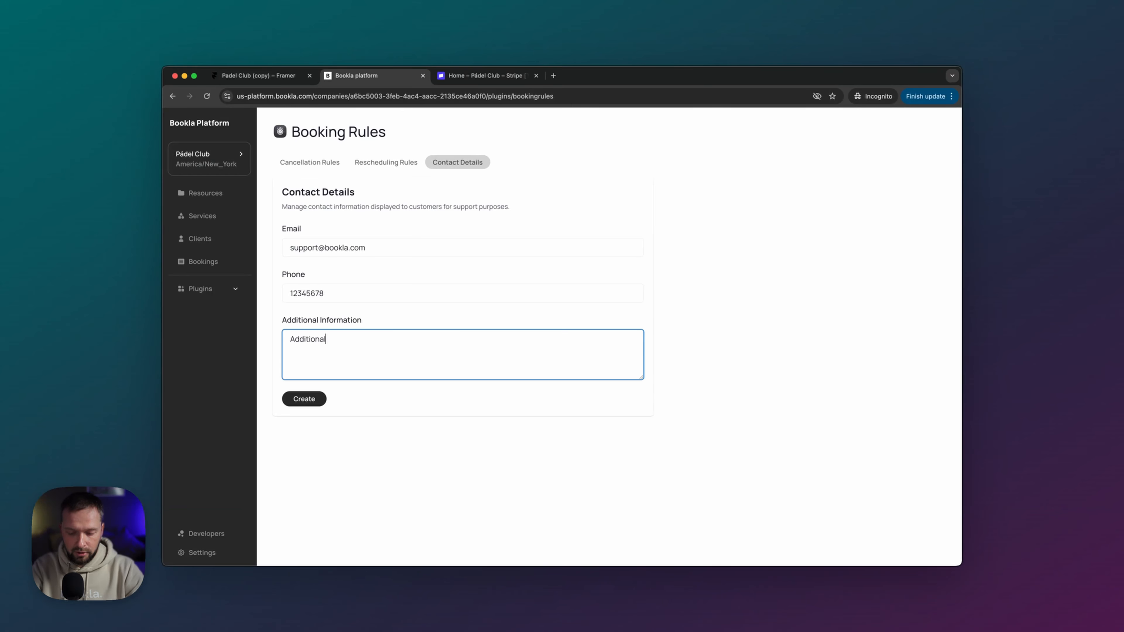
text( details)
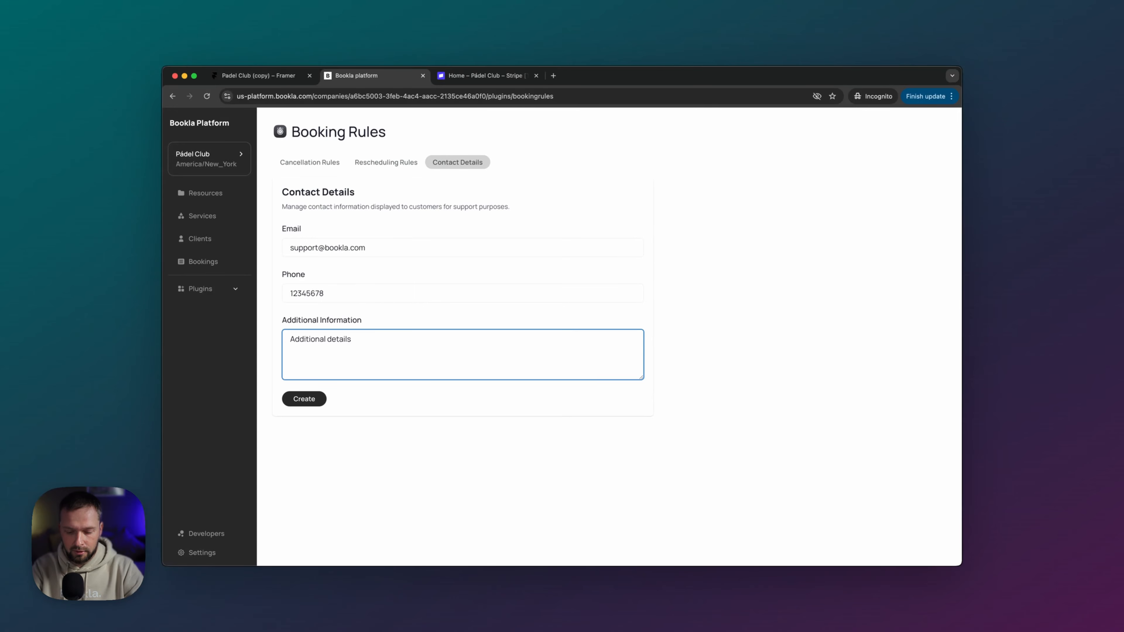
text( do)
key(BackSpace)
key(BackSpace)
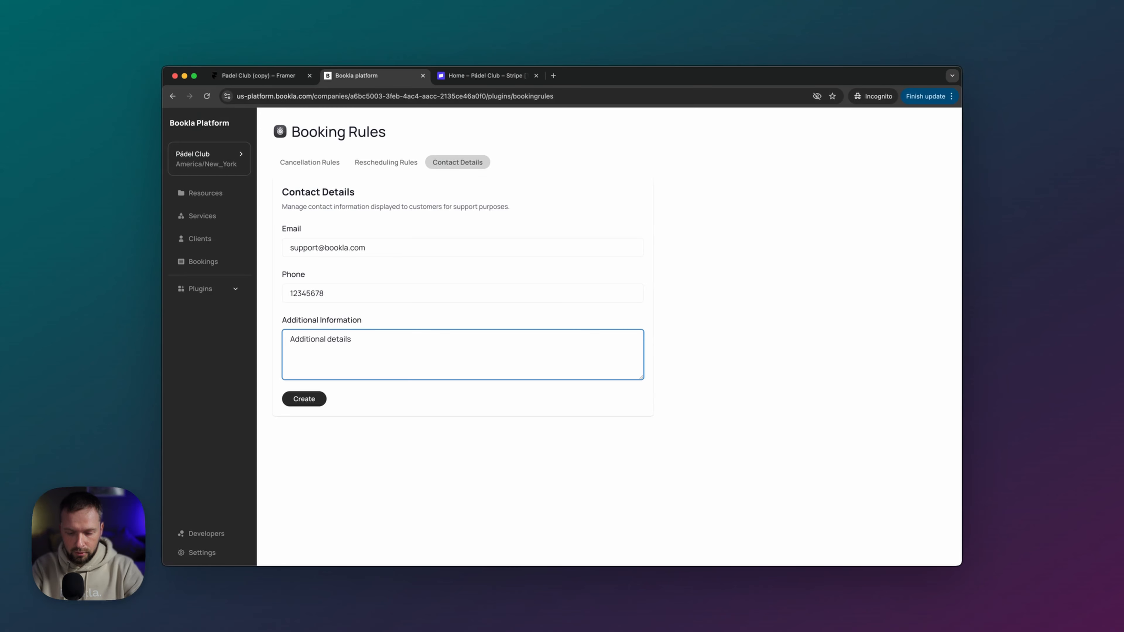
text(go here)
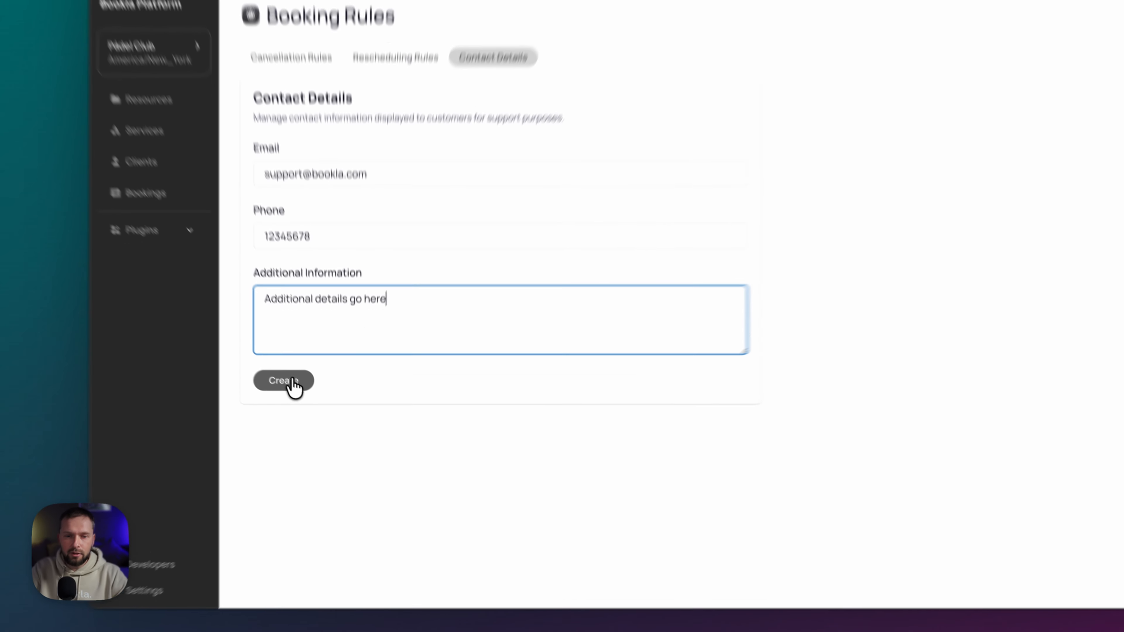
click(321, 397)
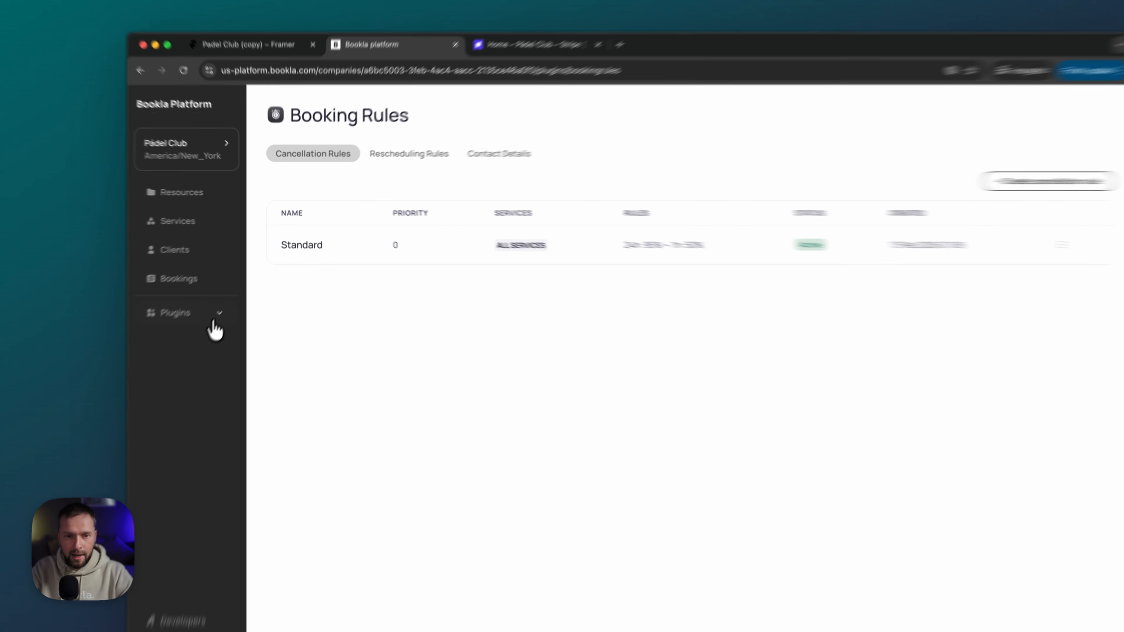
- Open the client Booking Confirmation email template for editing
click(230, 291)
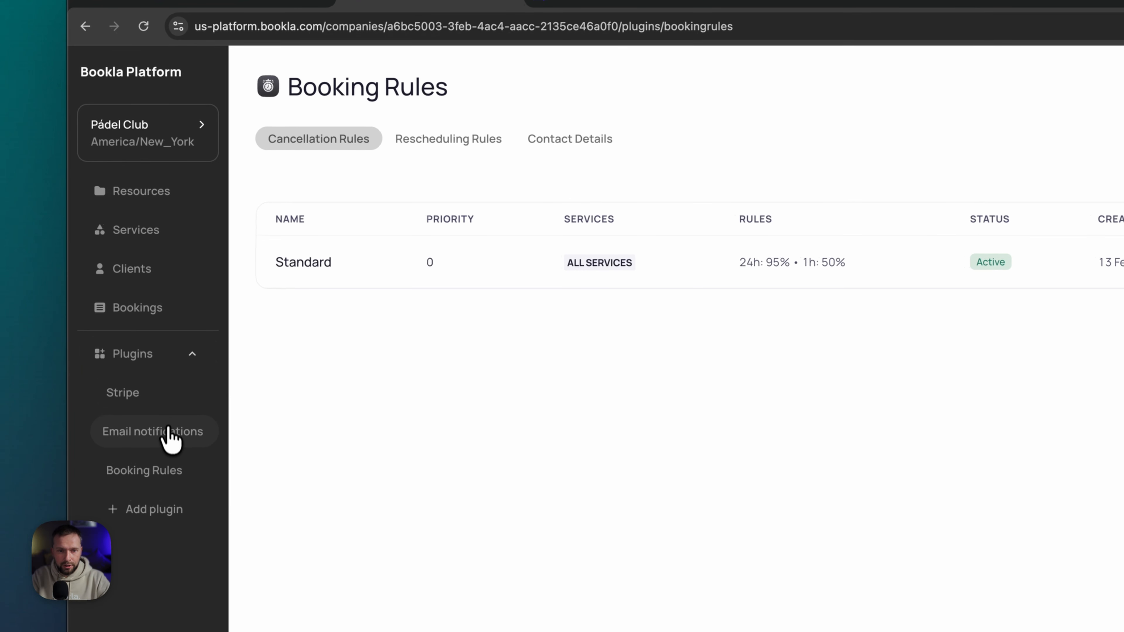
click(168, 426)
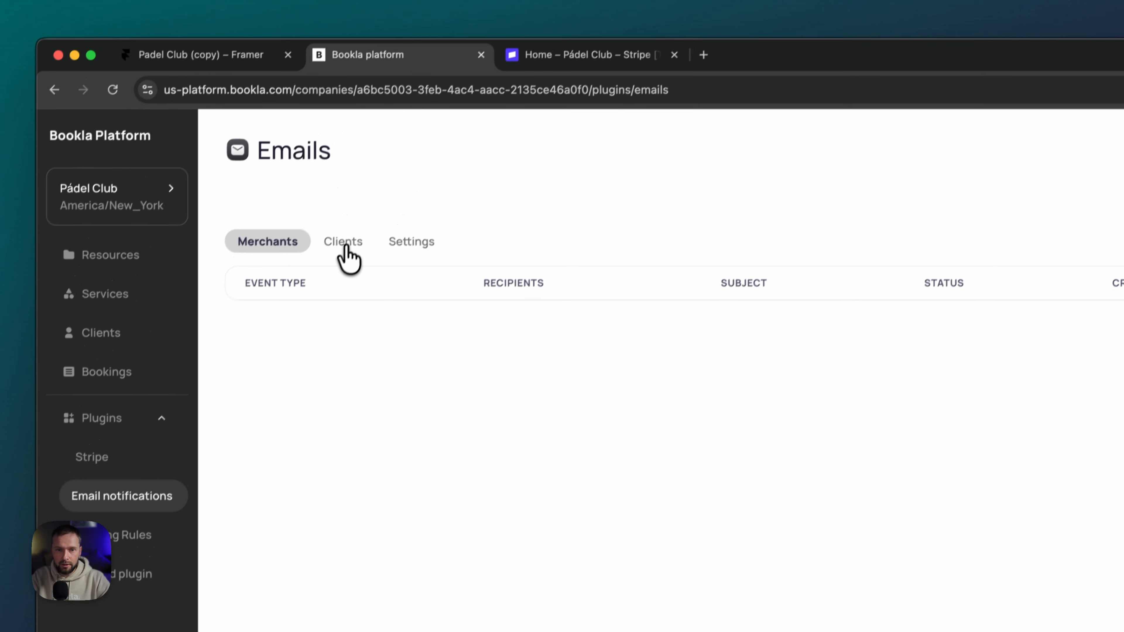
click(372, 177)
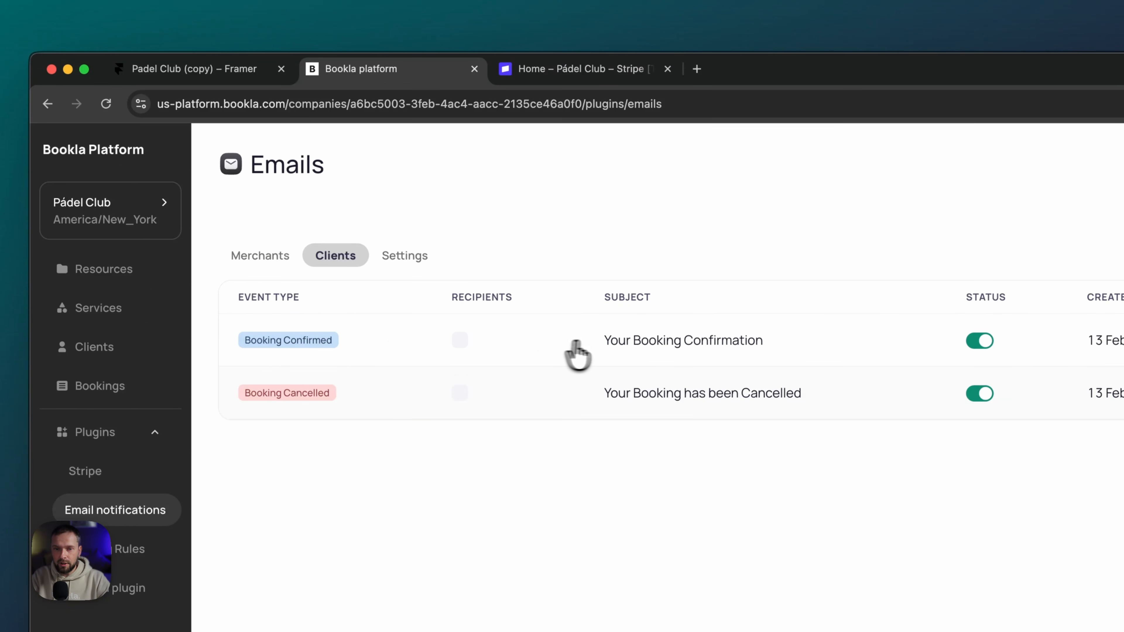
click(1000, 277)
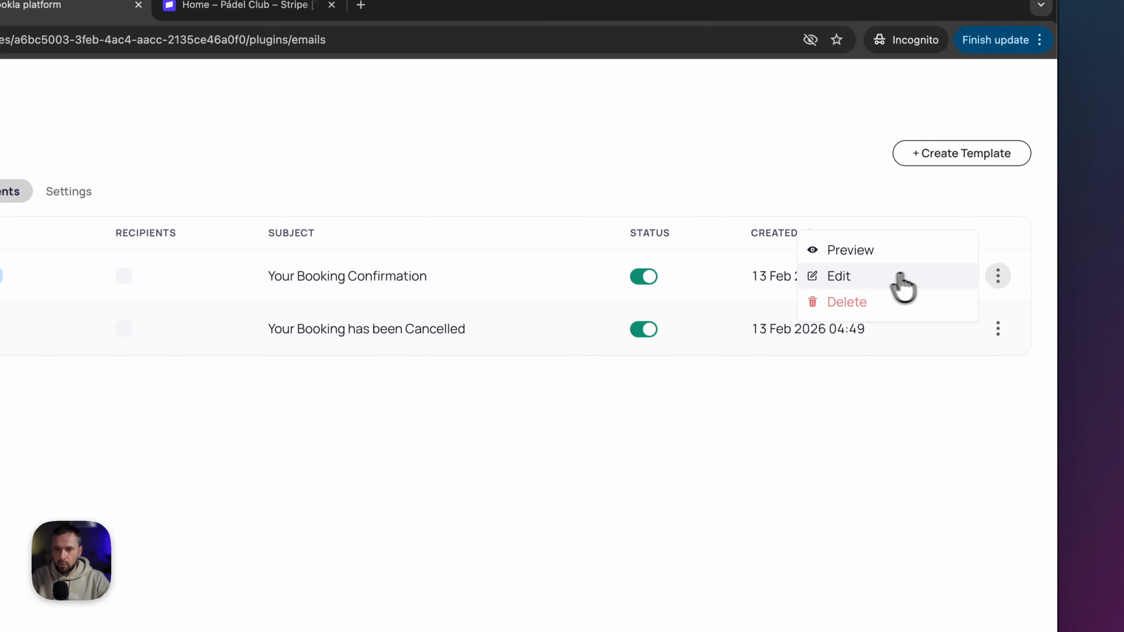
click(852, 278)
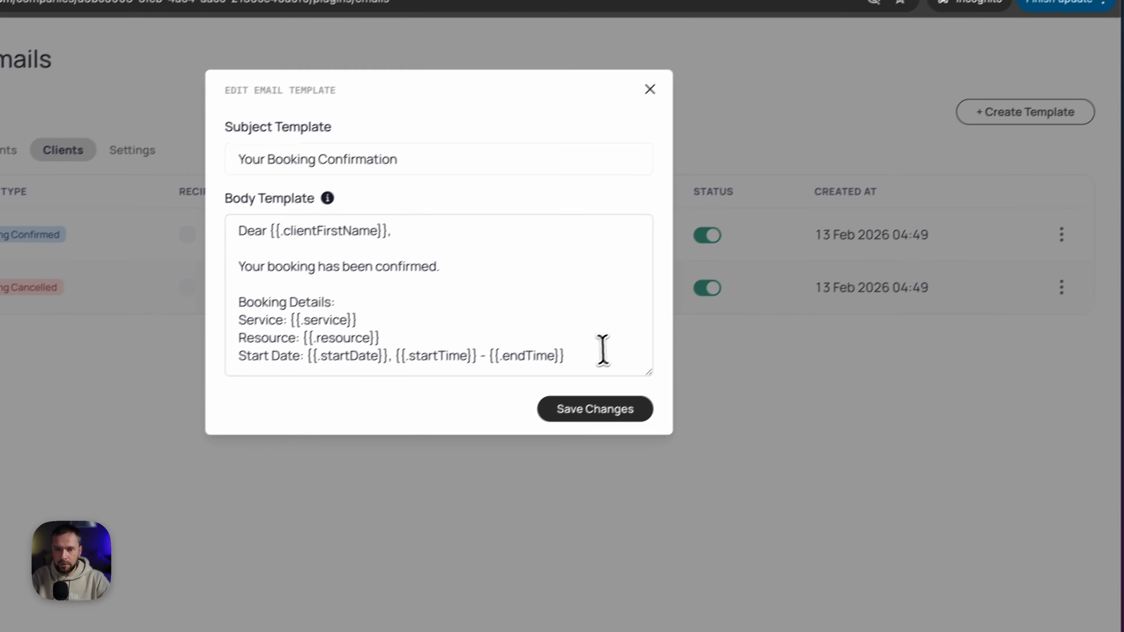
- Add a {{.manageUrl}} line above 'See you soon!', save the template, and open the published site
click(536, 393)
scroll(546, 365, down, 1)
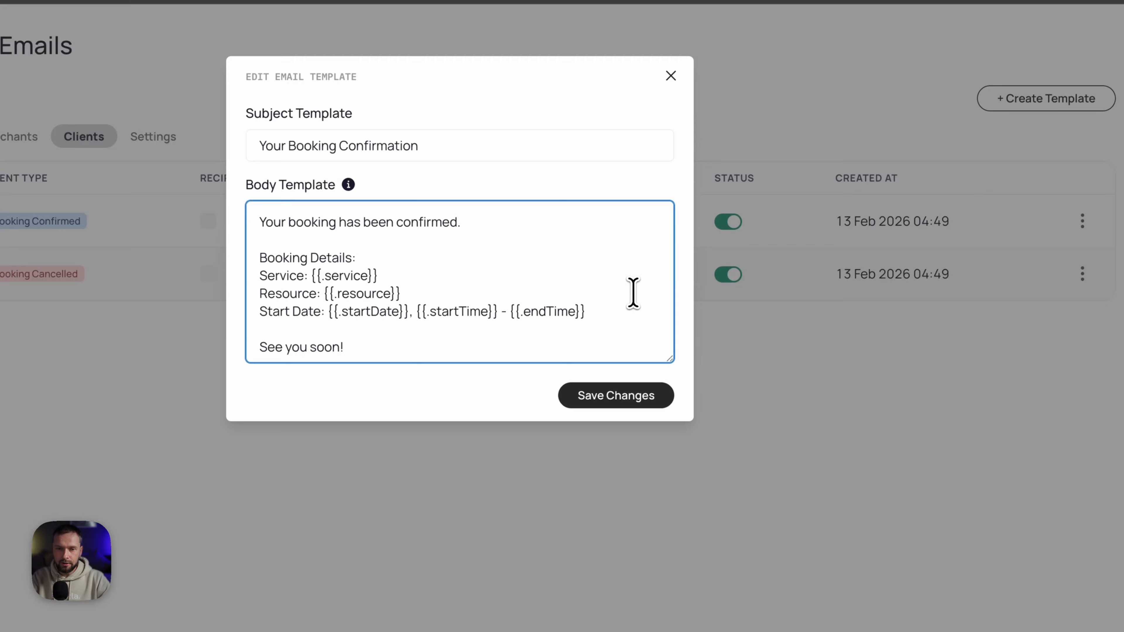
key(Return)
key(Return)
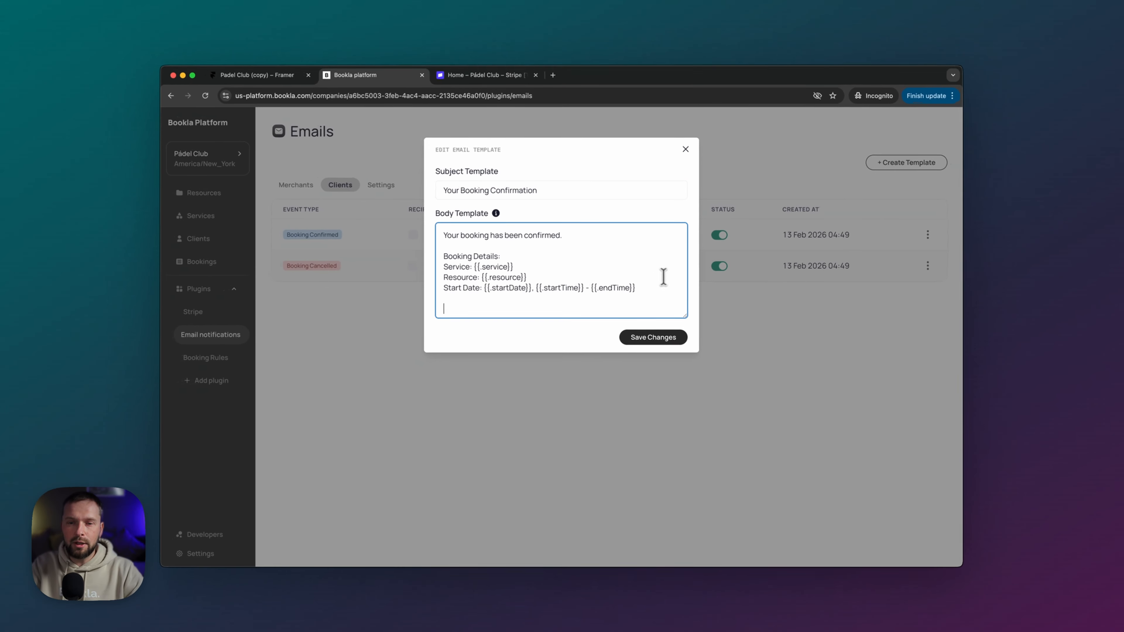
scroll(637, 279, down, 1)
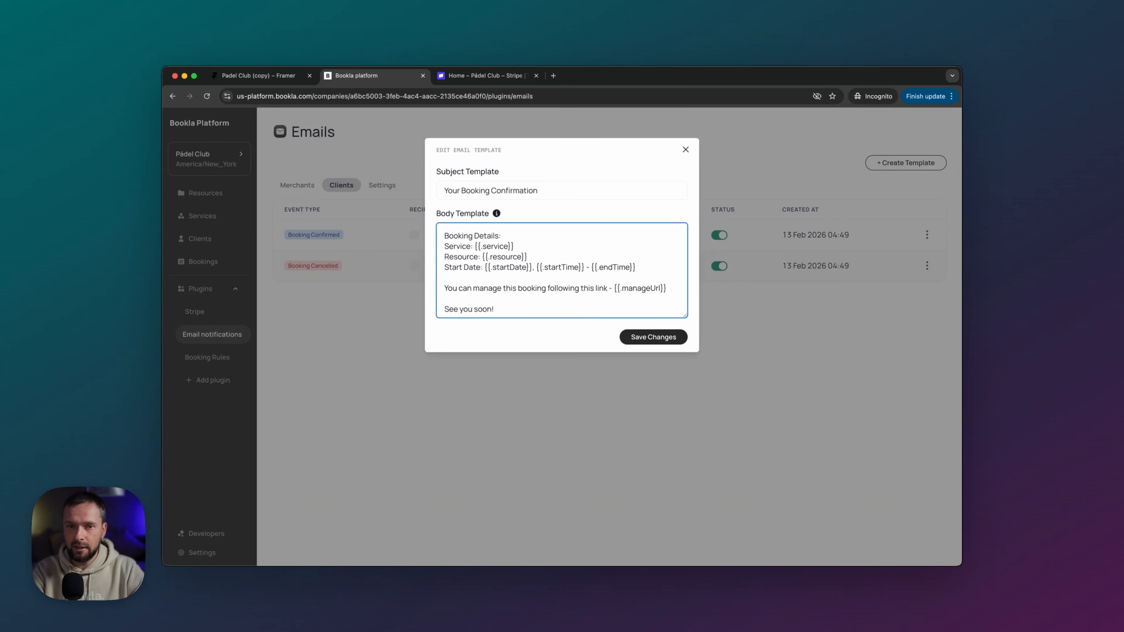
scroll(660, 290, down, 1)
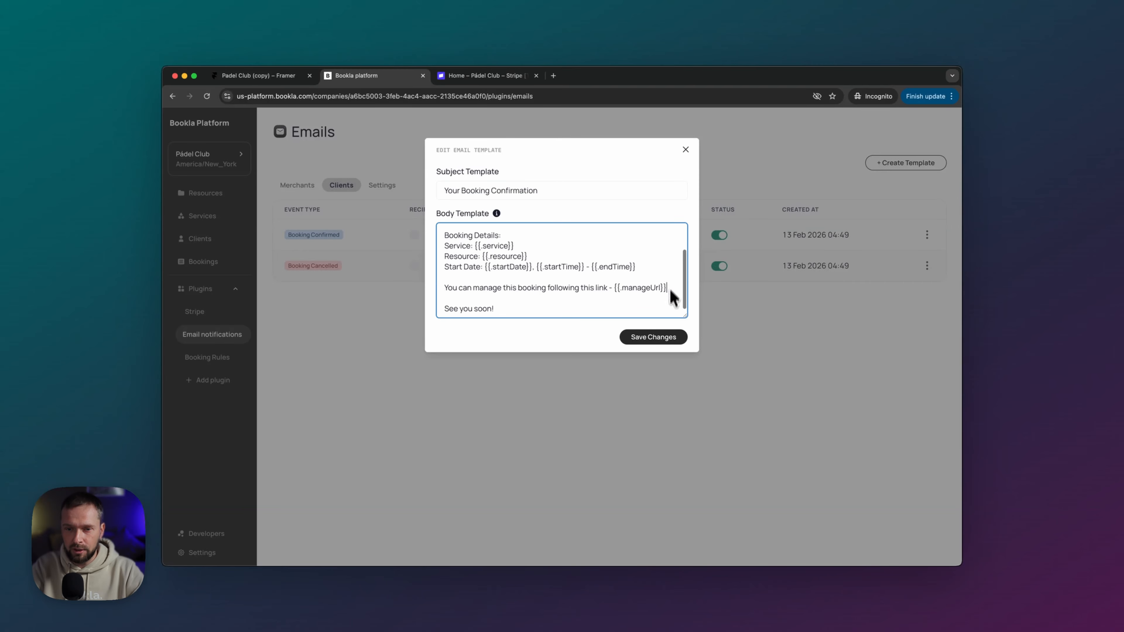
click(652, 338)
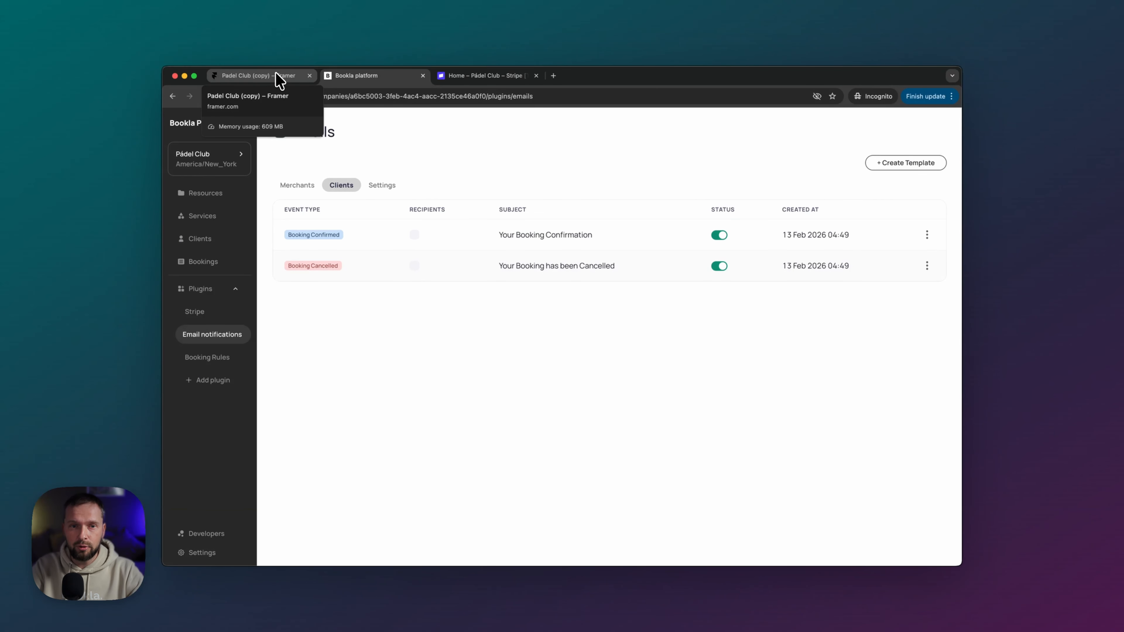
click(279, 78)
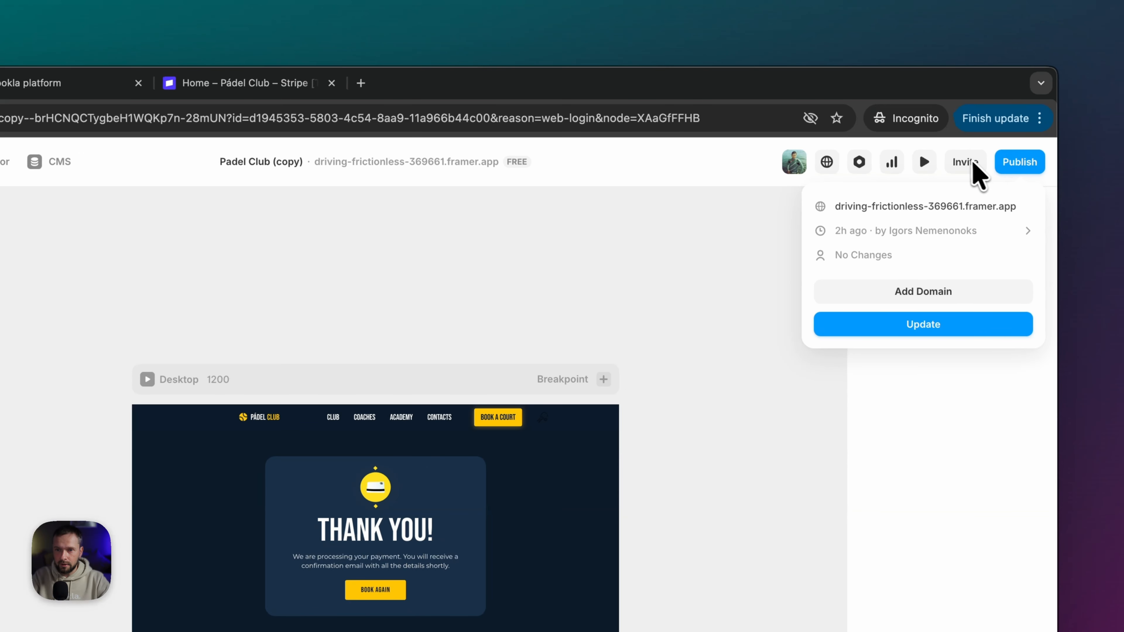
click(993, 211)
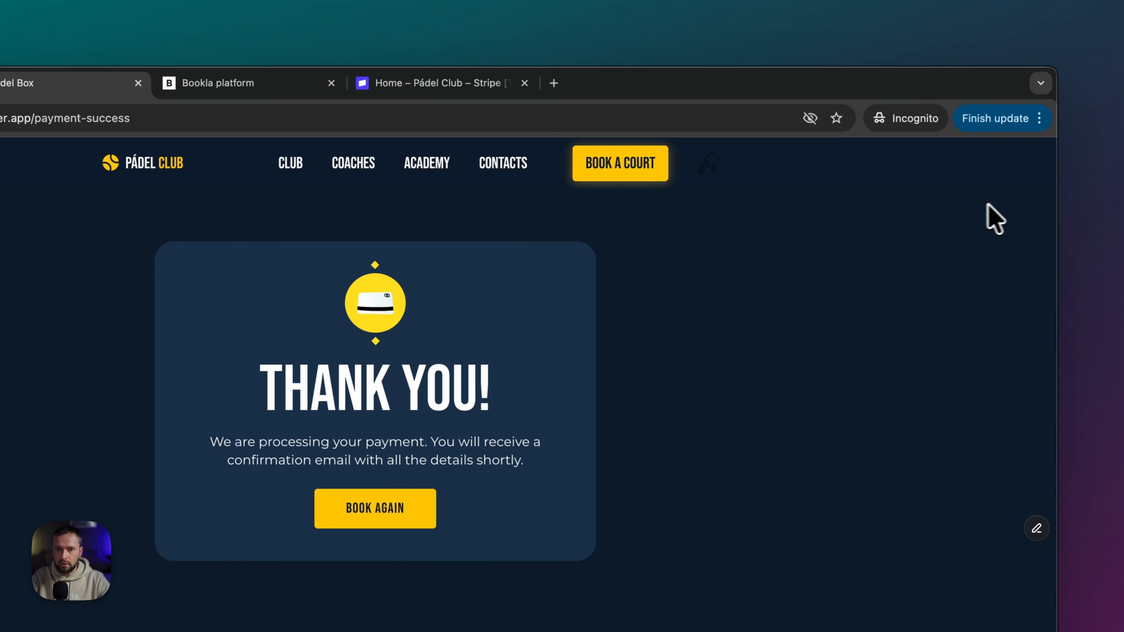
- Choose the 12:00 PM court slot and accept the terms and conditions
click(796, 170)
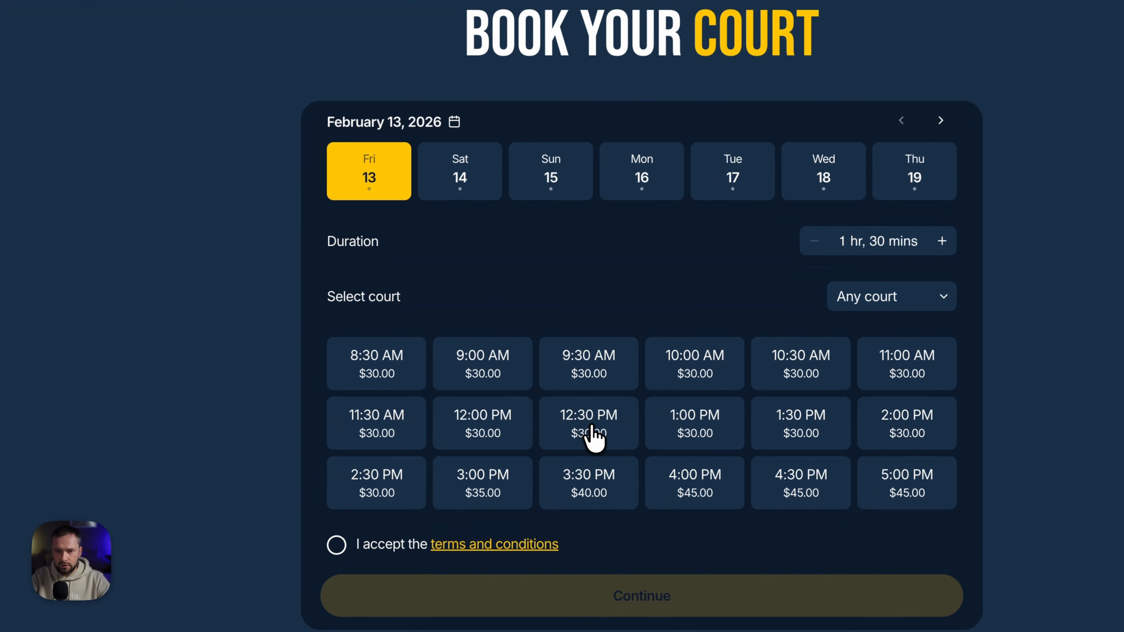
click(420, 609)
click(362, 542)
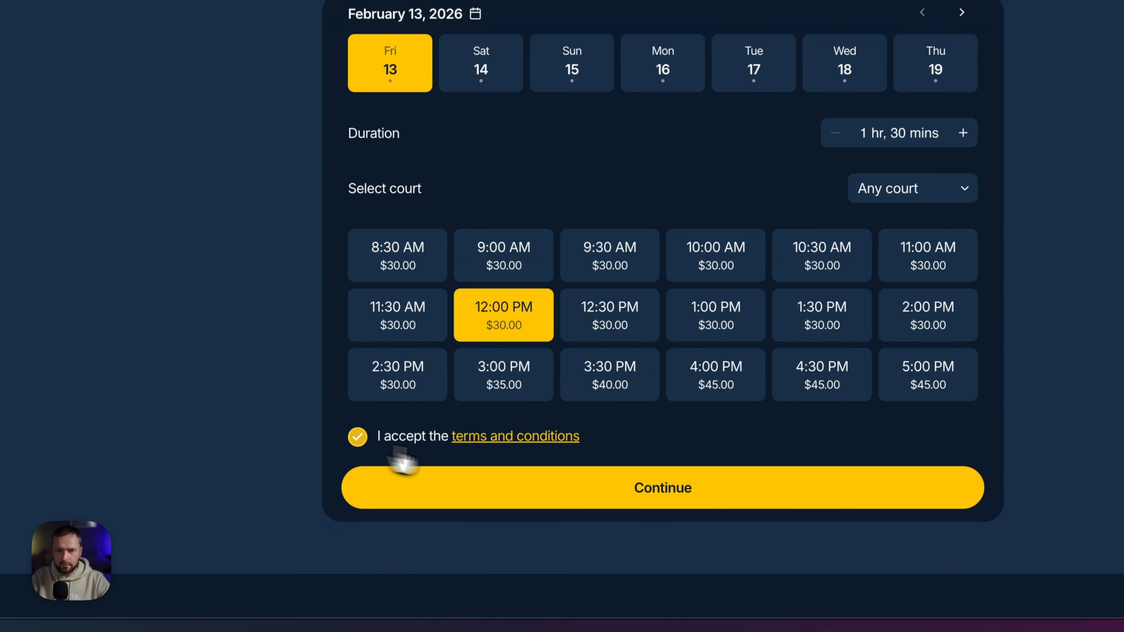
click(552, 593)
- Enter the client's first name, last name and e-mail, and submit the booking
click(471, 194)
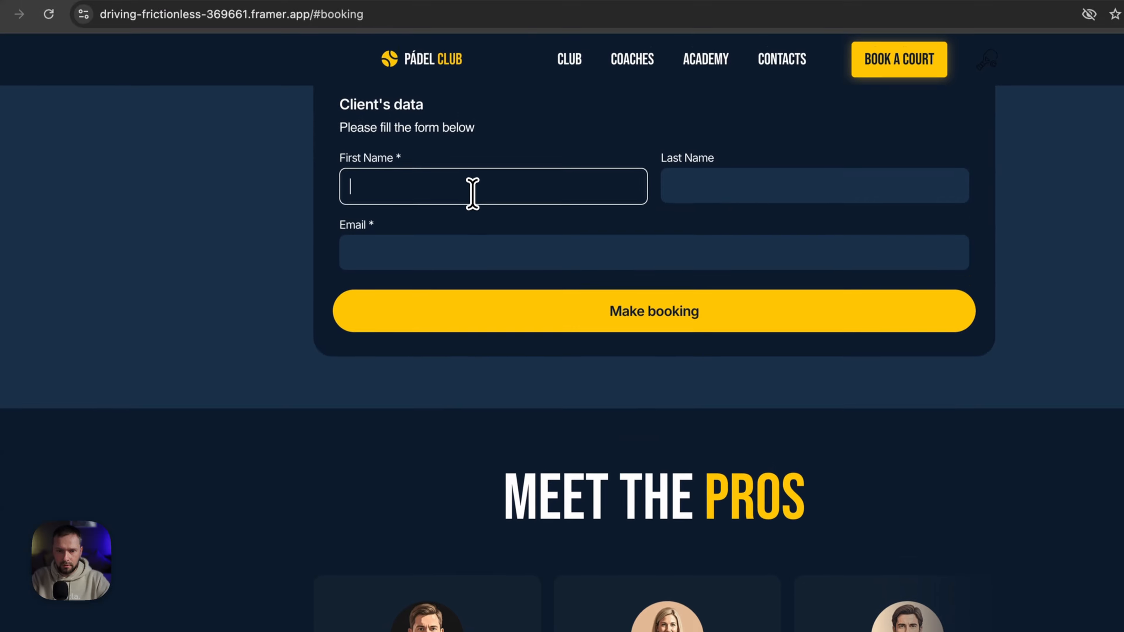
text(Igors)
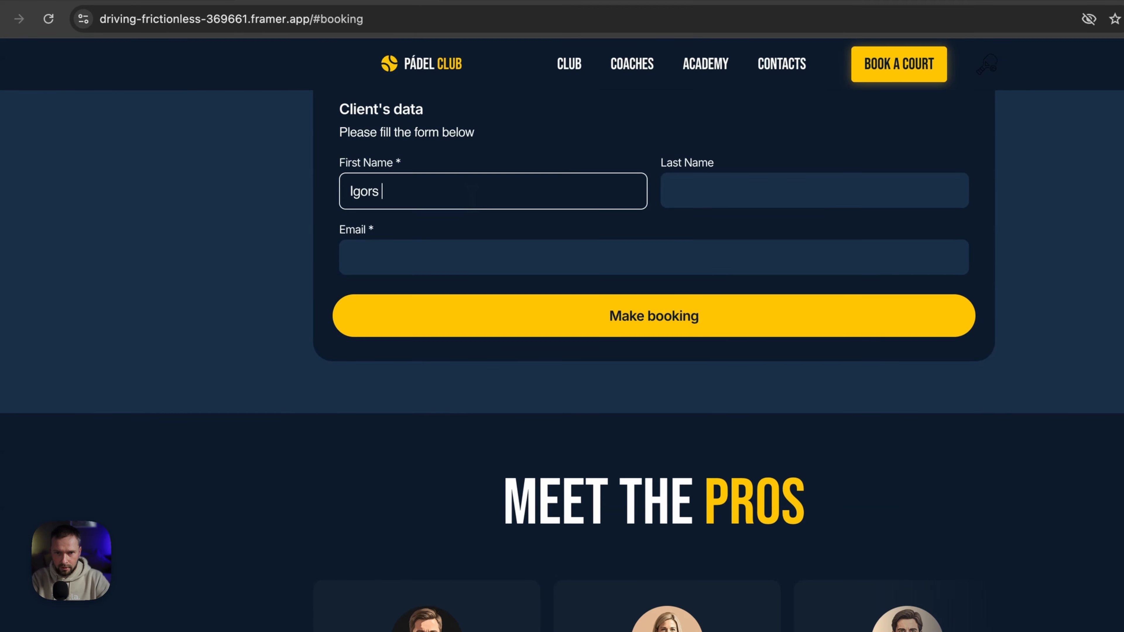
key(Tab)
text(N)
key(Tab)
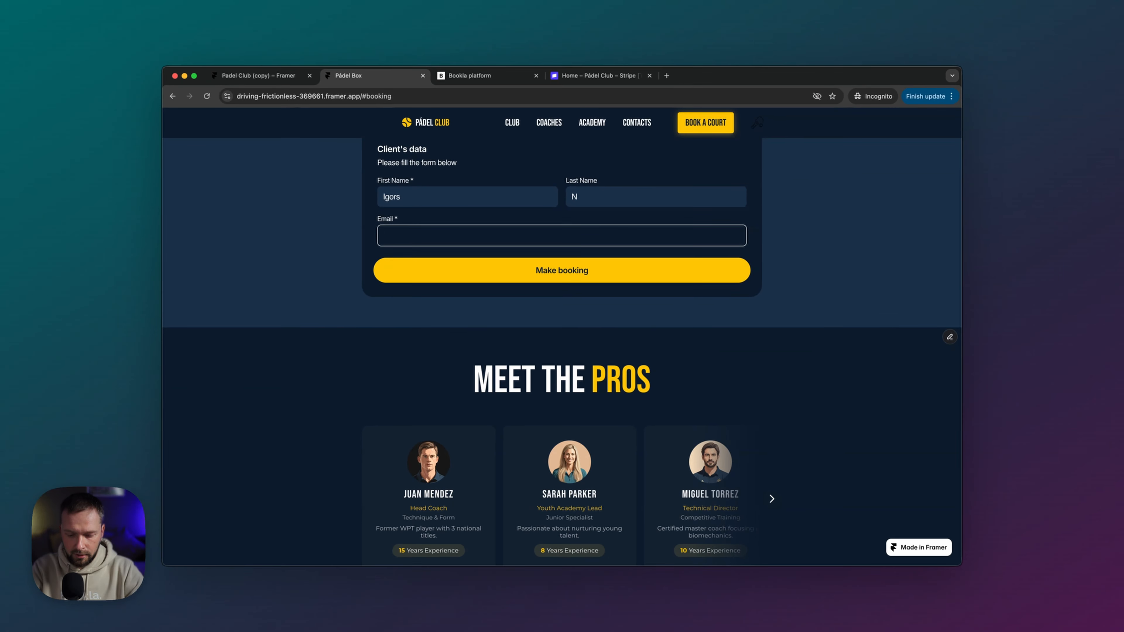
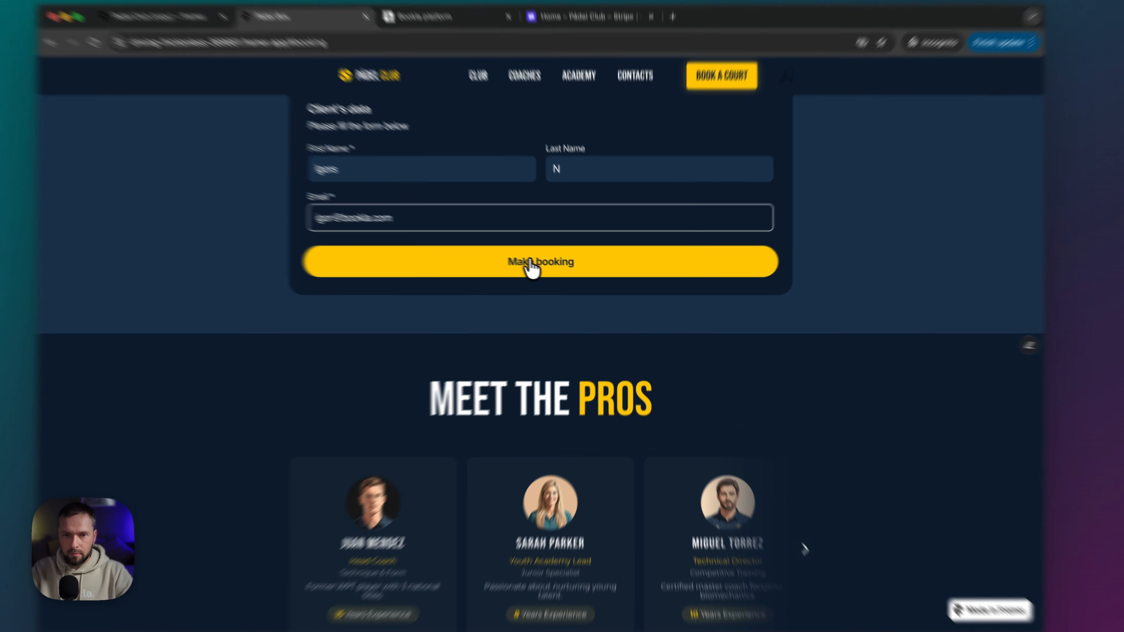
click(553, 270)
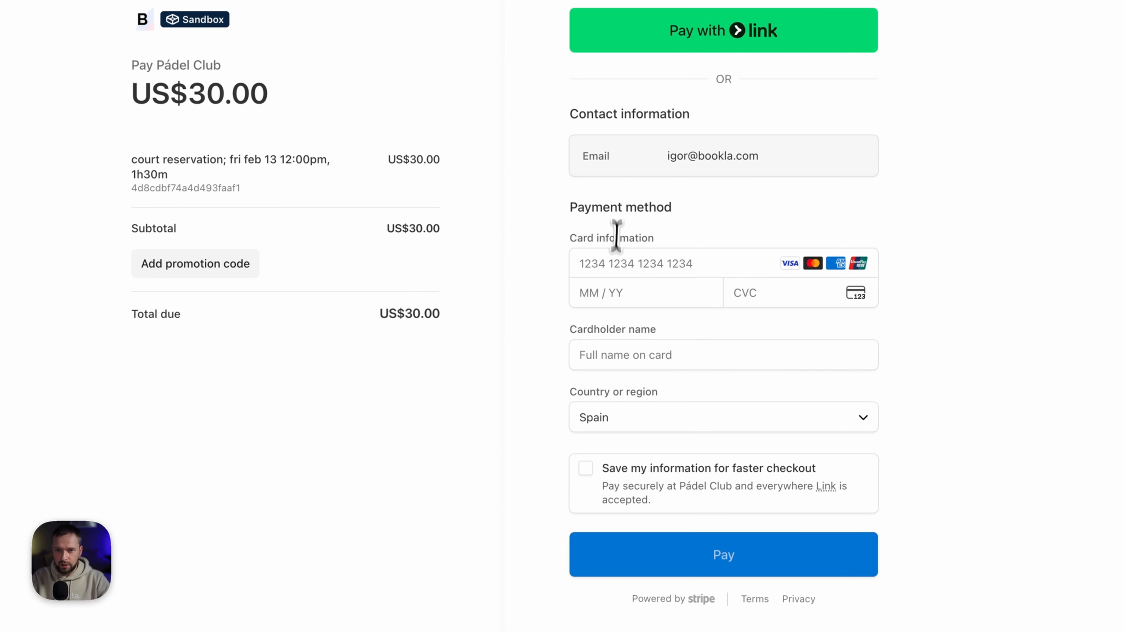
- Pay the US$30.00 in Stripe checkout using the autofilled saved card
click(615, 264)
click(681, 330)
click(710, 553)
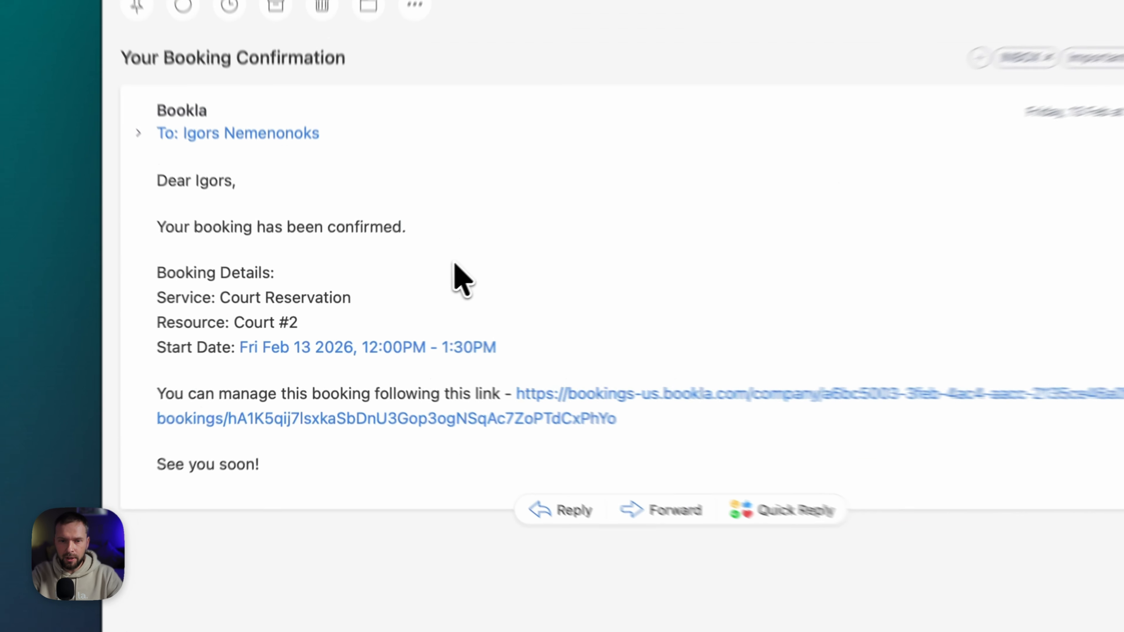
- Highlight the Court #2 booking details in the email and follow its manage-booking link
drag(481, 281, 164, 396)
drag(141, 352, 396, 349)
click(493, 337)
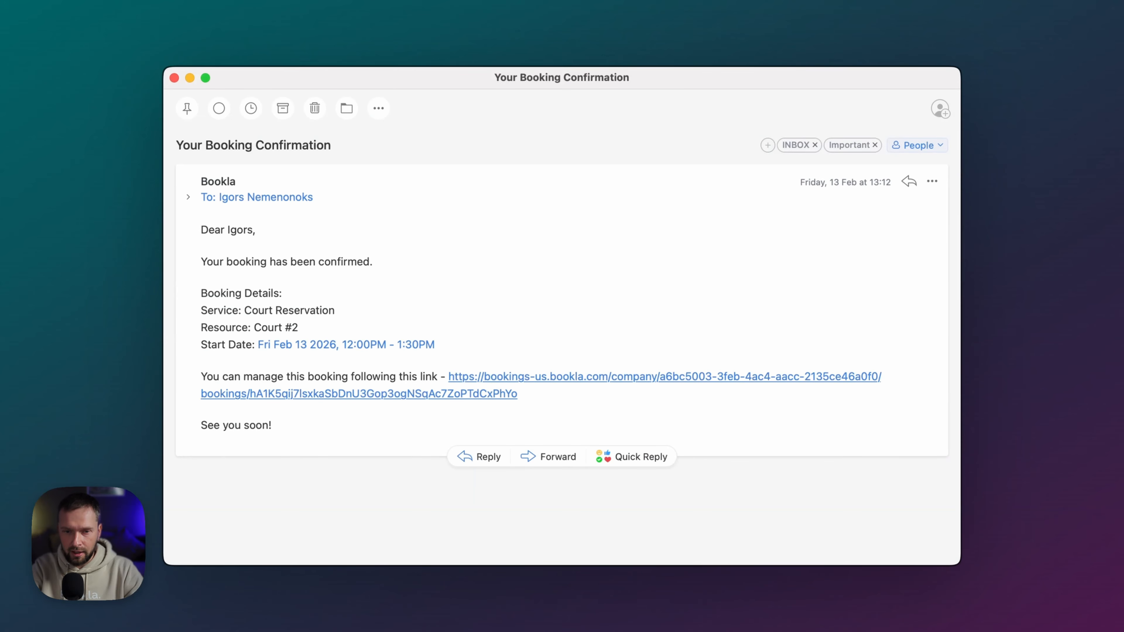
click(507, 380)
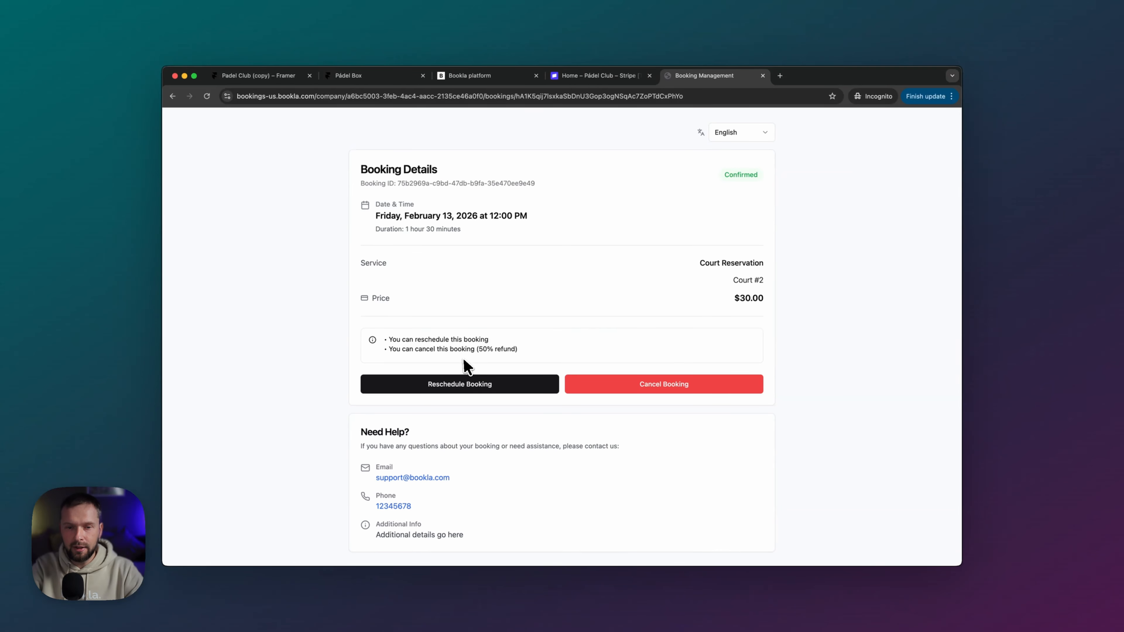
scroll(465, 363, down, 1)
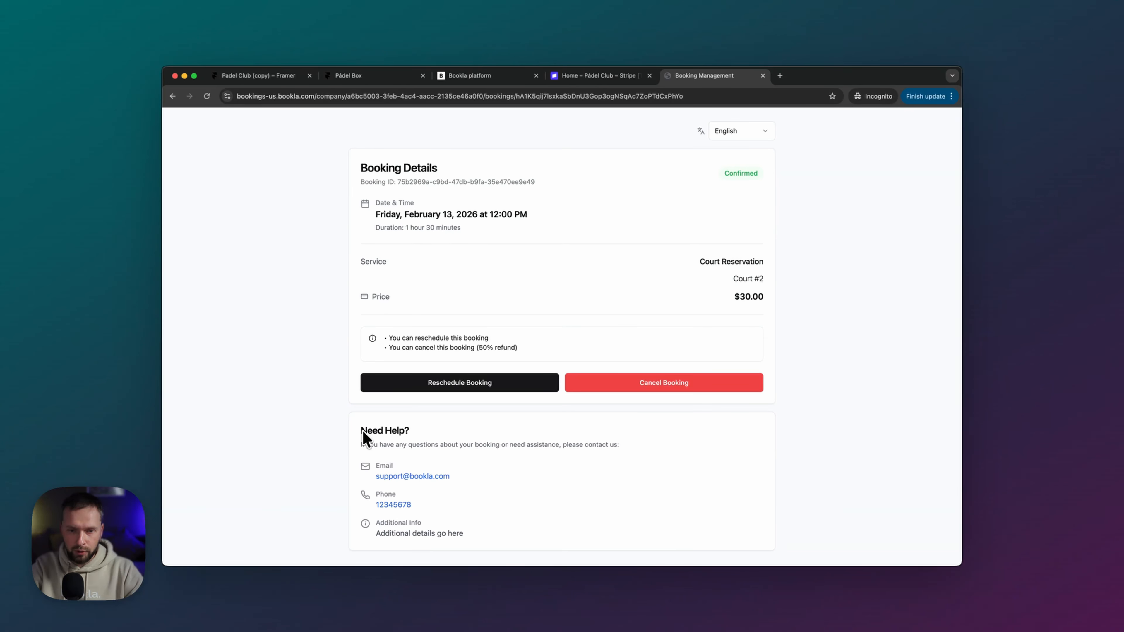
drag(361, 430, 407, 430)
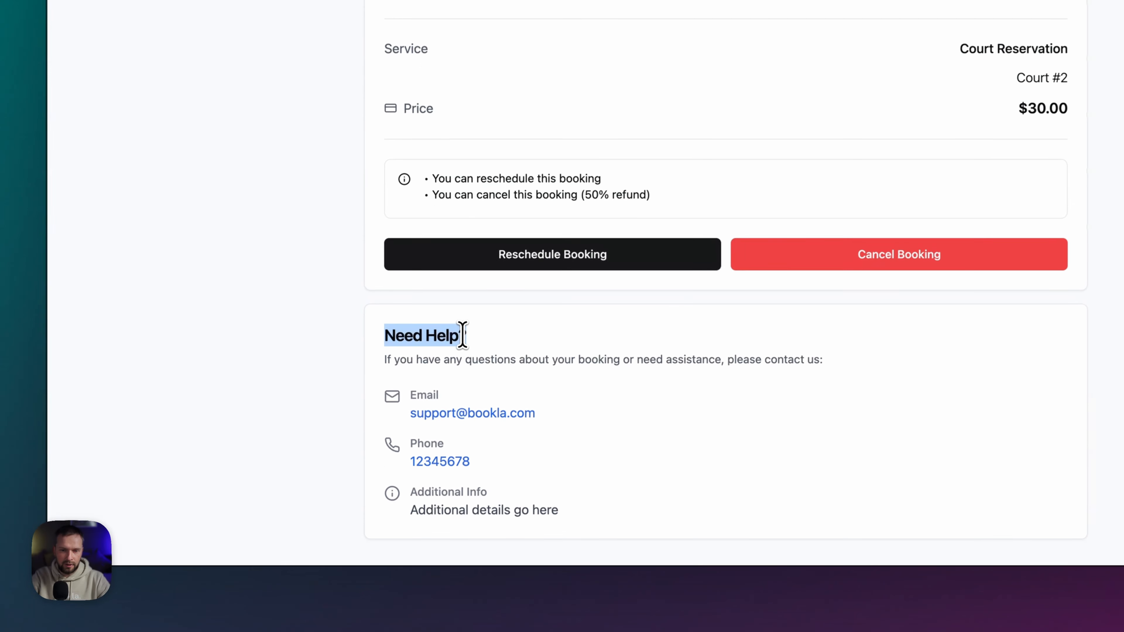
drag(462, 334, 467, 334)
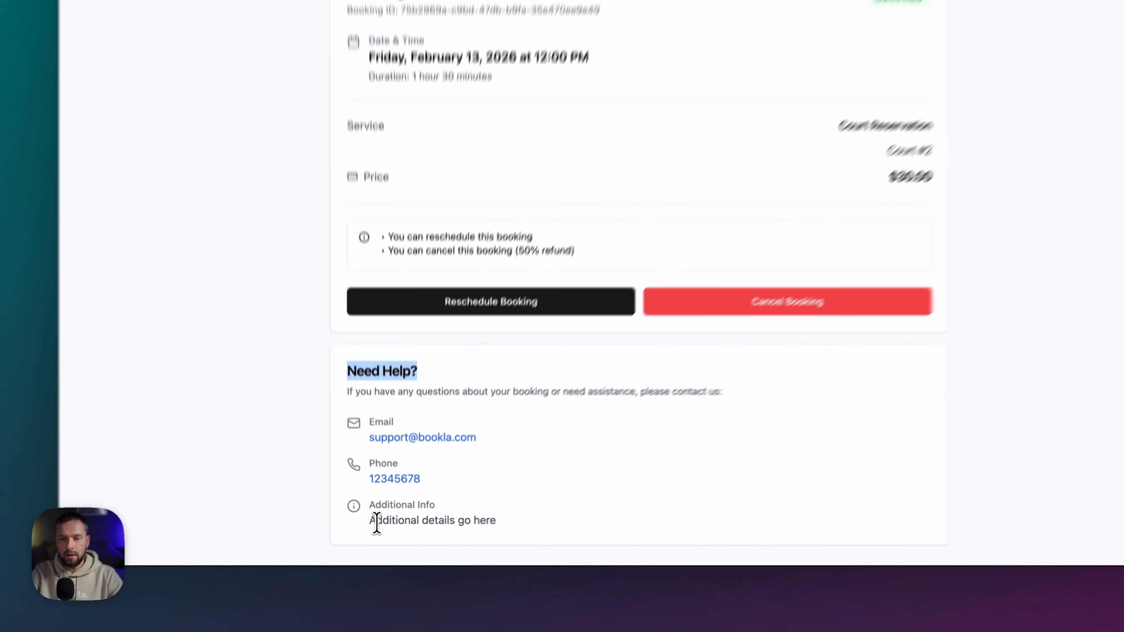
drag(380, 535, 462, 535)
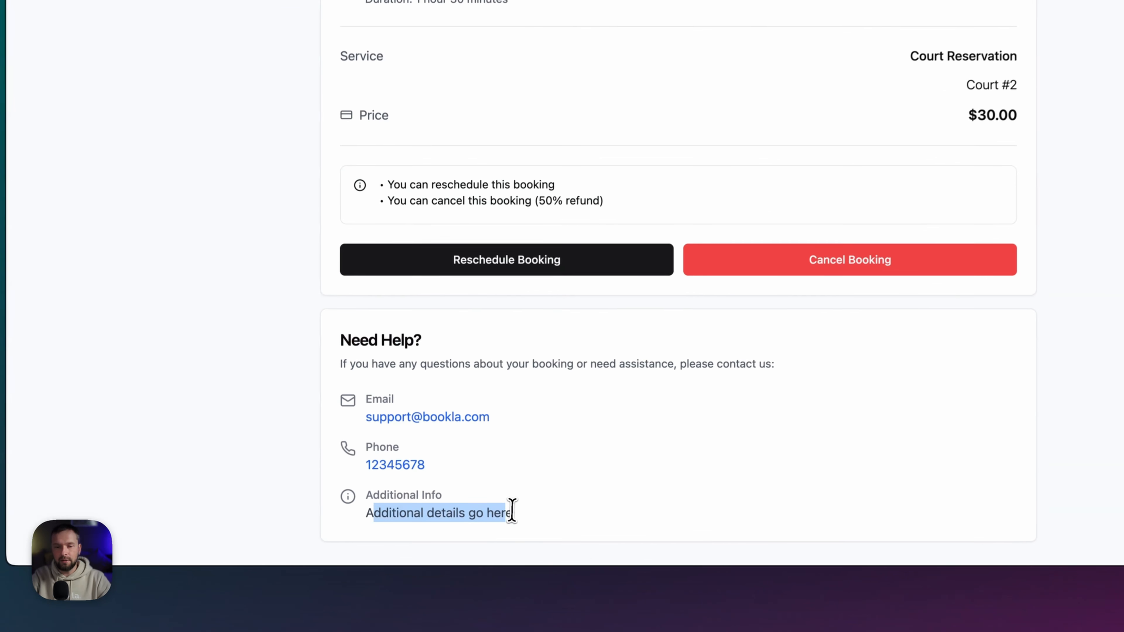
click(491, 536)
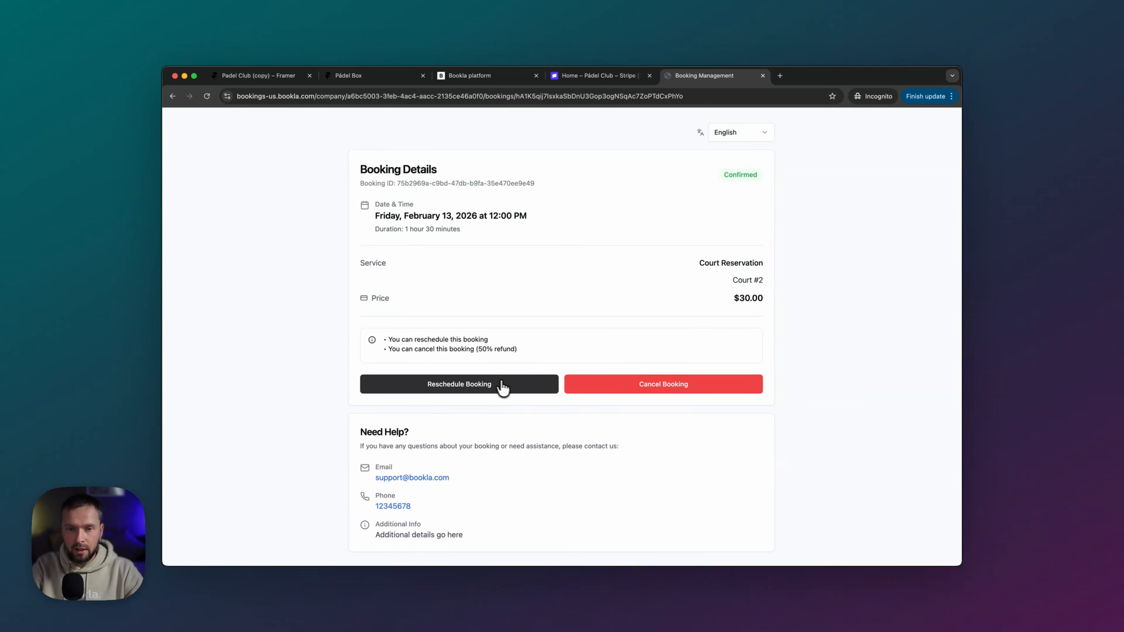
- Preview rescheduling to Sunday, February 15 at 10:30 AM, then dismiss without changing
click(488, 384)
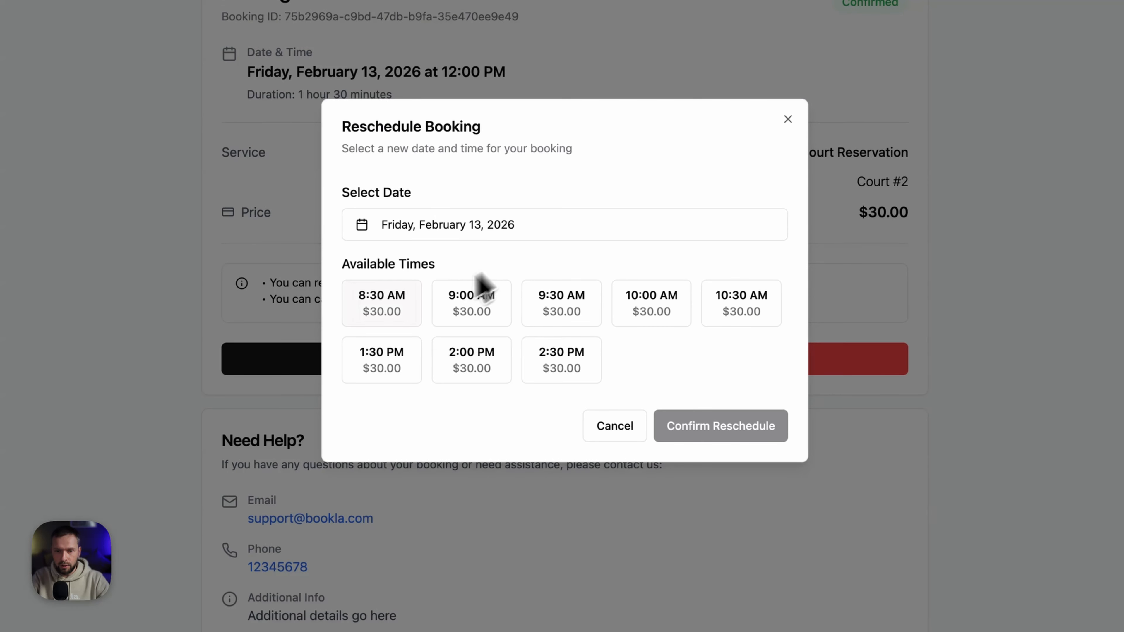
click(454, 235)
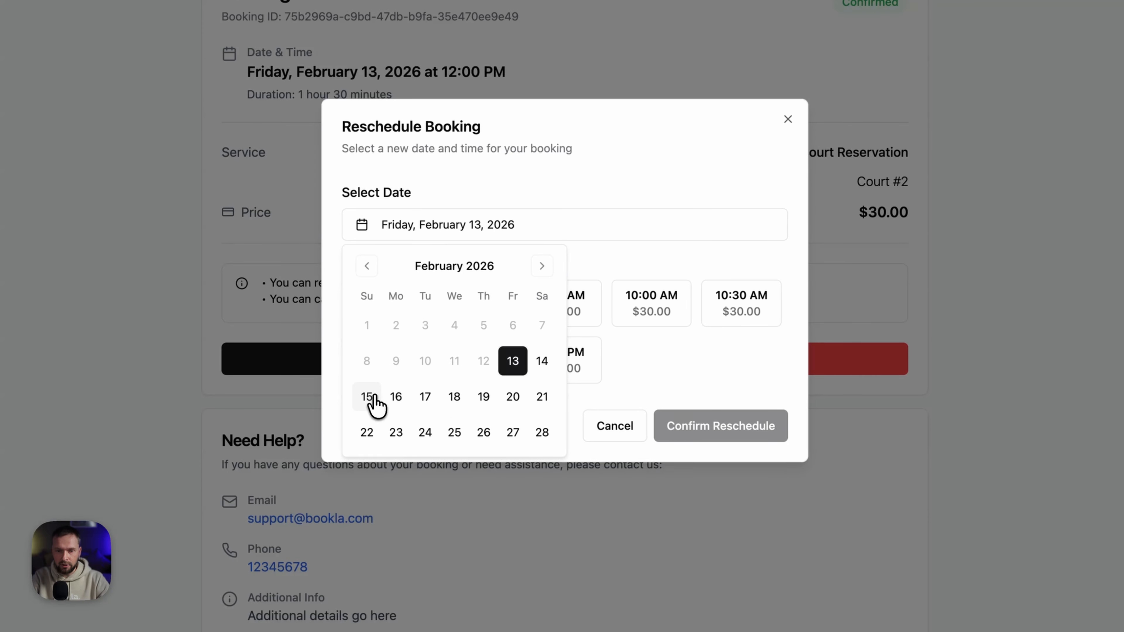
click(367, 396)
click(566, 312)
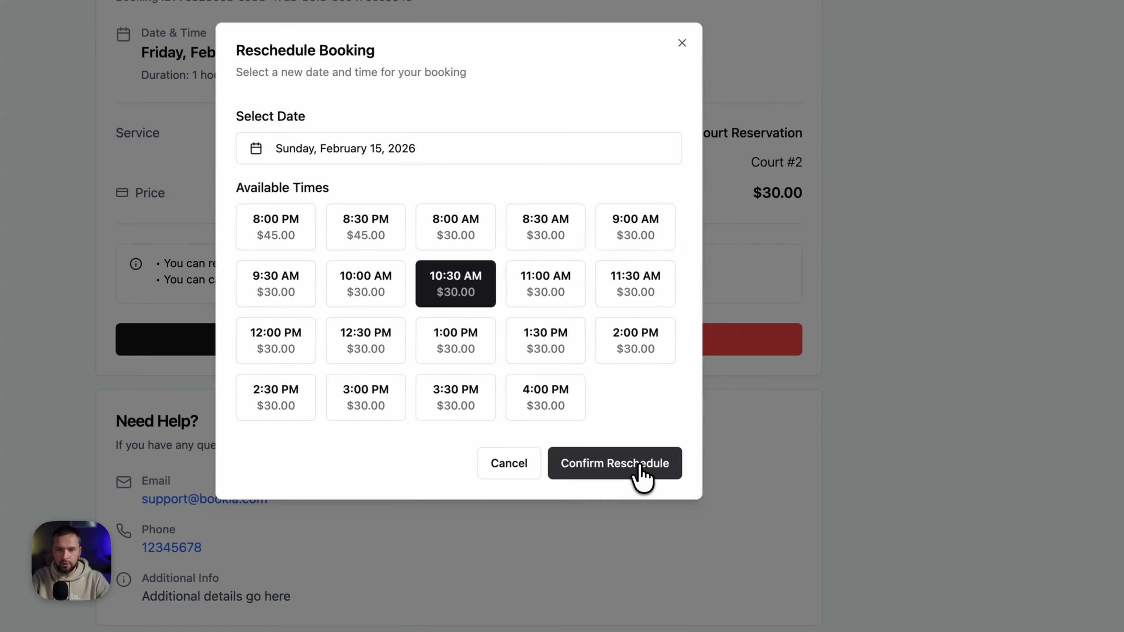
click(683, 44)
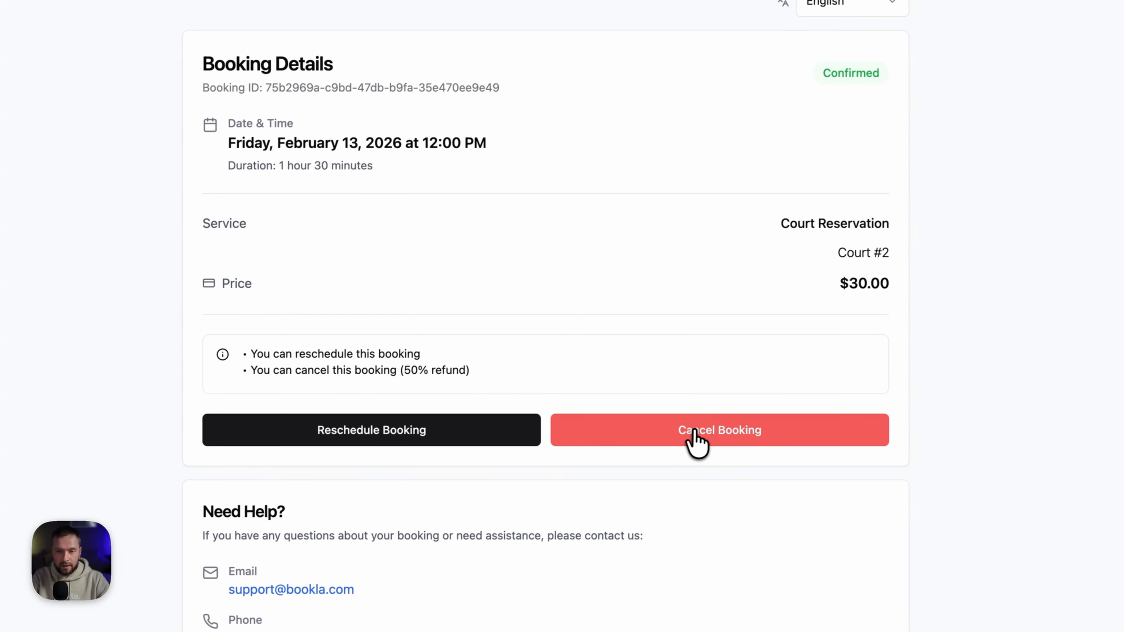
- Preview the cancellation prompt's 50% refund notice, then close it, keeping the booking
click(641, 453)
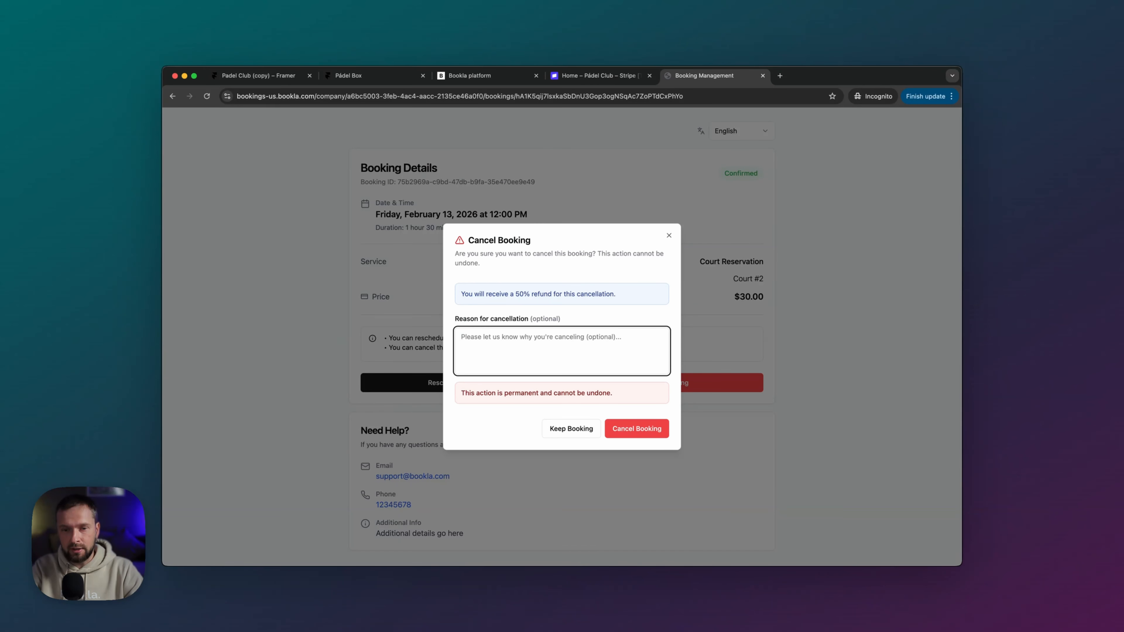
drag(460, 294, 671, 282)
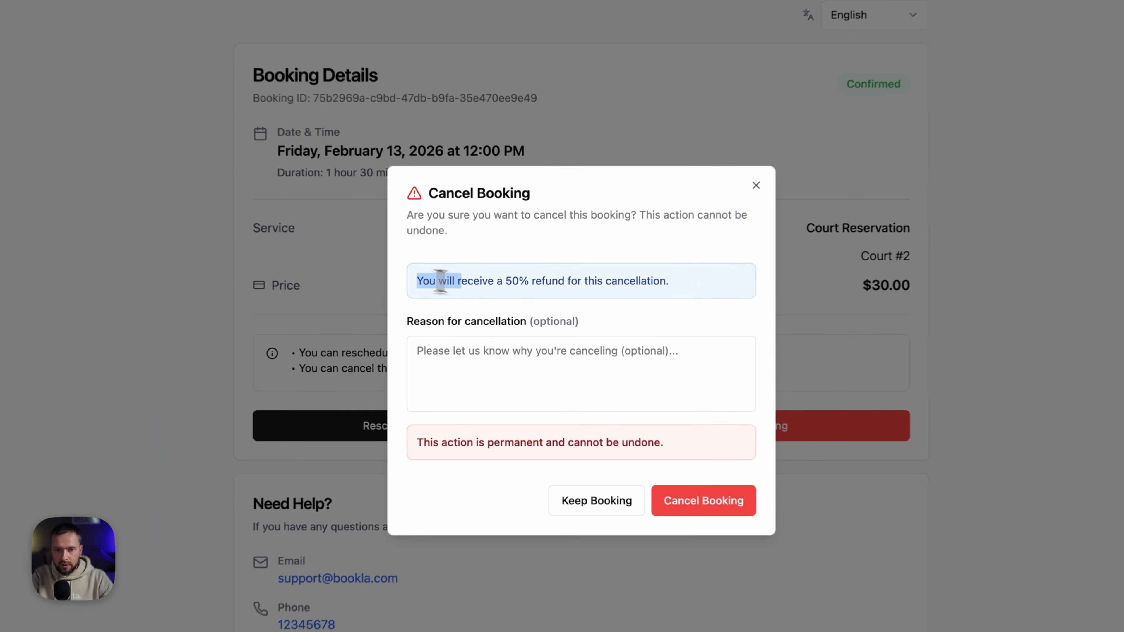
click(611, 280)
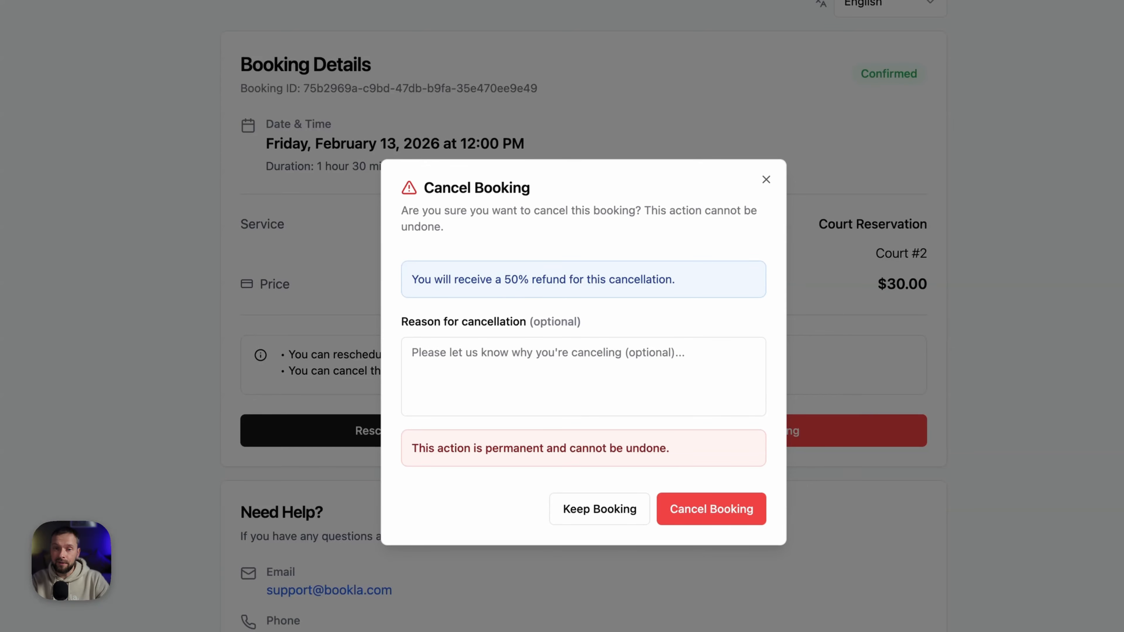
click(499, 354)
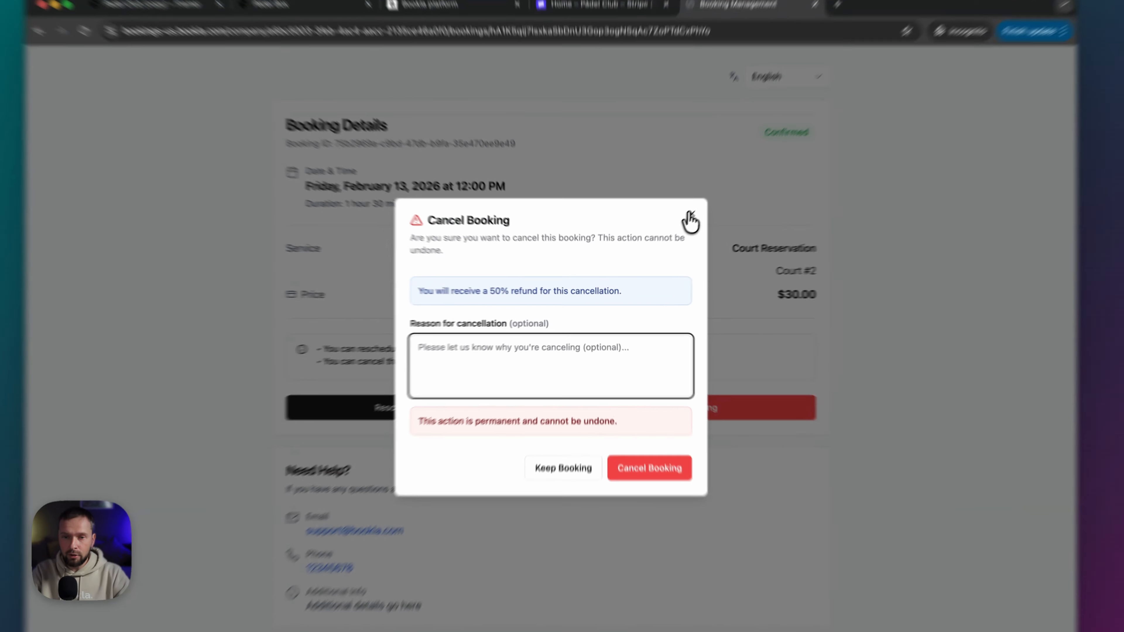
click(669, 235)
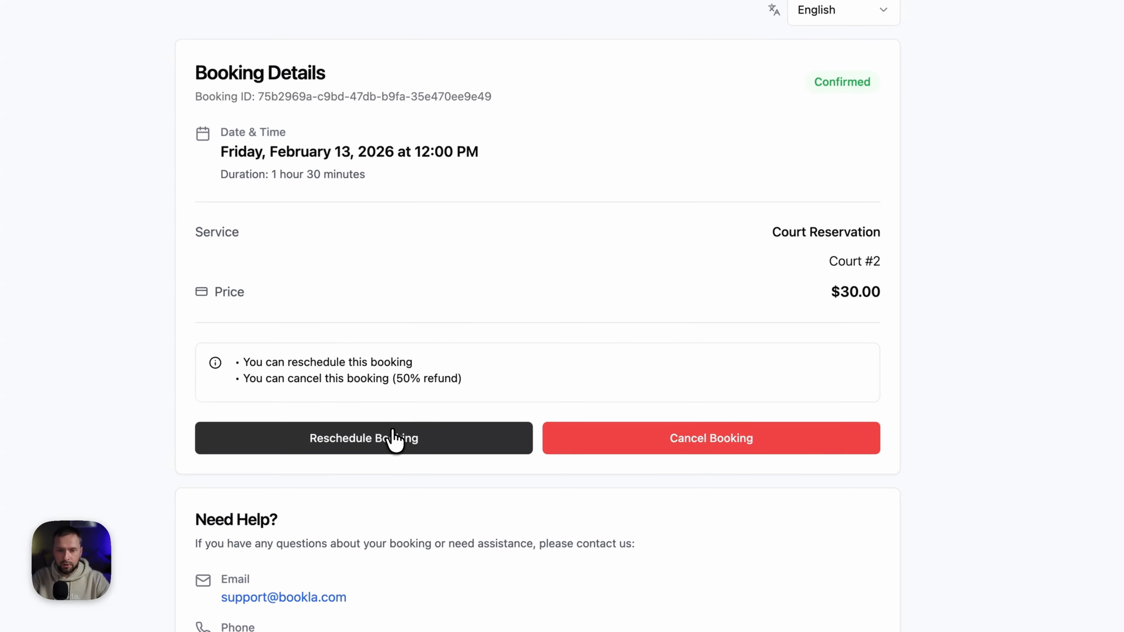
- Reschedule the booking to the 2:30 PM slot and confirm the change
click(467, 436)
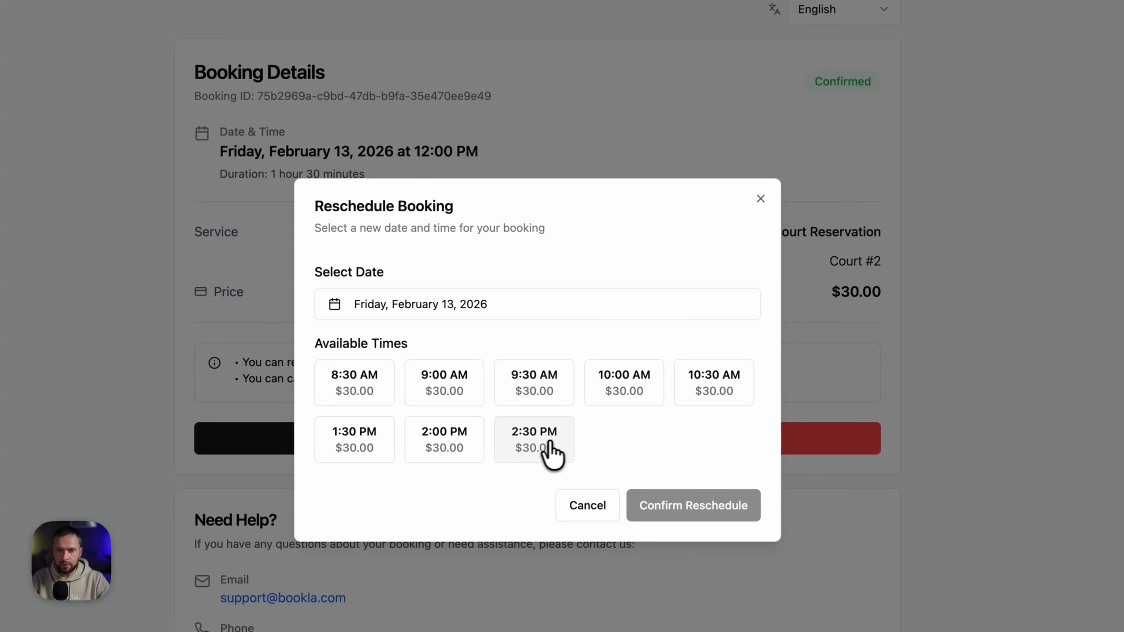
click(548, 447)
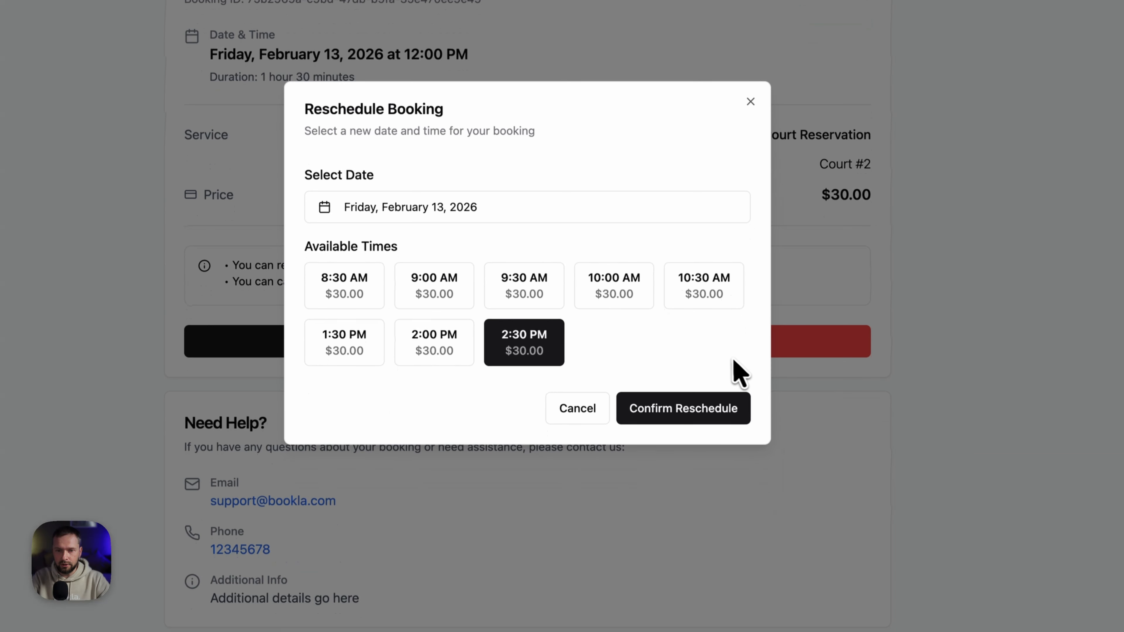
click(690, 407)
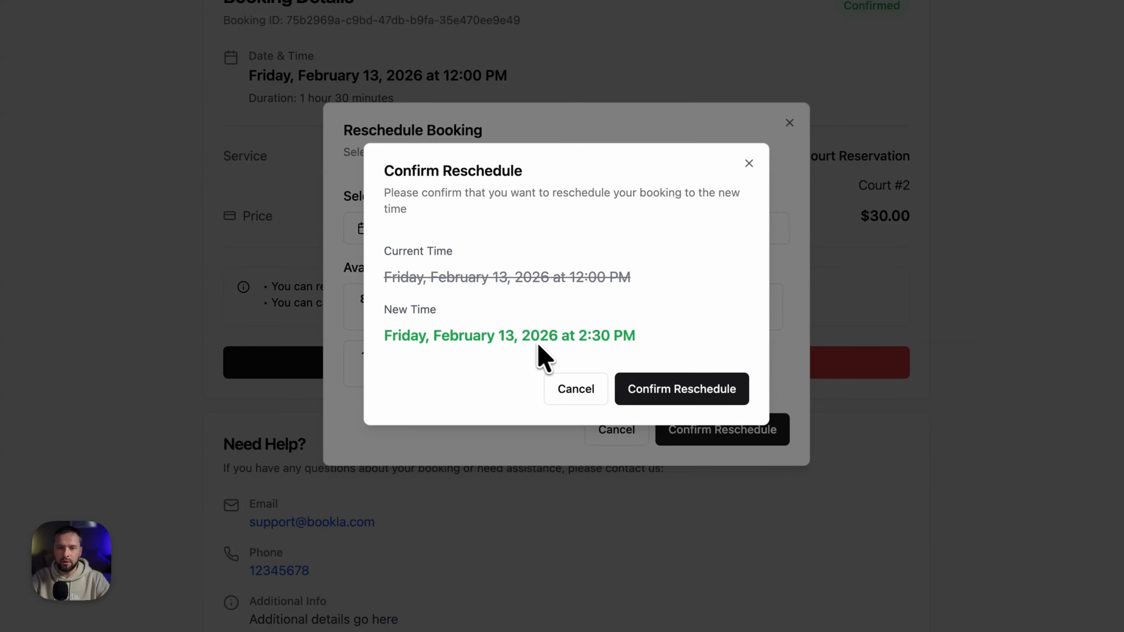
click(684, 385)
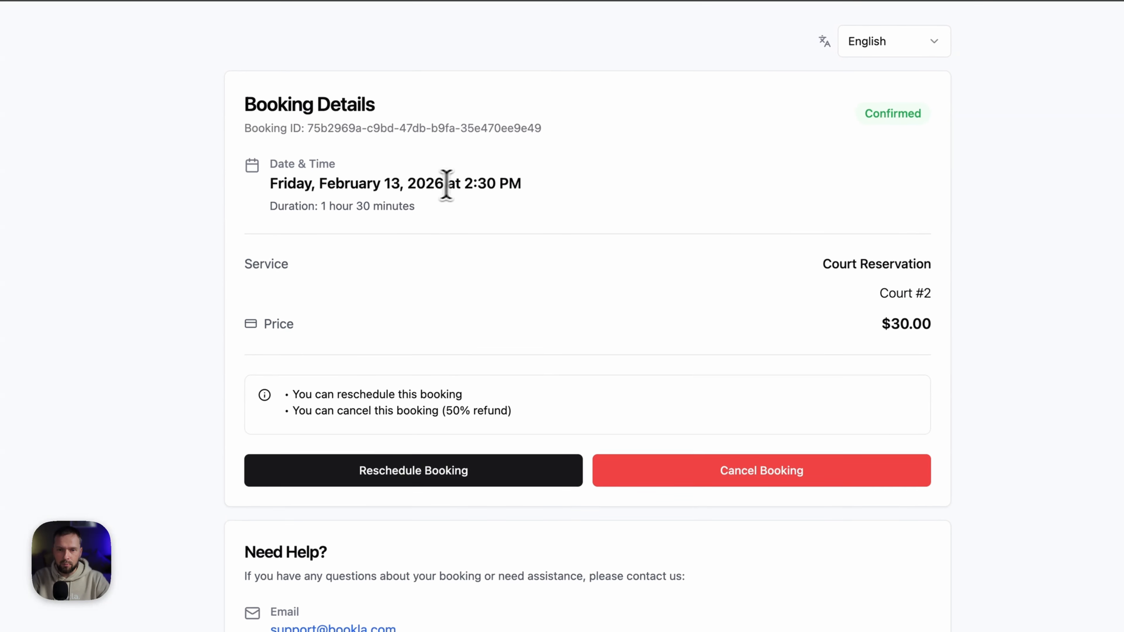
drag(436, 189, 520, 190)
click(662, 212)
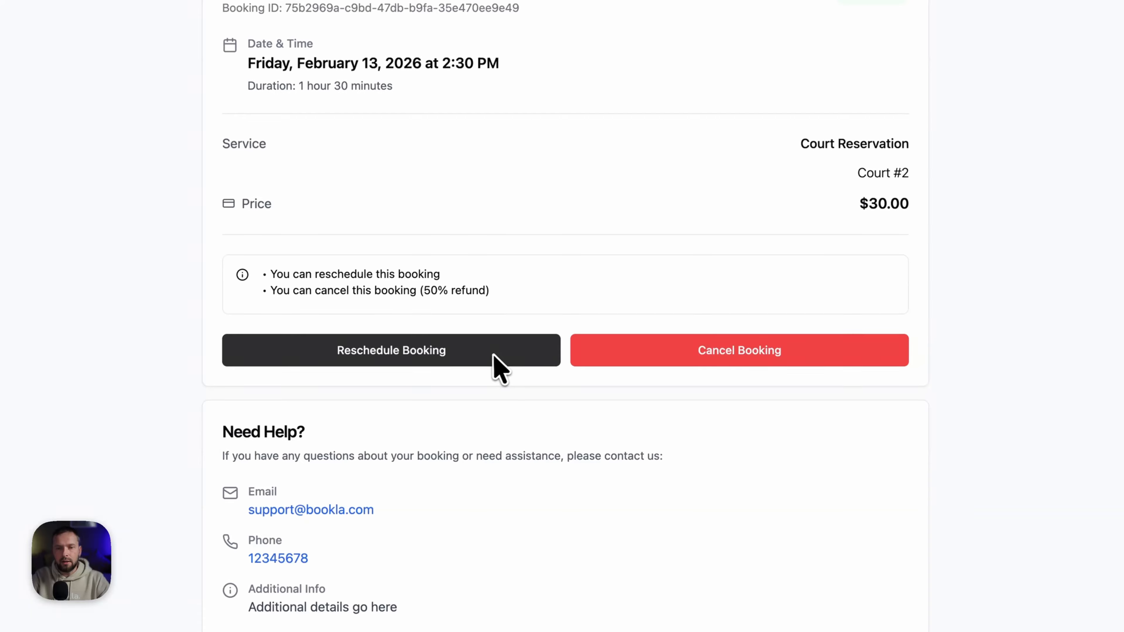
- Cancel the booking with the reason 'Sorry, I can't make it'
click(679, 354)
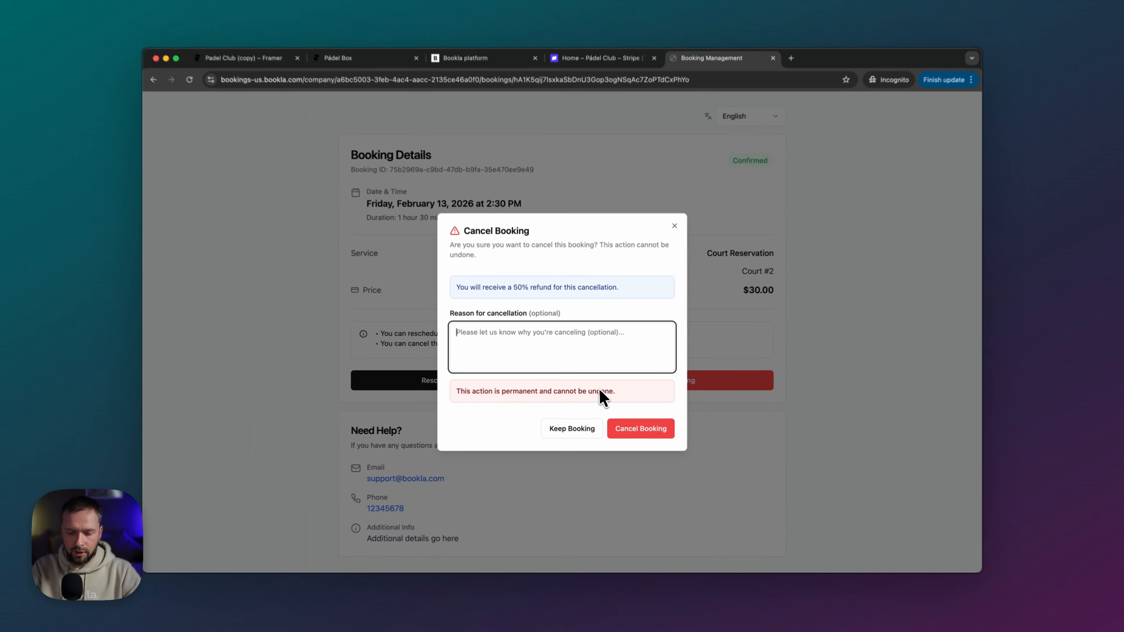
text(Sorry)
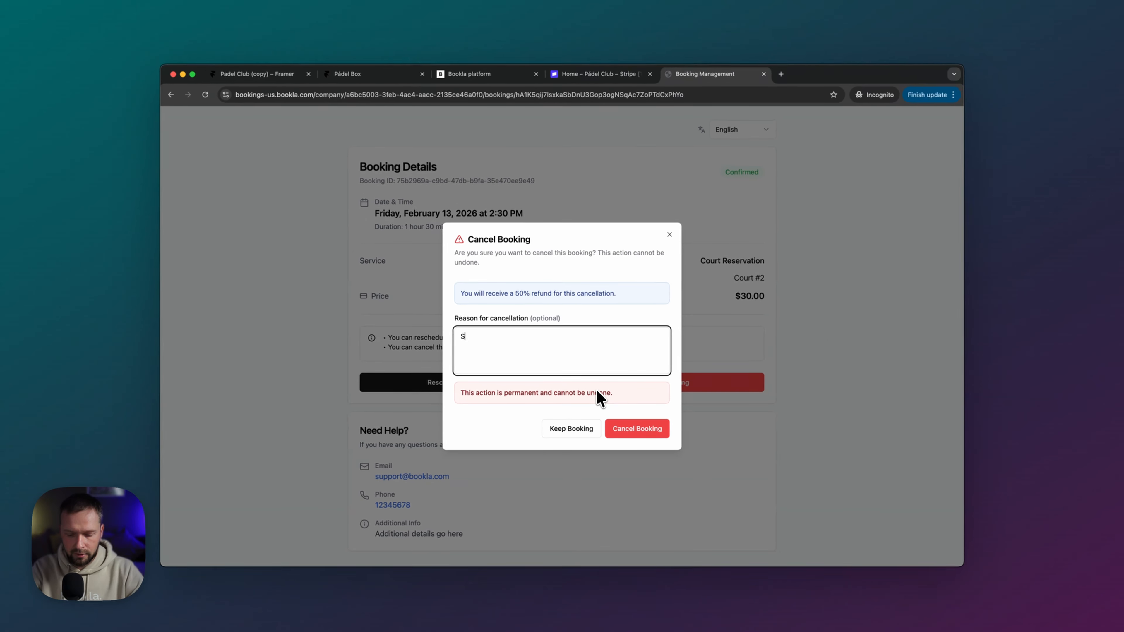
text(, I)
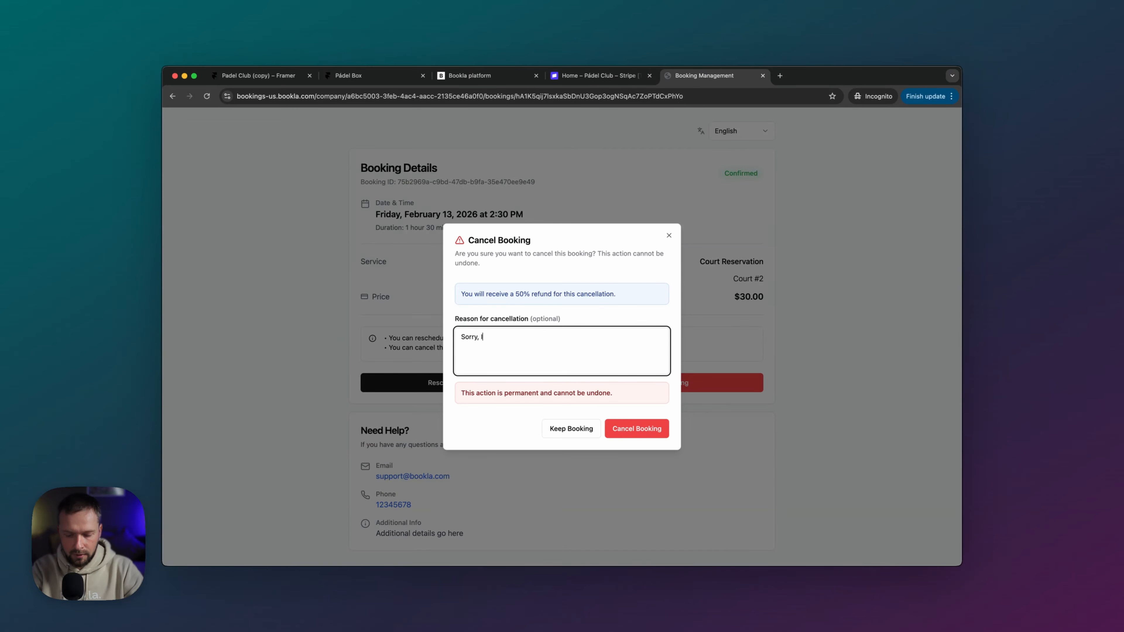
text( can't make it)
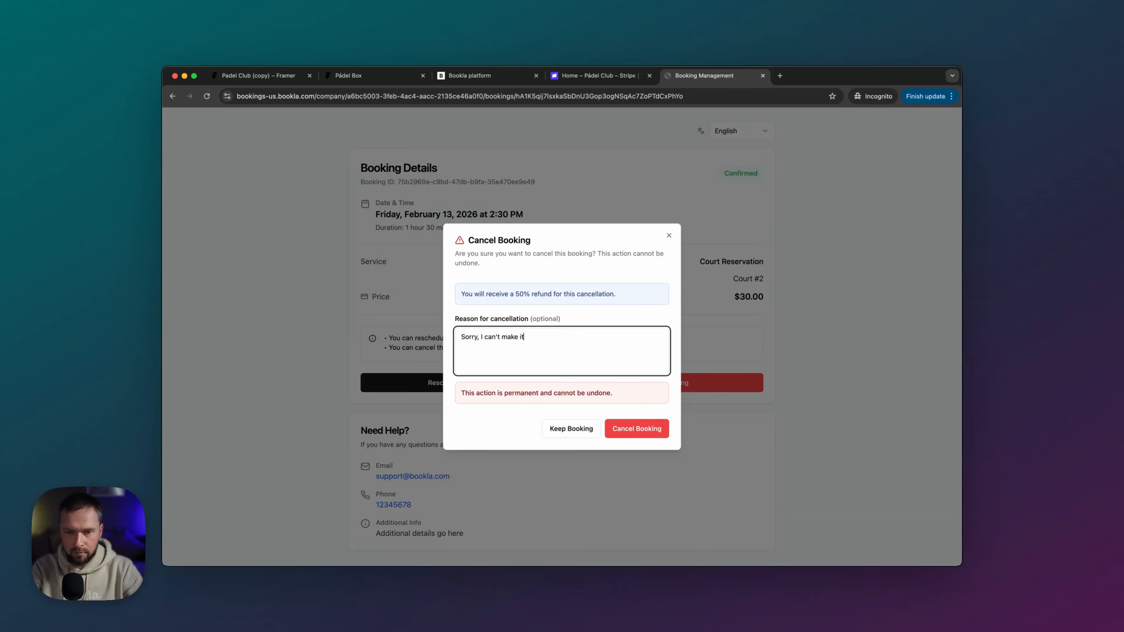
click(645, 428)
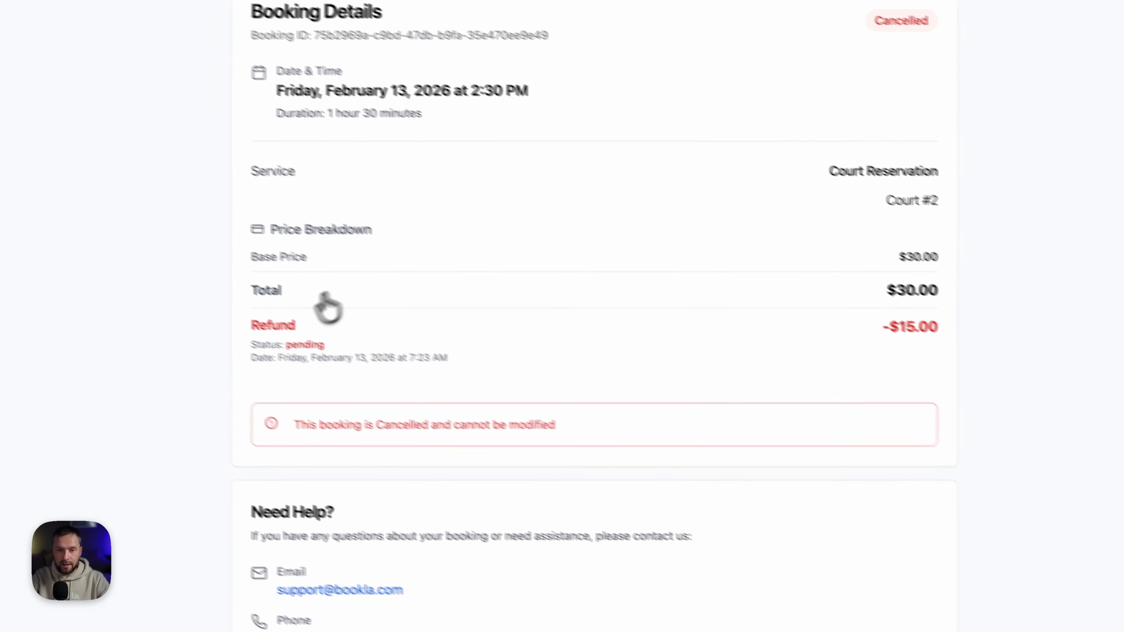
- Review the -$15.00 refund and its status after reloading, then switch to the Stripe dashboard
double_click(295, 346)
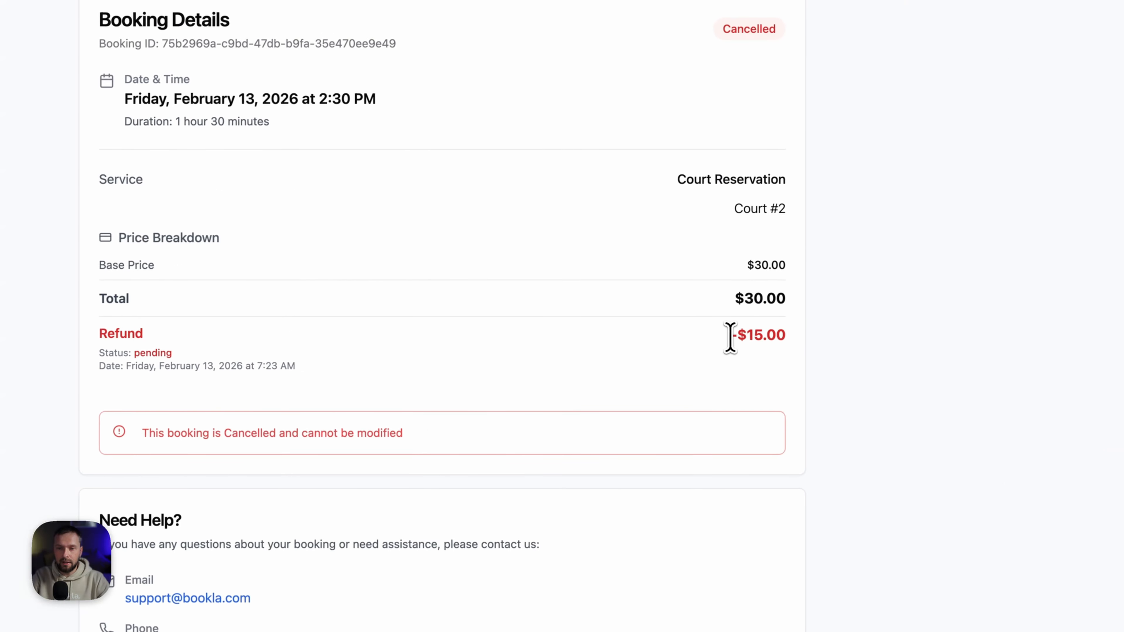
drag(920, 346, 1012, 350)
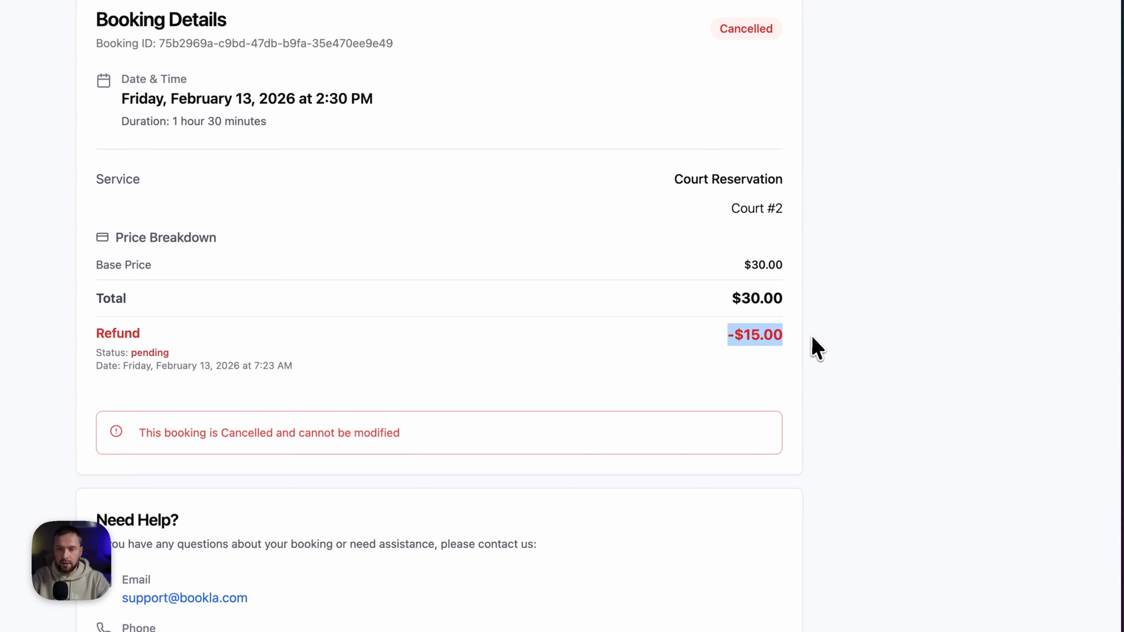
click(737, 338)
drag(735, 337, 770, 335)
click(794, 333)
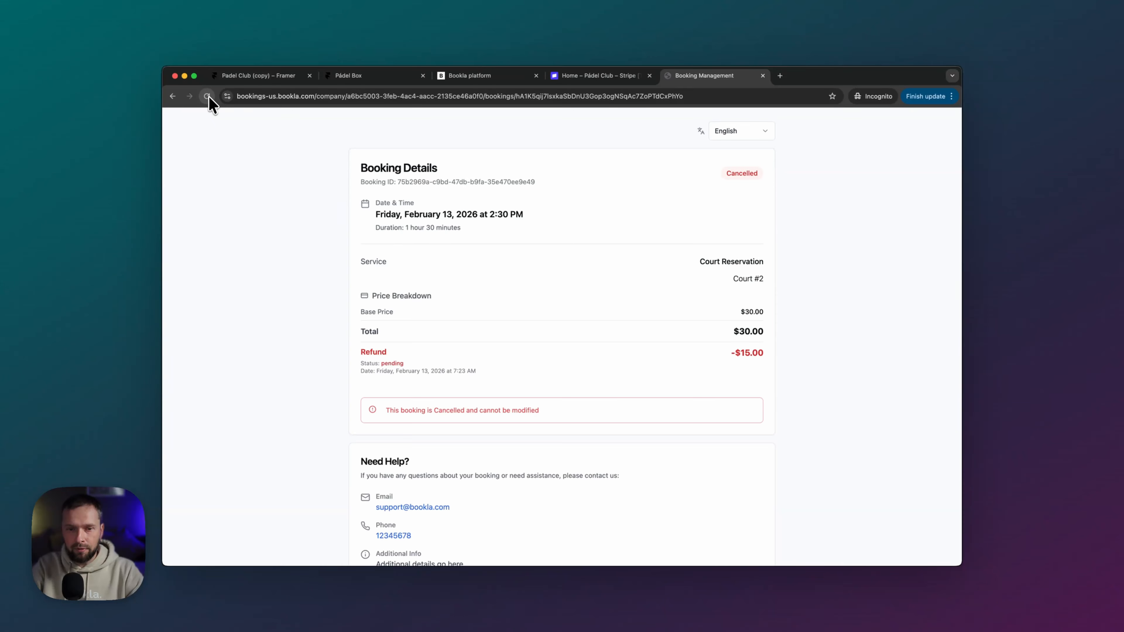
drag(364, 362, 418, 362)
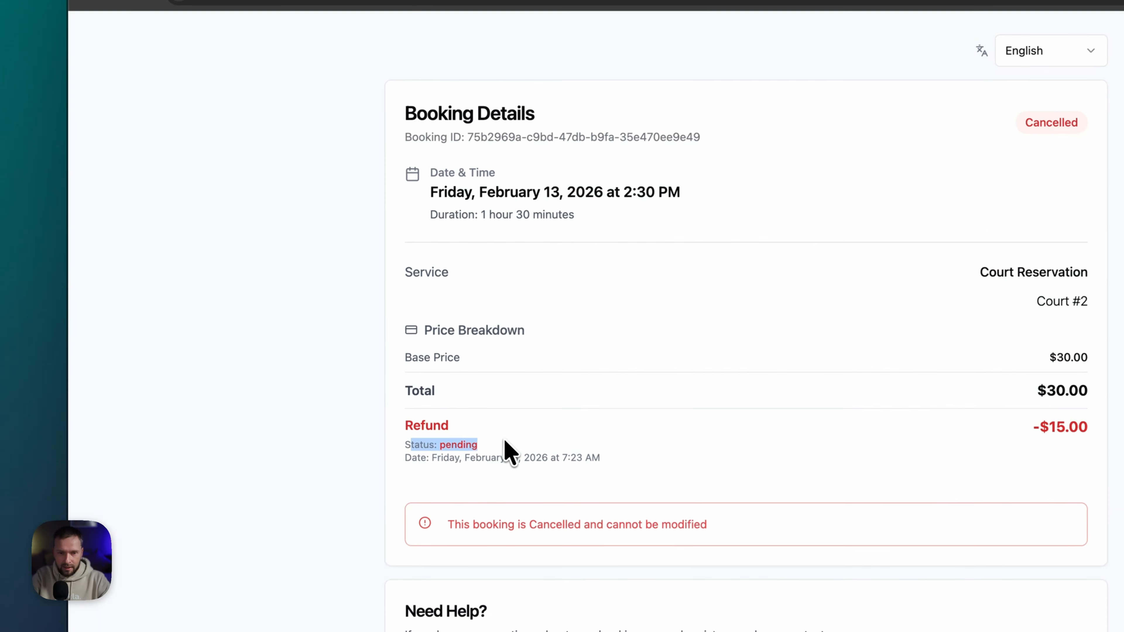
click(469, 442)
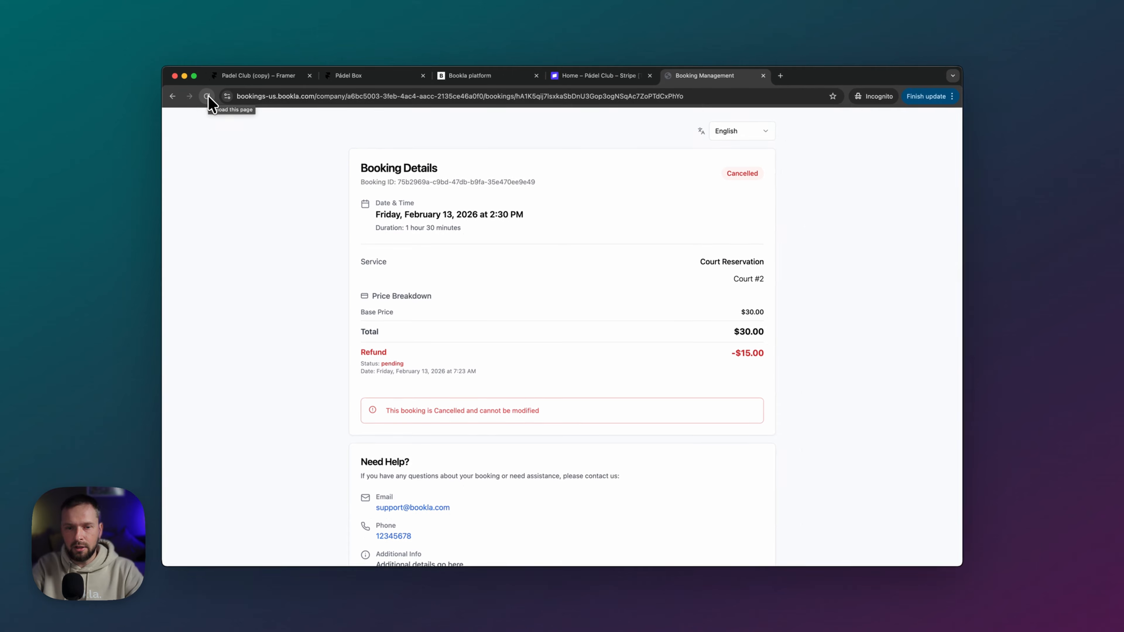
click(207, 97)
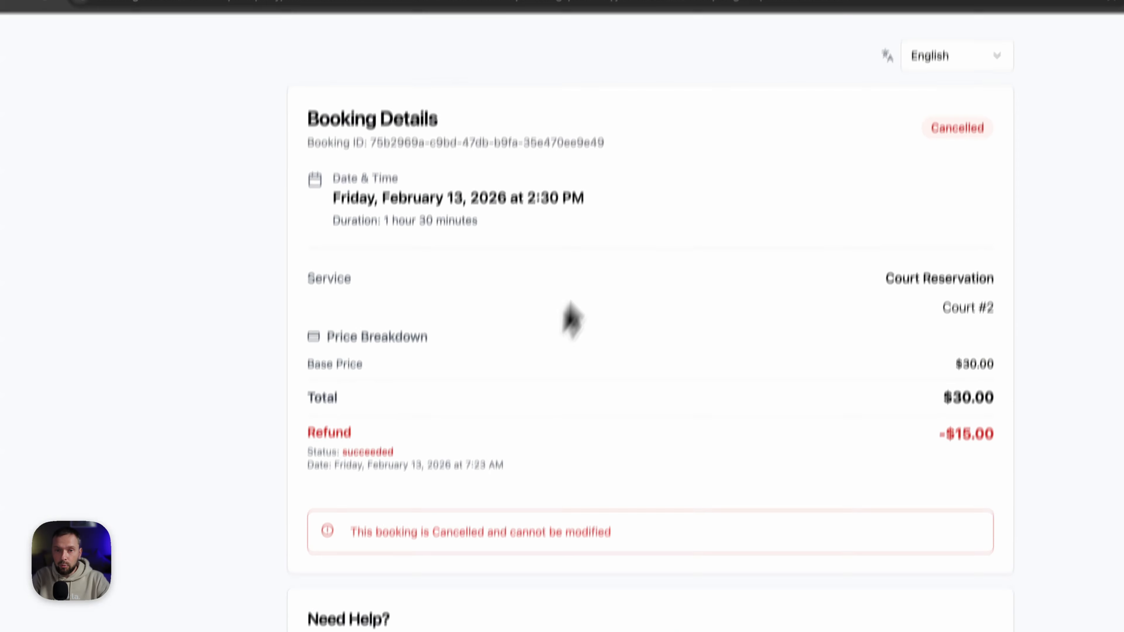
click(693, 95)
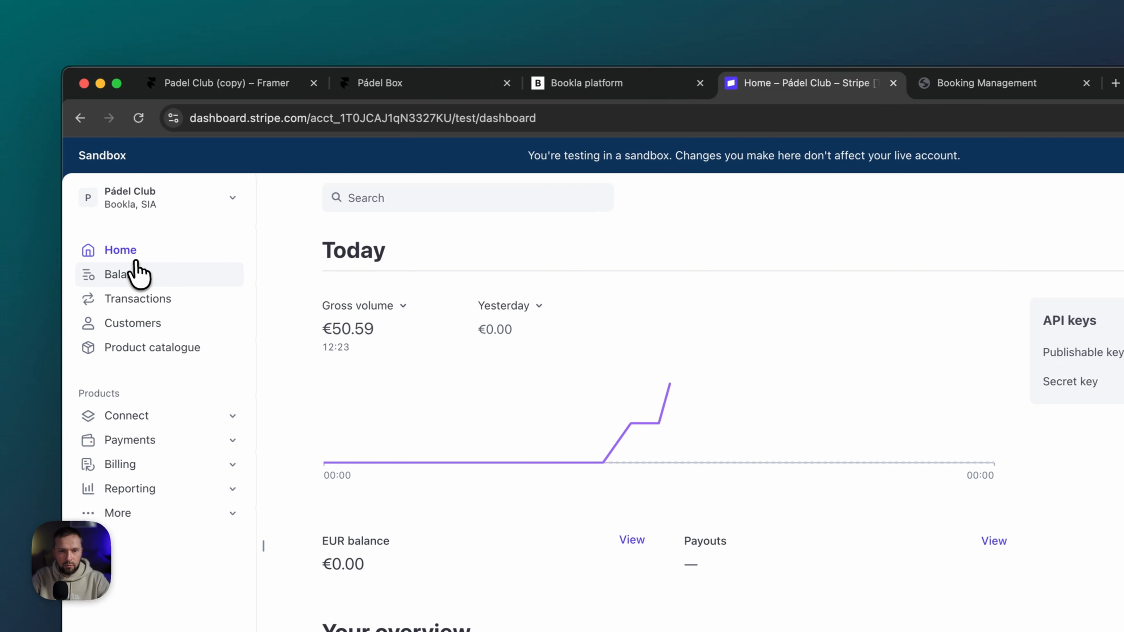
- Open the Partial refund US$30.00 payment from Transactions and review its US$15.00 refund breakdown
click(141, 302)
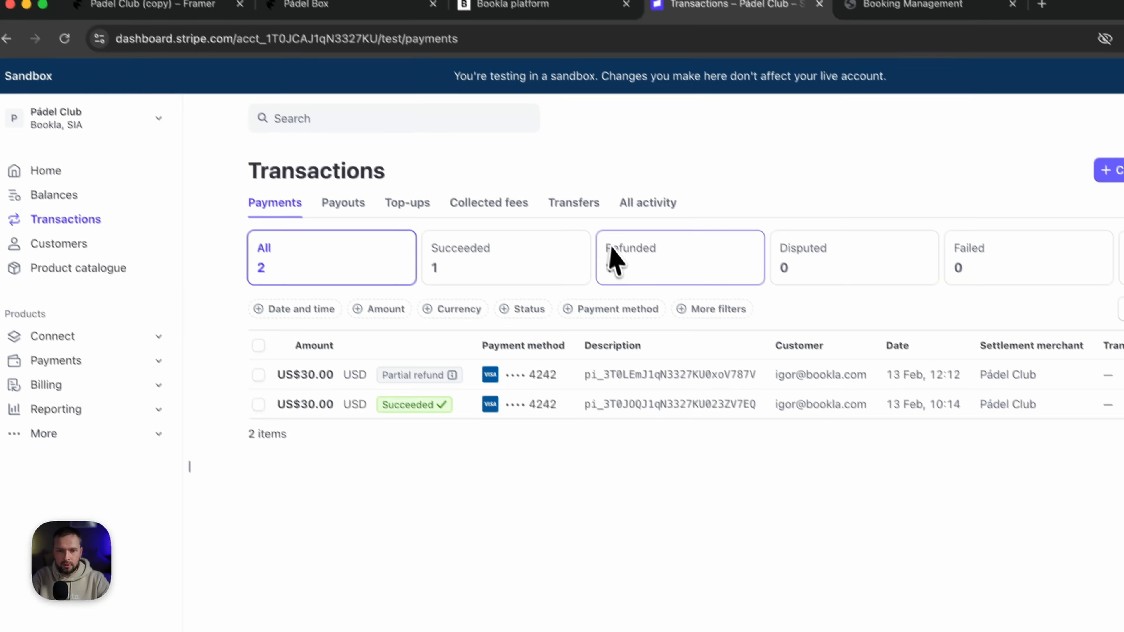
mouse_move(528, 465)
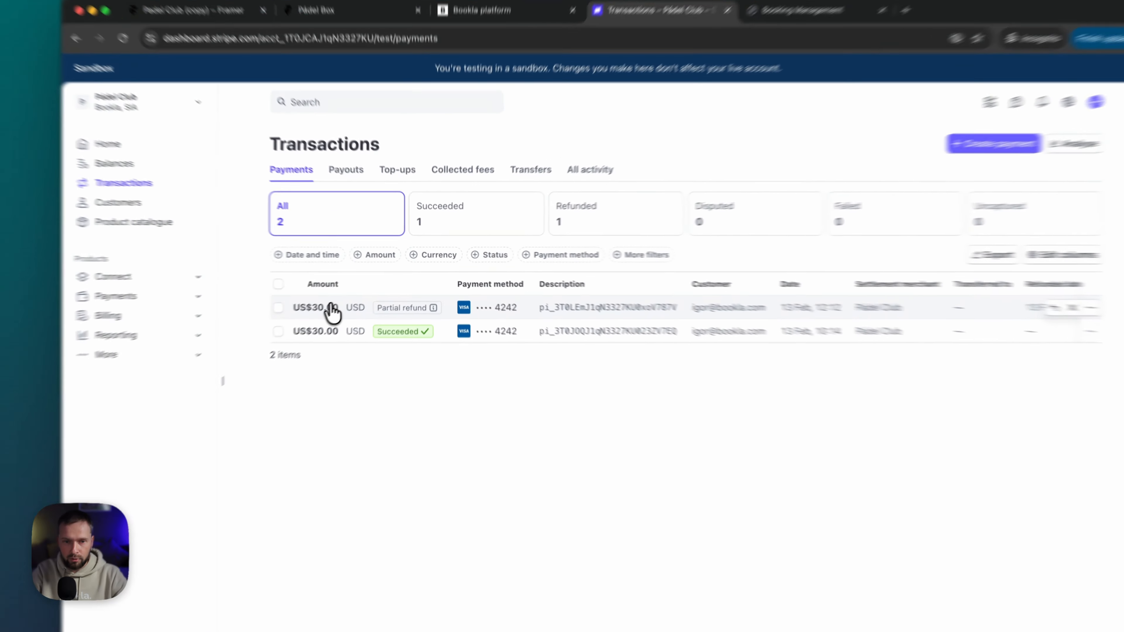
click(401, 297)
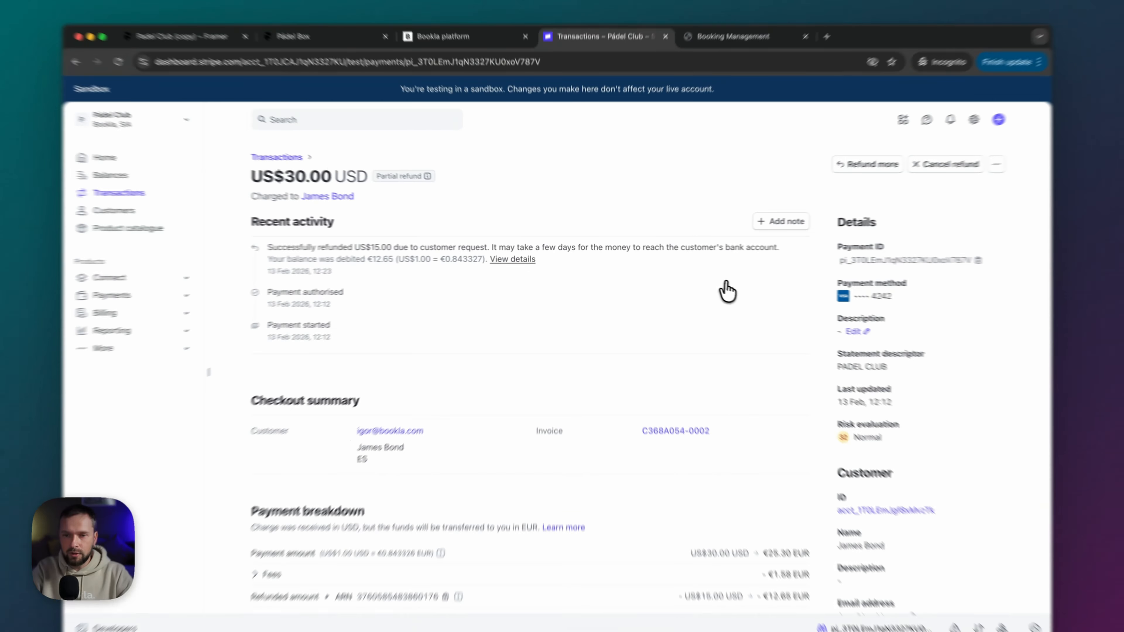
scroll(704, 282, down, 3)
scroll(702, 282, down, 5)
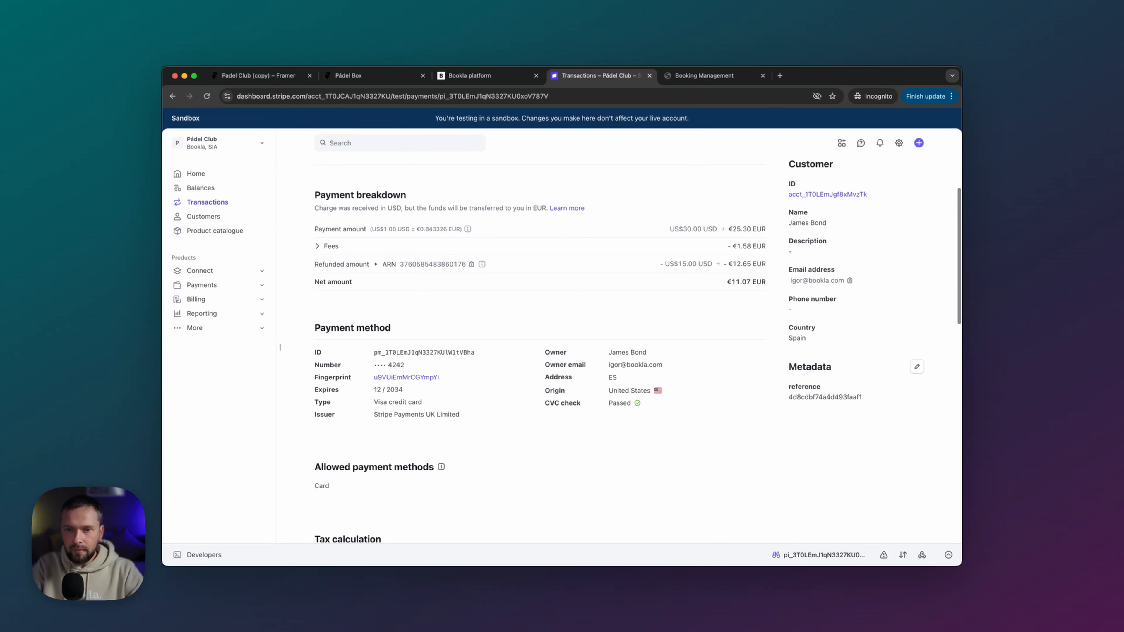
scroll(702, 276, up, 2)
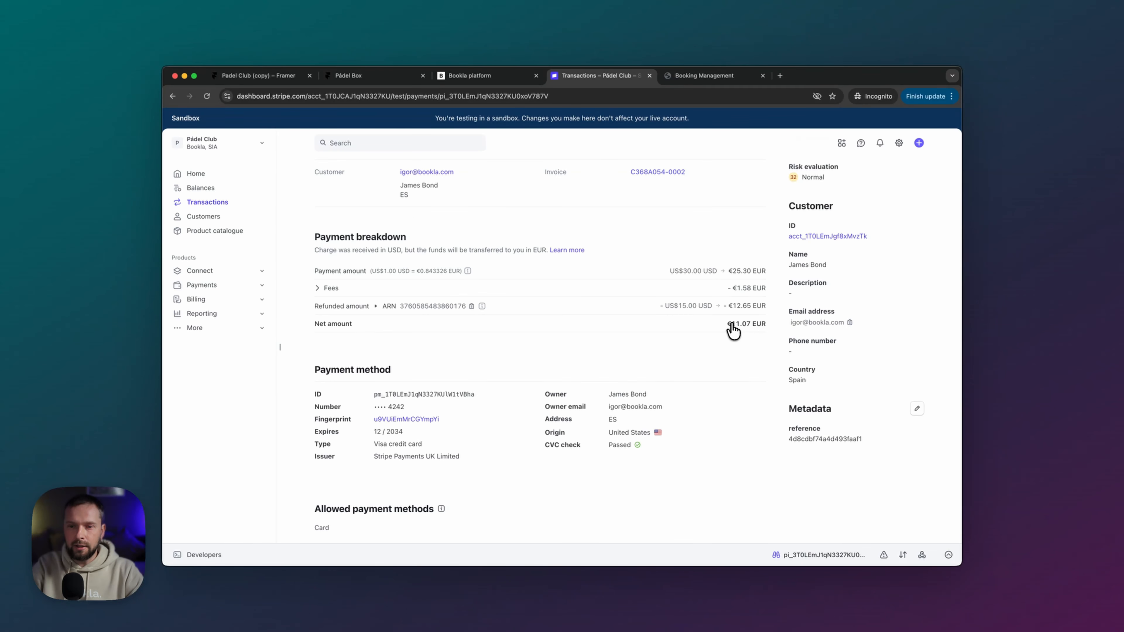
scroll(732, 330, up, 4)
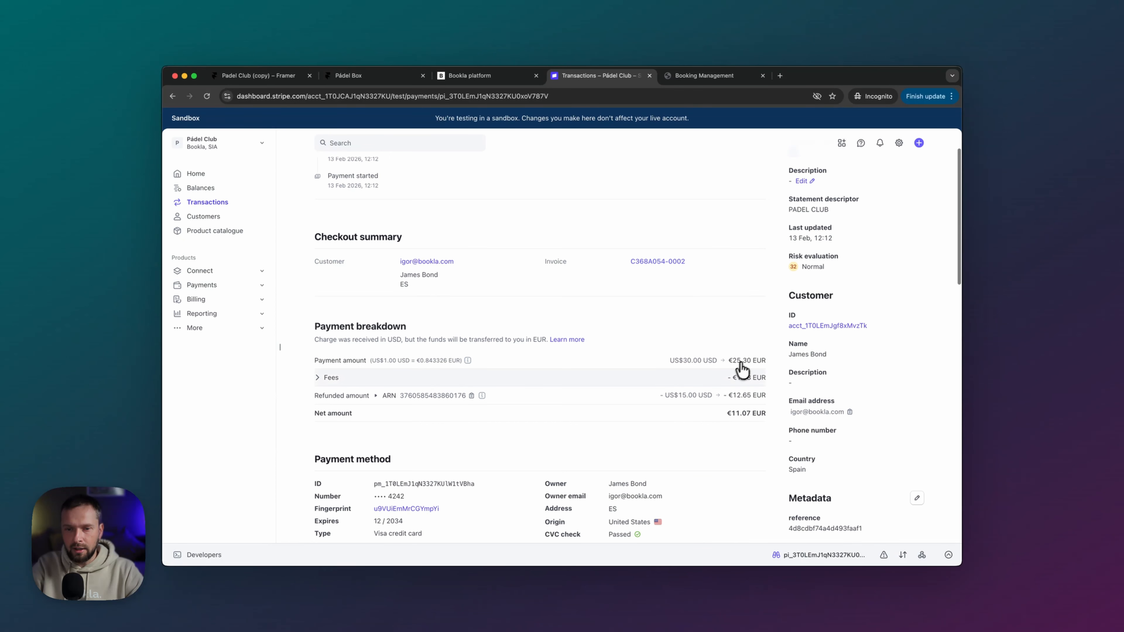
scroll(536, 371, up, 3)
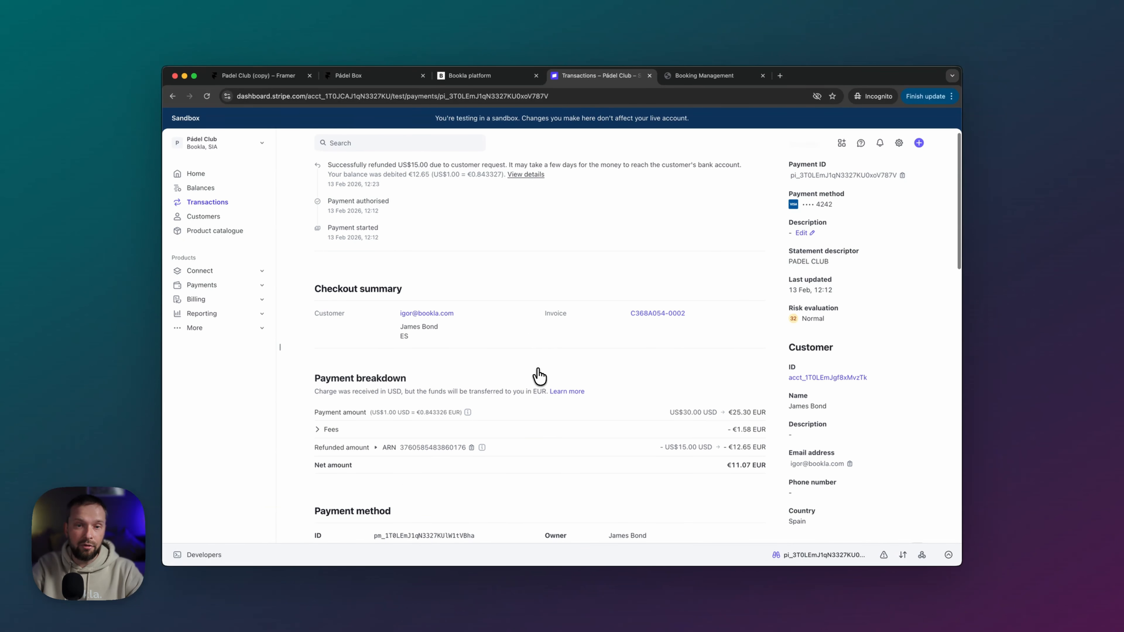
scroll(538, 376, up, 4)
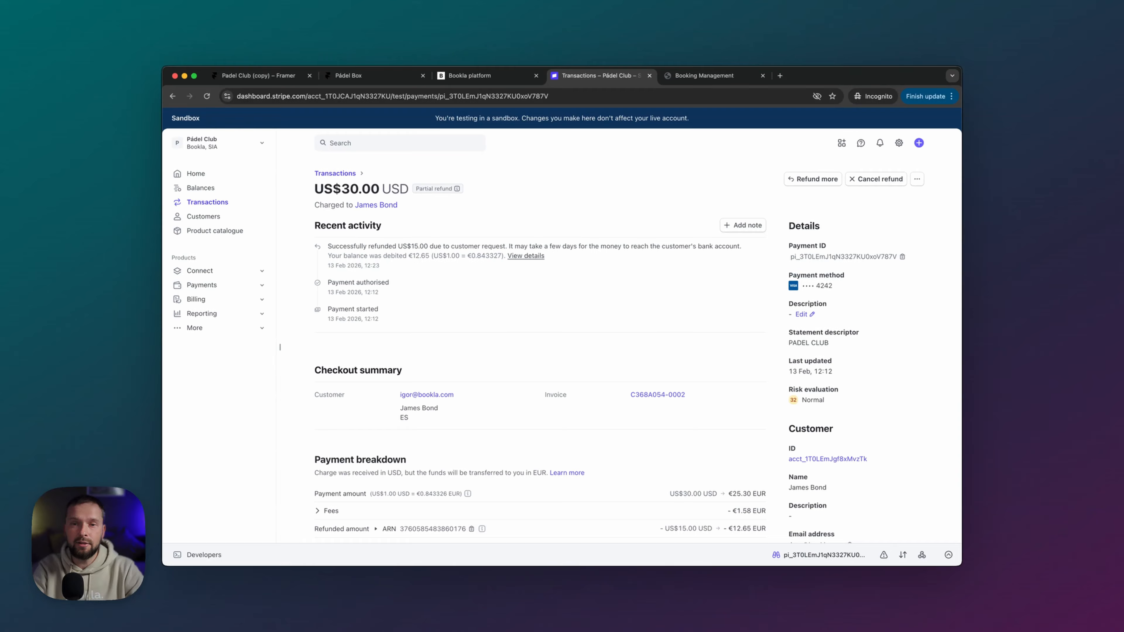
- Return to the cancelled booking's page and scroll to its succeeded refund status
click(682, 84)
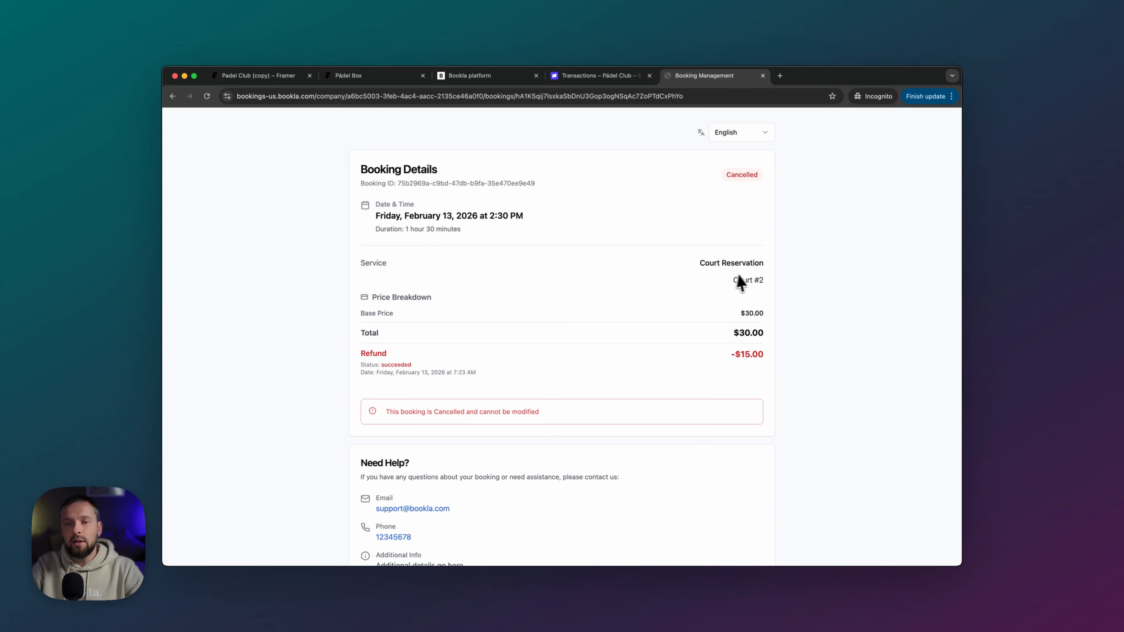
scroll(491, 341, down, 1)
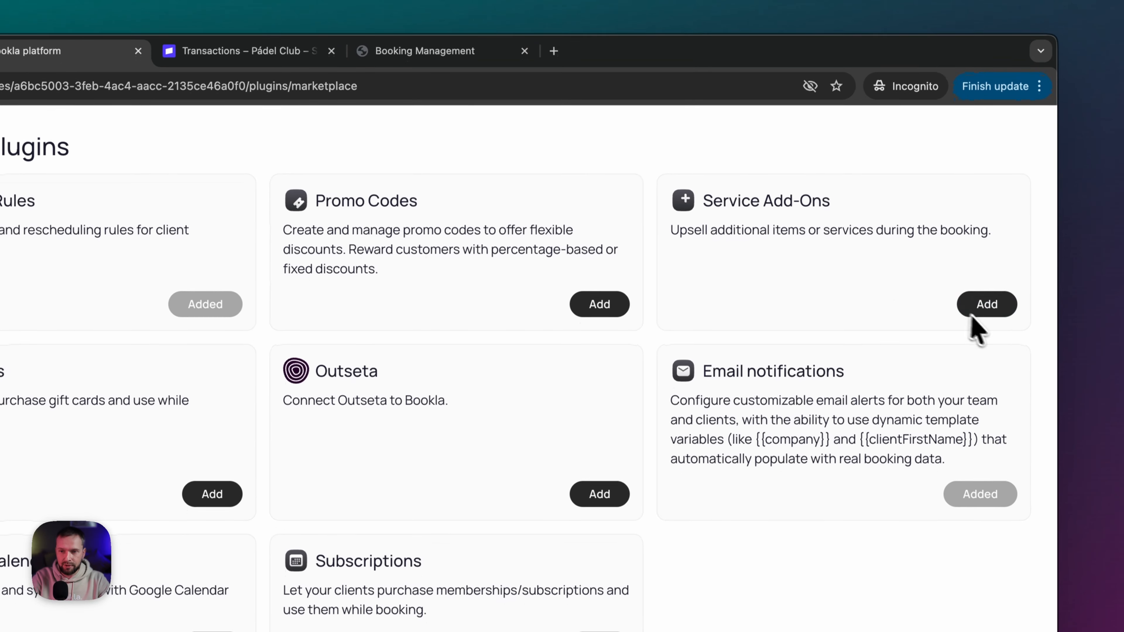
- Install the Service Add-Ons plugin and open its empty add-ons page
click(981, 309)
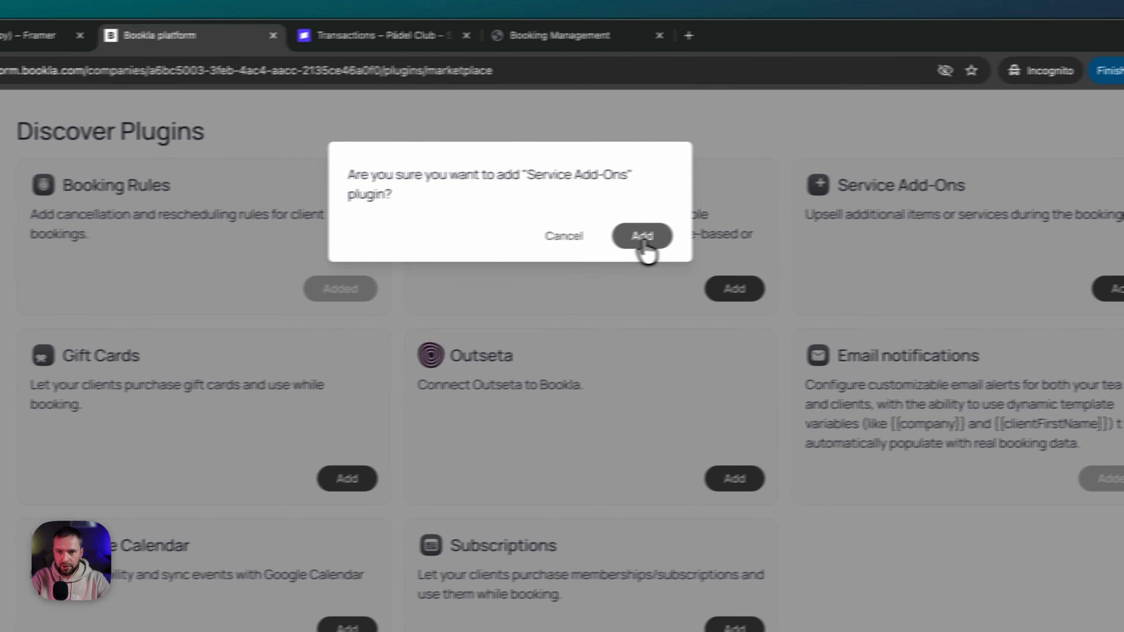
click(643, 239)
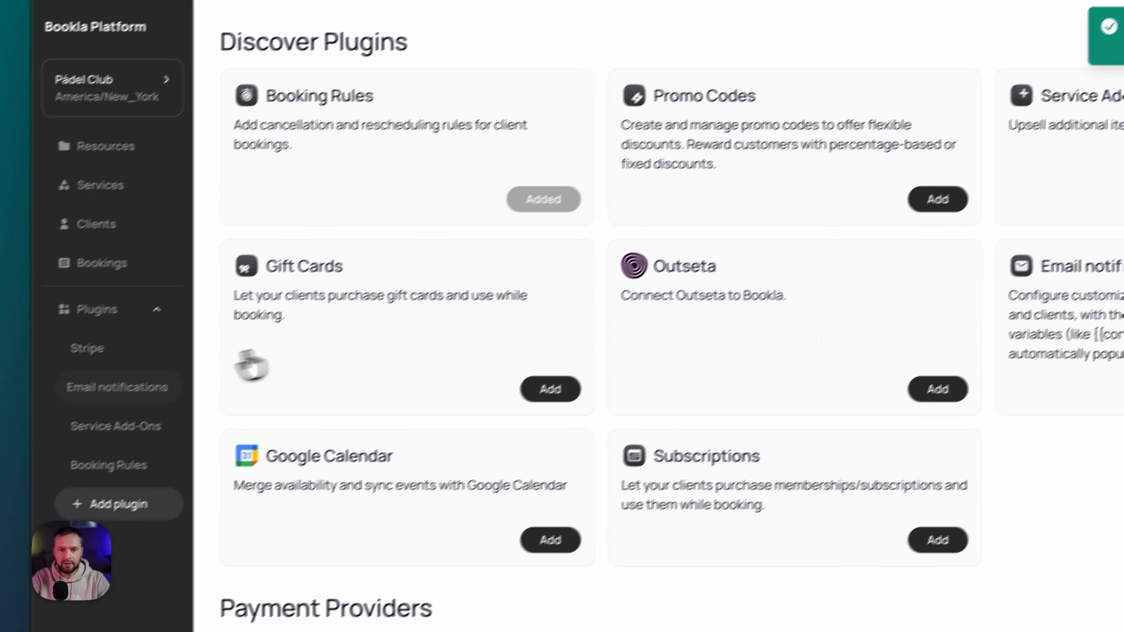
click(116, 425)
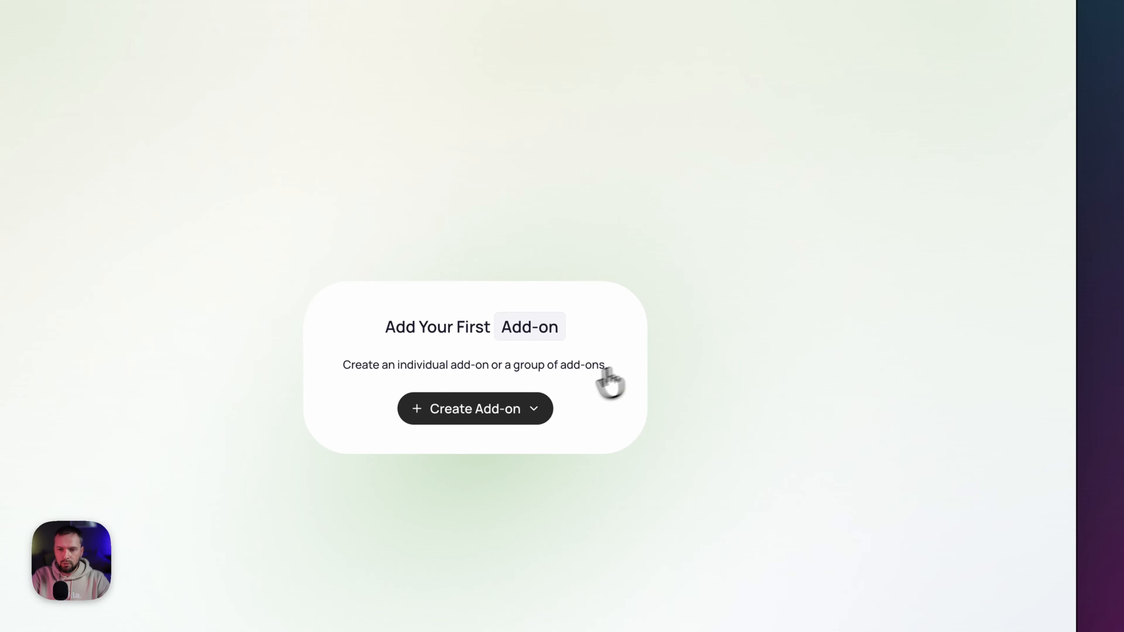
- Create a 'Can of Balls' add-on with max quantity 1 and price 10.00 USD
click(602, 363)
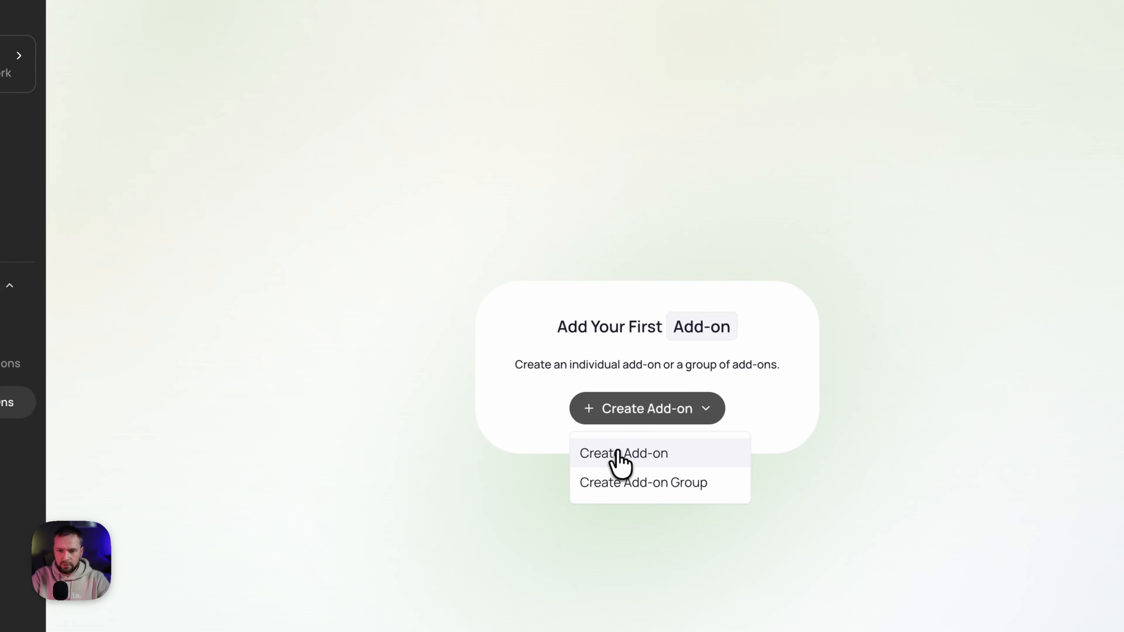
click(613, 453)
click(435, 124)
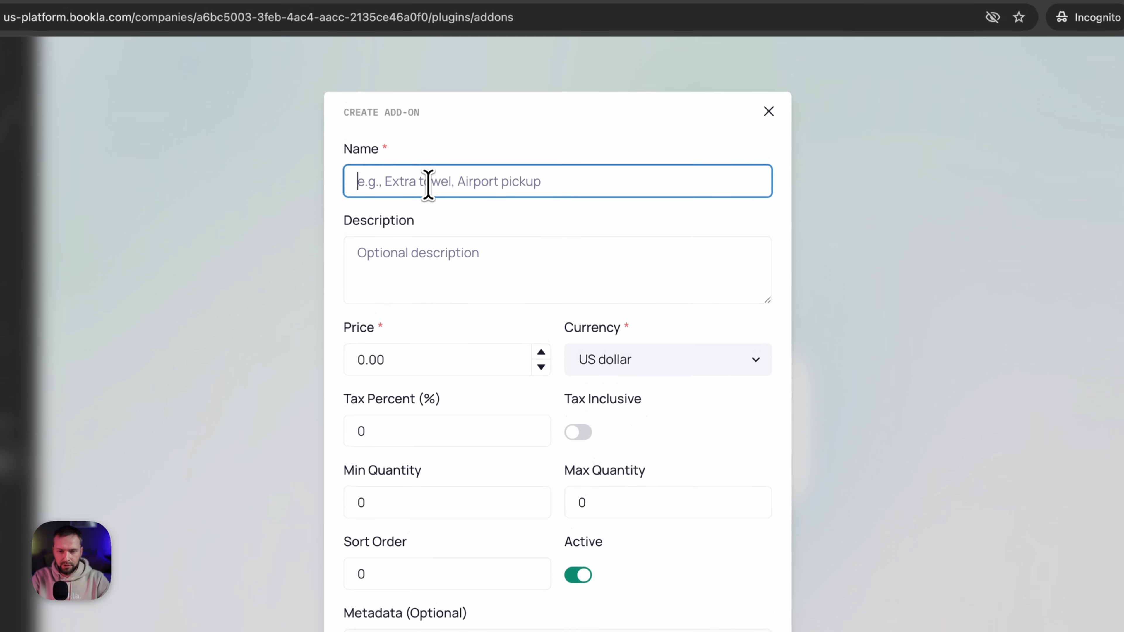
text(Can of Balls)
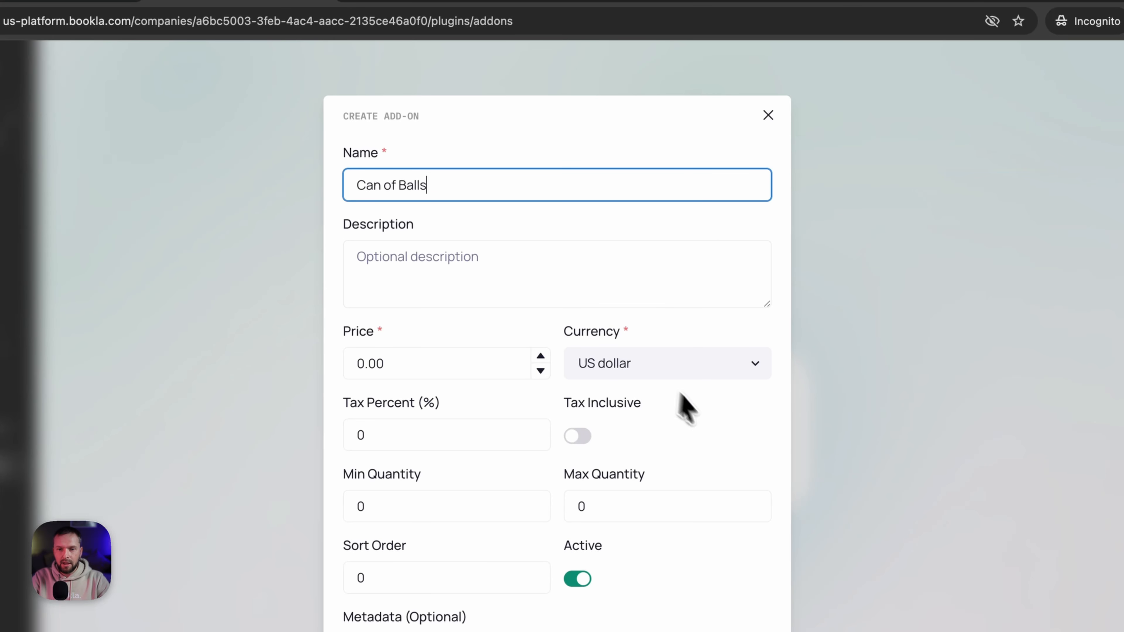
click(706, 415)
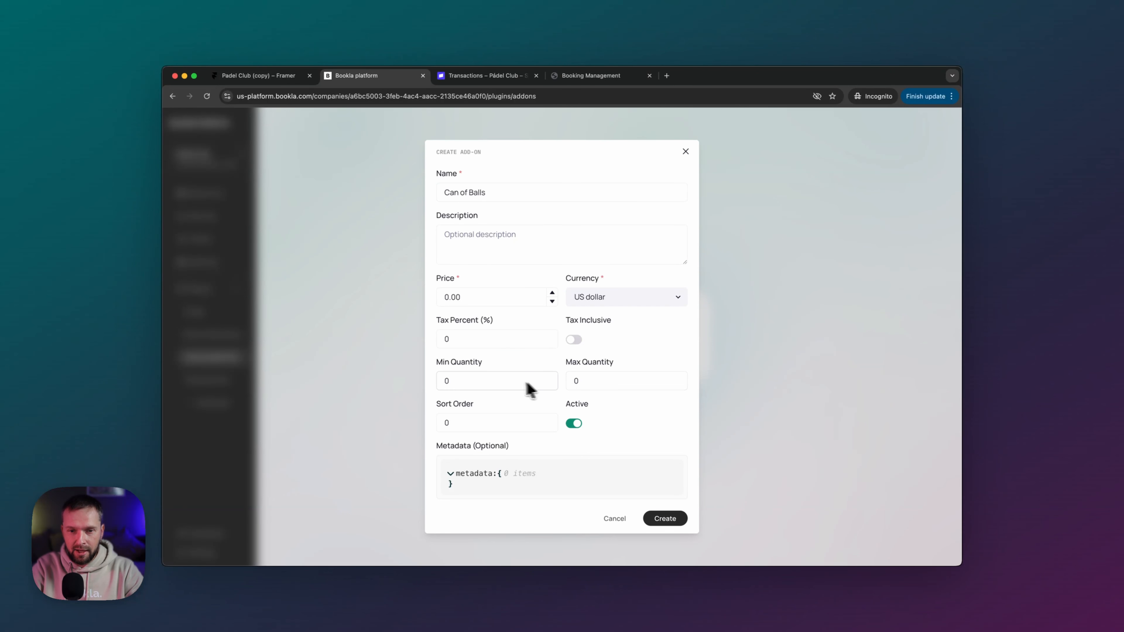
click(568, 381)
key(BackSpace)
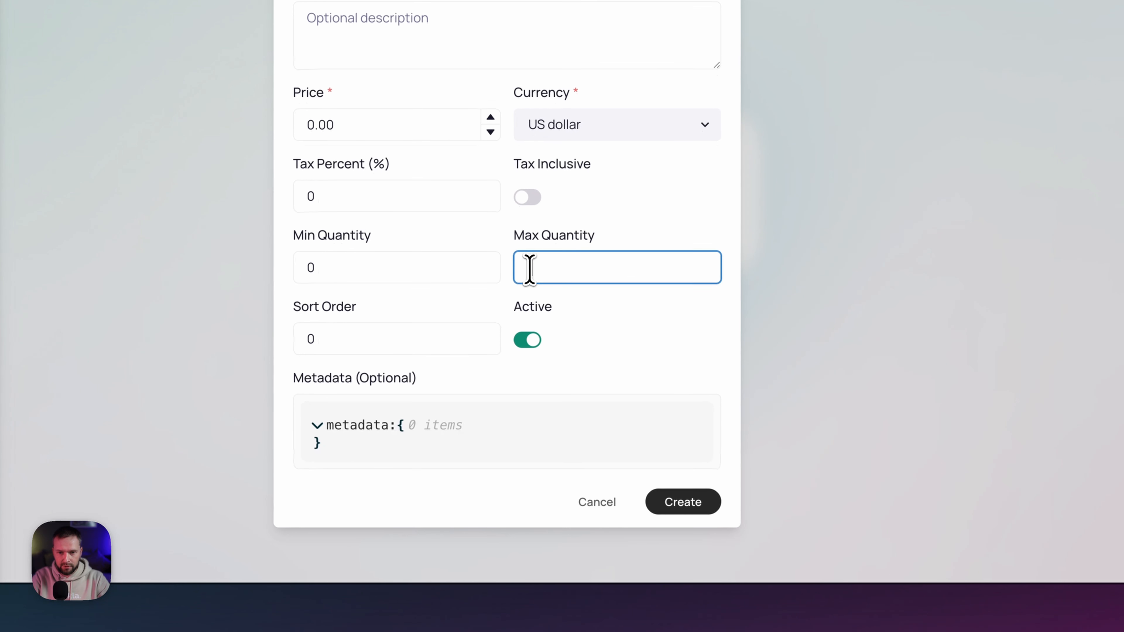
text(1)
click(634, 209)
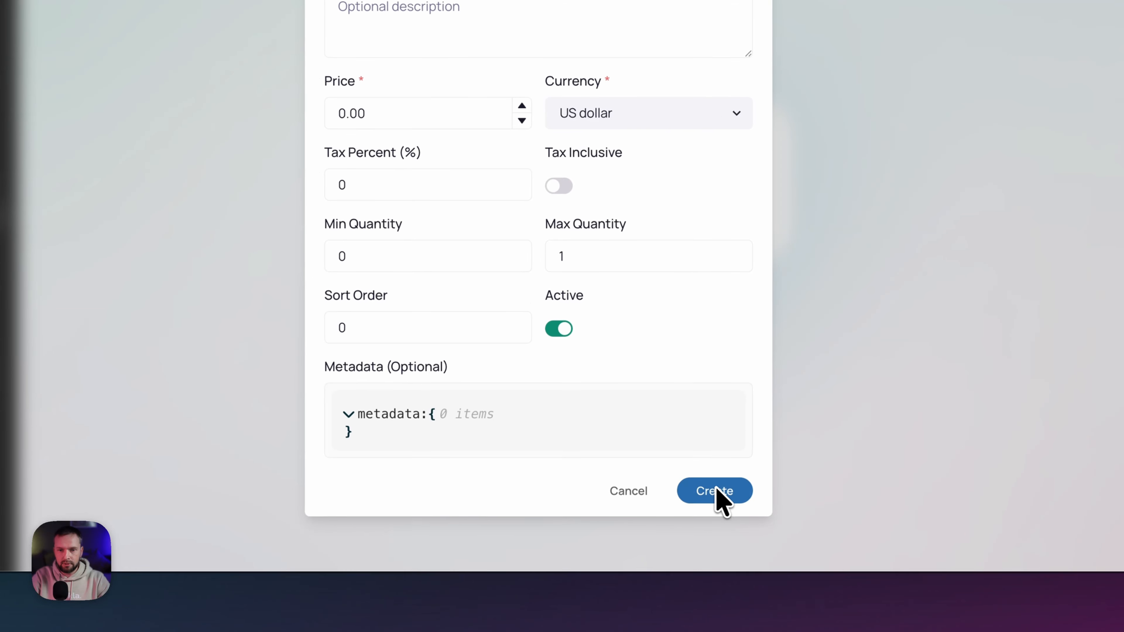
click(338, 113)
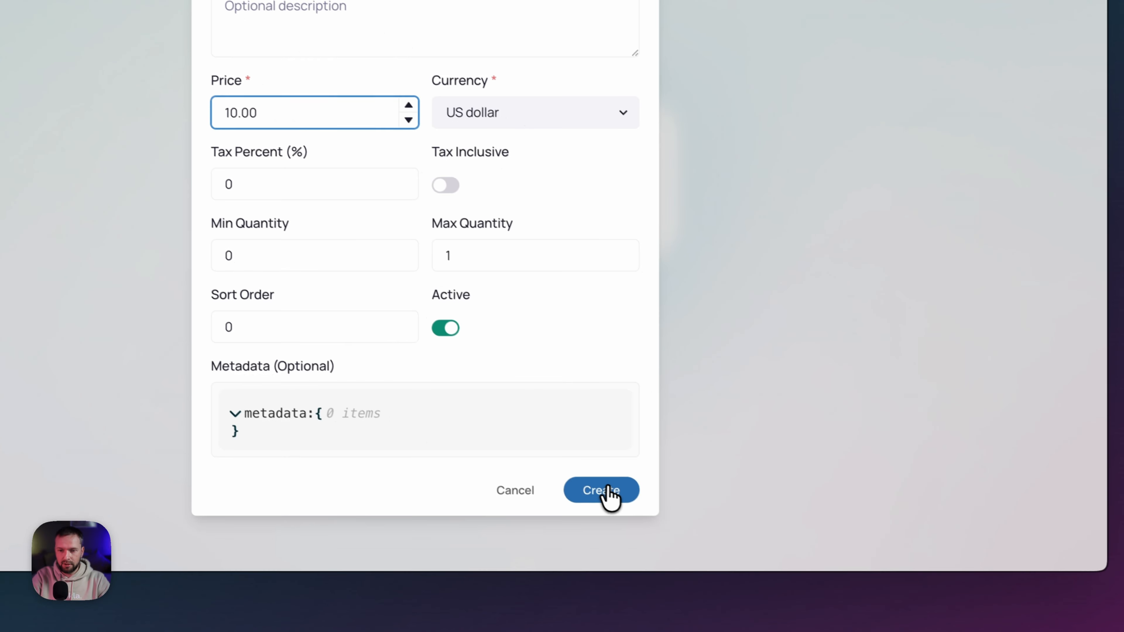
click(761, 581)
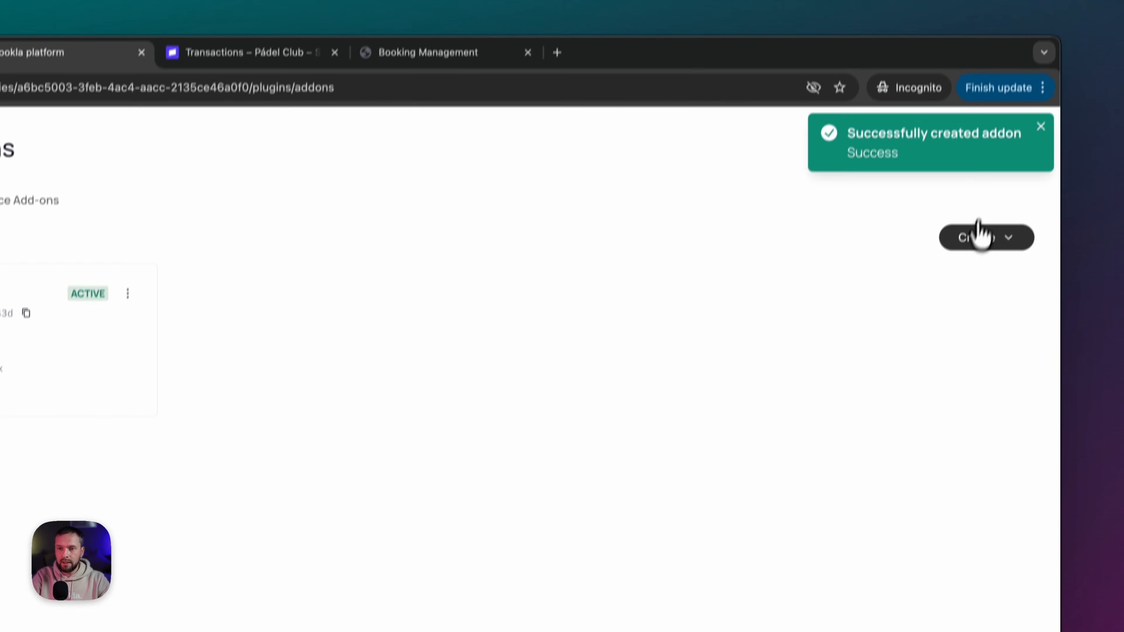
click(978, 234)
- Create a 'Rackets rental' add-on priced 5.00 USD with max quantity 4
click(929, 309)
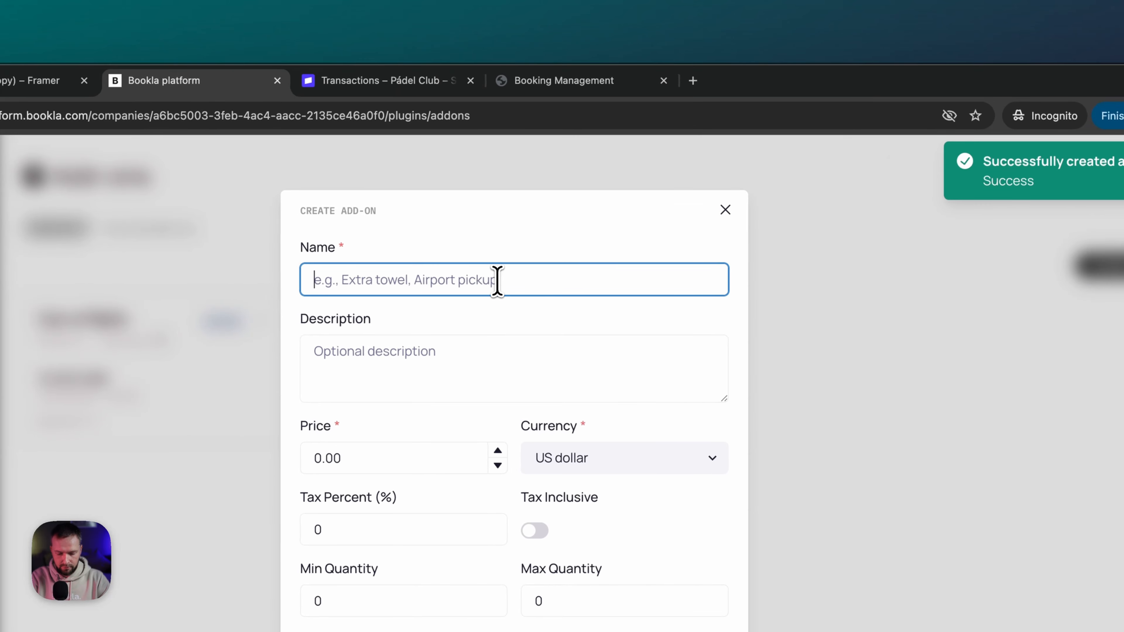
text(Pa)
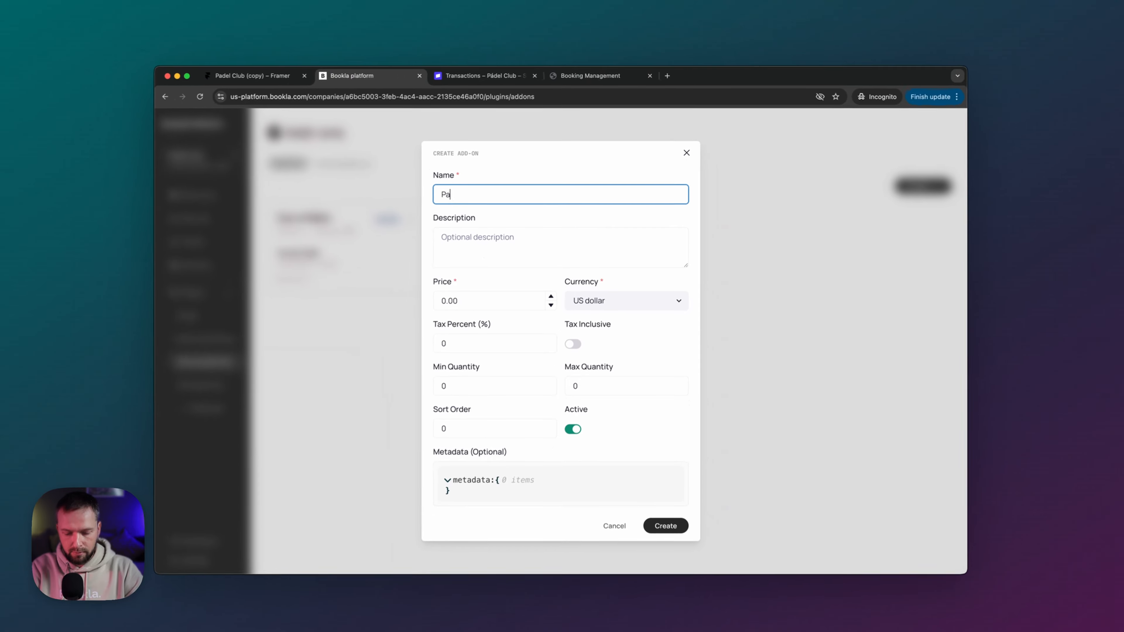
key(BackSpace)
key(BackSpace)
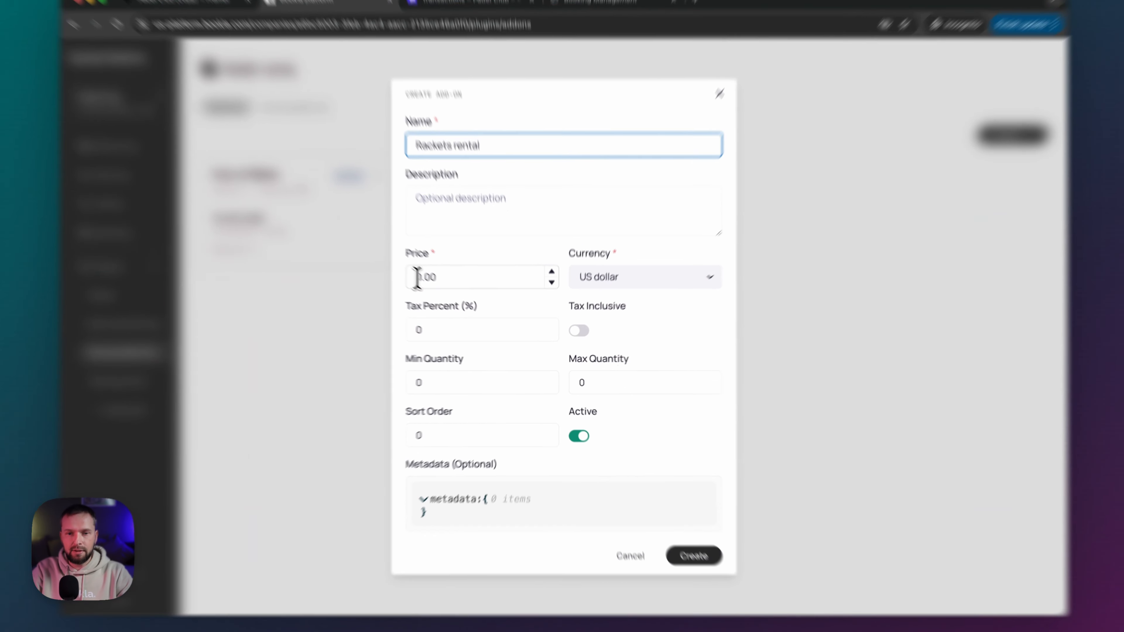
drag(448, 298, 445, 298)
text(5)
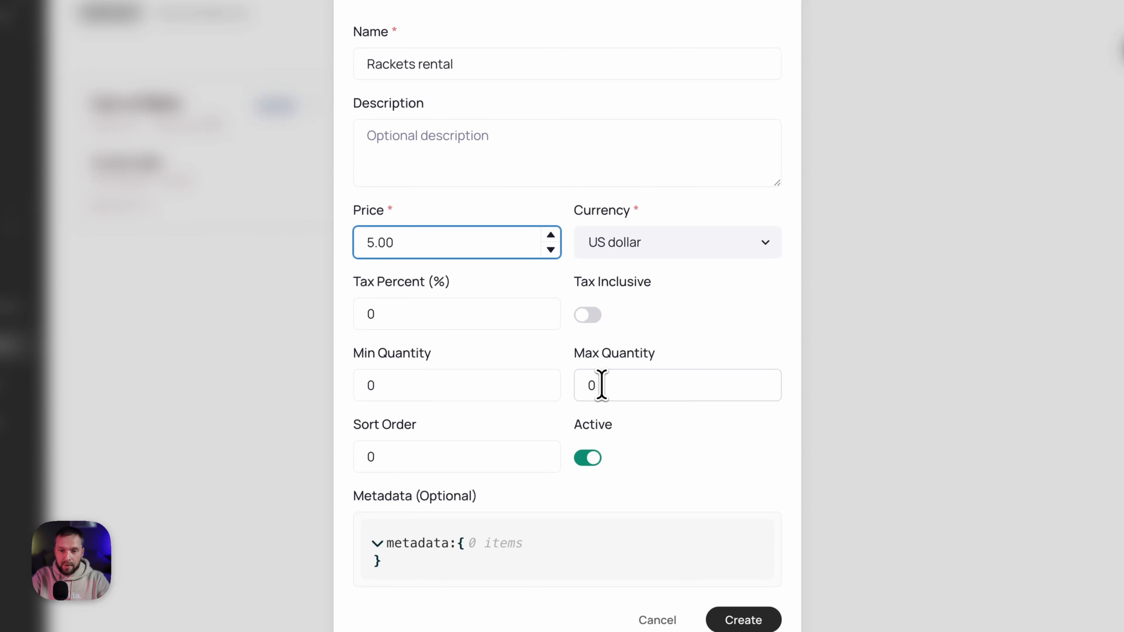
drag(601, 386, 588, 385)
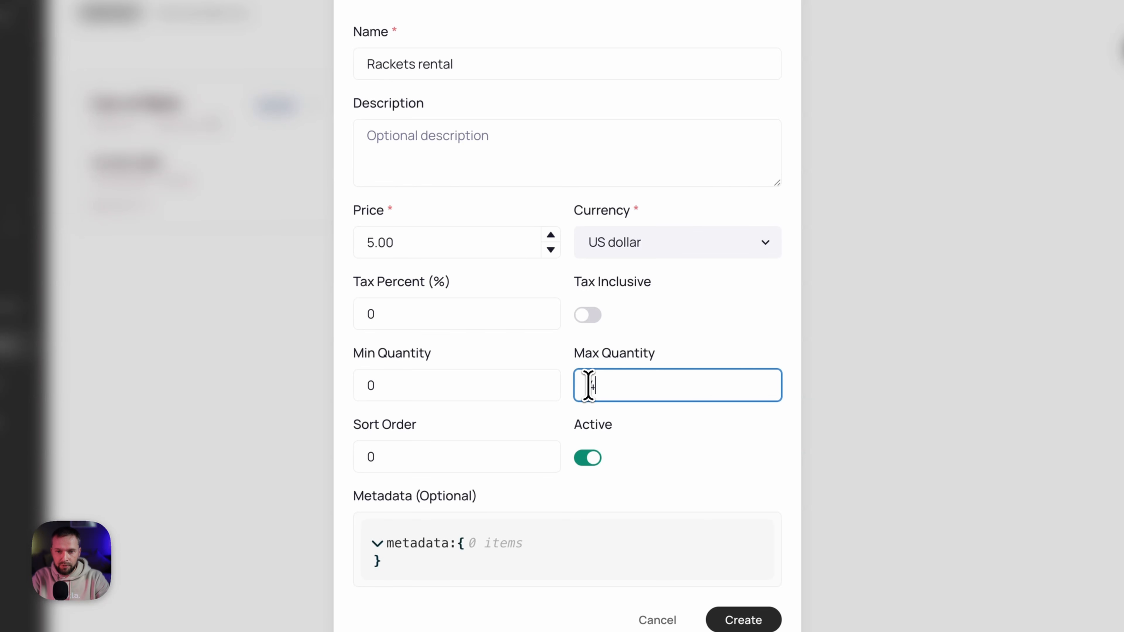
click(747, 327)
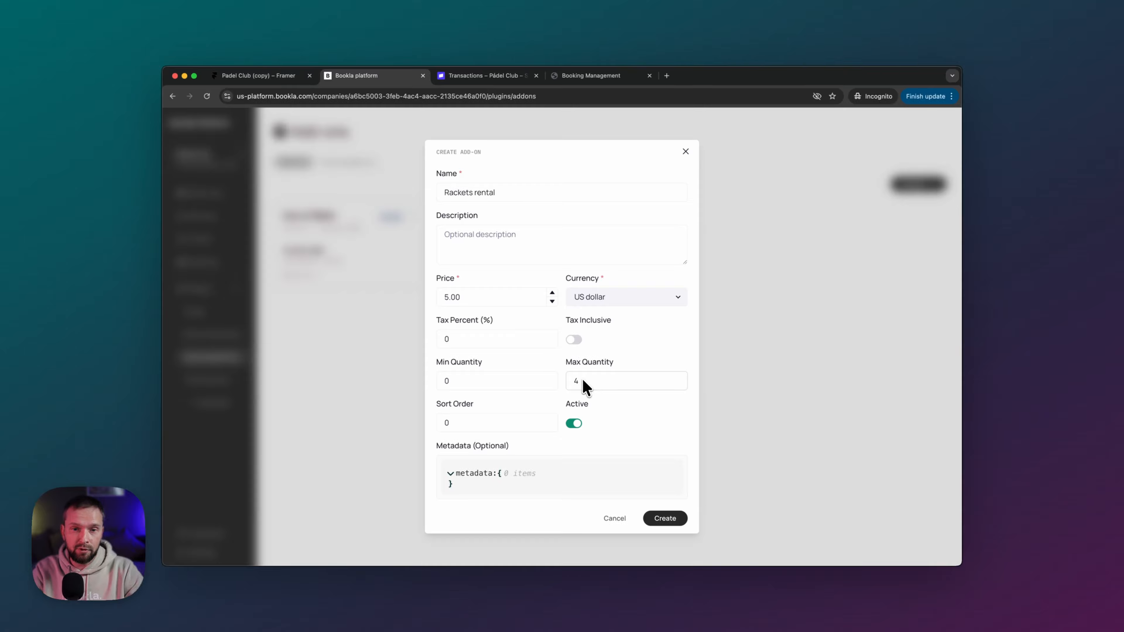
click(668, 520)
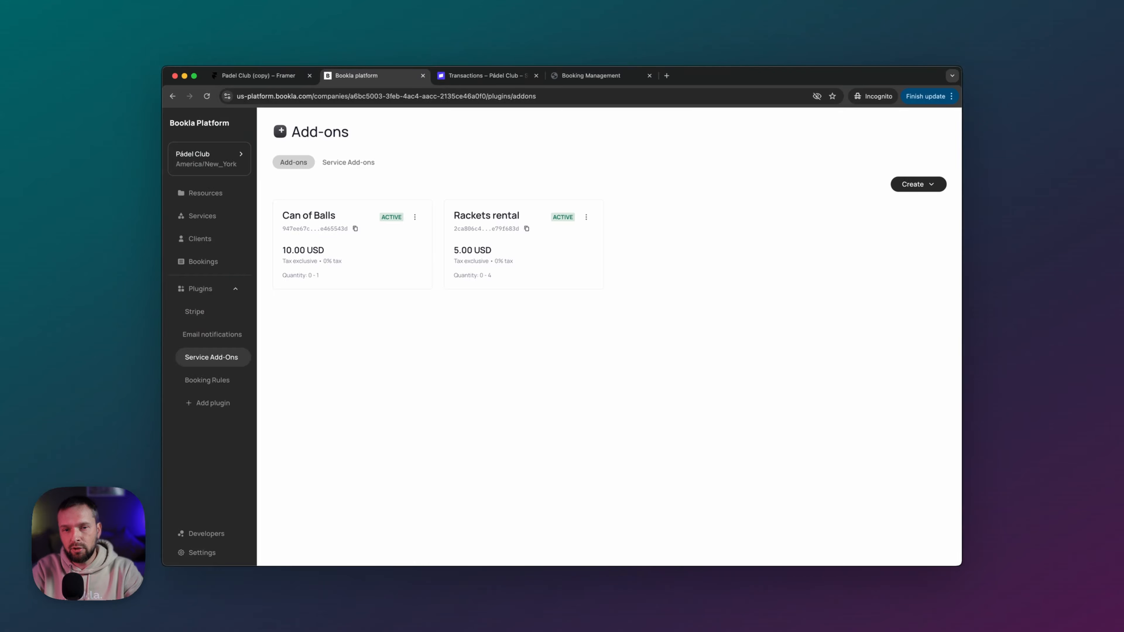
- Link Can of Balls and Rackets rental to the Court Reservation service
click(358, 163)
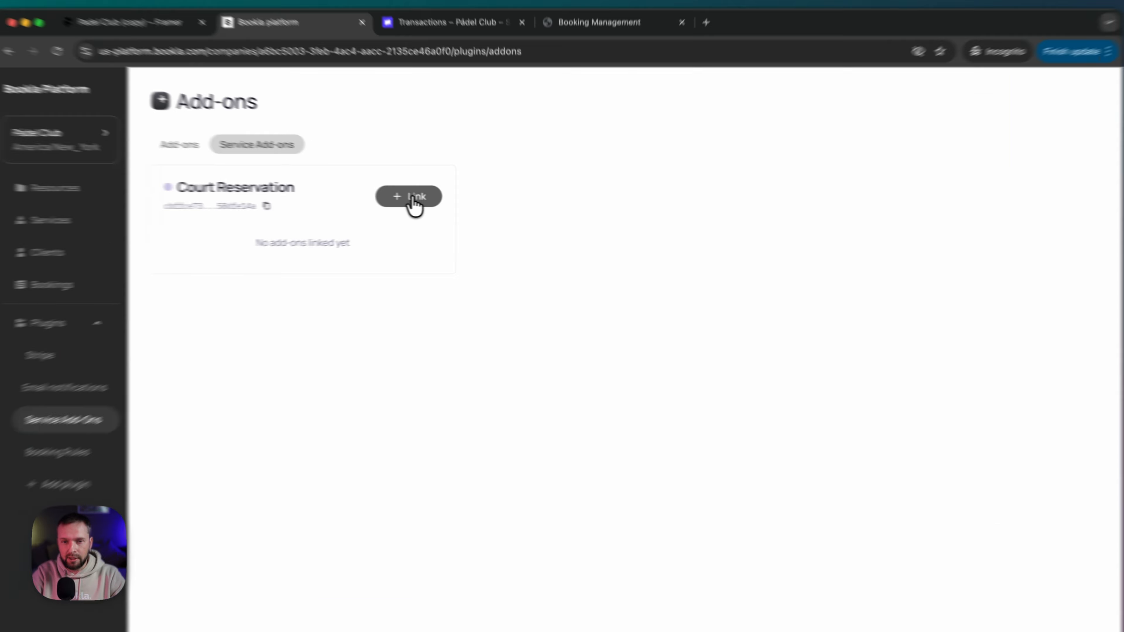
click(460, 201)
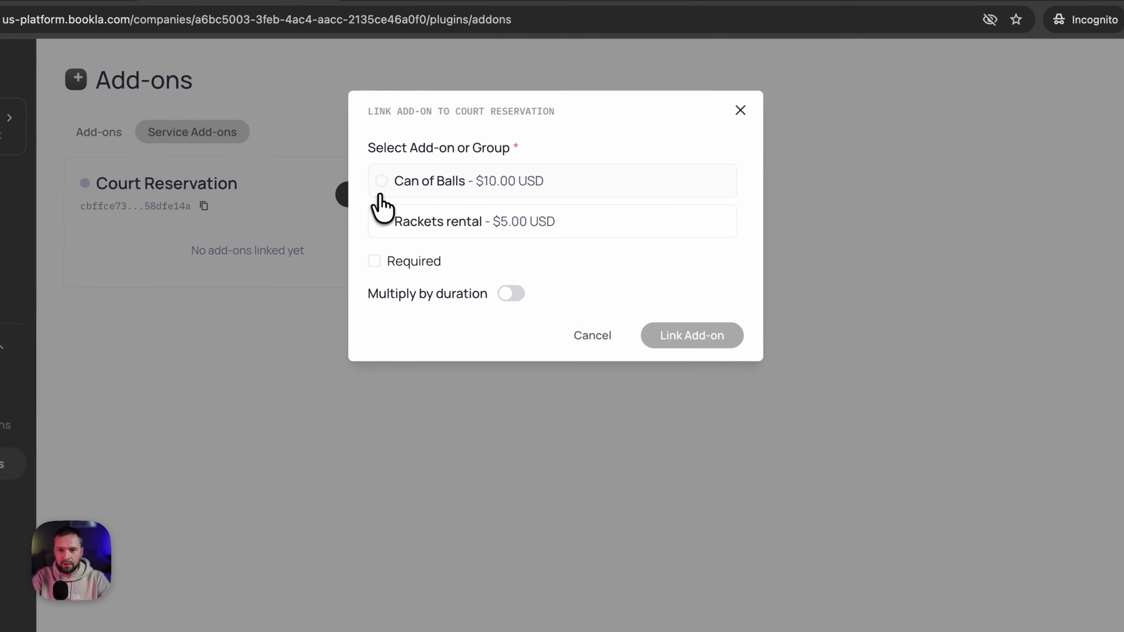
click(381, 181)
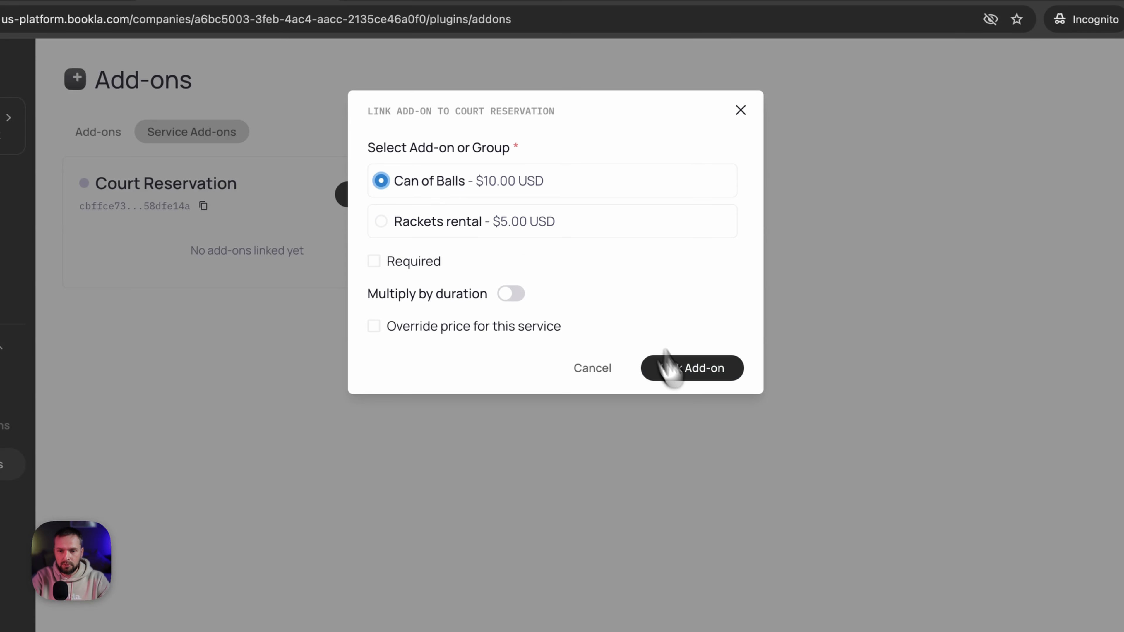
click(714, 383)
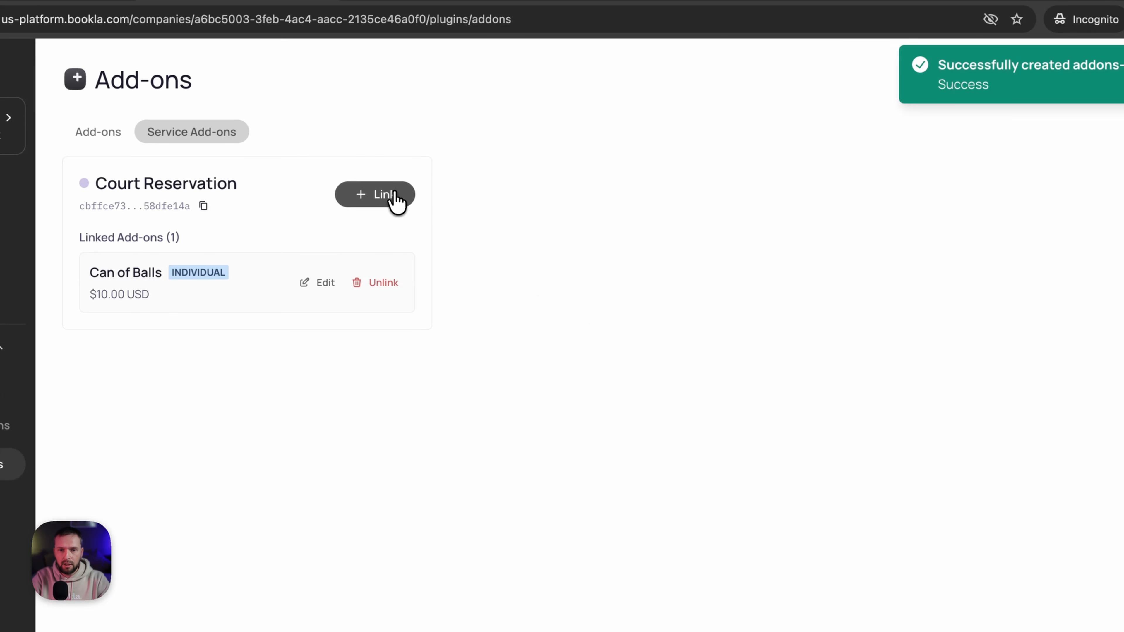
click(395, 198)
click(380, 182)
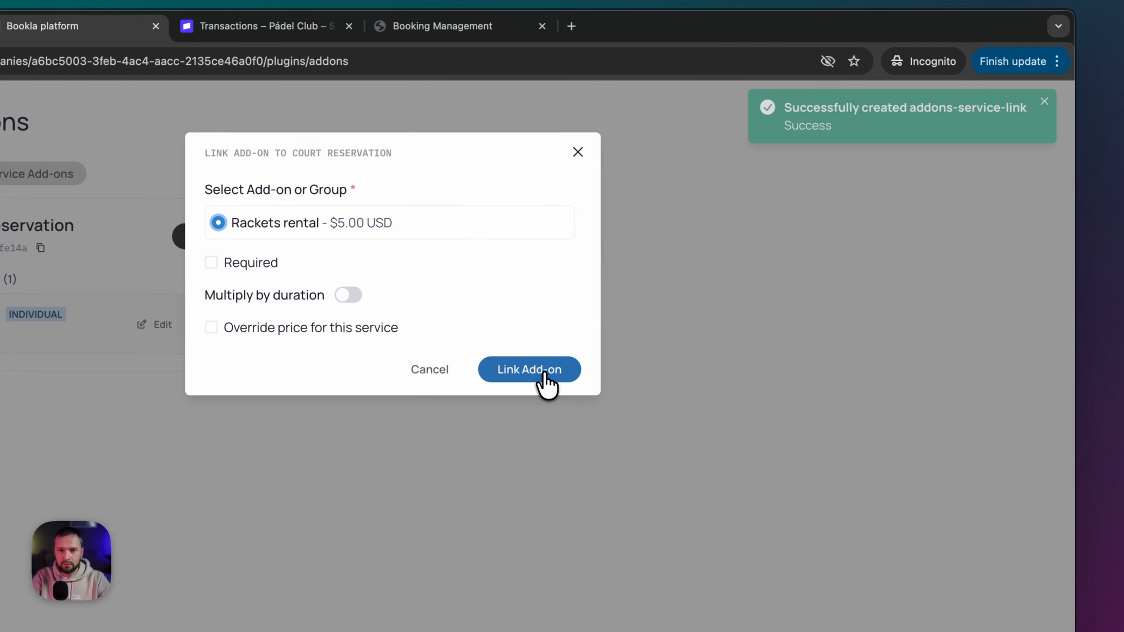
click(544, 376)
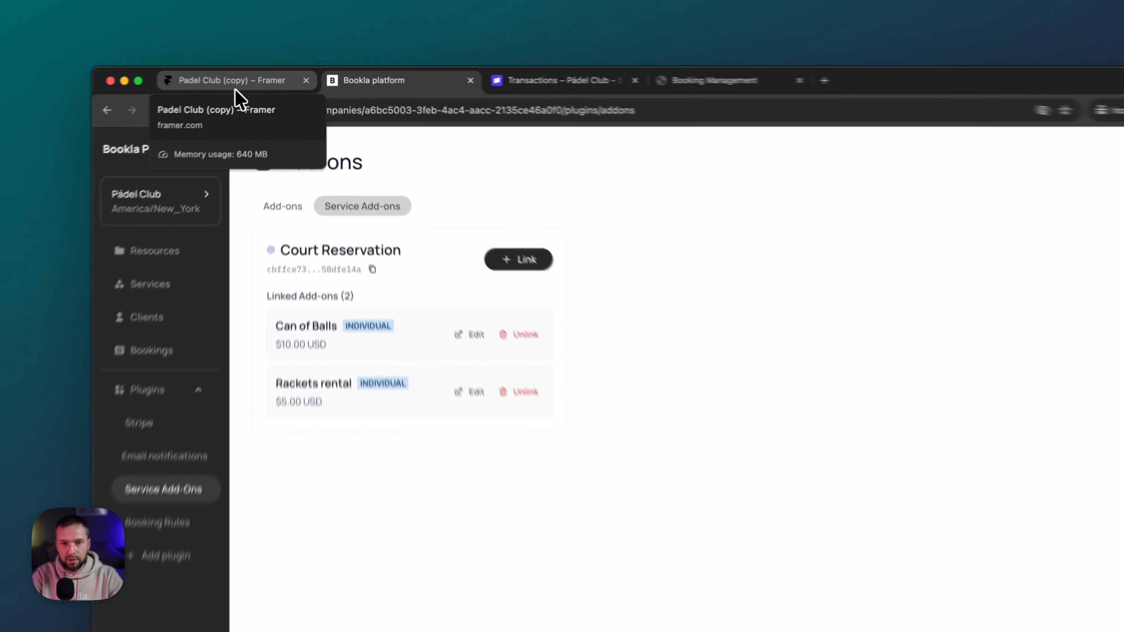
- In the Pádel Club Booking component, set the widget's Add-ons option to Yes
click(261, 78)
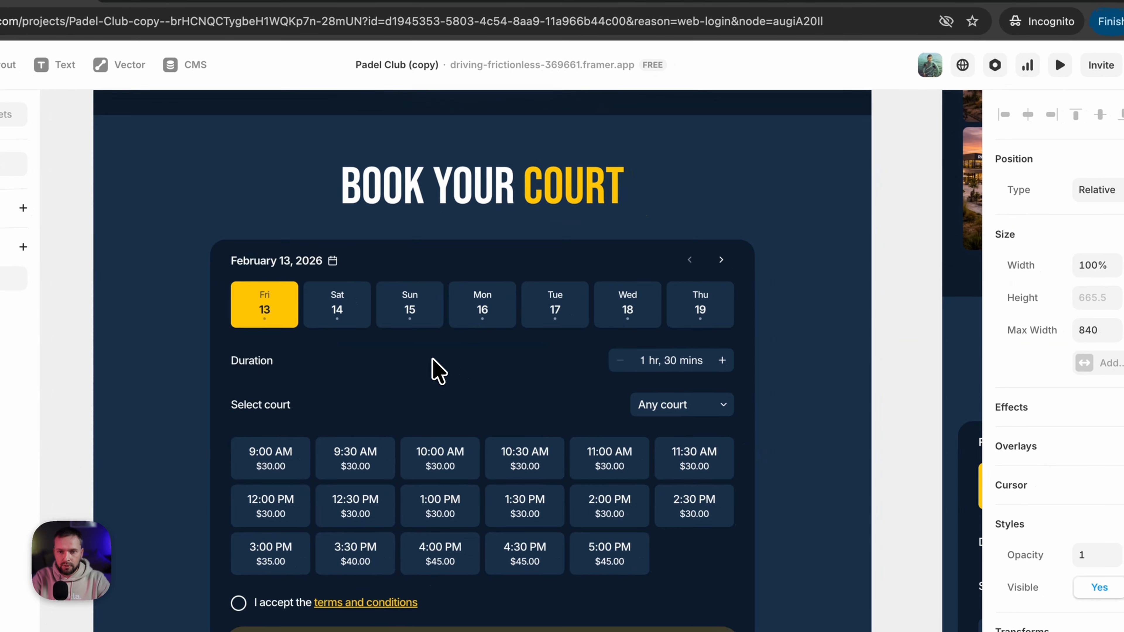
double_click(602, 433)
click(414, 287)
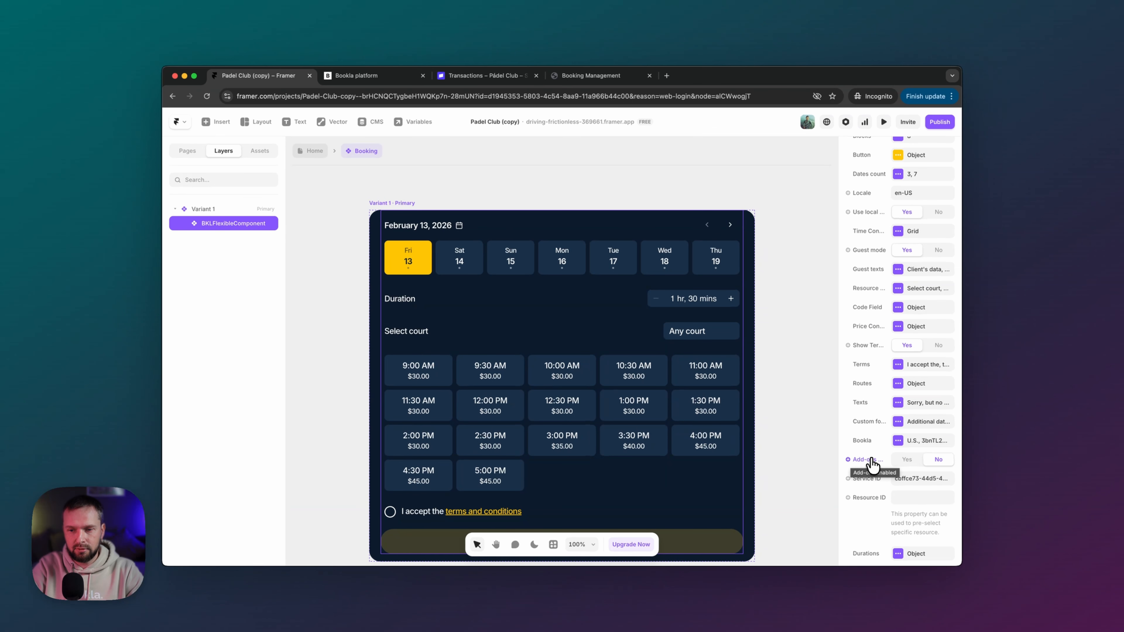
click(906, 459)
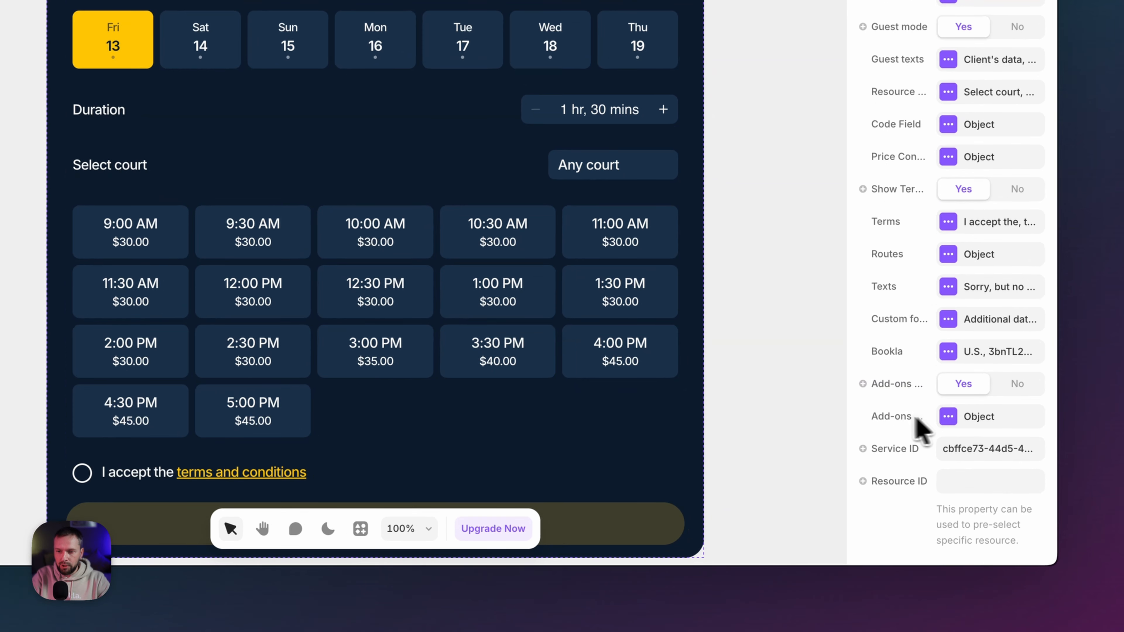
- Review the default Texts and Styles in the Add-ons configuration
click(948, 416)
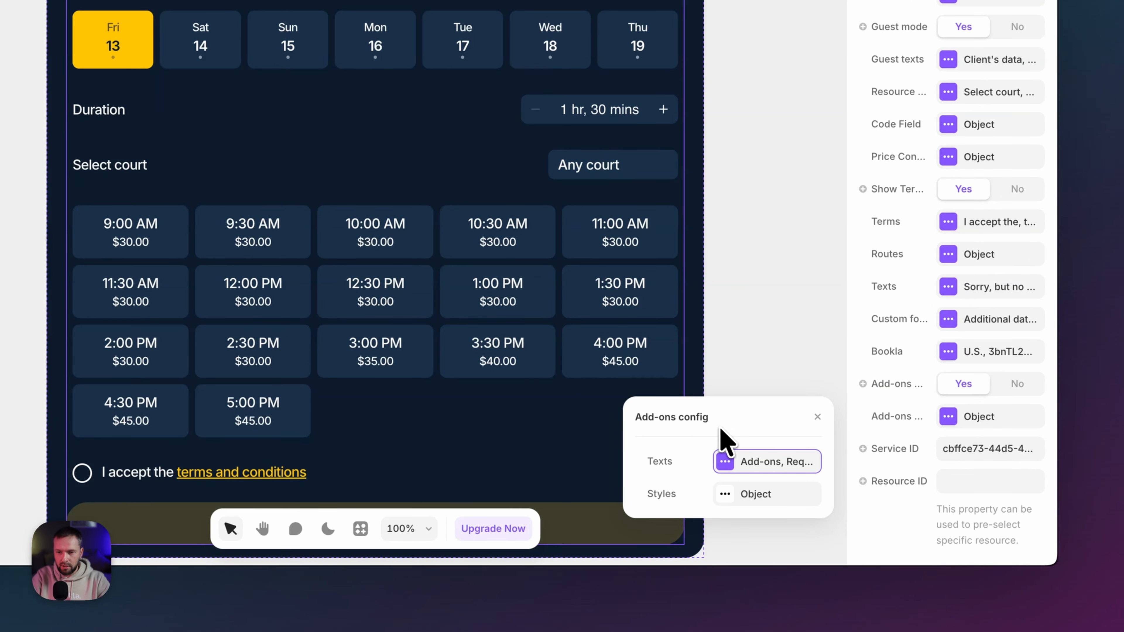
click(724, 461)
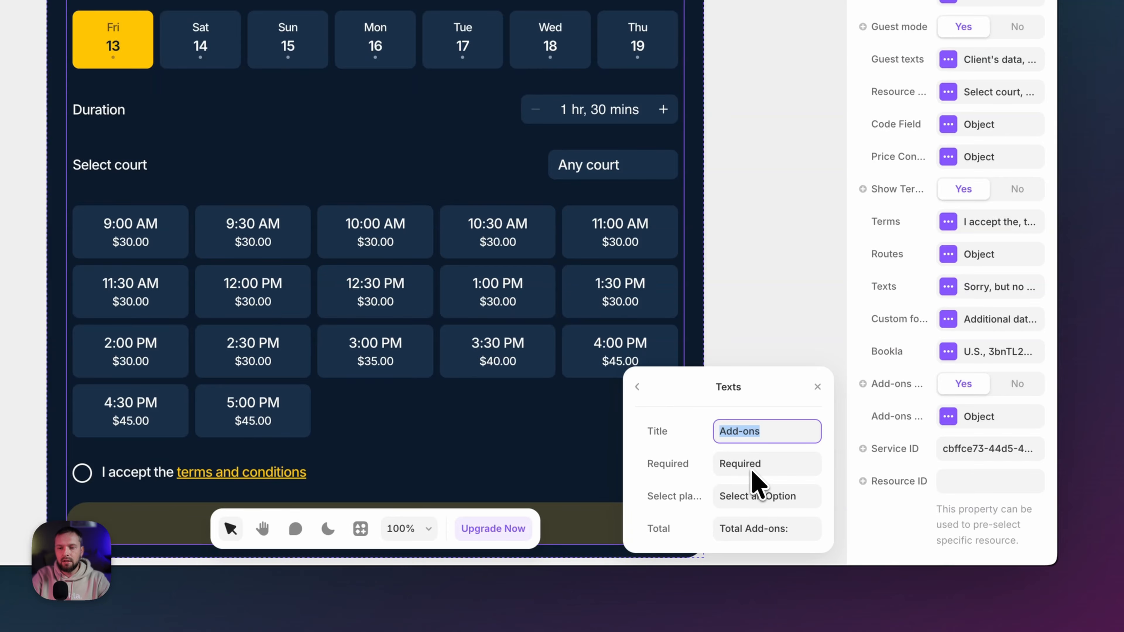
click(637, 386)
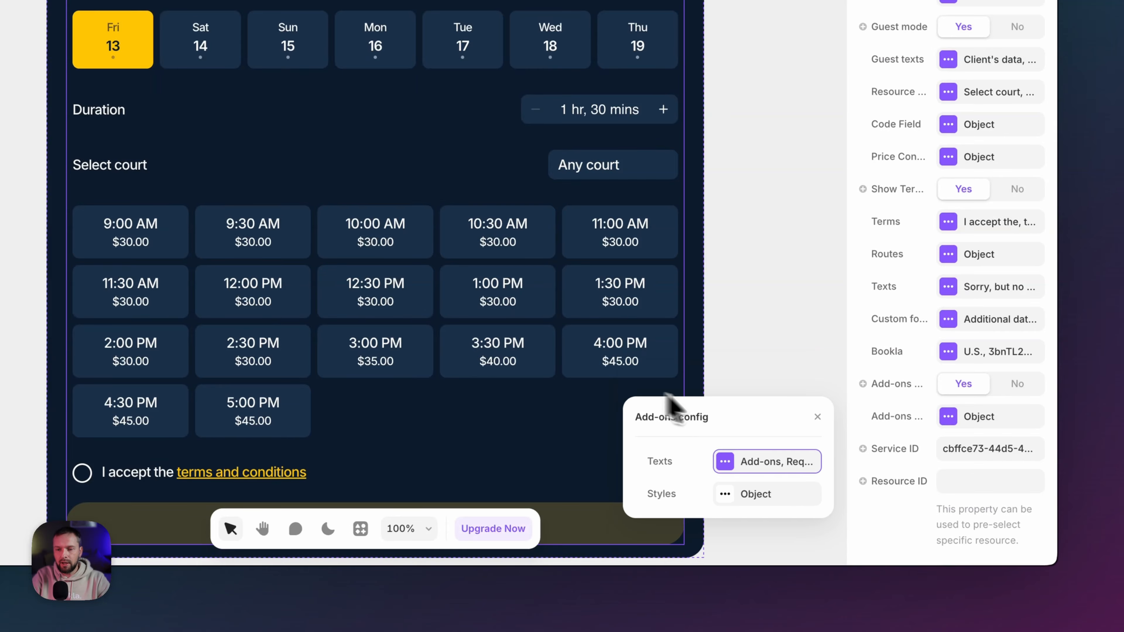
click(726, 494)
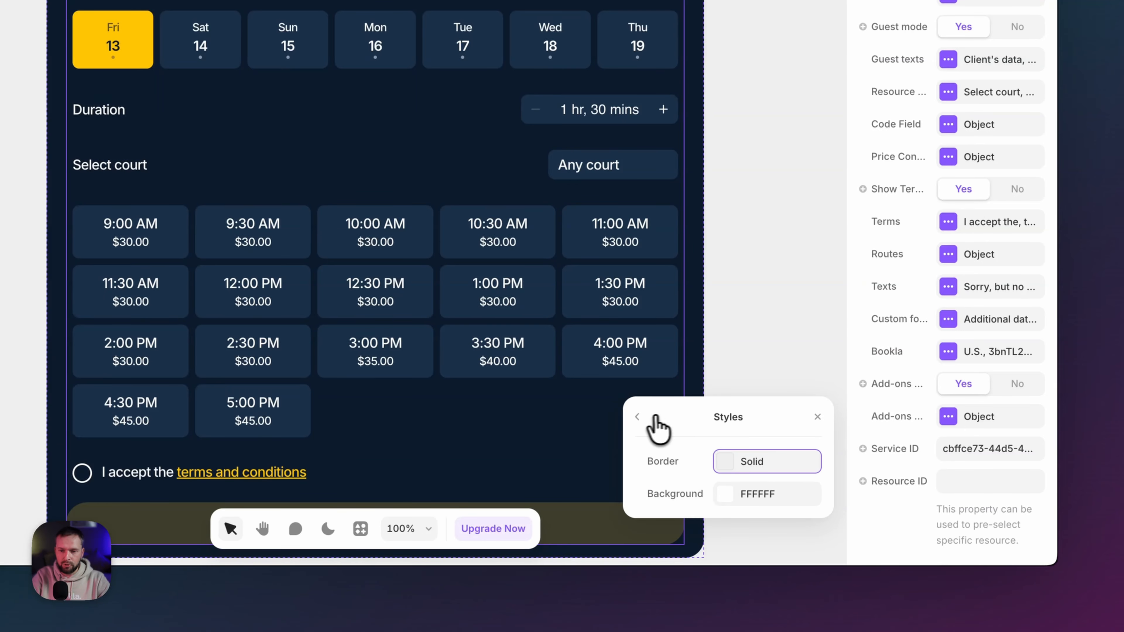
click(639, 417)
click(817, 420)
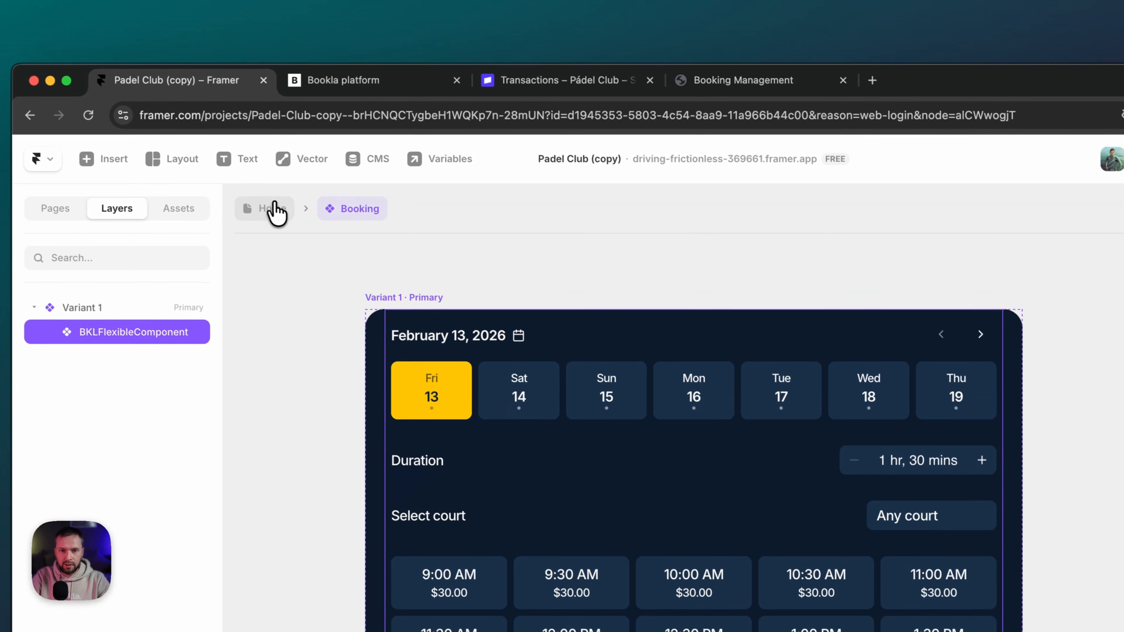
- Preview the site, book Saturday 14 at 8:30 AM and inspect the Add-ons section
click(40, 43)
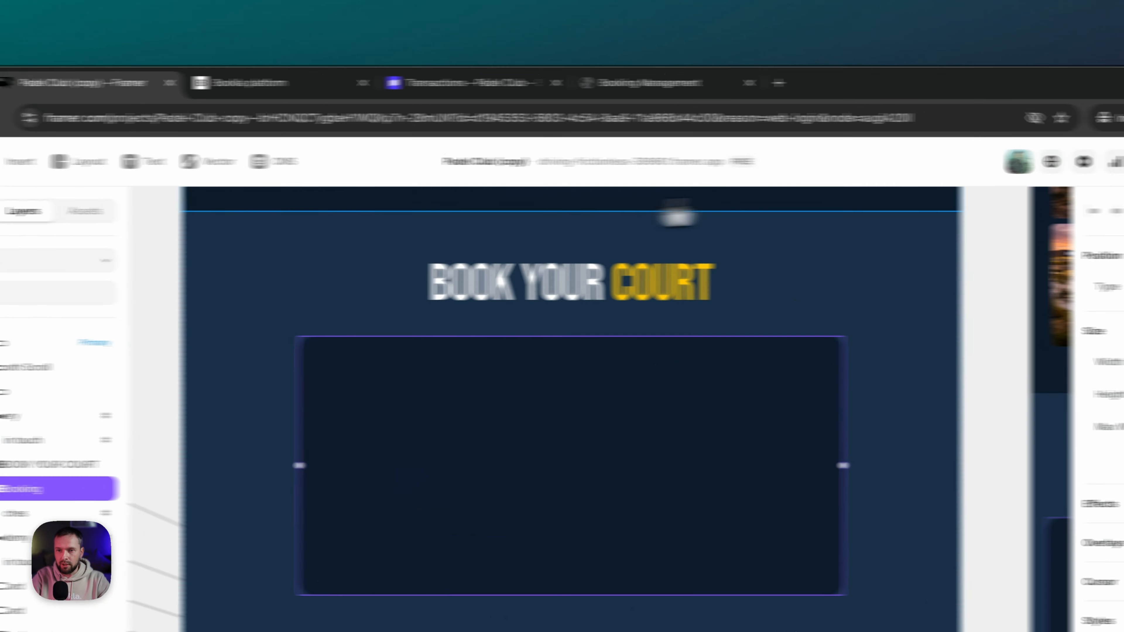
click(965, 162)
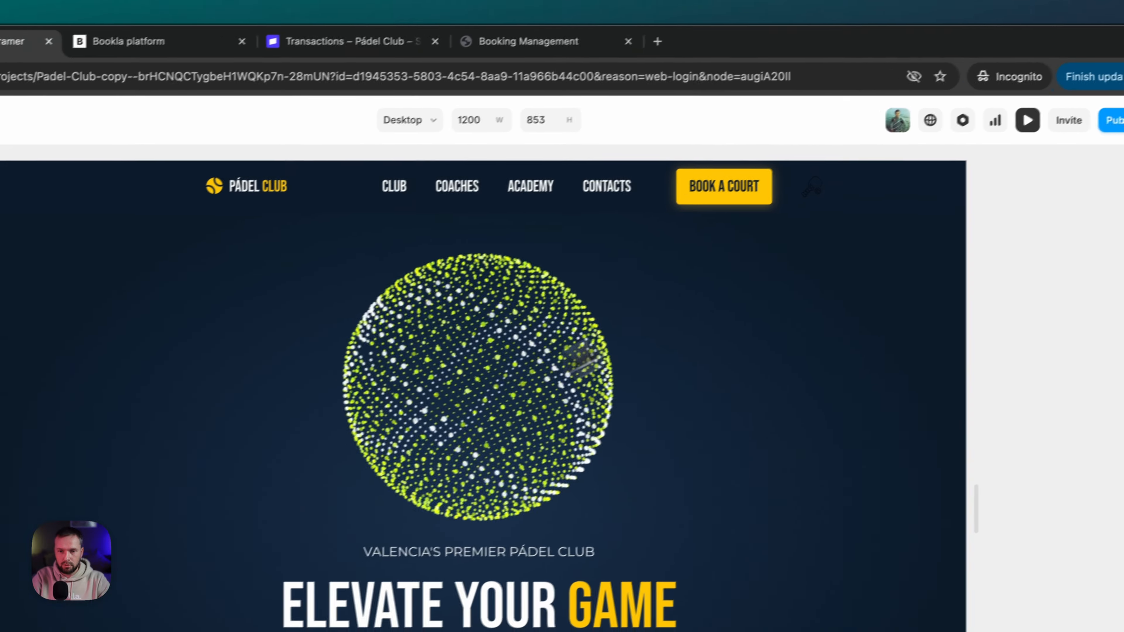
click(725, 190)
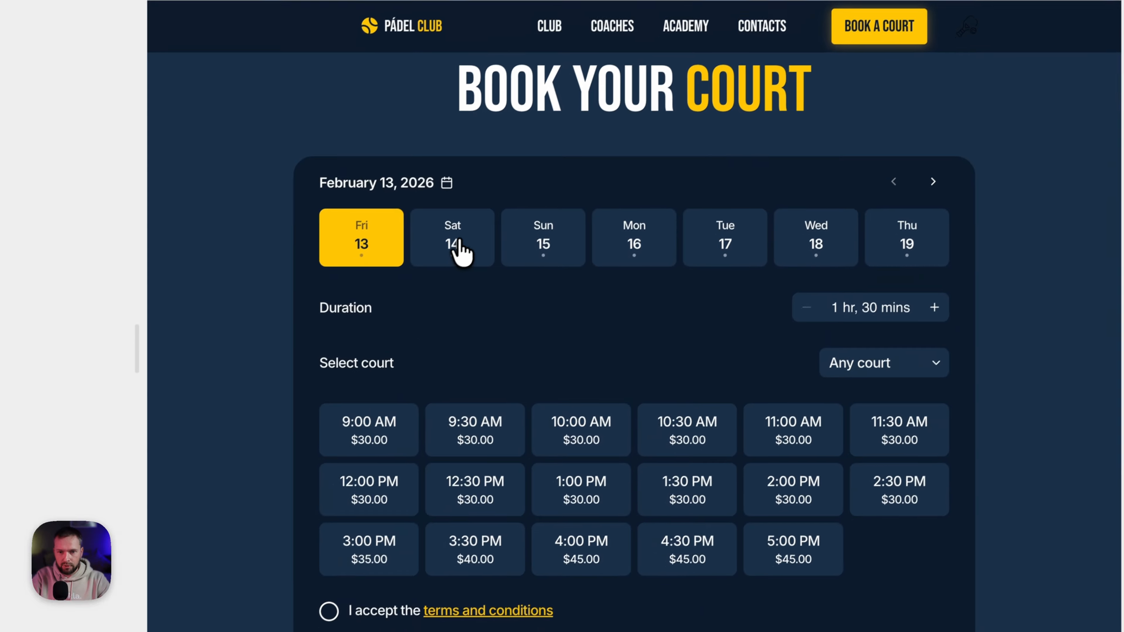
click(321, 392)
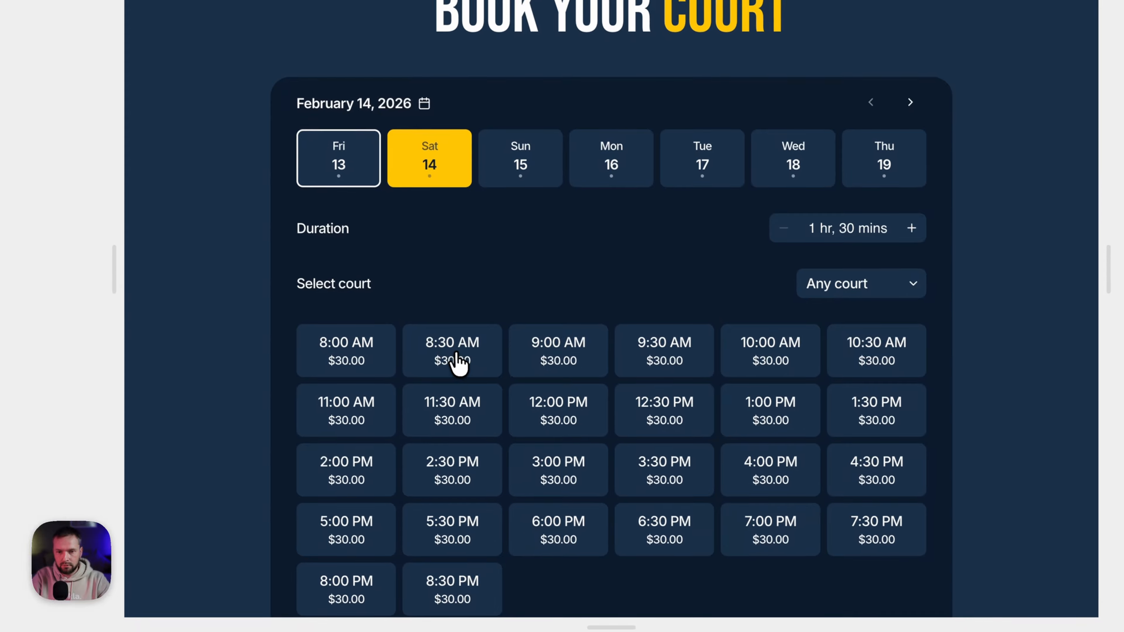
click(486, 436)
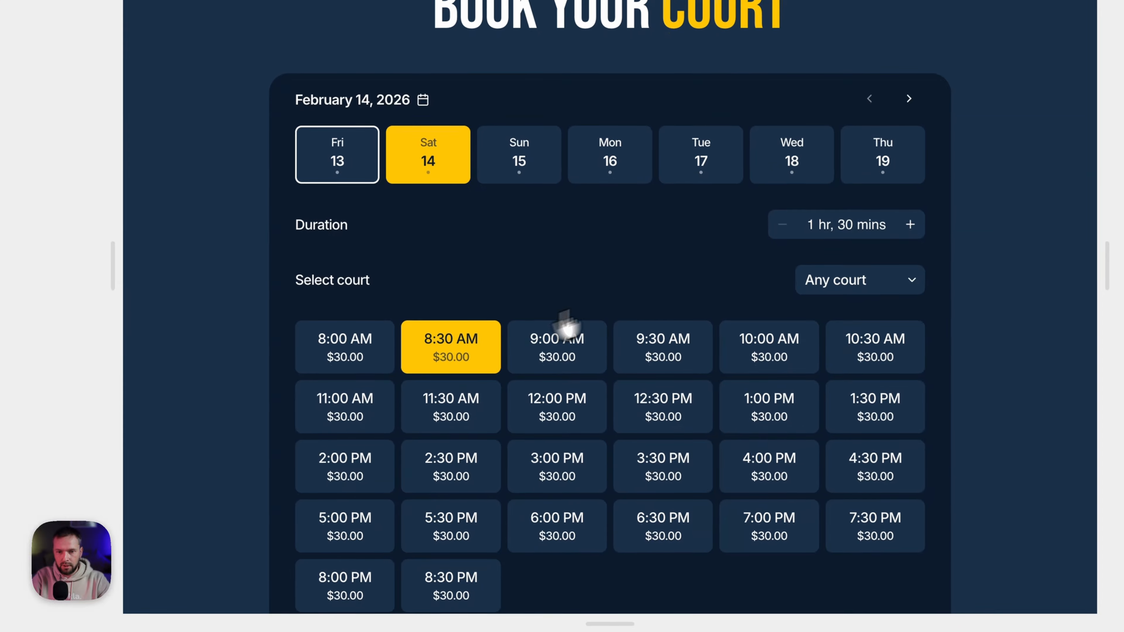
scroll(630, 292, down, 6)
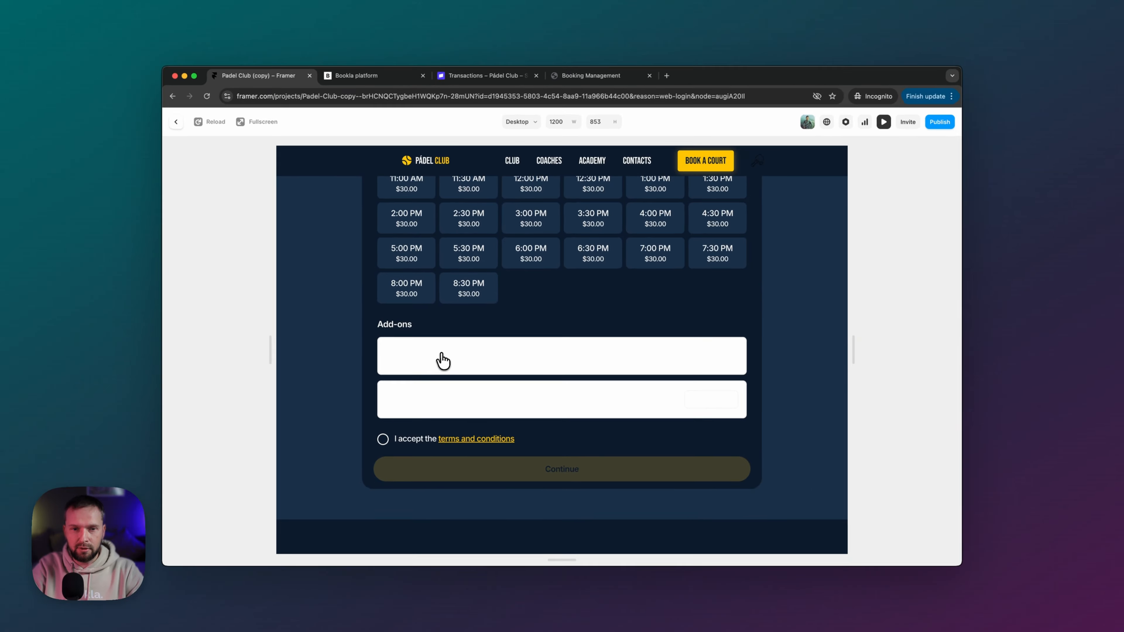
click(179, 121)
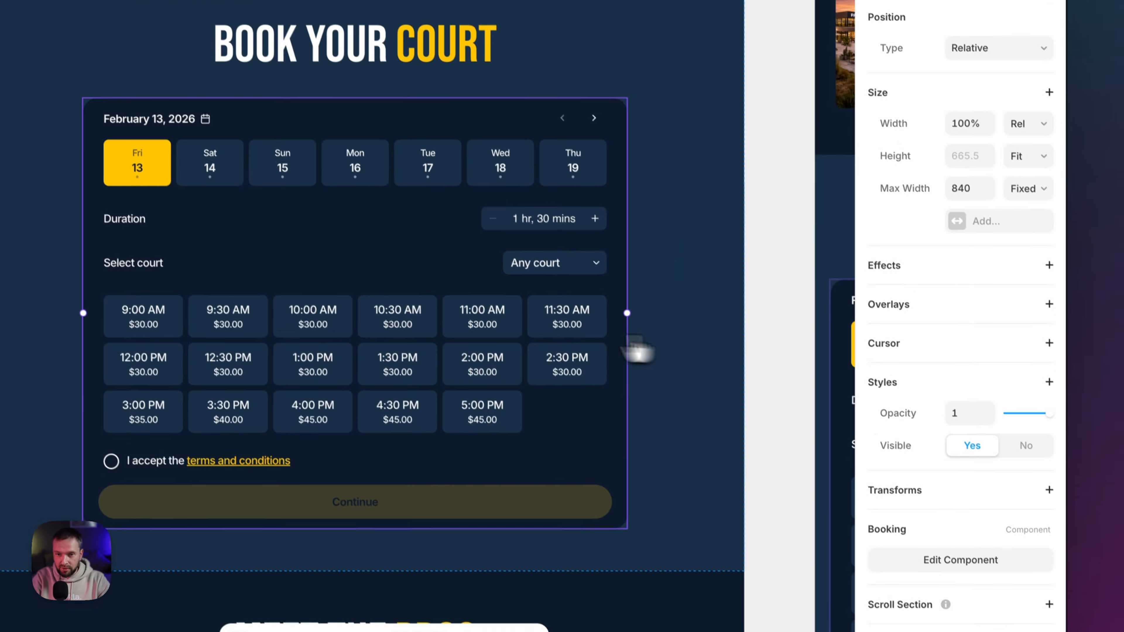
- Set the booking widget's add-on card background to Dark Blue
double_click(509, 346)
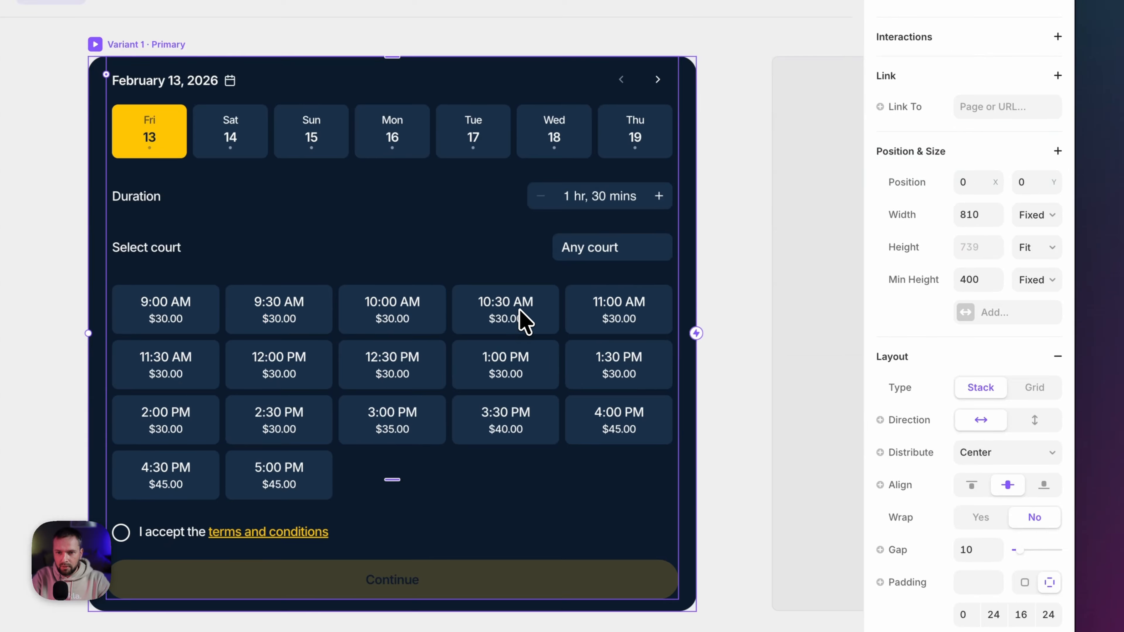
click(520, 310)
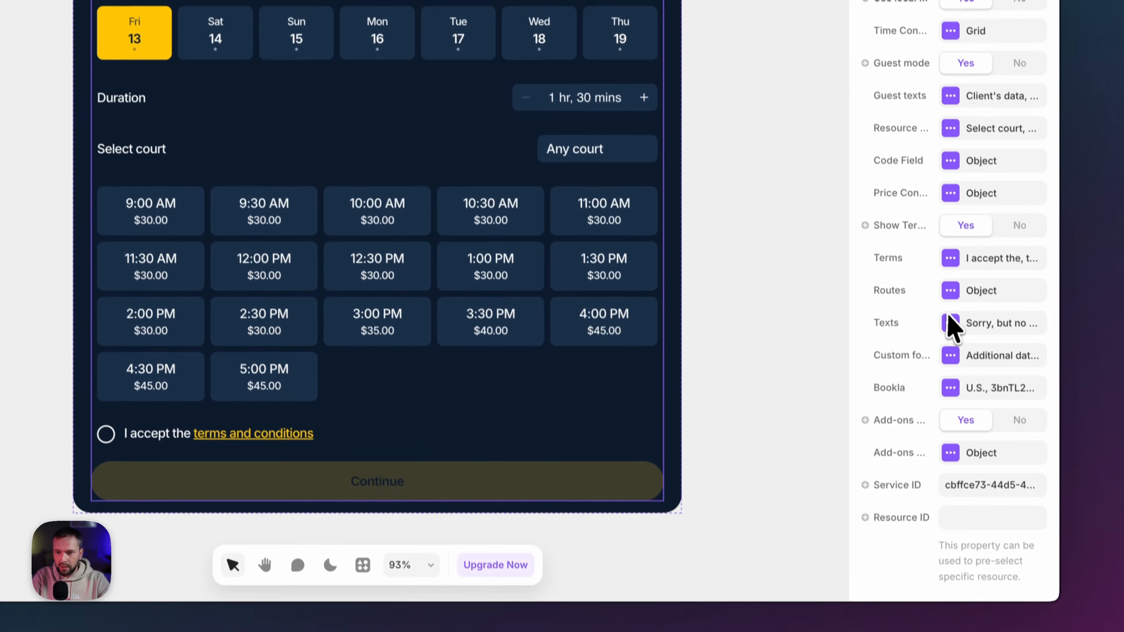
click(973, 437)
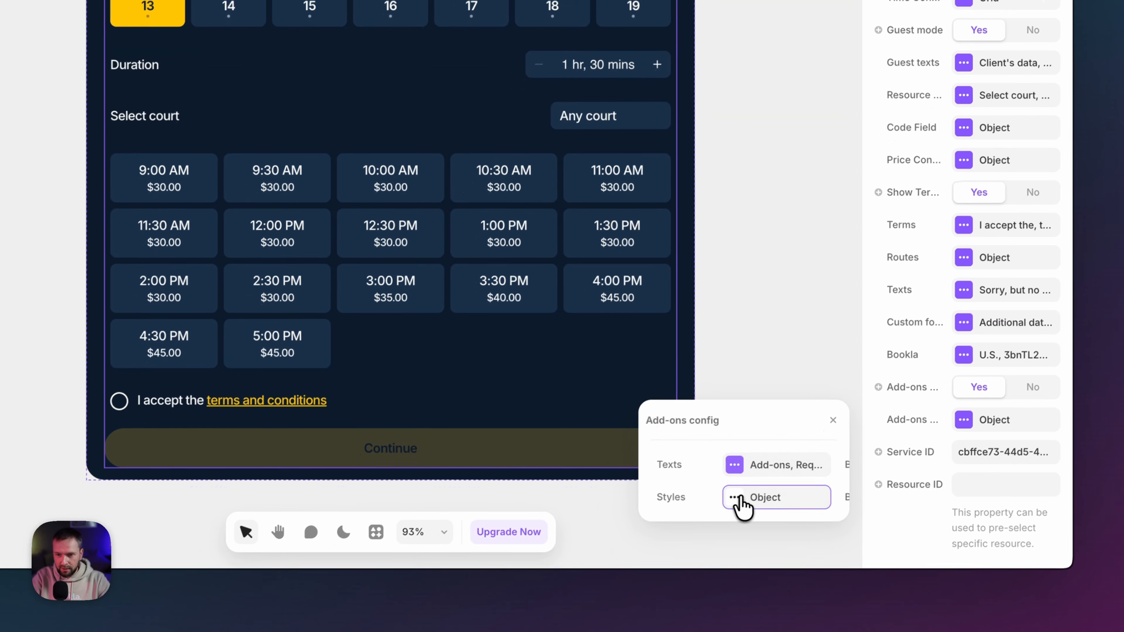
click(737, 515)
click(747, 496)
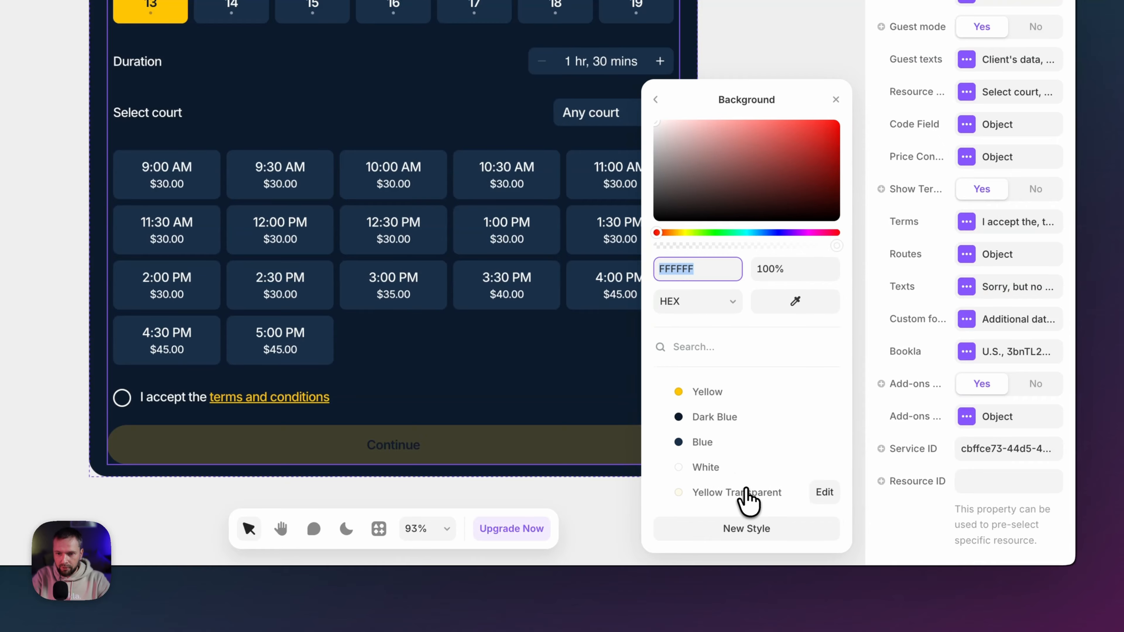
click(703, 420)
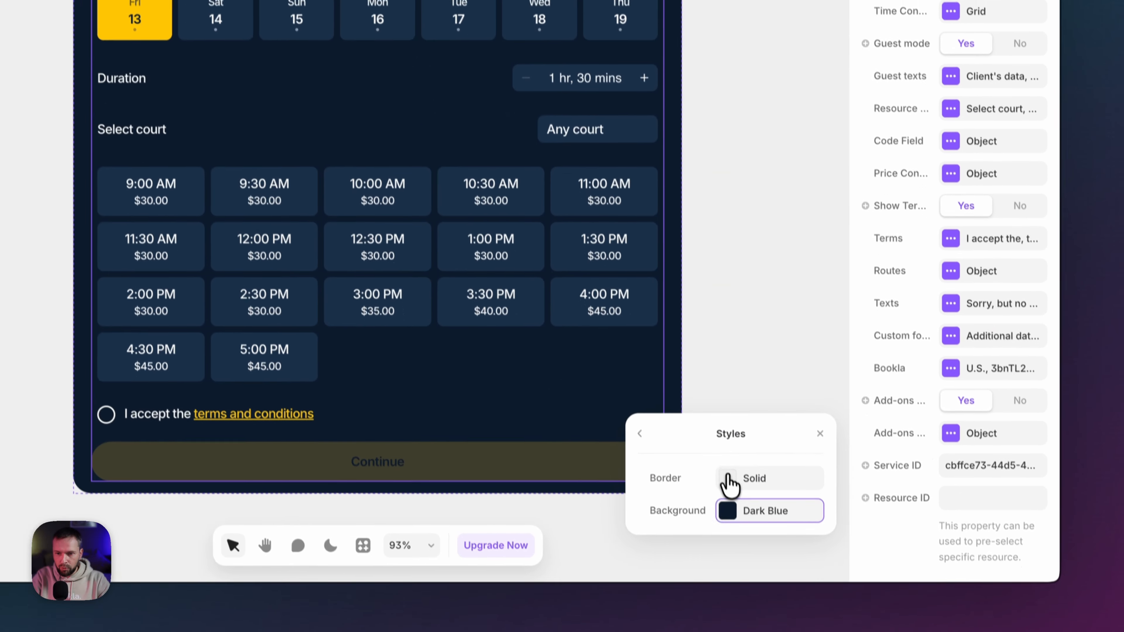
- Make the add-on card border White and preview the site from Home
click(748, 555)
click(734, 469)
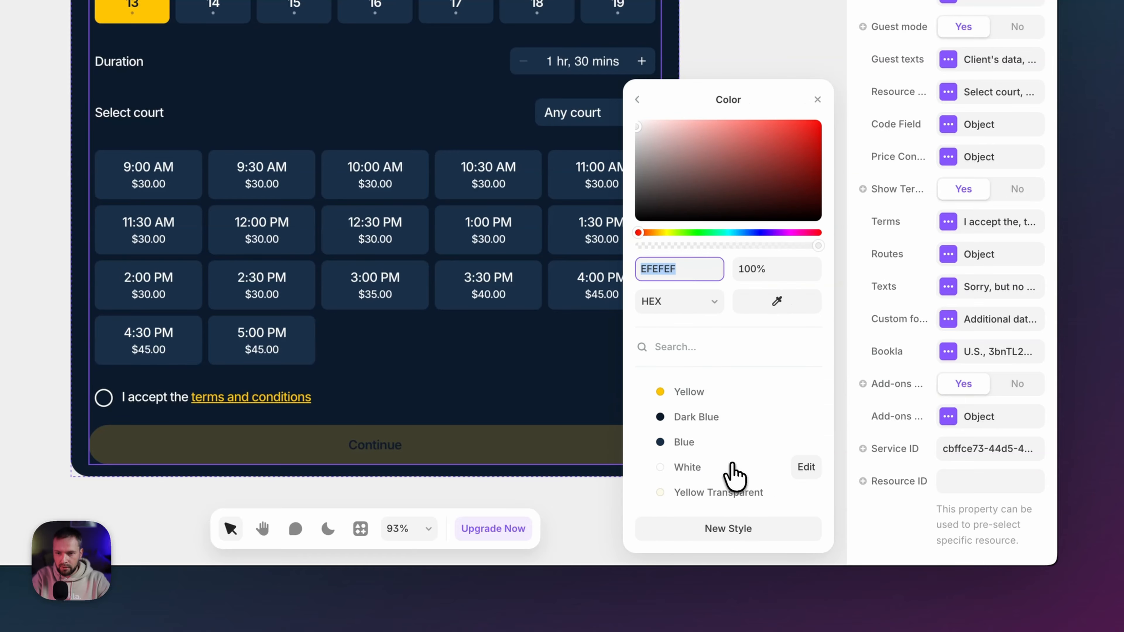
click(689, 468)
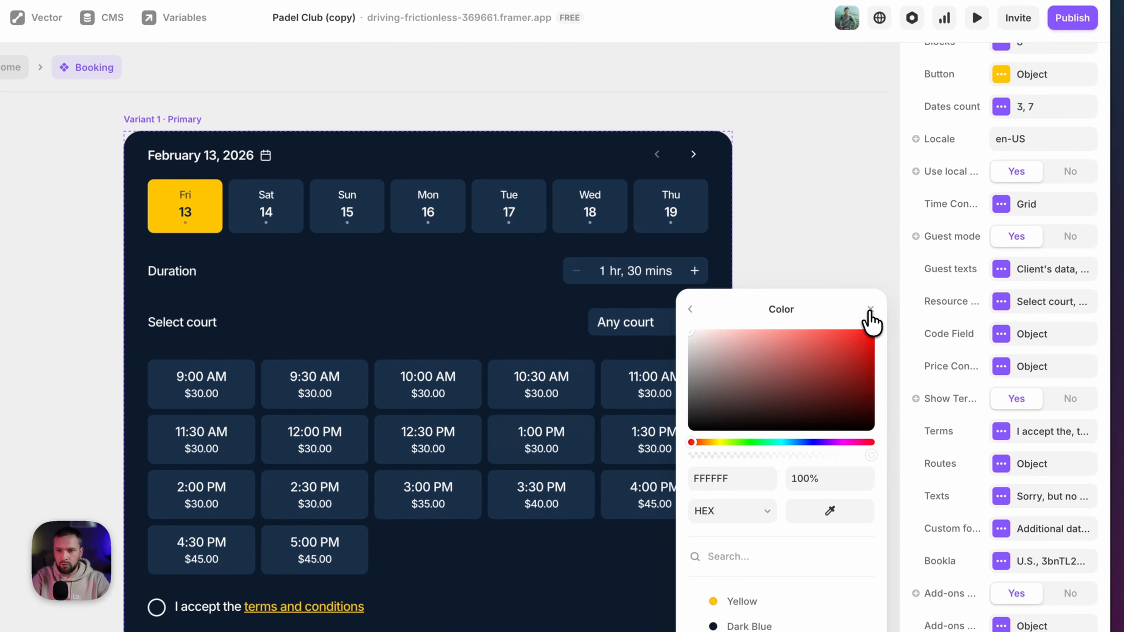
click(818, 104)
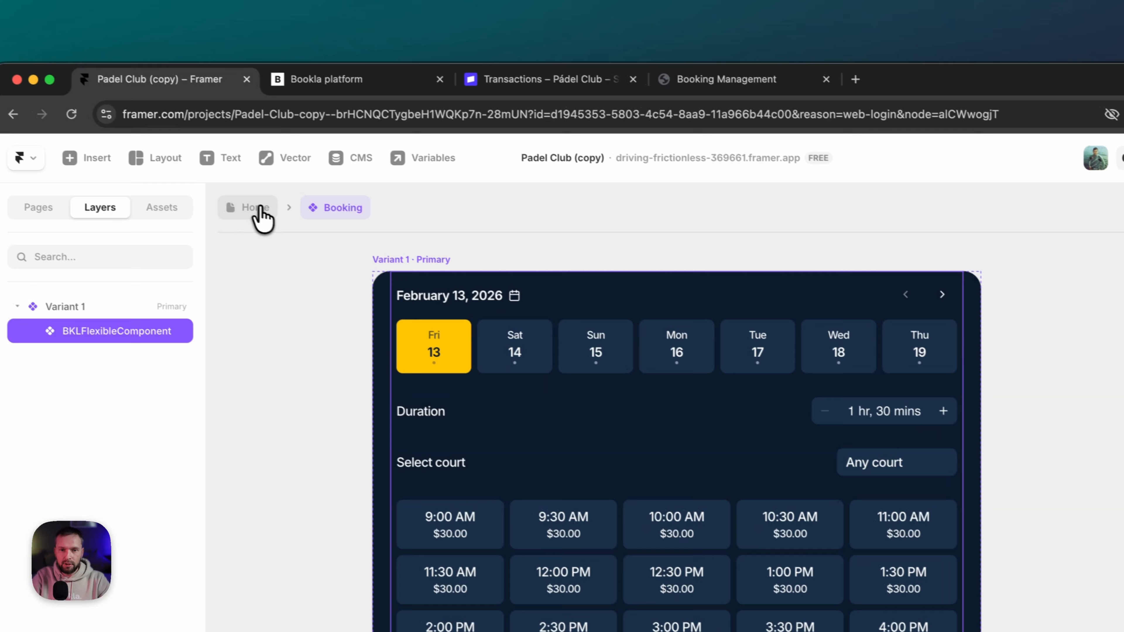
click(12, 71)
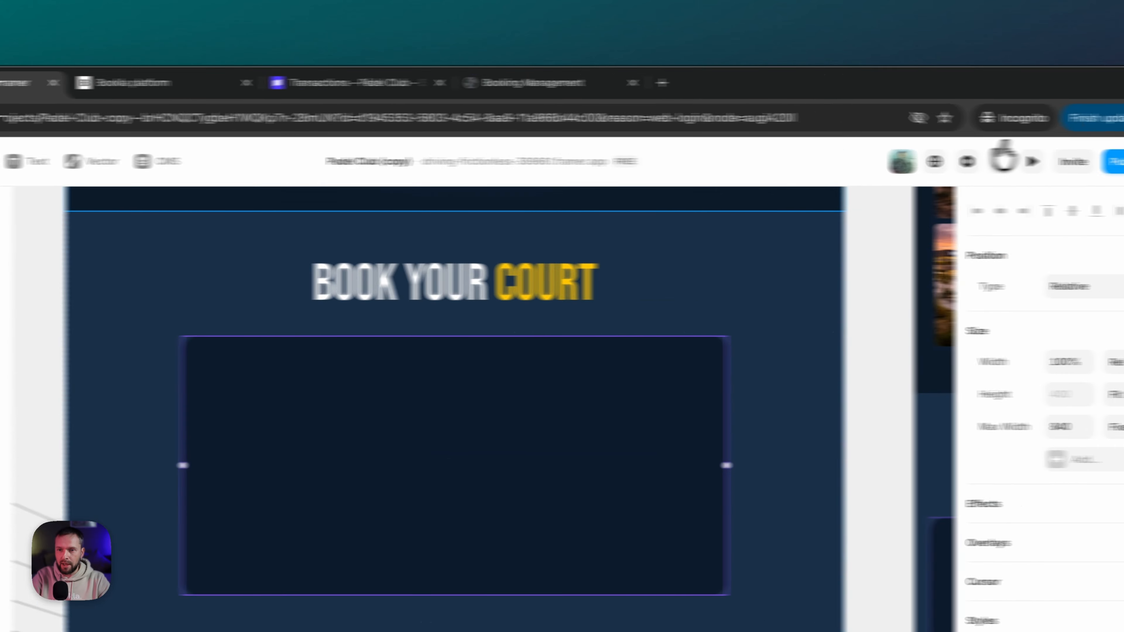
click(935, 163)
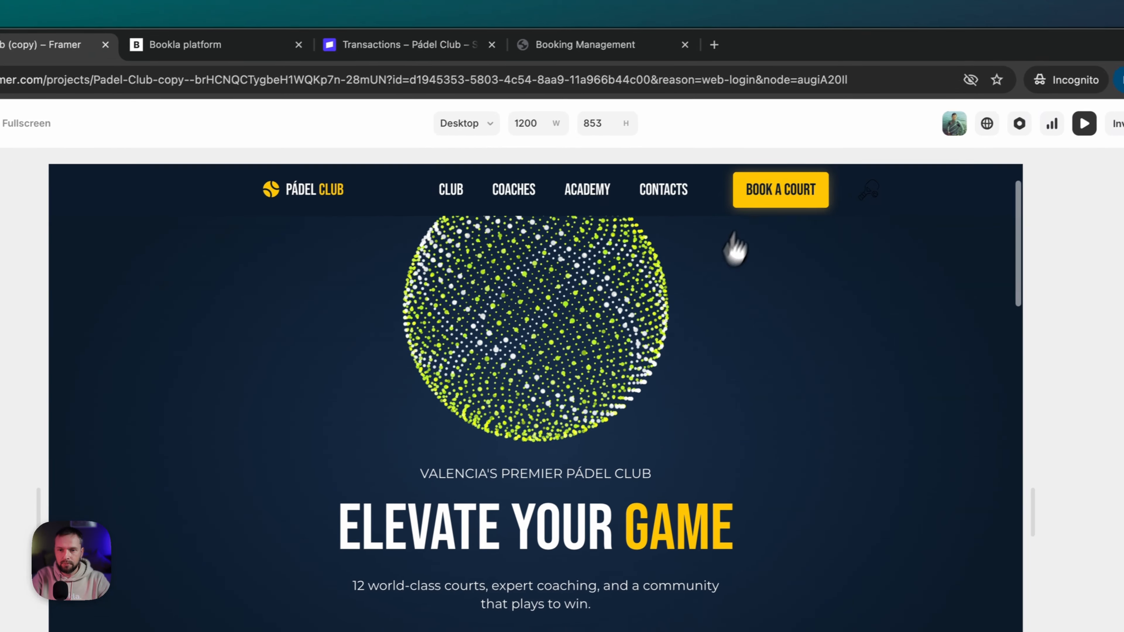
- In the preview, pick Saturday 14 at 11:30 AM and tick Can of Balls
click(760, 193)
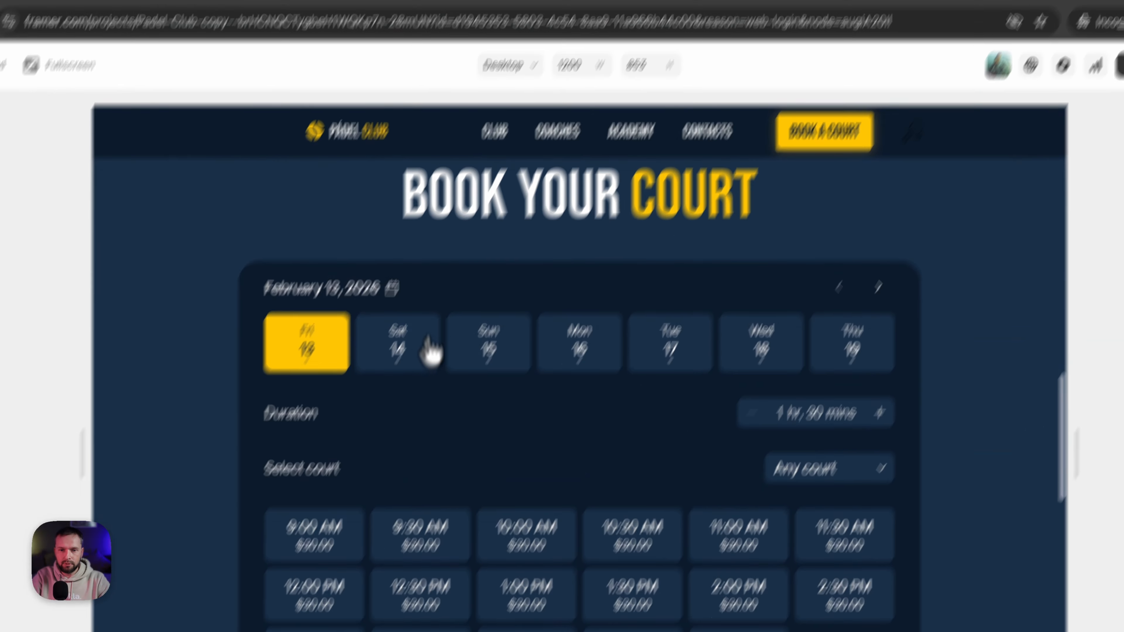
click(360, 415)
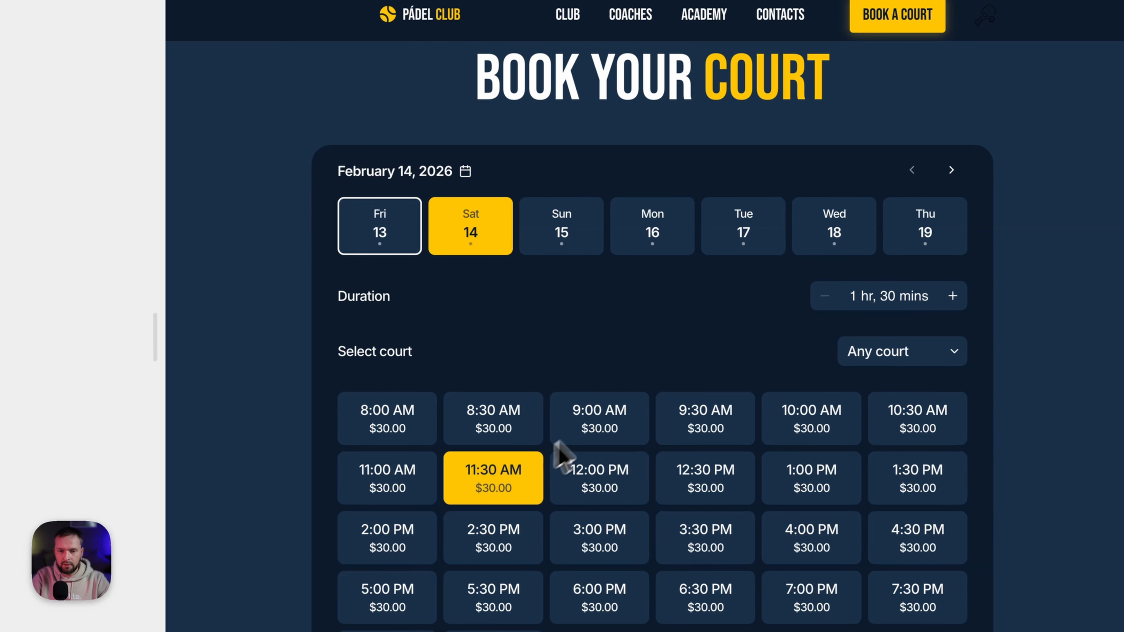
scroll(632, 344, down, 10)
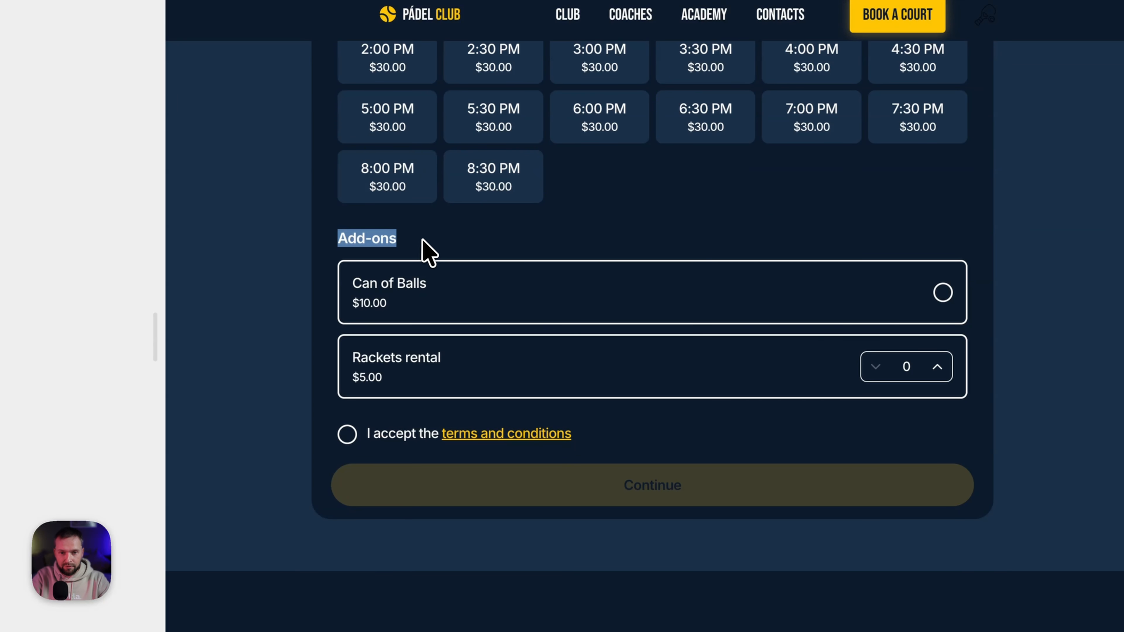
scroll(597, 289, up, 3)
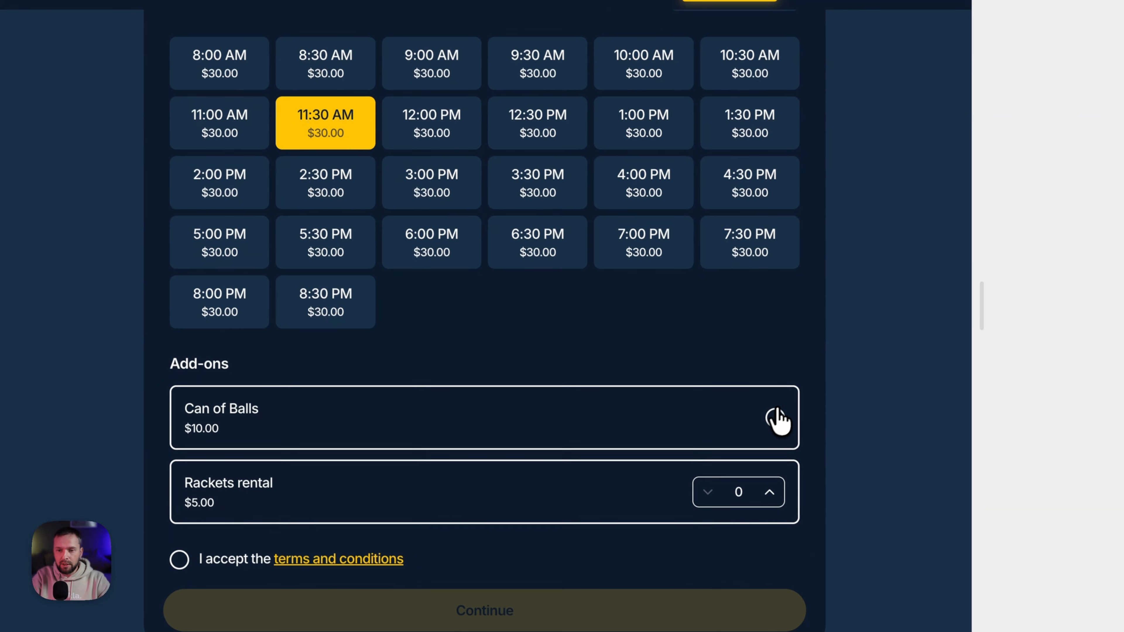
click(775, 418)
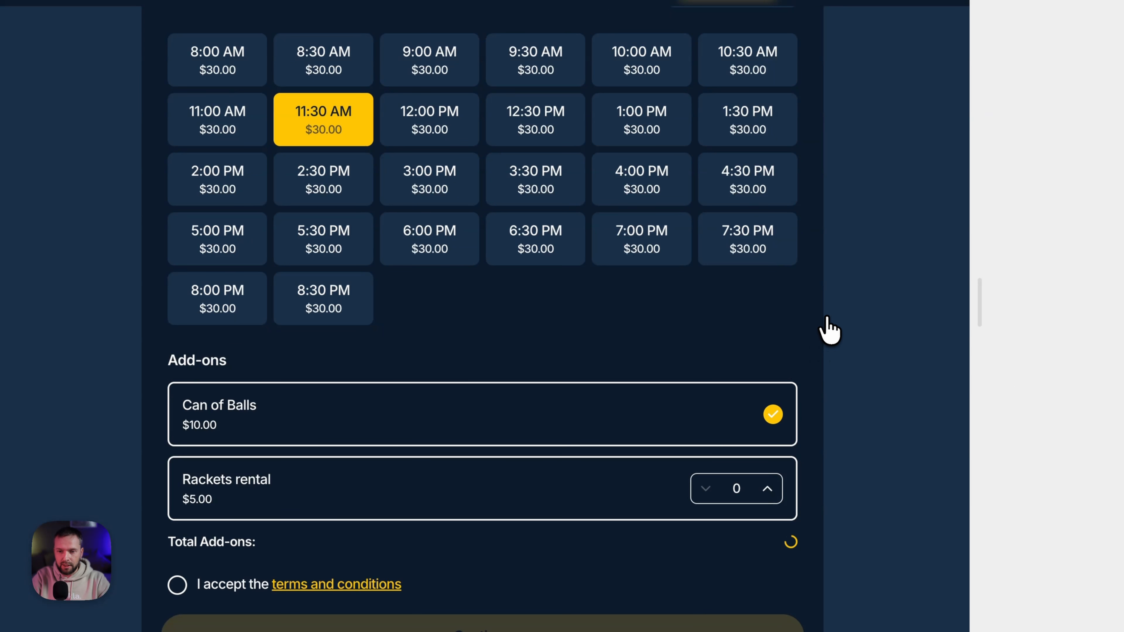
- Raise the Rackets rental quantity to 4, bringing add-ons to $30.00
scroll(678, 313, down, 3)
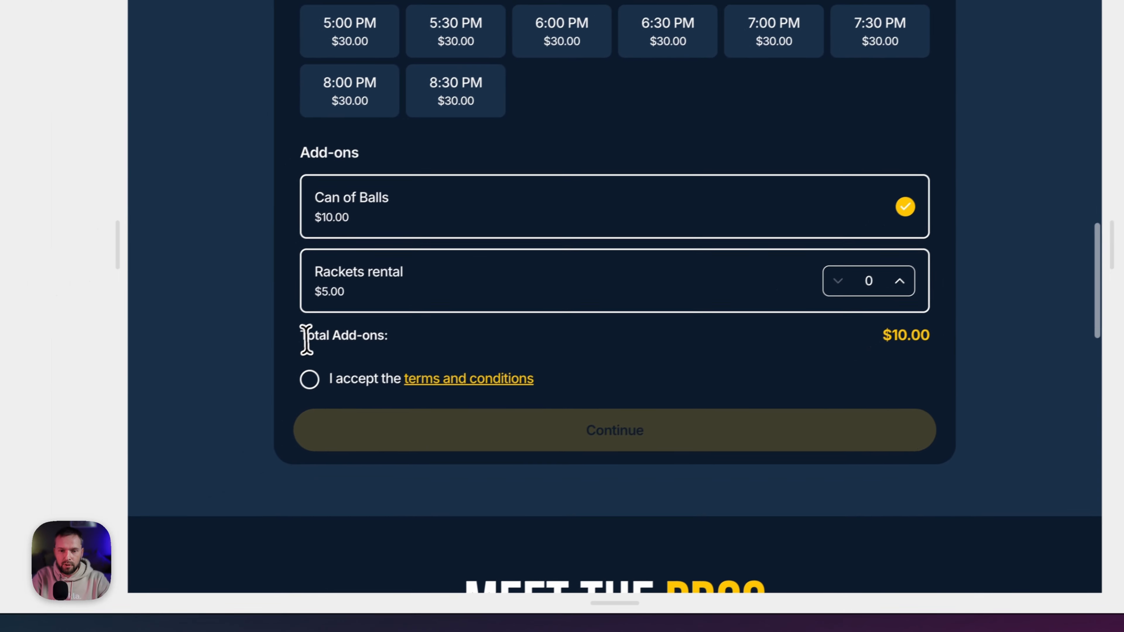
drag(306, 340, 414, 342)
click(425, 343)
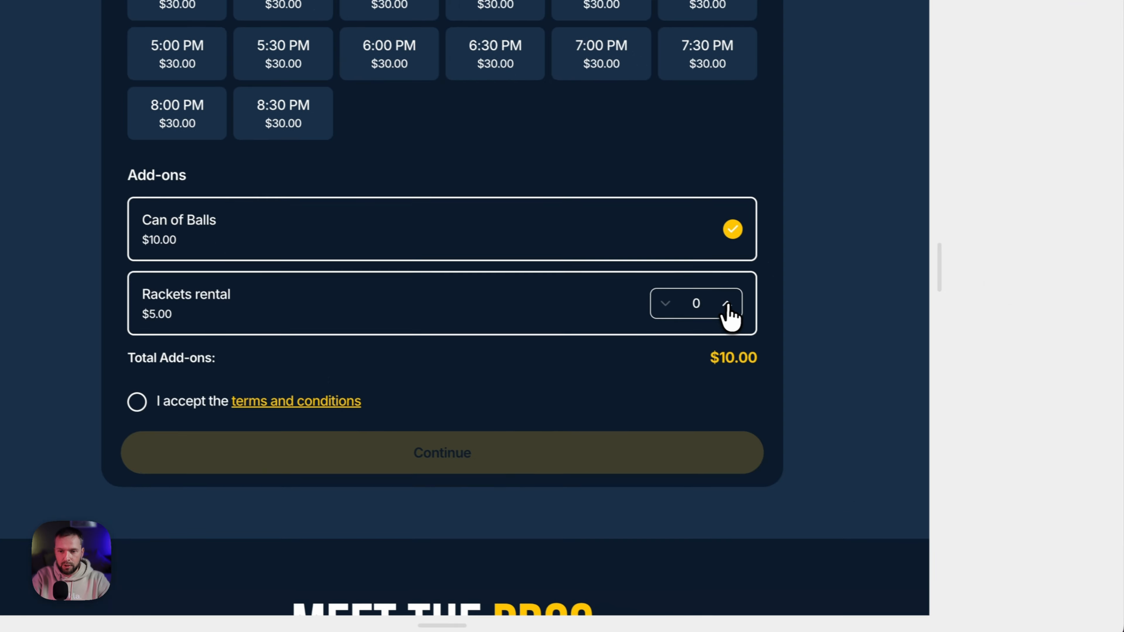
click(822, 321)
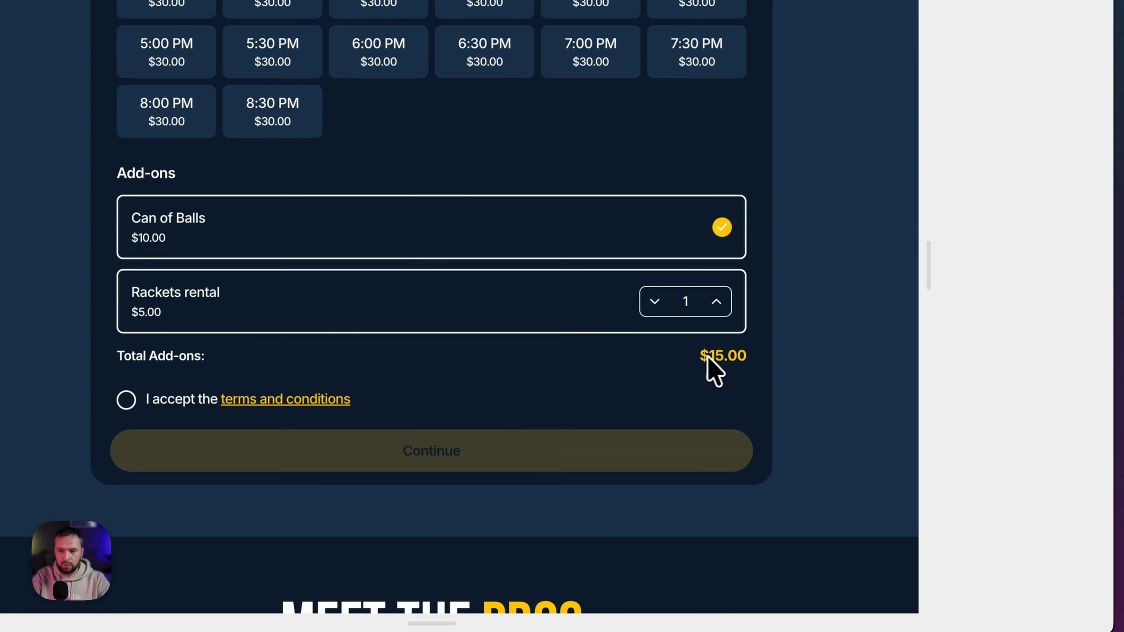
click(717, 303)
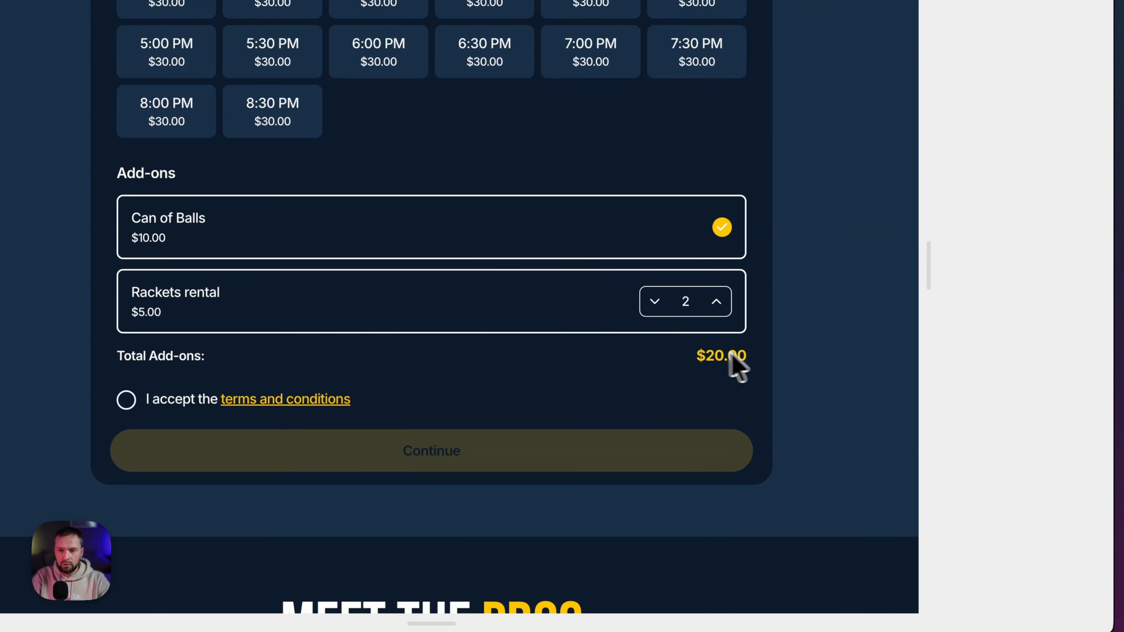
click(716, 303)
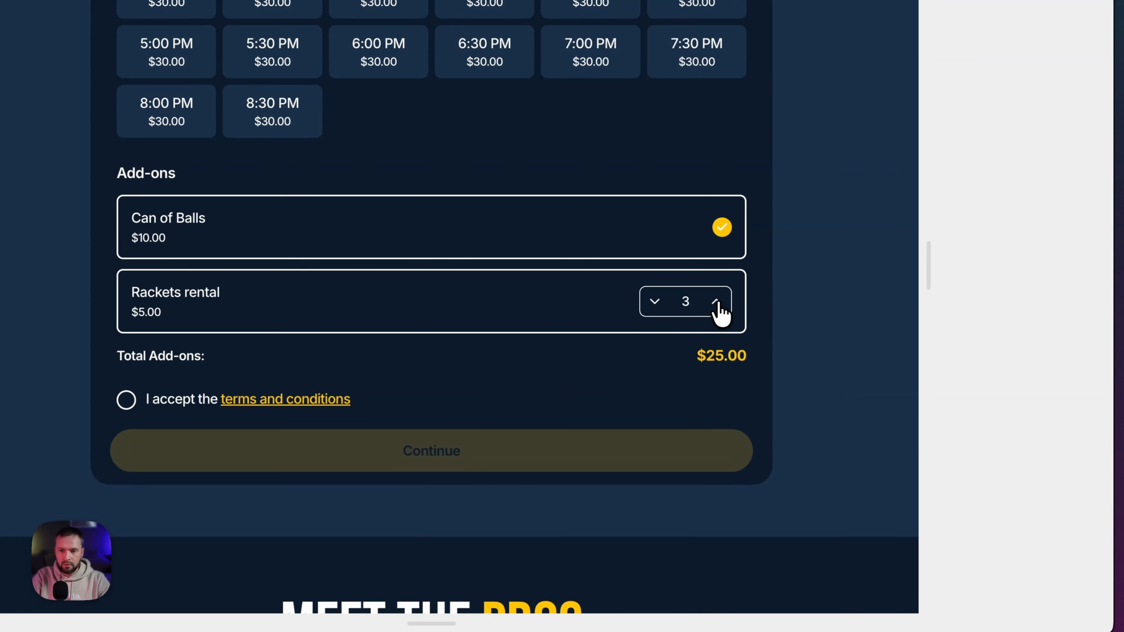
click(717, 303)
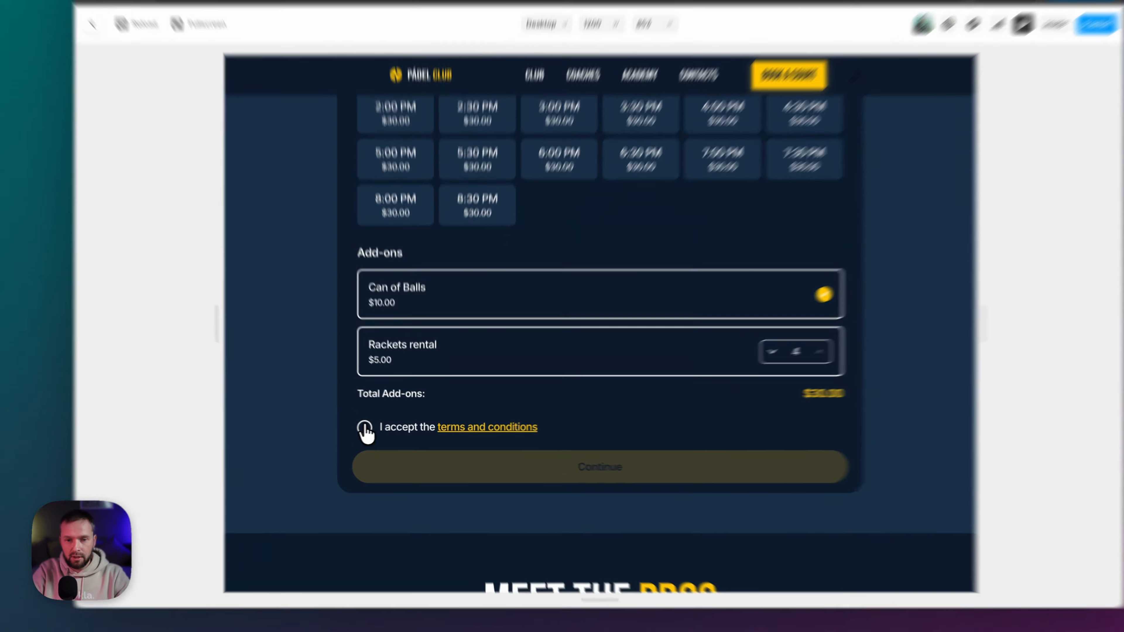
- Accept the terms, enter the client's first and last name, and submit the booking
click(364, 427)
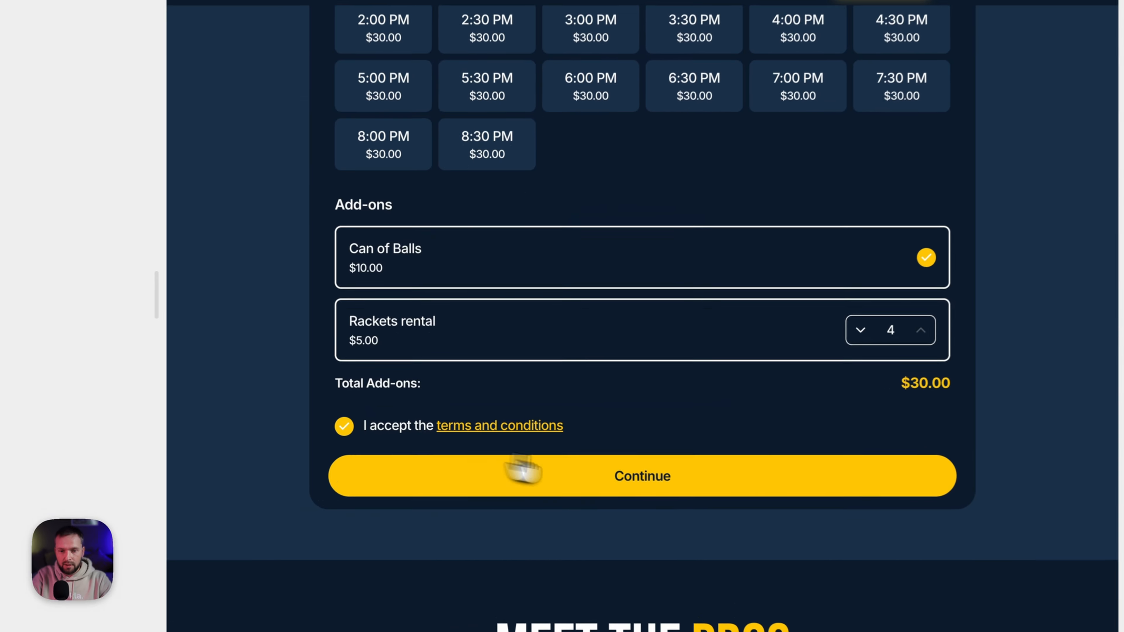
click(591, 467)
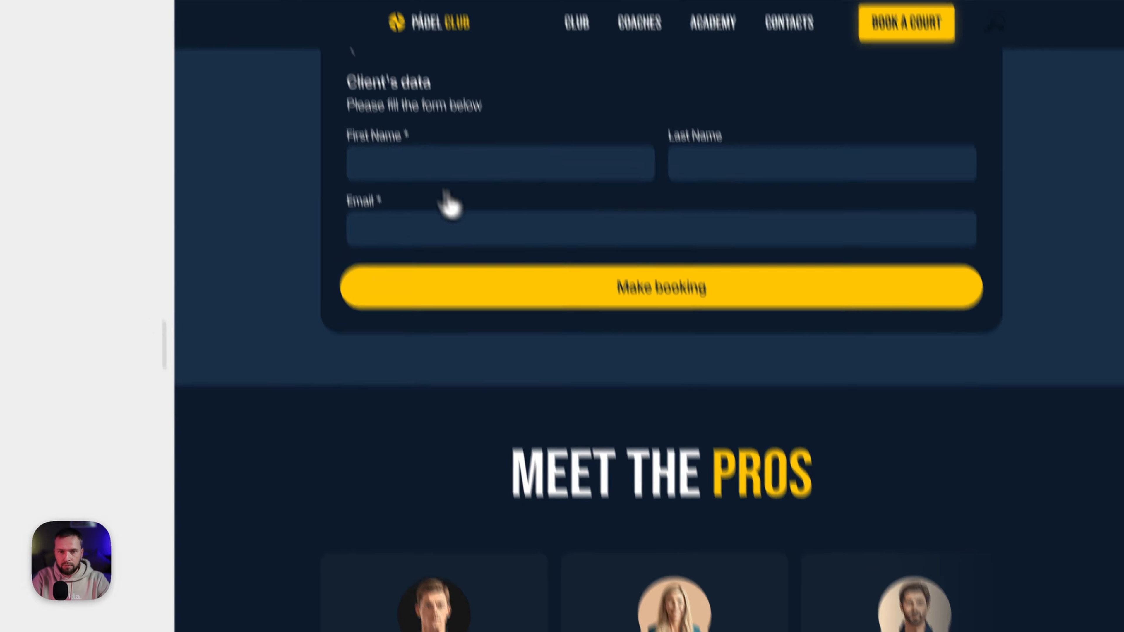
click(400, 154)
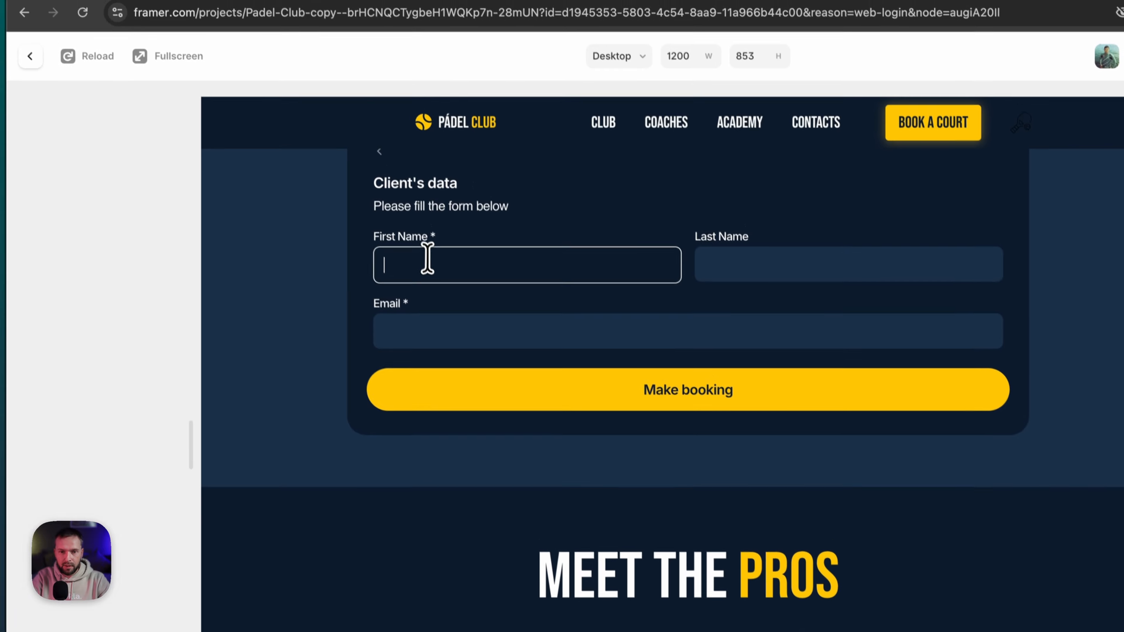
text(Igor)
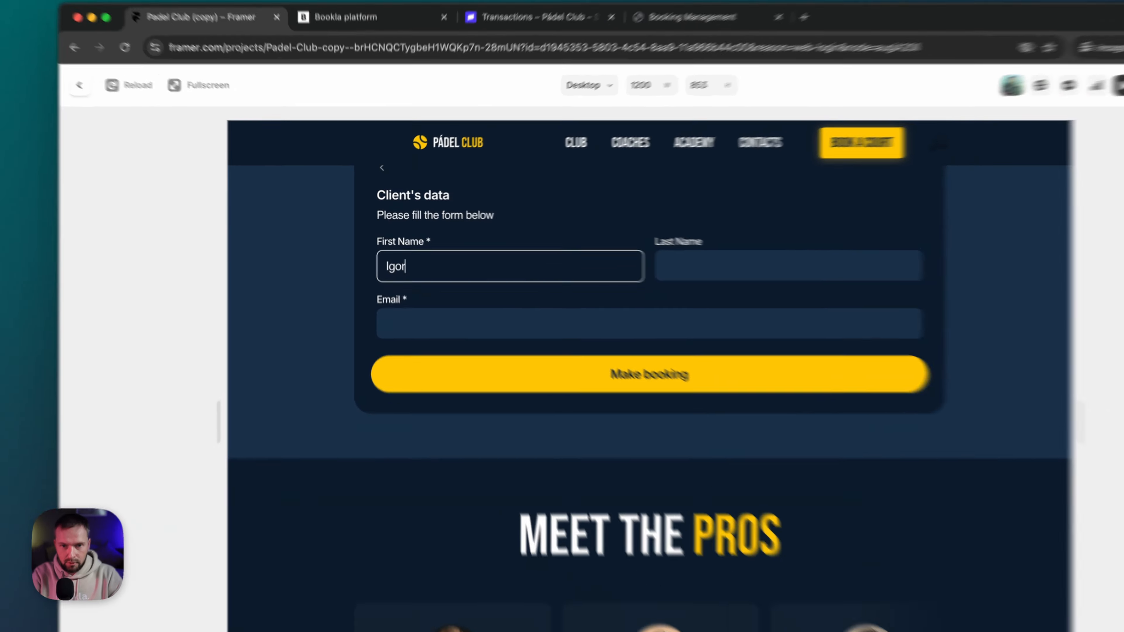
key(Tab)
text(N)
key(Tab)
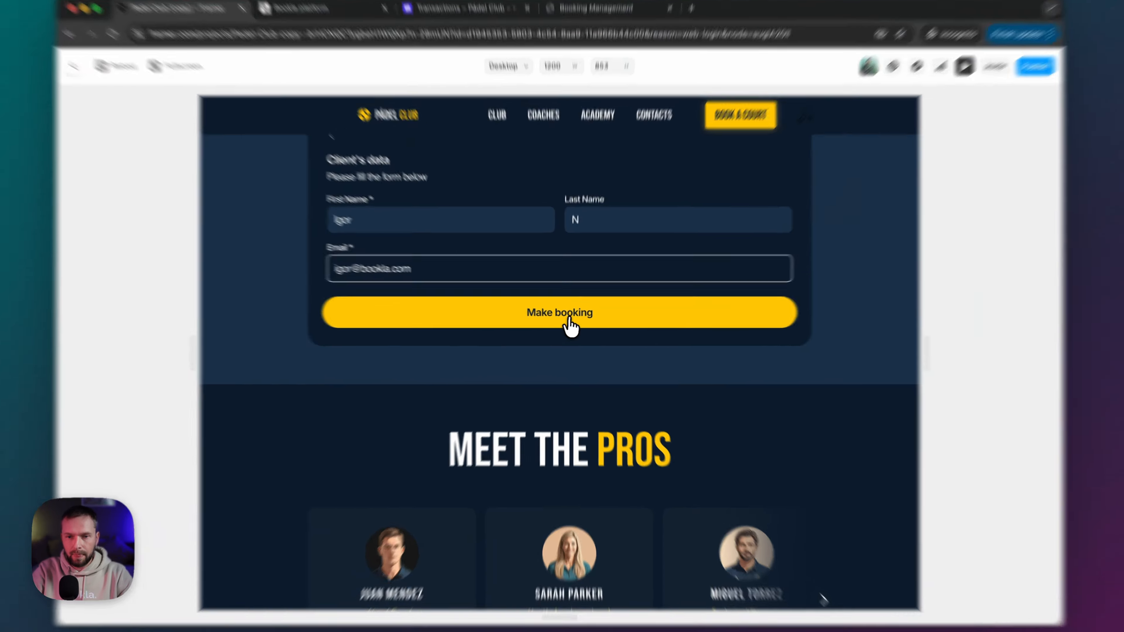
click(571, 323)
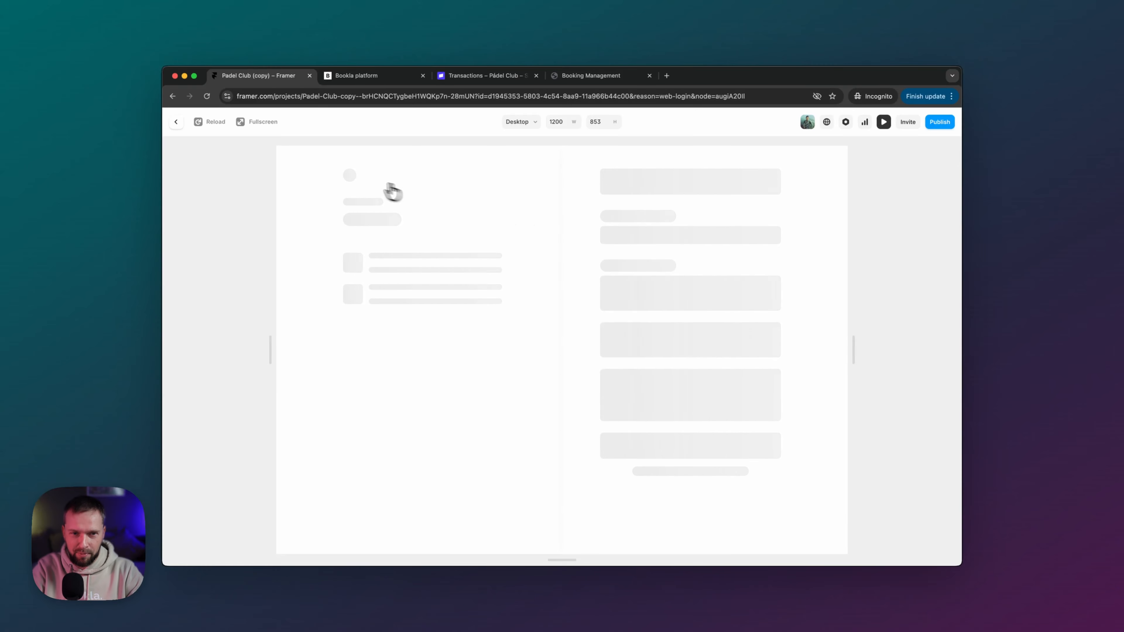
- Publish the latest changes and open the live Pádel Club site
click(175, 122)
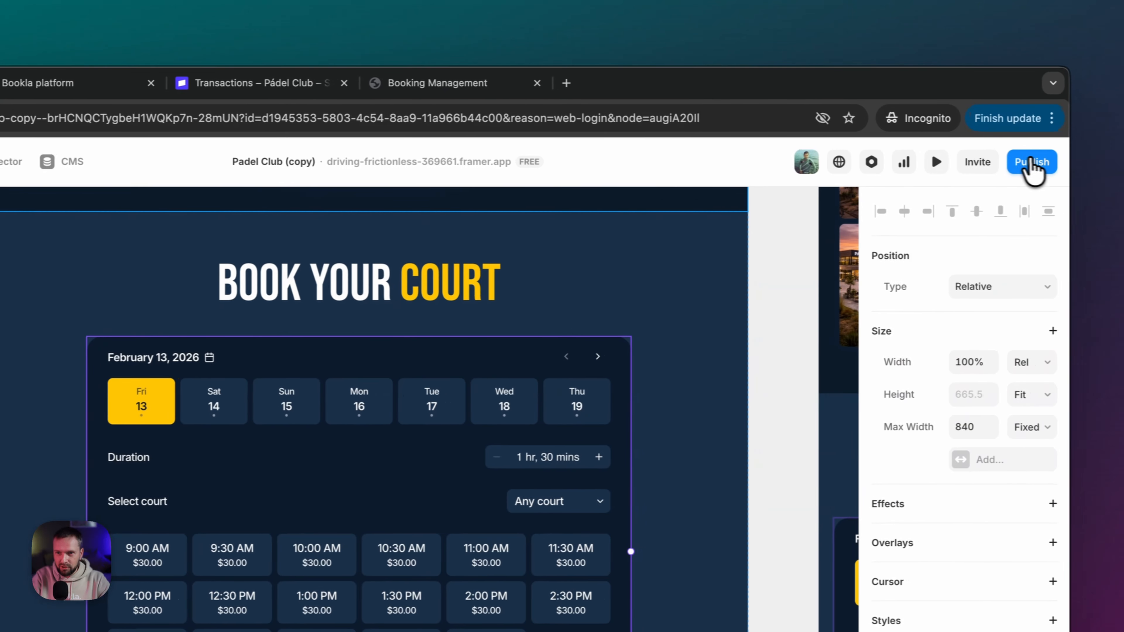
click(1032, 168)
click(920, 326)
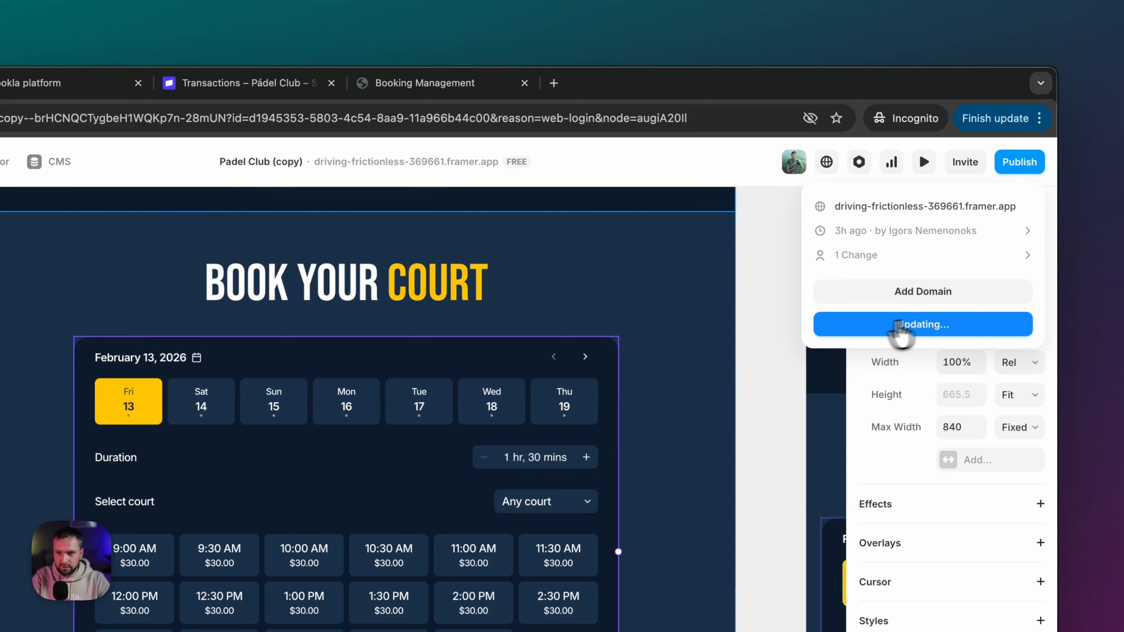
click(871, 208)
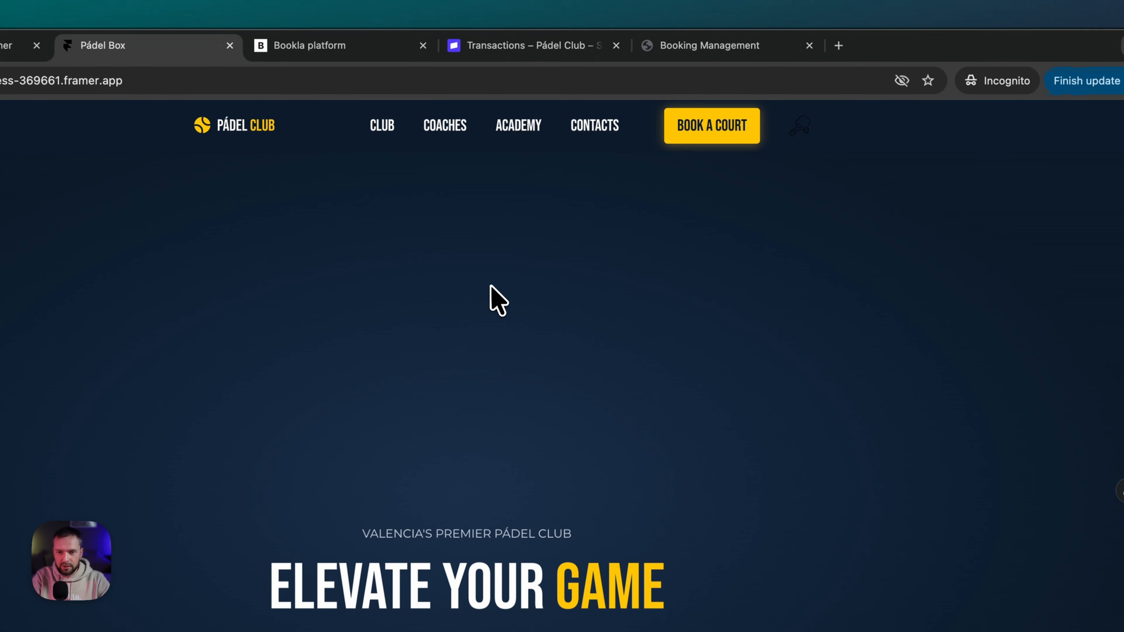
- Book the 9:30 AM slot with Can of Balls and four rackets, accepting the terms
click(681, 128)
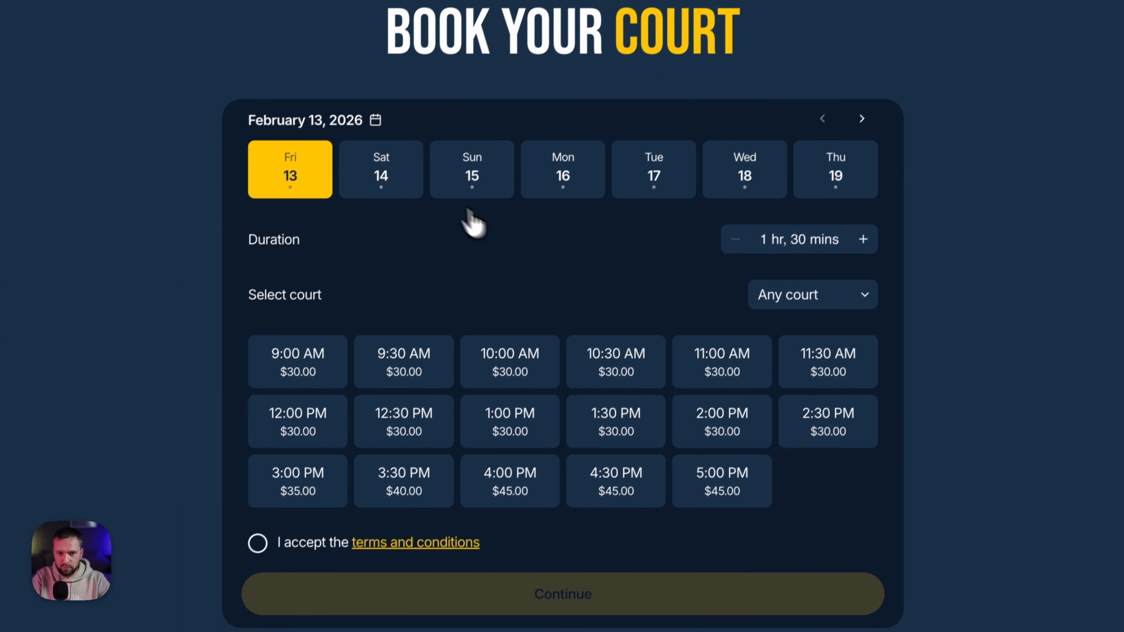
click(405, 362)
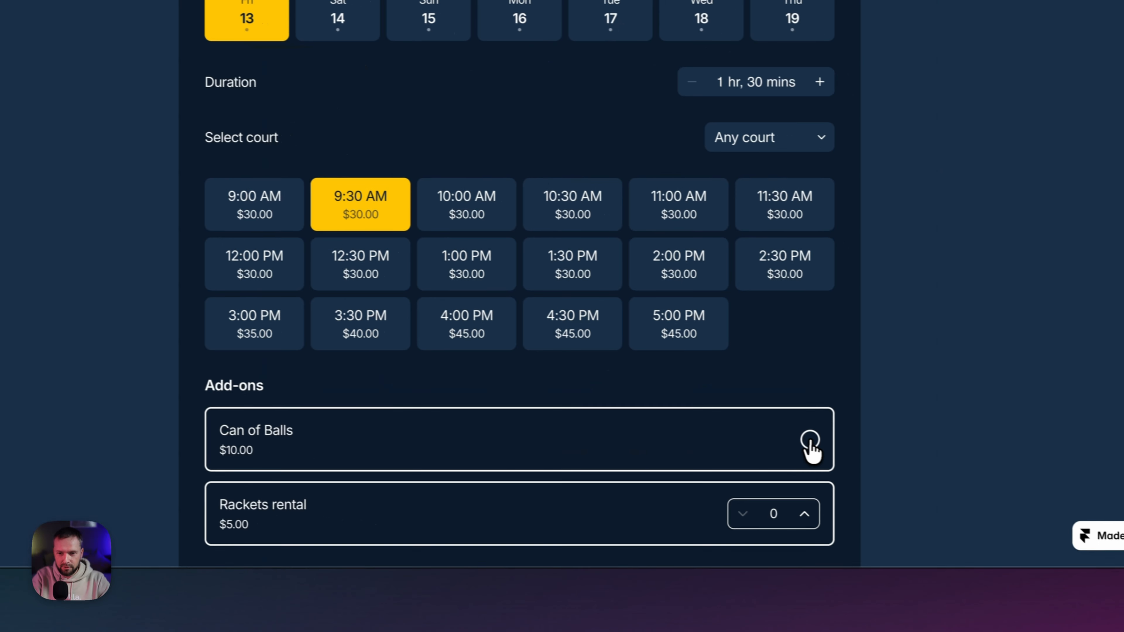
click(809, 441)
scroll(815, 394, down, 4)
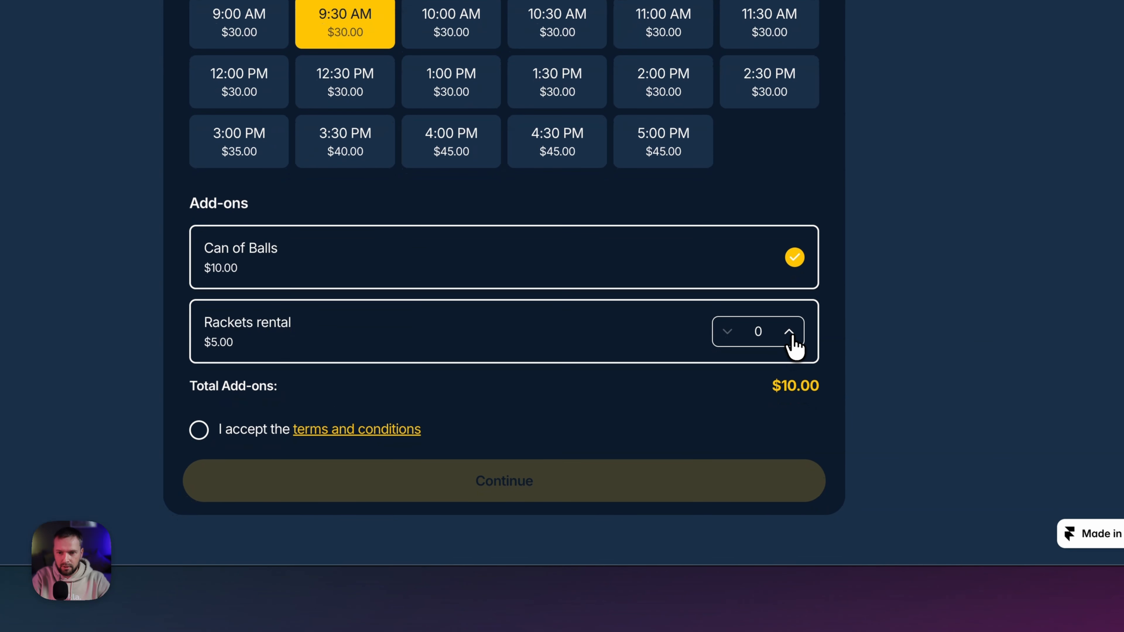
double_click(792, 341)
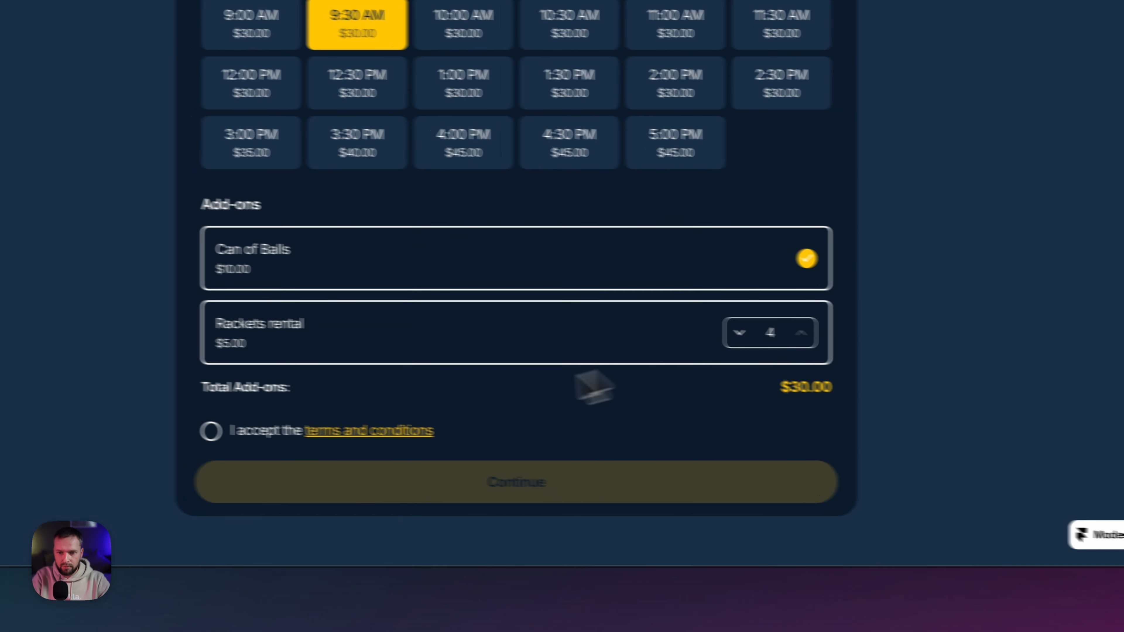
click(198, 427)
click(593, 495)
- Fill in the client's first name and start entering their e-mail
scroll(531, 309, up, 3)
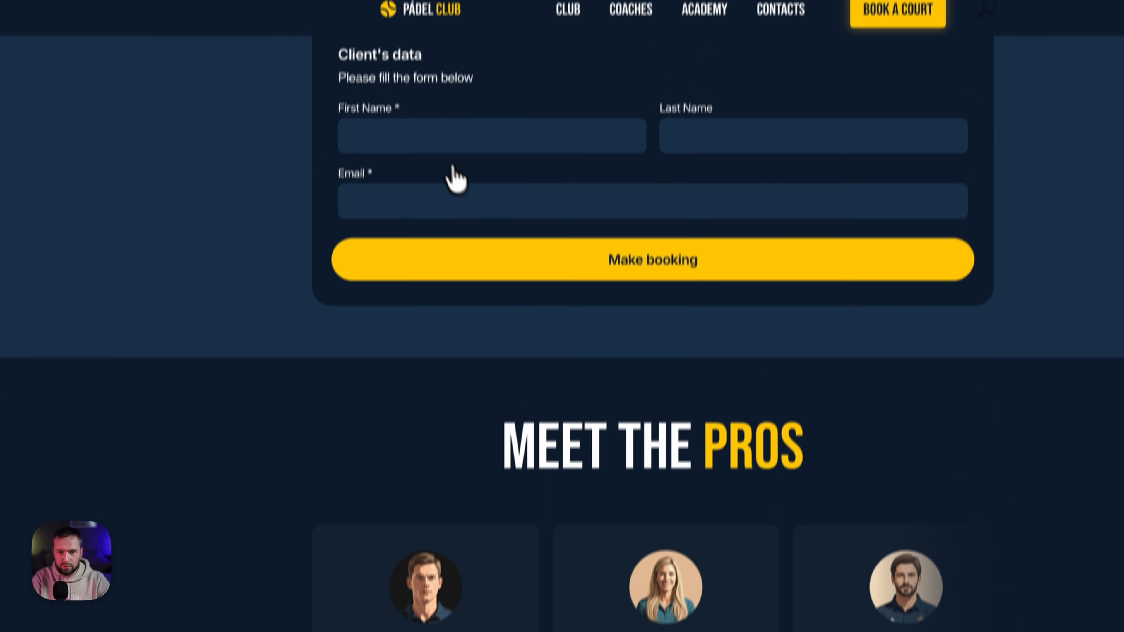
click(446, 175)
text(Igor)
key(Tab)
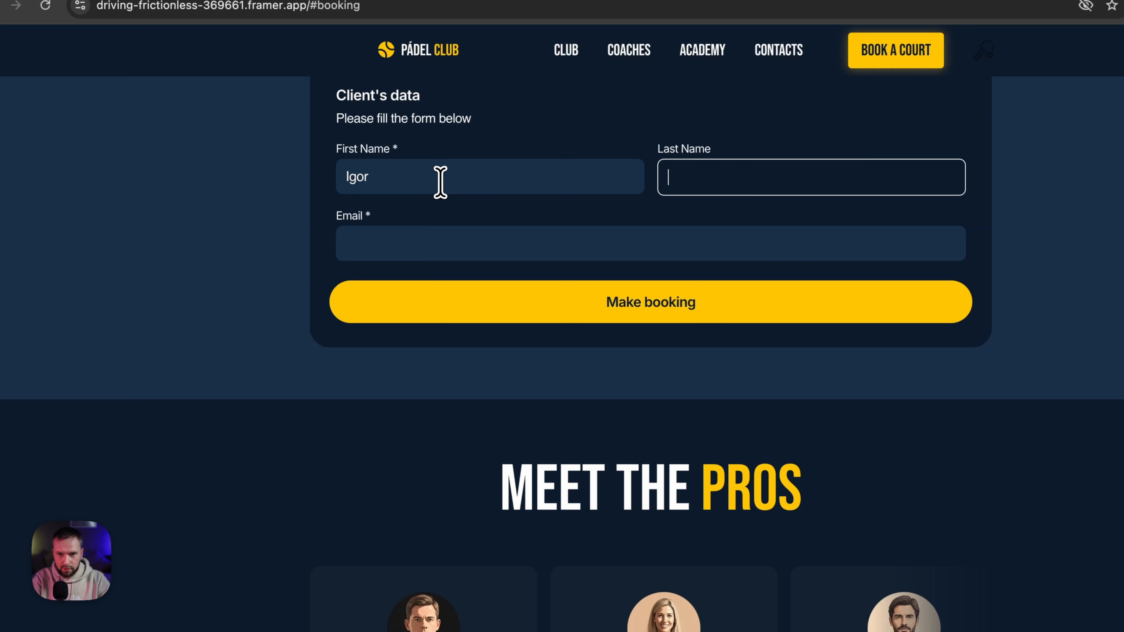
key(Tab)
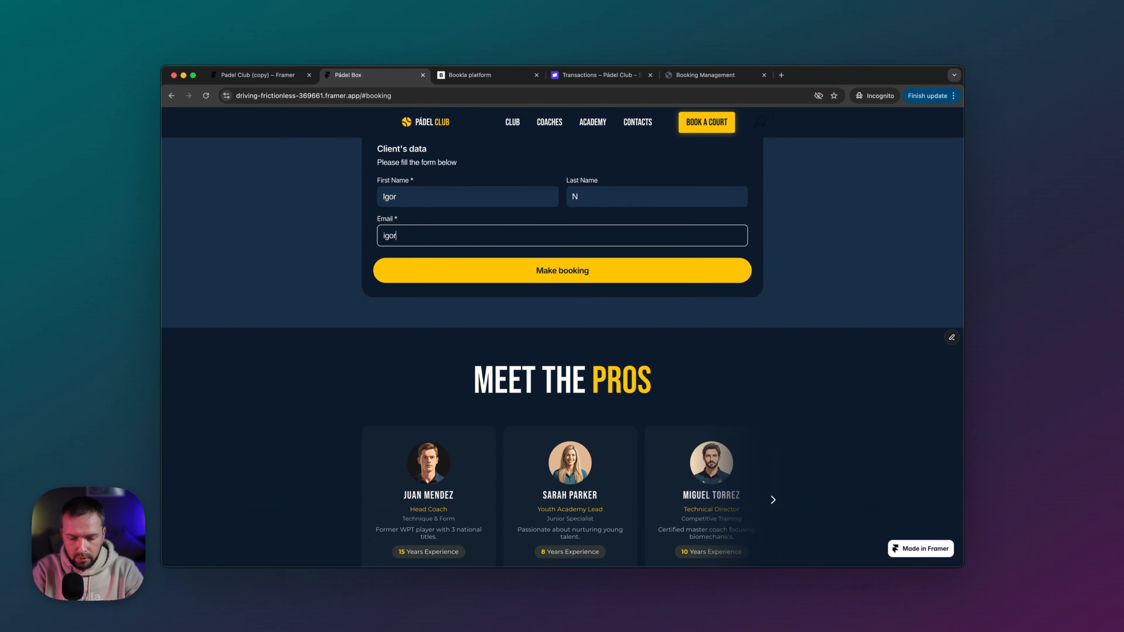
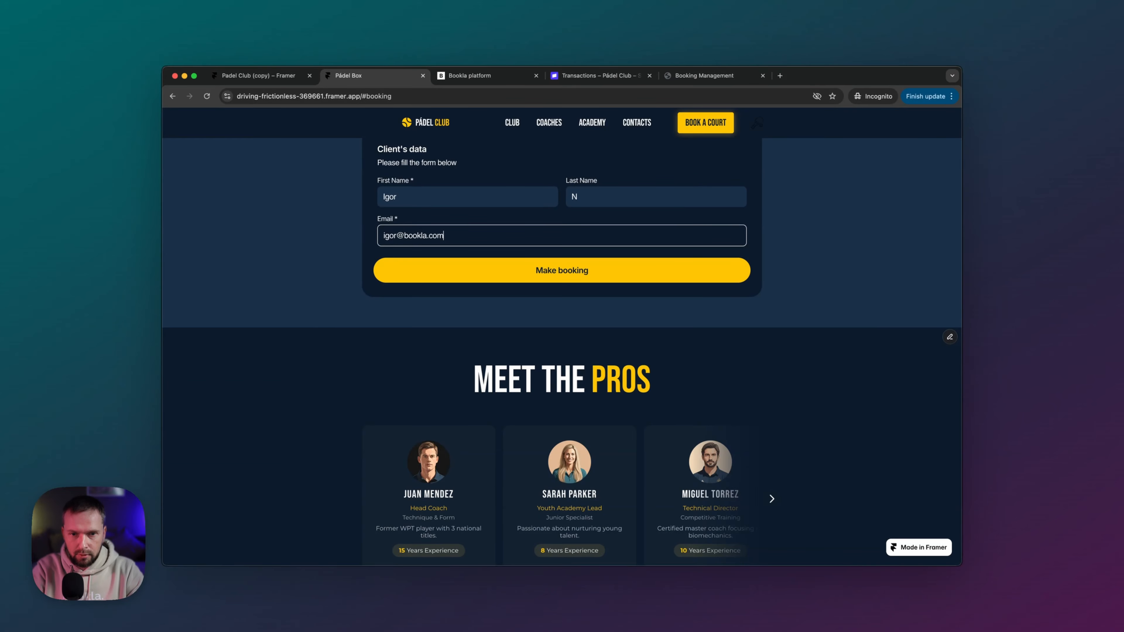
- Submit the booking and review the US$60.00 total and court line item in Stripe Checkout
click(561, 265)
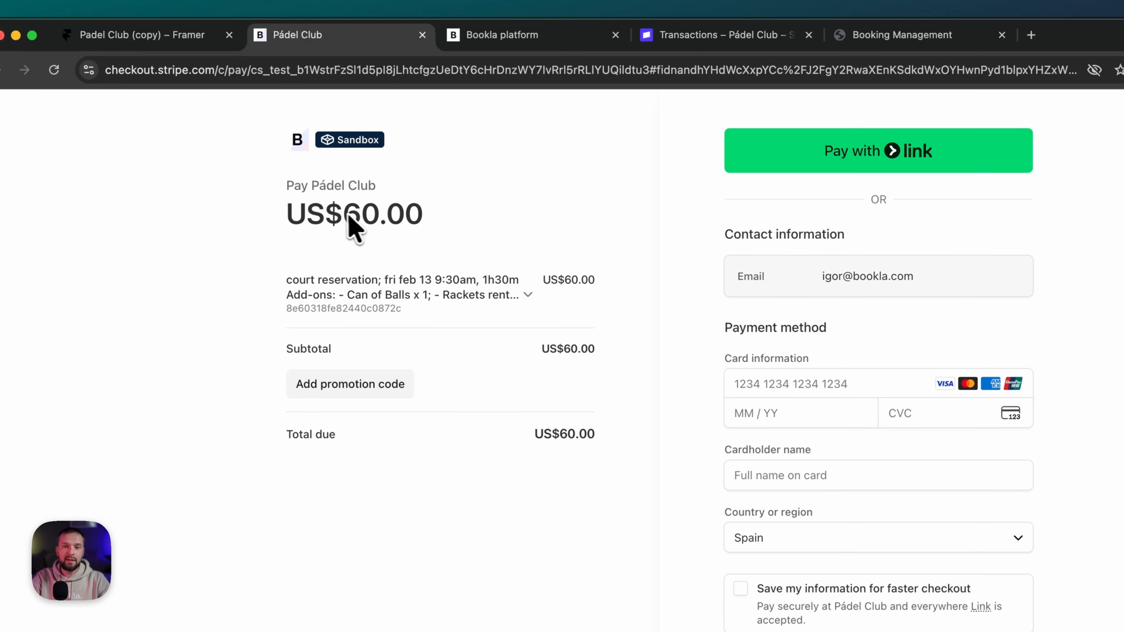
drag(427, 219, 494, 220)
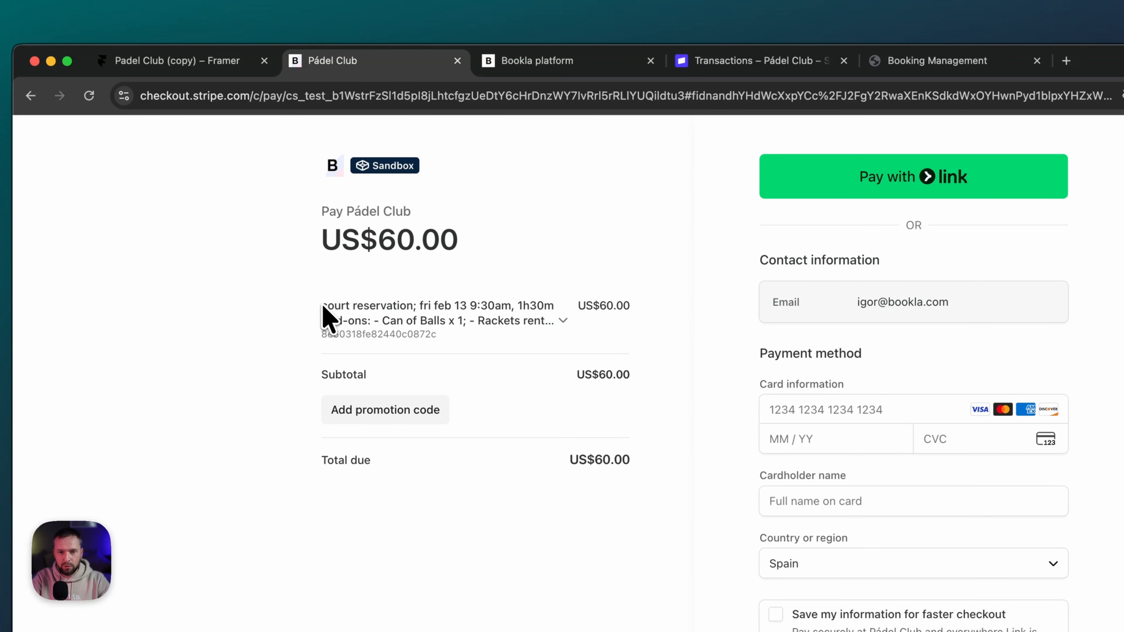
drag(323, 306, 513, 313)
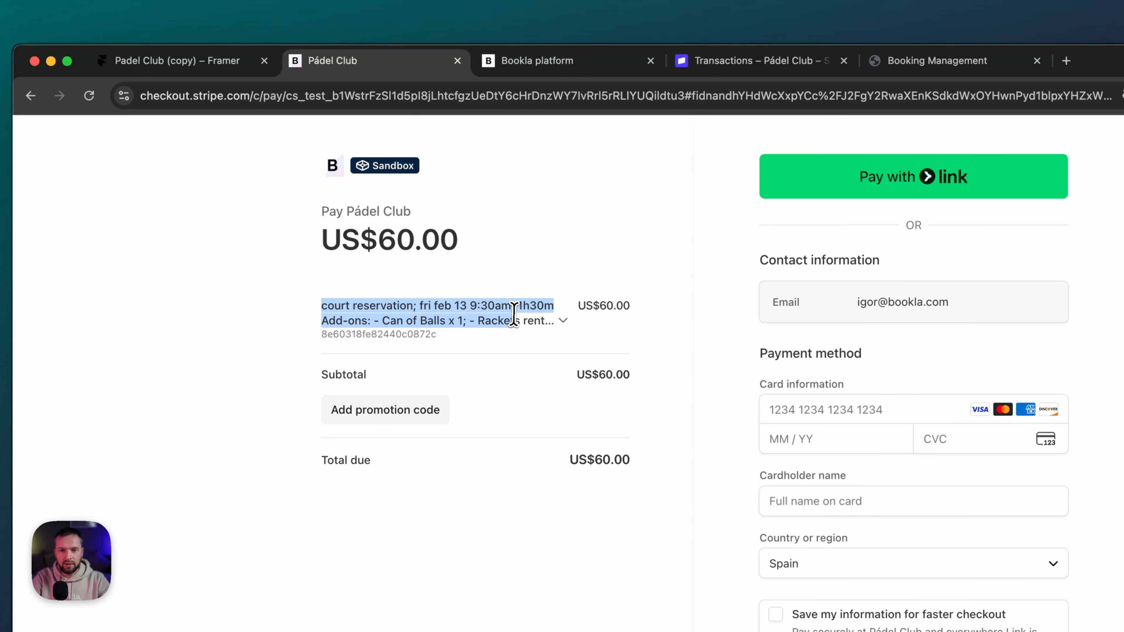
click(564, 323)
click(442, 319)
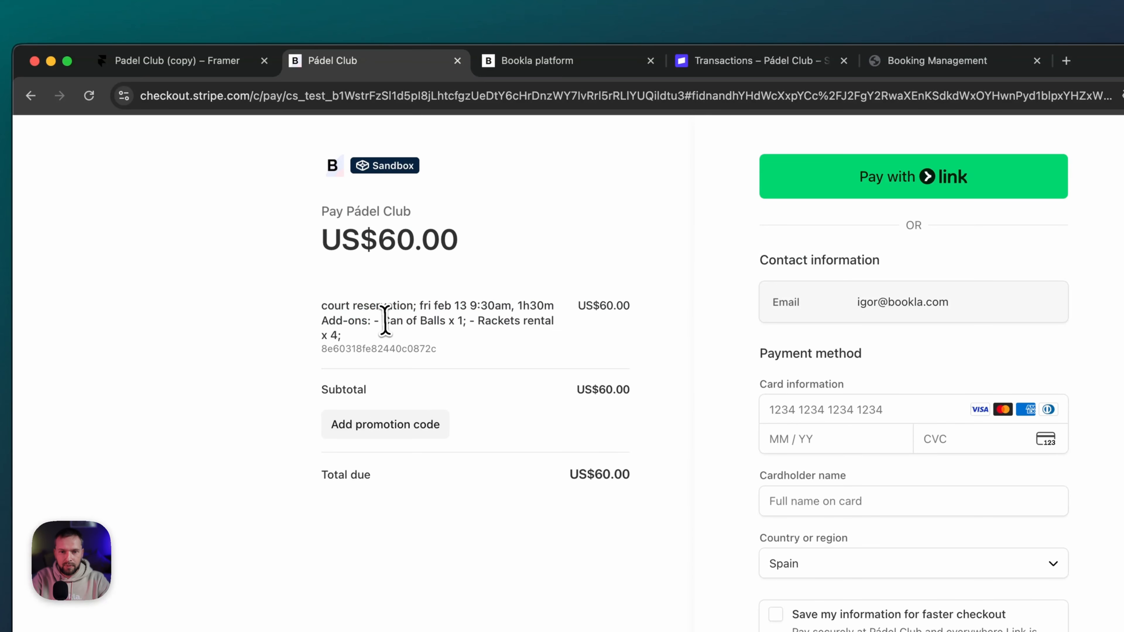
- Check the Can of Balls and Rackets rental add-ons, then pay with the test card
drag(383, 320, 556, 321)
click(498, 323)
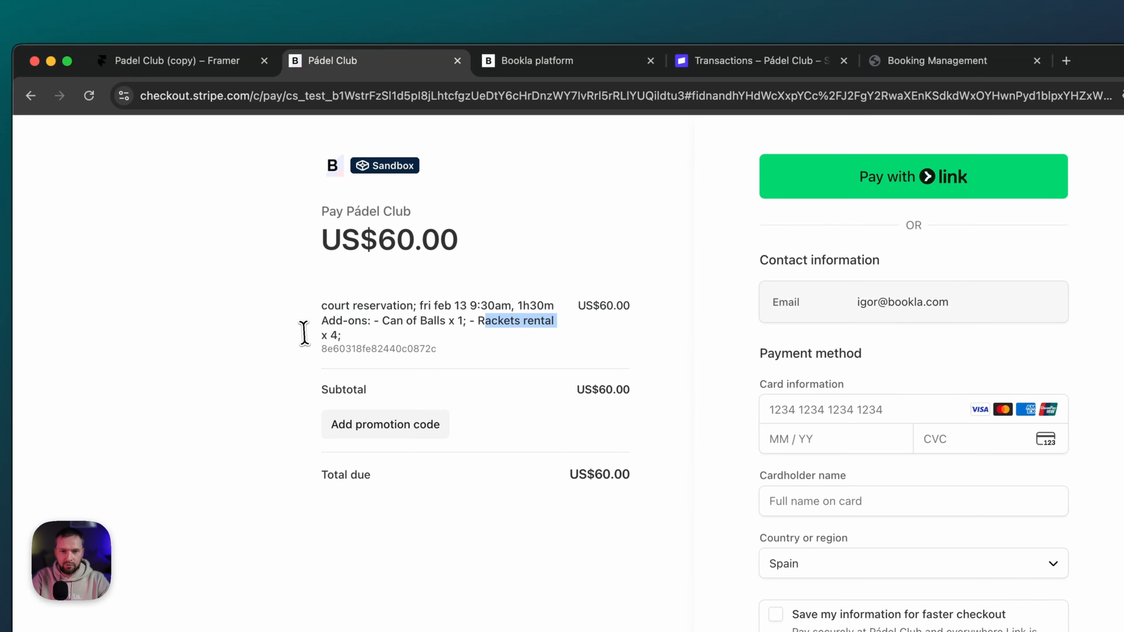
click(342, 323)
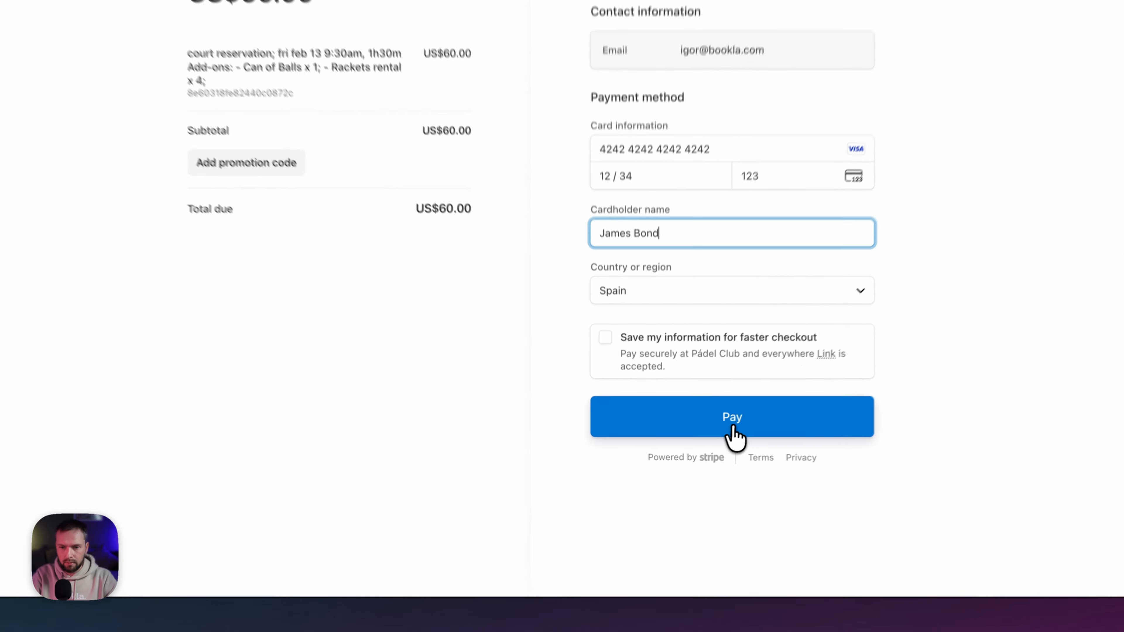
click(698, 454)
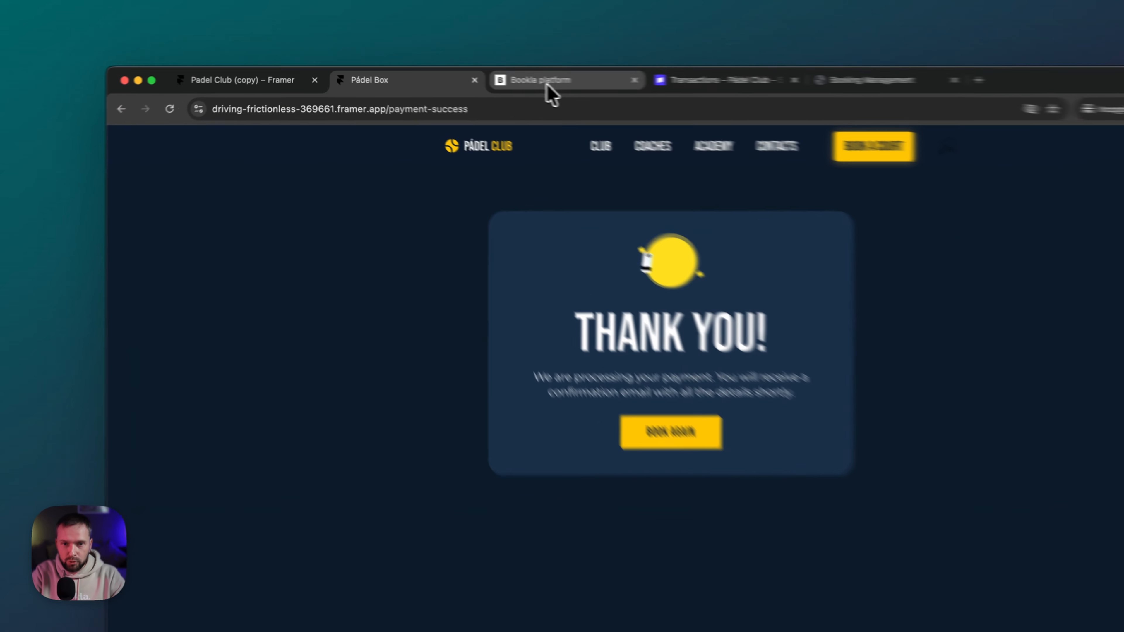
- In Bookla Platform's Bookings, open the Court #2 reservation's details
click(472, 77)
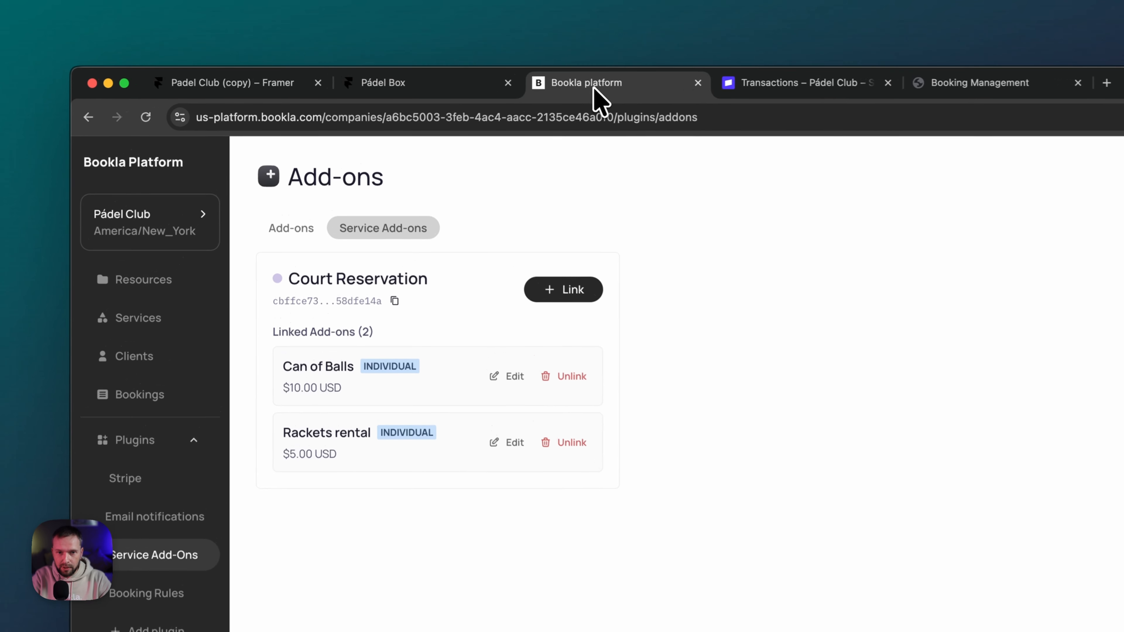
click(133, 399)
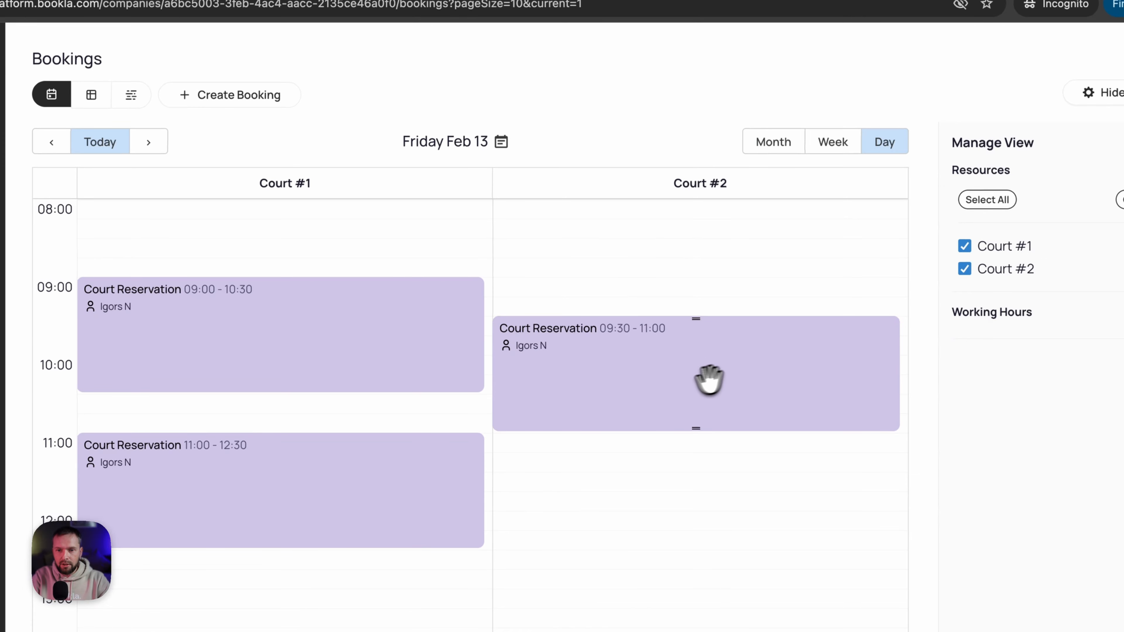
click(617, 381)
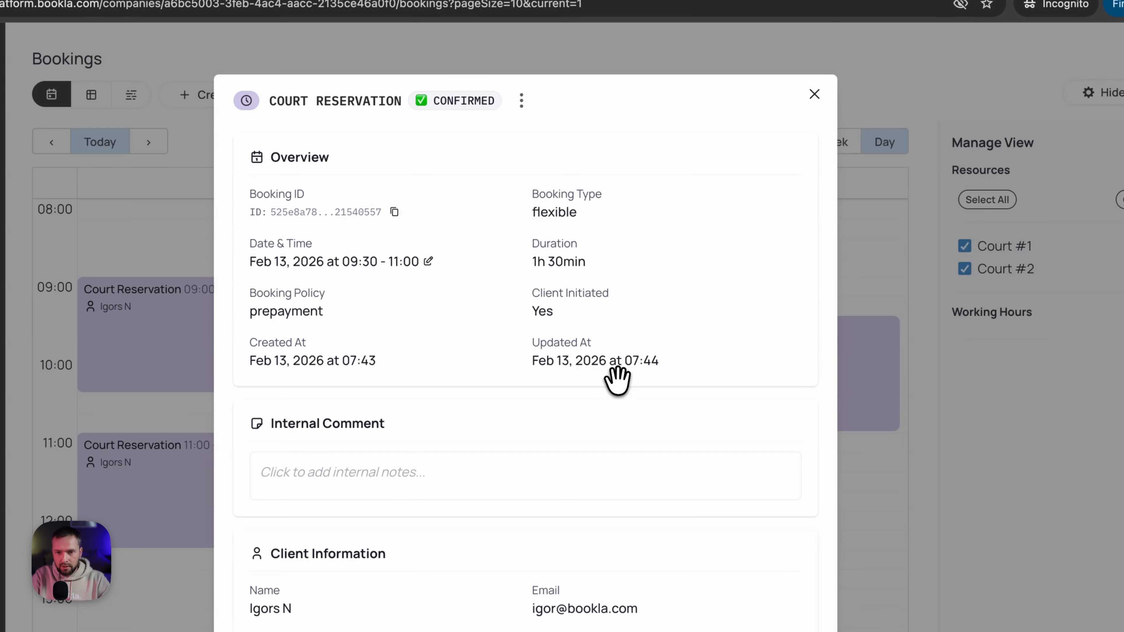
scroll(648, 376, down, 5)
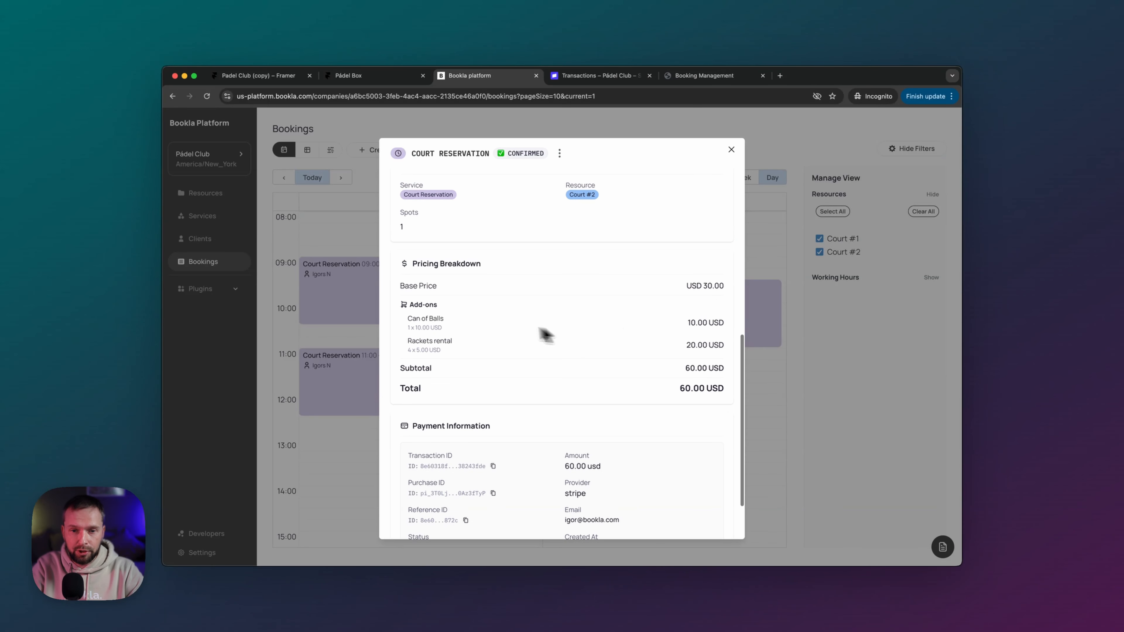
- Verify the Can of Balls and Rackets rental add-ons, their prices and the Stripe payment information
double_click(414, 318)
drag(360, 316, 408, 320)
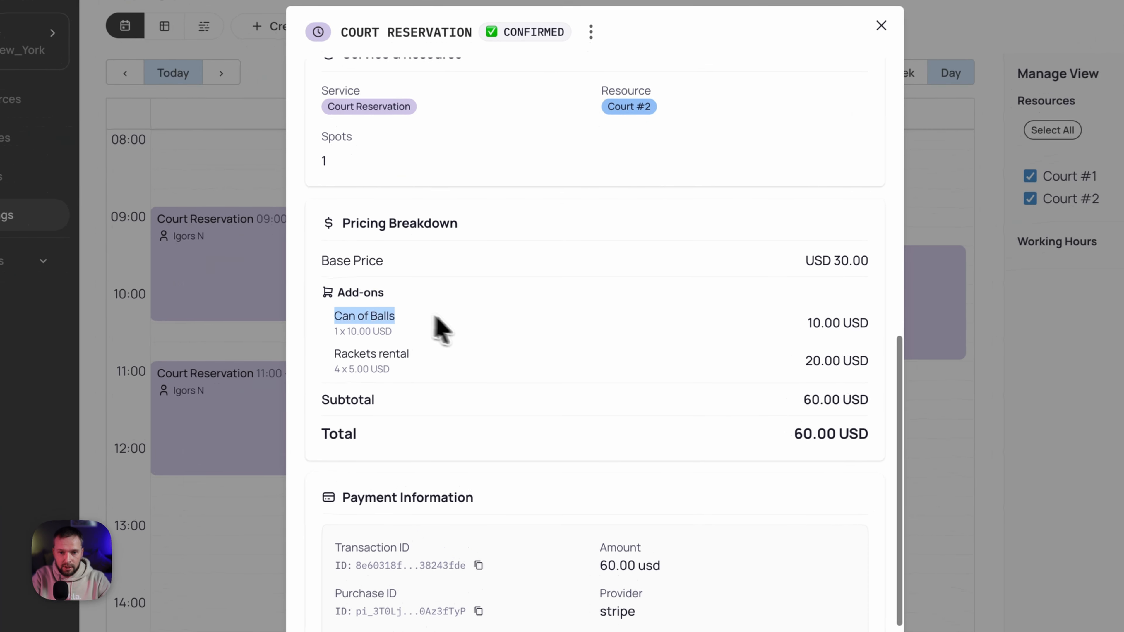
drag(813, 323, 830, 324)
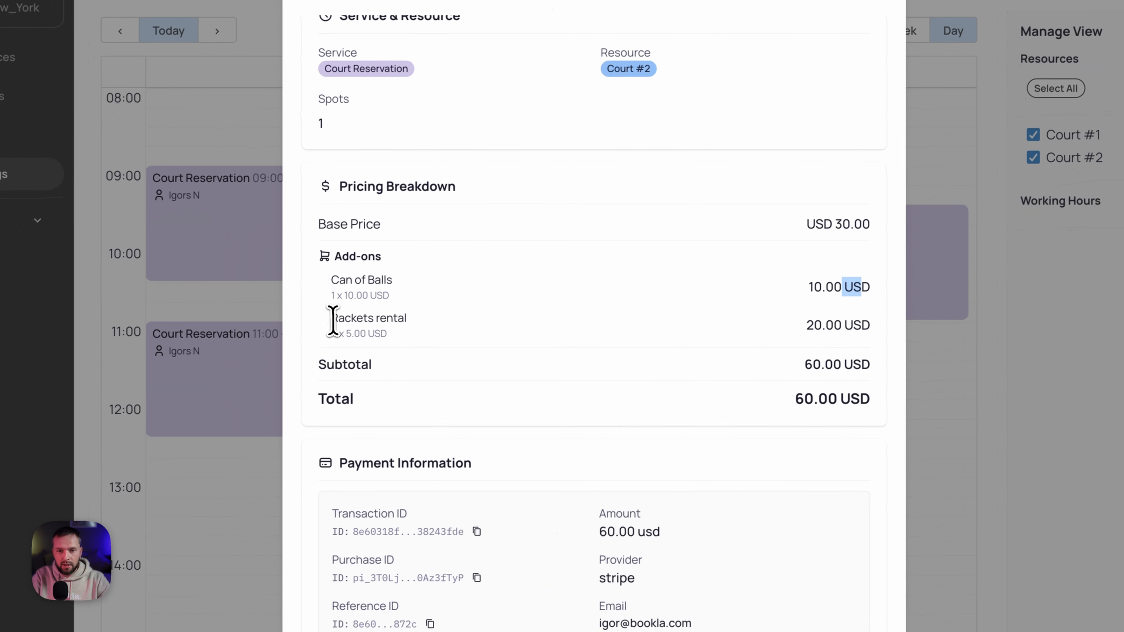
drag(286, 336, 401, 343)
click(595, 354)
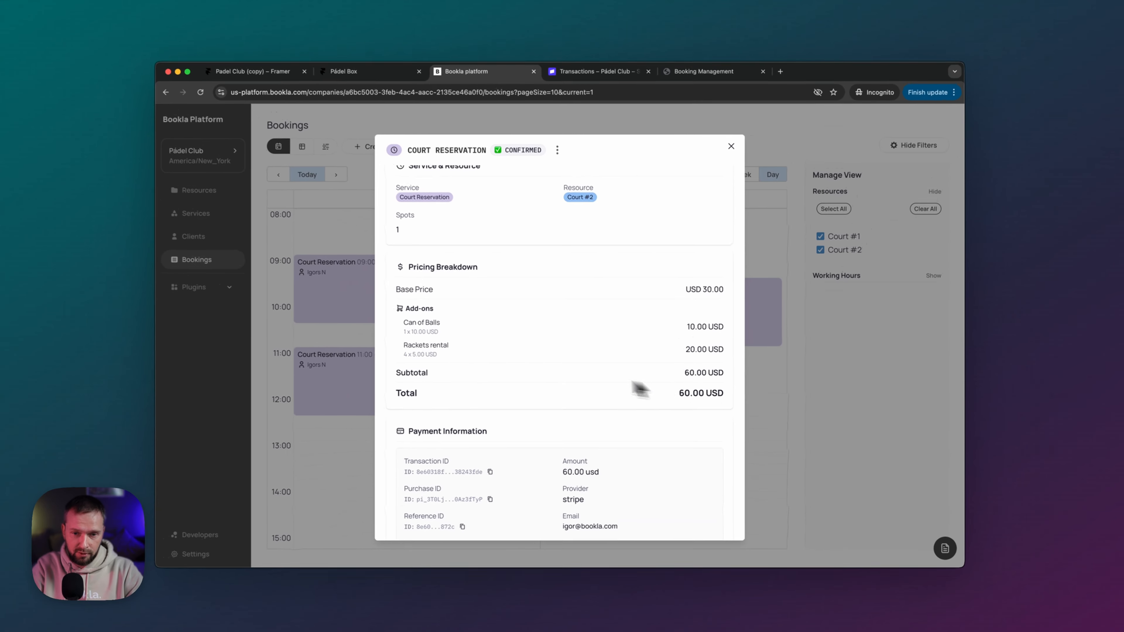
scroll(655, 372, down, 3)
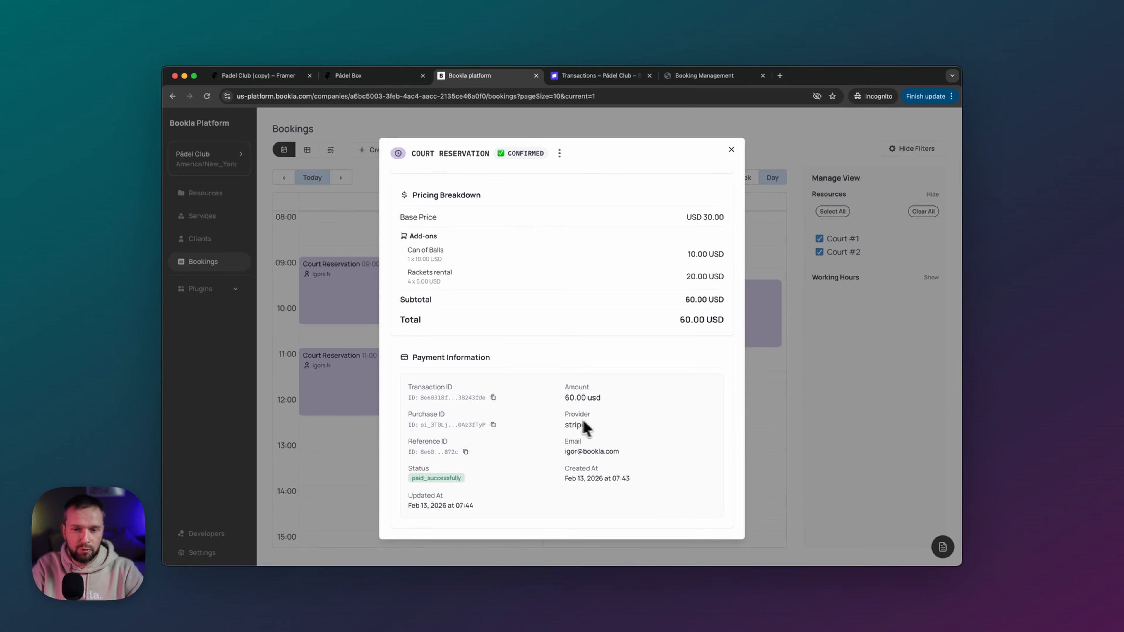
scroll(575, 440, up, 3)
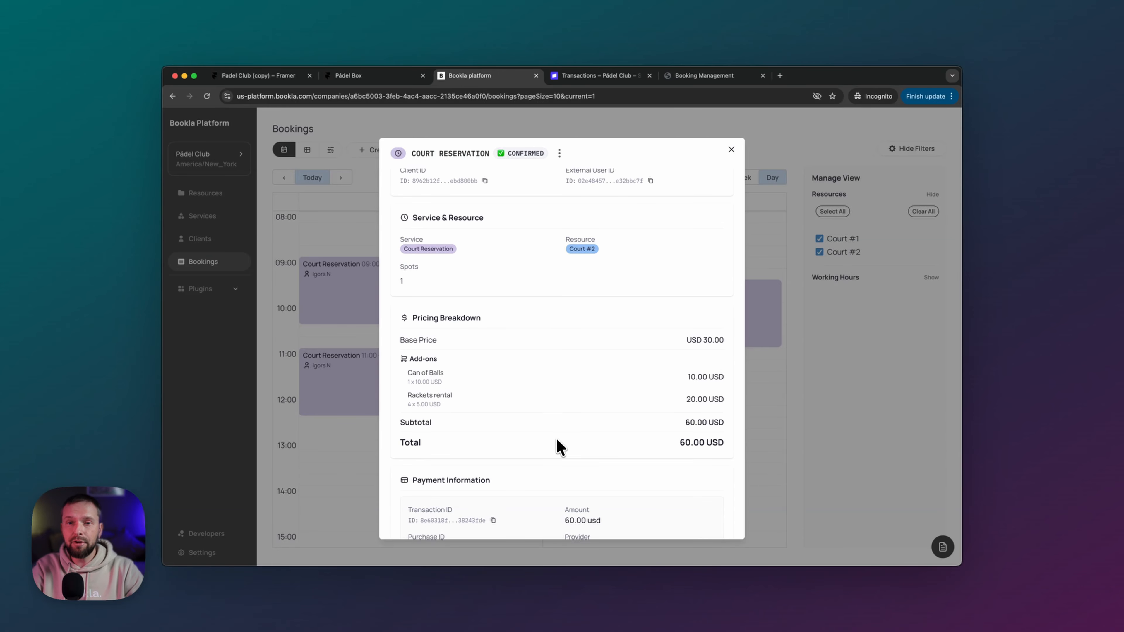